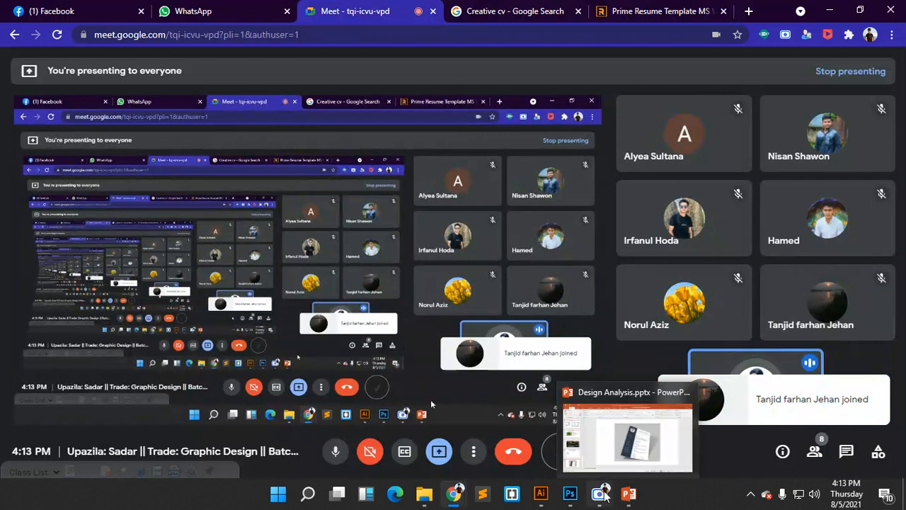
- Start a new Photoshop document and switch its size units to inches (9.972 × 8.236 in)
left_click(572, 489)
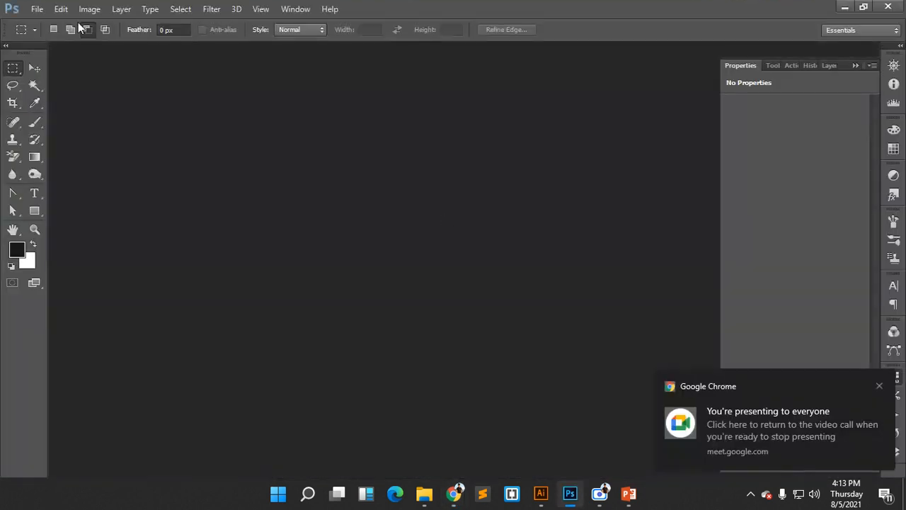
left_click(37, 9)
left_click(43, 22)
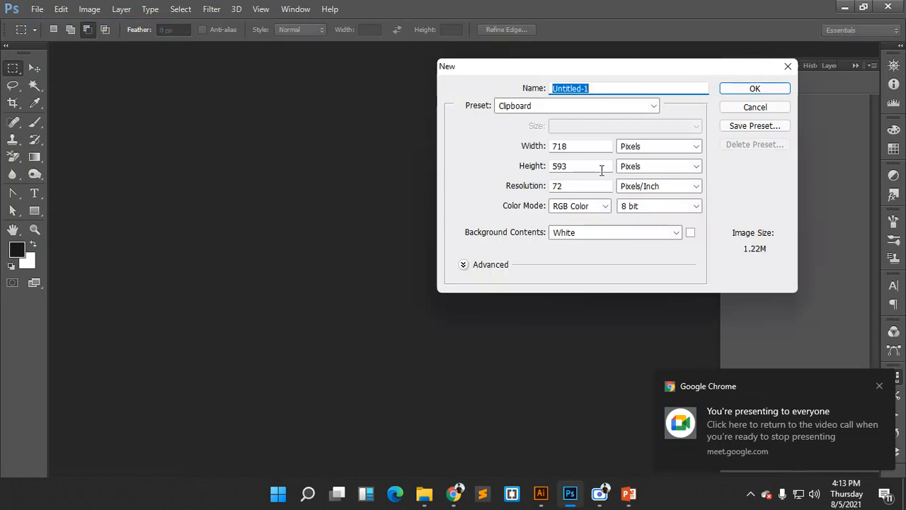
left_click_drag(625, 75, 592, 77)
left_click(620, 147)
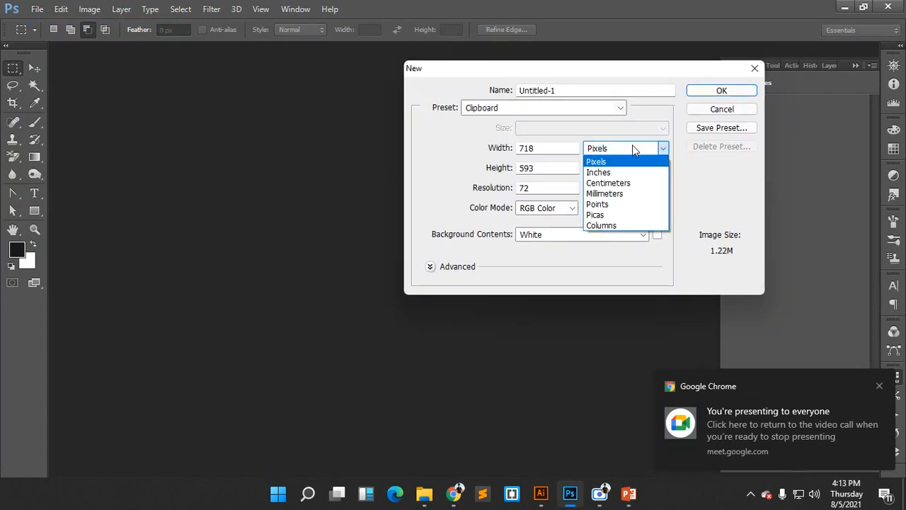
left_click(626, 172)
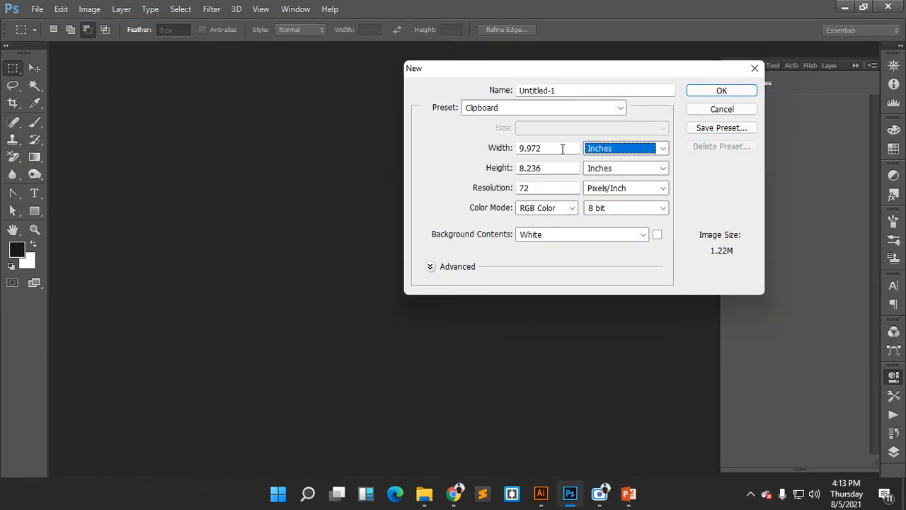
left_click_drag(560, 148, 544, 162)
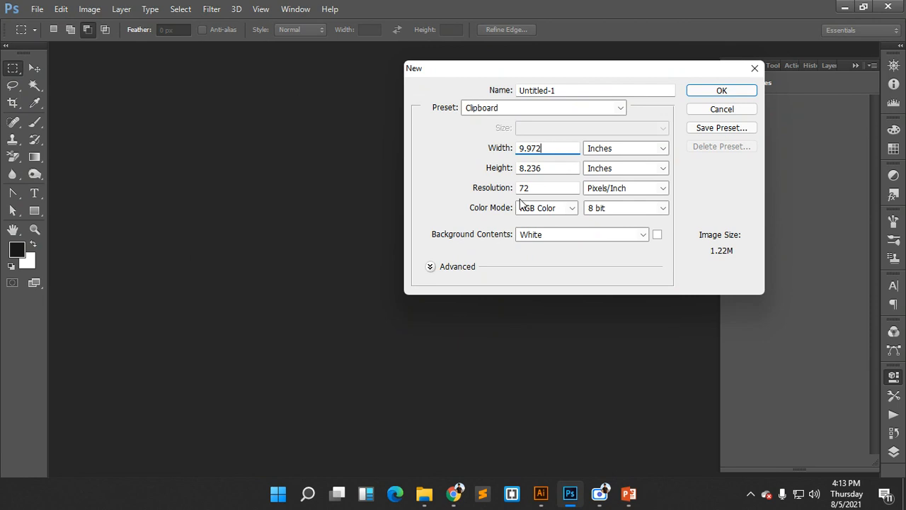
mouse_move(460, 499)
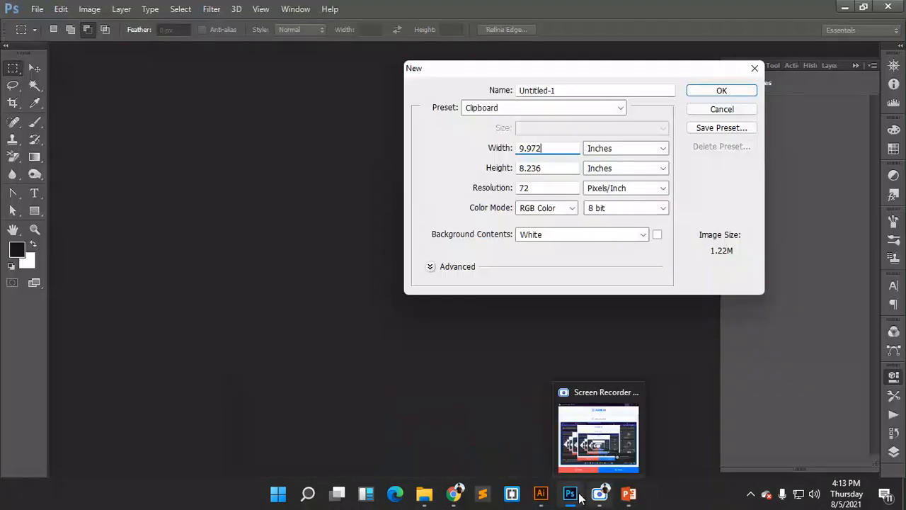
- On the Creative CV Design slide, add an indented 'W: 8.27in' line under Page Size: A4
left_click(629, 493)
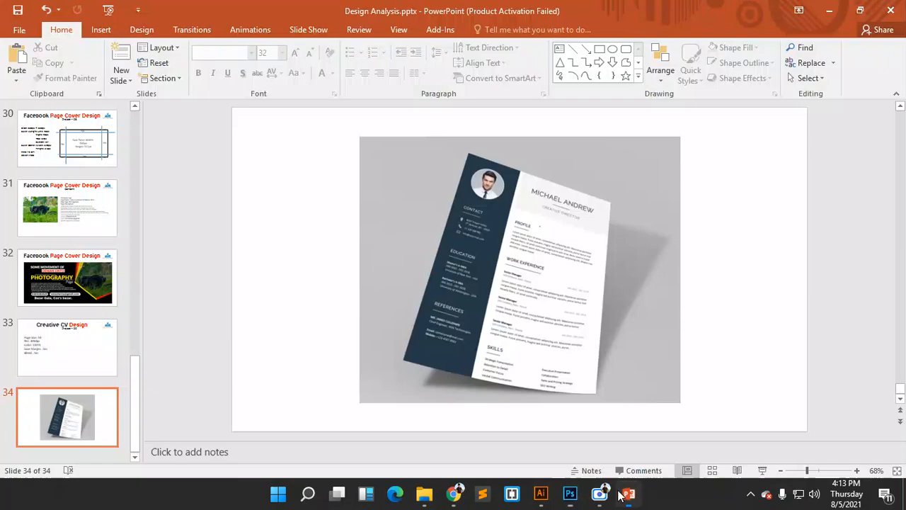
left_click(96, 351)
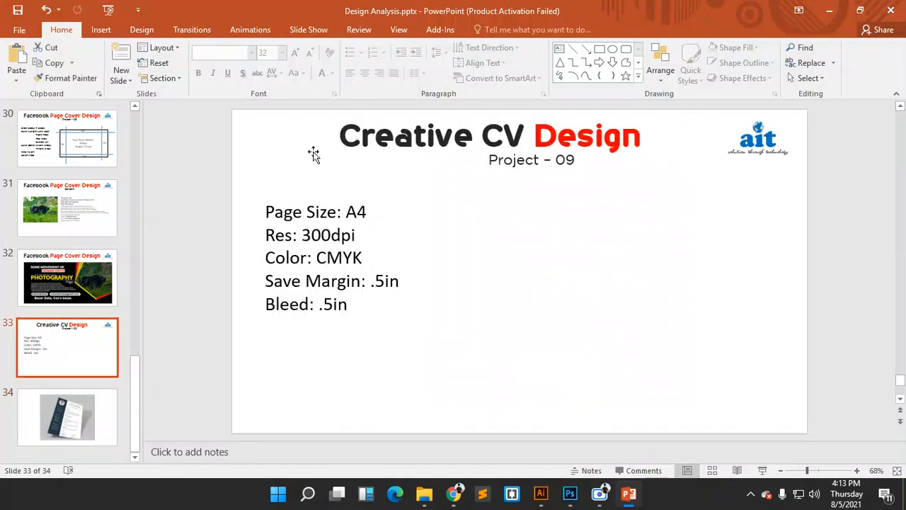
left_click(383, 217)
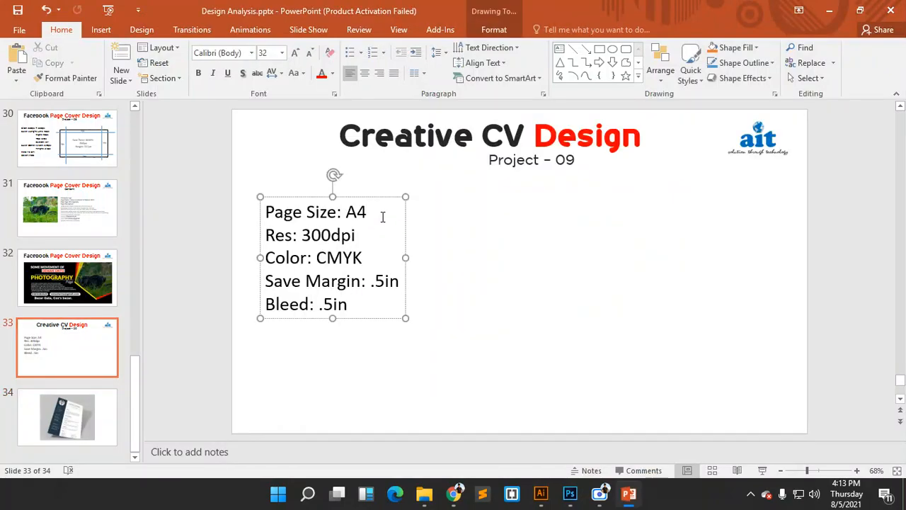
key("Return")
key("Tab")
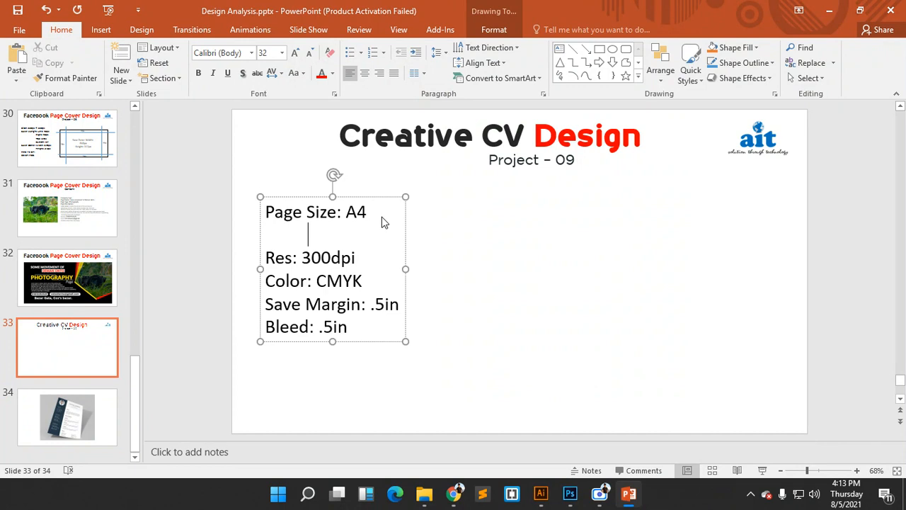
key("Tab")
type("W;")
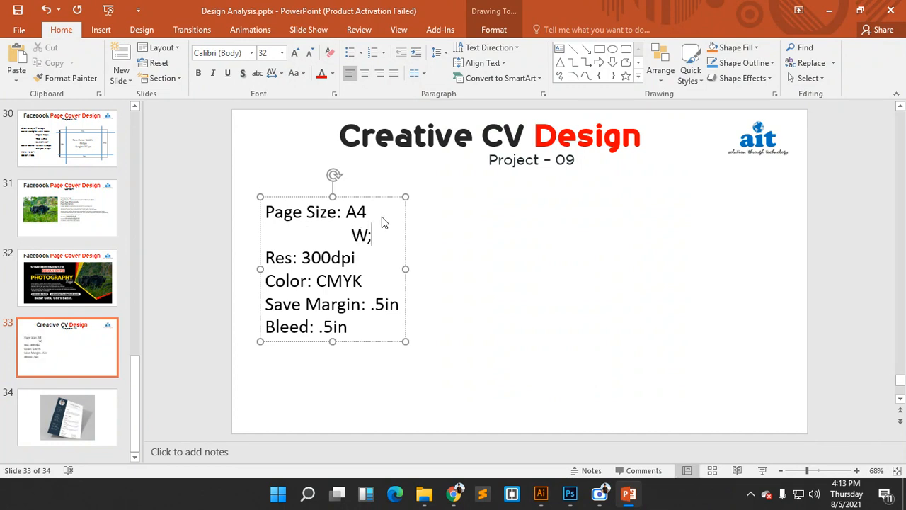
key("BackSpace")
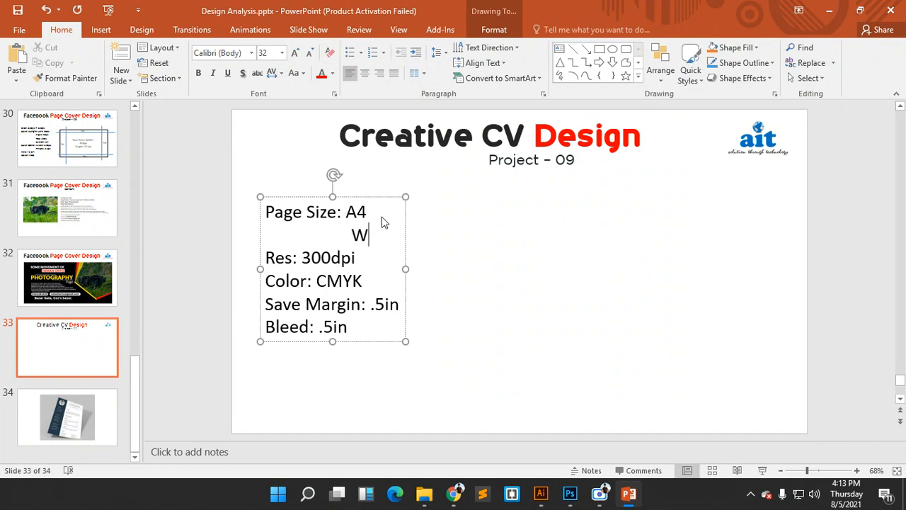
type(":")
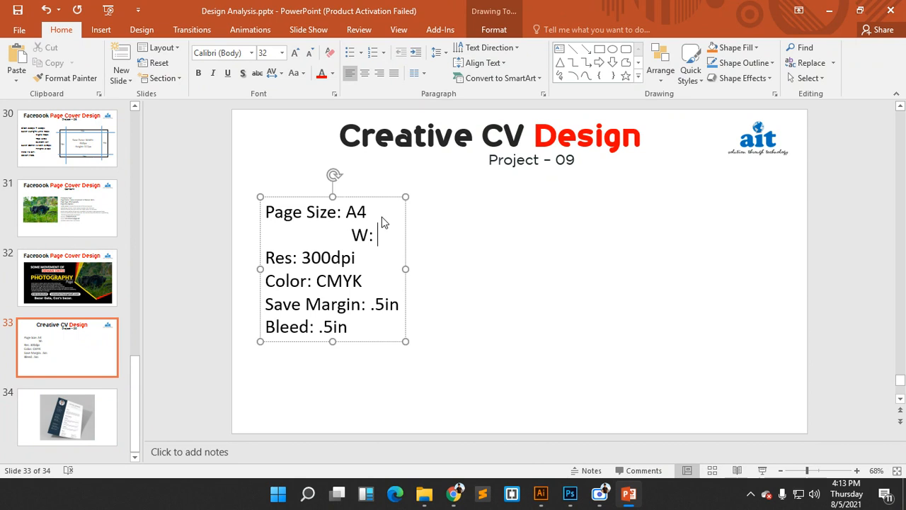
type(" 8.27")
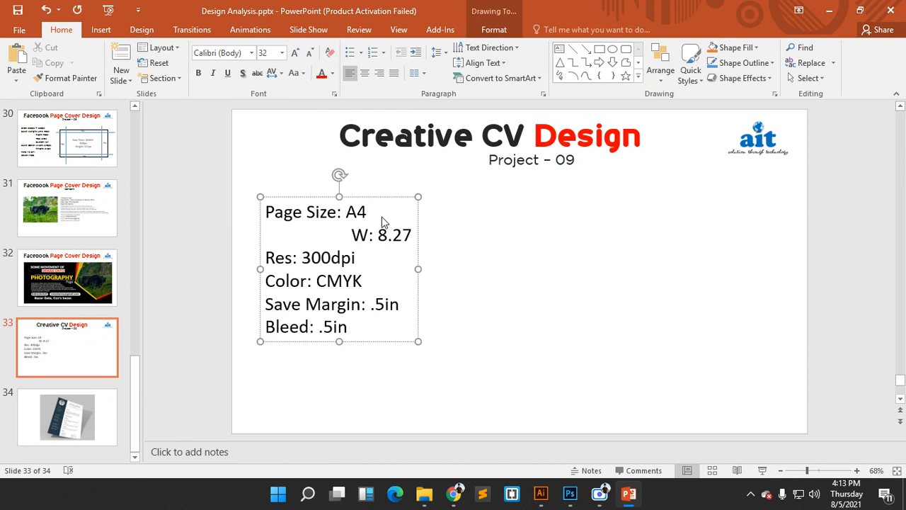
type("in")
- Add 'H: 11.69in' on the next line, then launch Microsoft Word
key("Return")
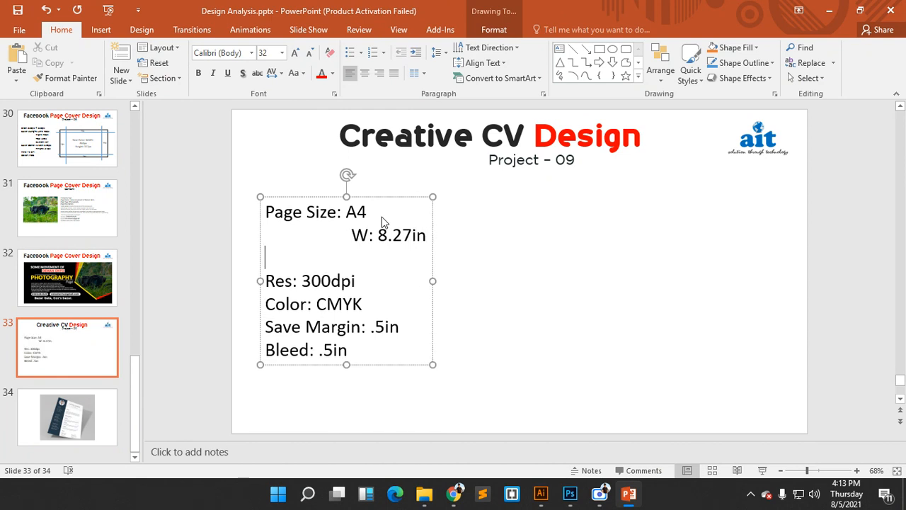
key("Tab")
key("Tab")
key("BackSpace")
key("BackSpace")
type("H: 11.69")
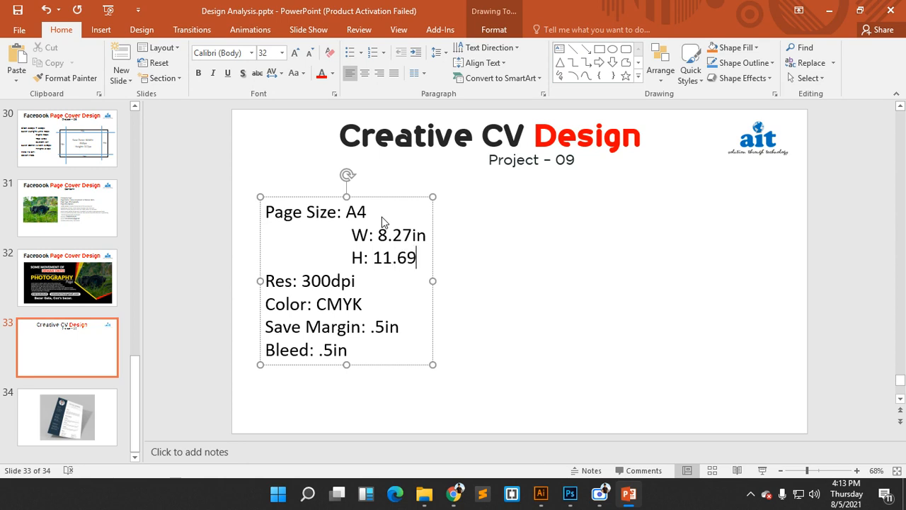
type("in")
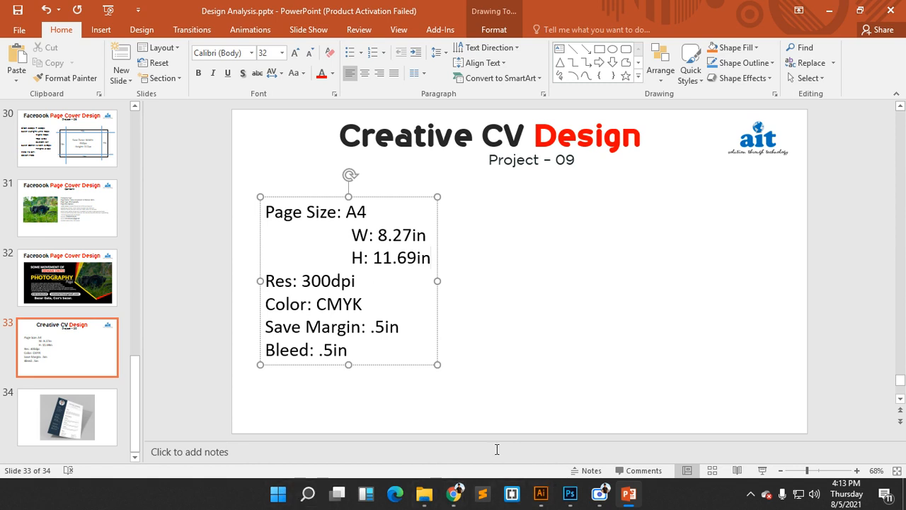
key("super+r")
key("Return")
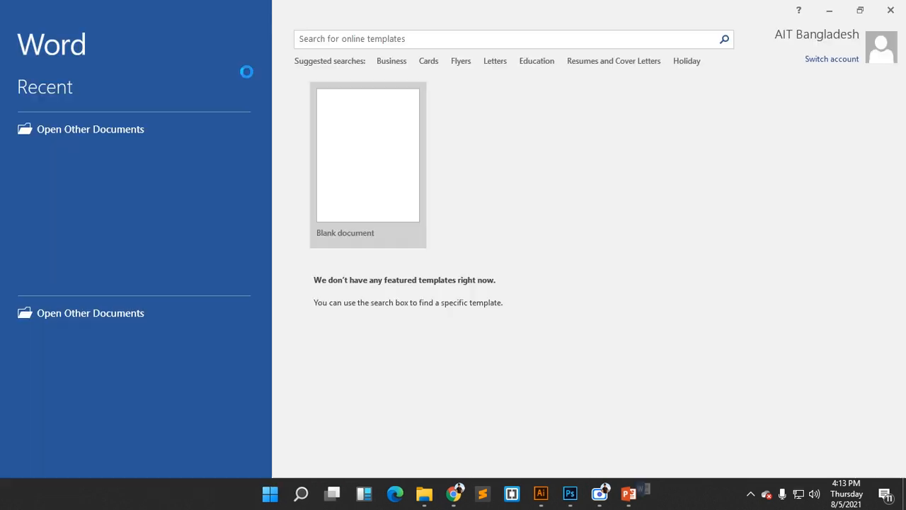
- Create a blank Word document, view its paper sizes without changing them, and return to PowerPoint
left_click(584, 375)
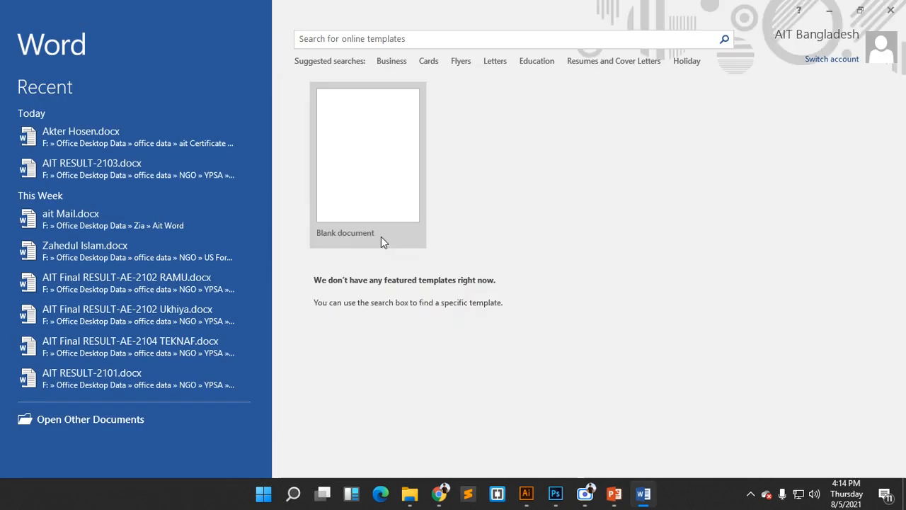
left_click(373, 152)
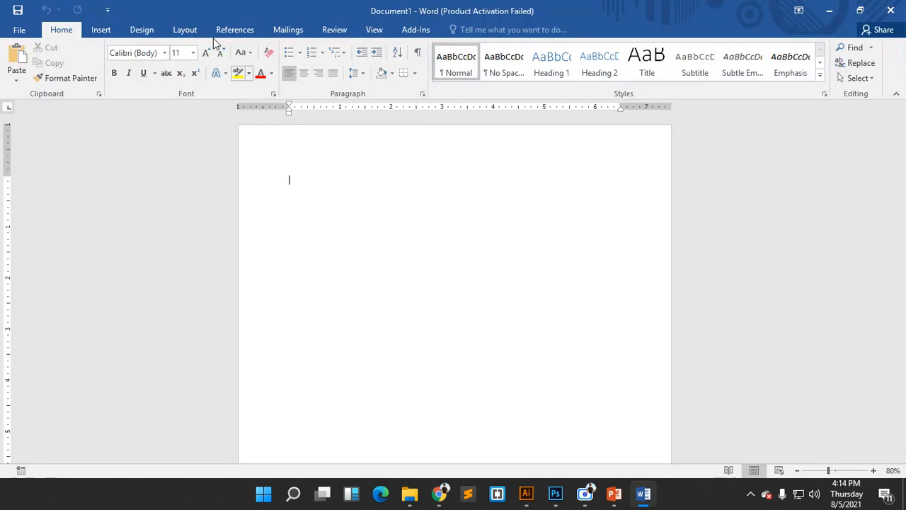
left_click(181, 31)
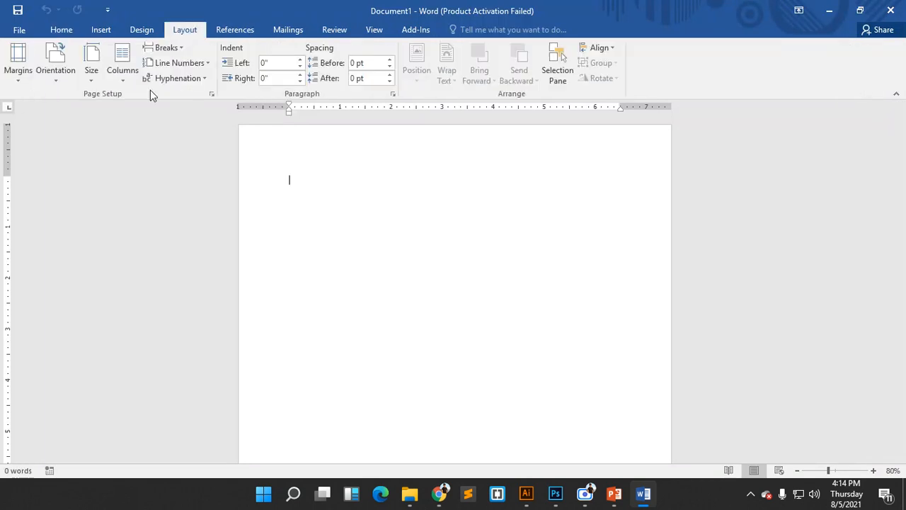
left_click(95, 82)
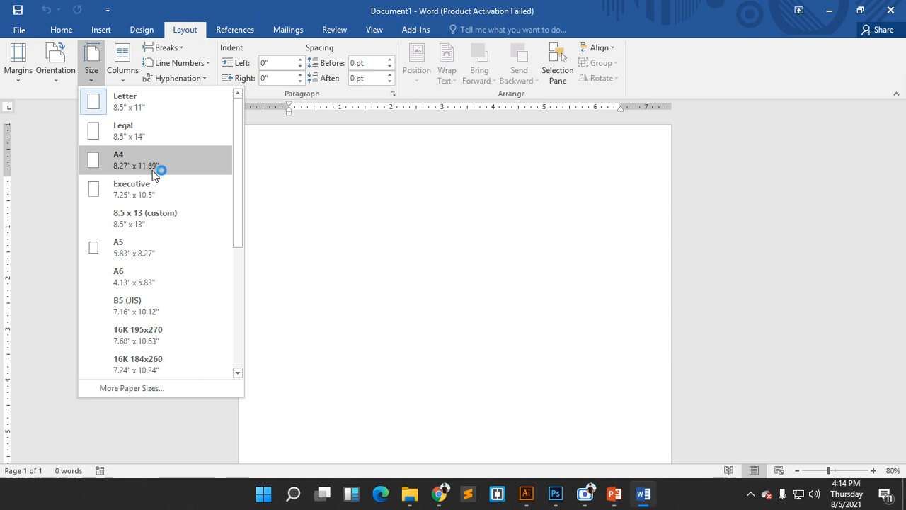
left_click(492, 246)
left_click(614, 494)
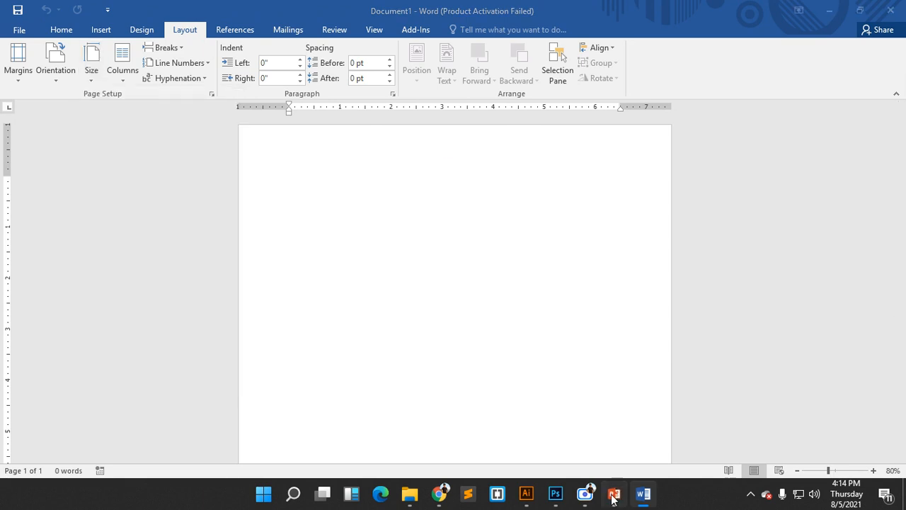
left_click(538, 246)
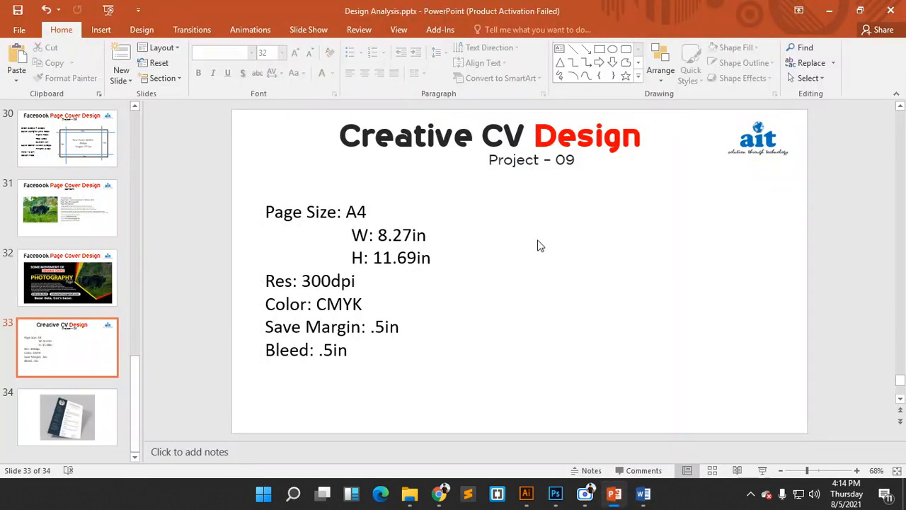
- Nudge the specification text box slightly left and return to Photoshop's New document dialog
left_click(395, 212)
left_click_drag(401, 197, 390, 196)
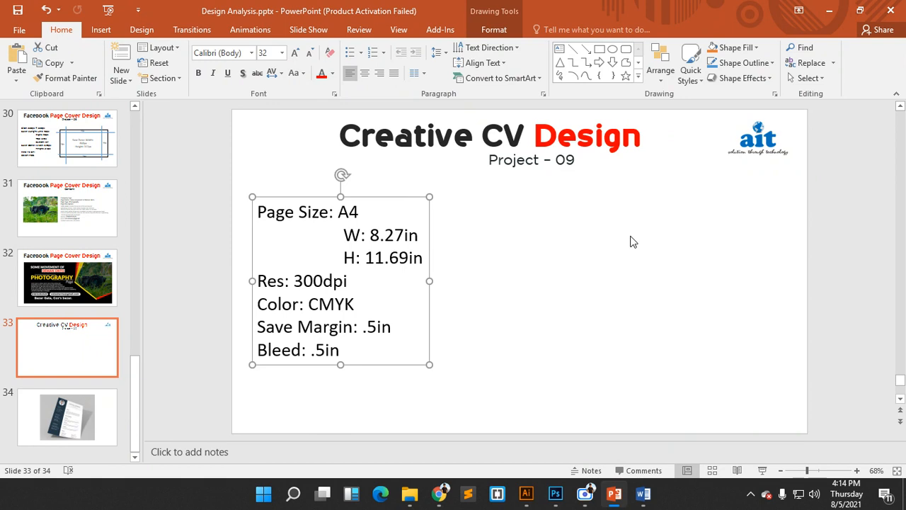
left_click(632, 241)
mouse_move(538, 500)
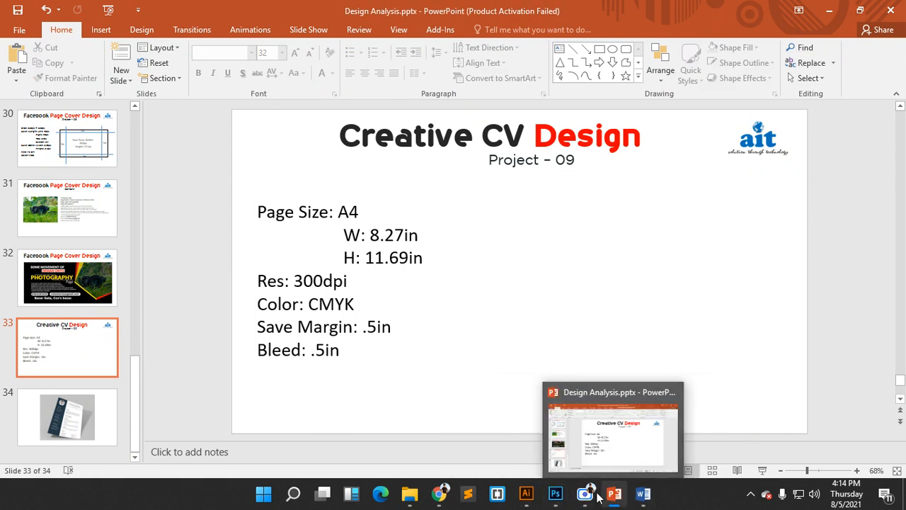
left_click(555, 493)
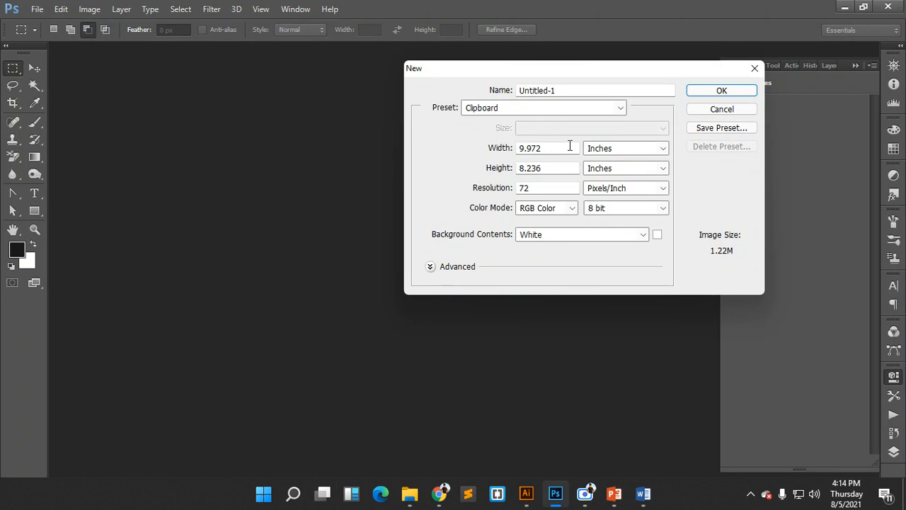
mouse_move(439, 494)
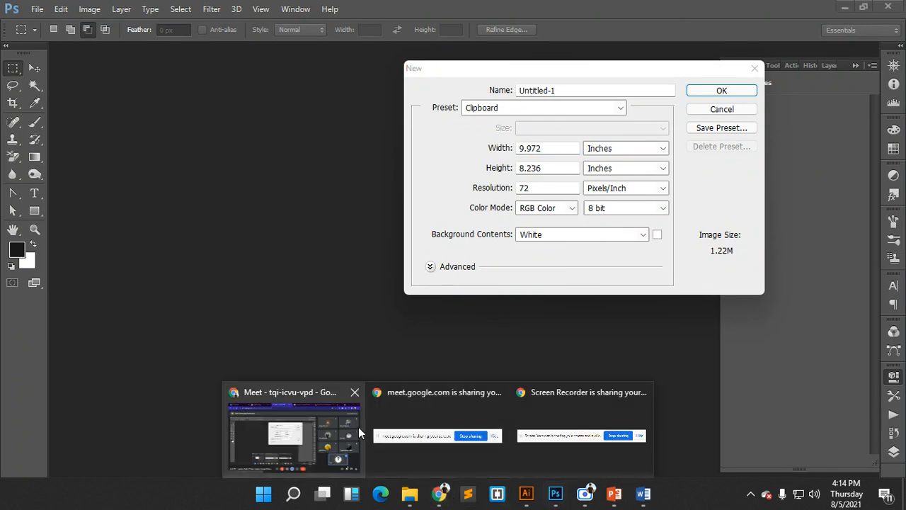
left_click(358, 427)
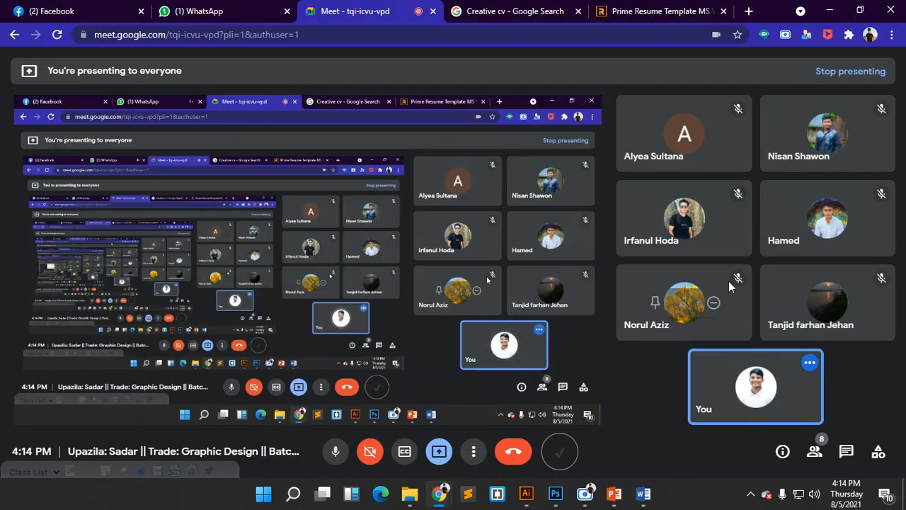
left_click(556, 494)
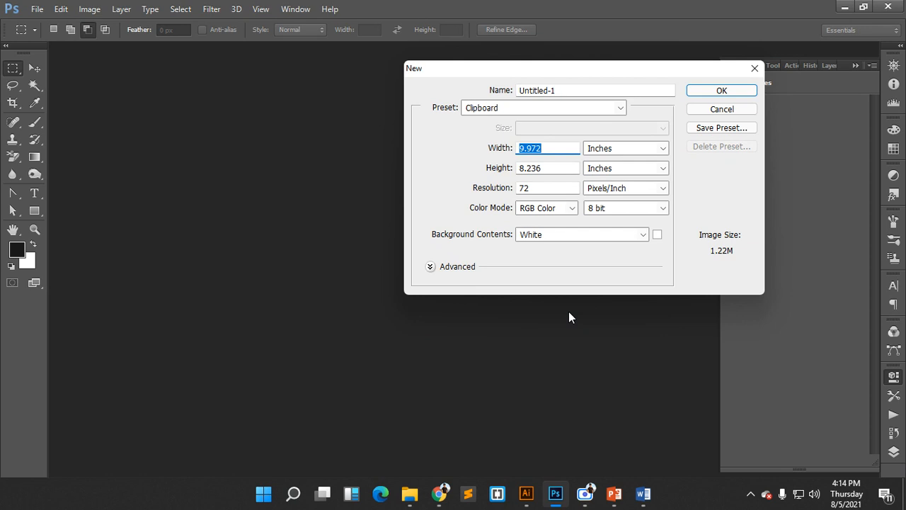
- Launch Calculator from the Start menu search using 'cal'
key("super")
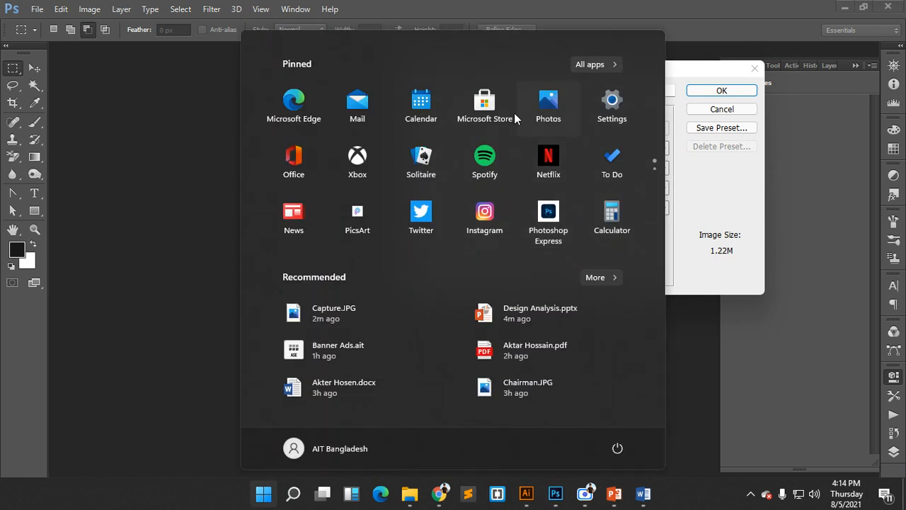
key("super")
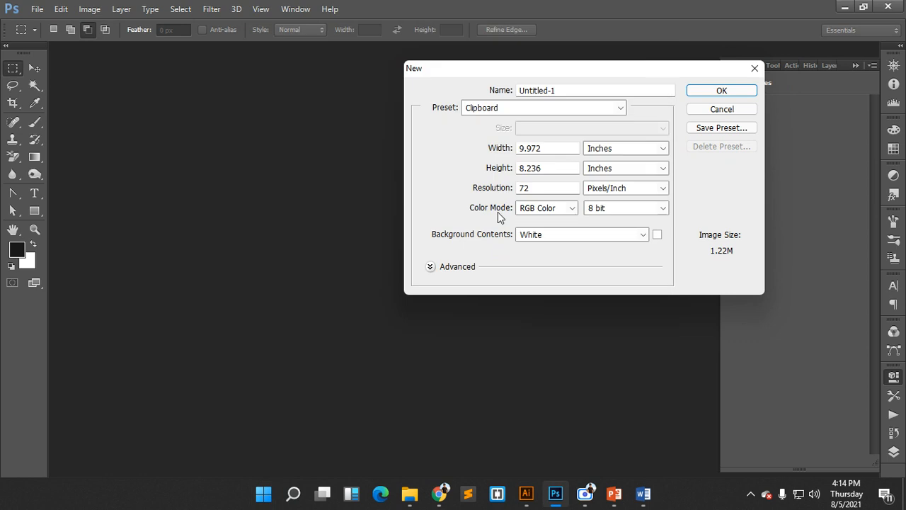
key("super")
type("cal")
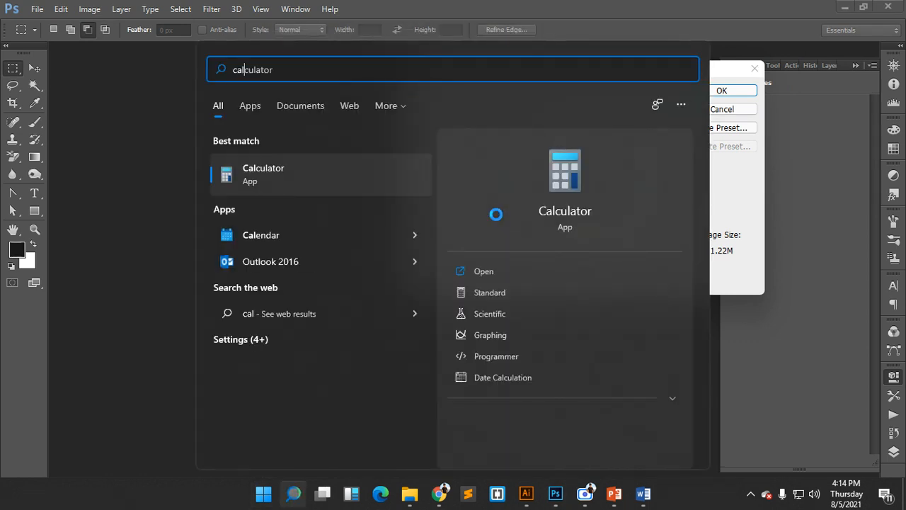
key("Return")
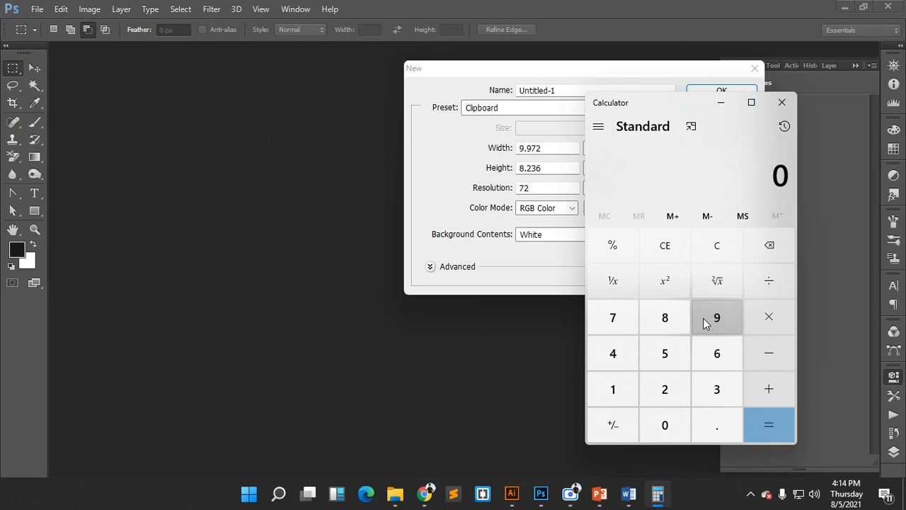
- Calculate 8.27 − 0.5 = 7.77 and move the Calculator window aside
left_click(667, 320)
left_click(712, 428)
left_click(663, 400)
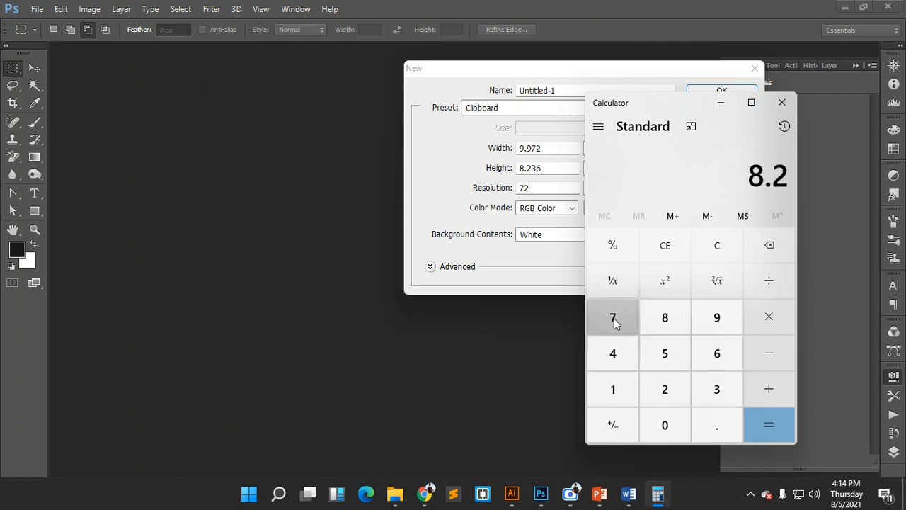
left_click(614, 319)
left_click(783, 360)
left_click(665, 421)
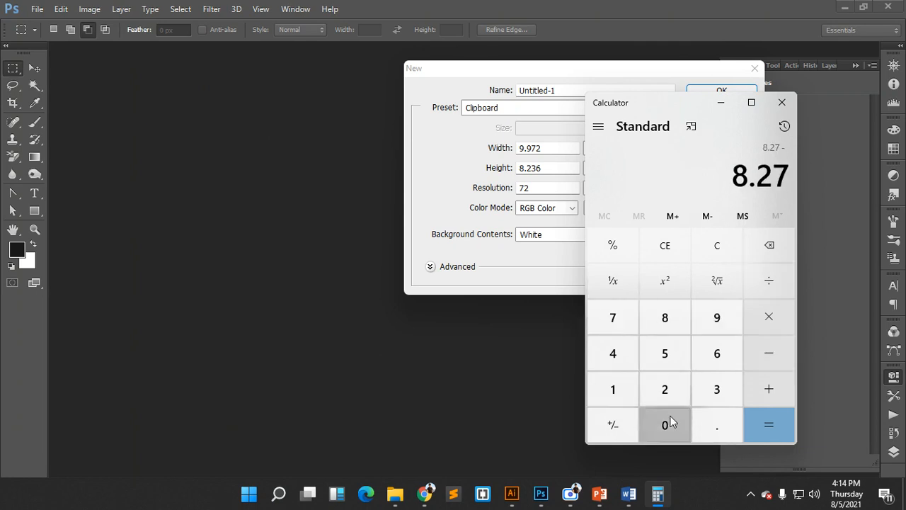
left_click(703, 418)
left_click(668, 350)
left_click(761, 421)
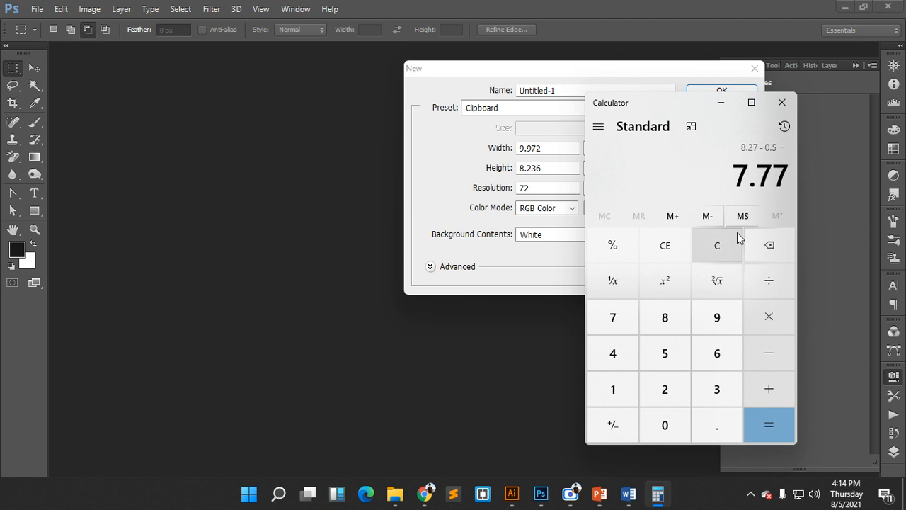
left_click_drag(693, 100, 316, 100)
- Set the new document's width to 7.77 in
left_click(552, 148)
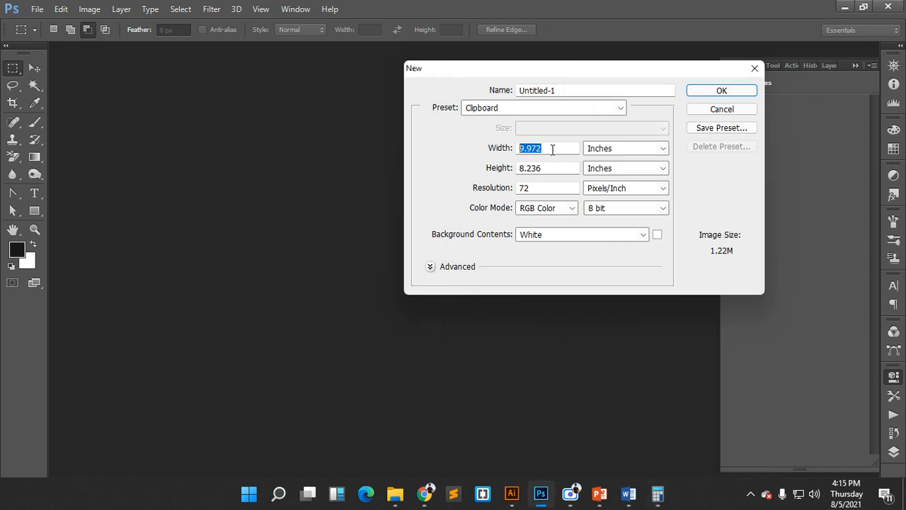
type("7.77")
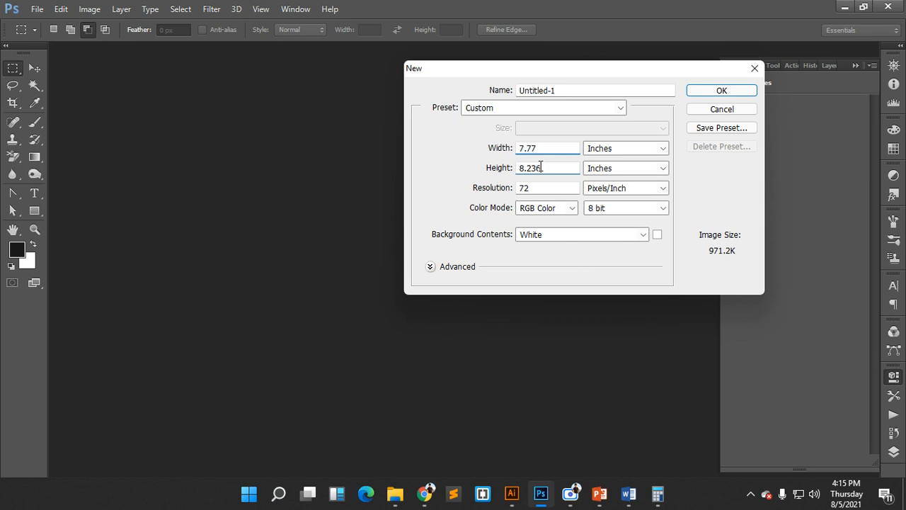
key("Tab")
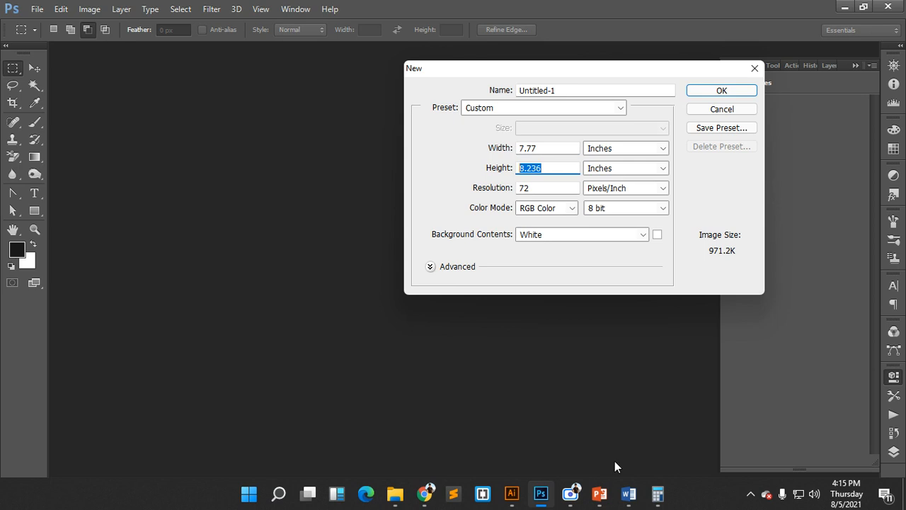
- Calculate 11.69 − 0.5 = 11.19 in Calculator for the height
left_click(664, 499)
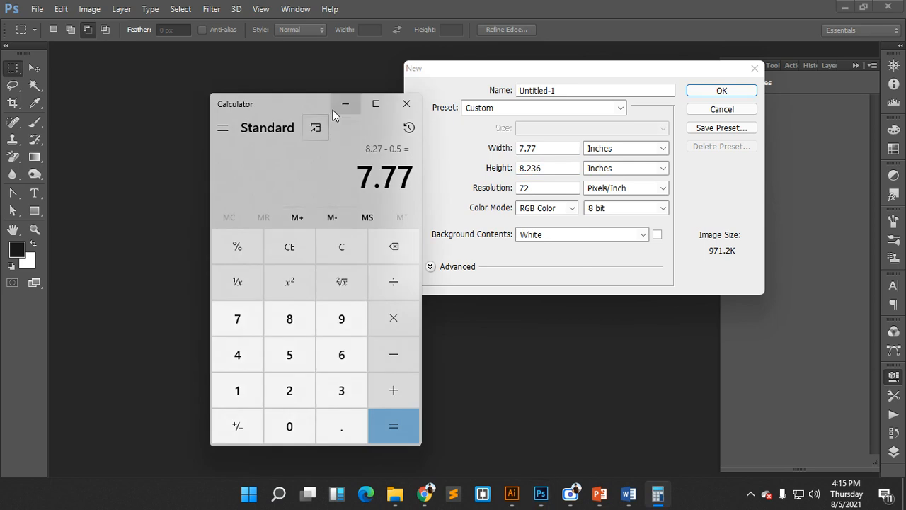
left_click_drag(333, 109, 318, 107)
left_click(330, 247)
left_click(223, 389)
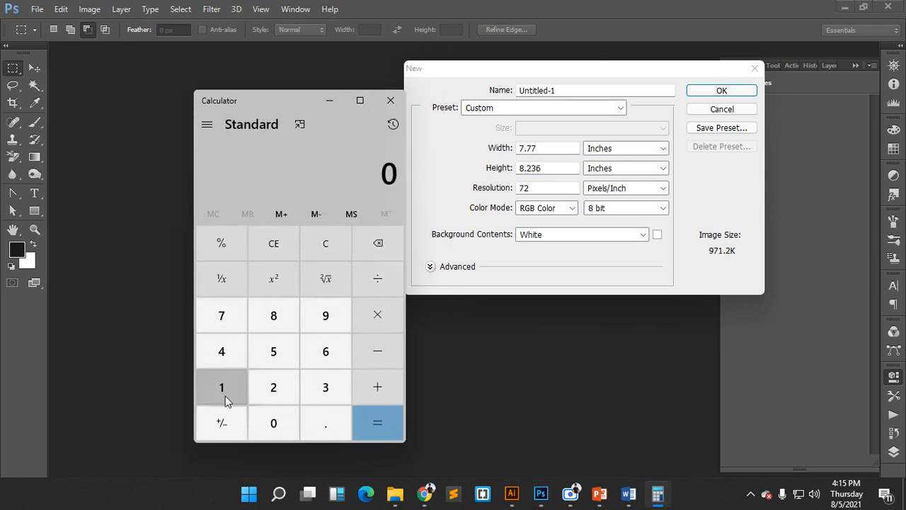
left_click(224, 390)
left_click(322, 423)
left_click(325, 356)
left_click(322, 315)
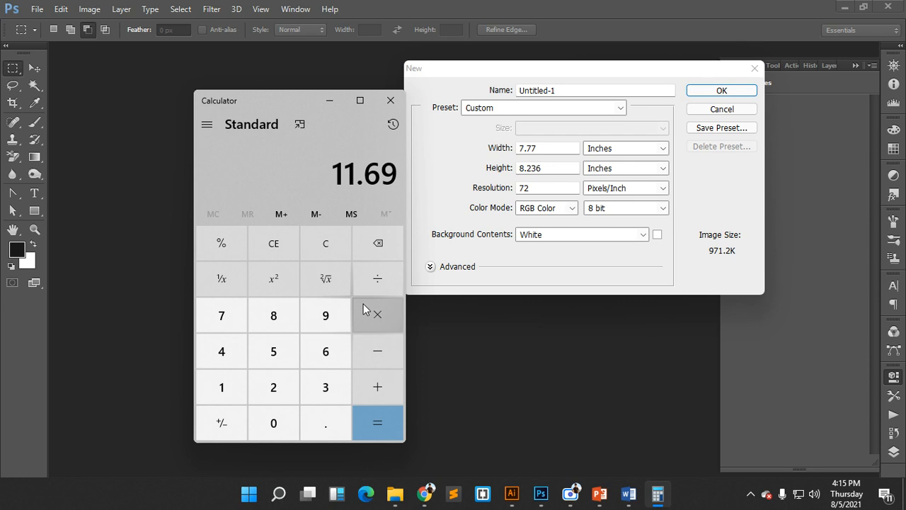
left_click(381, 347)
left_click(326, 423)
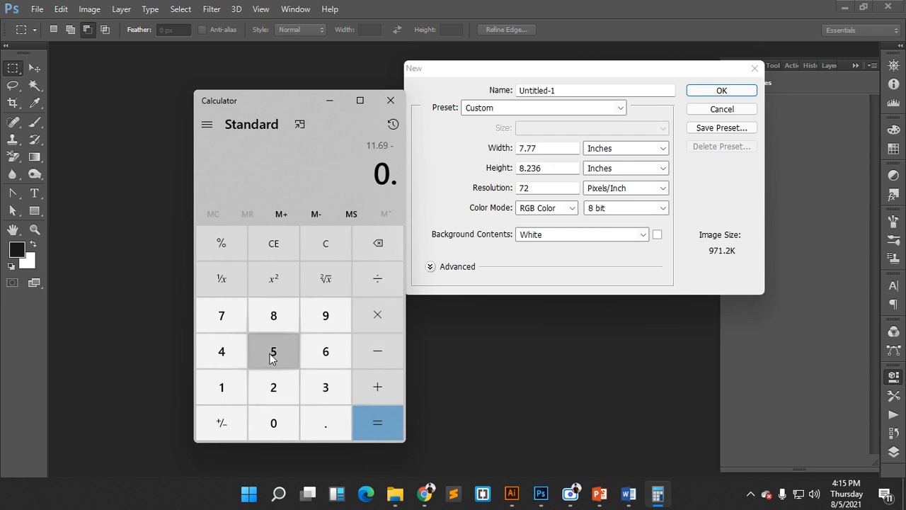
left_click(273, 351)
left_click(393, 414)
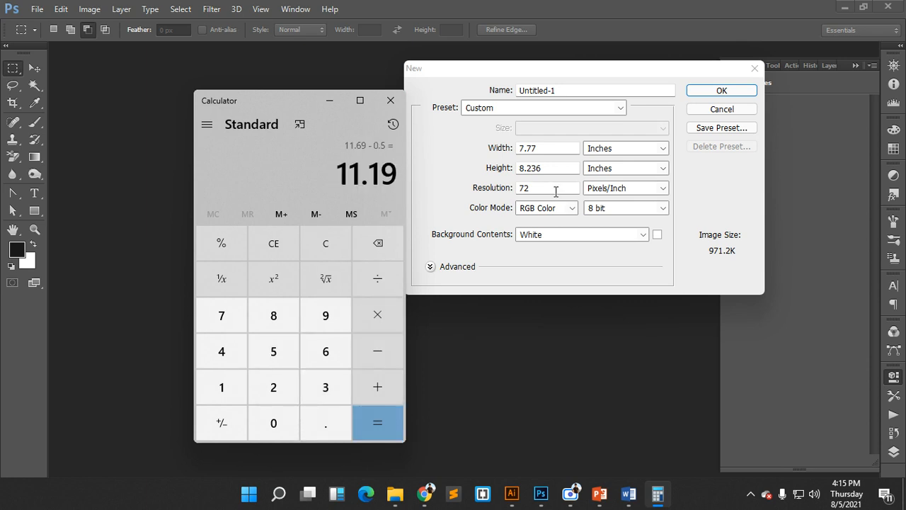
- Enter a height of 11.19 in and a resolution of 300 pixels/inch
left_click(556, 168)
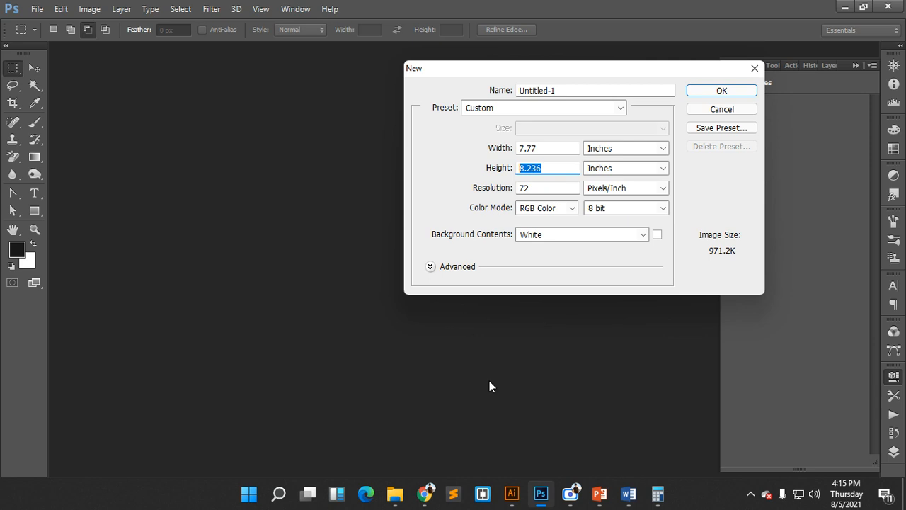
left_click(657, 494)
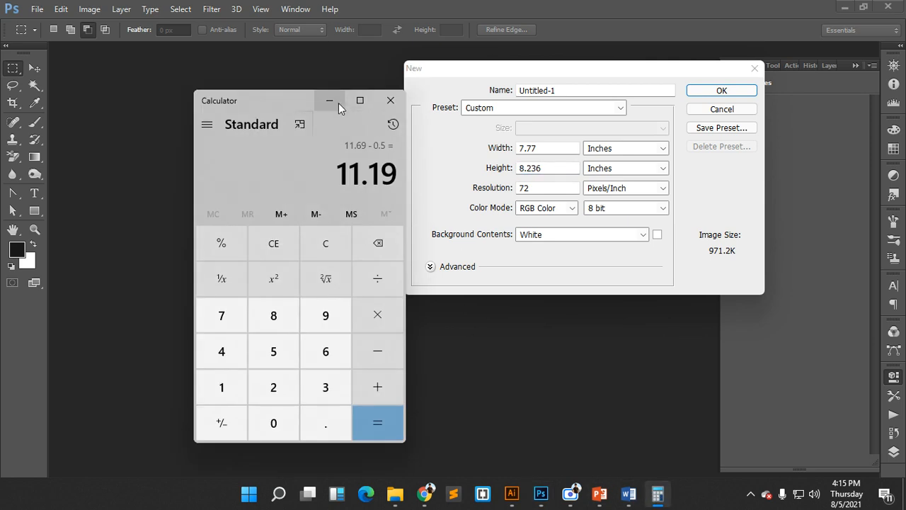
left_click(330, 101)
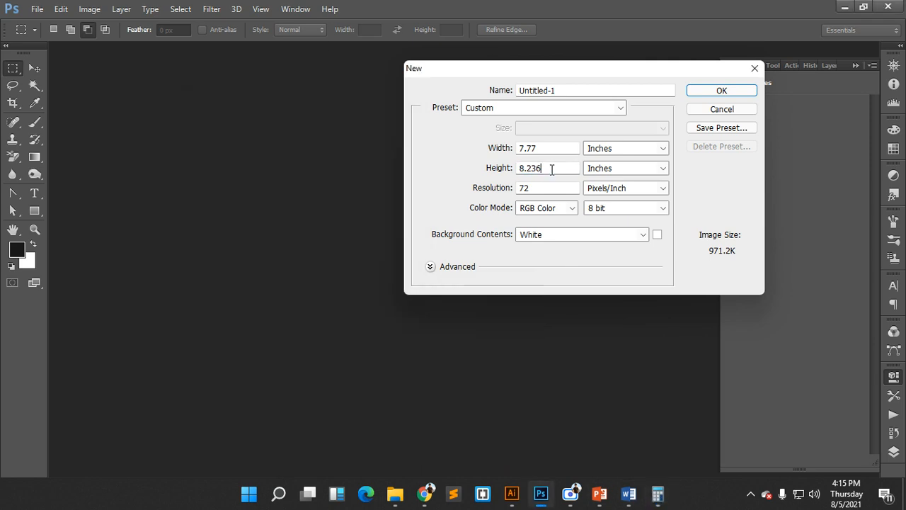
type("11.19")
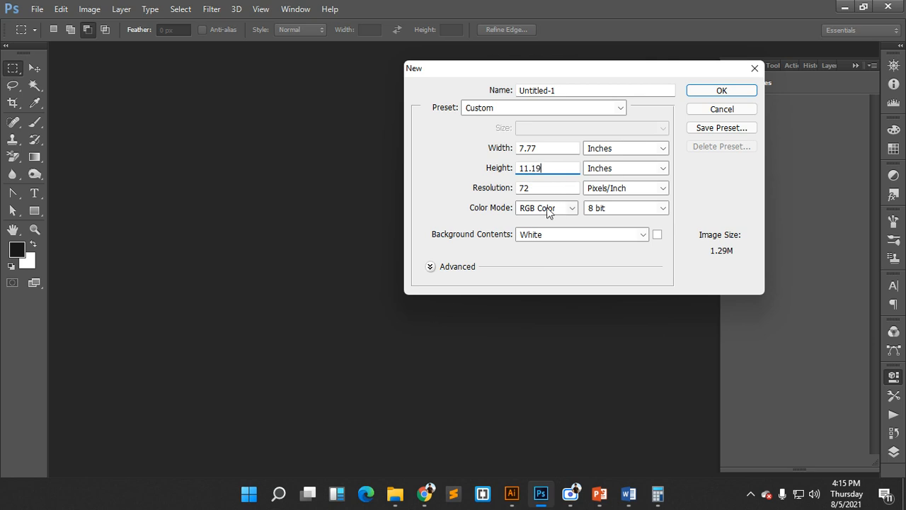
key("Tab")
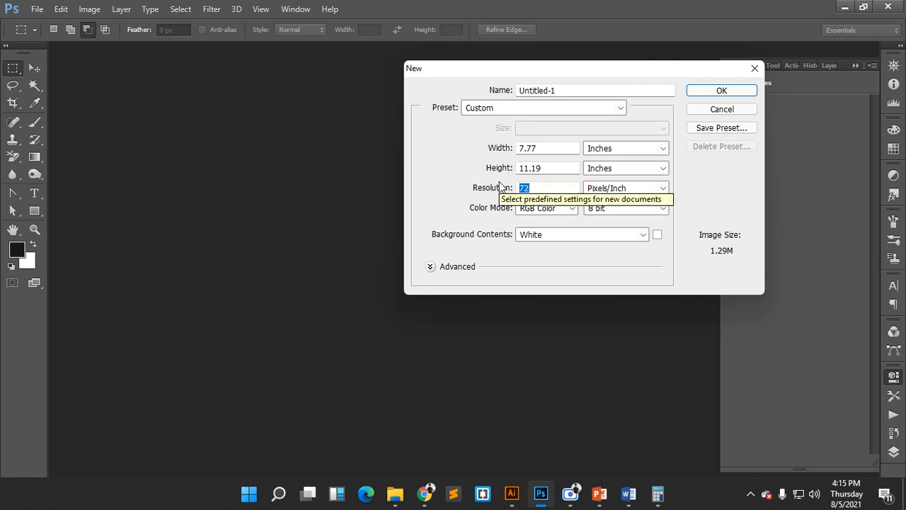
type("300")
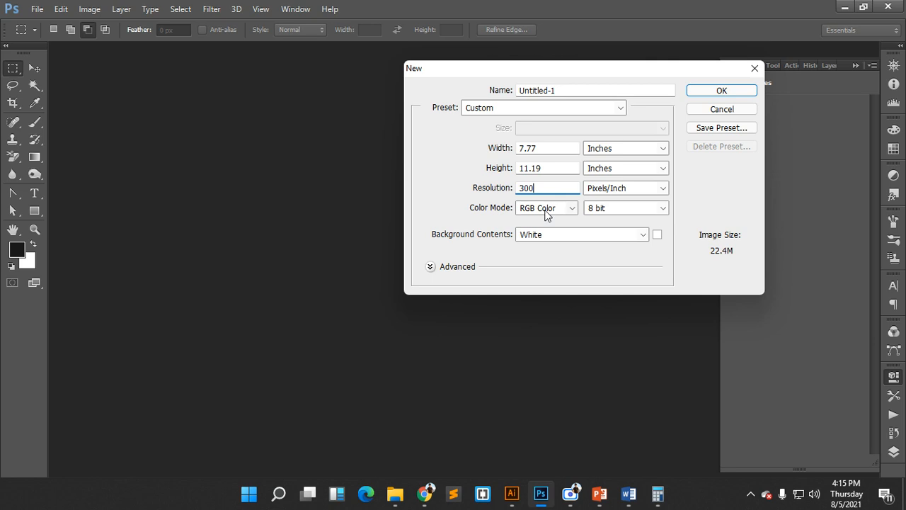
- Choose CMYK Color mode with a White background and create the document
left_click(545, 211)
left_click(545, 249)
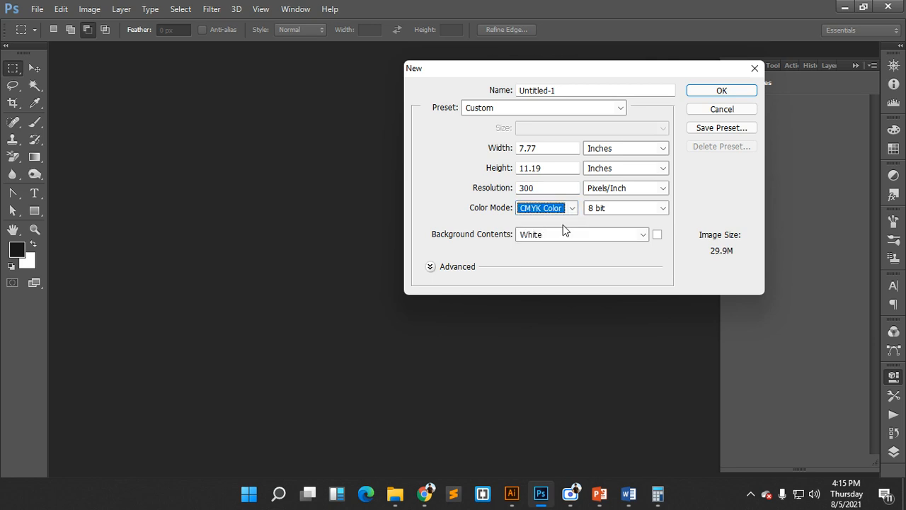
left_click(566, 235)
left_click(559, 248)
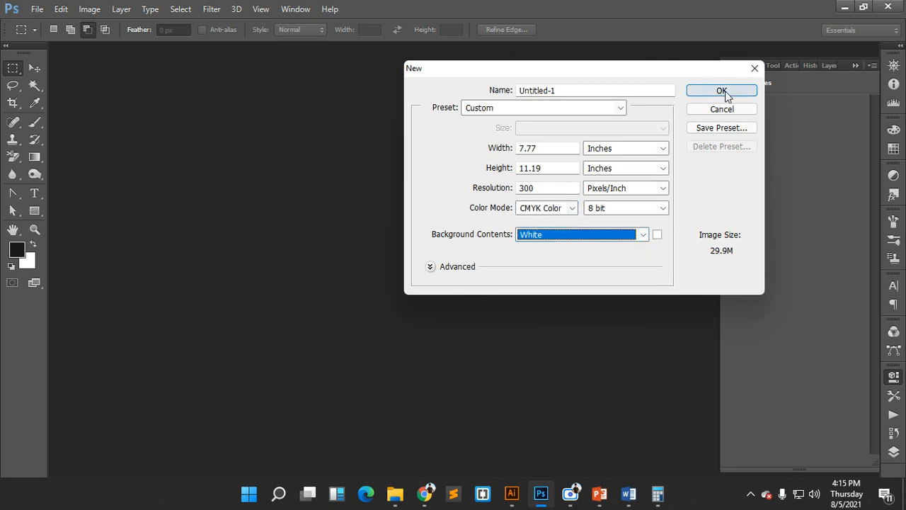
left_click(703, 92)
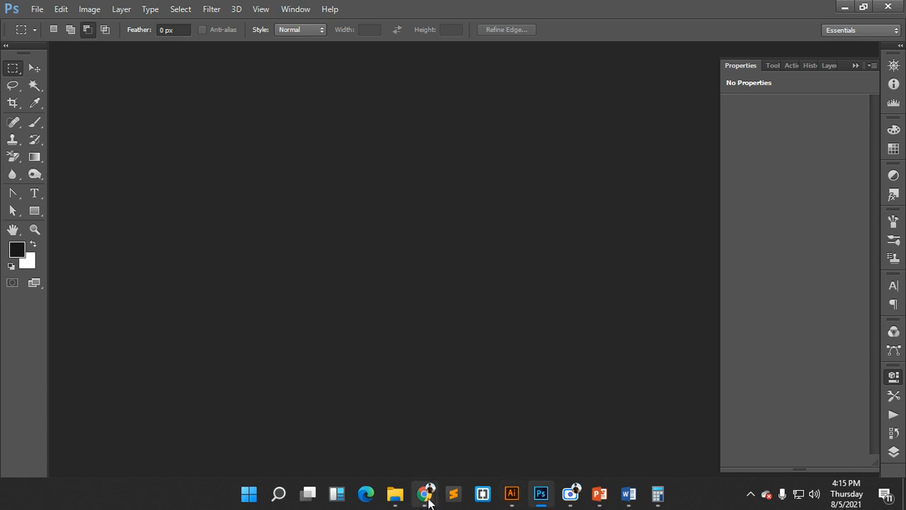
- Read the Google Meet in-call messages, then return to the blank Word document
mouse_move(424, 494)
left_click(280, 428)
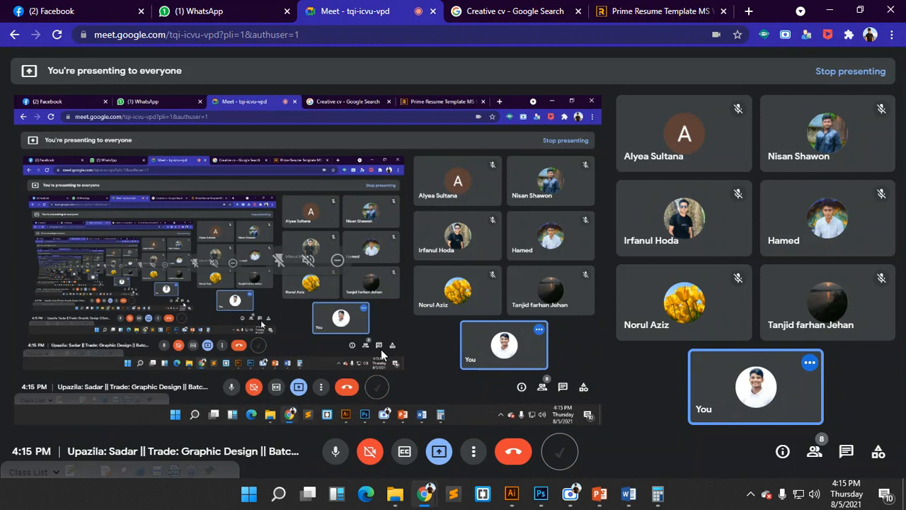
mouse_move(723, 384)
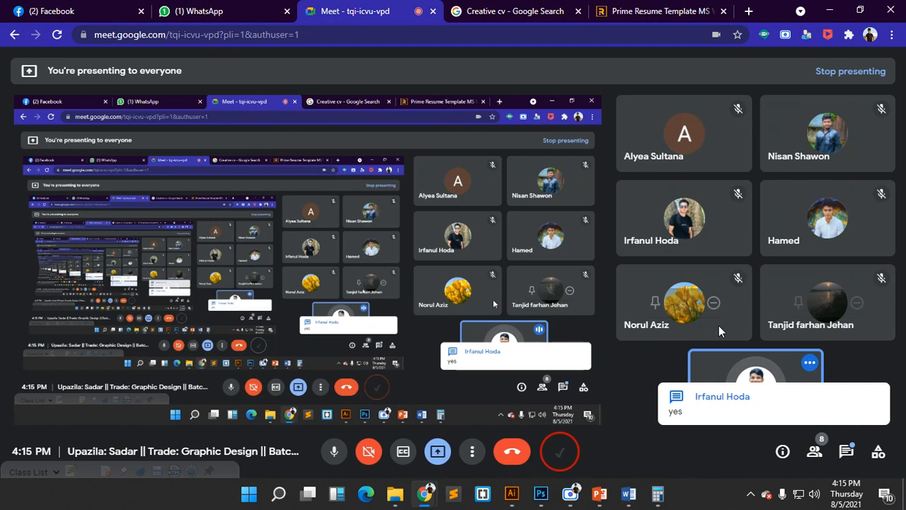
left_click(847, 453)
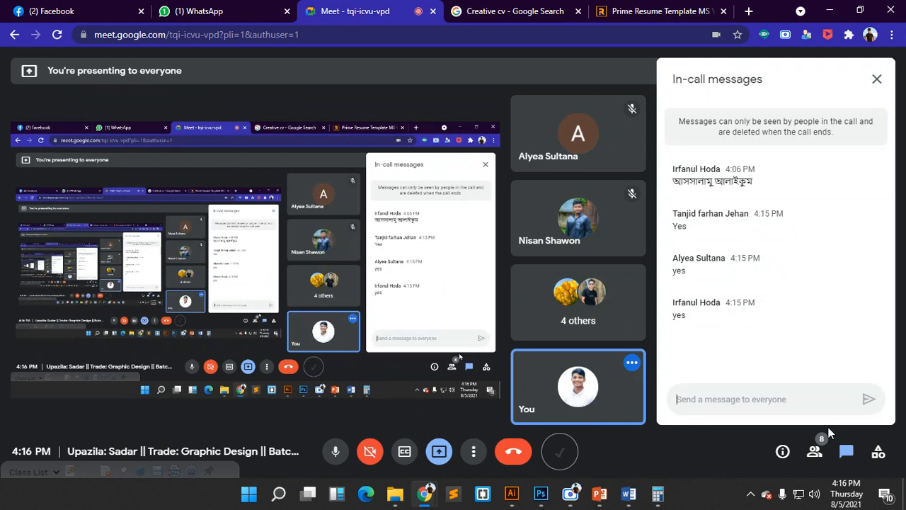
left_click(630, 493)
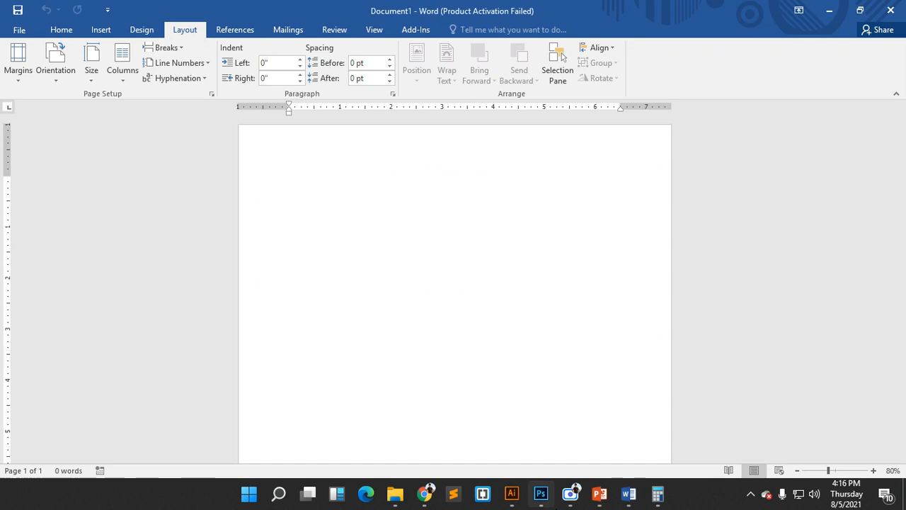
- Add guides at the canvas's left, bottom, top and right edges in Photoshop
left_click(542, 496)
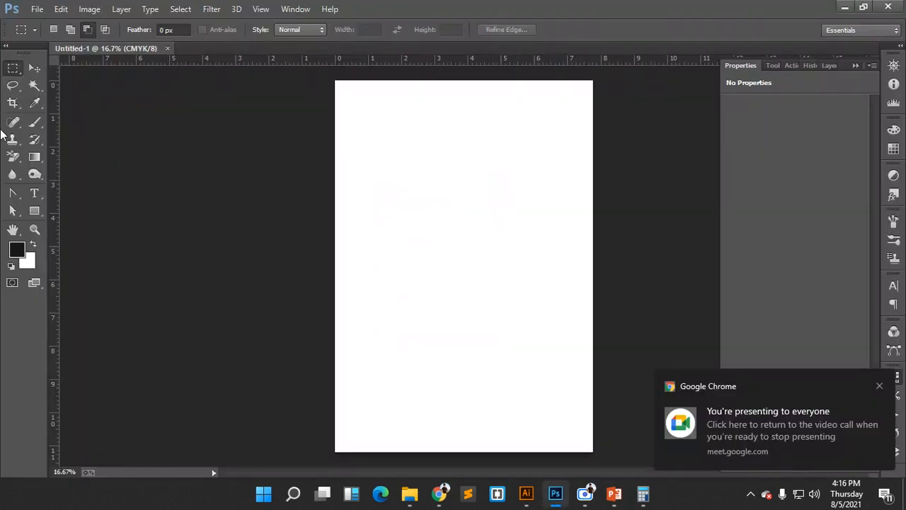
left_click_drag(56, 112, 335, 124)
left_click_drag(403, 59, 386, 451)
left_click_drag(465, 61, 465, 80)
left_click_drag(54, 160, 593, 155)
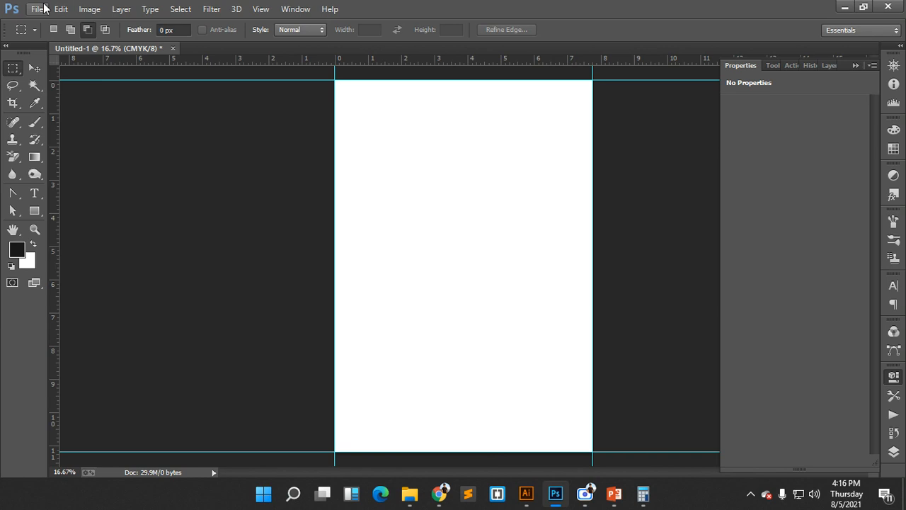
- Enlarge the canvas by a relative 0.5 in width and 0.5 in height
left_click(89, 8)
left_click(124, 118)
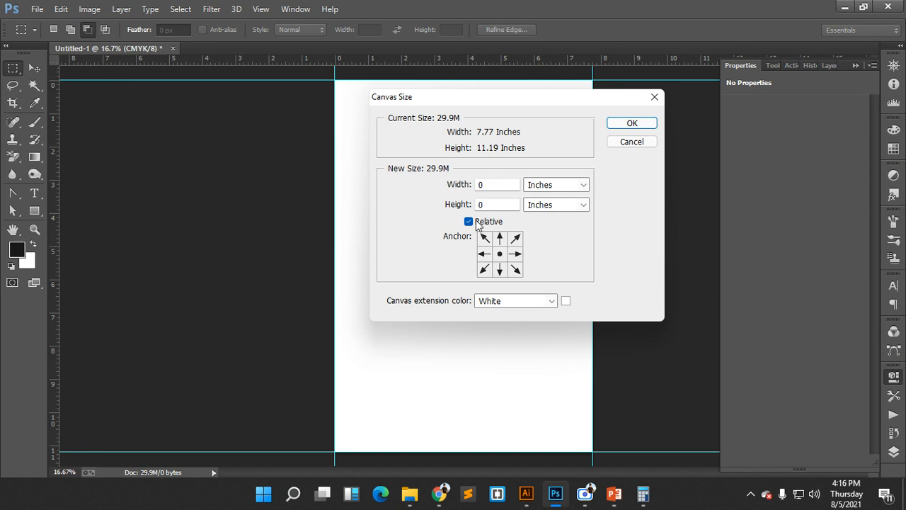
double_click(485, 185)
type(".5")
key("Tab")
type(".5")
left_click(625, 123)
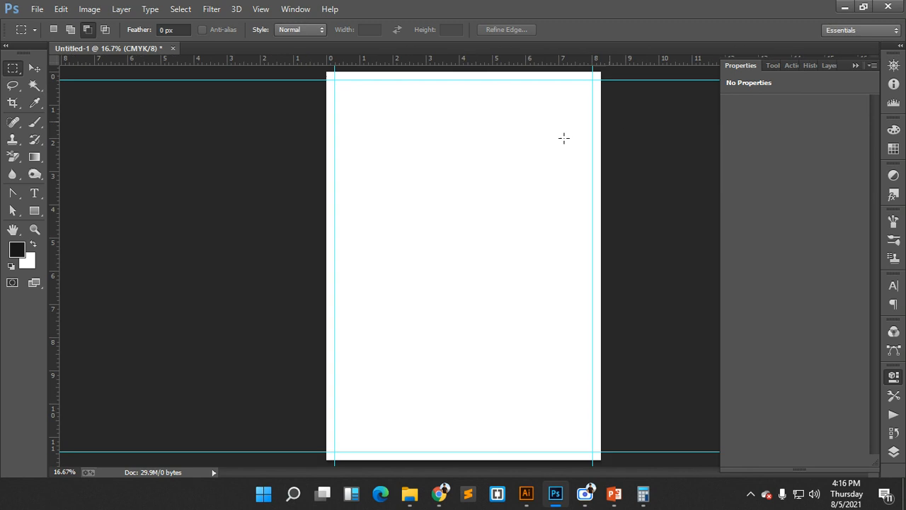
- Check the Google Meet participants list, then return to Photoshop
mouse_move(439, 493)
left_click(336, 439)
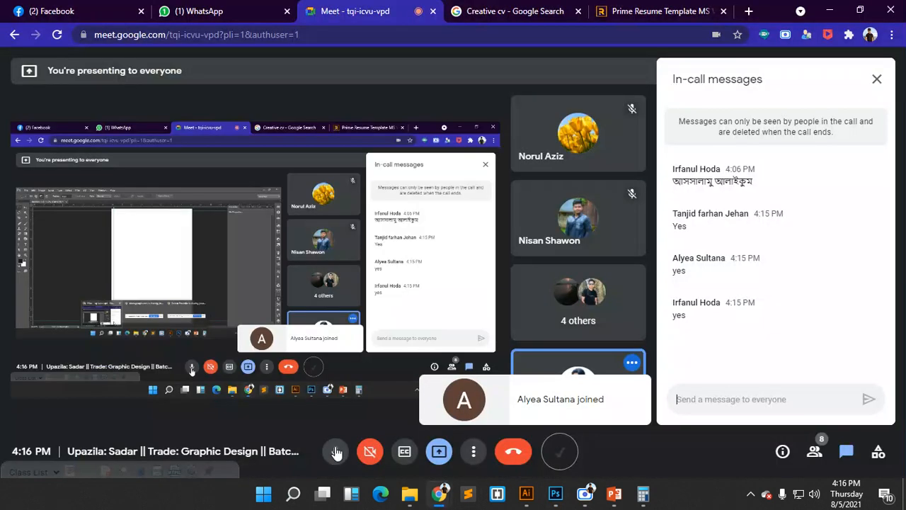
left_click(820, 449)
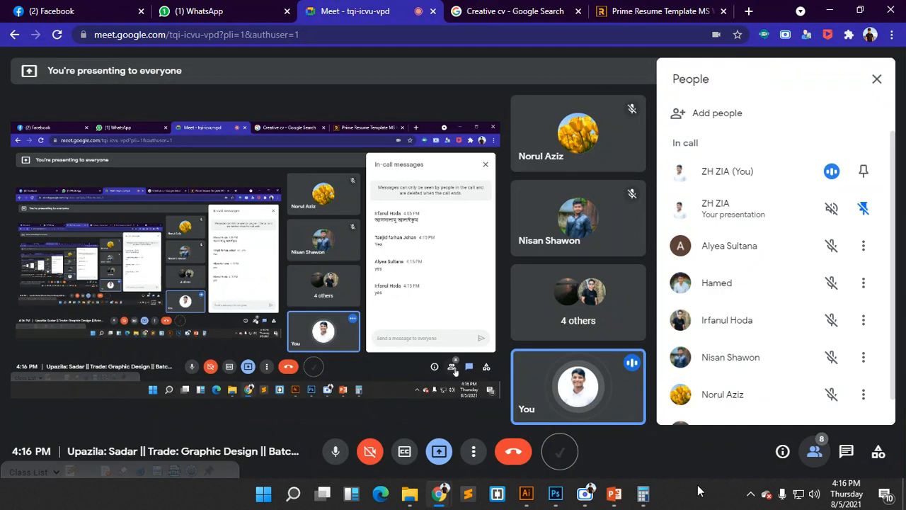
mouse_move(555, 494)
left_click(593, 415)
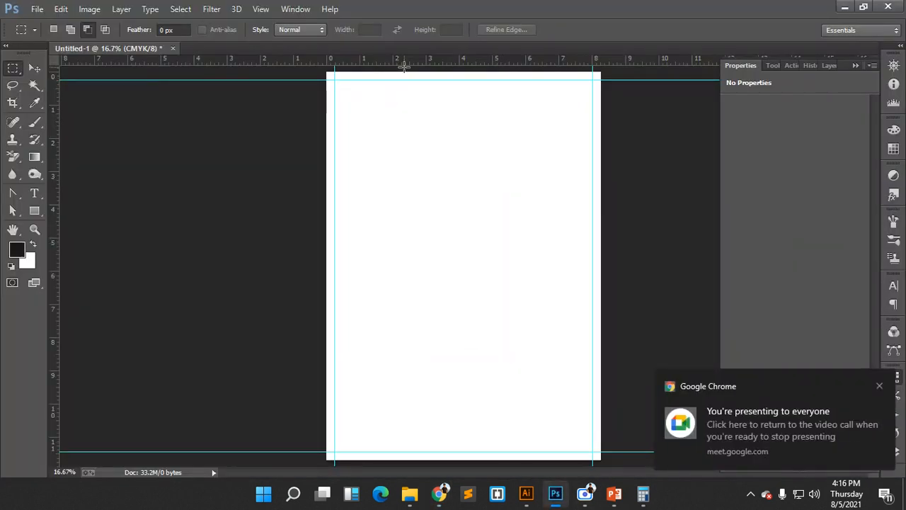
- Place guides on the enlarged page's top, right and left edges, then reopen Canvas Size
left_click_drag(406, 64, 452, 459)
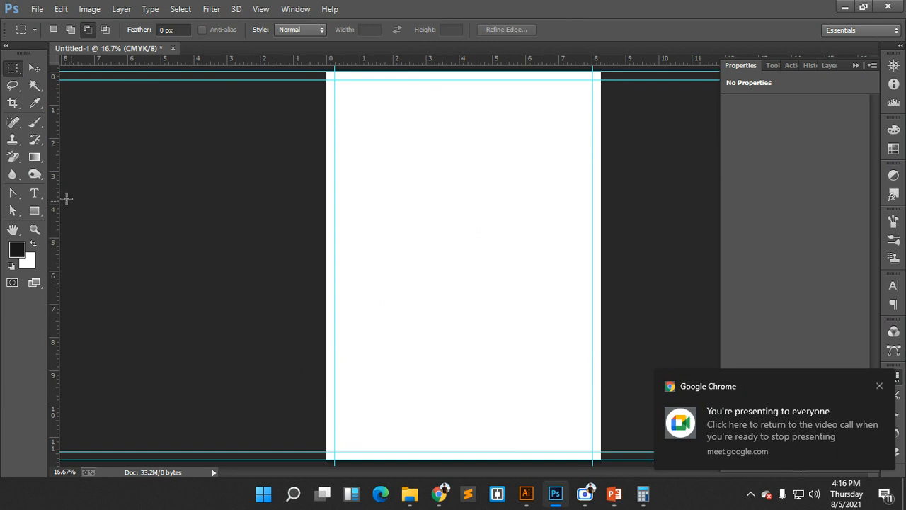
left_click_drag(55, 185, 600, 188)
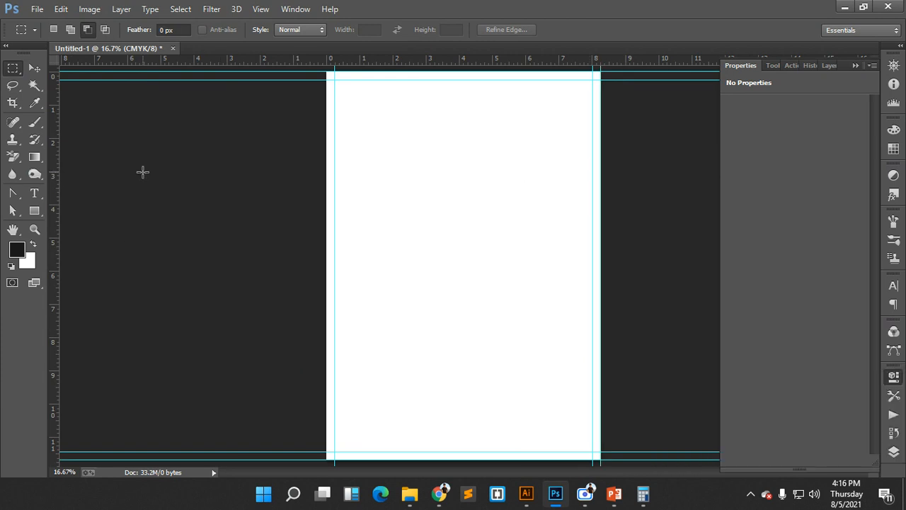
left_click_drag(59, 165, 325, 184)
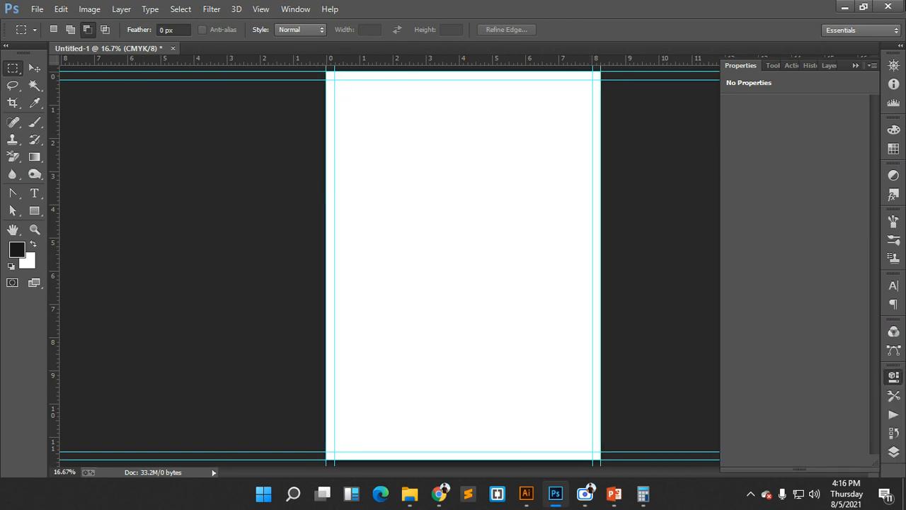
left_click(89, 8)
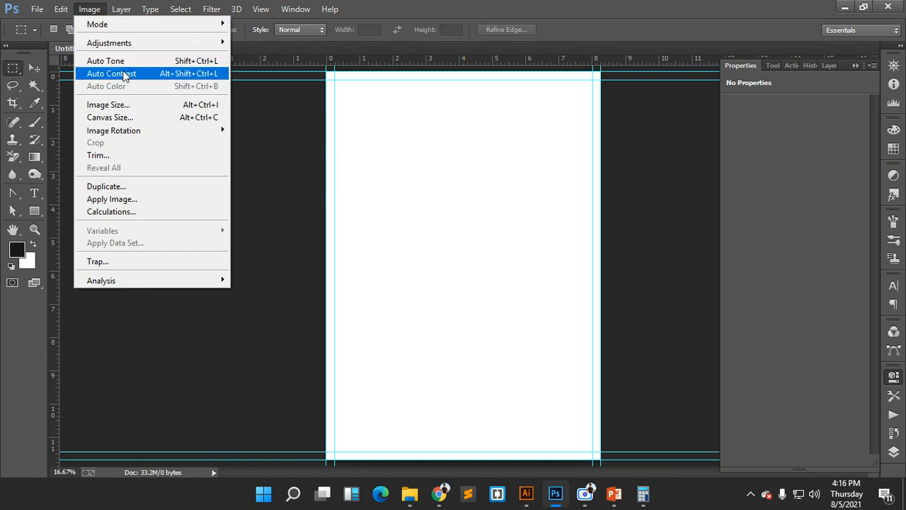
left_click(109, 118)
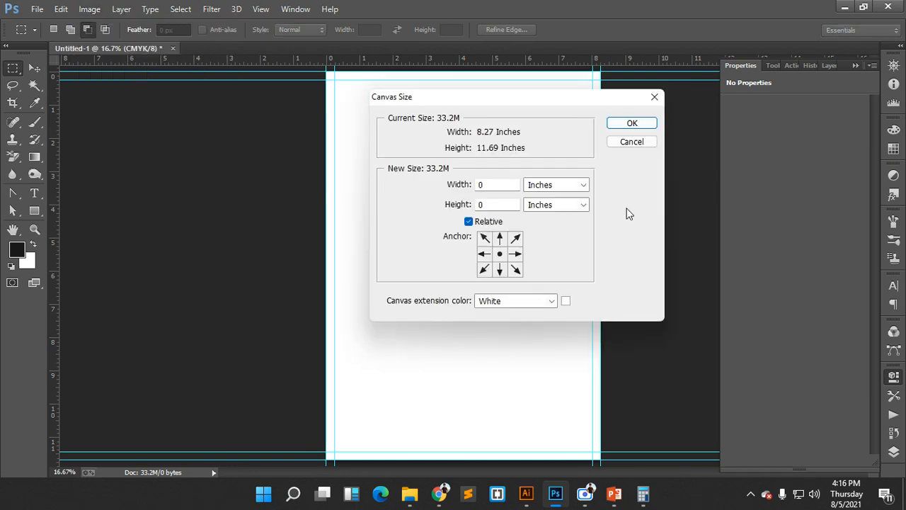
- Change the slide's Bleed value from .5in to .25in and save the presentation
mouse_move(605, 496)
left_click(603, 449)
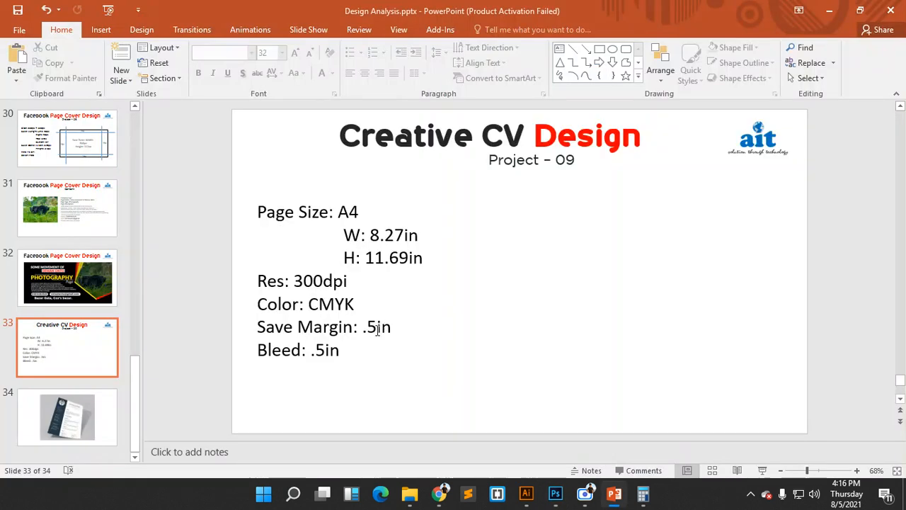
left_click(327, 349)
left_click_drag(327, 350, 320, 354)
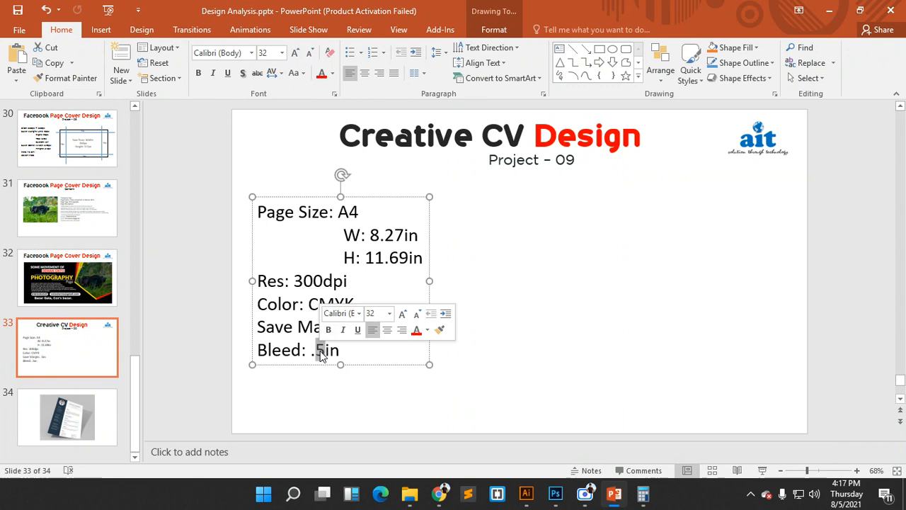
type("25")
key("ctrl+s")
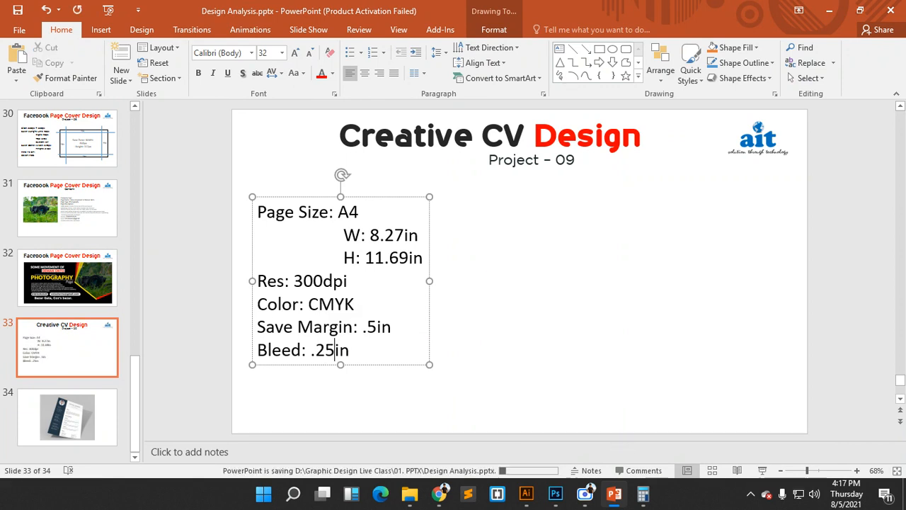
left_click(556, 496)
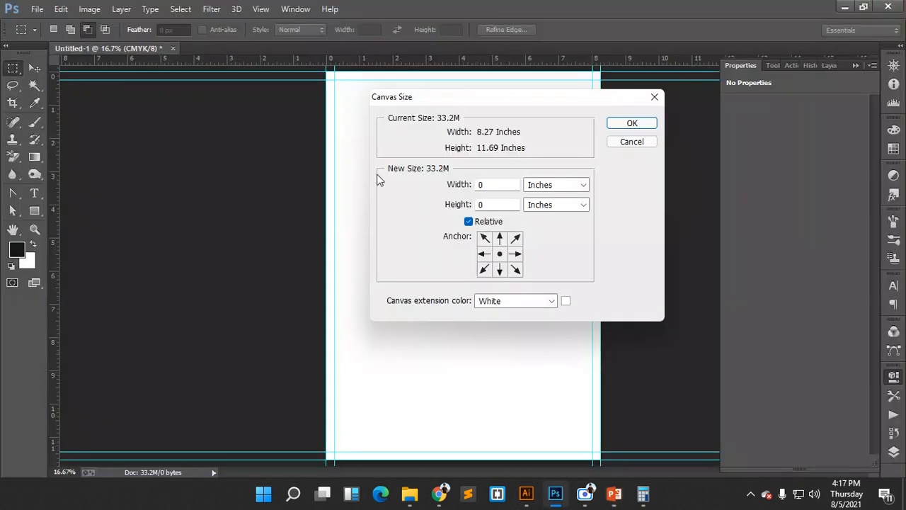
- Enlarge the canvas by a further 0.25 in width and height, then show the Layers list
left_click_drag(498, 185, 466, 206)
type(".25.25")
left_click(632, 123)
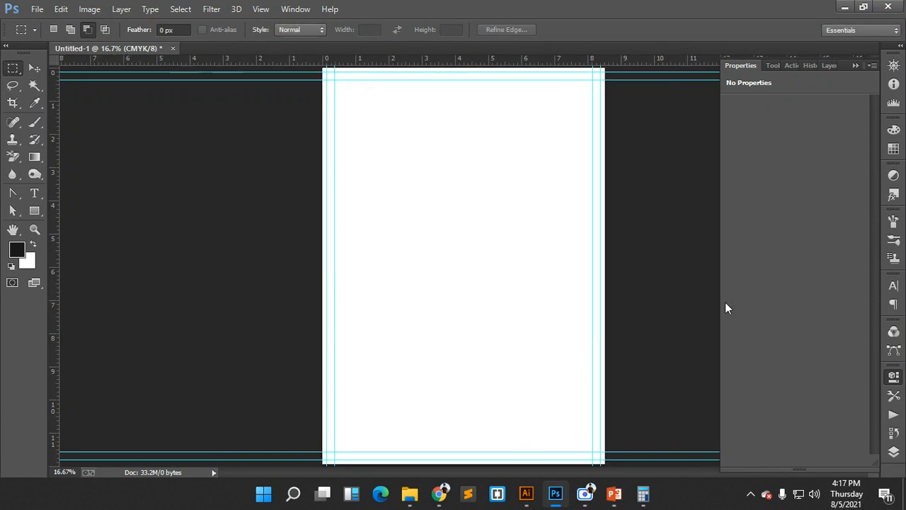
left_click(856, 65)
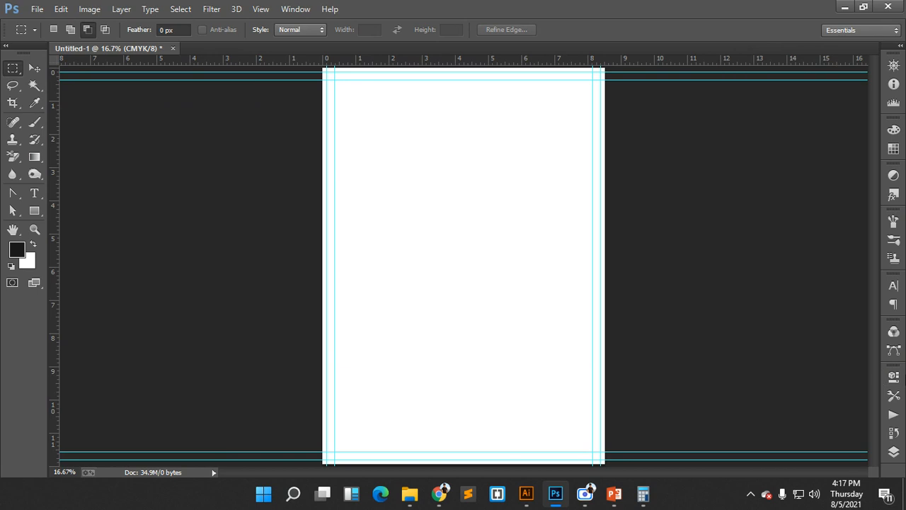
left_click(897, 454)
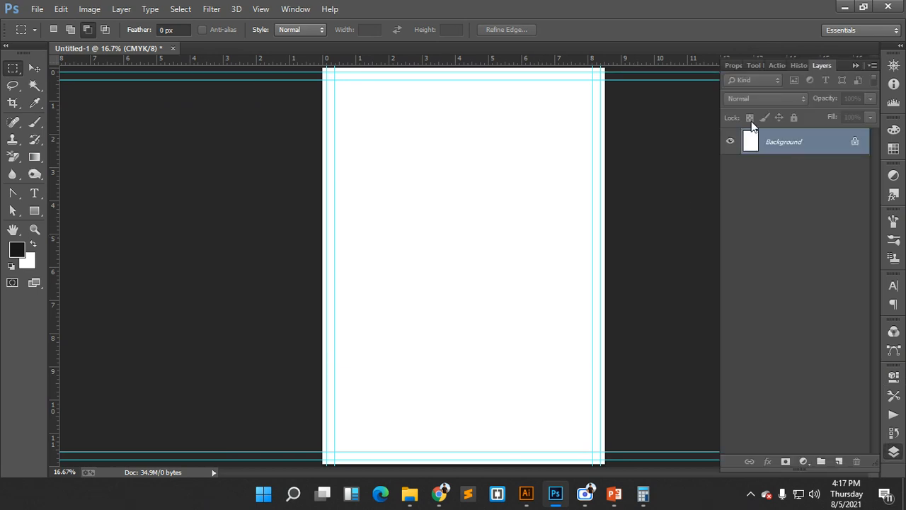
- Draw a white-filled rectangle over the whole page
left_click(35, 211)
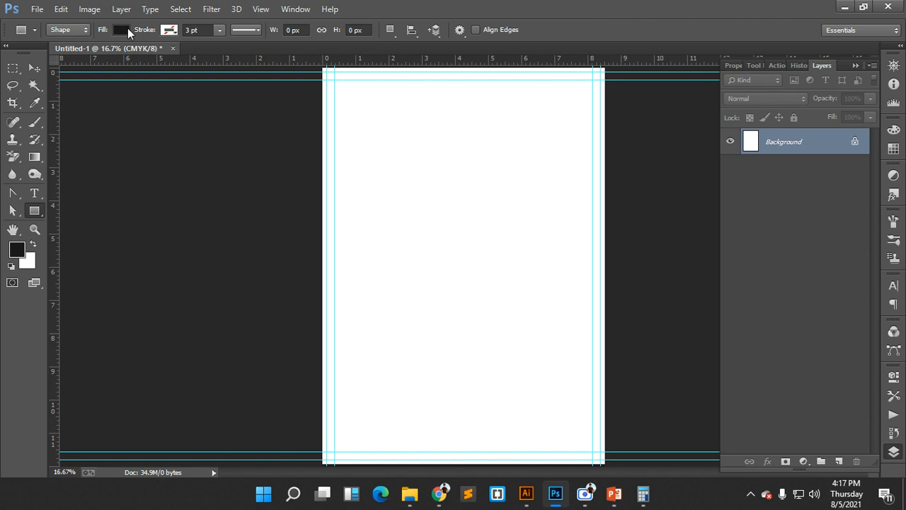
left_click(126, 29)
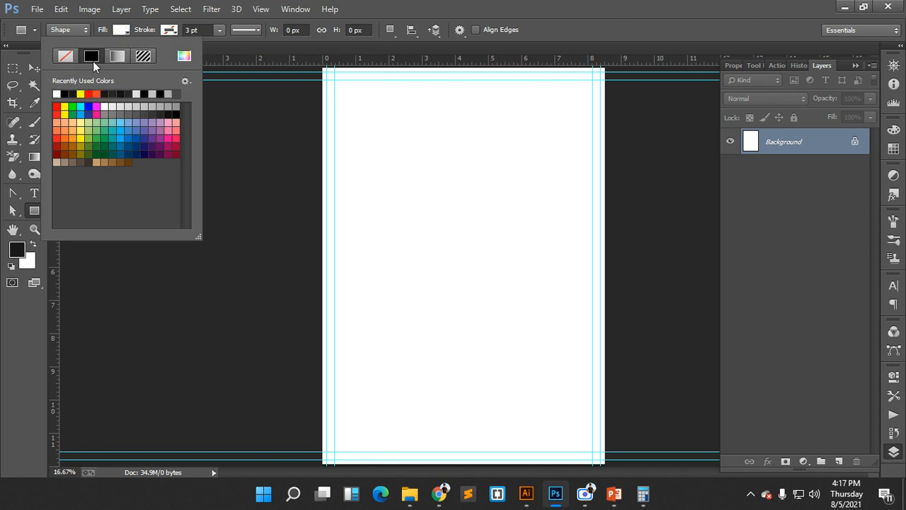
left_click(131, 30)
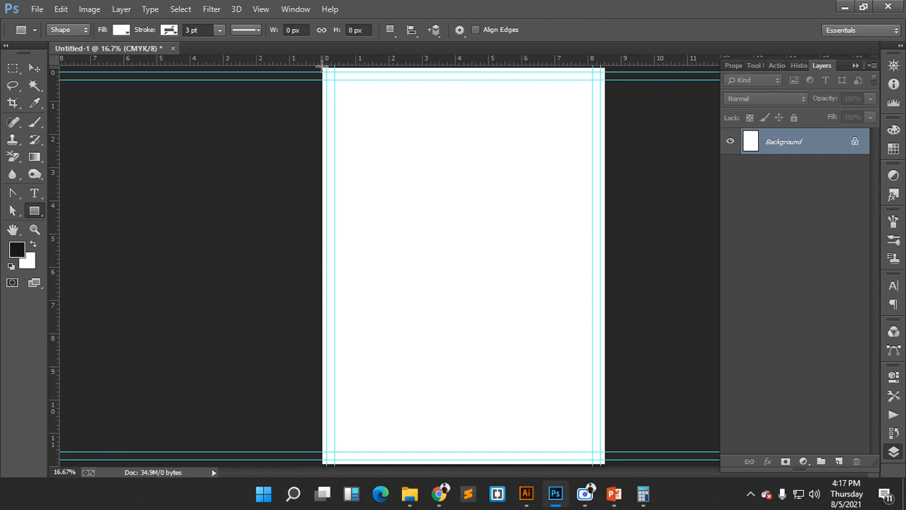
left_click_drag(322, 67, 608, 466)
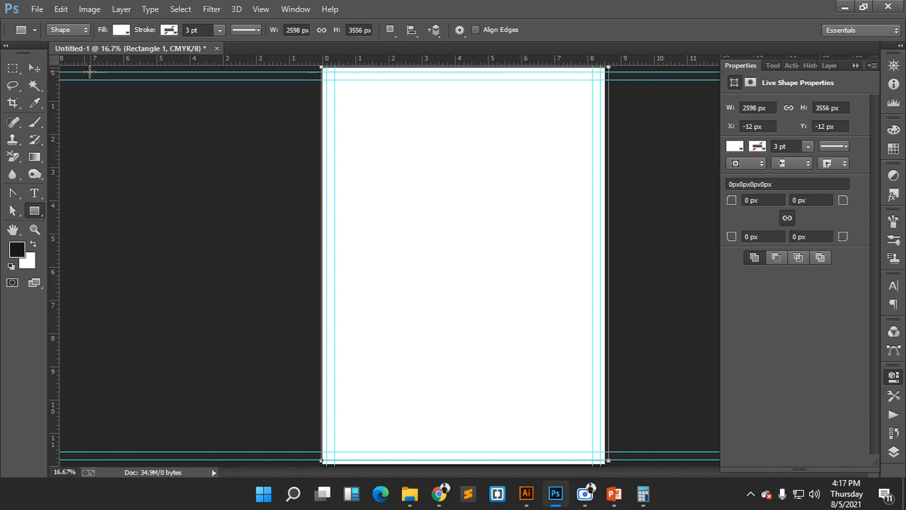
- Free Transform the rectangle's edges to match the page edges and commit
left_click(37, 69)
mouse_move(322, 262)
left_mouse_down()
mouse_move(340, 263)
mouse_move(323, 262)
left_mouse_up()
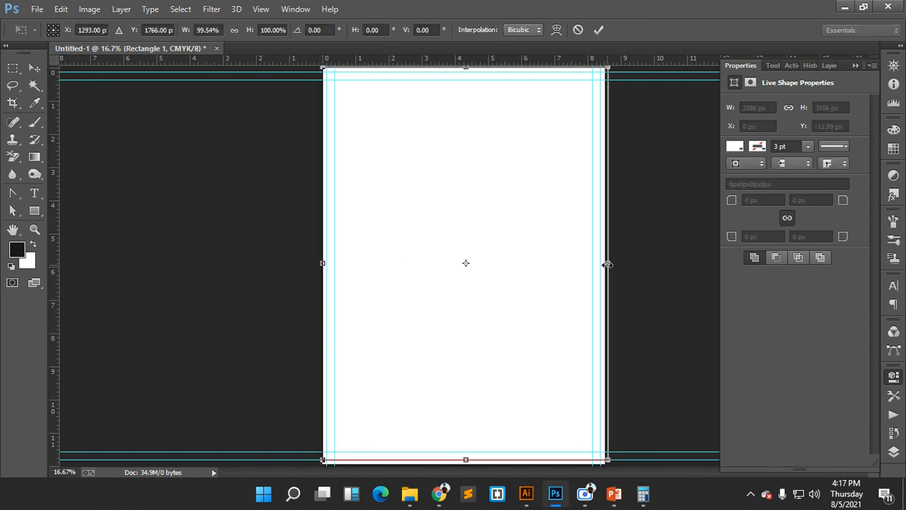
left_click_drag(607, 264, 604, 263)
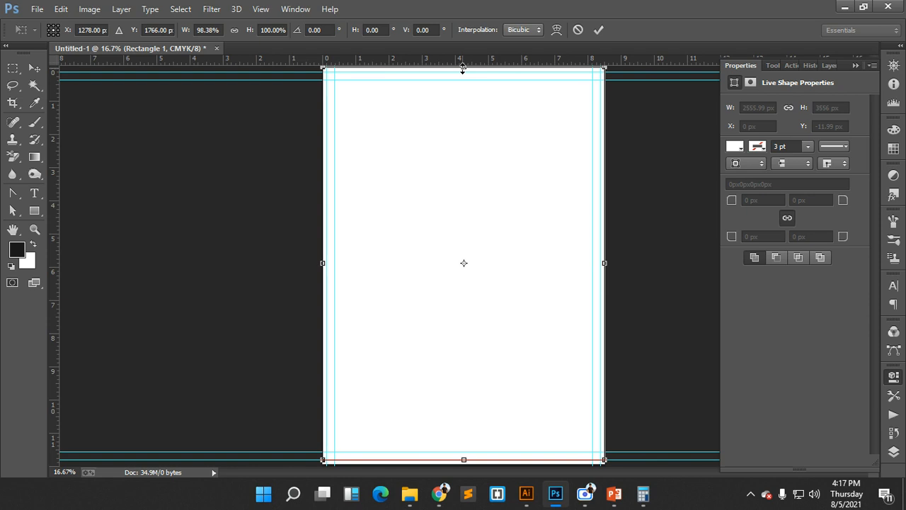
left_click_drag(464, 68, 464, 70)
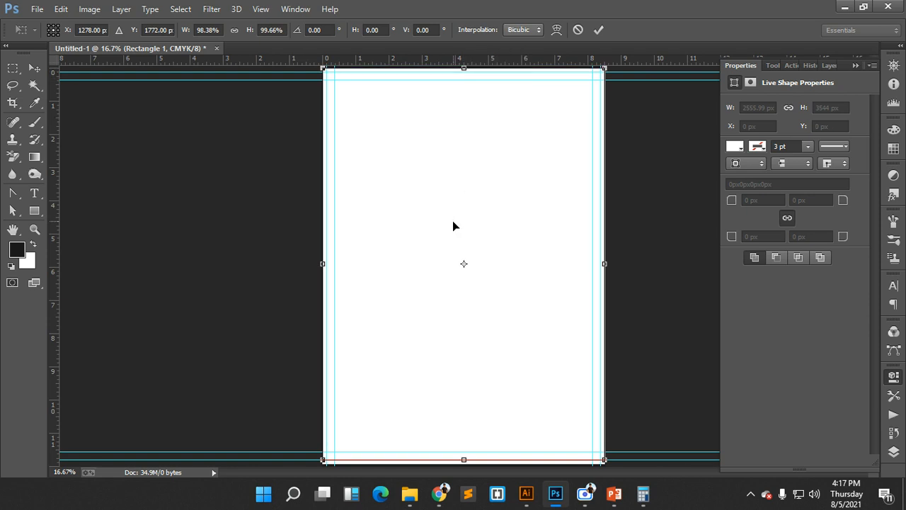
left_click_drag(464, 457, 463, 462)
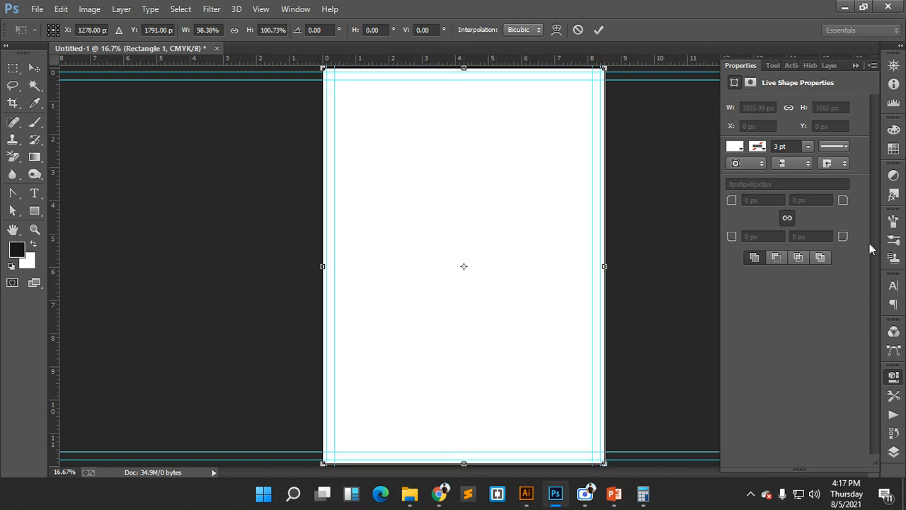
left_click(894, 452)
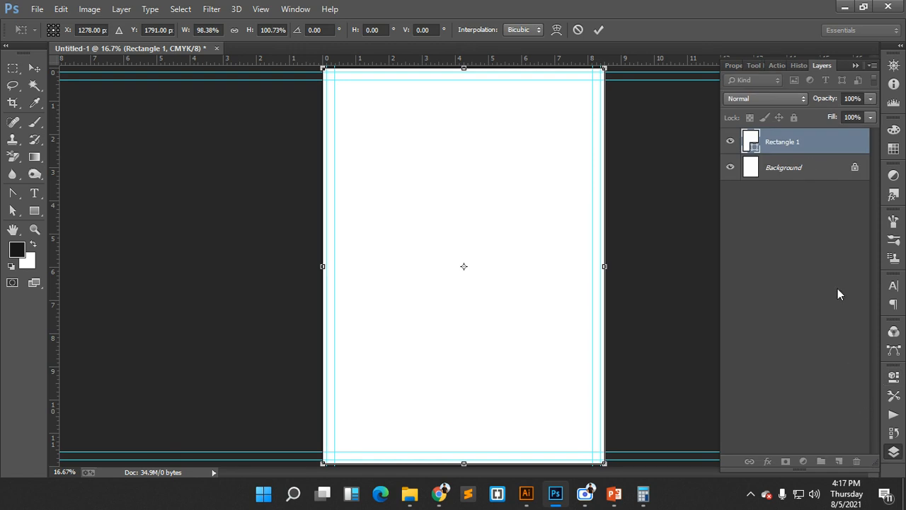
left_click(598, 29)
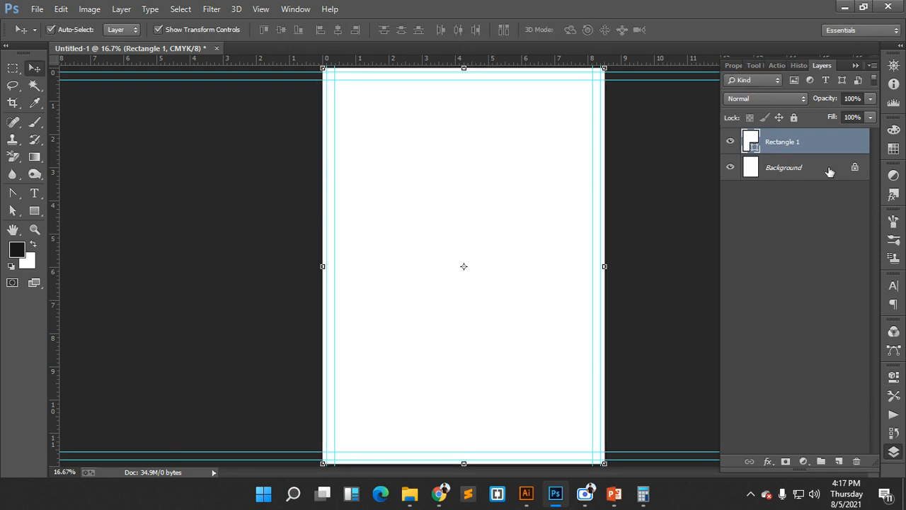
- Delete the Background layer, rename the rectangle layer Bg and lock it completely
left_click_drag(826, 170, 858, 462)
double_click(790, 142)
type("Bas")
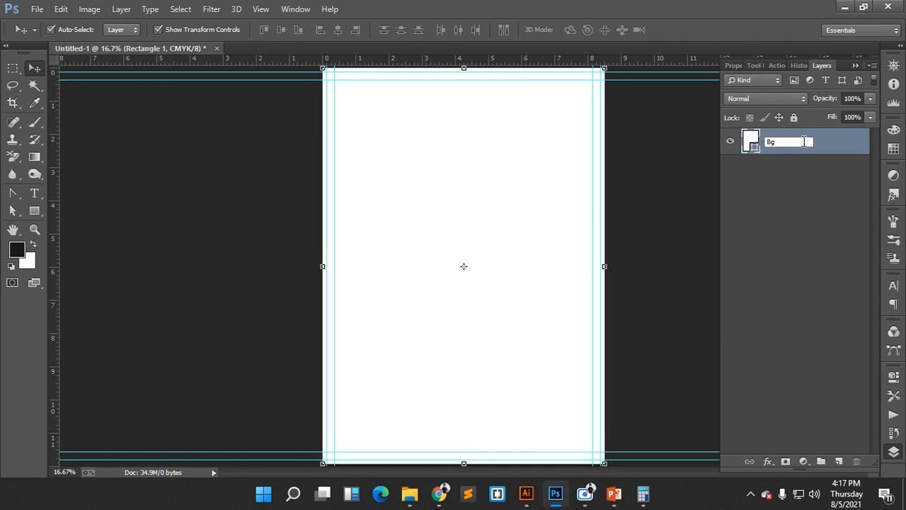
key("Return")
left_click(793, 117)
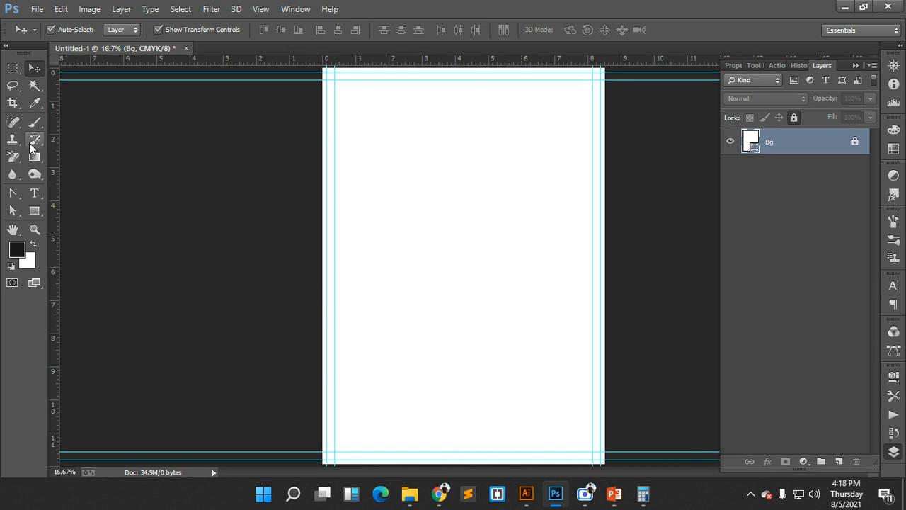
- Draw a rectangle over the page and fill it with red
left_click(34, 210)
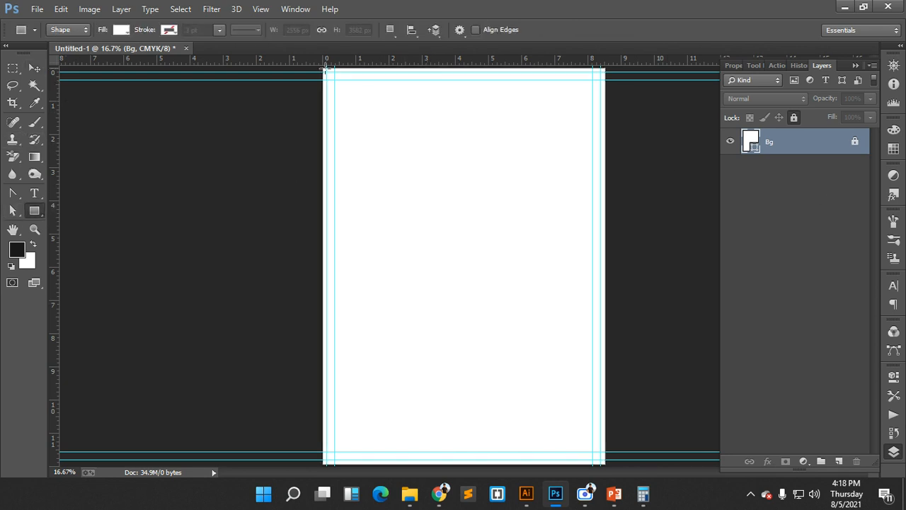
left_click_drag(325, 69, 603, 462)
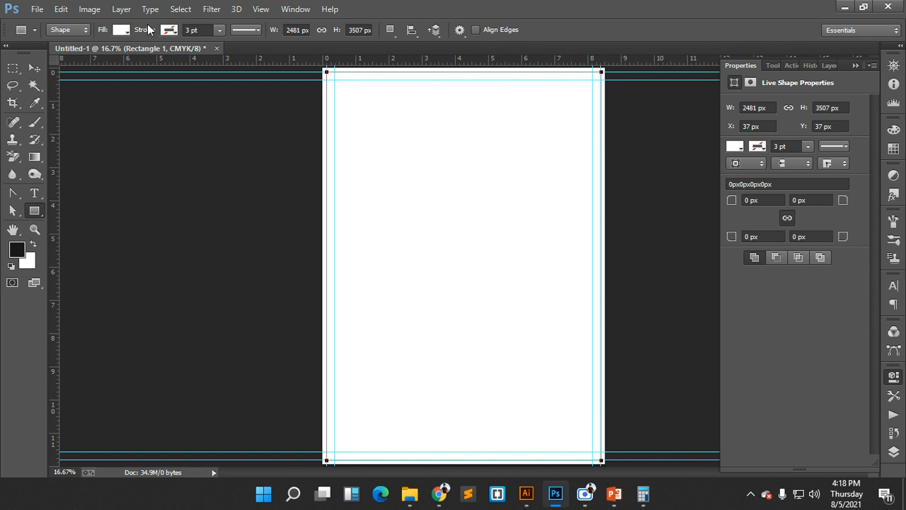
left_click(124, 30)
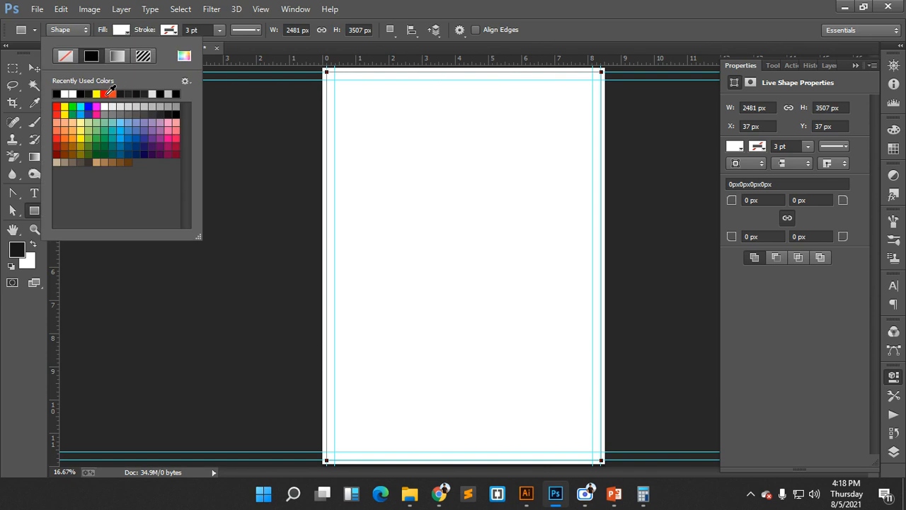
left_click(110, 92)
left_click(123, 32)
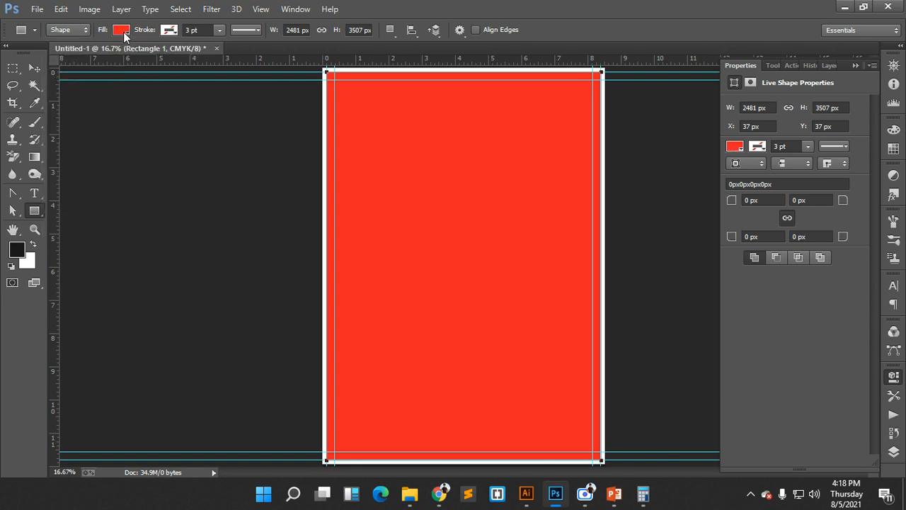
- Stretch the red rectangle to the full 2556 × 3582 px canvas, including the bleed margin
left_click(34, 67)
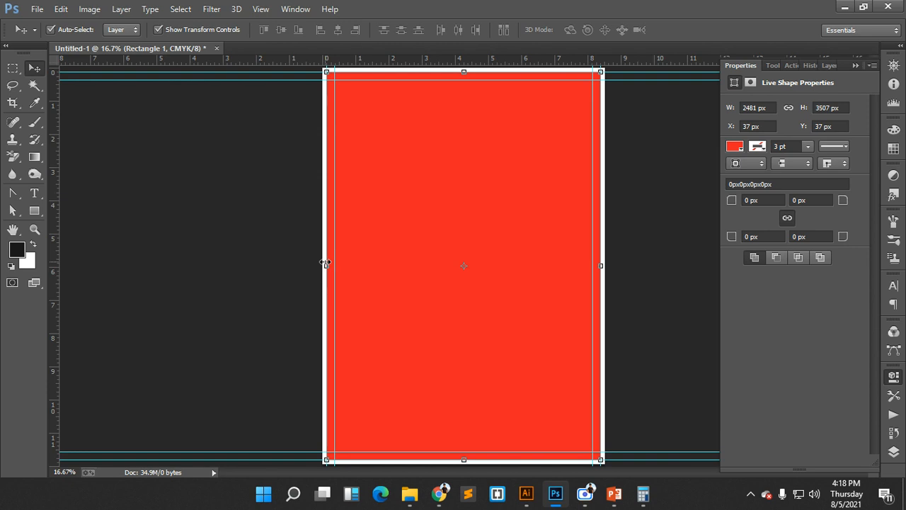
left_click_drag(325, 263, 323, 263)
left_click_drag(460, 71, 460, 68)
left_click_drag(604, 264, 605, 263)
left_click_drag(462, 461, 463, 464)
left_click(599, 29)
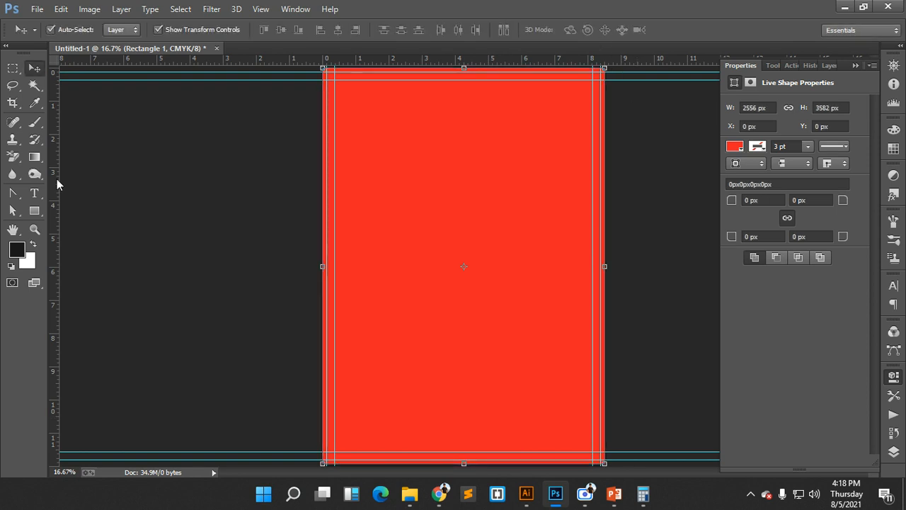
left_click(32, 212)
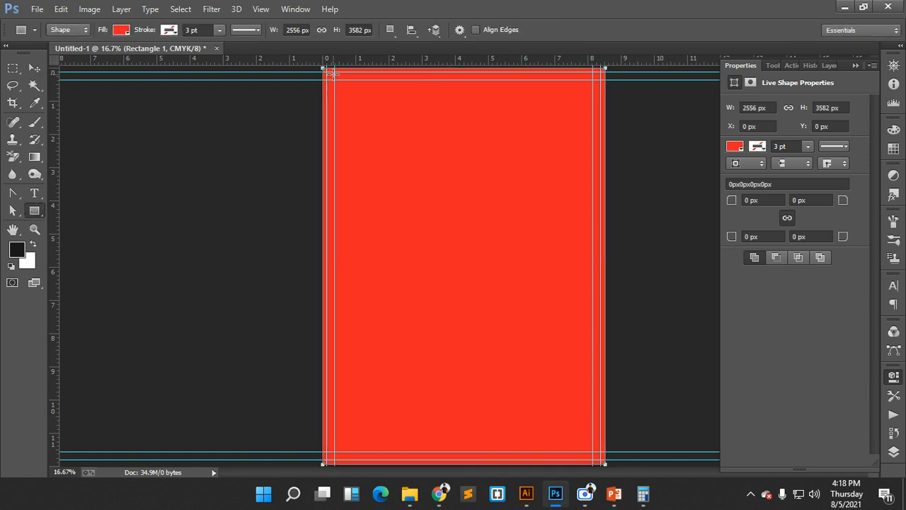
- Subtract a 2481 × 3507 px rectangle from the red shape, leaving a thin red border
left_click(391, 30)
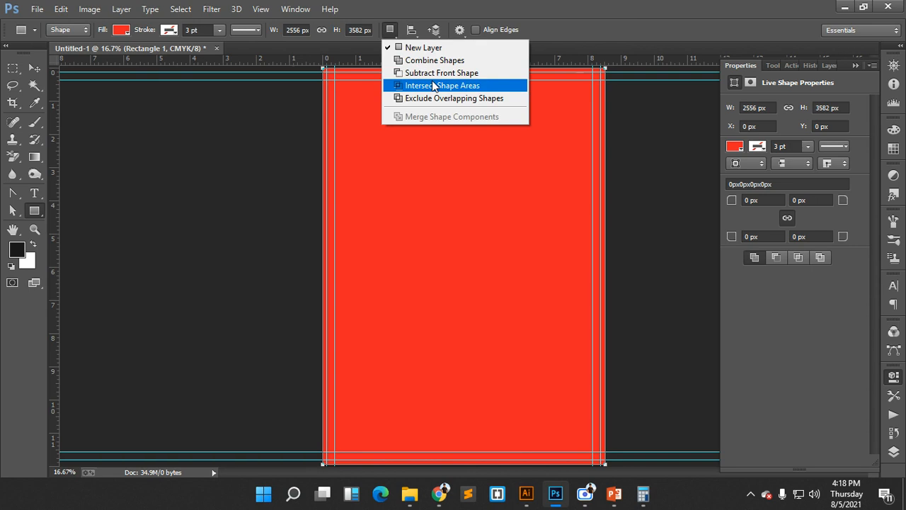
left_click(426, 72)
key("ctrl+z")
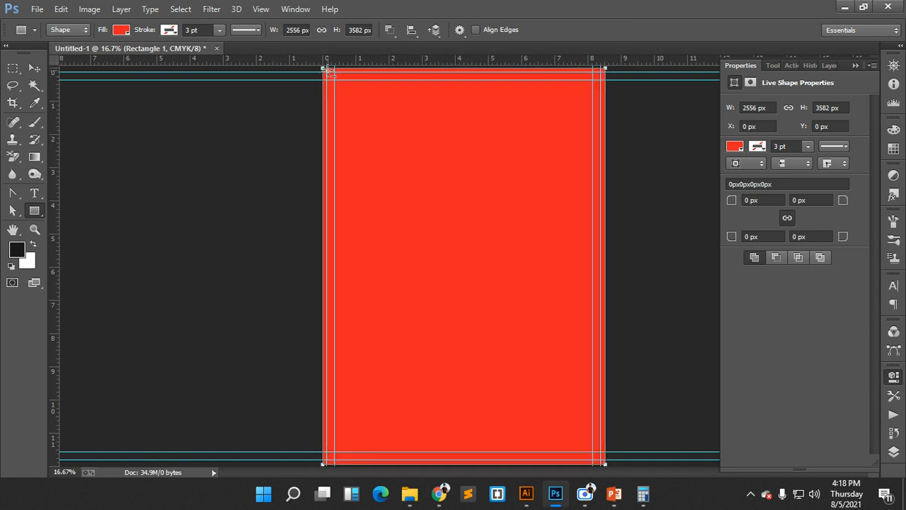
left_click_drag(328, 72, 603, 462)
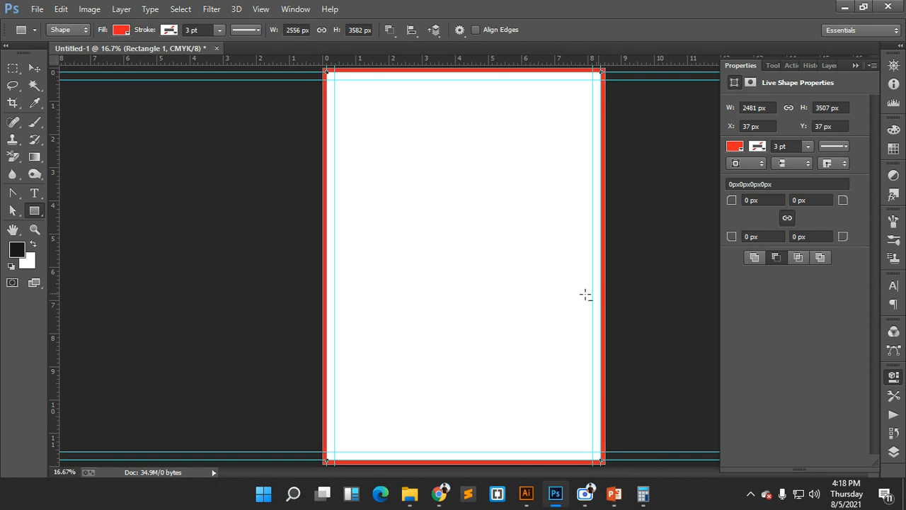
left_click(34, 67)
- Rename the red border layer to Bleed
left_click(893, 451)
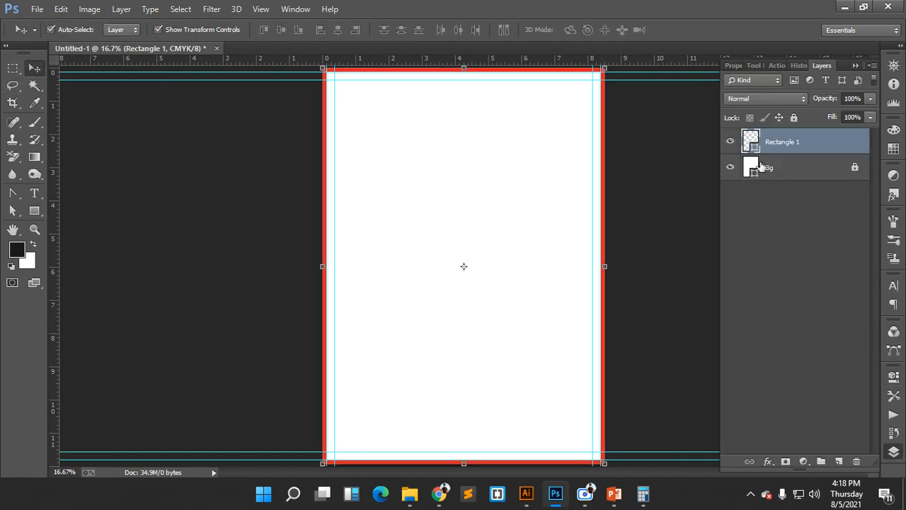
double_click(783, 141)
type("Bleed")
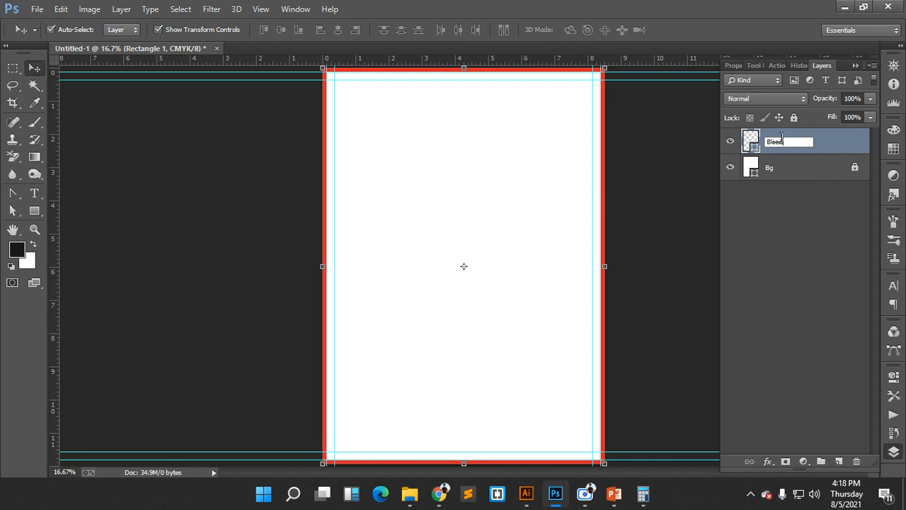
key("Return")
- Put the Bleed layer into a new group, also named Bleed
key("ctrl+g")
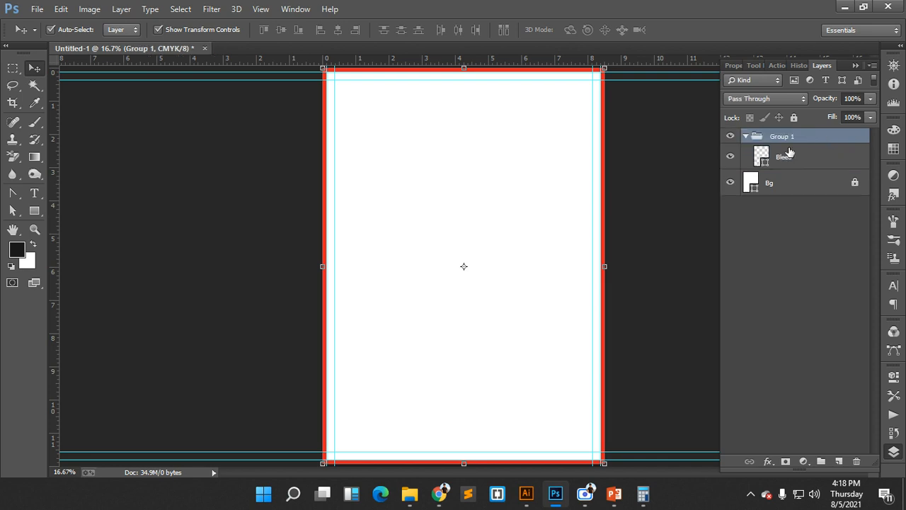
double_click(783, 137)
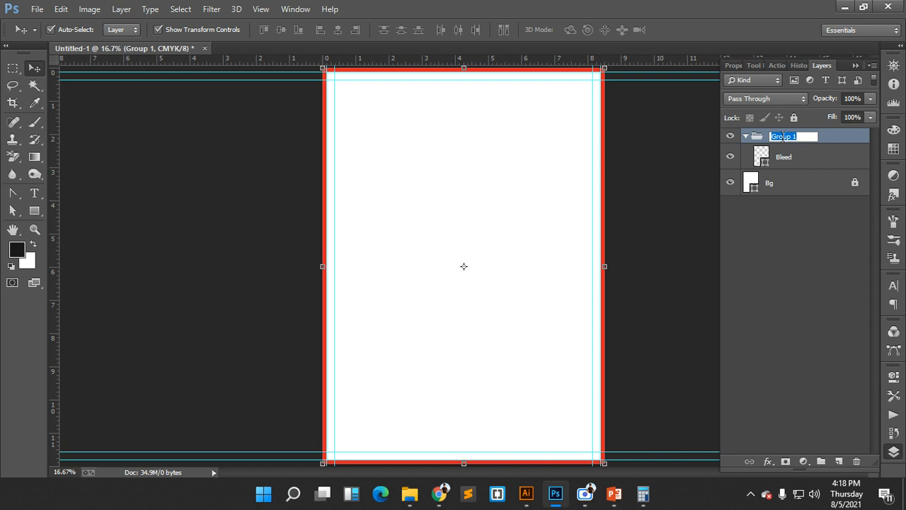
type("Bleed")
key("Return")
- Collapse, lock and hide the Bleed group so only the white page shows
left_click(745, 136)
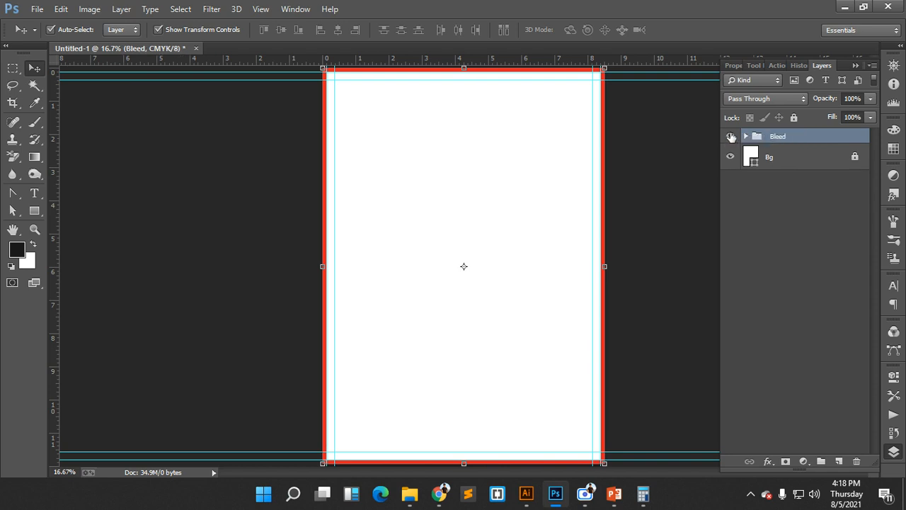
left_click(731, 135)
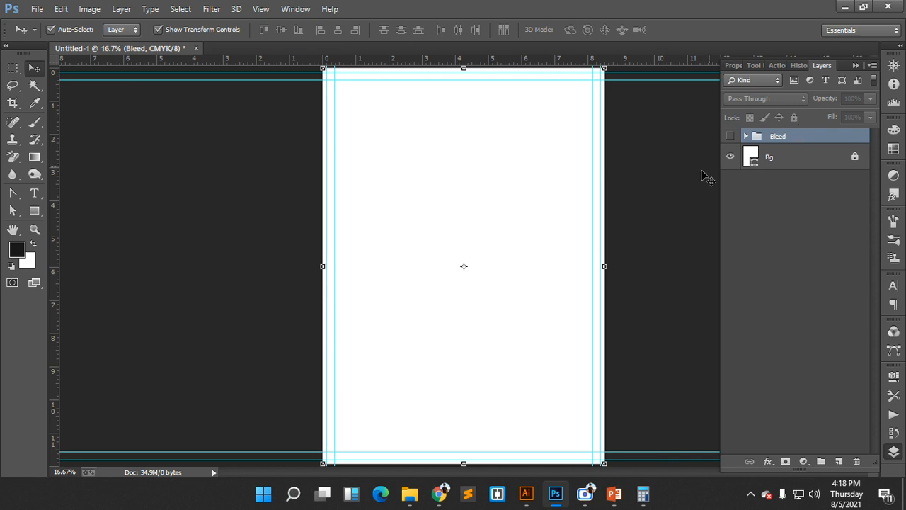
left_click(731, 136)
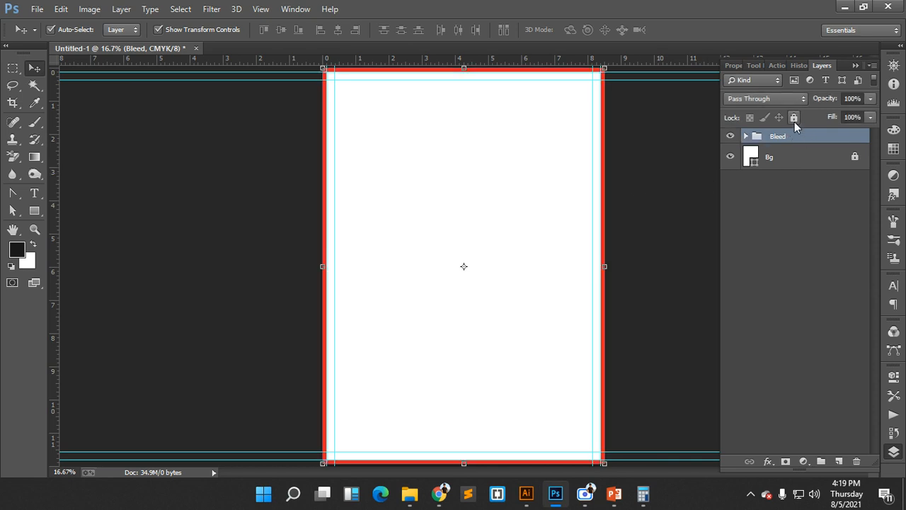
left_click(794, 117)
left_click(731, 136)
left_click(674, 189)
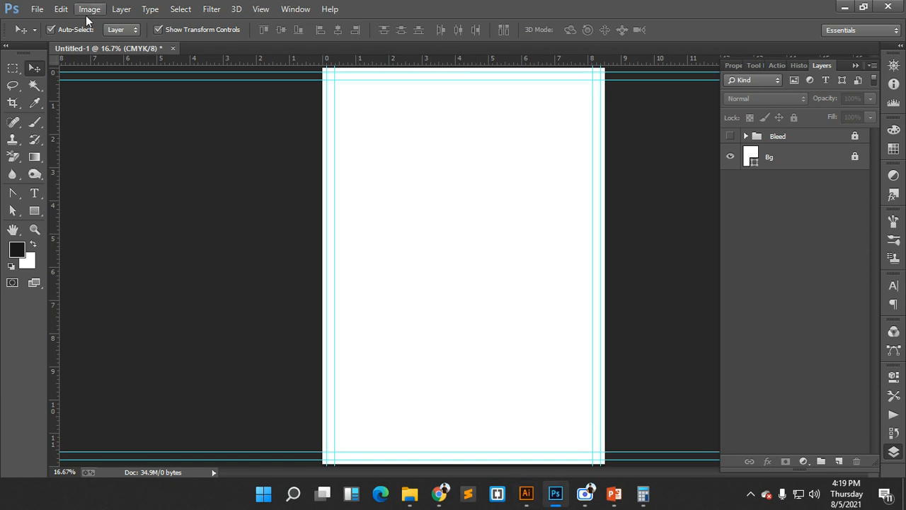
- Open Capture.JPG from the Downloads folder
left_click(36, 9)
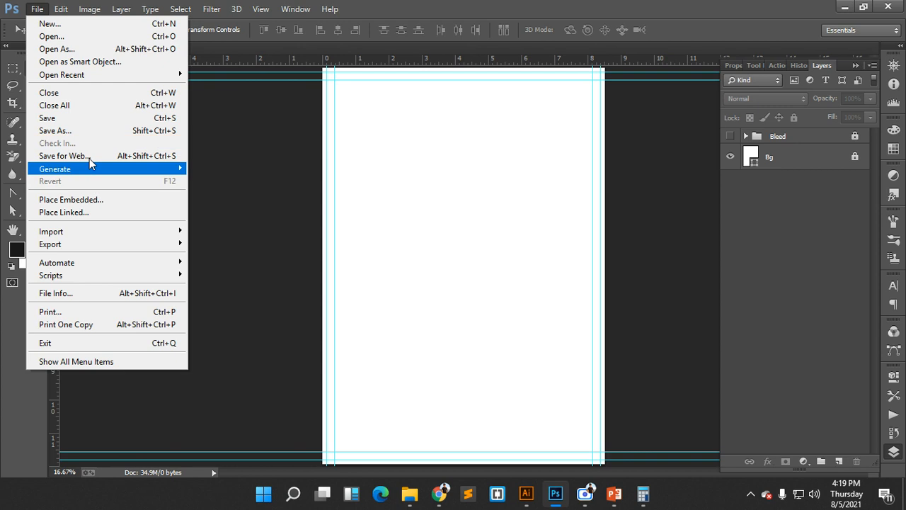
left_click(64, 36)
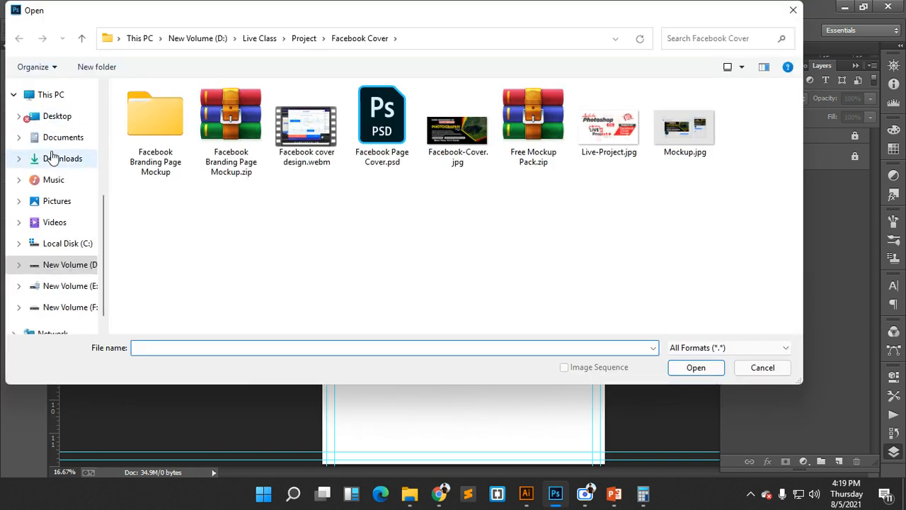
left_click(51, 157)
left_click(156, 138)
left_click(696, 368)
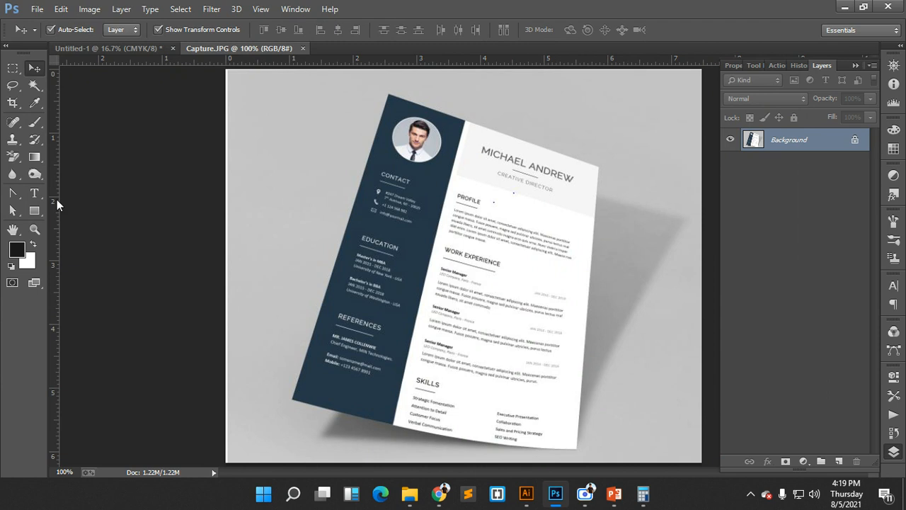
- Perspective-crop the photo at the resume's four corners to flatten the CV page
left_click(12, 102)
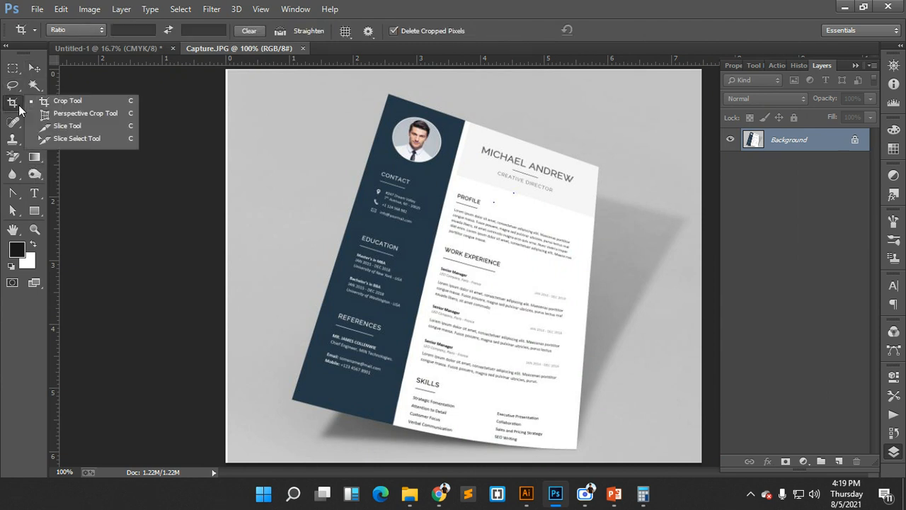
left_click(101, 119)
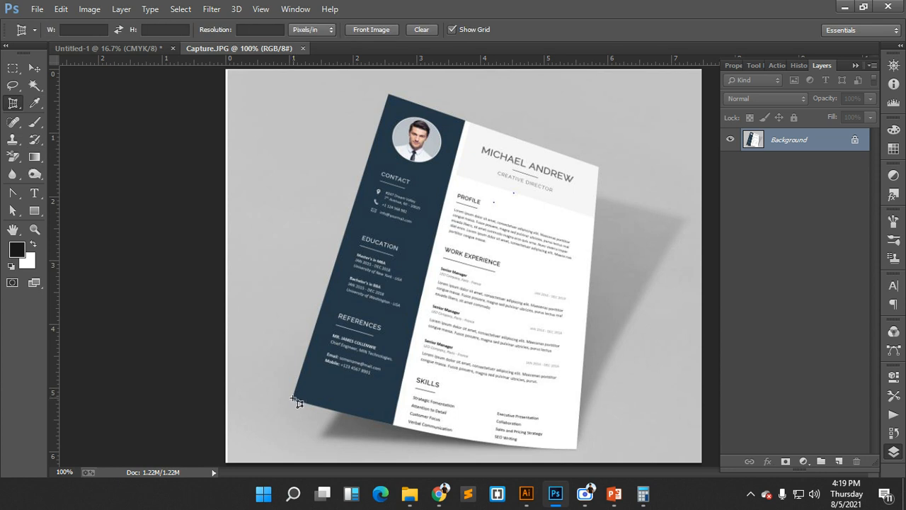
left_click(292, 398)
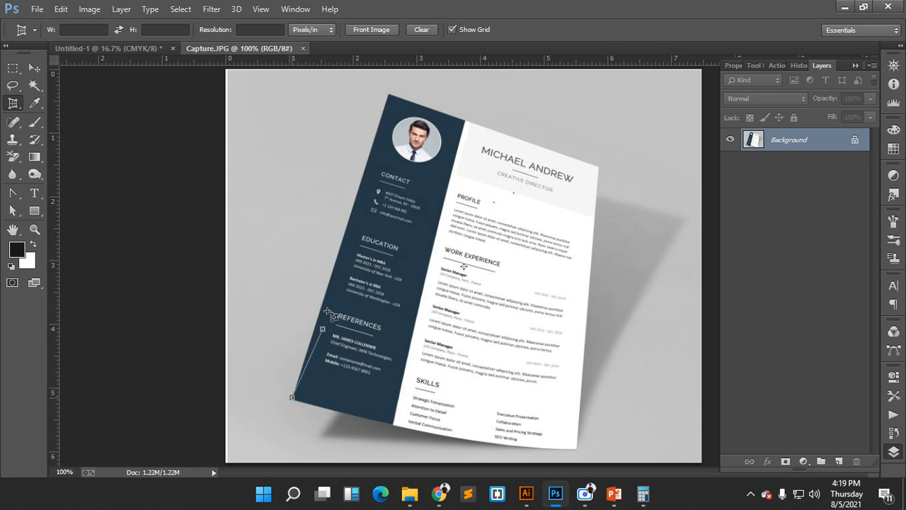
left_click(389, 91)
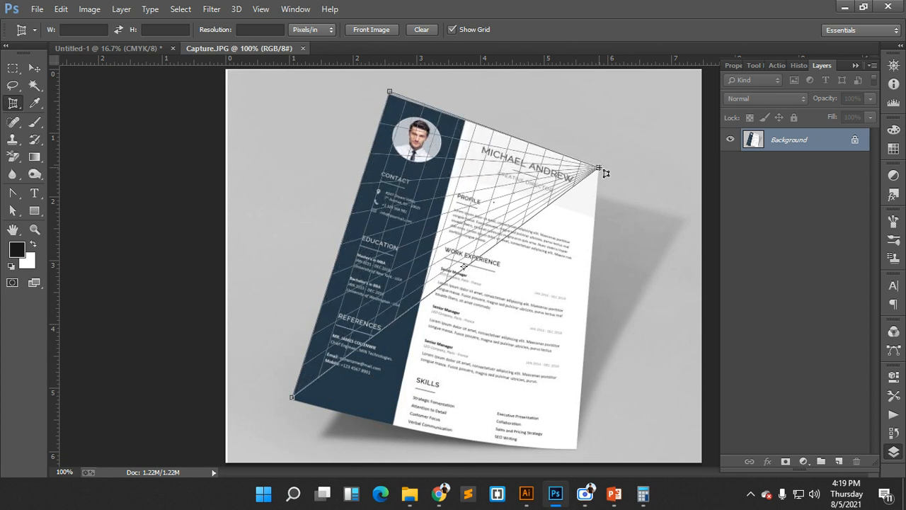
left_click(598, 168)
left_click(579, 407)
left_click_drag(586, 414, 577, 457)
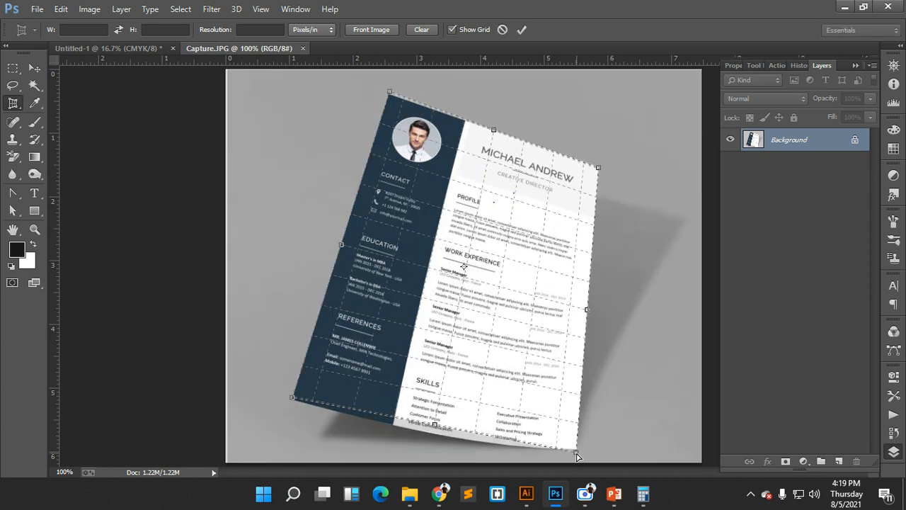
left_click(524, 28)
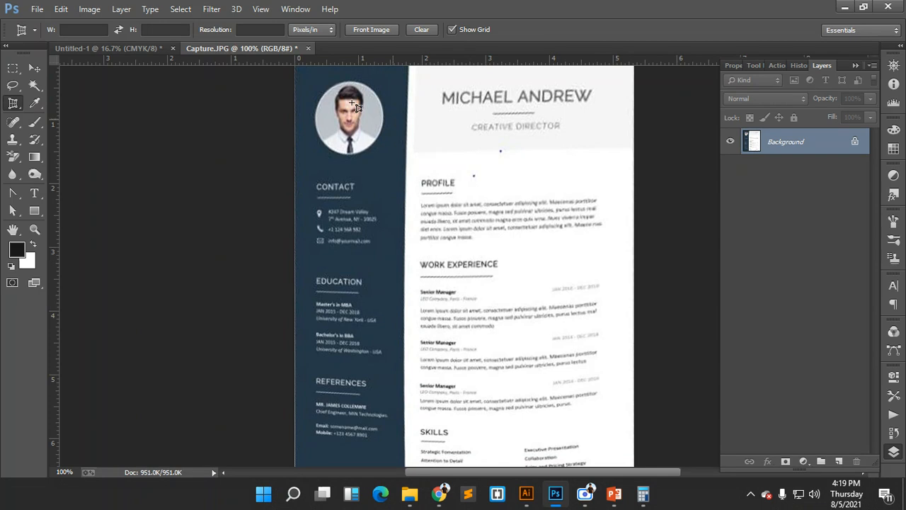
- Copy the straightened CV into Untitled-1 as Layer 1, enlarge it to about 452%, and shift it right
key("v")
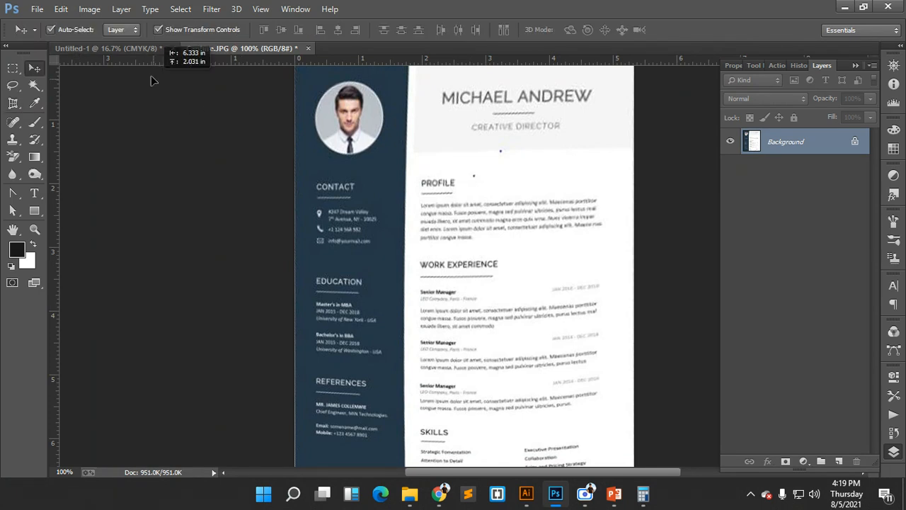
left_click_drag(150, 80, 538, 203)
left_click_drag(551, 257, 650, 387)
left_click_drag(582, 189, 609, 250)
left_click(600, 30)
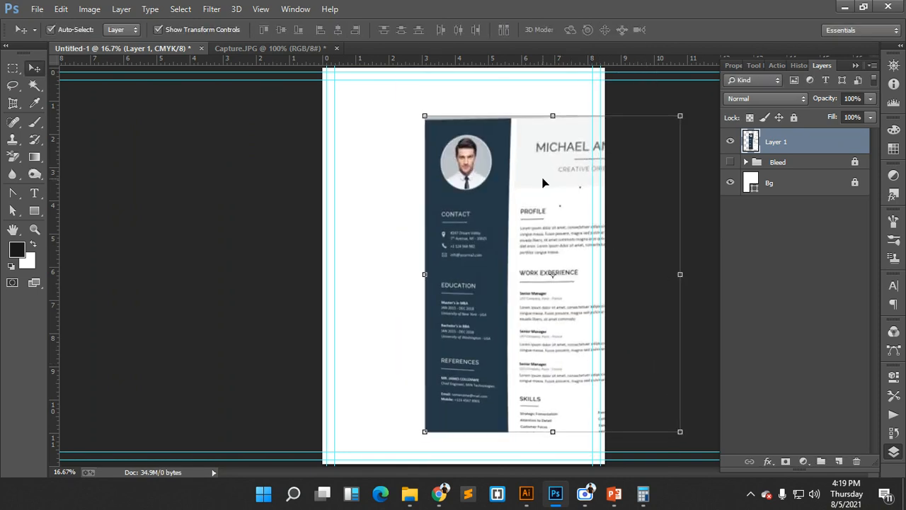
left_click_drag(460, 158, 492, 156)
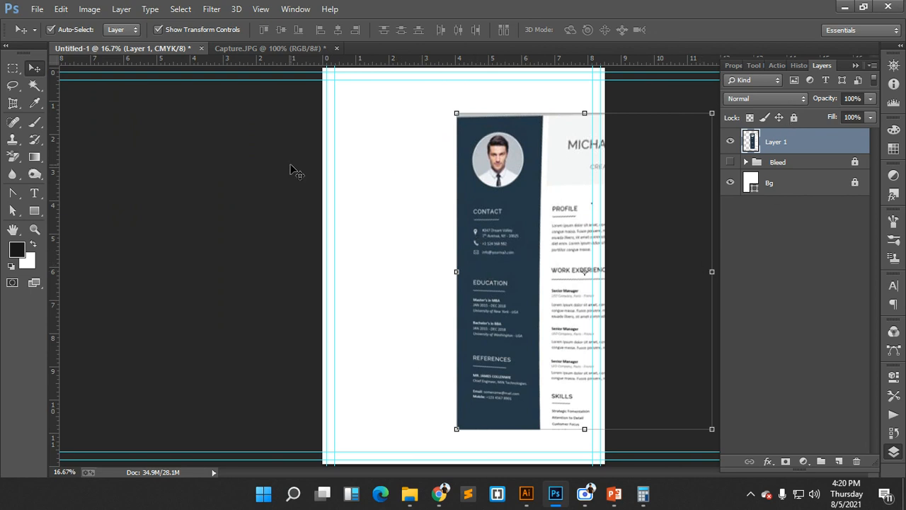
left_click(34, 211)
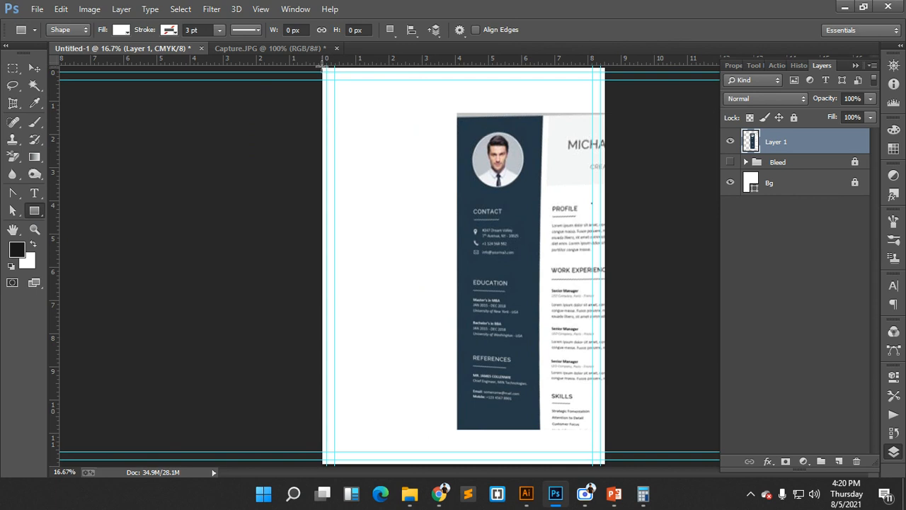
- Draw a tall rectangle on the left strip and fill it with navy #253847 sampled from the reference
left_click_drag(323, 67, 443, 468)
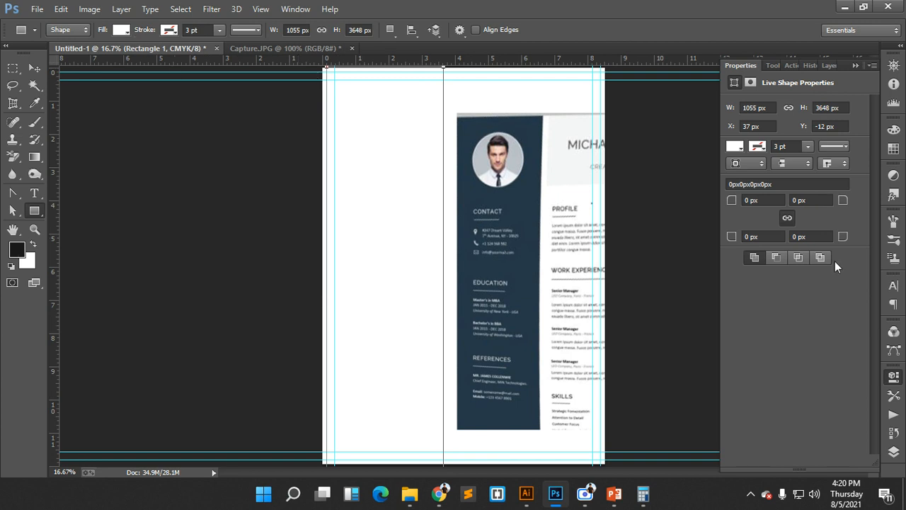
left_click(893, 452)
double_click(752, 145)
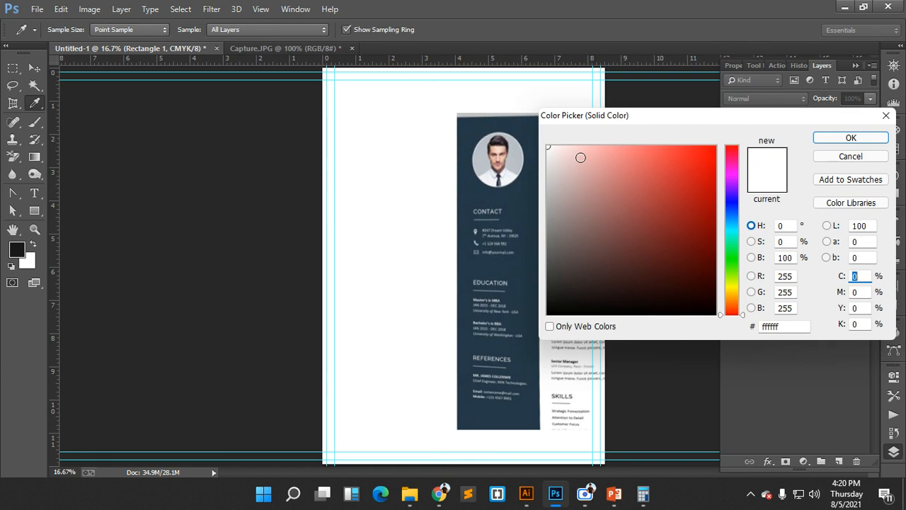
left_click(521, 198)
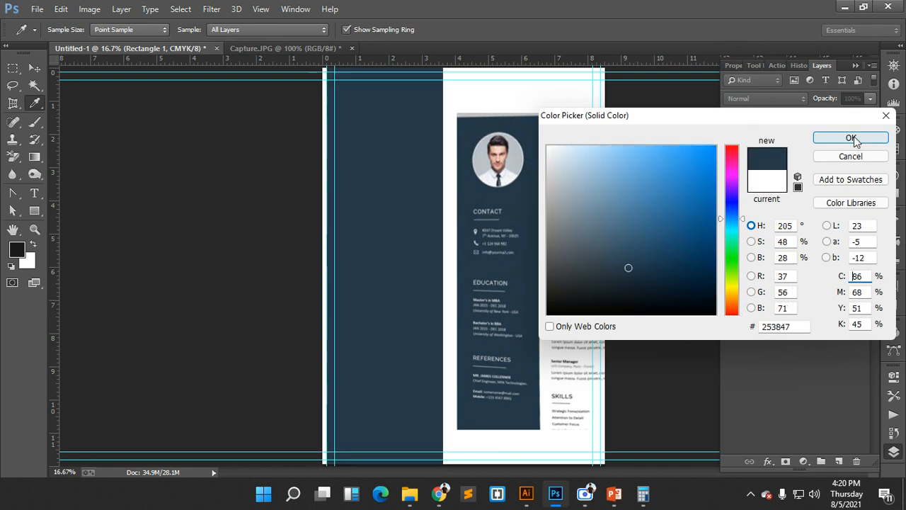
left_click(852, 138)
- Fit the navy rectangle to the full left strip and move it below Layer 1
left_click(34, 68)
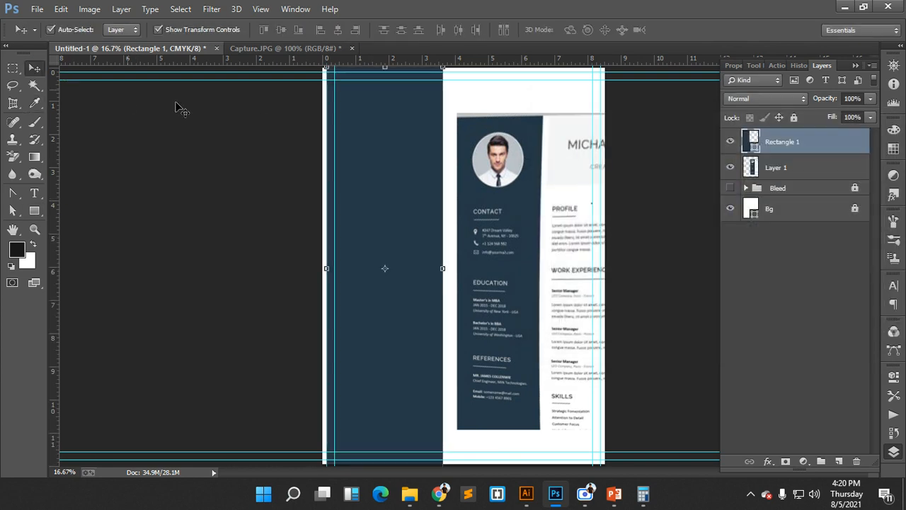
left_click_drag(330, 267, 322, 268)
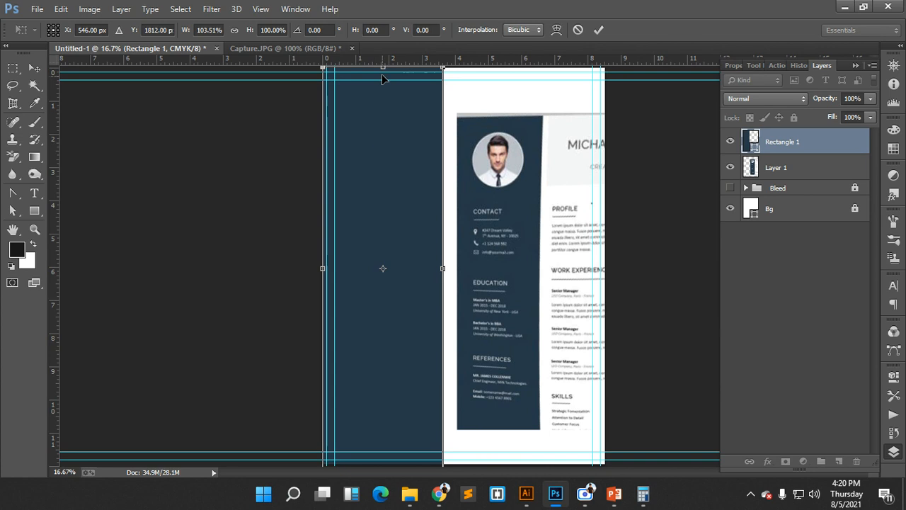
left_click_drag(381, 69, 381, 69)
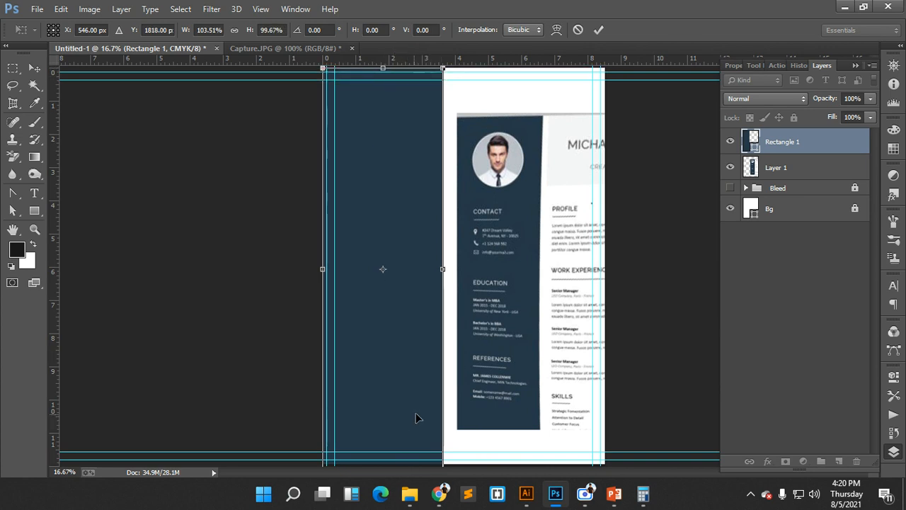
left_click_drag(443, 405, 429, 399)
left_click_drag(395, 437, 393, 437)
left_click(598, 30)
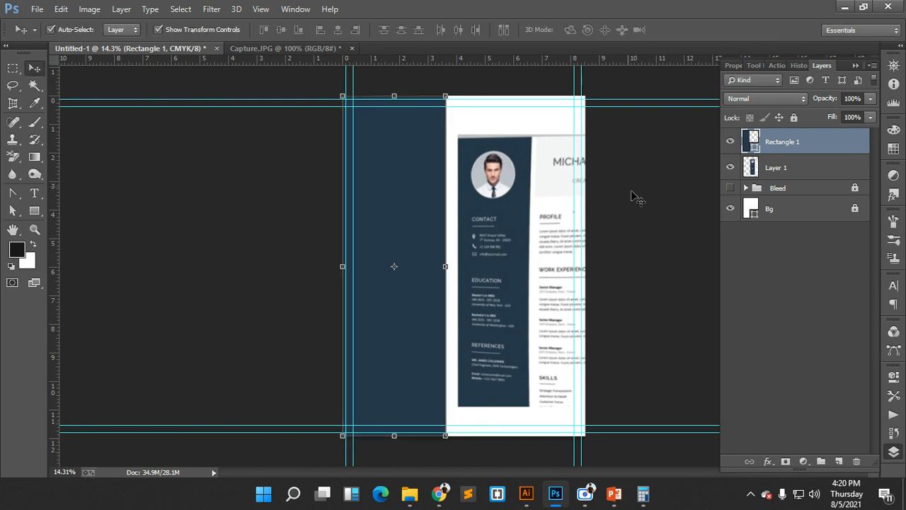
scroll(526, 149, "up", 5)
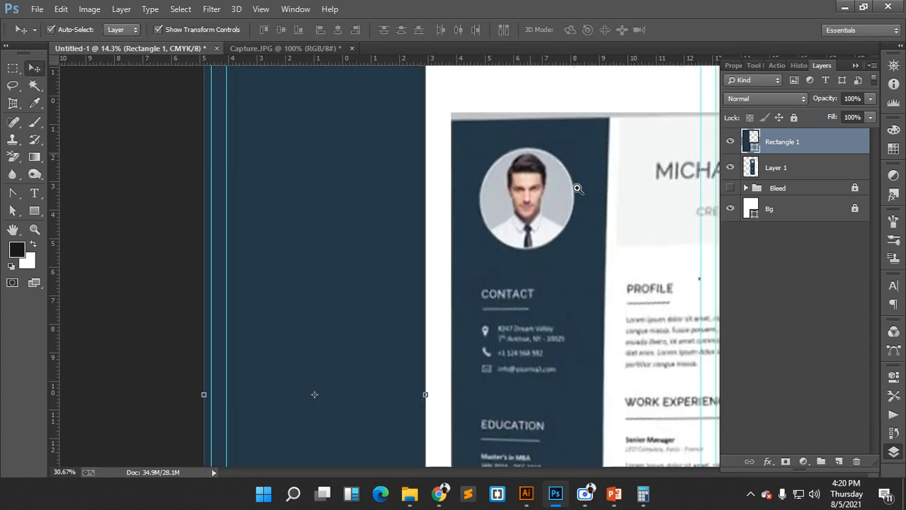
scroll(527, 216, "down", 4)
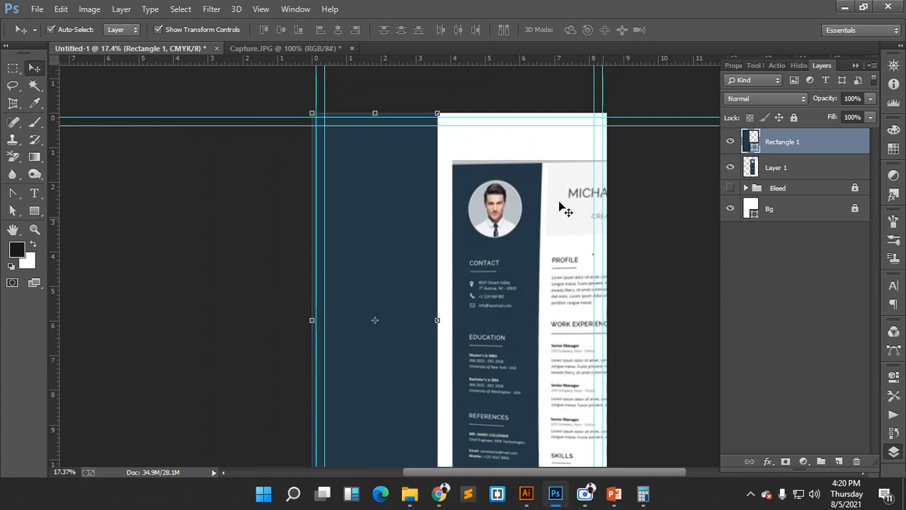
left_click_drag(801, 146, 812, 181)
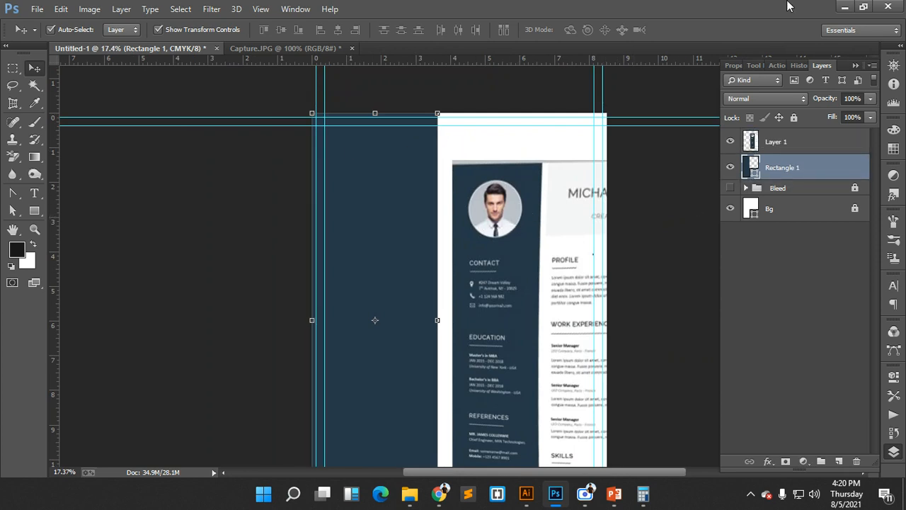
- Draw a circle near the top of the sidebar and give it a white fill
left_click(34, 210)
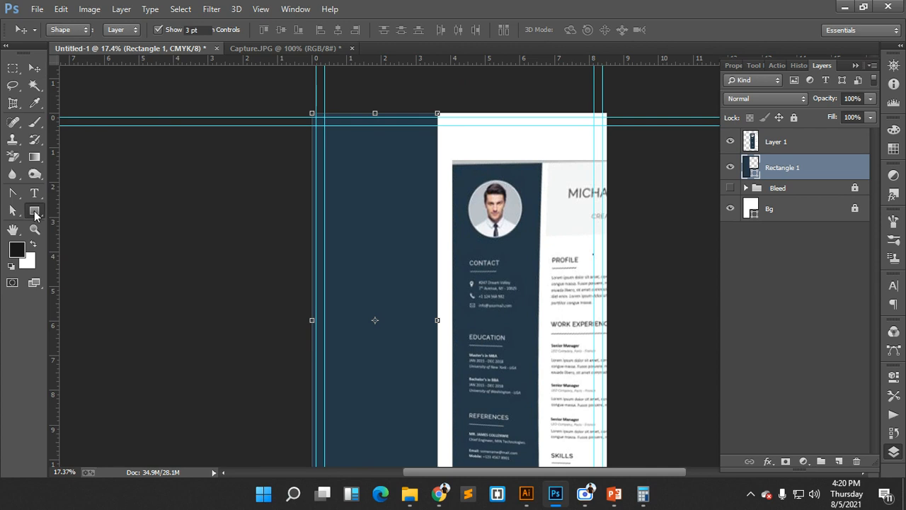
left_click(89, 235)
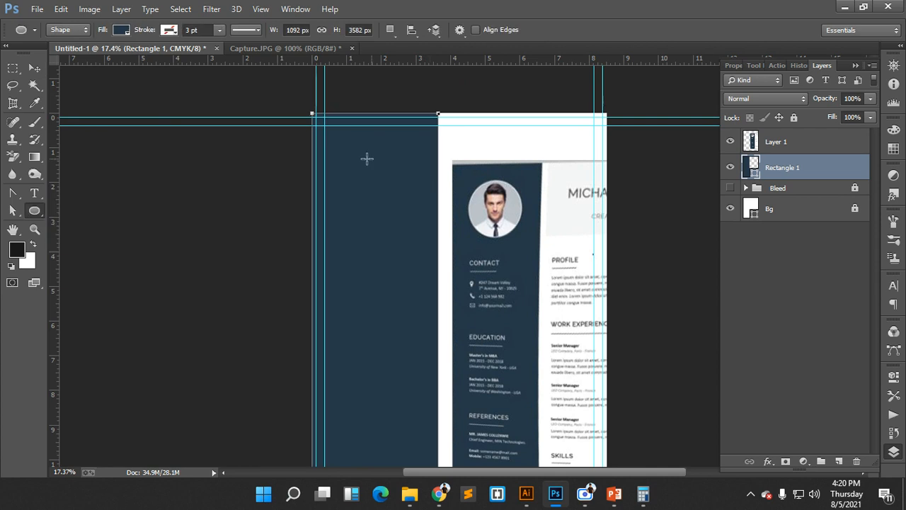
left_click_drag(371, 170, 411, 229)
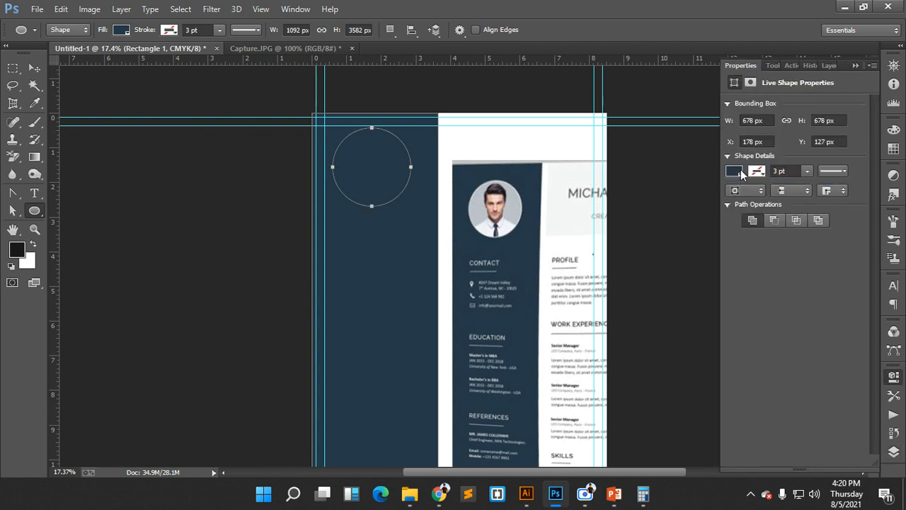
left_click(735, 172)
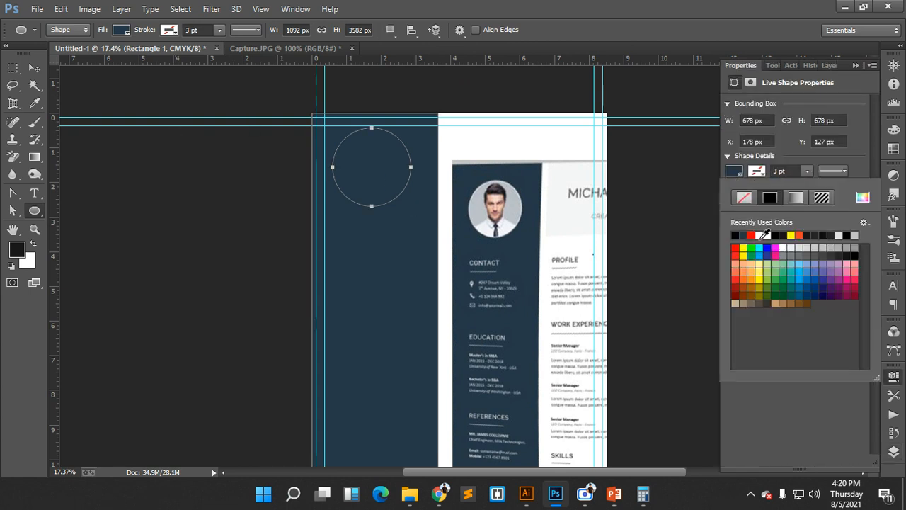
left_click(765, 235)
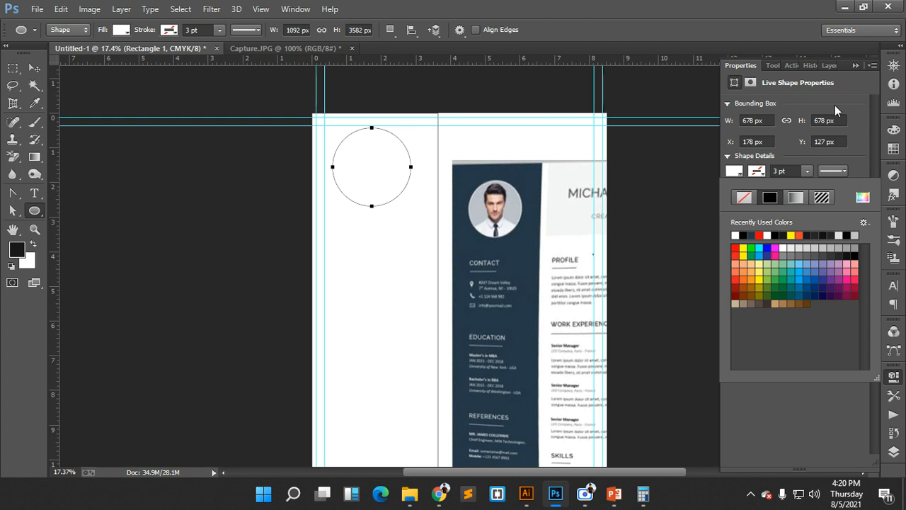
- Undo the white fill that turned the column white, keeping the sidebar navy
left_click(857, 65)
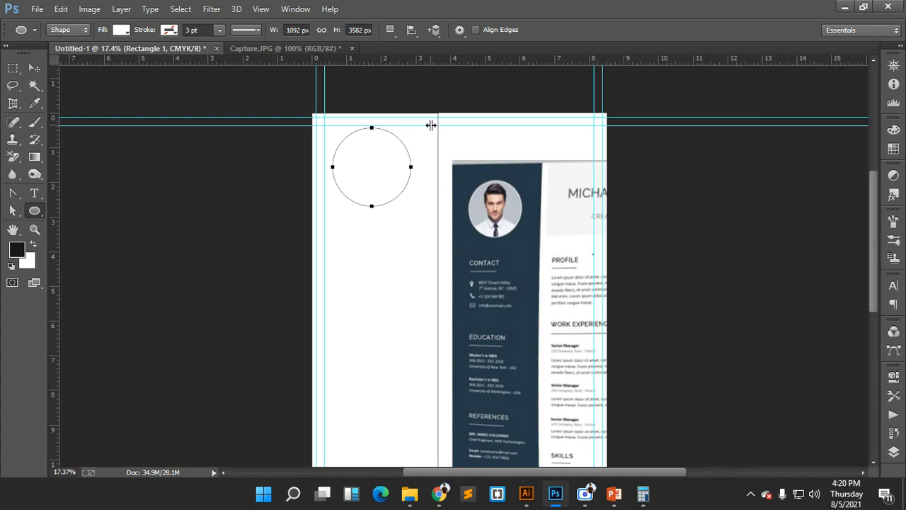
key("ctrl+z")
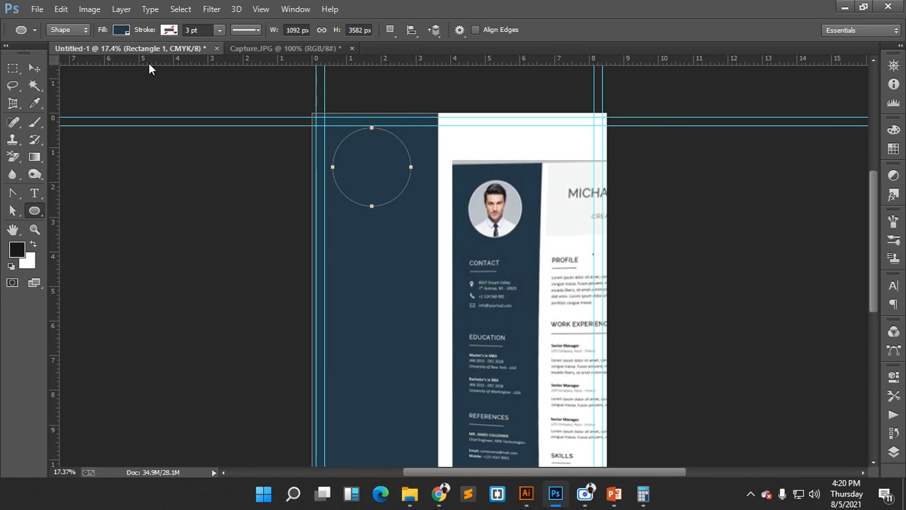
left_click(893, 451)
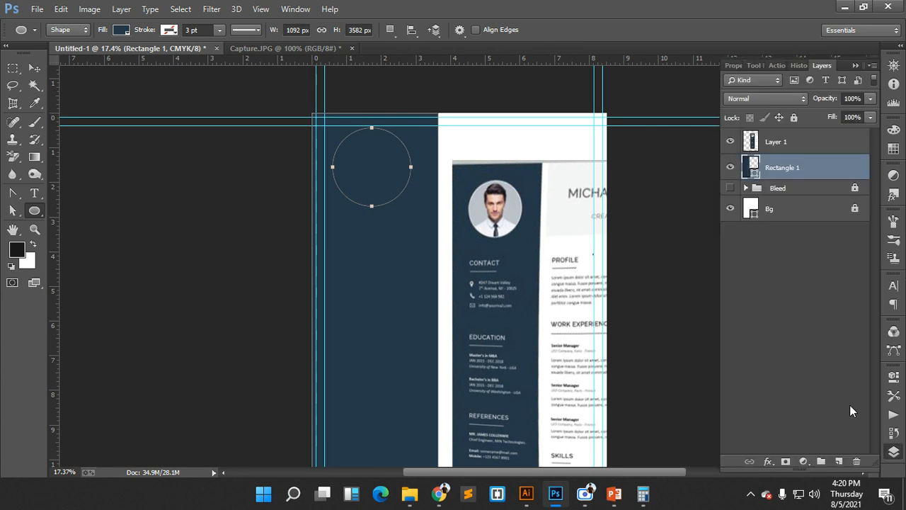
key("ctrl+z")
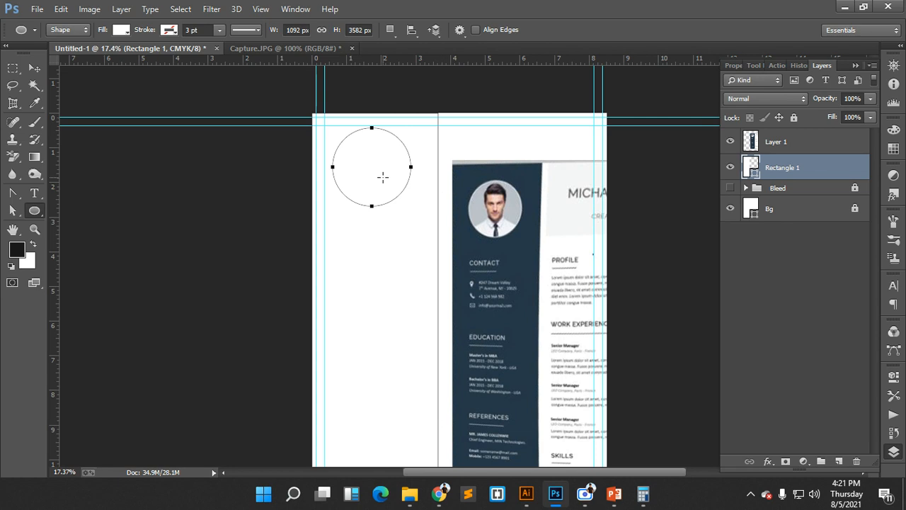
left_click(39, 72)
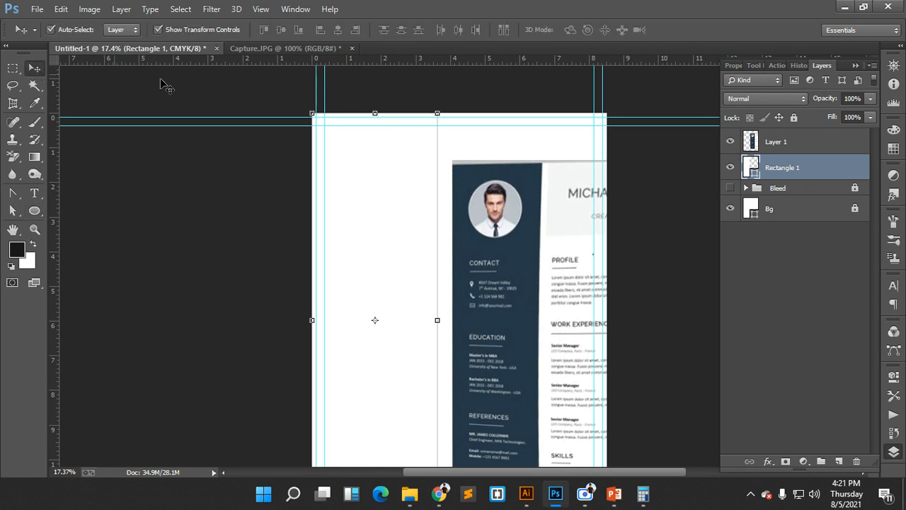
key("ctrl+z")
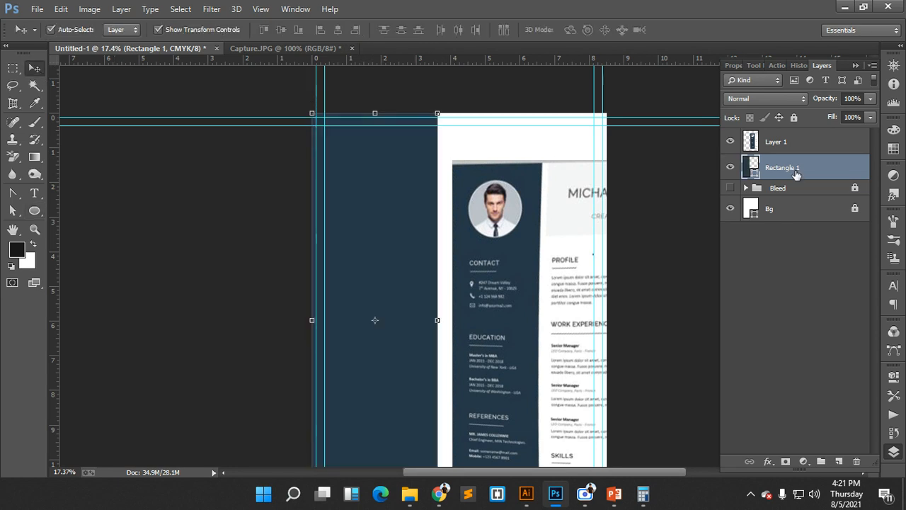
- On a new layer, draw the white 644 × 644 px circle on the sidebar and move it lower
left_click(838, 460)
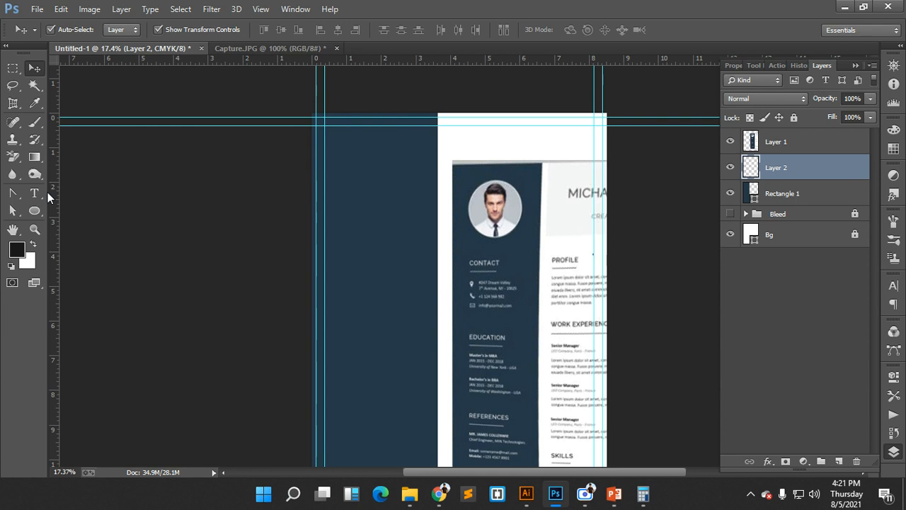
left_click(35, 211)
left_click_drag(370, 160, 405, 207)
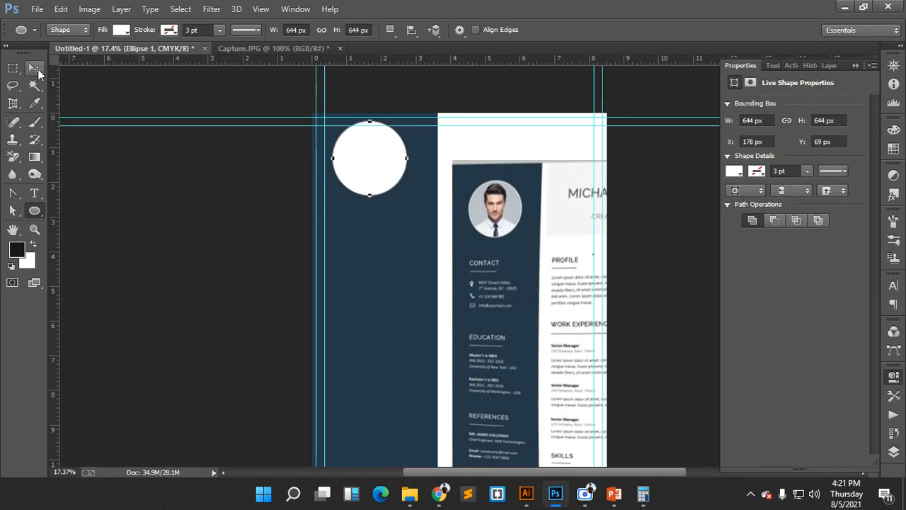
left_click(37, 70)
left_click_drag(387, 156, 406, 240)
left_click(459, 146)
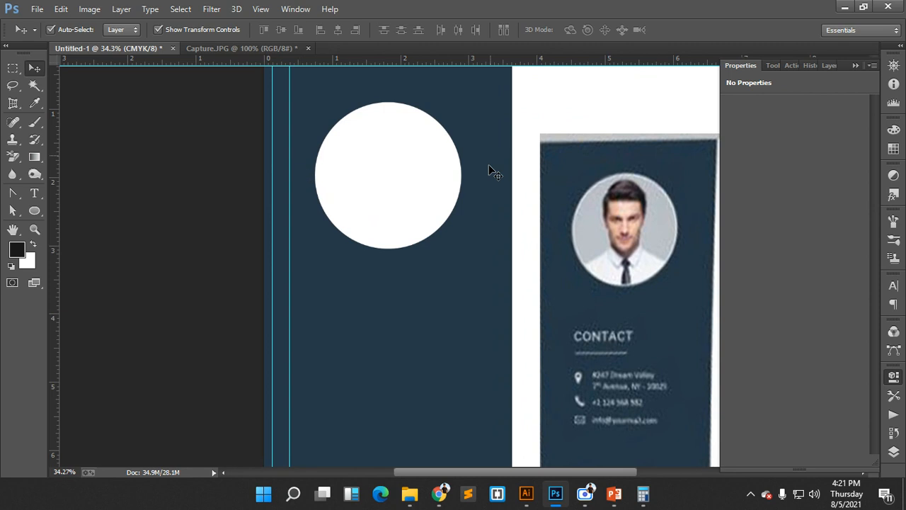
left_click_drag(471, 176, 453, 178)
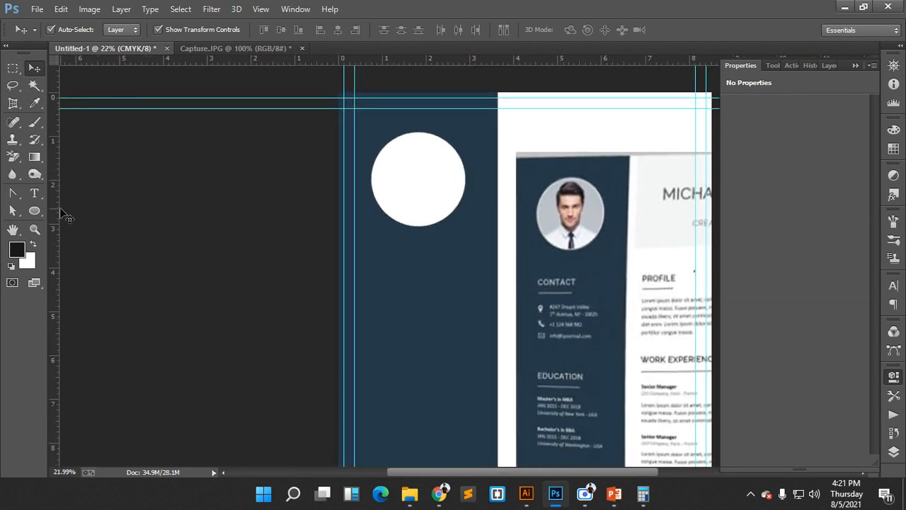
- Draw a temporary white rectangle, then toggle layer visibilities to compare it against the reference
left_click_drag(35, 210, 84, 210)
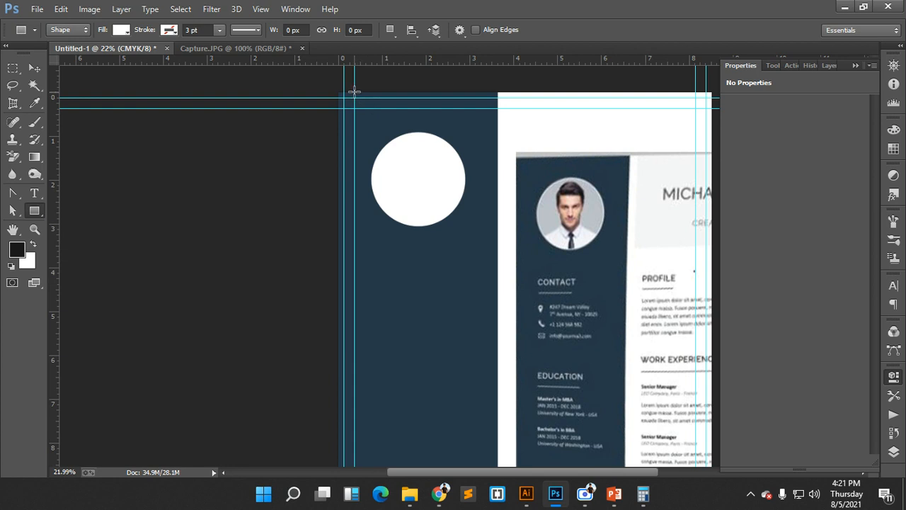
left_click_drag(354, 93, 497, 252)
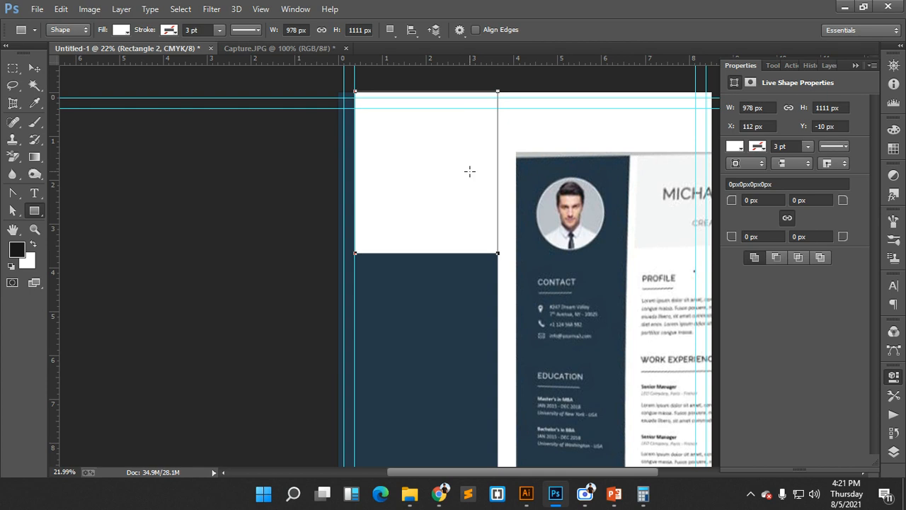
left_click(894, 451)
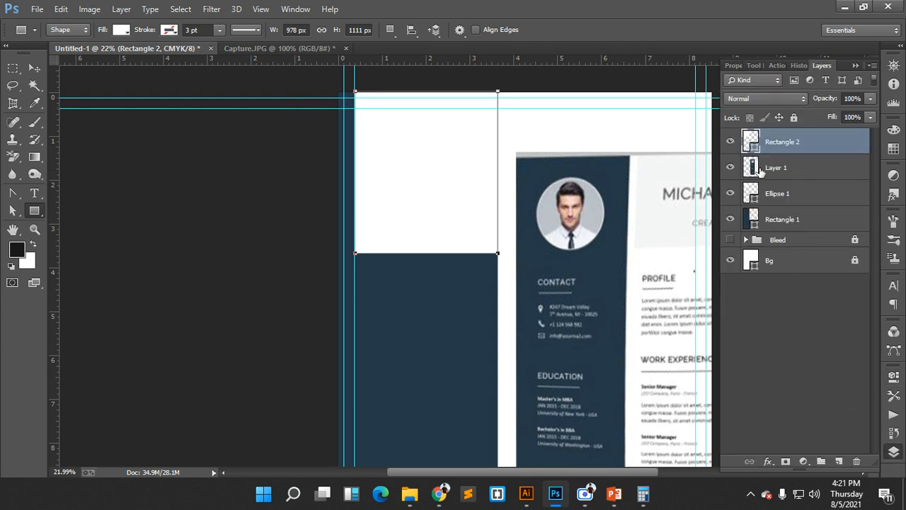
left_click(731, 141)
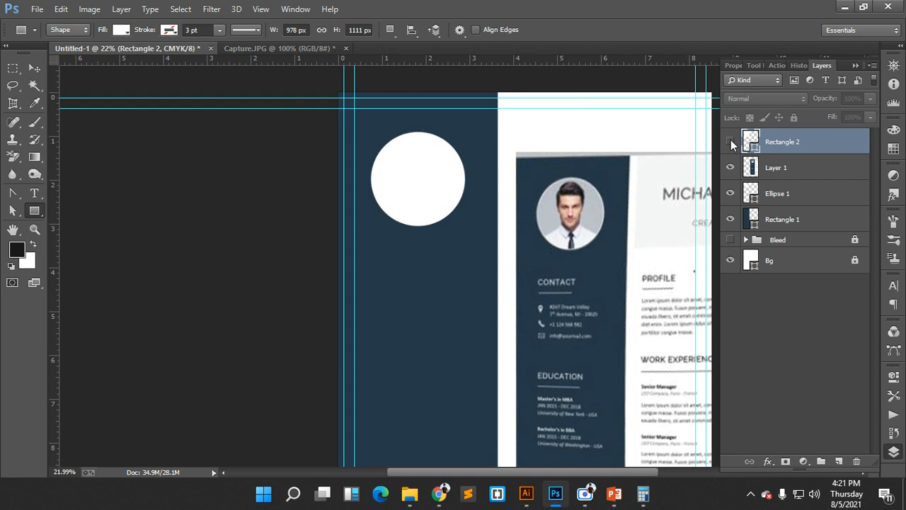
left_click(730, 141)
left_click(765, 167)
left_click(730, 168)
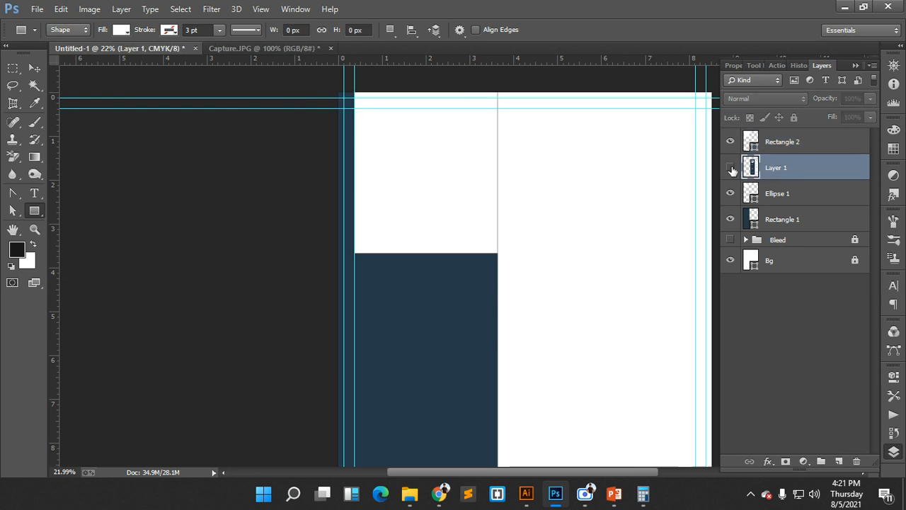
left_click(731, 168)
left_click(731, 193)
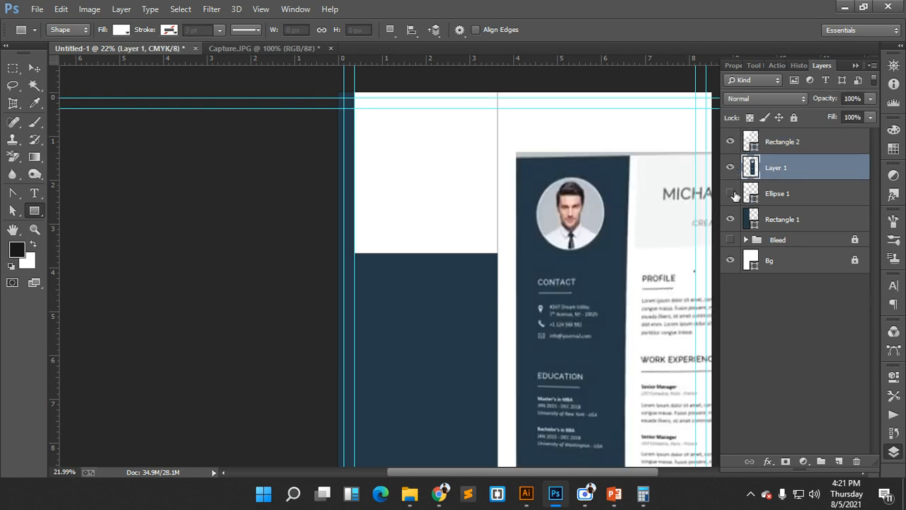
left_click(731, 193)
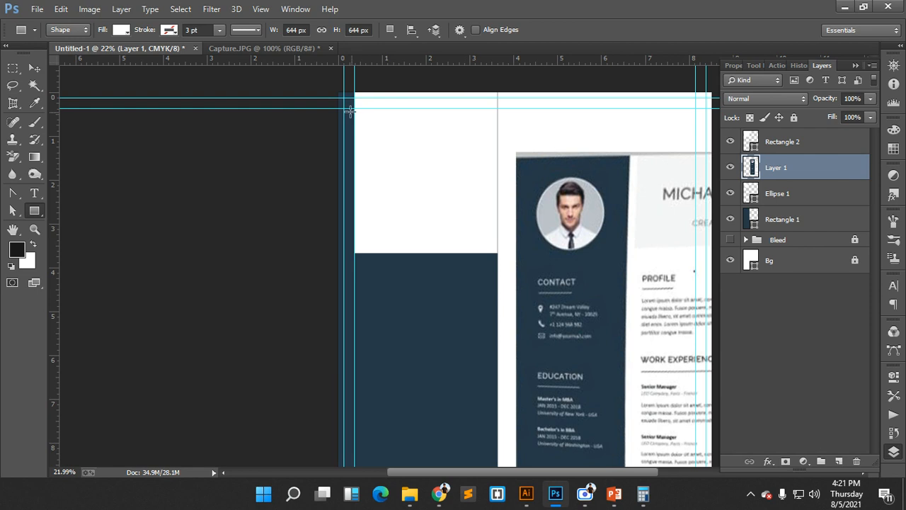
- Place a vertical guide through the sidebar's centre and delete the temporary rectangle
left_click(35, 68)
left_click(436, 146)
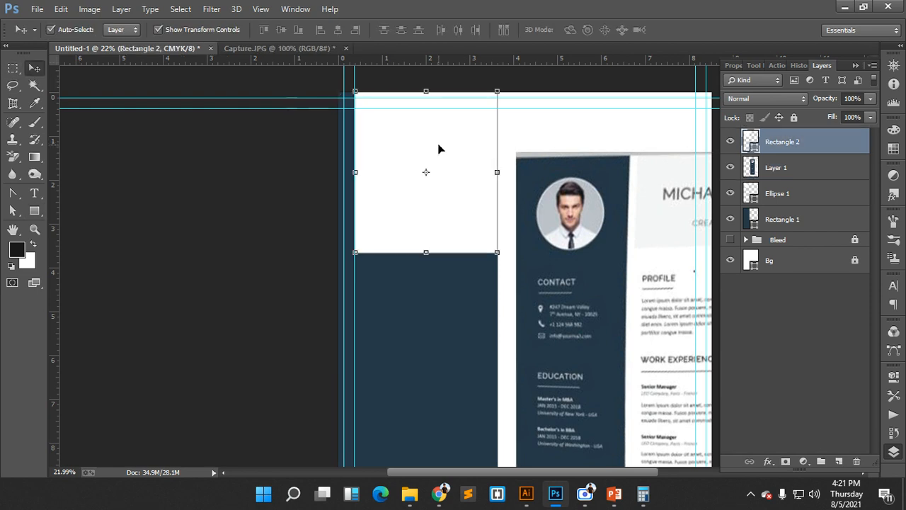
left_click_drag(53, 132, 426, 172)
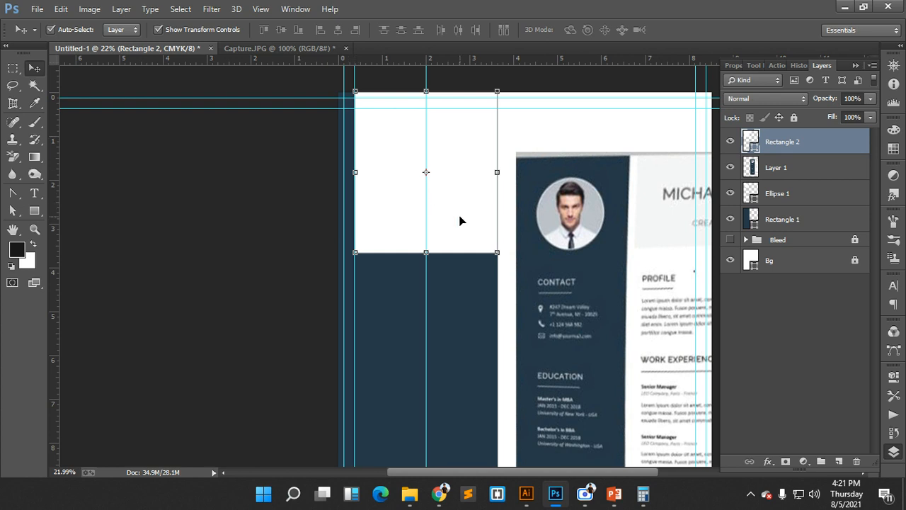
key("Delete")
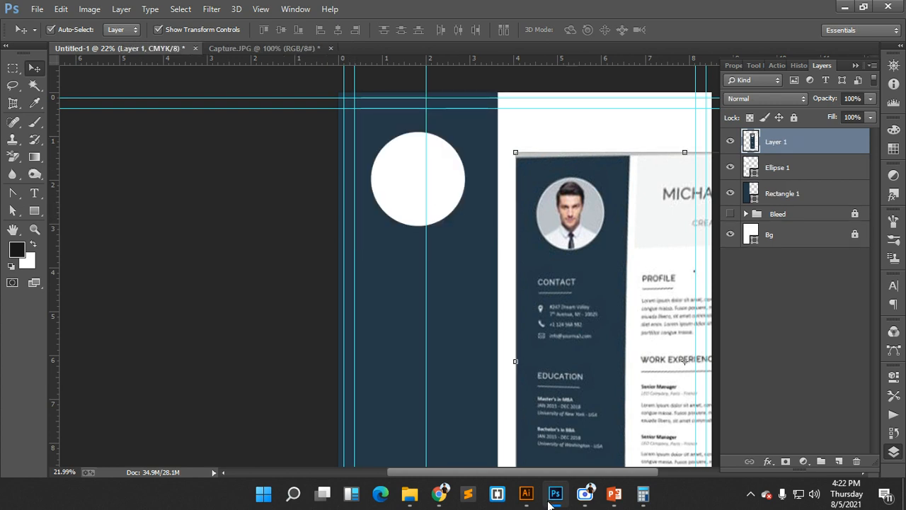
- Bring the Google Meet call in front of Photoshop from Chrome's taskbar preview
mouse_move(439, 489)
left_click(335, 439)
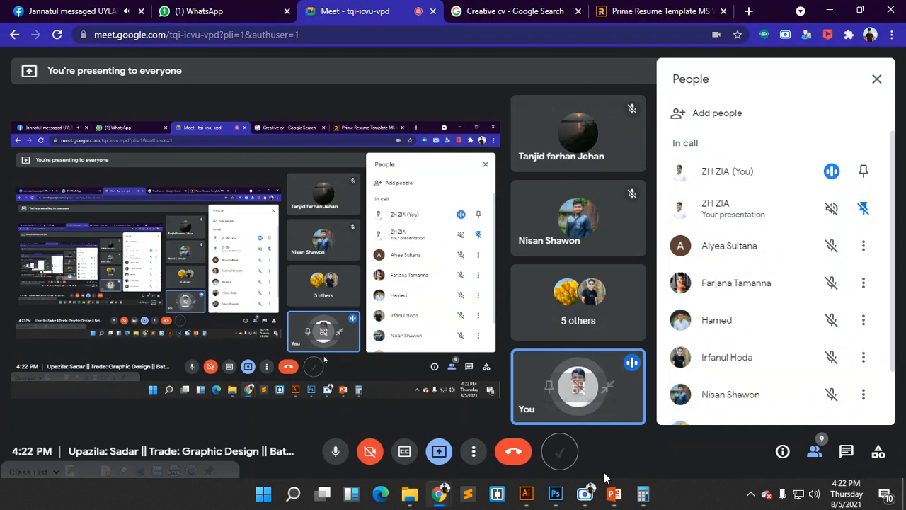
mouse_move(613, 493)
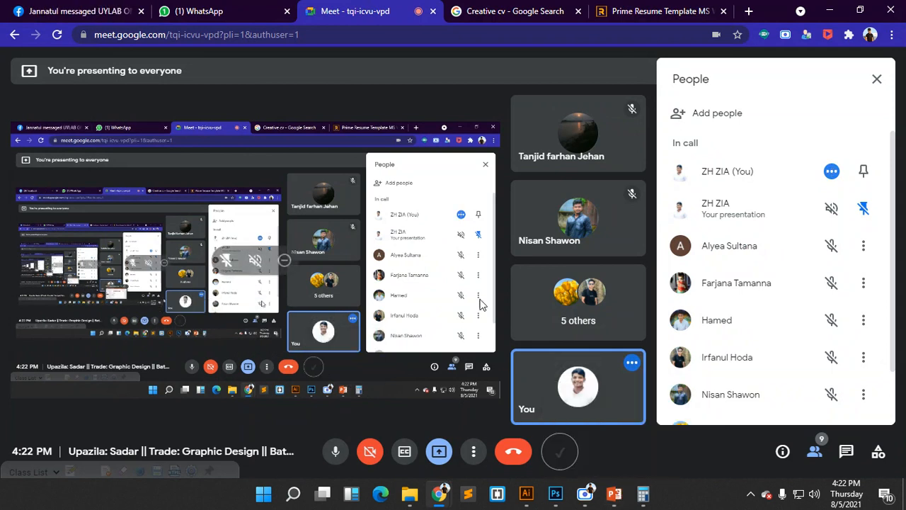
- Return to the CV document and lock the guides with View > Lock Guides
left_click(555, 493)
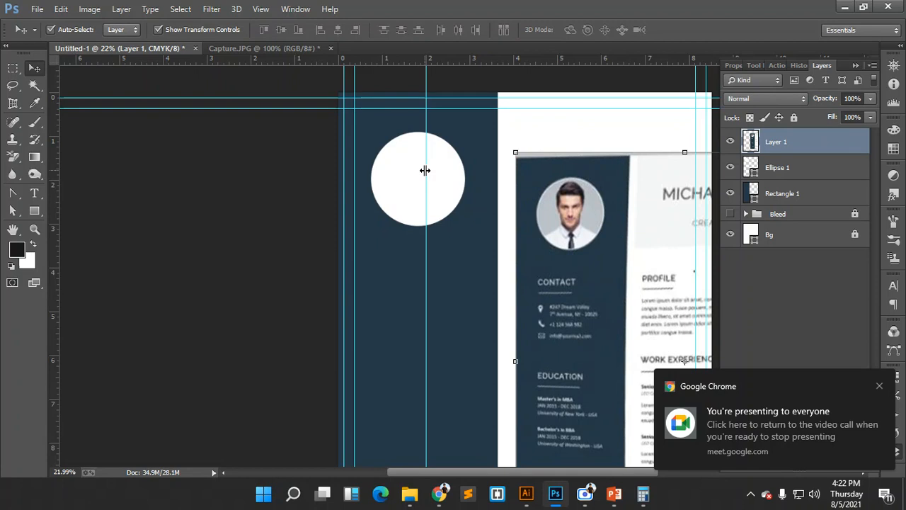
scroll(591, 287, "down", 1)
scroll(591, 286, "down", 3)
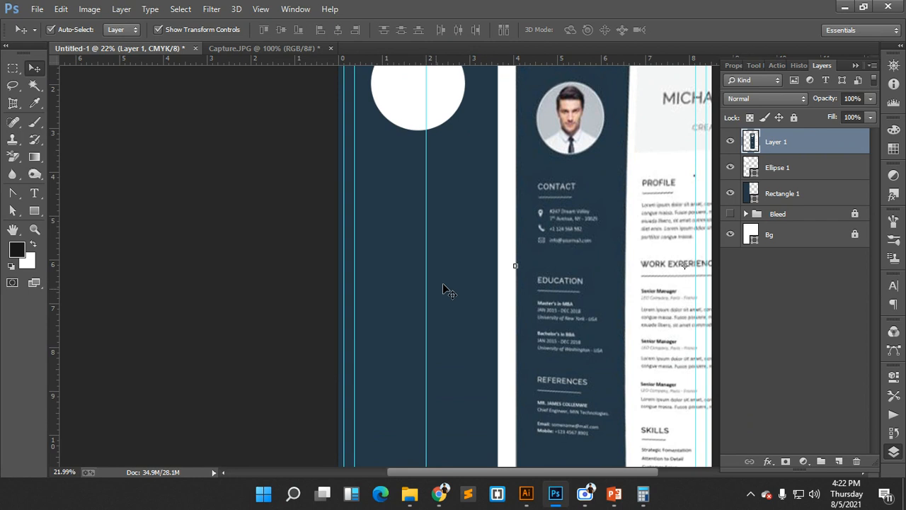
scroll(446, 249, "up", 3)
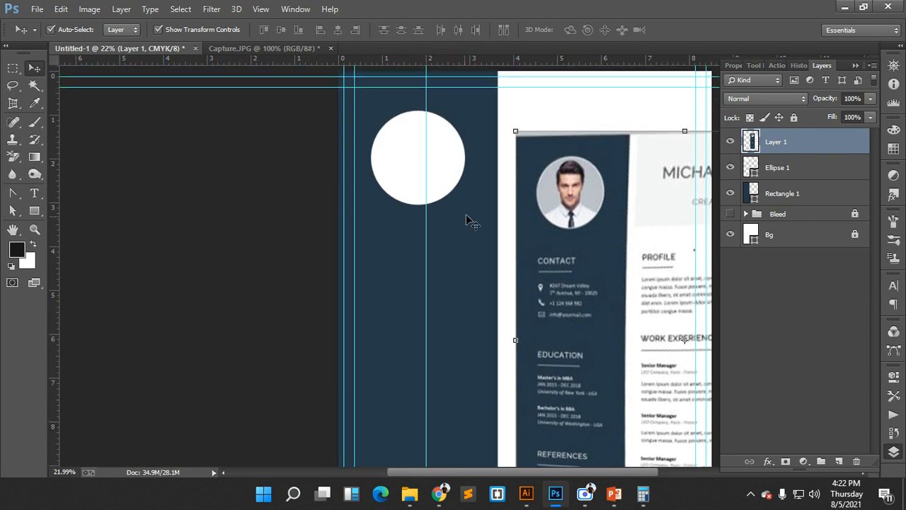
scroll(420, 208, "up", 3)
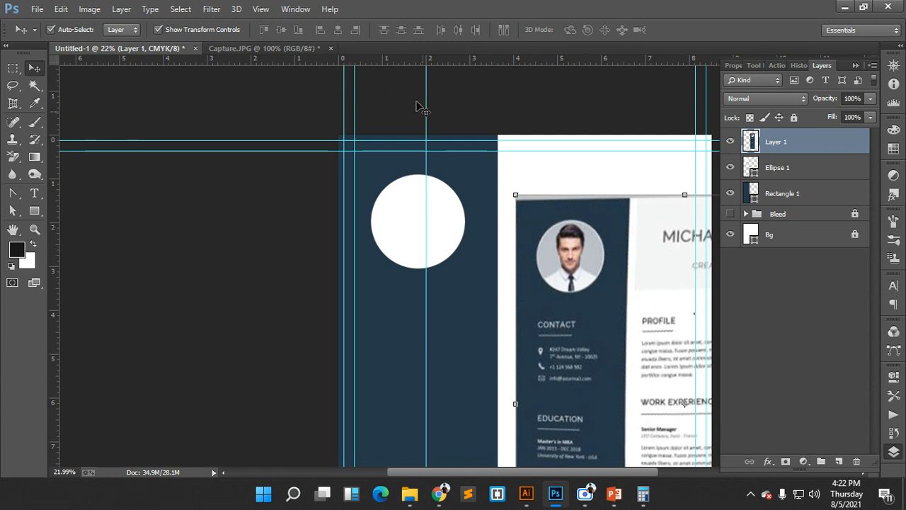
left_click(259, 9)
left_click(302, 287)
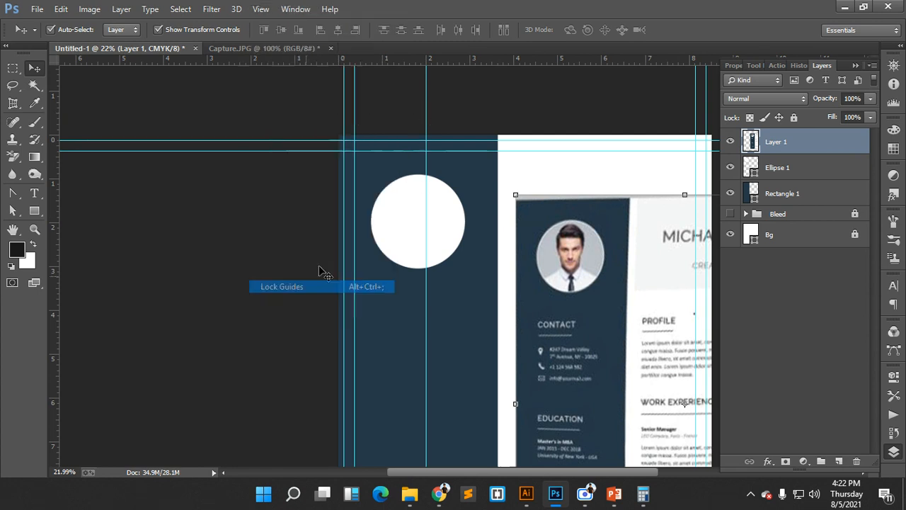
- Move the white Ellipse 1 circle so it's centred on the sidebar's vertical guide
left_click_drag(339, 130, 382, 128)
left_click_drag(304, 111, 488, 135)
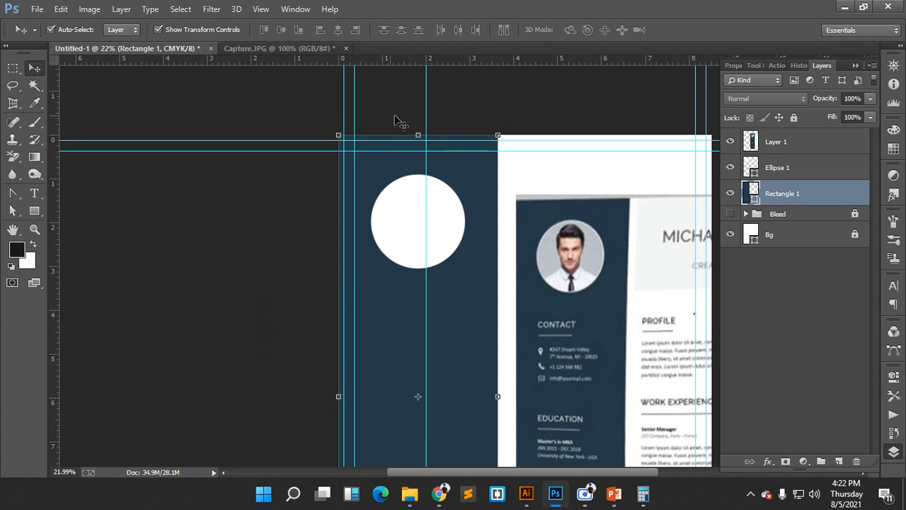
left_click_drag(395, 115, 468, 115)
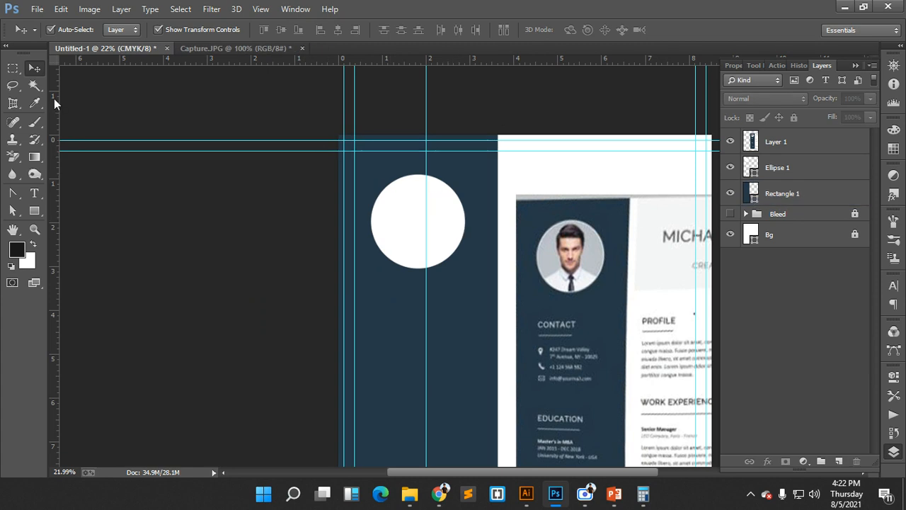
left_click_drag(439, 209, 448, 212)
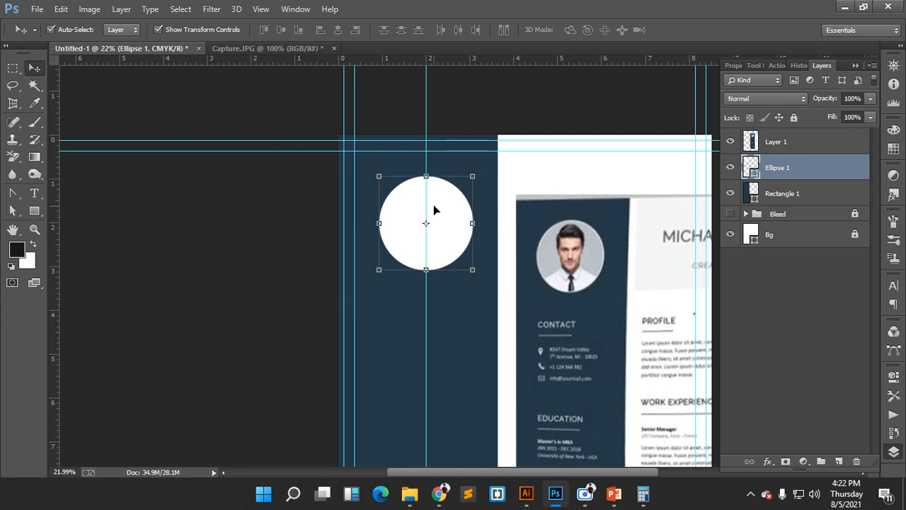
- Give the Ellipse 1 circle a light-grey stroke 5 pt wide
left_click(35, 210)
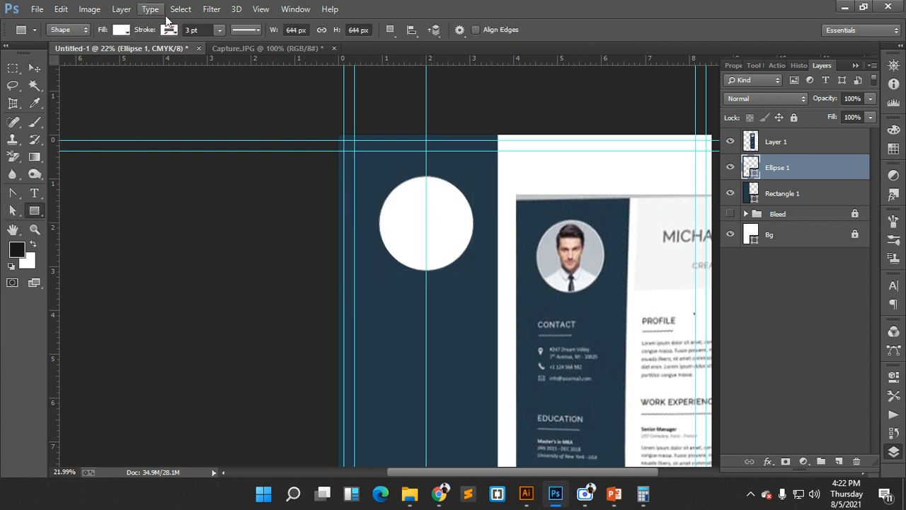
left_click(170, 30)
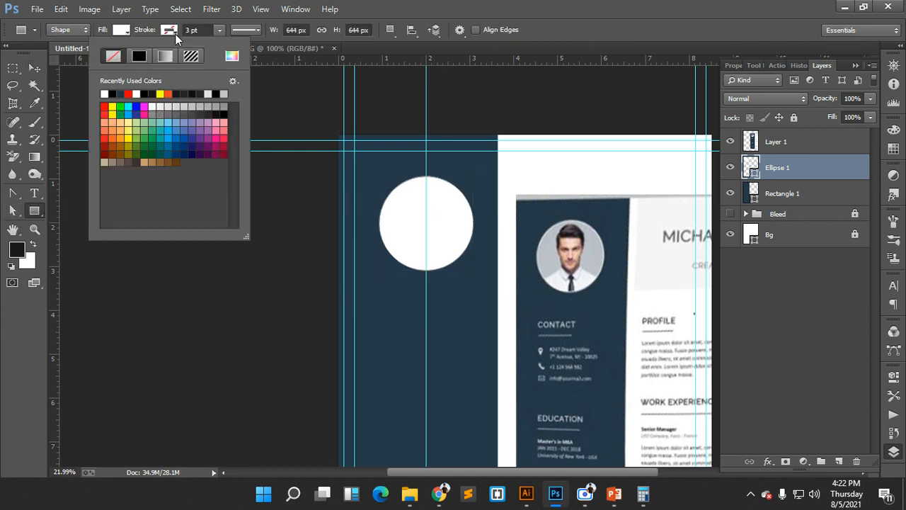
left_click(162, 107)
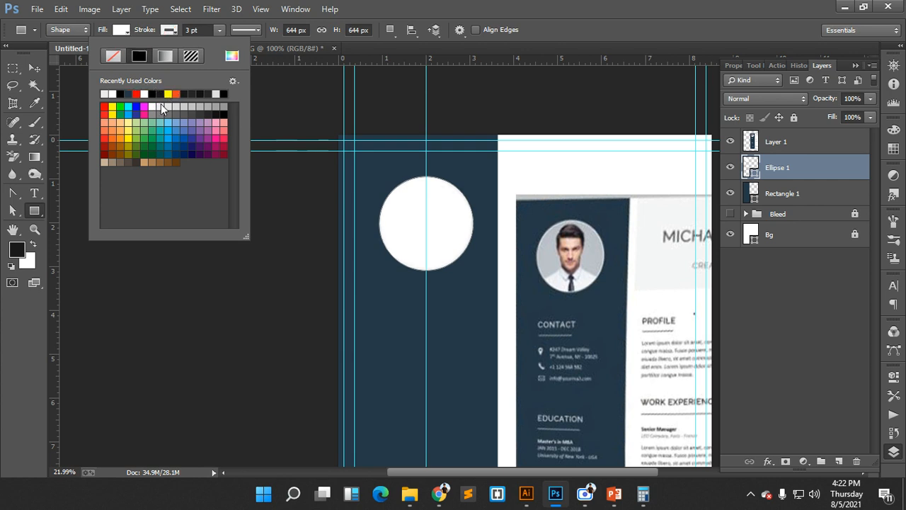
left_click(176, 34)
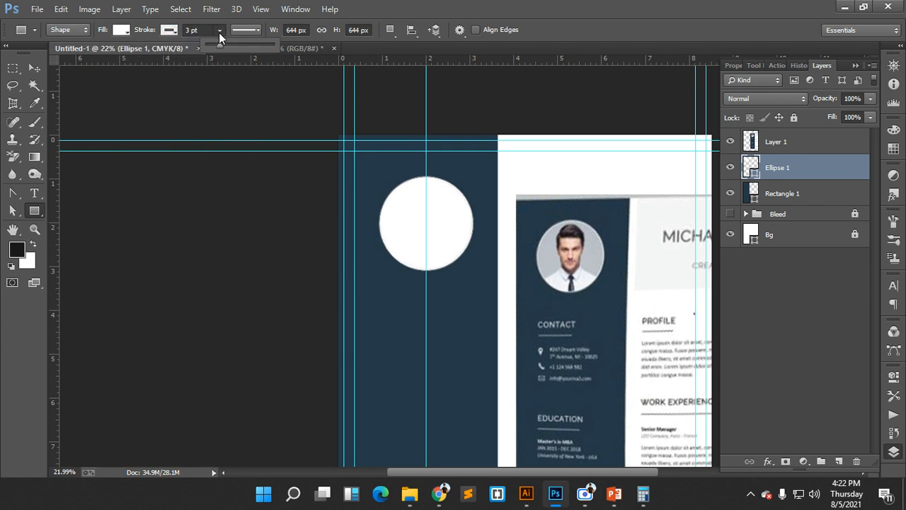
left_click(194, 30)
type("5")
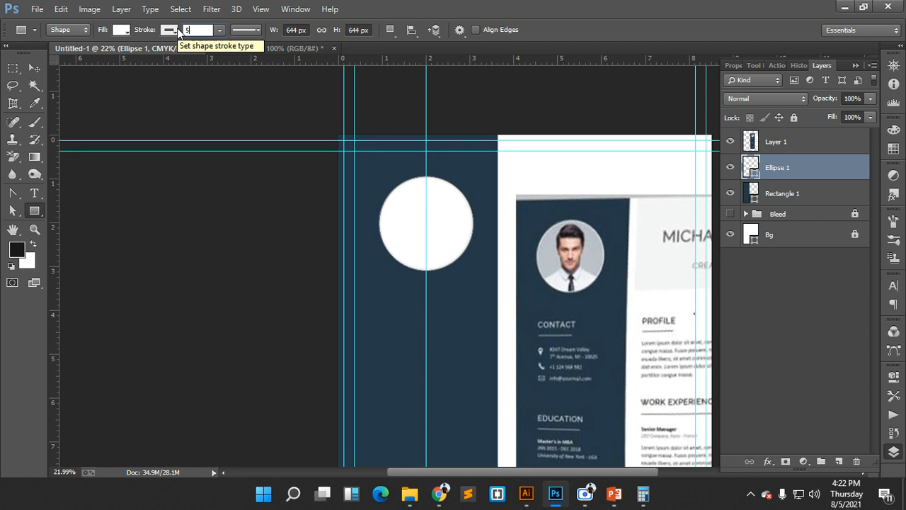
key("Return")
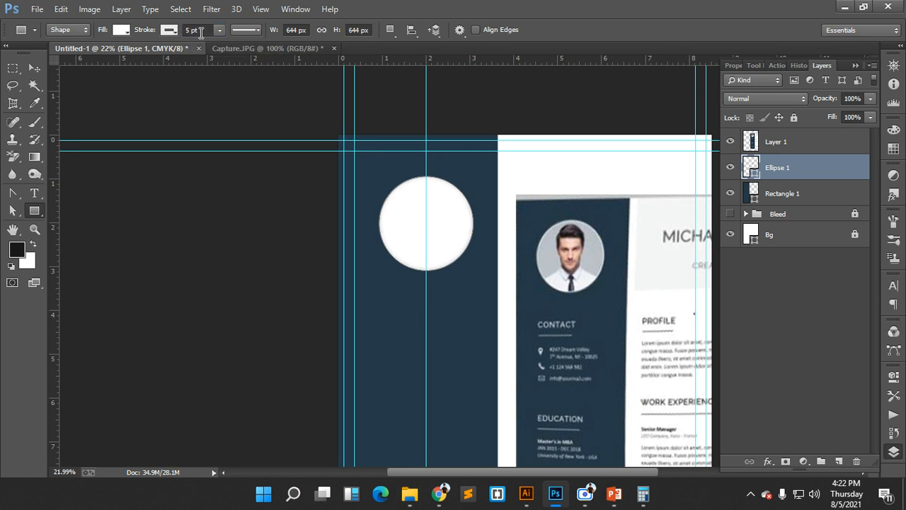
left_click(204, 31)
type("10")
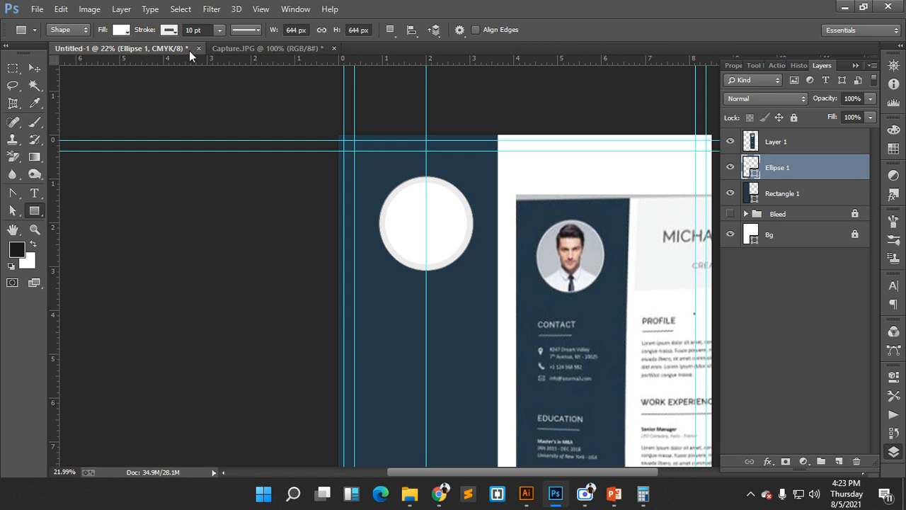
left_click_drag(203, 30, 191, 30)
type("5")
key("Return")
- Select Ellipse 1 and embed pexels-mart-production-8801041.jpg from the Live Class folder
left_click(34, 68)
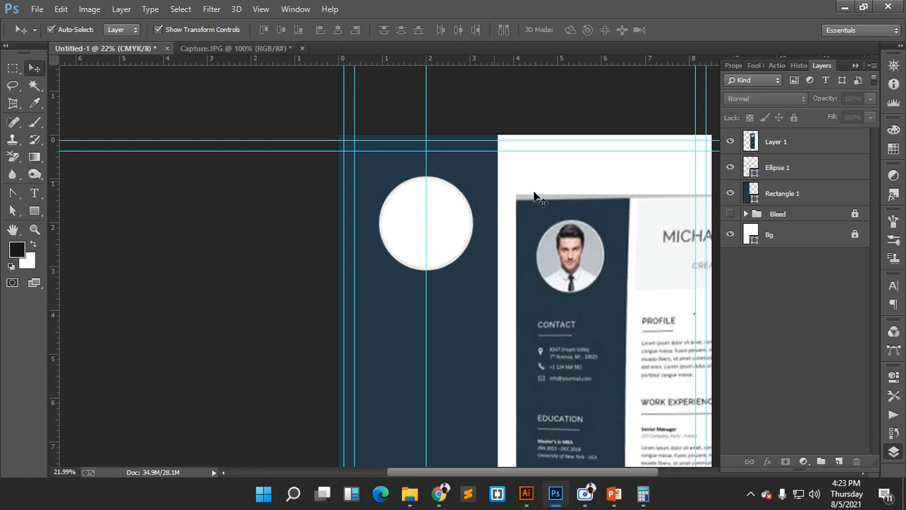
left_click(437, 233)
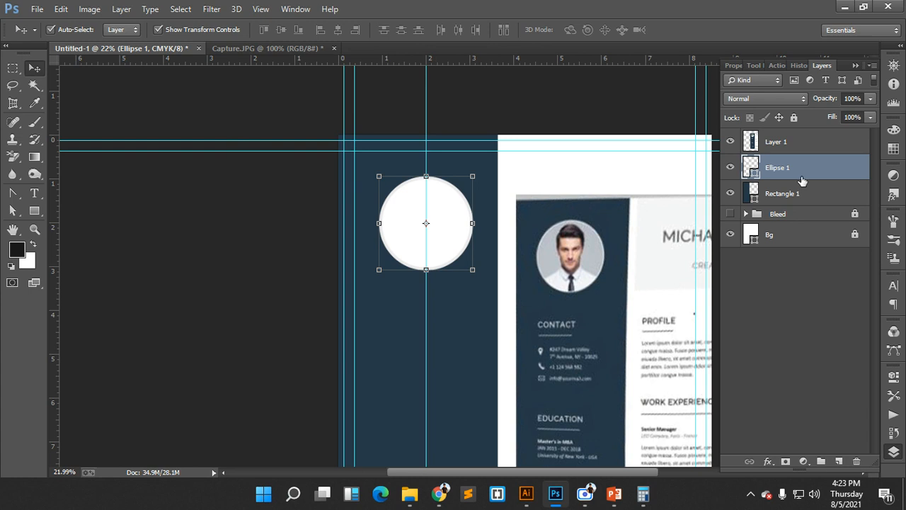
left_click(40, 8)
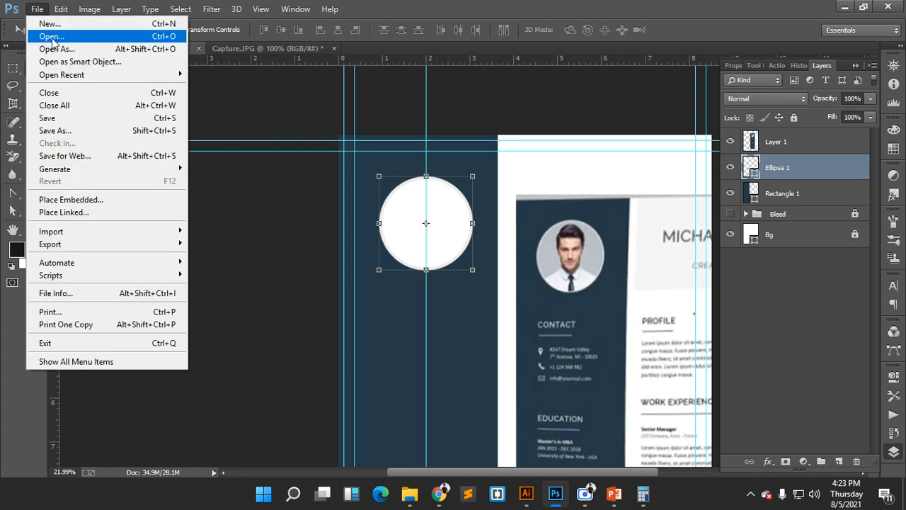
left_click(79, 201)
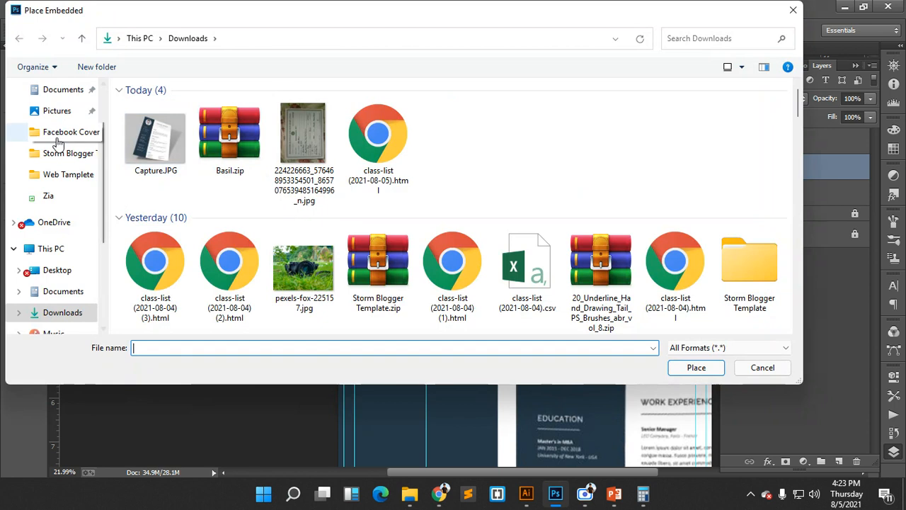
scroll(64, 145, "up", 2)
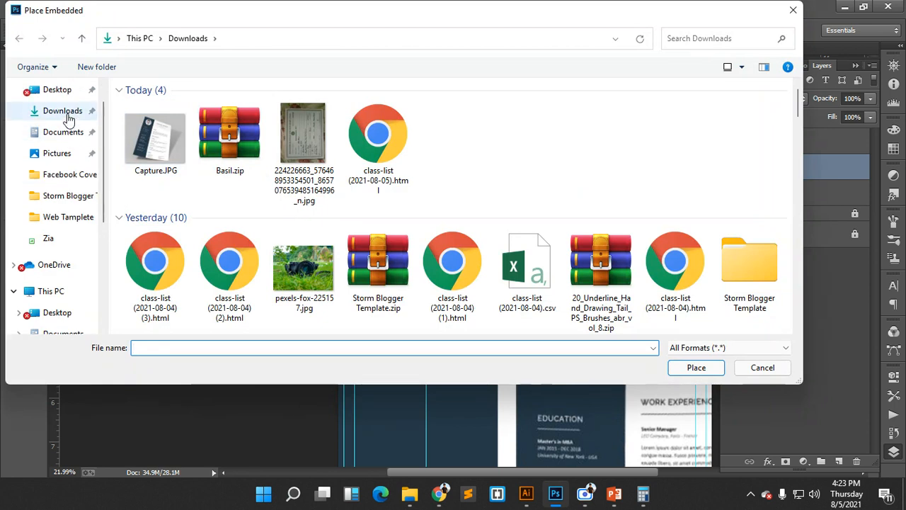
scroll(67, 141, "down", 3)
scroll(64, 226, "up", 2)
left_click(64, 195)
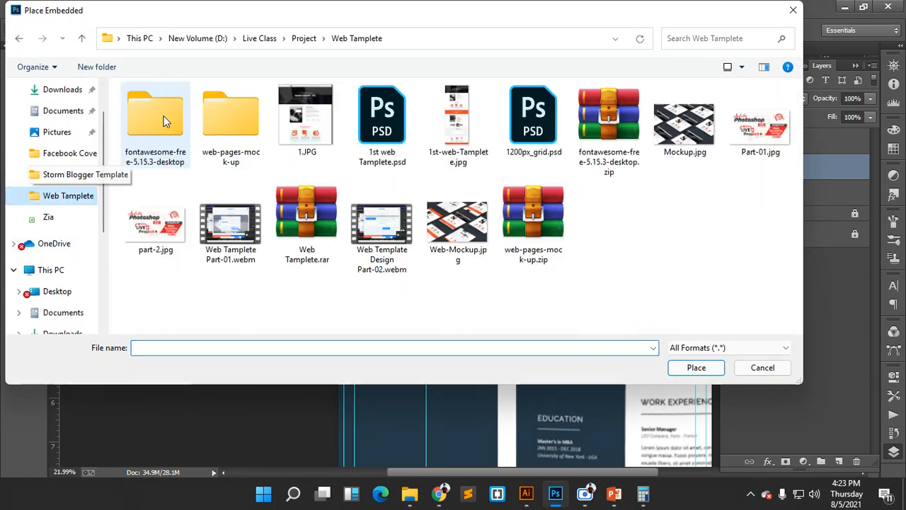
left_click(270, 39)
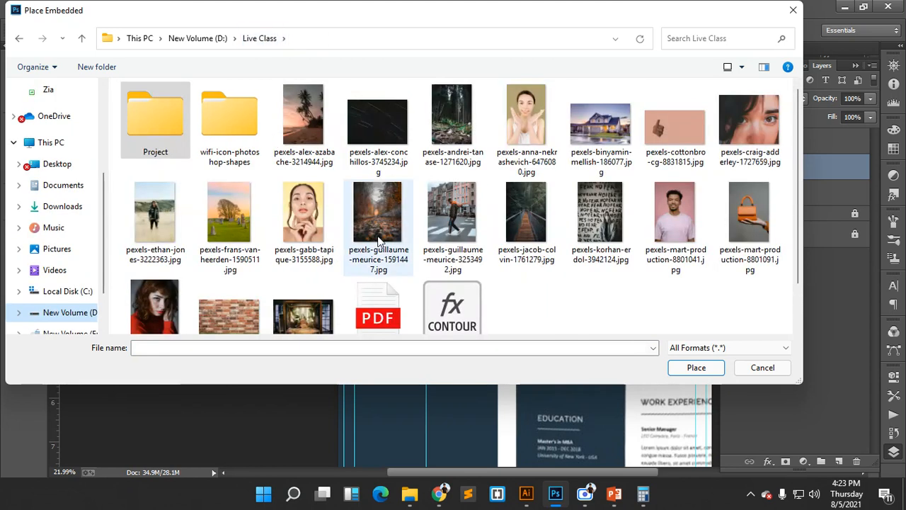
left_click(675, 213)
left_click(696, 368)
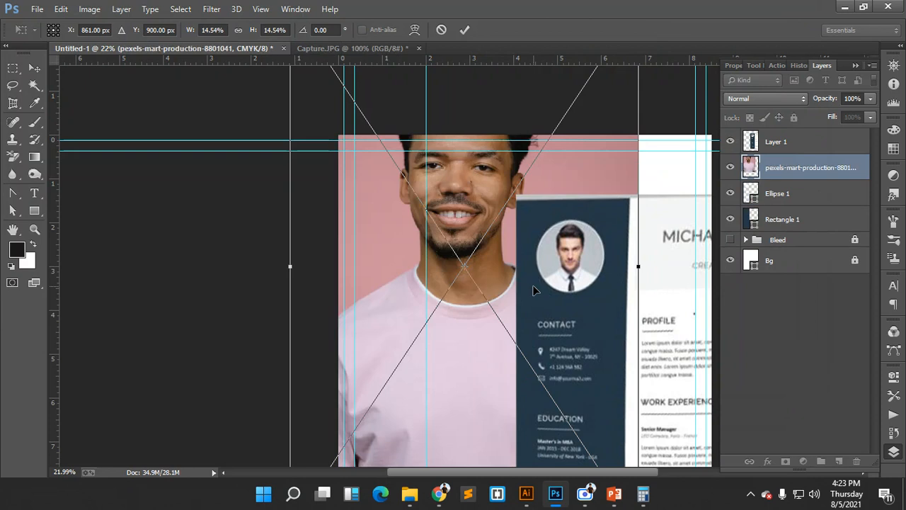
- Commit the placed portrait and scale it down to a small size
scroll(524, 232, "up", 1)
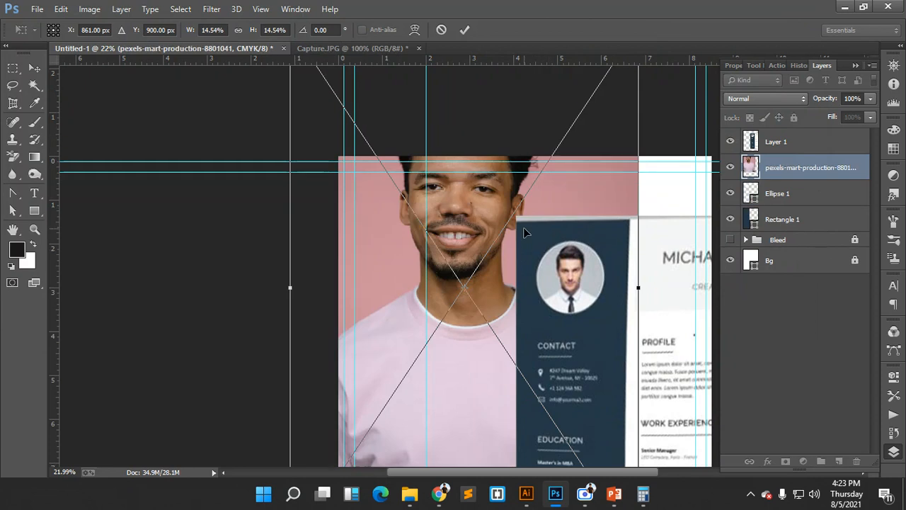
left_click(464, 29)
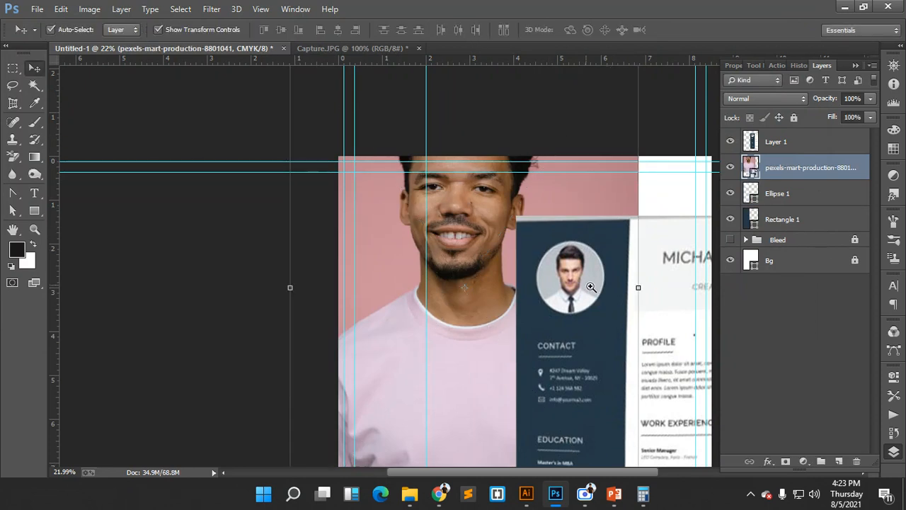
scroll(591, 287, "down", 3)
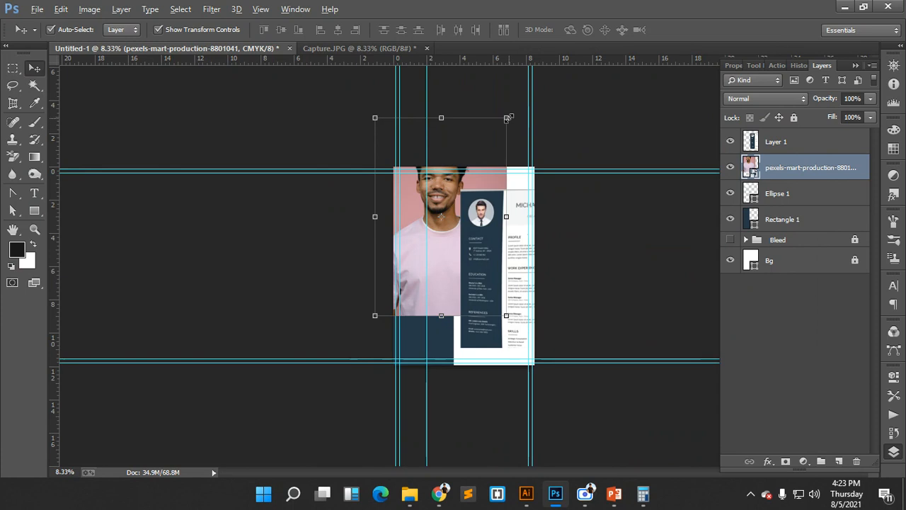
left_click_drag(507, 118, 487, 215)
left_click(465, 31)
- Resize and position the portrait over the white sidebar circle, about 4.13% scale
left_click_drag(483, 325, 422, 305)
left_click_drag(482, 307, 505, 320)
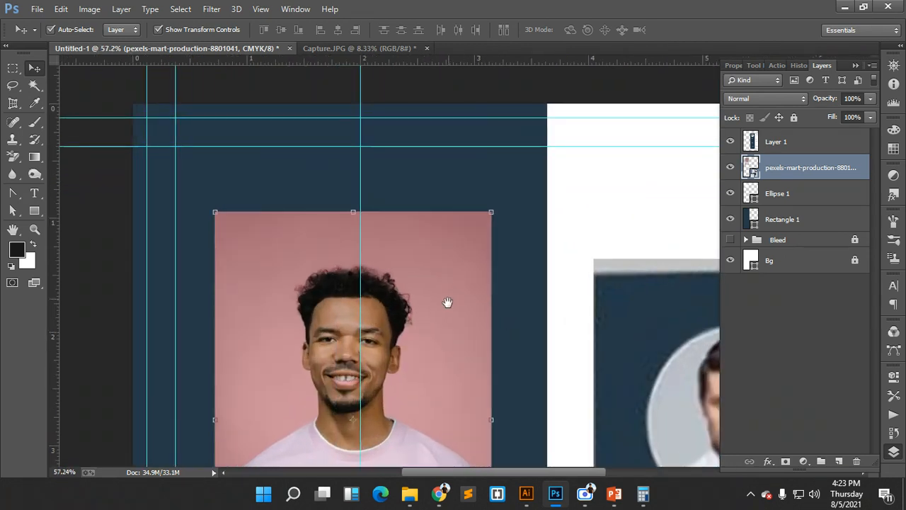
left_click_drag(447, 304, 475, 219)
left_click_drag(503, 122, 493, 151)
left_click_drag(420, 203, 436, 174)
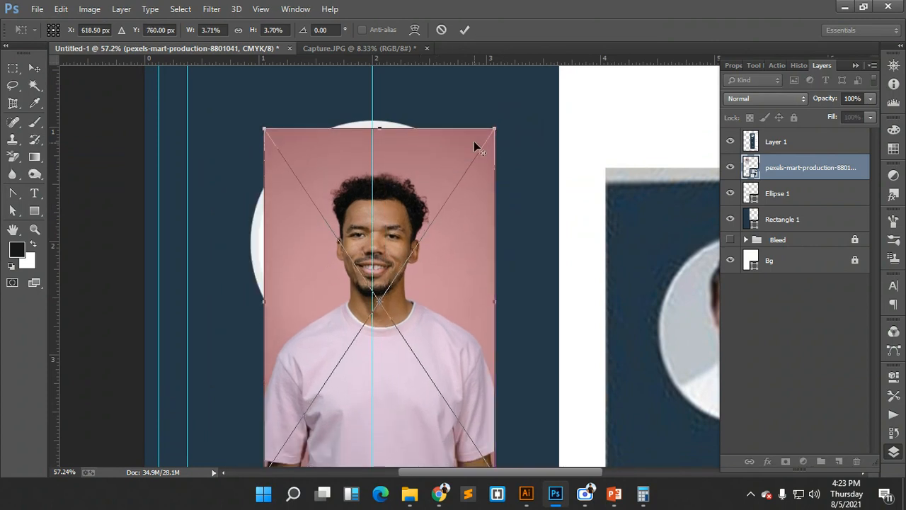
left_click_drag(496, 130, 508, 106)
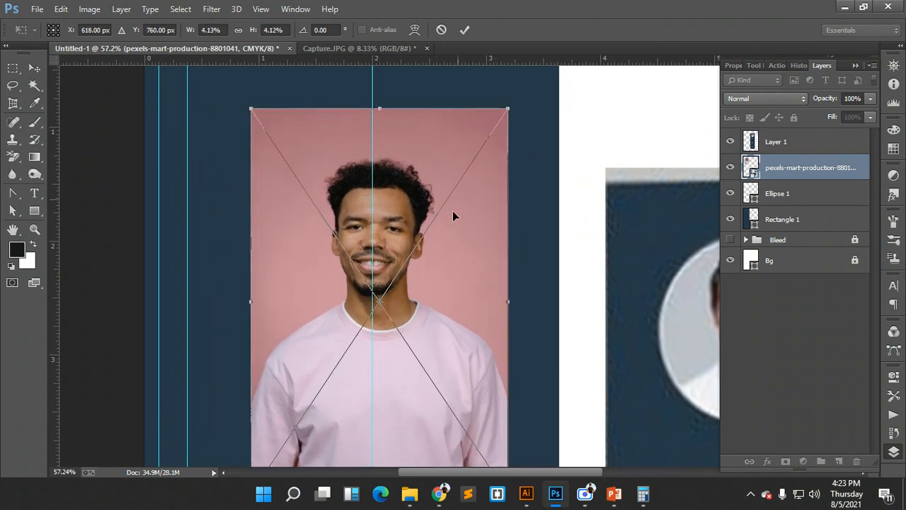
left_click_drag(451, 257, 437, 248)
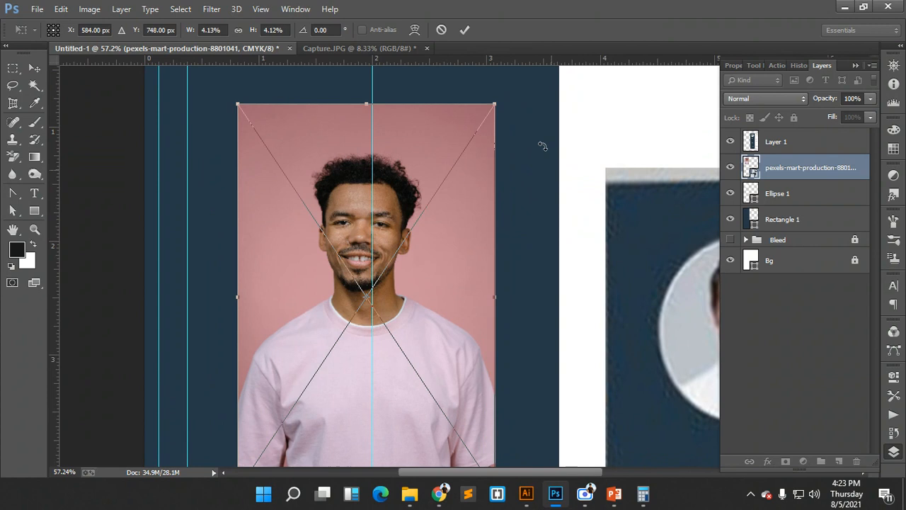
left_click(466, 31)
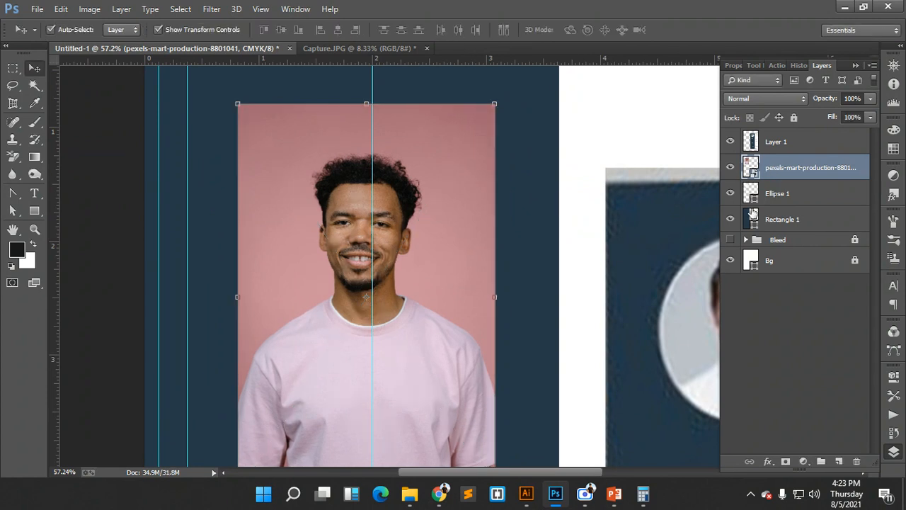
mouse_move(443, 498)
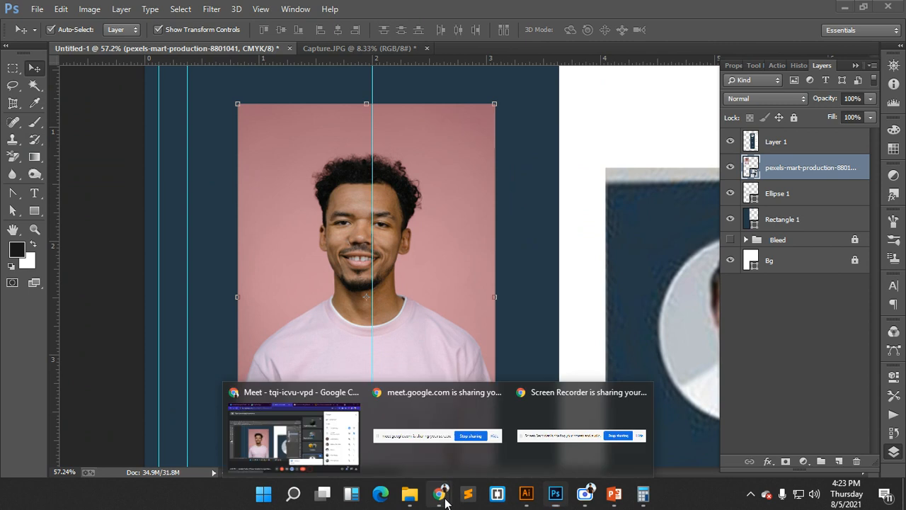
left_click(343, 433)
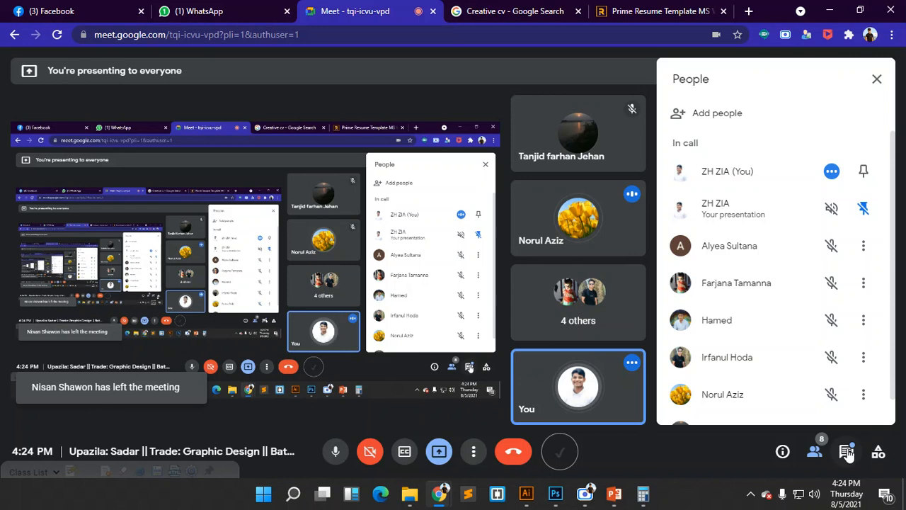
mouse_move(649, 502)
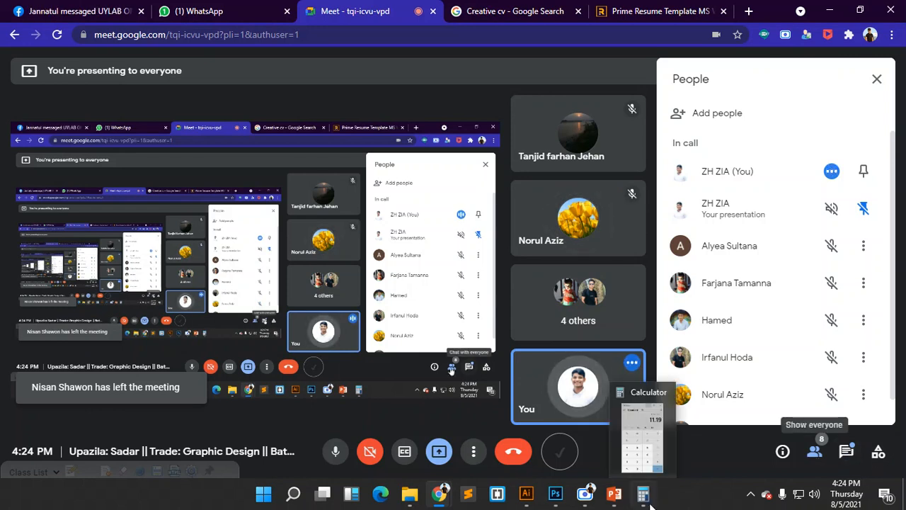
left_click(555, 494)
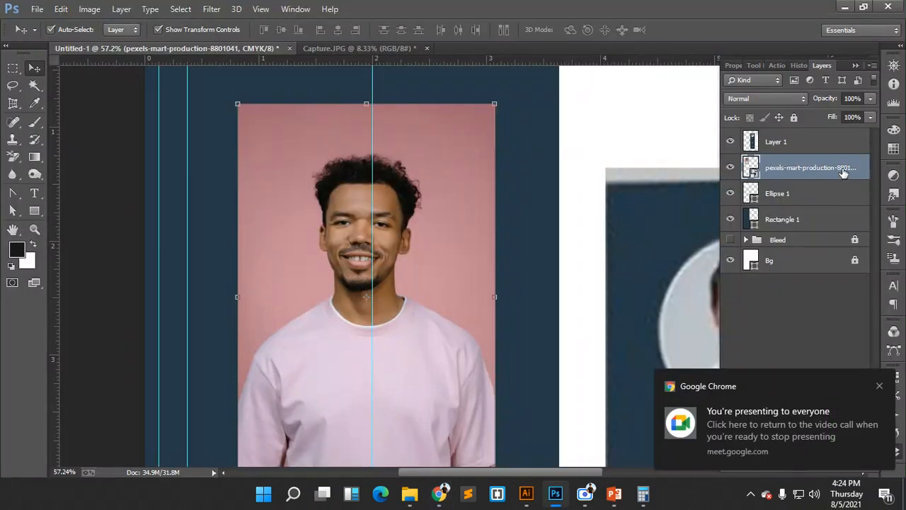
- Clip the pexels portrait layer to Ellipse 1 with Create Clipping Mask, then deselect it
left_click(782, 193)
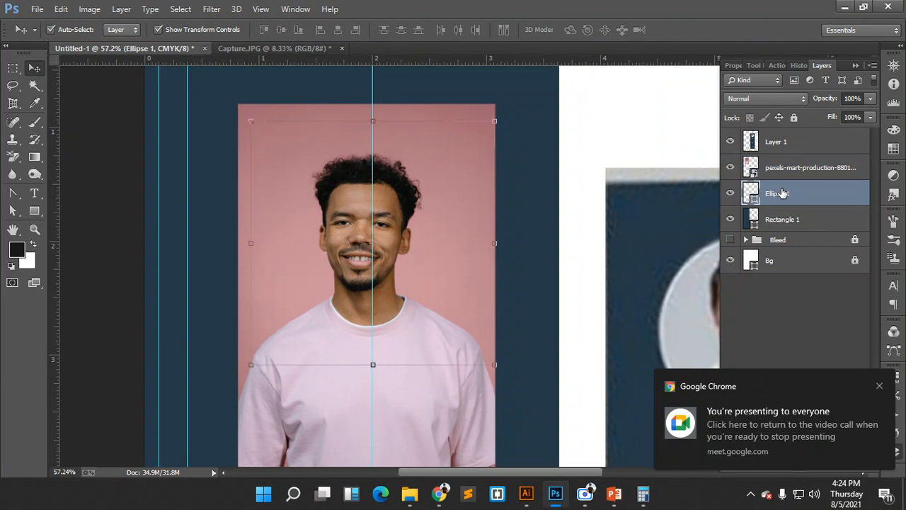
left_click(791, 163)
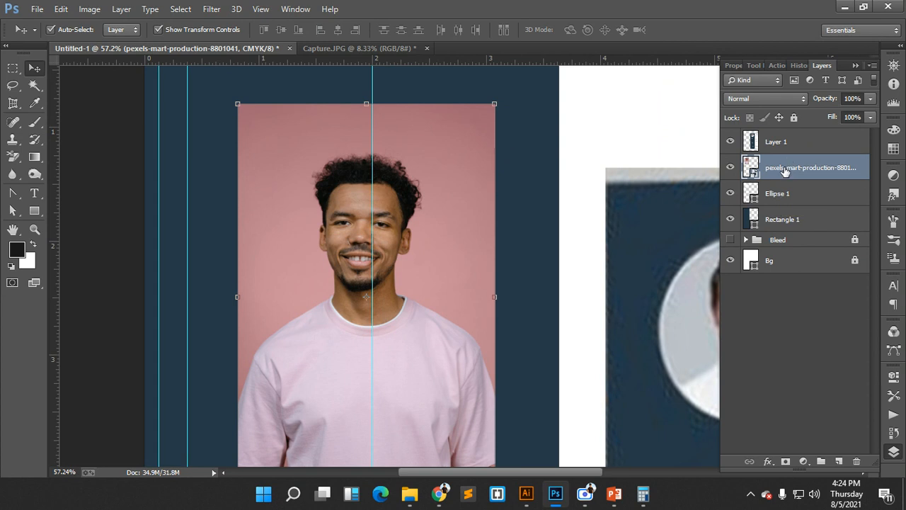
right_click(811, 168)
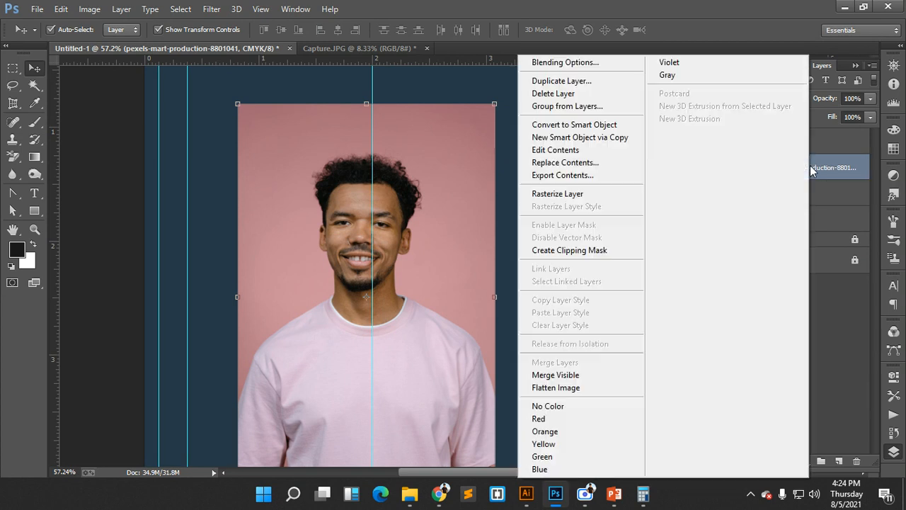
left_click(567, 251)
left_click(575, 195)
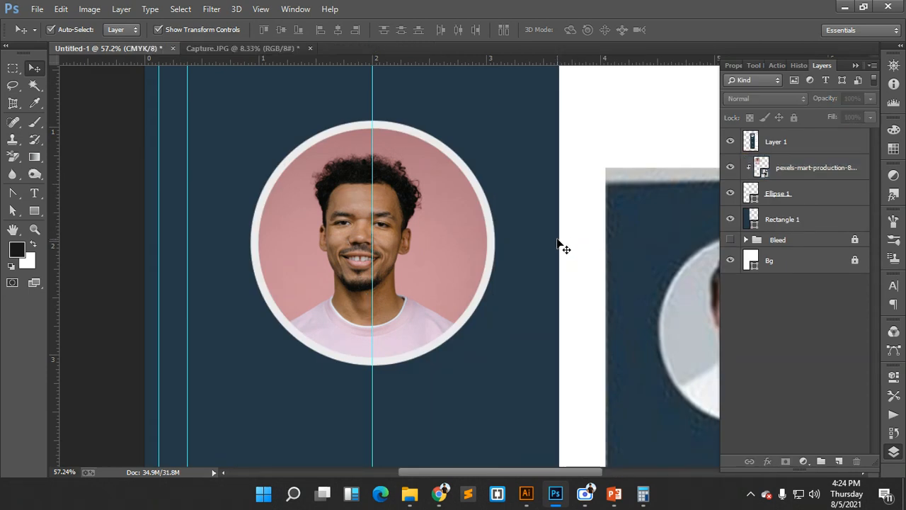
- Zoom and pan to compare the round portrait with the reference CV's contact section
left_click_drag(497, 258, 455, 249)
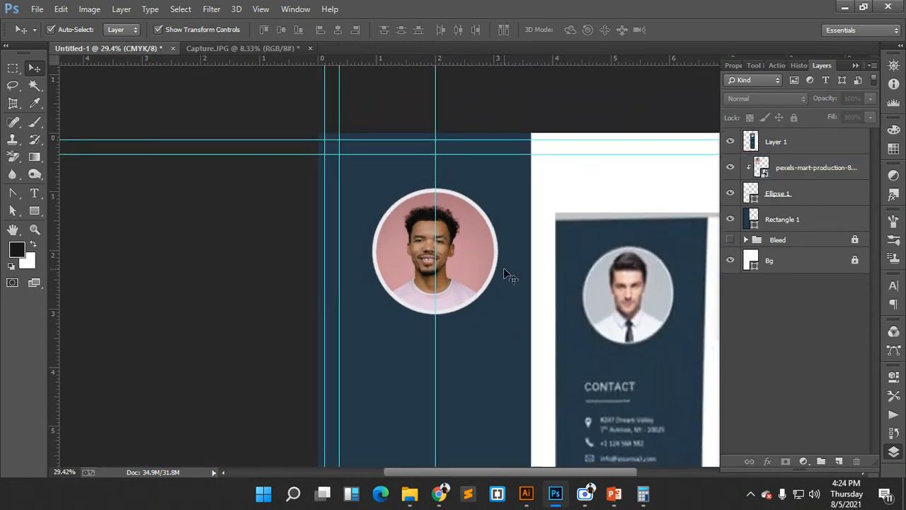
mouse_move(510, 274)
left_mouse_down()
mouse_move(478, 262)
mouse_move(498, 279)
left_mouse_up()
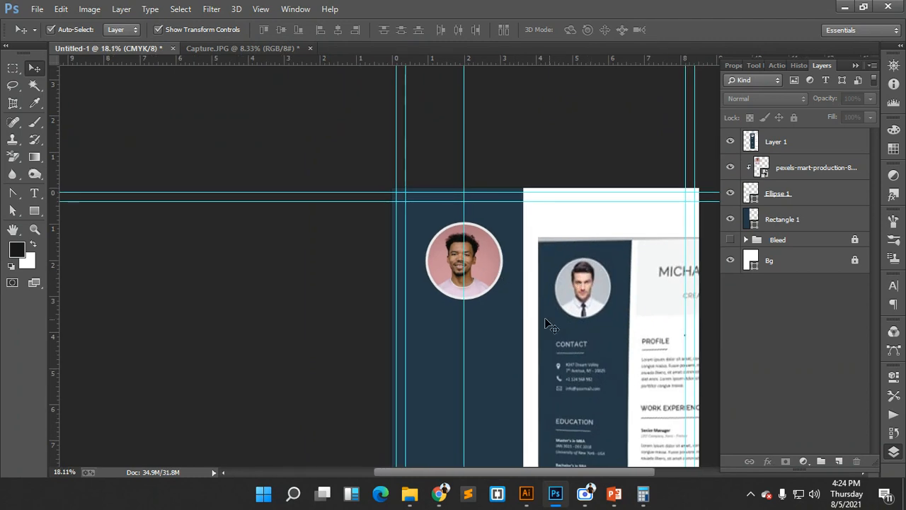
left_click_drag(536, 317, 526, 247)
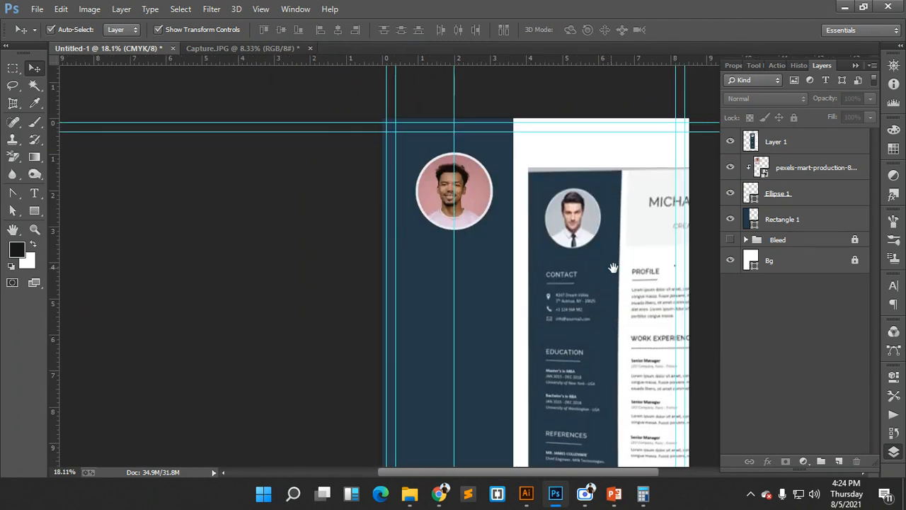
left_click_drag(613, 267, 553, 255)
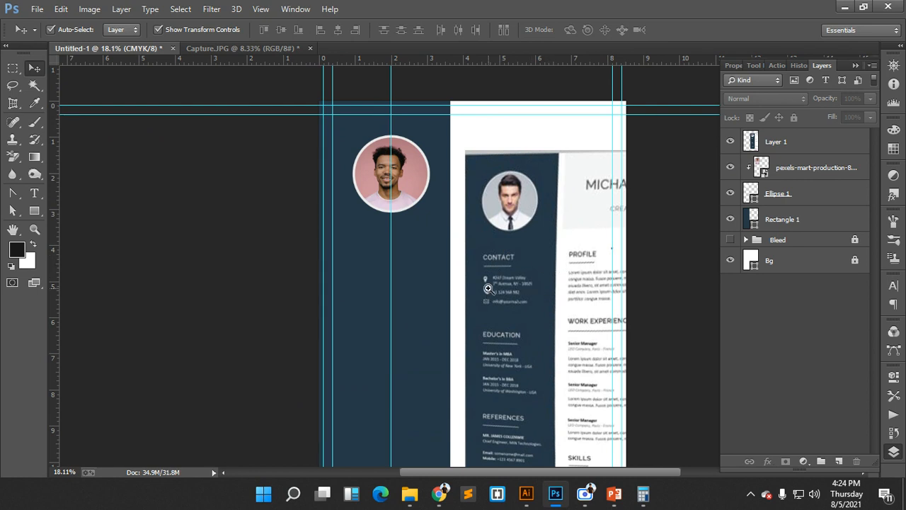
left_click_drag(488, 288, 494, 285)
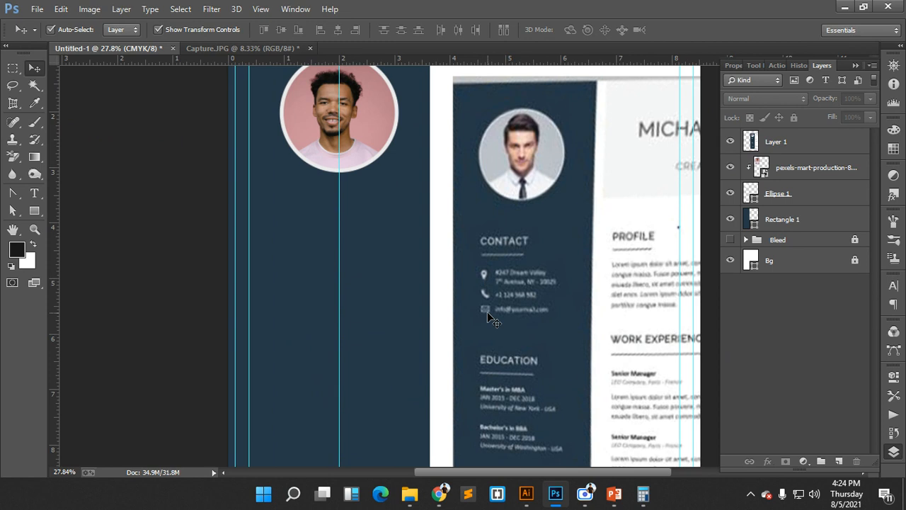
- Close the Capture.JPG reference document without saving changes
left_click(261, 50)
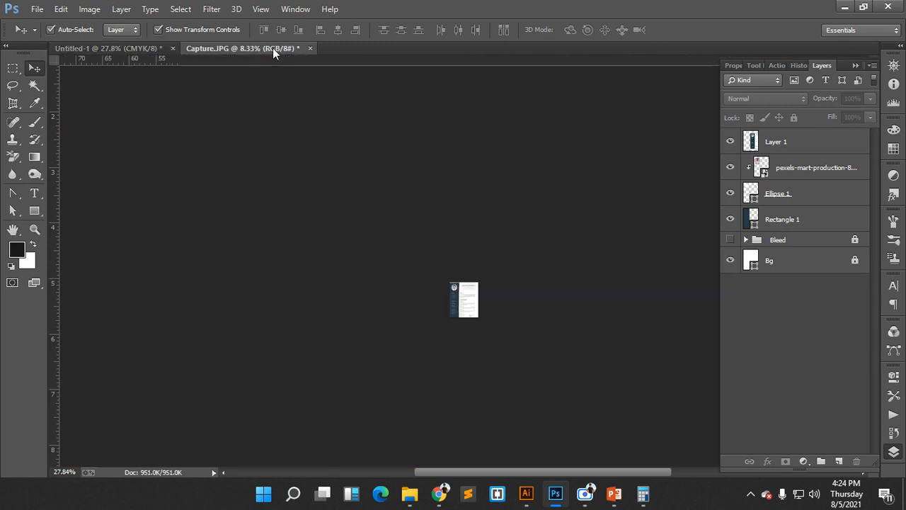
left_click(310, 48)
left_click(455, 194)
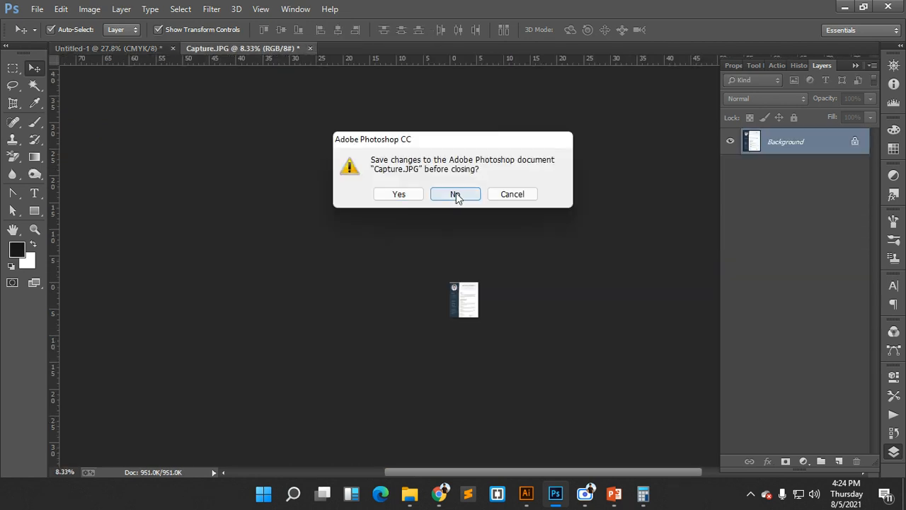
- Open 001-pin.psd from Downloads\mycollection (3)\psd
left_click(37, 9)
left_click(56, 36)
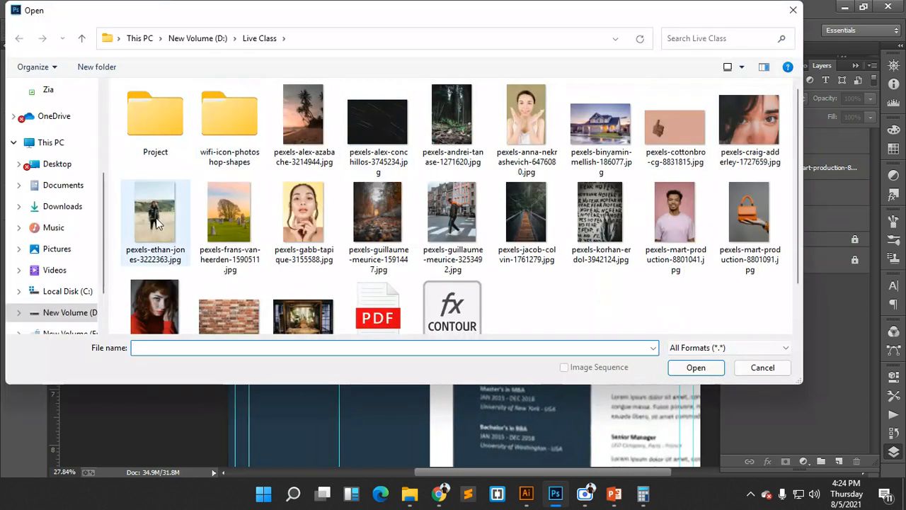
scroll(55, 208, "up", 1)
scroll(56, 205, "up", 1)
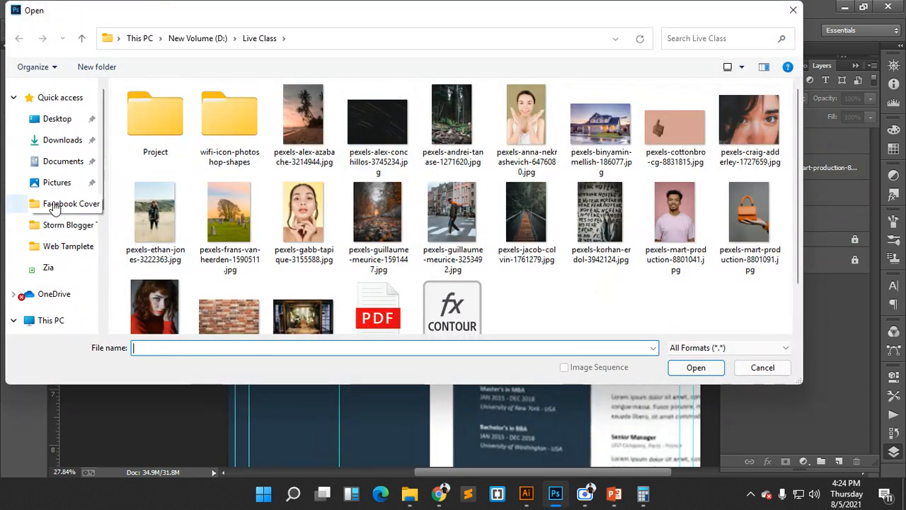
left_click(59, 141)
scroll(484, 176, "down", 2)
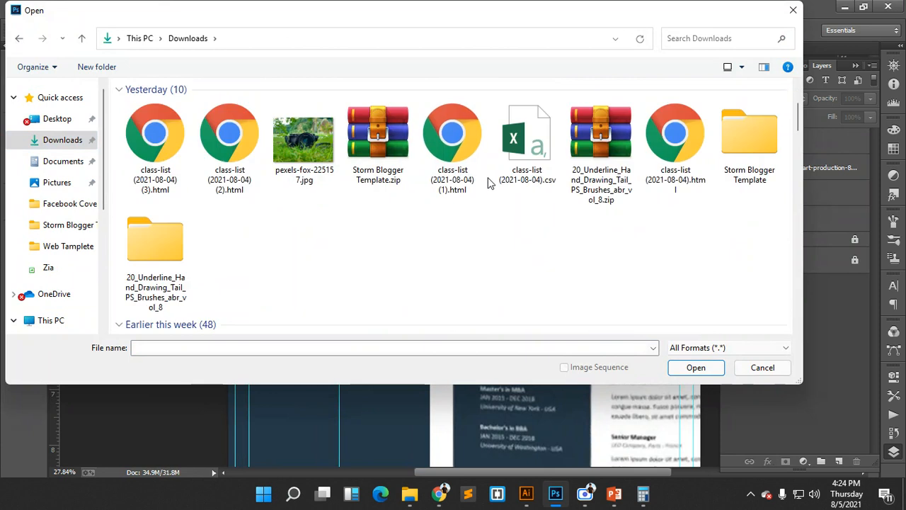
scroll(486, 243, "down", 3)
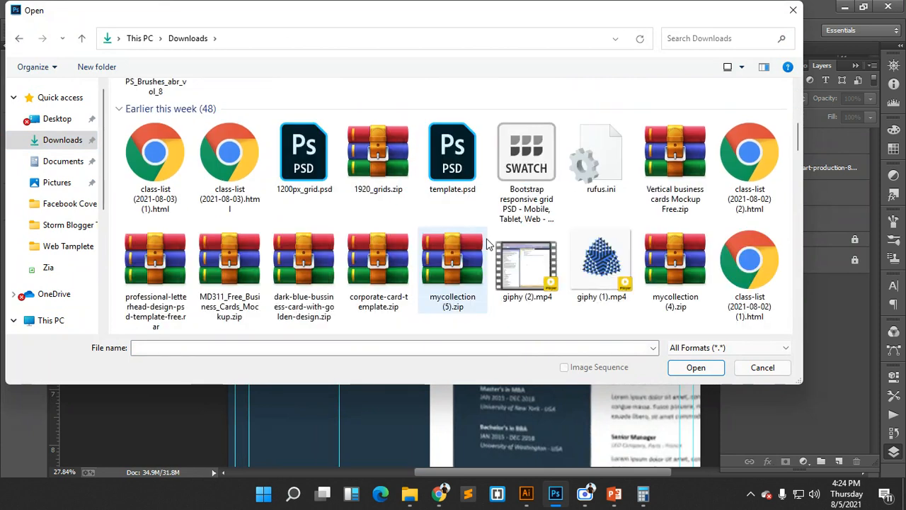
scroll(486, 243, "down", 4)
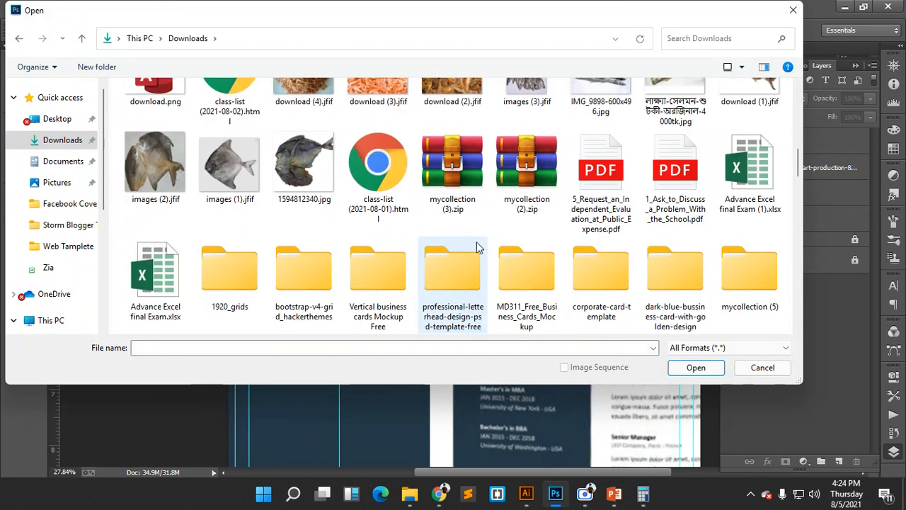
scroll(560, 254, "down", 1)
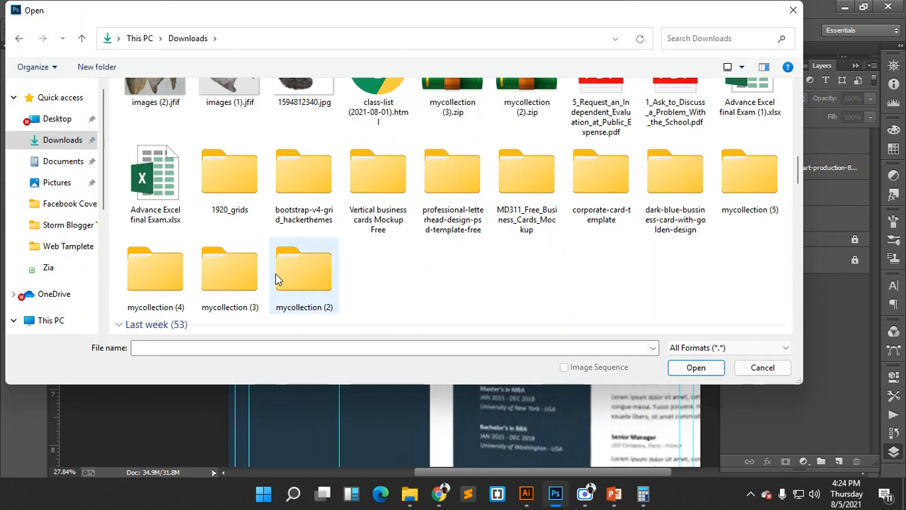
double_click(248, 278)
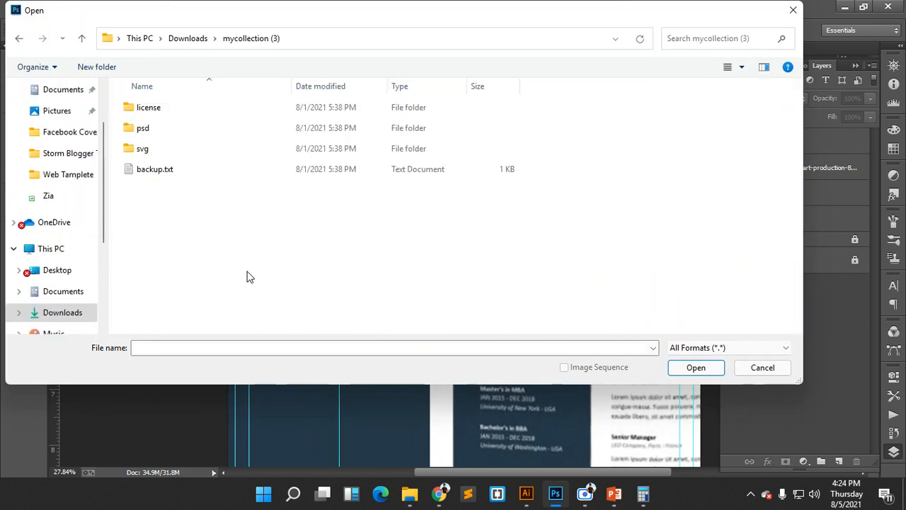
double_click(210, 132)
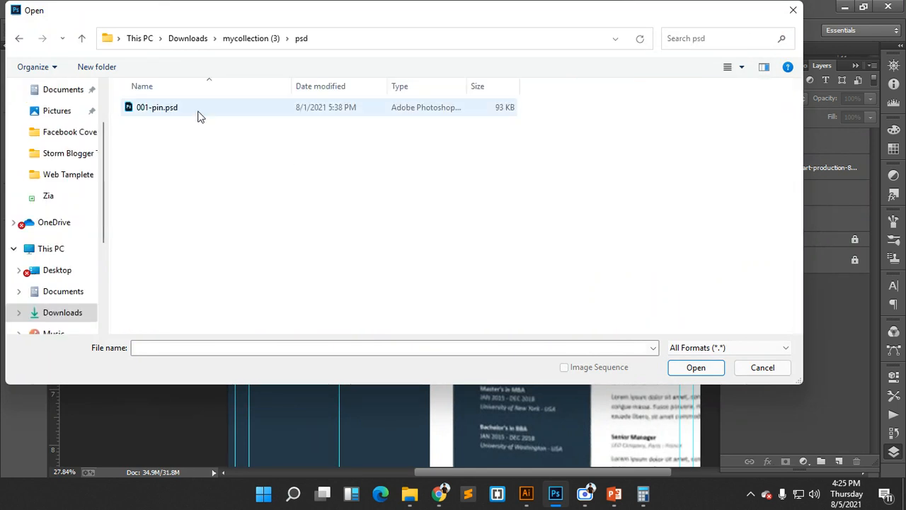
left_click(196, 111)
left_click(693, 367)
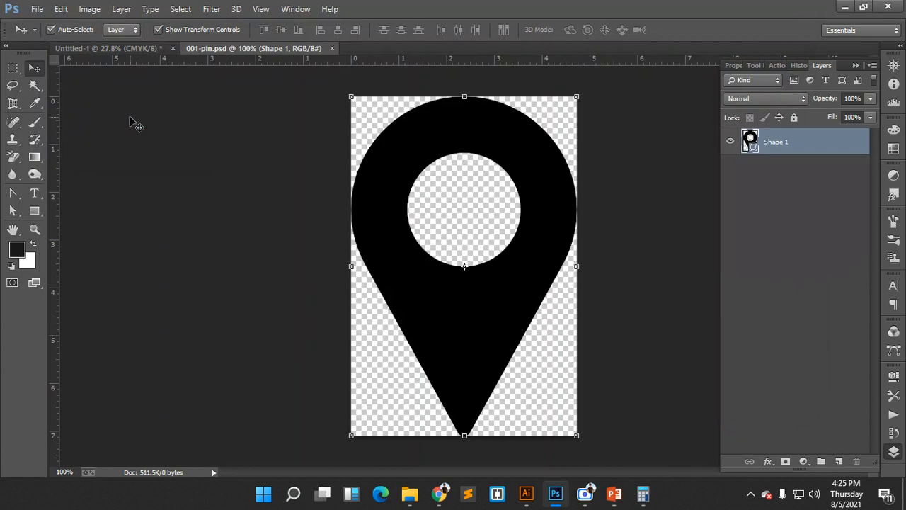
- Open 002-mail.psd and 003-phone-call.psd together from Downloads\mycollection (2)\psd
left_click(36, 8)
left_click(52, 39)
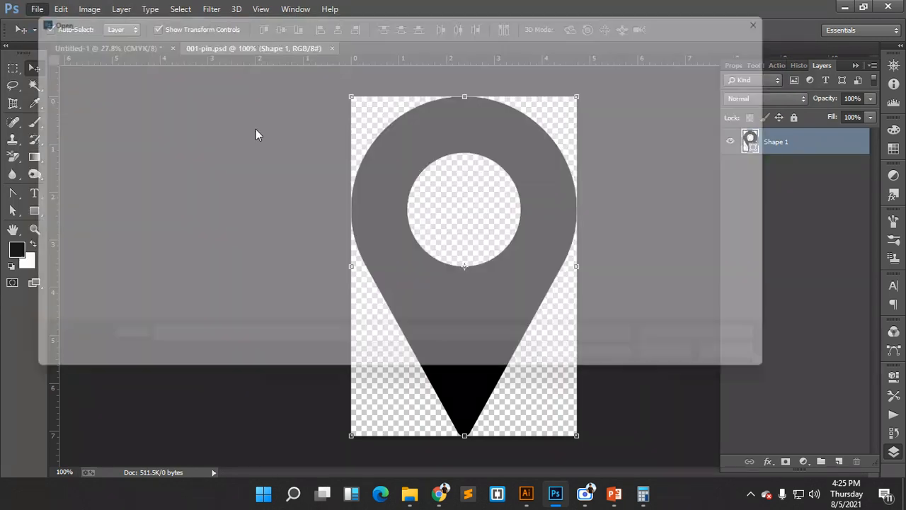
key("alt+Up")
key("alt+Up")
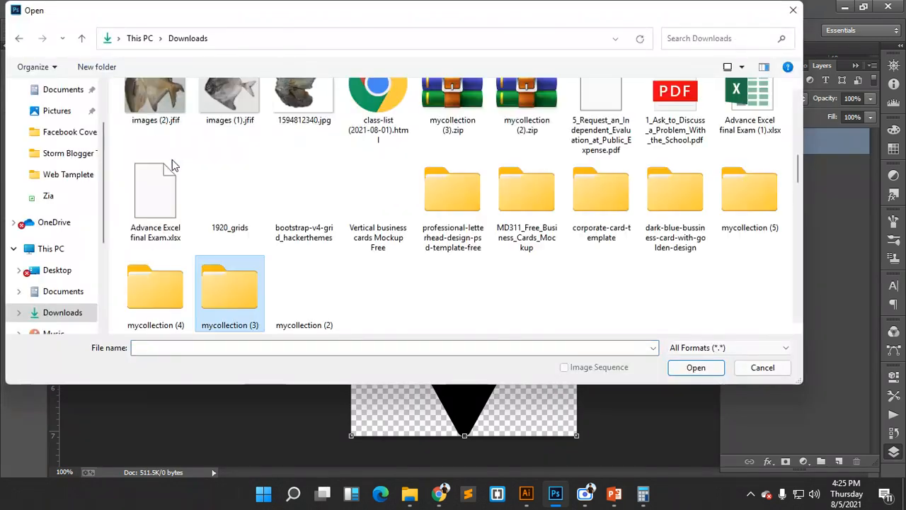
double_click(180, 289)
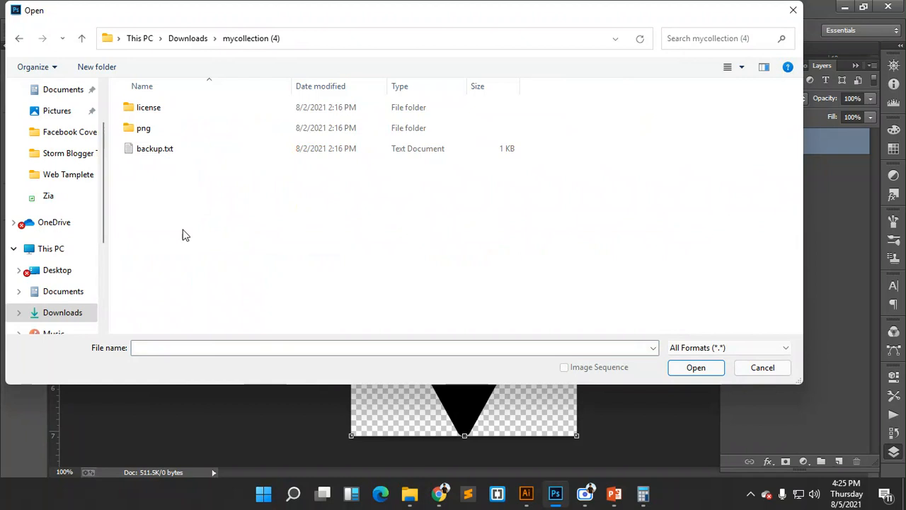
double_click(170, 131)
key("alt+Up")
key("alt+Up")
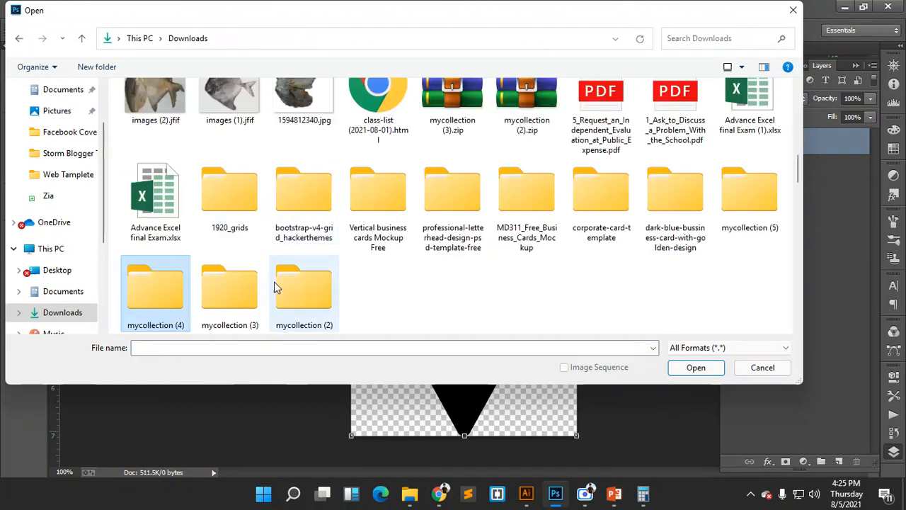
double_click(297, 287)
double_click(189, 131)
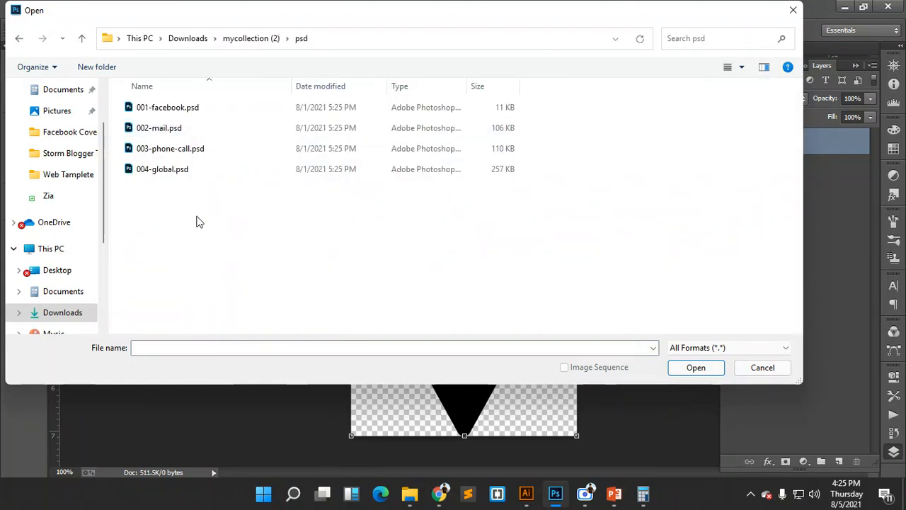
left_click(189, 135)
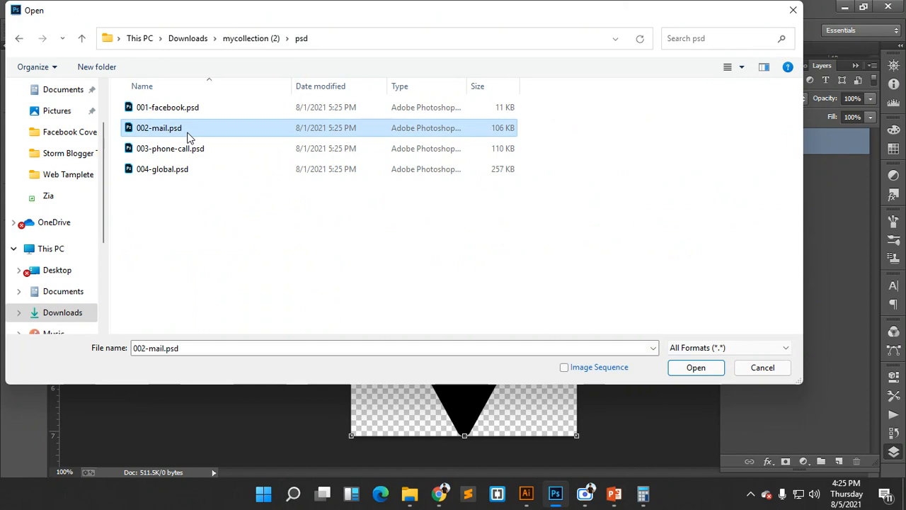
left_click(189, 149, "ctrl")
left_click(696, 367)
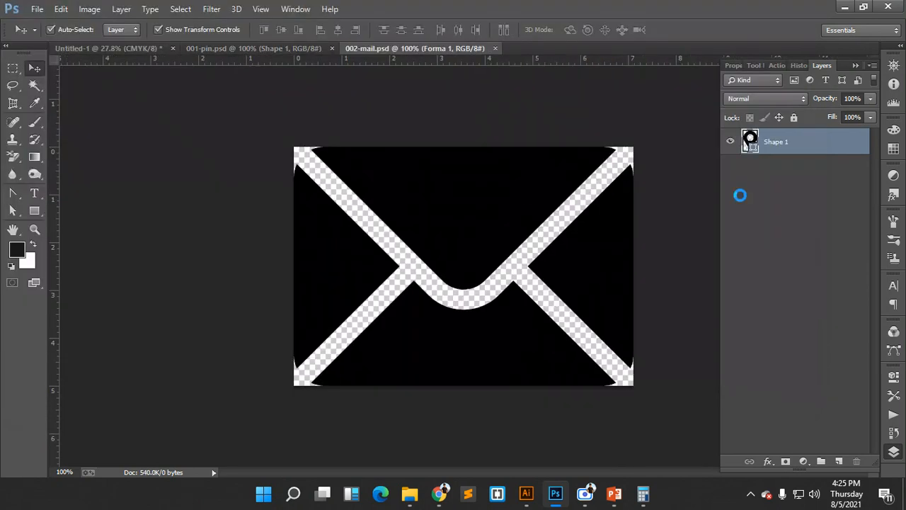
- Drag the pin and envelope icons onto the résumé sidebar and close their files
left_click(291, 48)
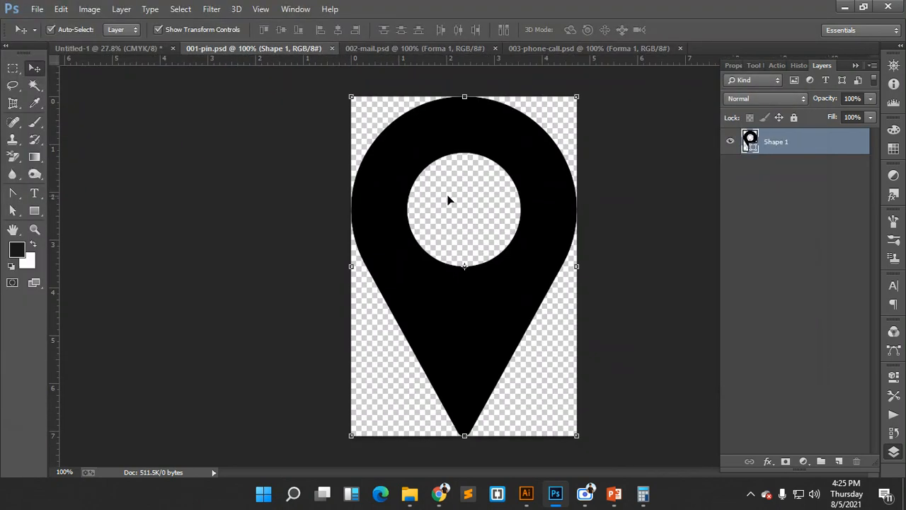
left_click_drag(434, 149, 306, 205)
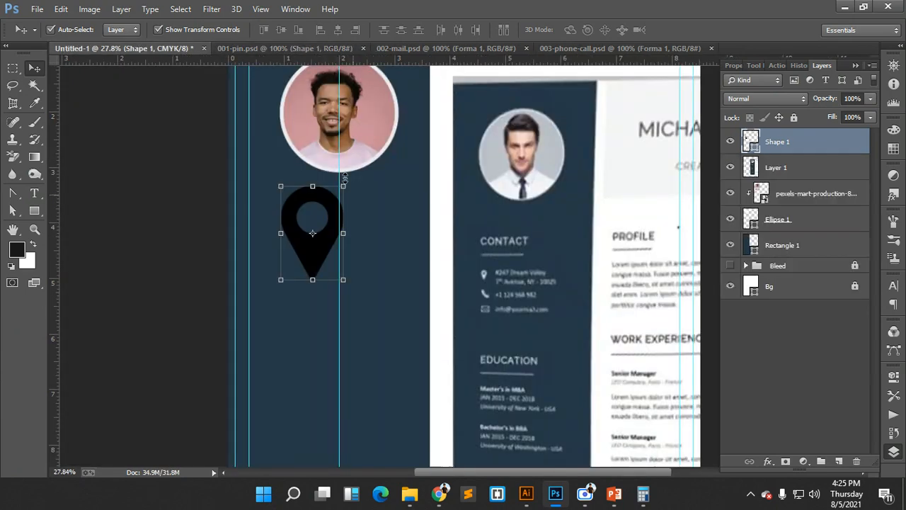
left_click(319, 47)
left_click(362, 48)
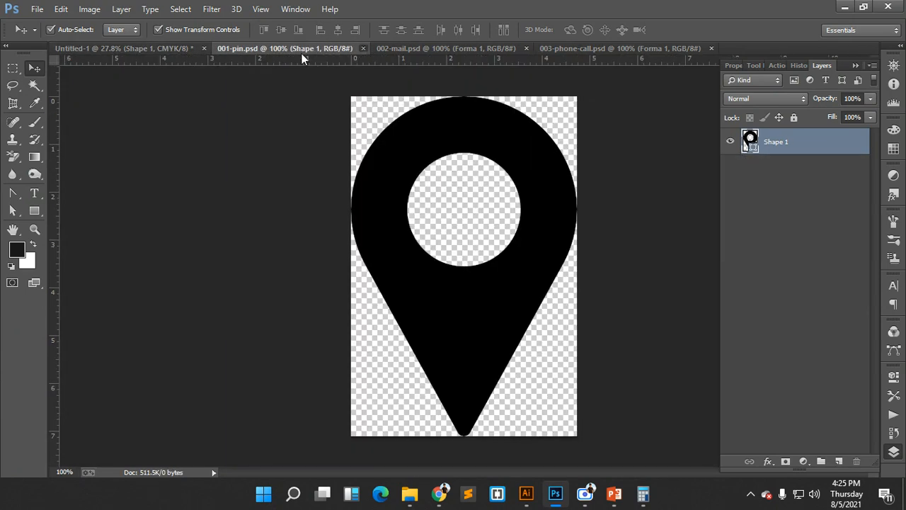
left_click(318, 50)
left_click_drag(400, 165, 306, 292)
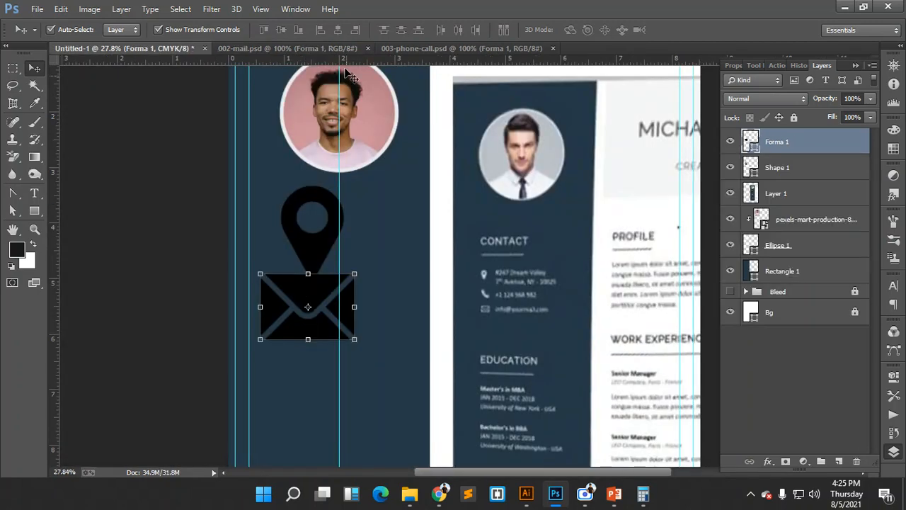
left_click(325, 48)
left_click(367, 48)
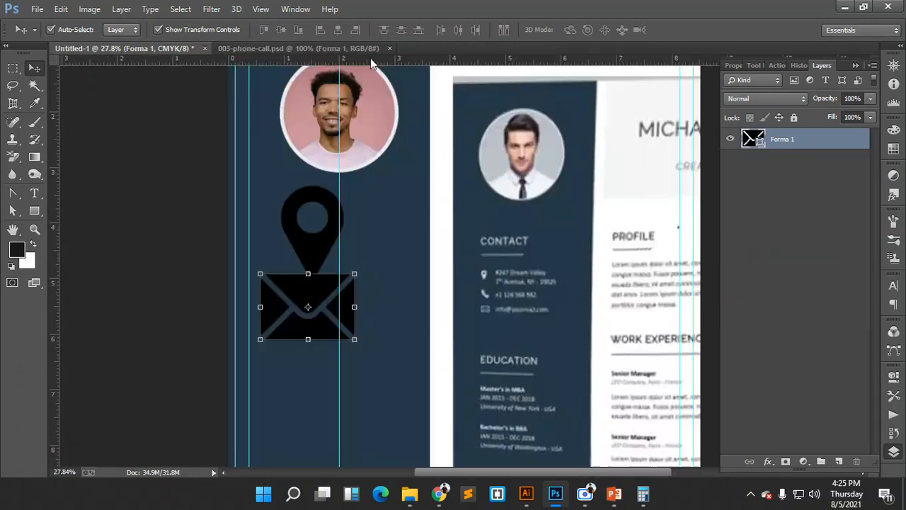
- Add the phone icon to the sidebar and arrange it with the pin and envelope
left_click(320, 50)
left_click_drag(397, 203, 315, 172)
scroll(381, 200, "down", 3)
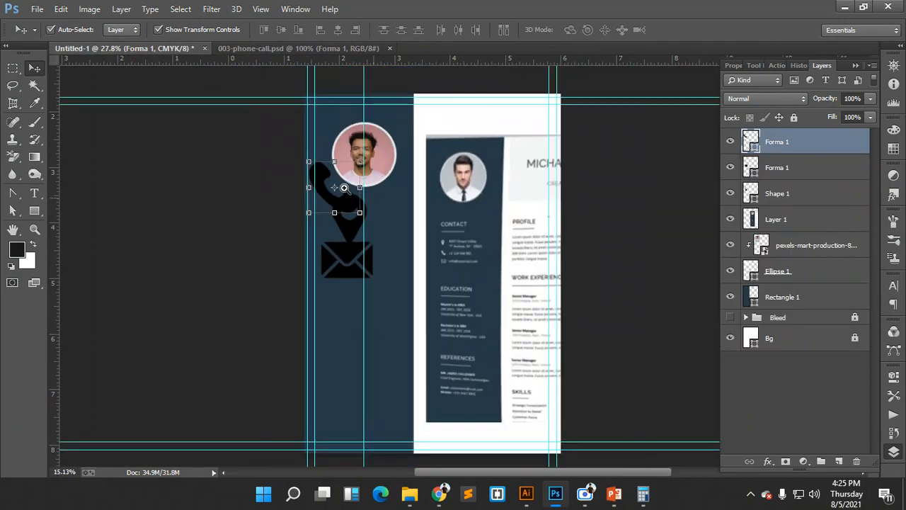
scroll(459, 221, "up", 4)
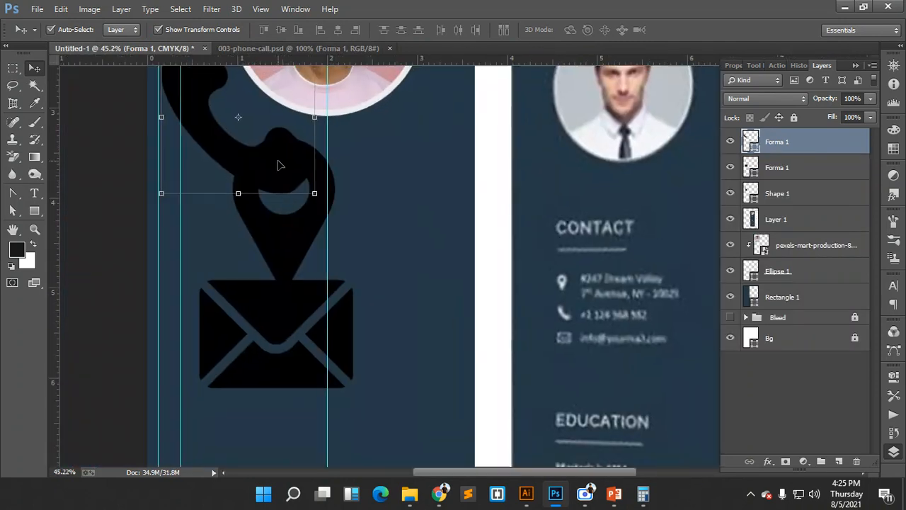
left_click_drag(279, 162, 473, 334)
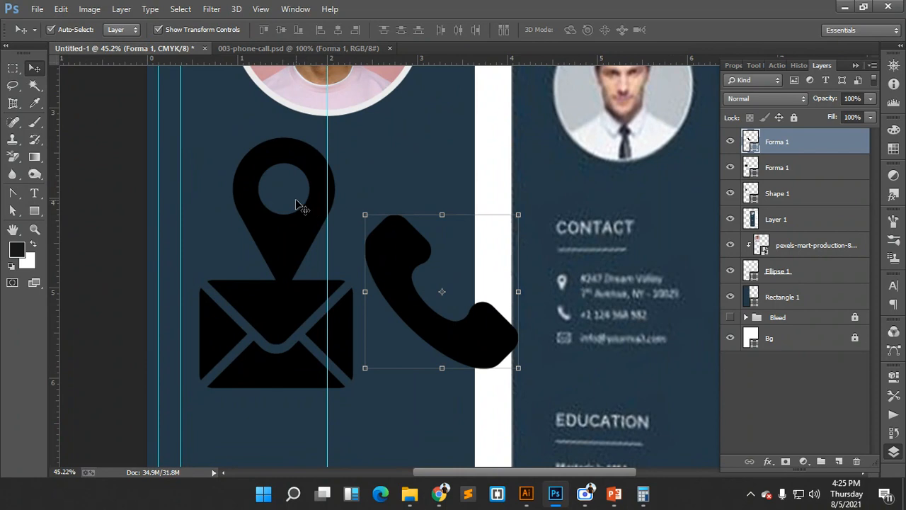
left_click_drag(298, 204, 417, 337)
- Move the reference CV image (Layer 1) down and left so its sidebar overlaps the navy column
left_click_drag(478, 232, 428, 232)
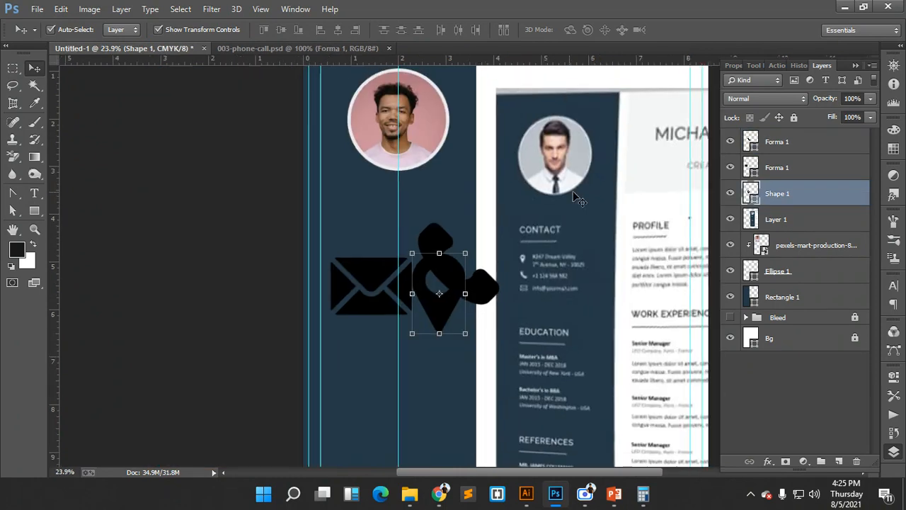
left_click_drag(578, 195, 403, 295)
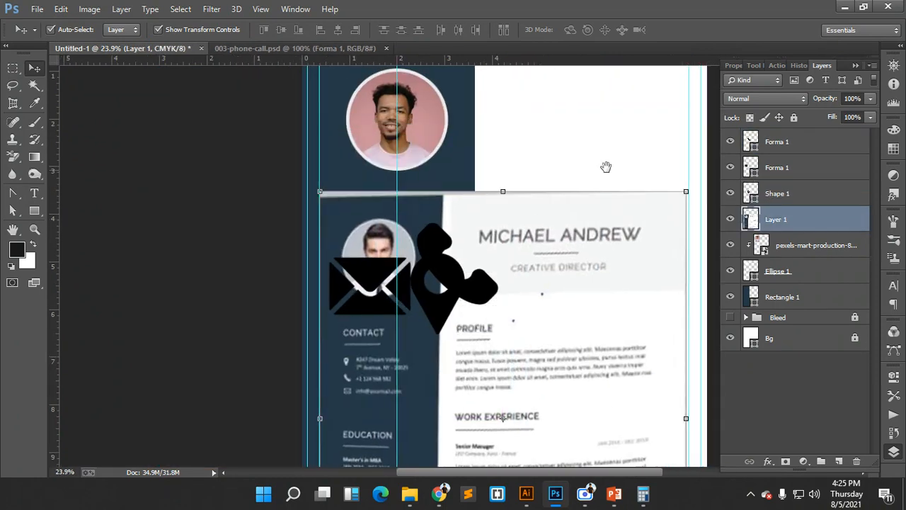
left_click_drag(615, 169, 540, 156)
left_click_drag(593, 90, 535, 159)
scroll(459, 223, "down", 2)
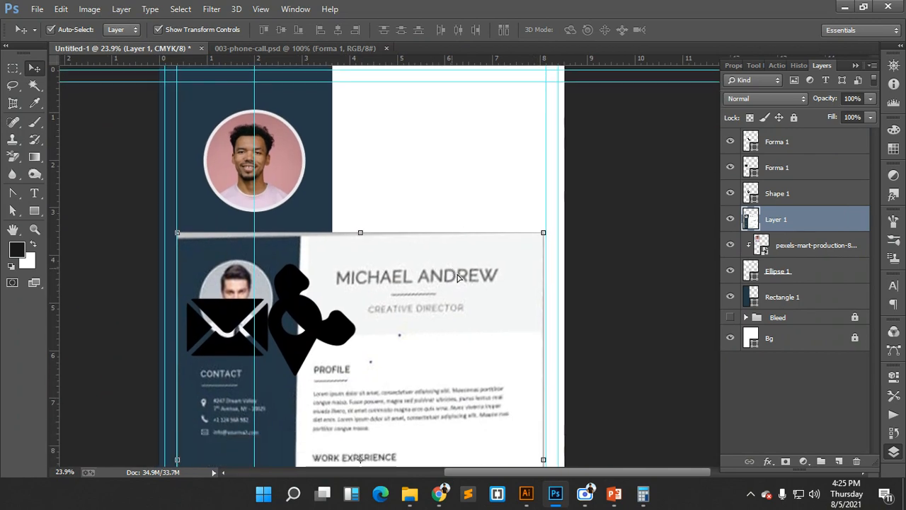
left_click_drag(406, 281, 427, 301)
scroll(516, 304, "down", 2)
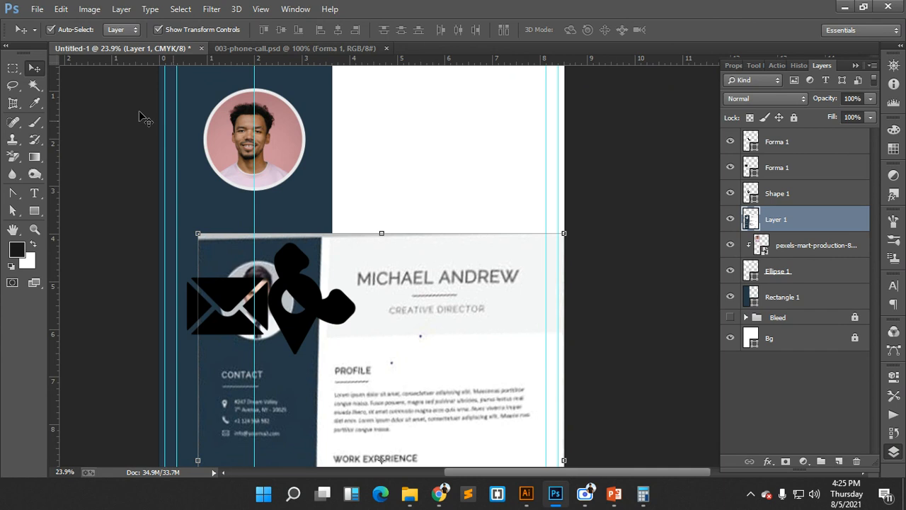
left_click(34, 210)
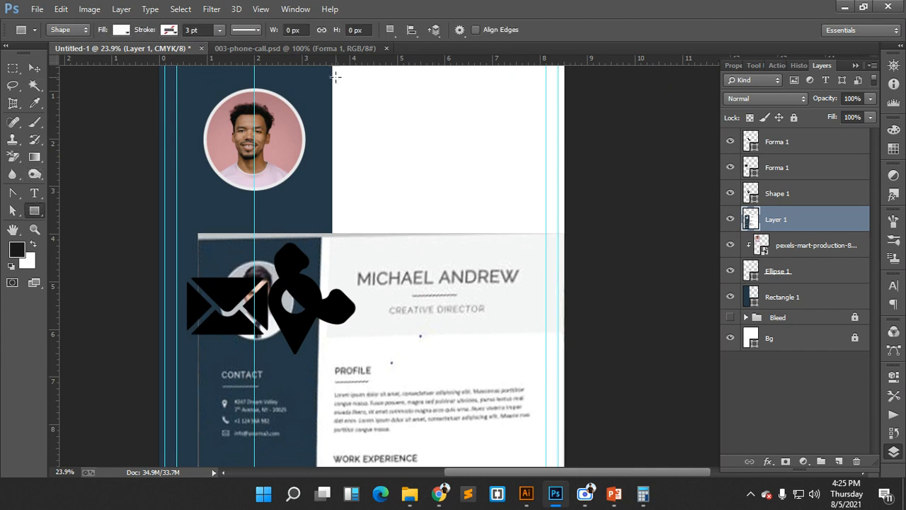
- Draw a 1486 × 971 px light-grey rectangle across the page top beside the sidebar
left_click_drag(365, 129, 351, 123)
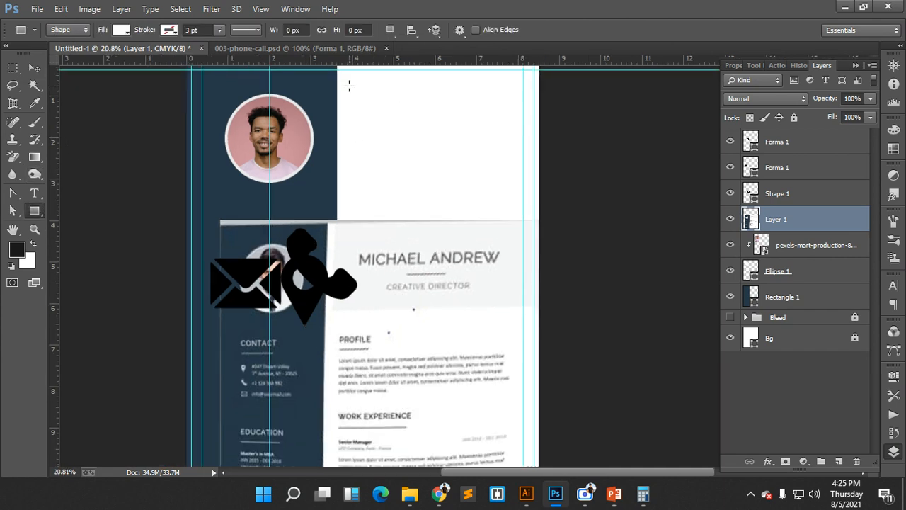
scroll(348, 86, "up", 3)
left_click_drag(337, 88, 542, 220)
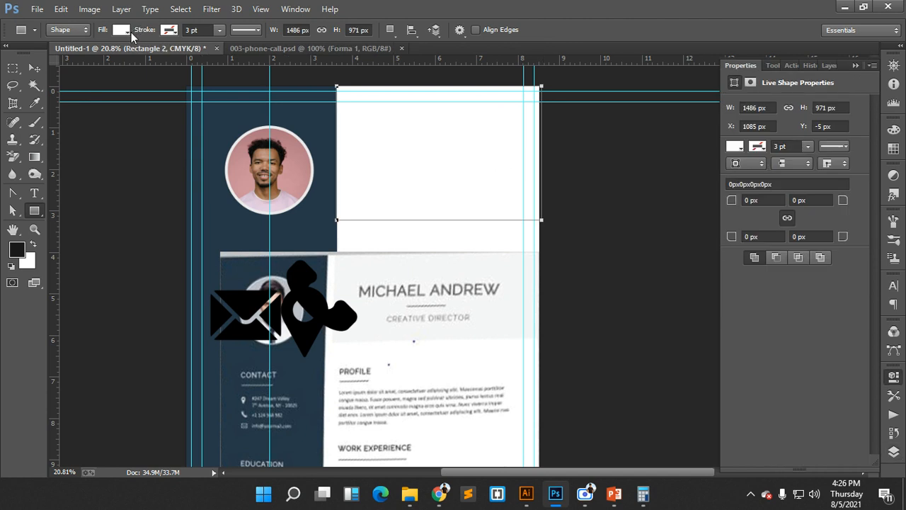
left_click(124, 31)
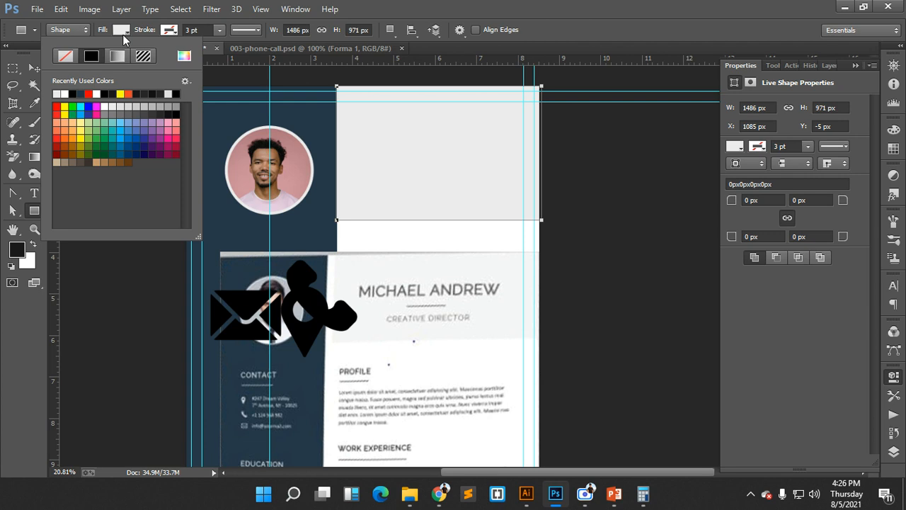
left_click(132, 34)
left_click(896, 452)
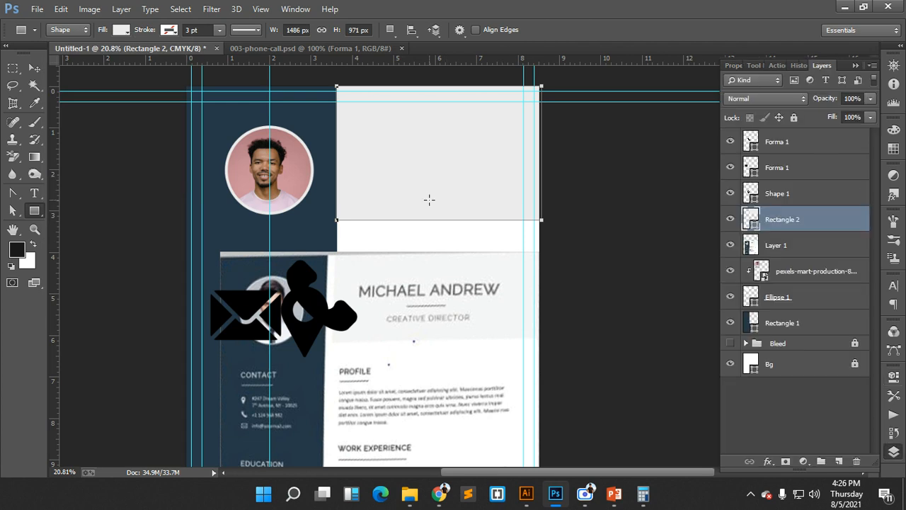
- Change the header rectangle's fill to the lighter grey f5f5f5
double_click(753, 225)
left_click(375, 308)
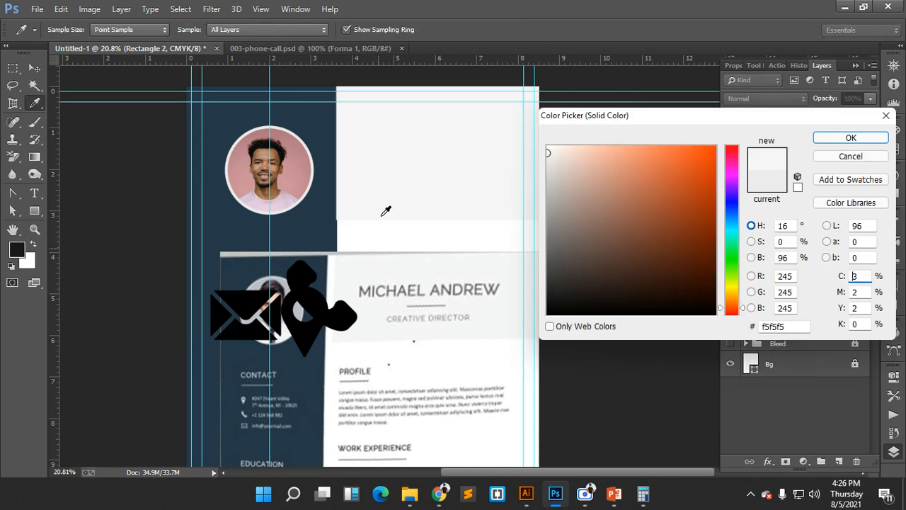
left_click(850, 139)
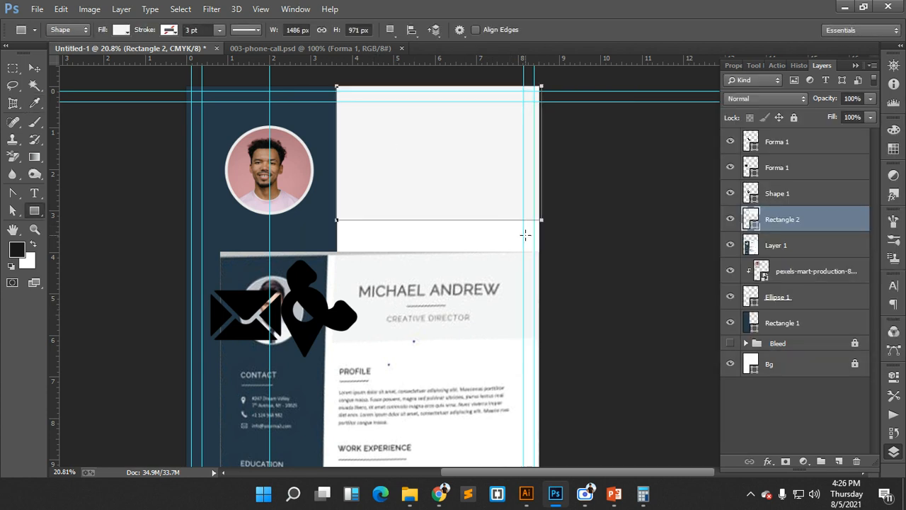
- Trim the rectangle's top and left edges slightly with Free Transform so it meets the navy sidebar
left_click(34, 68)
scroll(592, 253, "up", 5)
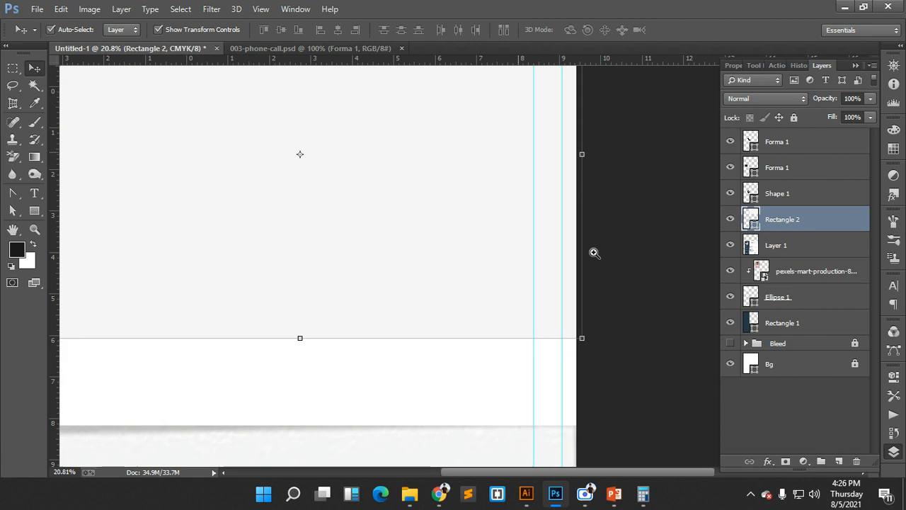
left_click_drag(607, 159, 609, 159)
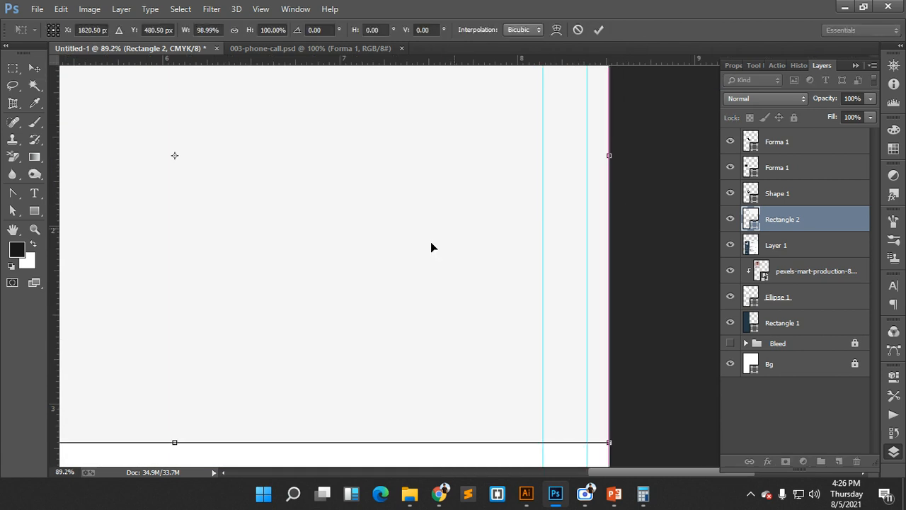
scroll(412, 281, "up", 5)
scroll(414, 282, "up", 3)
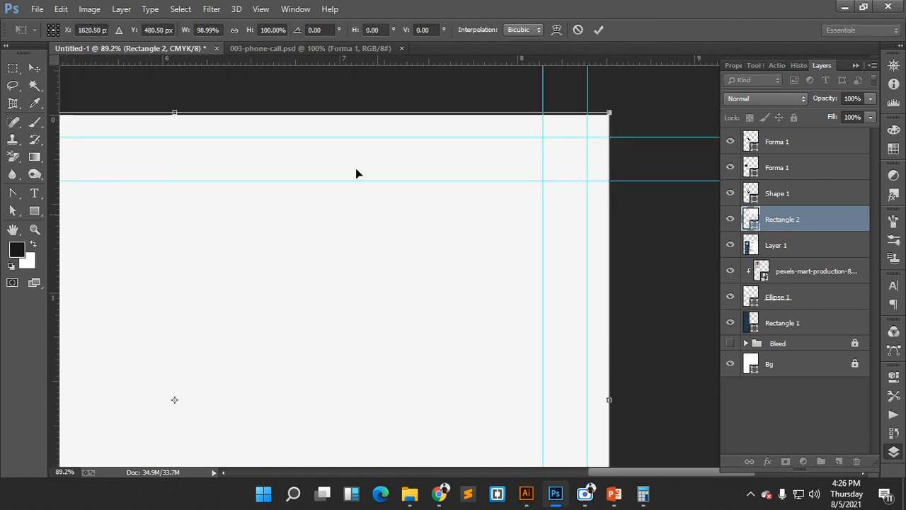
left_click_drag(175, 111, 175, 114)
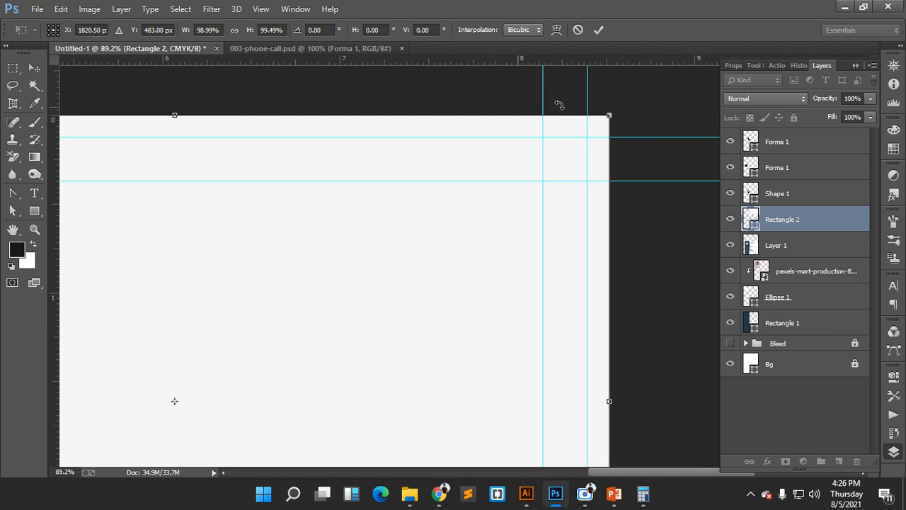
left_click_drag(277, 180, 562, 170)
left_click_drag(350, 195, 627, 188)
left_click_drag(391, 198, 428, 192)
mouse_move(333, 374)
left_mouse_down()
mouse_move(356, 373)
mouse_move(341, 370)
left_mouse_up()
left_click(598, 29)
- Pan around the layout and deselect the header rectangle
scroll(569, 184, "down", 5)
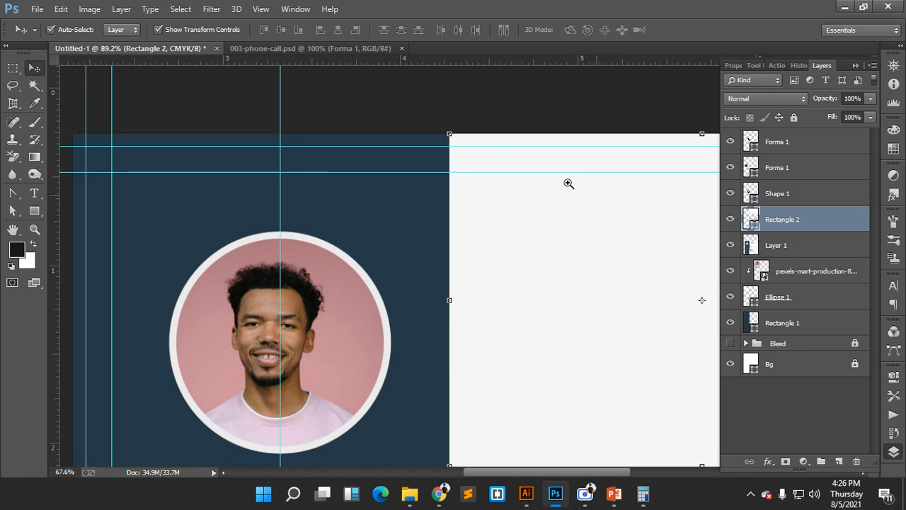
left_click_drag(621, 224, 506, 109)
scroll(572, 170, "down", 3)
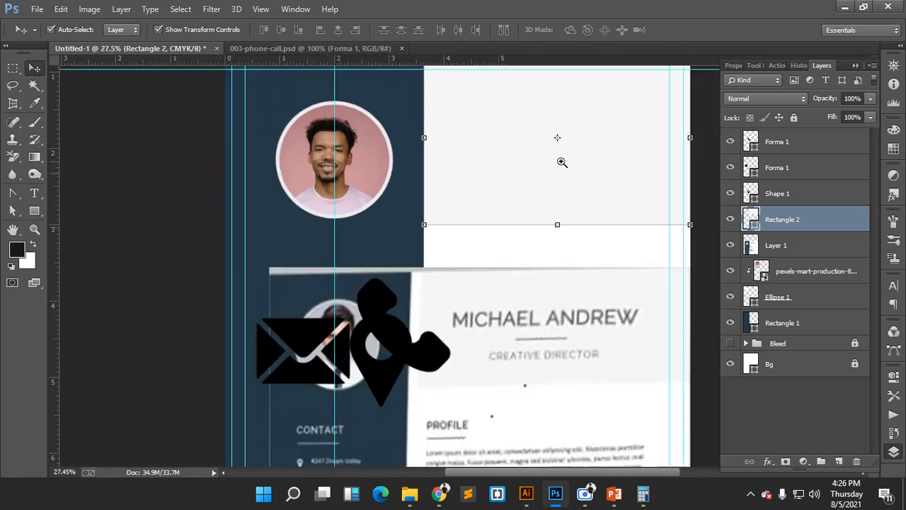
scroll(623, 190, "down", 2)
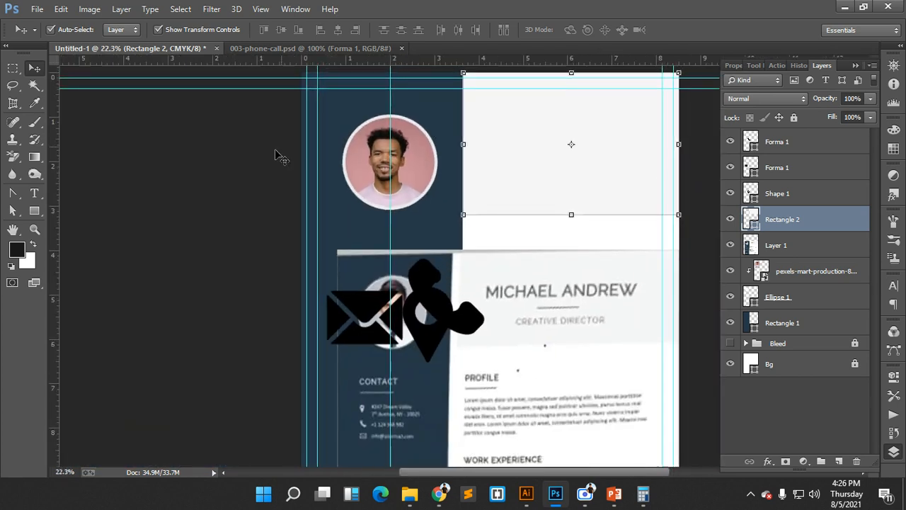
left_click(231, 164)
left_click(610, 138)
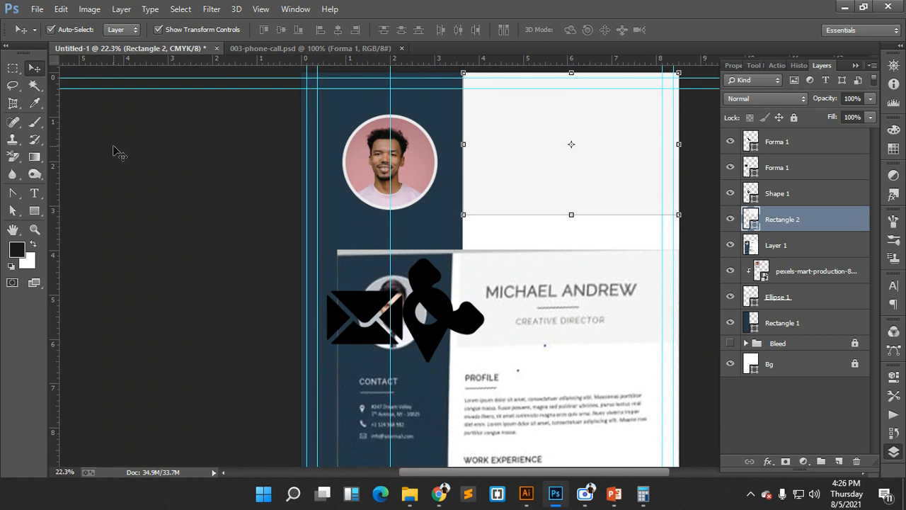
left_click(117, 152)
scroll(515, 219, "up", 1)
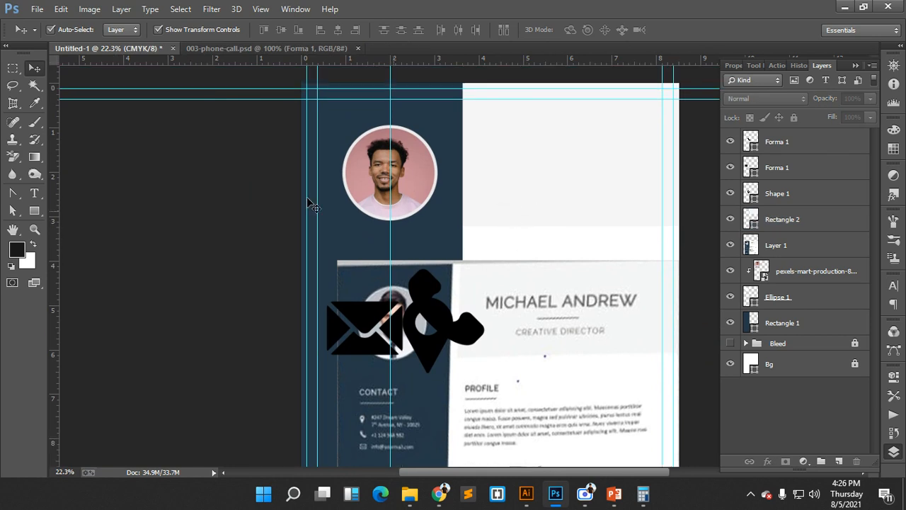
- Add the CV owner's name as a Gotham Bold 24 pt text line below the grey header
left_click(35, 193)
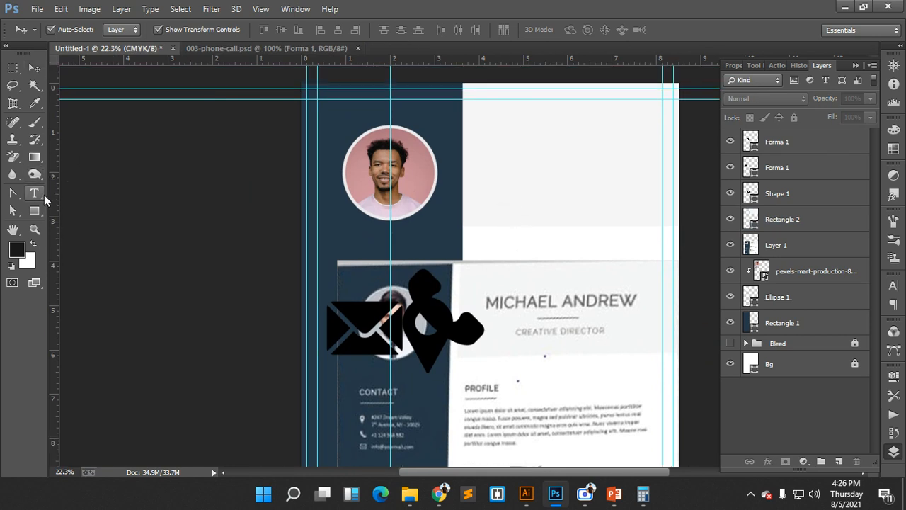
left_click(507, 244)
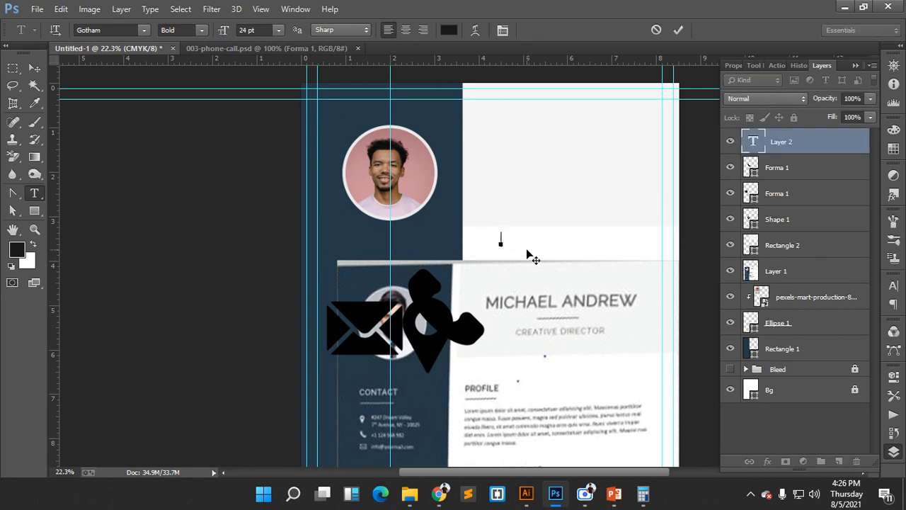
type("MIcha el Andre")
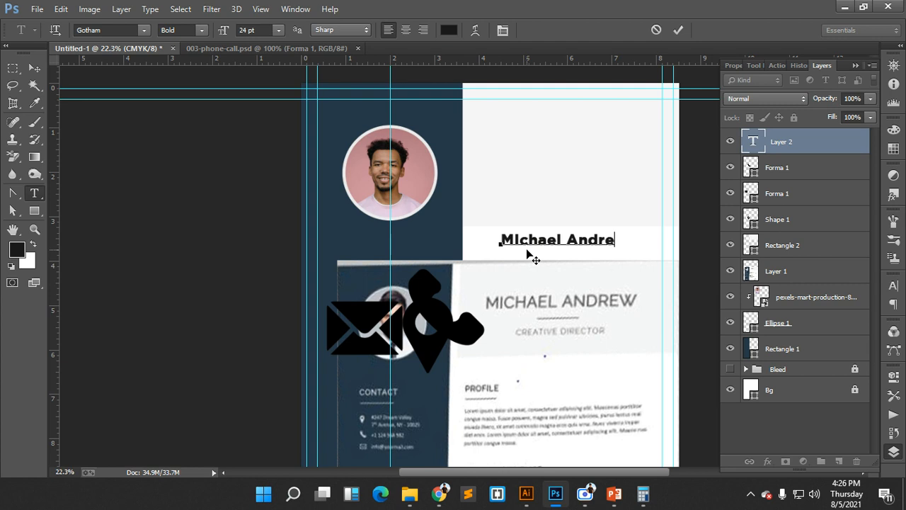
type("w")
left_click(679, 30)
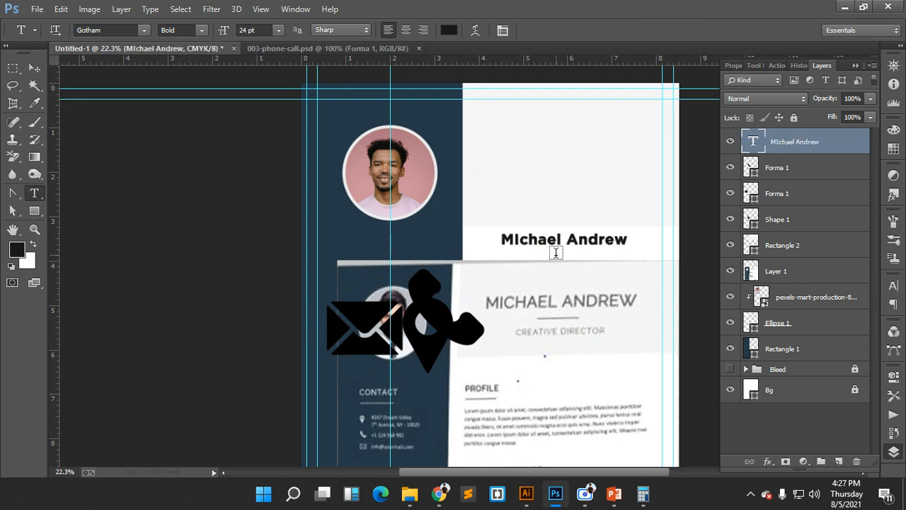
left_click(34, 67)
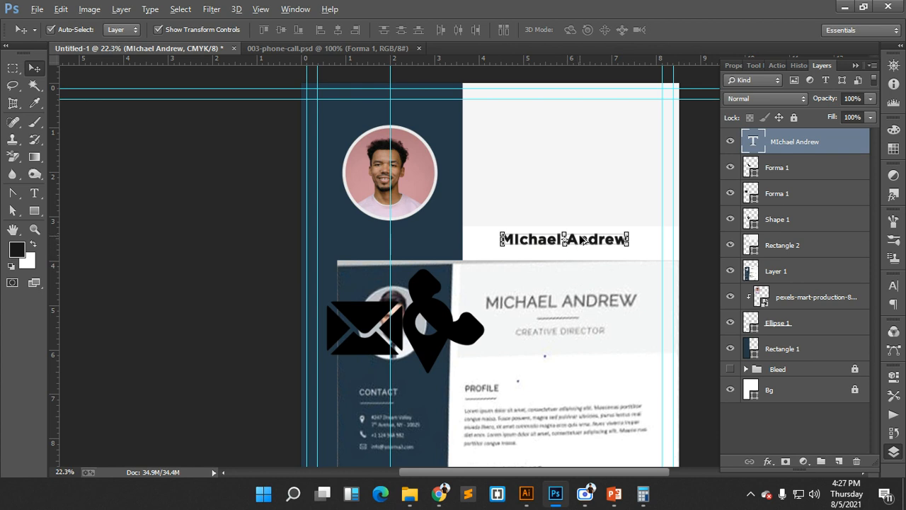
- Duplicate the name text below itself and retype the copy as 'Graphic Designer'
left_click_drag(578, 243, 578, 273)
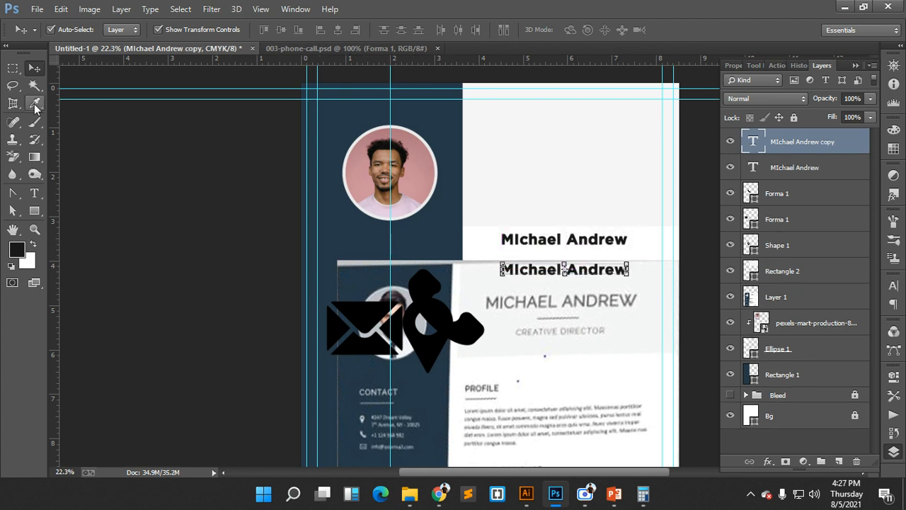
left_click(34, 193)
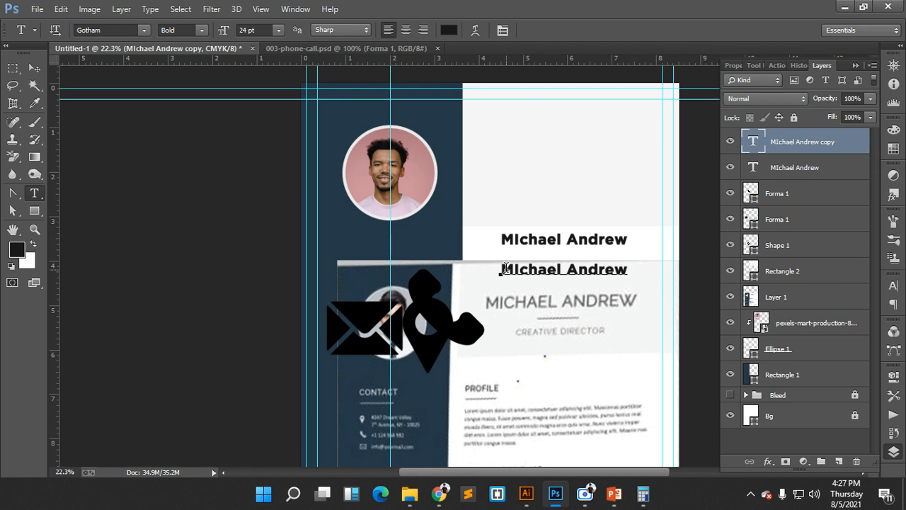
left_click_drag(503, 269, 629, 268)
type("Gr")
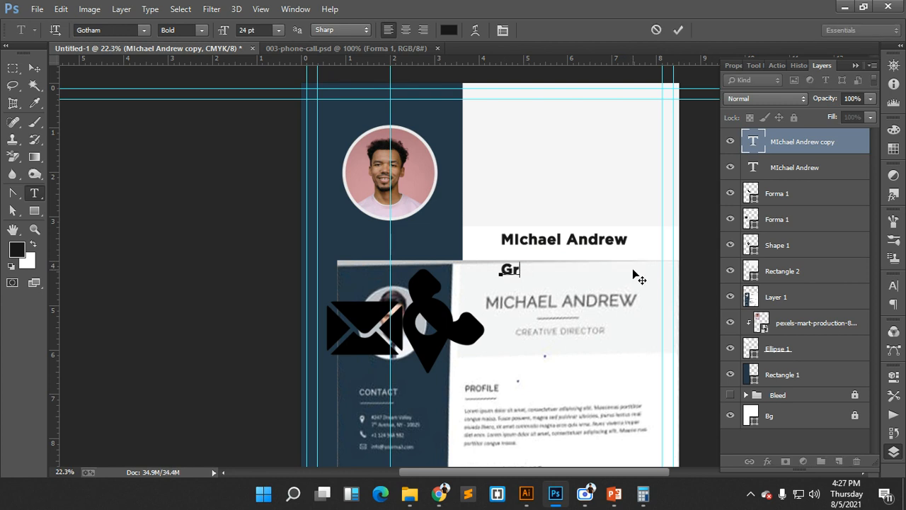
type("aphic Desig")
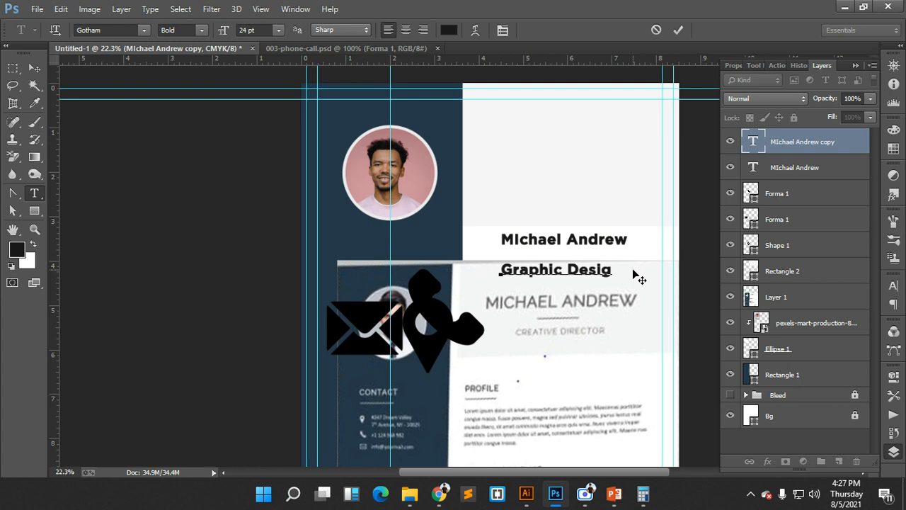
type("ner")
left_click(678, 29)
- Move the name text up into the grey header block
left_click_drag(613, 209, 522, 227)
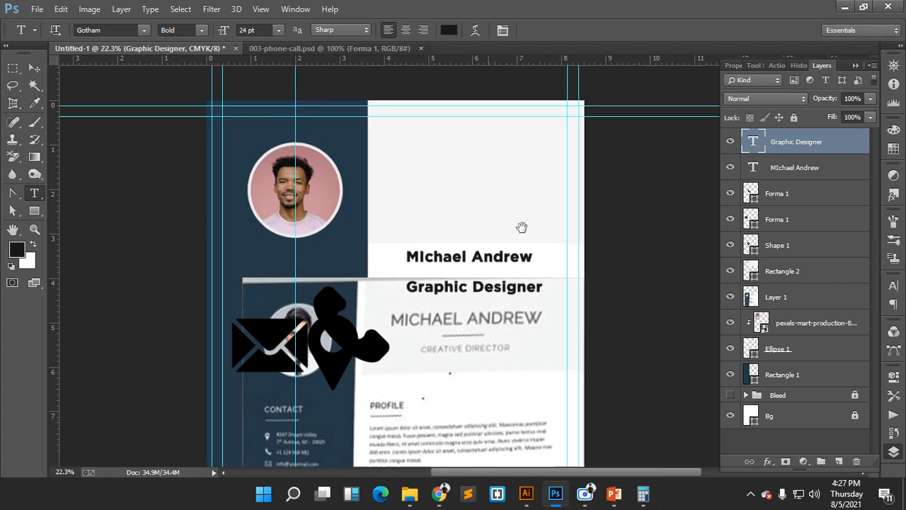
left_click(34, 68)
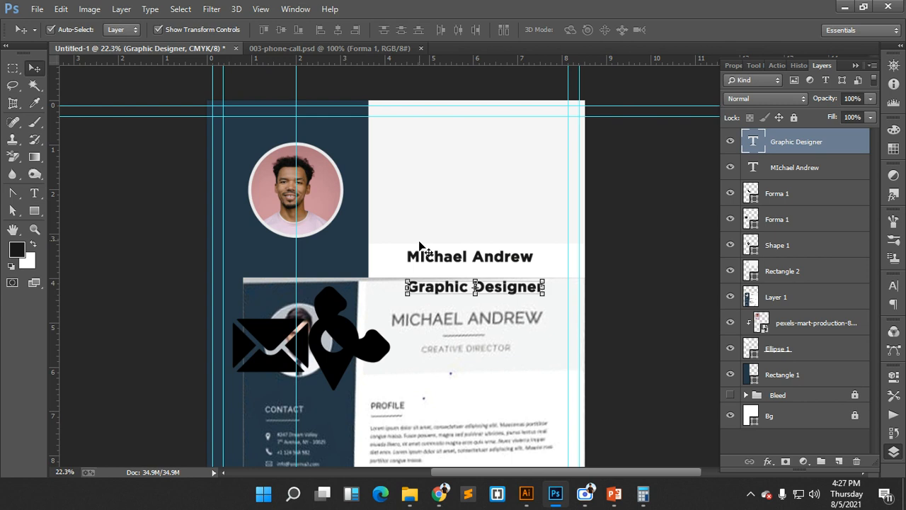
left_click(443, 260)
left_click_drag(444, 260, 446, 171)
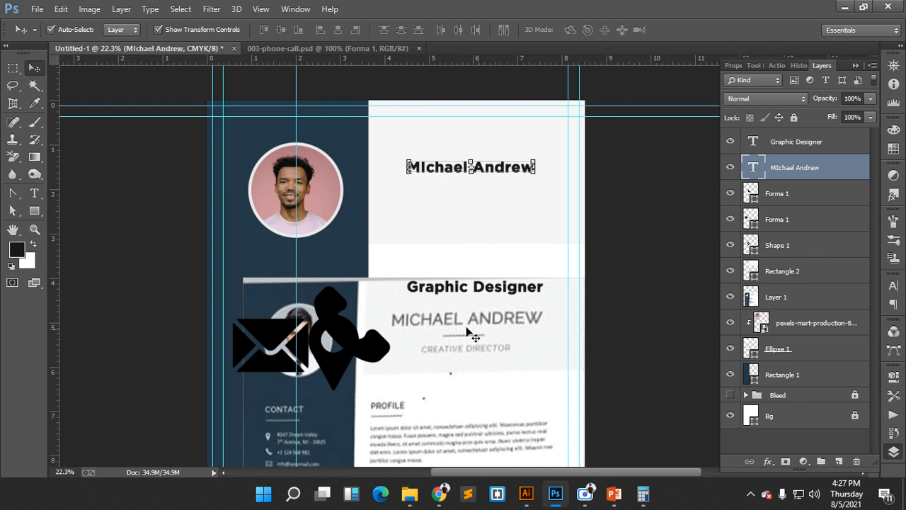
- Set the name heading to Gotham Book weight with All Caps enabled
left_click(893, 287)
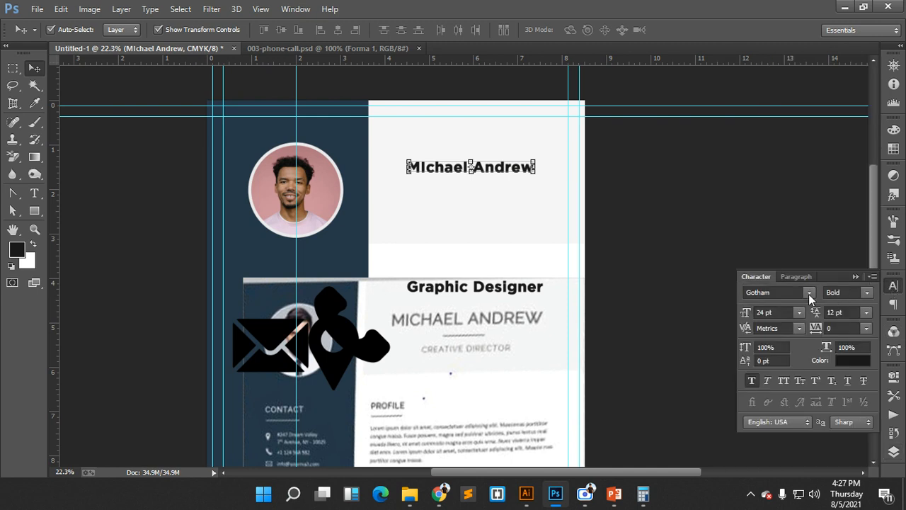
left_click(868, 294)
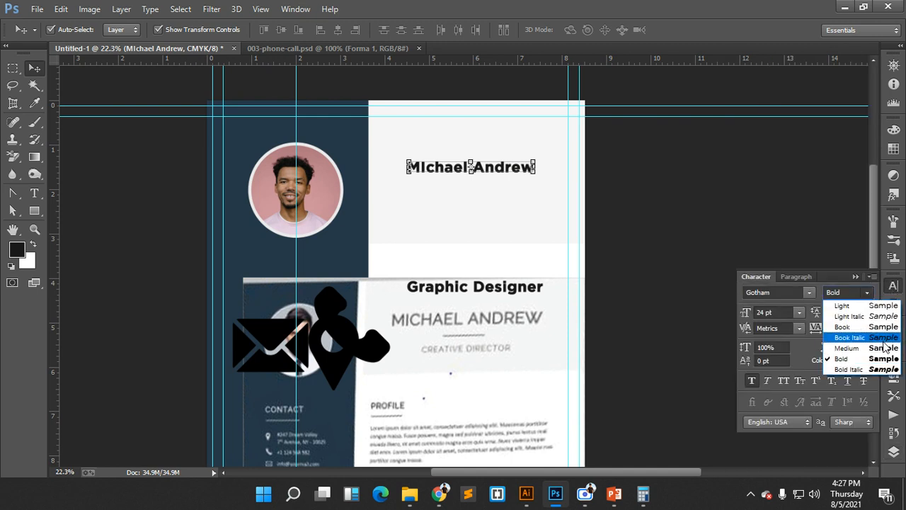
left_click(847, 347)
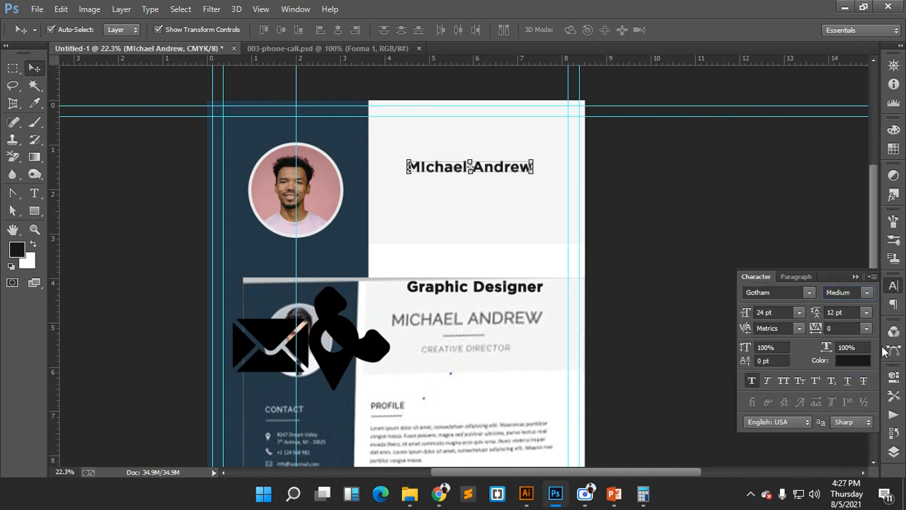
left_click(784, 381)
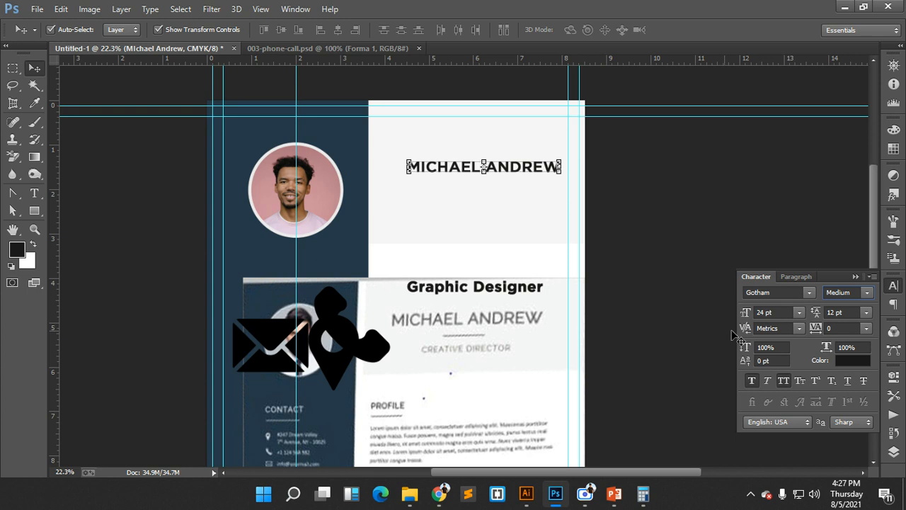
left_click(865, 294)
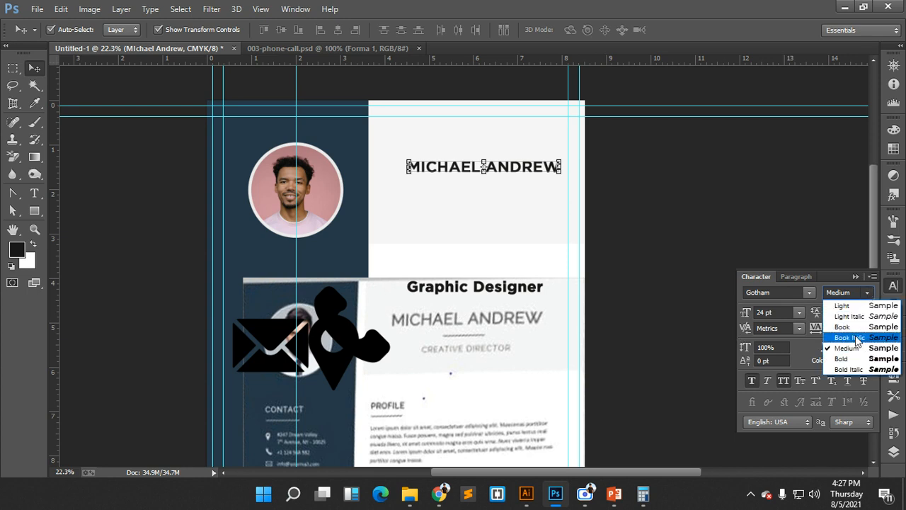
left_click(856, 328)
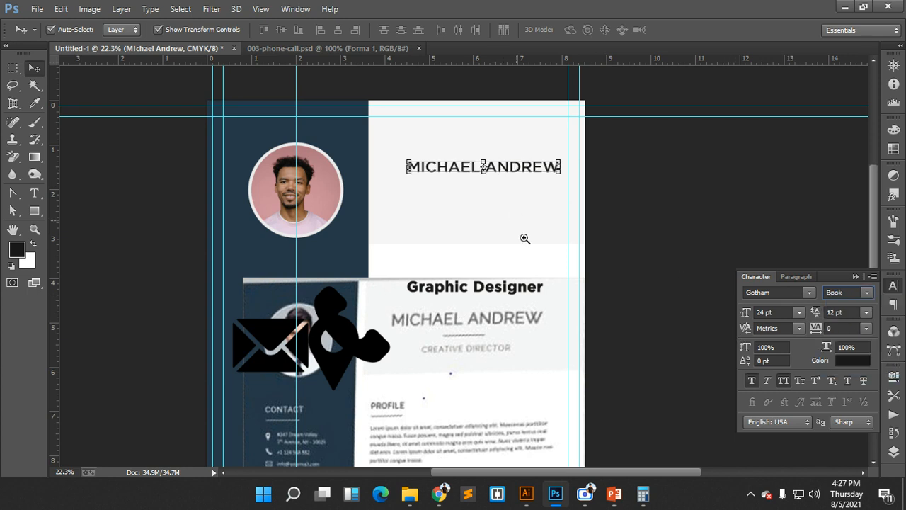
left_click_drag(484, 337, 535, 360)
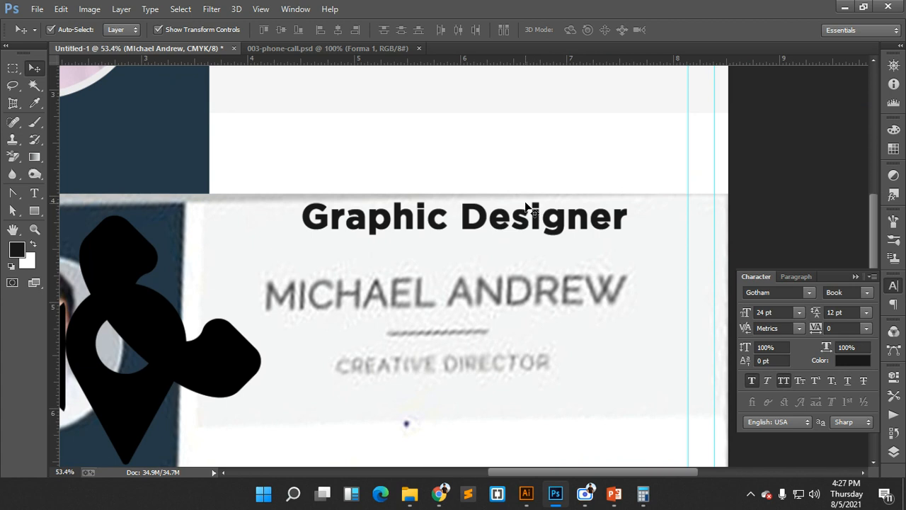
left_click_drag(537, 124, 555, 262)
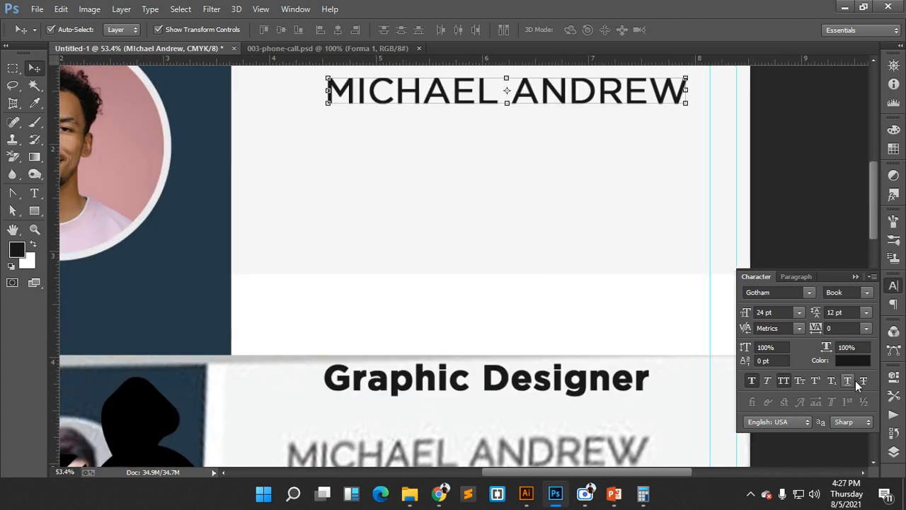
- Colour the name dark grey 565555, sampled from the reference name text and darkened
left_click(857, 361)
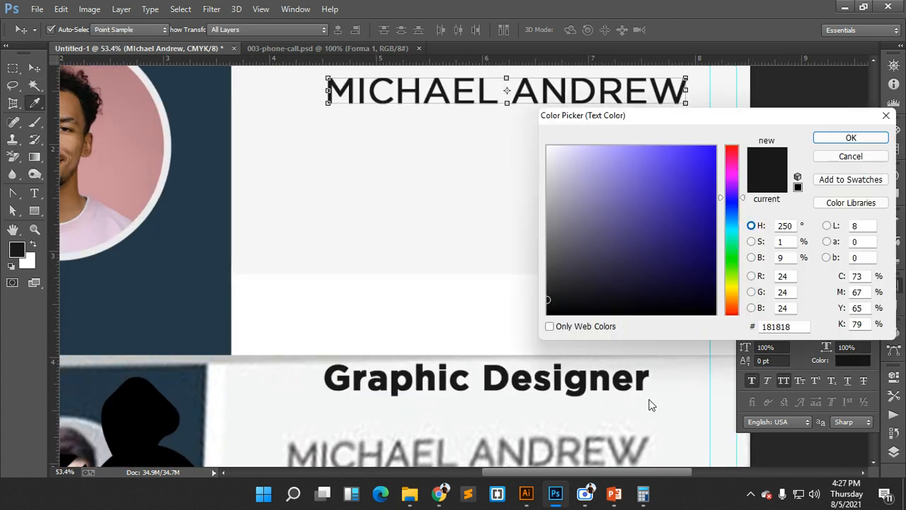
left_click(535, 443)
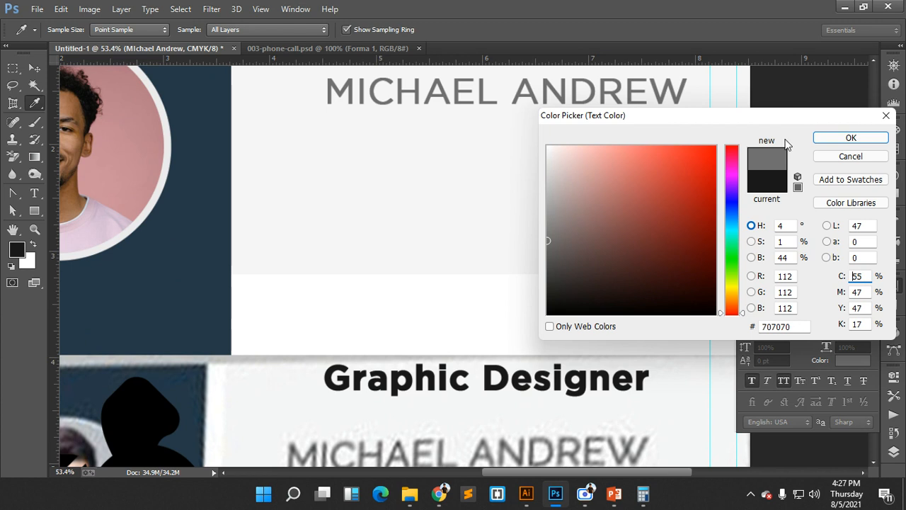
left_click_drag(547, 240, 549, 257)
left_click(873, 138)
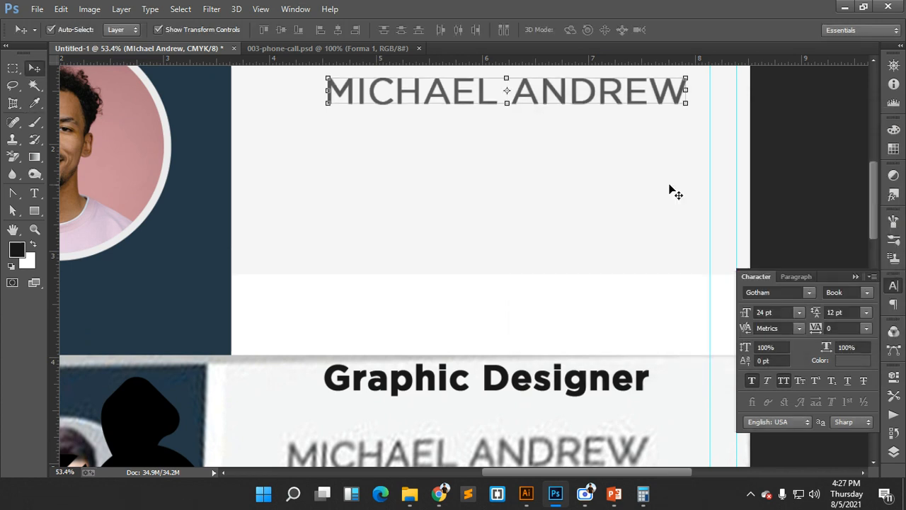
- Try name sizes of 43, 36 and 30 pt while shifting the heading across the panel
scroll(669, 189, "down", 5)
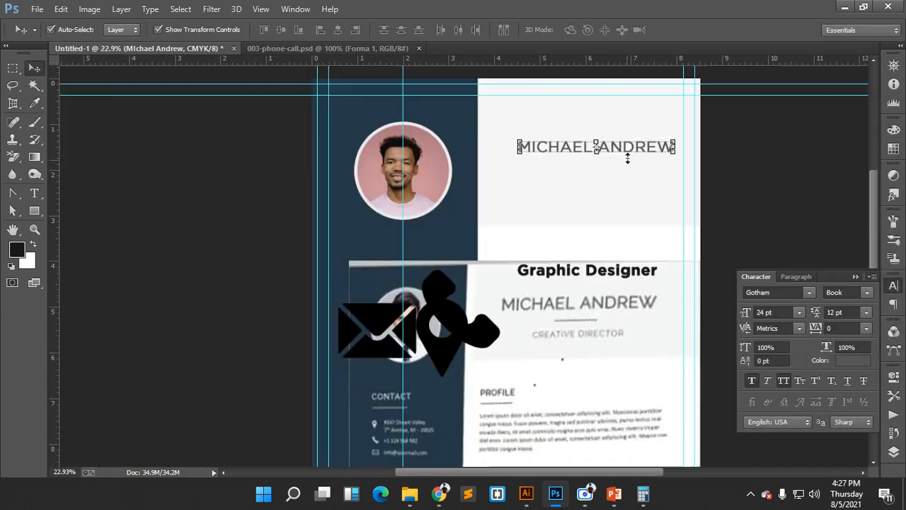
double_click(763, 312)
type("43")
key("Return")
left_click_drag(623, 147, 579, 144)
left_click(799, 312)
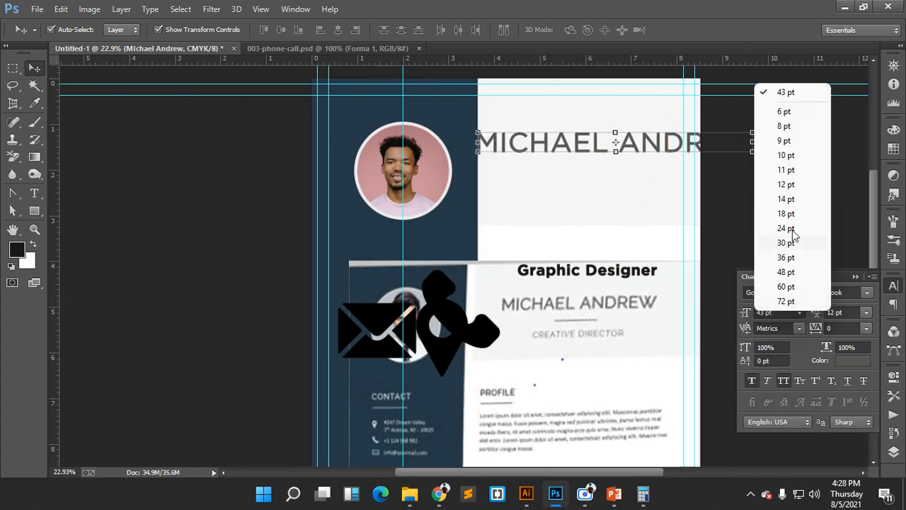
left_click(787, 258)
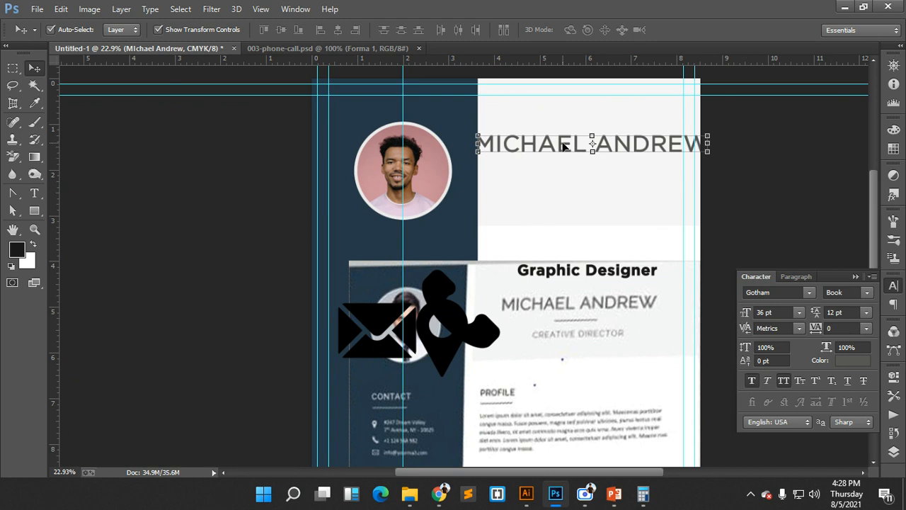
left_click(799, 312)
left_click(792, 247)
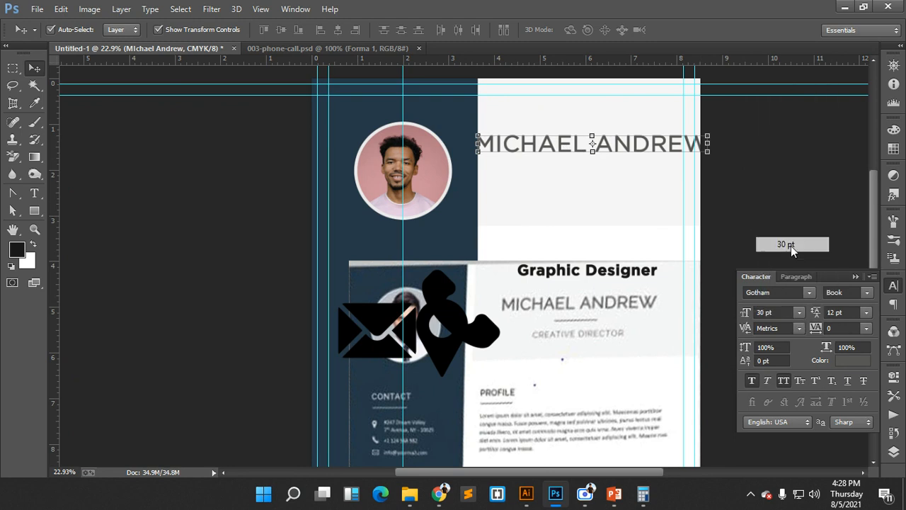
left_click_drag(554, 147, 557, 146)
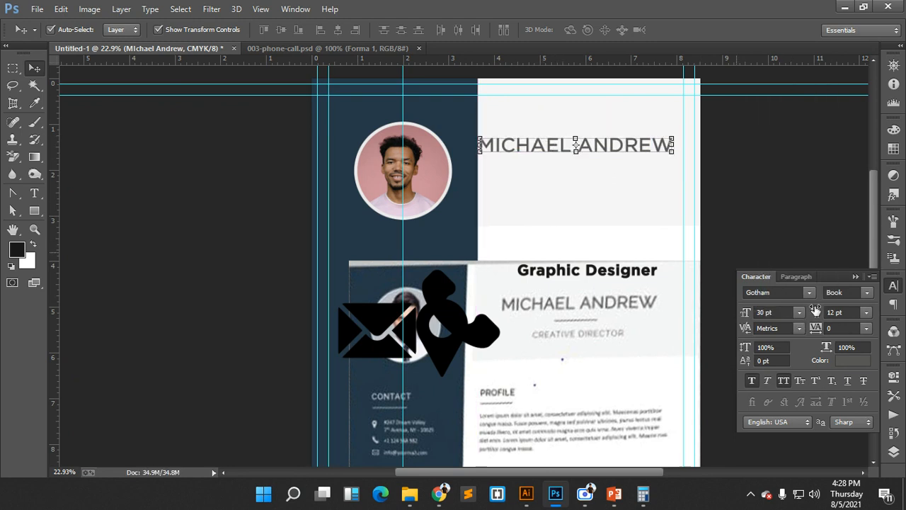
- Settle the name at 27 pt and move it right within the light panel
left_click(798, 312)
left_click(786, 230)
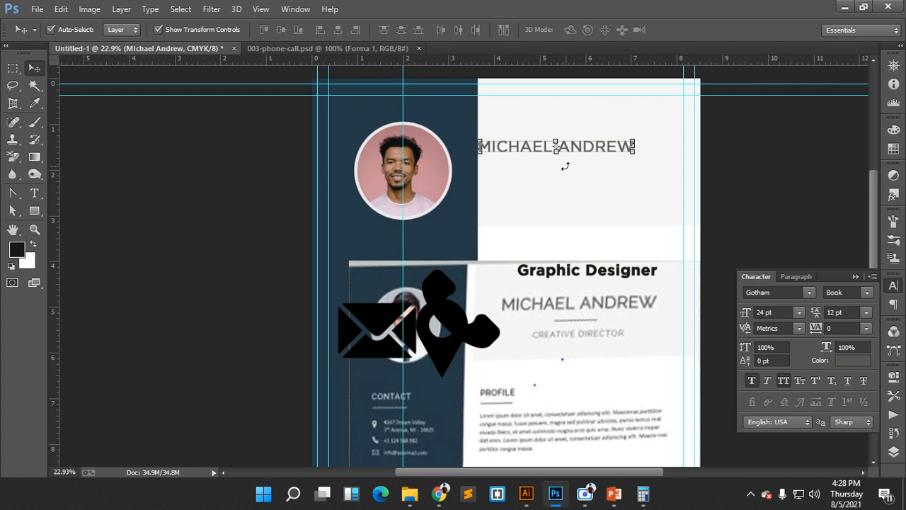
left_click(752, 312)
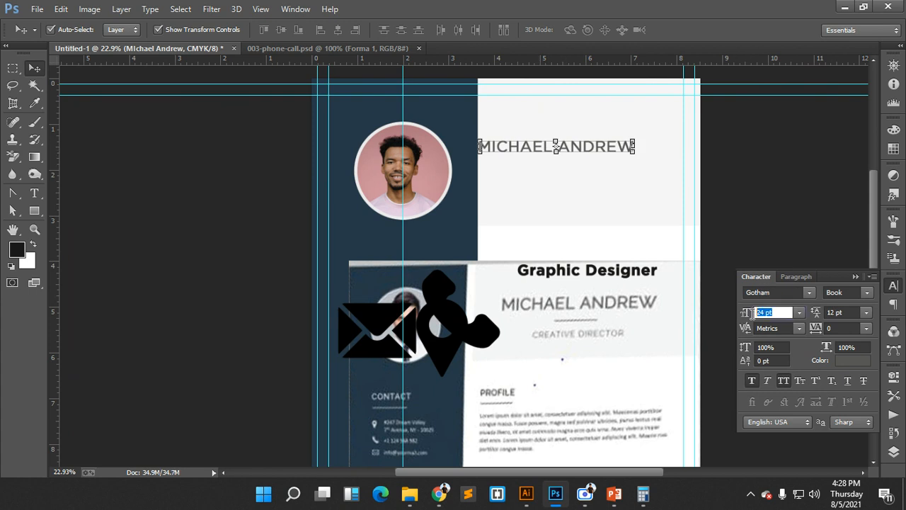
left_click(798, 314)
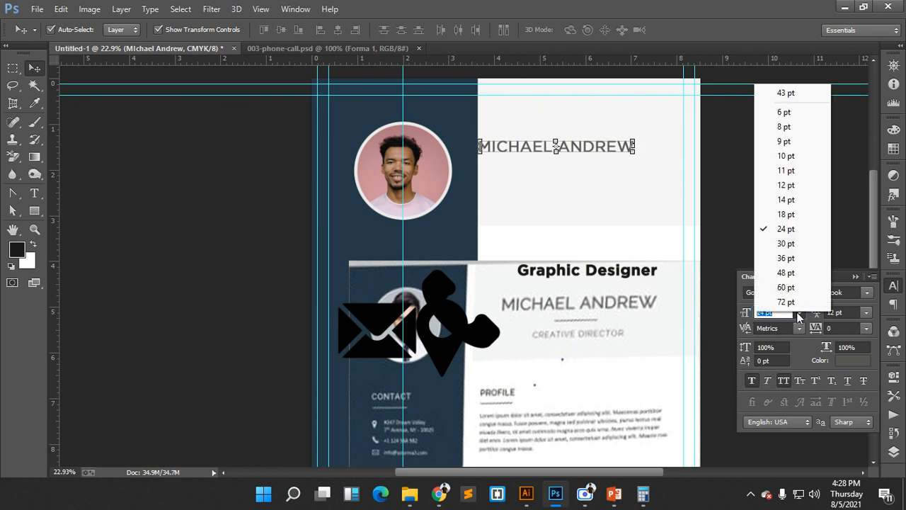
left_click(798, 315)
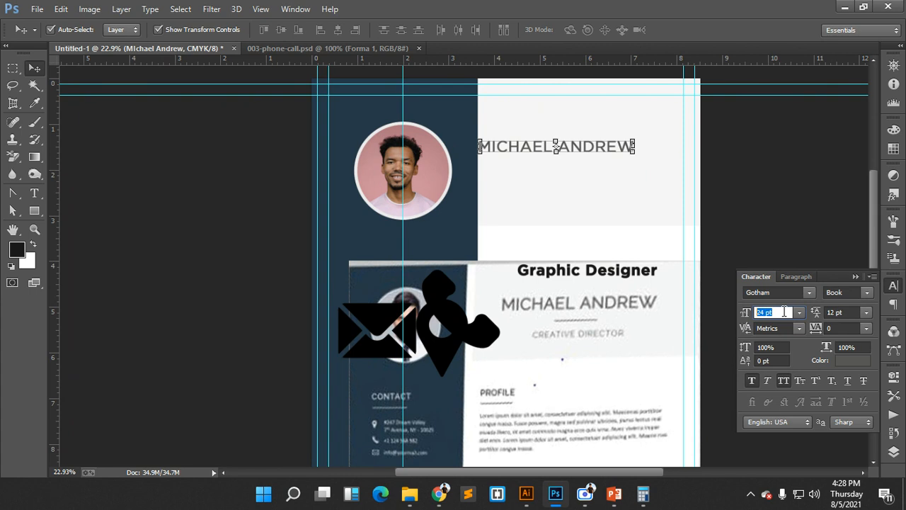
type("27")
key("Return")
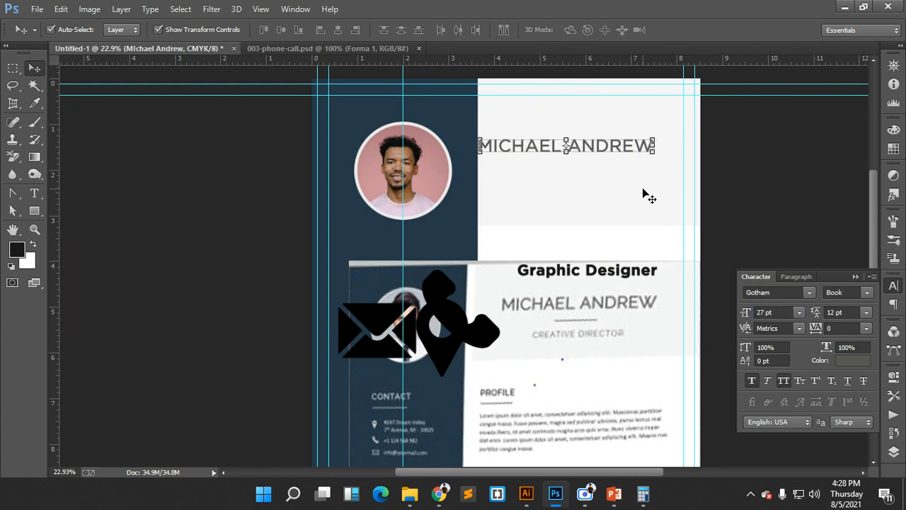
mouse_move(586, 146)
left_mouse_down()
mouse_move(609, 145)
mouse_move(600, 146)
left_mouse_up()
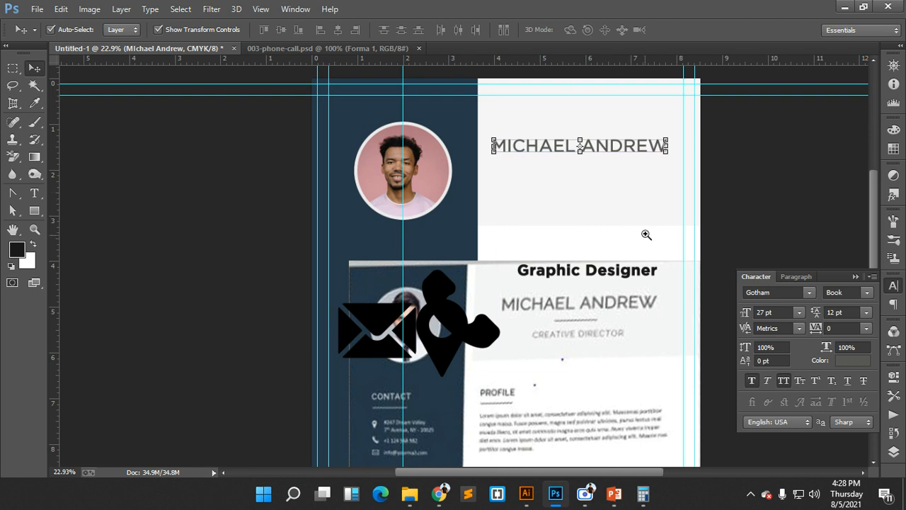
left_click_drag(561, 186, 511, 205)
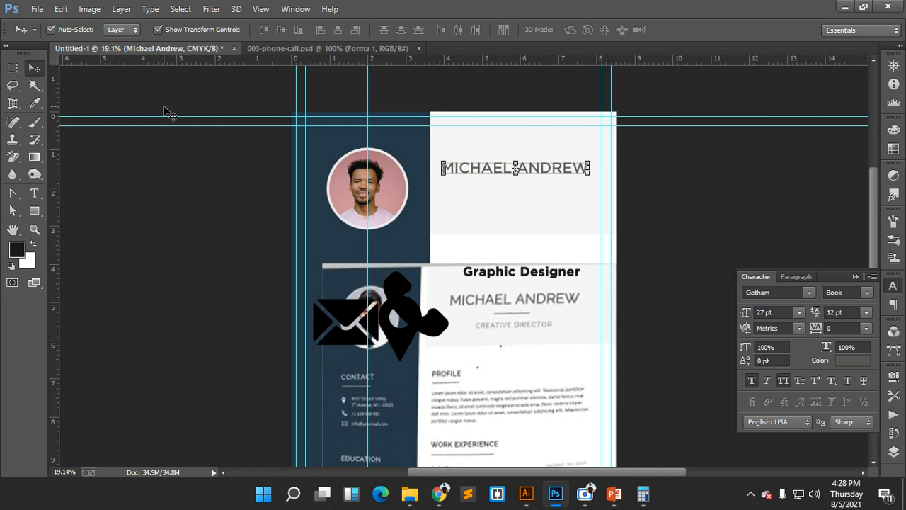
- Add a vertical guide through the centre of the light header panel
left_click(34, 210)
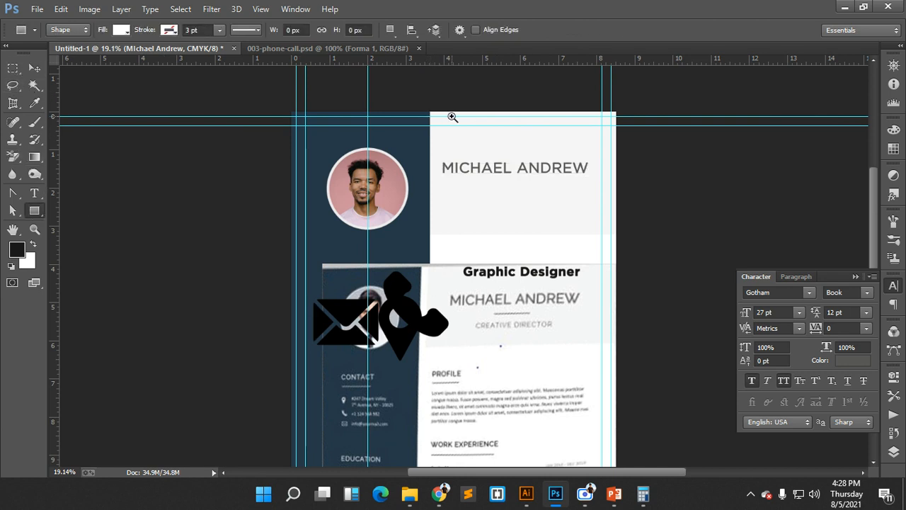
left_click_drag(453, 116, 481, 191)
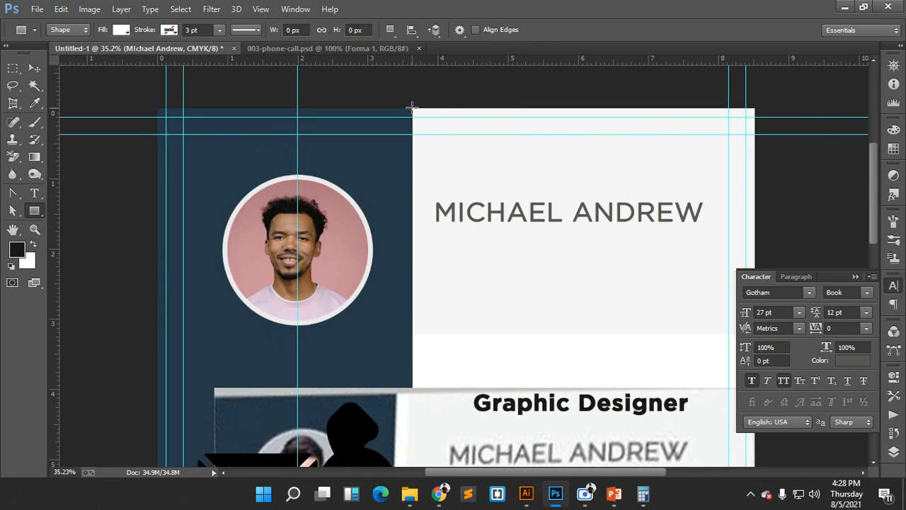
mouse_move(412, 108)
left_mouse_down()
mouse_move(428, 99)
mouse_move(434, 134)
left_mouse_up()
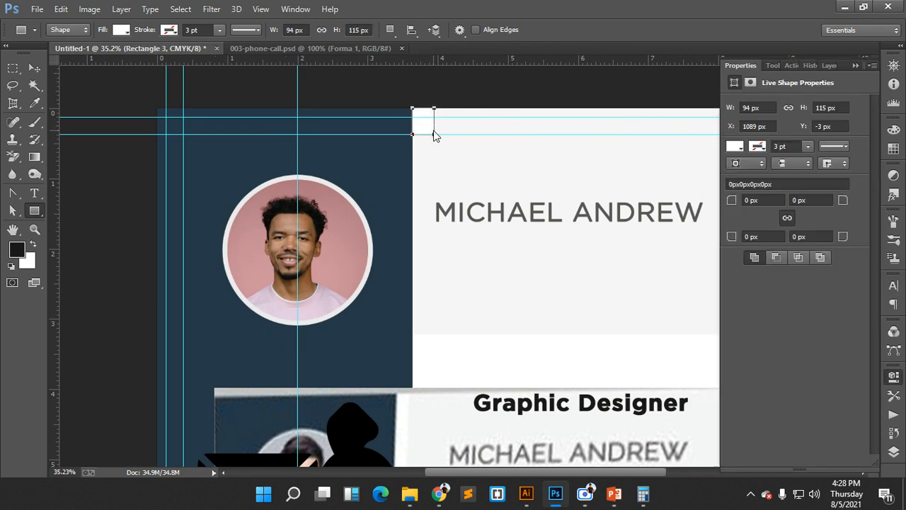
key("ctrl+z")
left_click(34, 67)
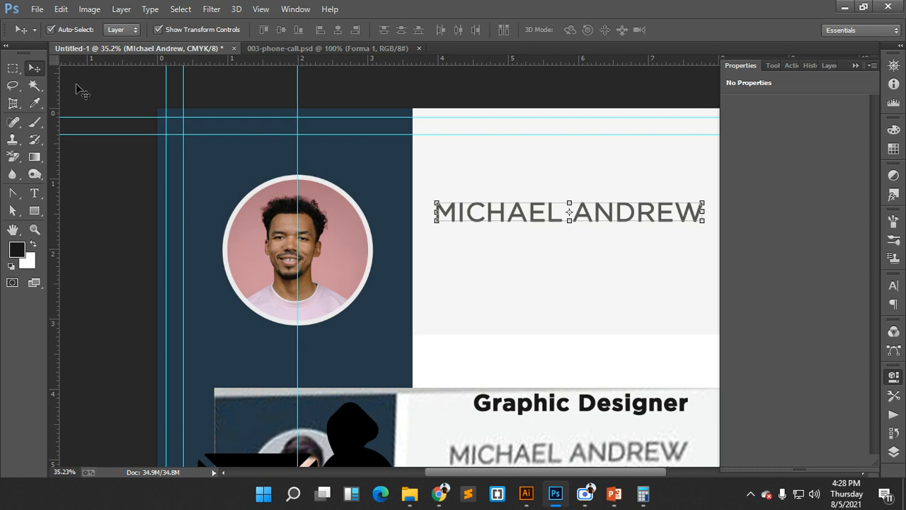
left_click(551, 274)
left_click_drag(55, 190, 584, 208)
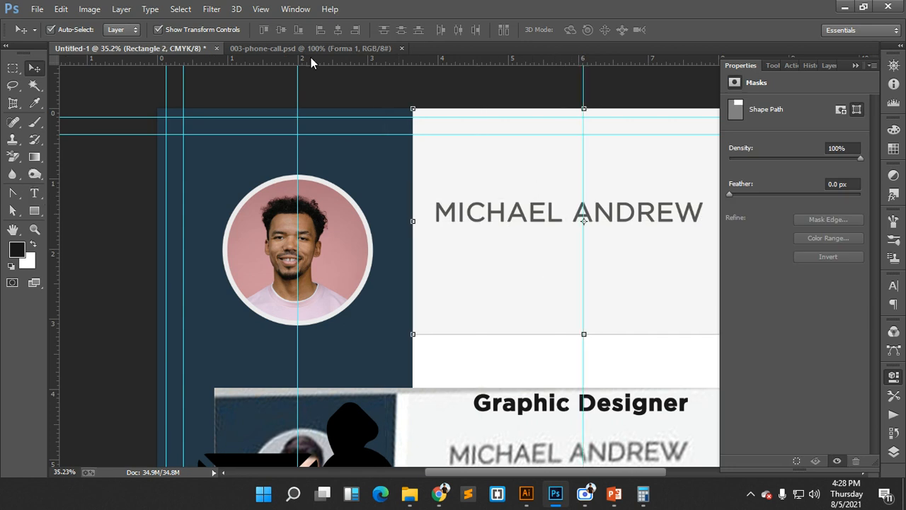
left_click(259, 9)
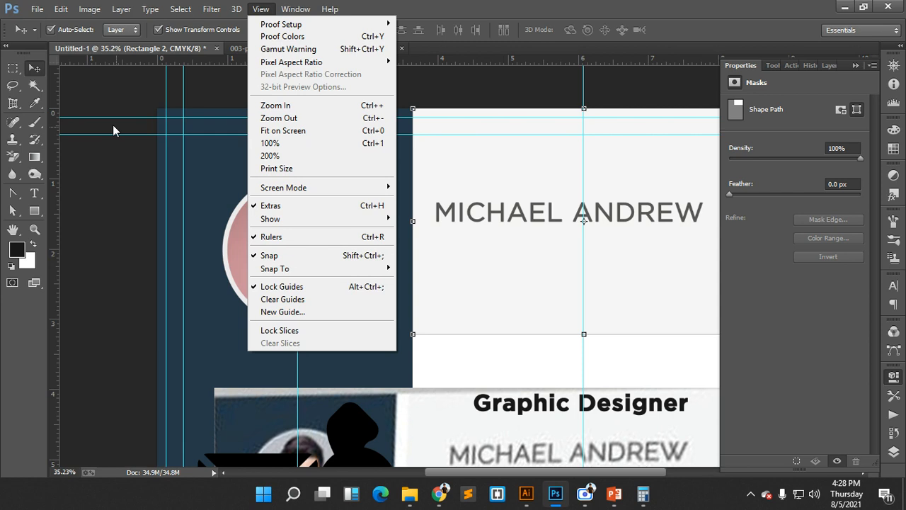
left_click(113, 131)
- Centre the name heading on the guide, raise it, and move the reference image lower
left_click_drag(594, 262, 553, 249)
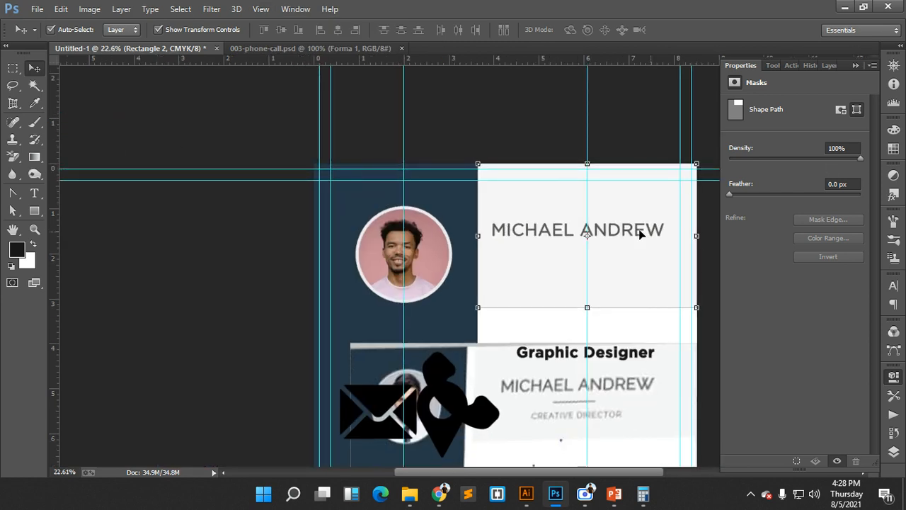
left_click(595, 228)
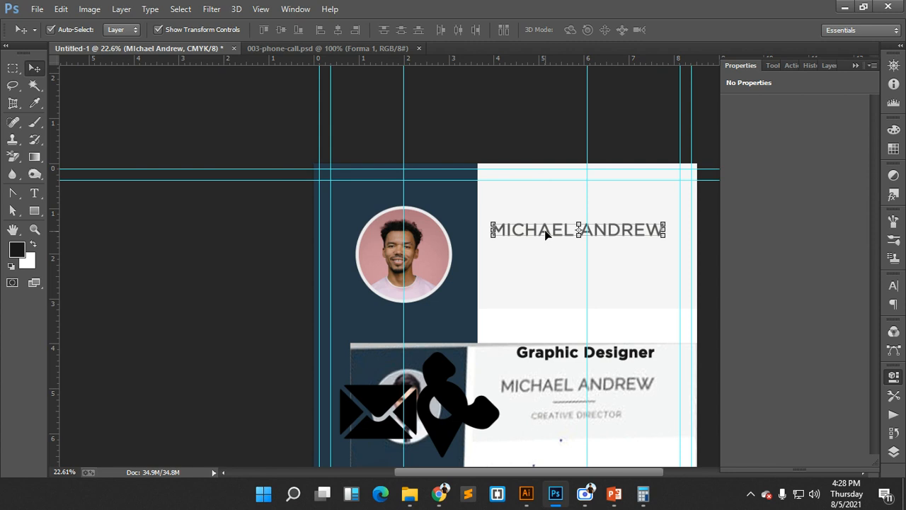
left_click_drag(545, 234, 558, 232)
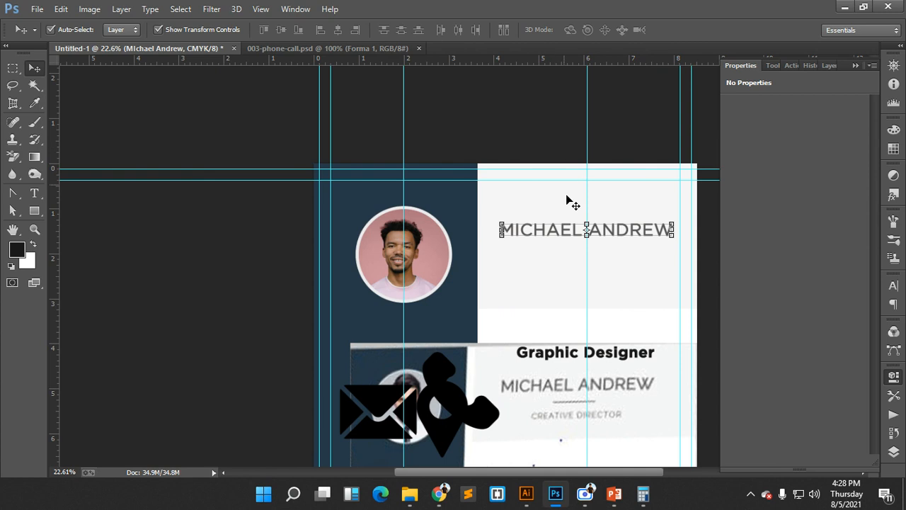
key("shift+Up")
key("shift+Up")
key("shift+Up")
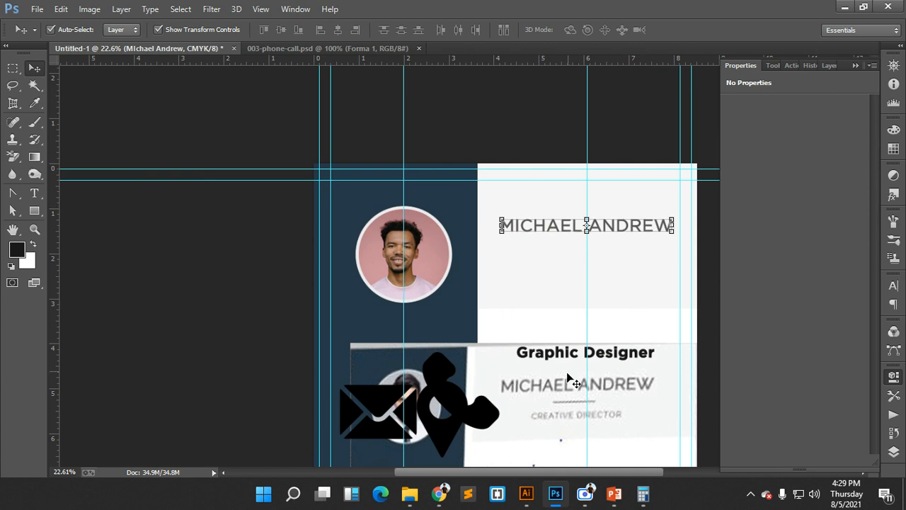
left_click_drag(572, 390, 567, 402)
left_click(559, 222)
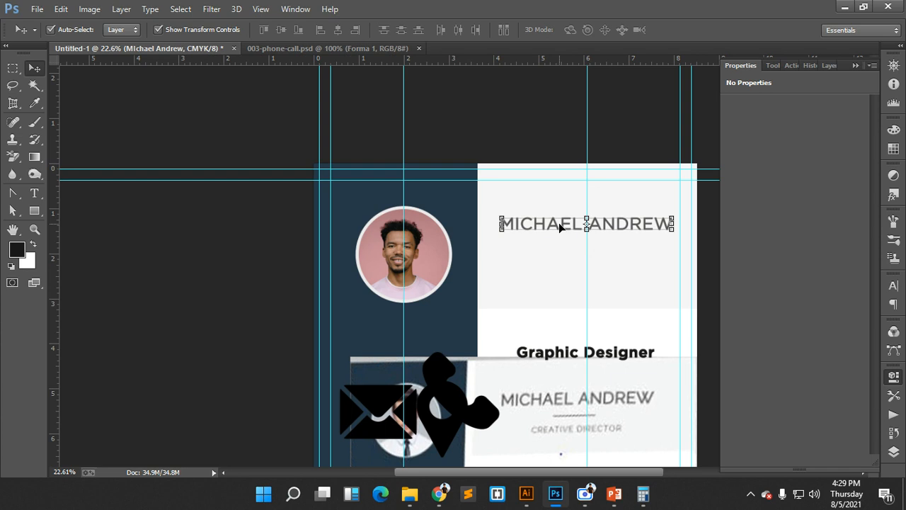
key("shift+Up")
key("shift+Up")
key("shift+Up")
key("shift+Up")
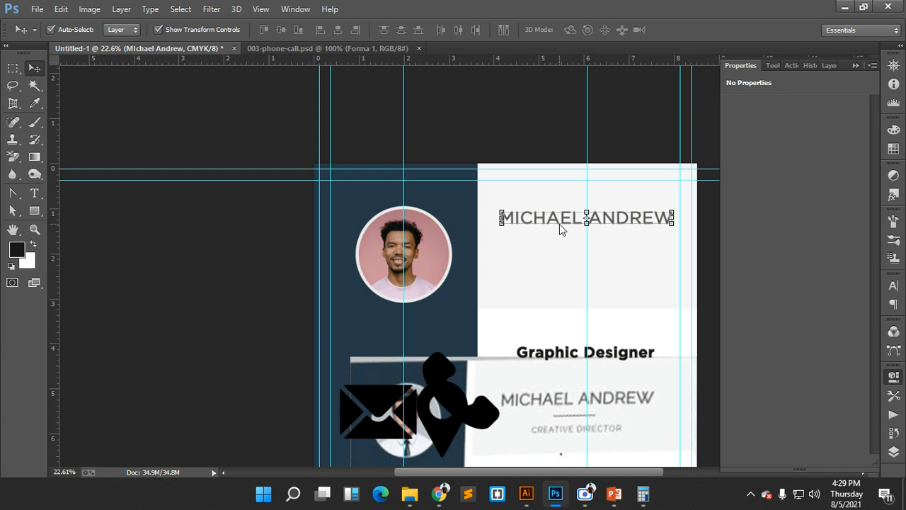
left_click(607, 350)
scroll(599, 414, "down", 1)
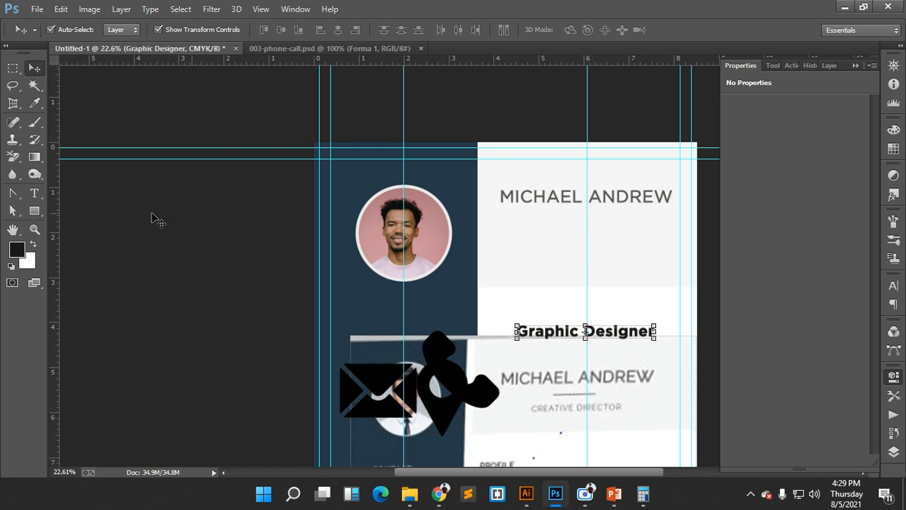
- Draw a short horizontal line under the name heading with the Line tool
left_click(34, 210)
left_click(87, 258)
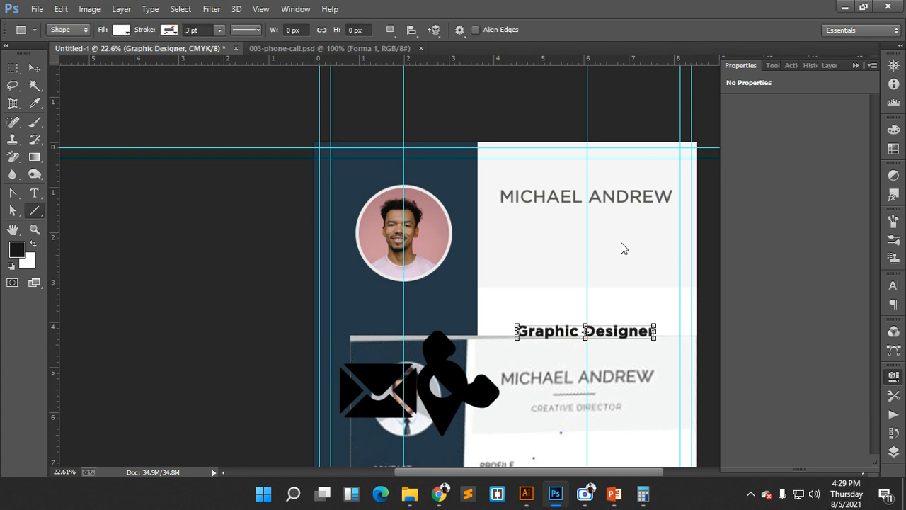
left_click_drag(547, 221, 612, 222)
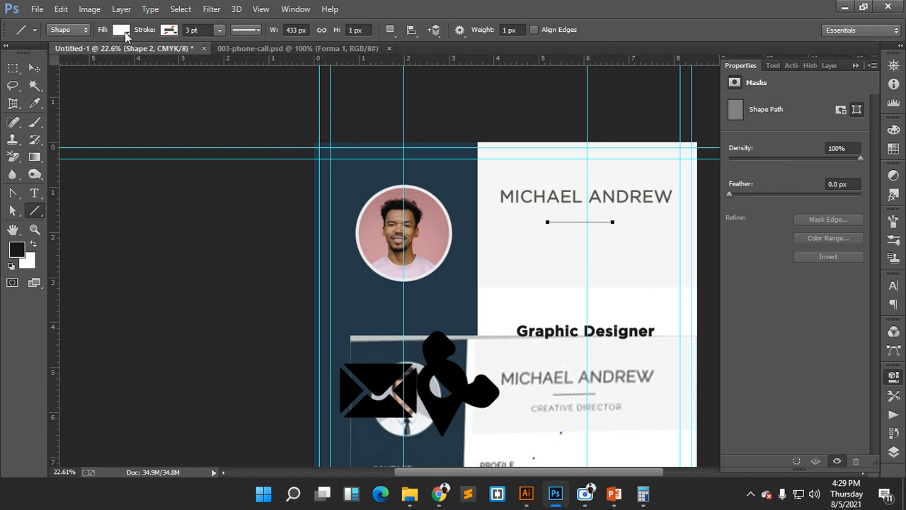
left_click(122, 30)
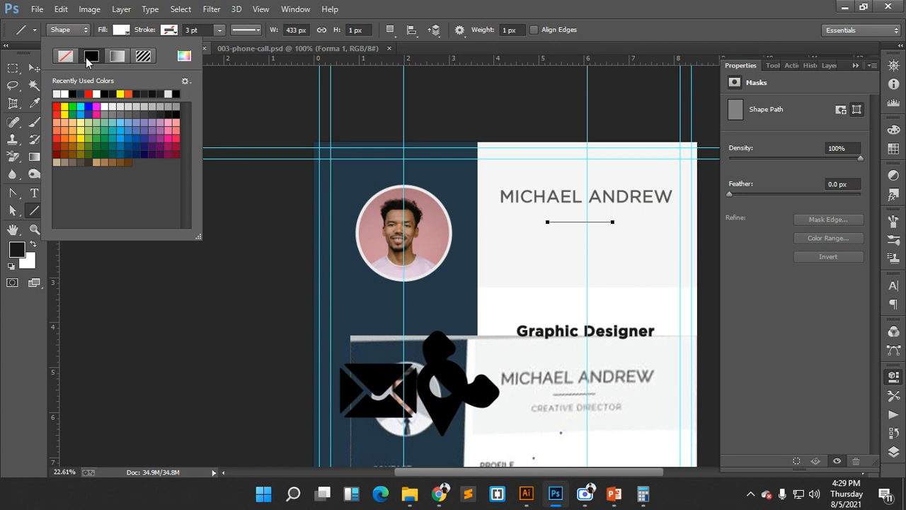
left_click(90, 31)
left_click(89, 31)
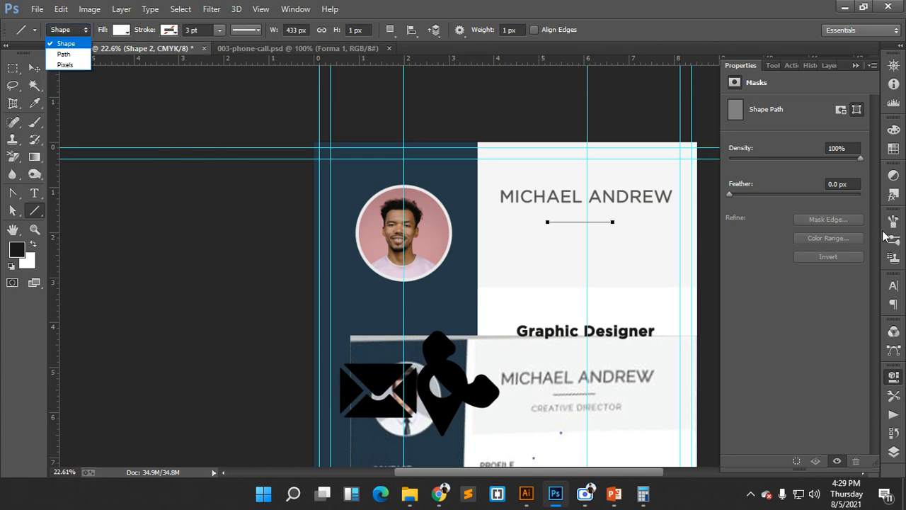
- Recolour the Shape 2 line to grey 565655 sampled from the name text
left_click(895, 453)
left_click(895, 453)
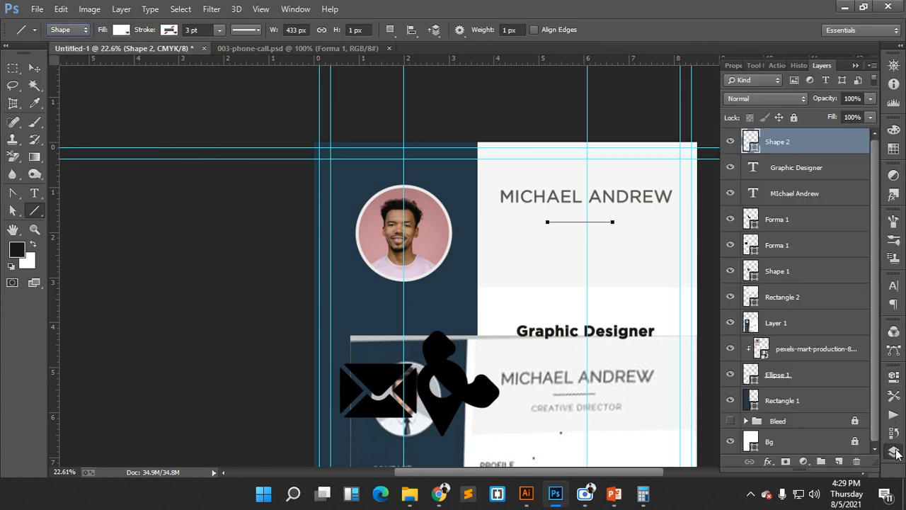
double_click(751, 142)
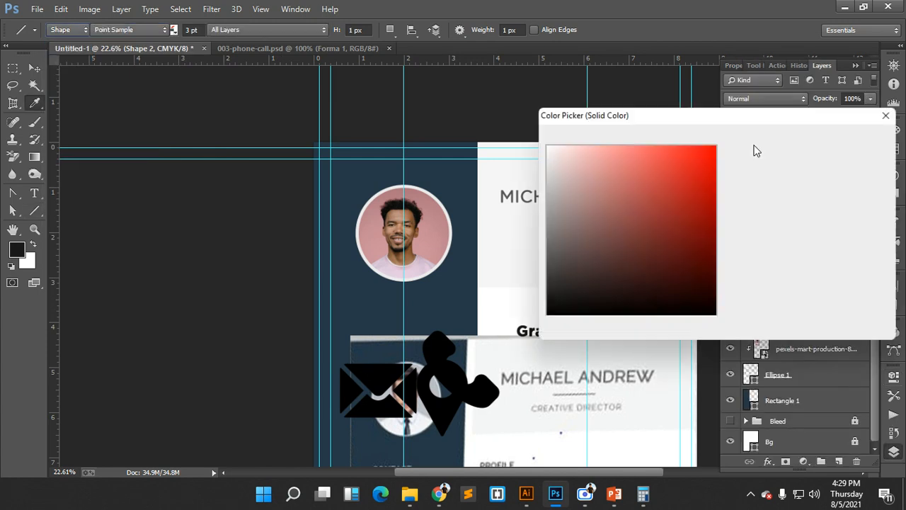
scroll(507, 199, "up", 5)
left_click(515, 186)
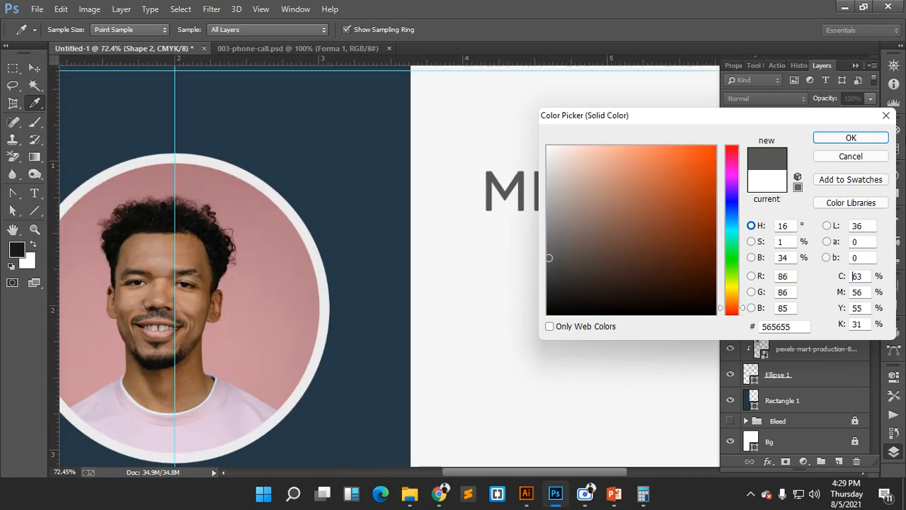
left_click(852, 137)
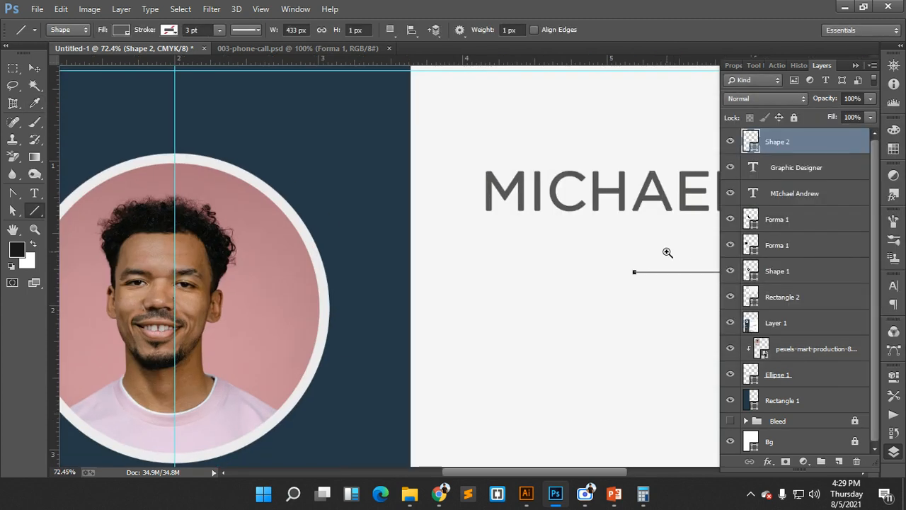
scroll(666, 255, "up", 5)
- Thicken the divider line to 400% height with Free Transform
left_click_drag(663, 269, 437, 180)
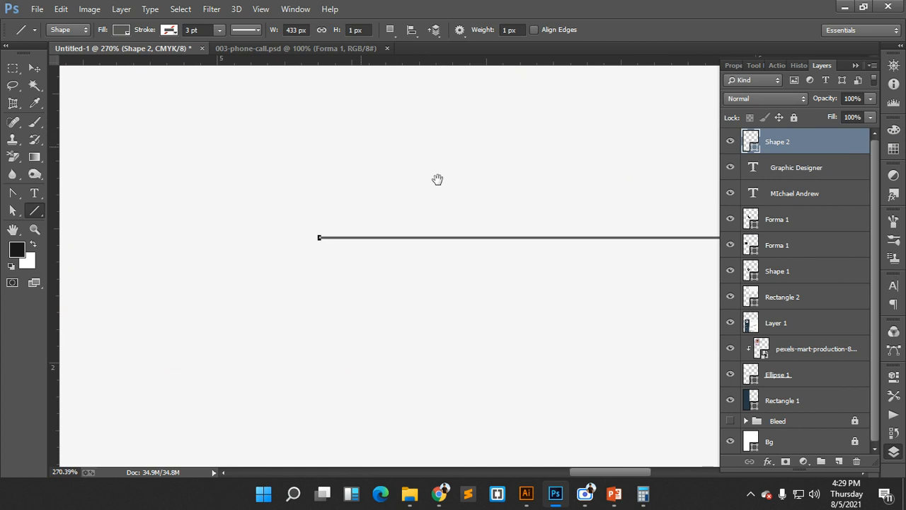
left_click_drag(512, 176, 359, 160)
left_click(35, 66)
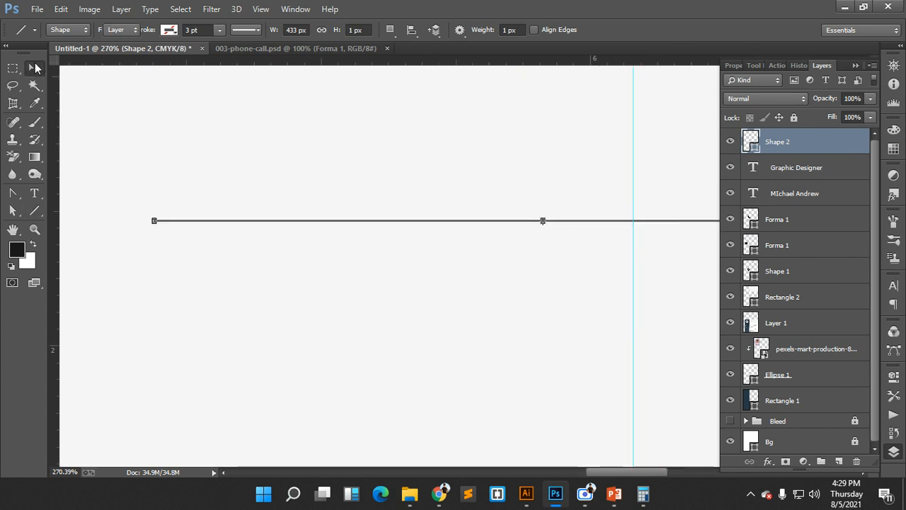
scroll(607, 303, "up", 7)
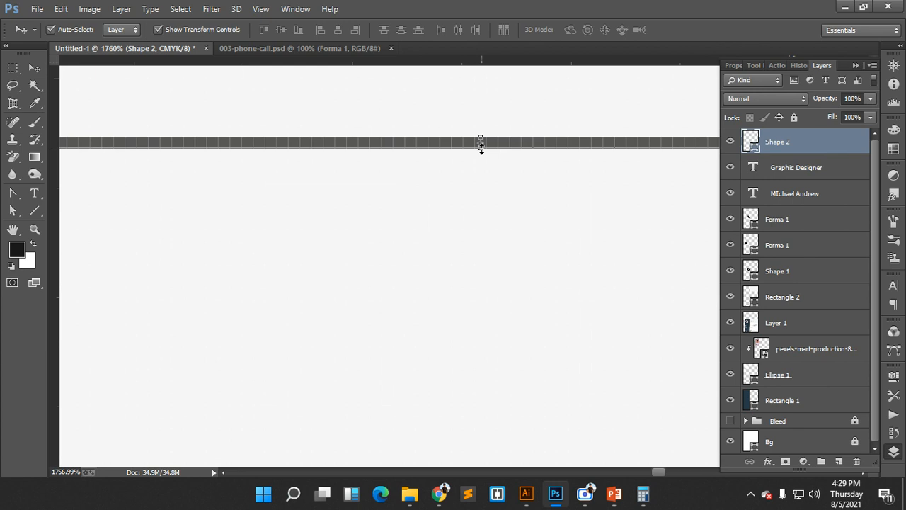
left_click_drag(481, 148, 481, 171)
scroll(561, 212, "down", 7)
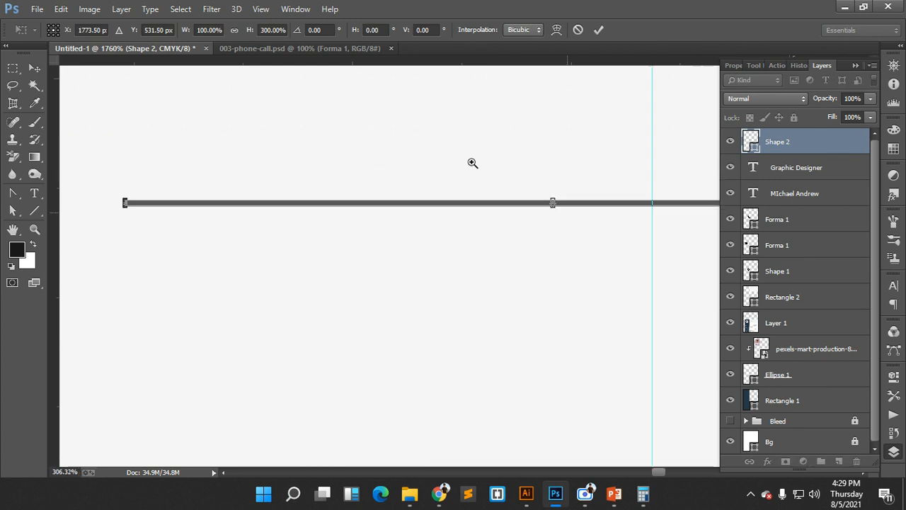
left_click_drag(631, 288, 648, 300)
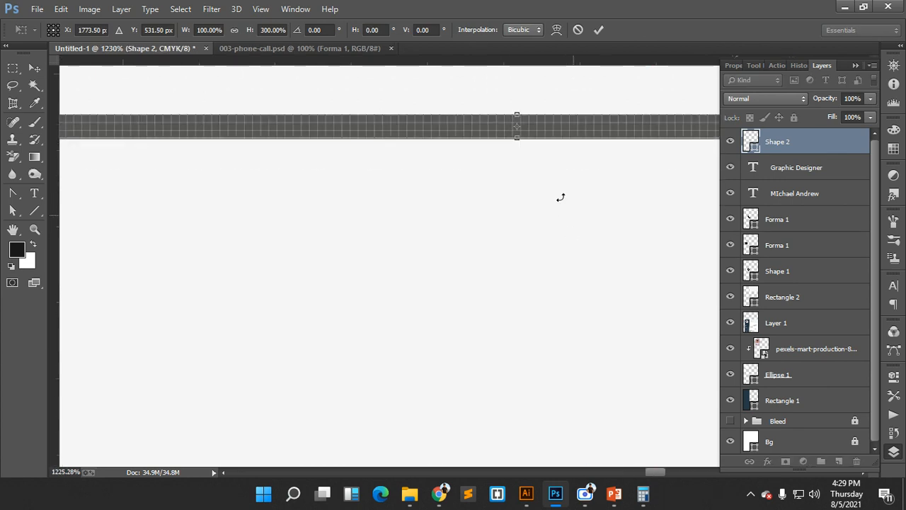
left_click_drag(517, 138, 518, 146)
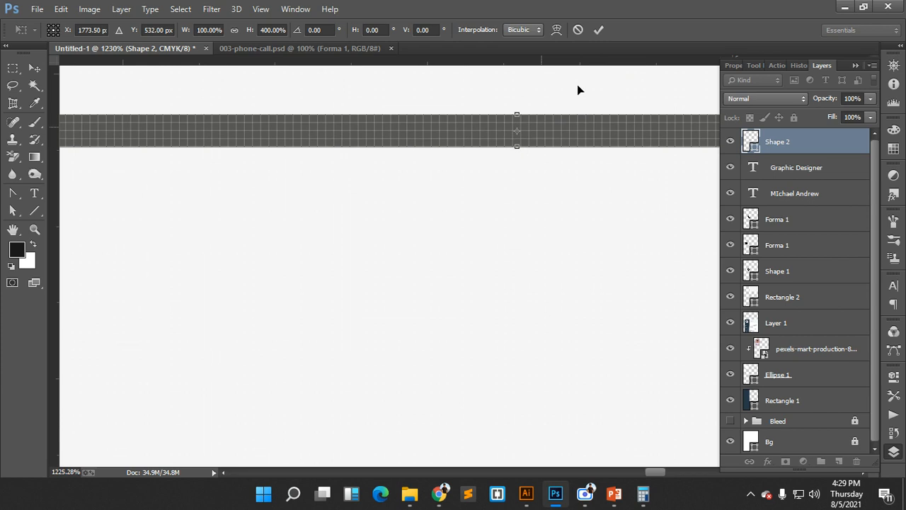
left_click(599, 31)
- Shorten the line to about 87% width and move it just beneath the name
left_click_drag(629, 220, 515, 190)
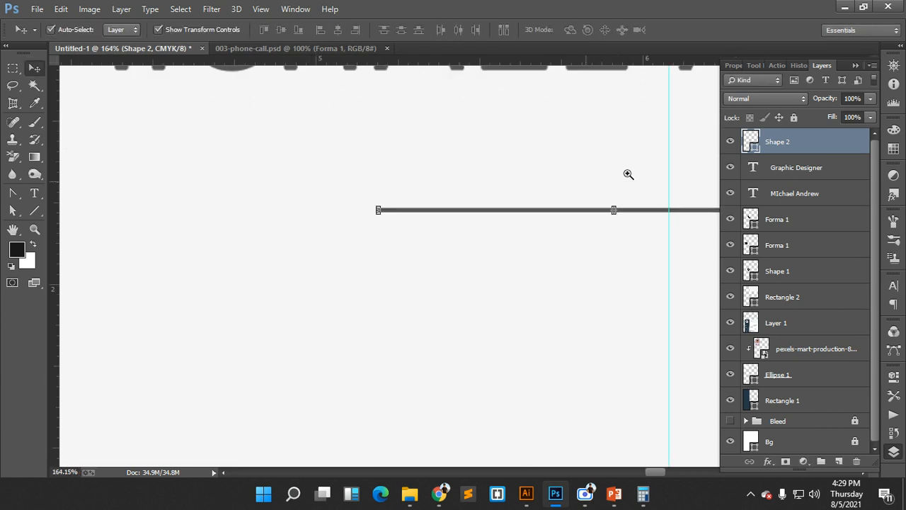
left_click_drag(629, 173, 570, 174)
left_click_drag(656, 229, 539, 232)
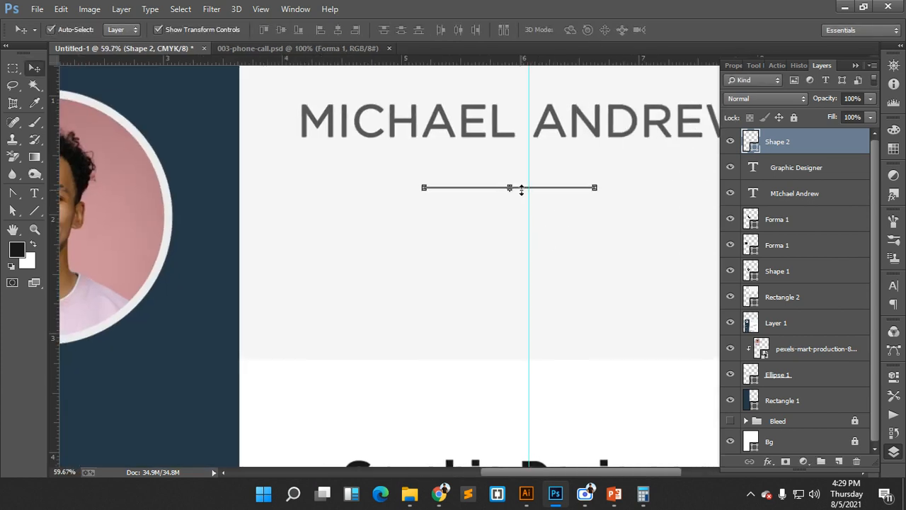
left_click_drag(597, 188, 539, 262)
left_click(598, 30)
left_click(568, 249, "ctrl")
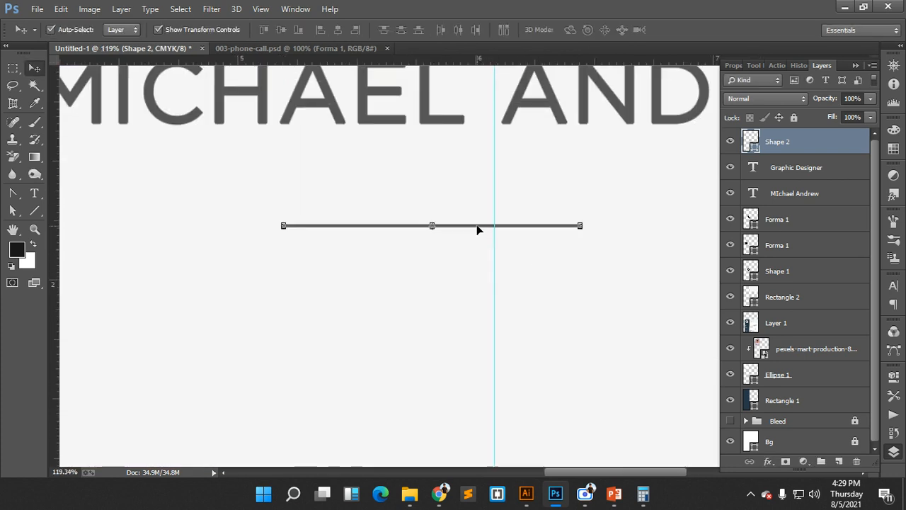
left_click_drag(477, 229, 538, 199)
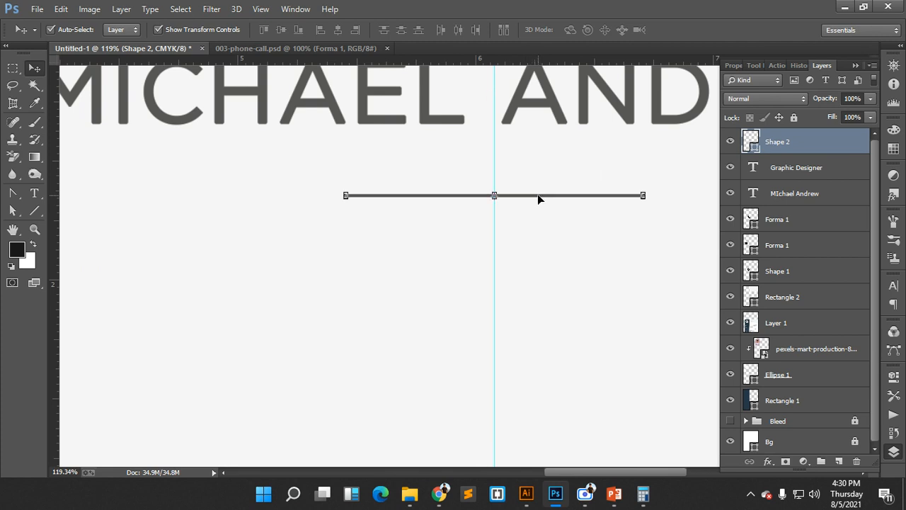
key("Up")
key("Up")
key("Up")
key("Up")
key("Up")
key("Up")
key("Up")
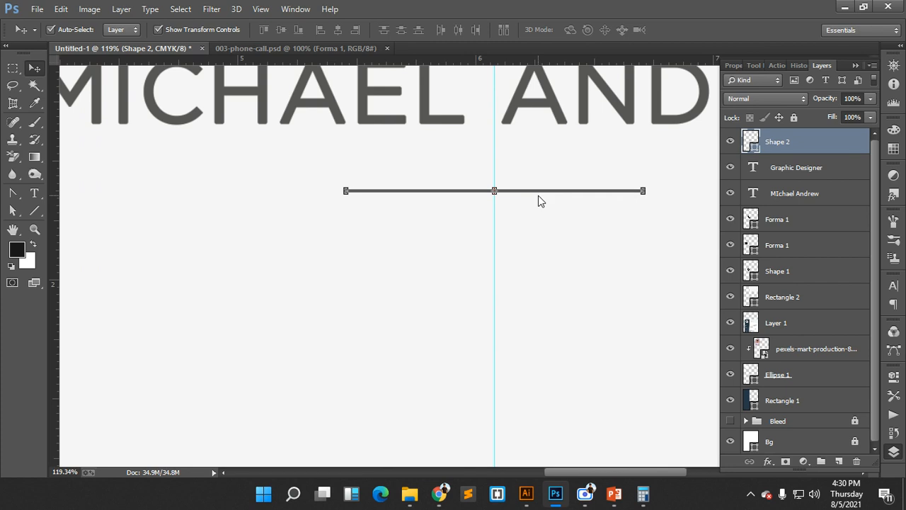
left_click_drag(597, 304, 511, 267)
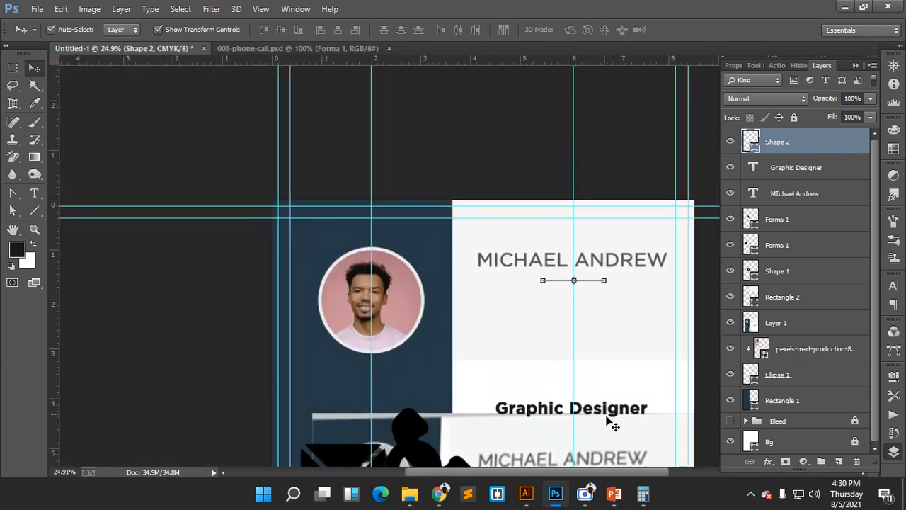
- Set Graphic Designer in Gotham Light Italic 18 pt all caps, centred under the divider
left_click_drag(605, 421, 613, 305)
scroll(607, 386, "down", 3)
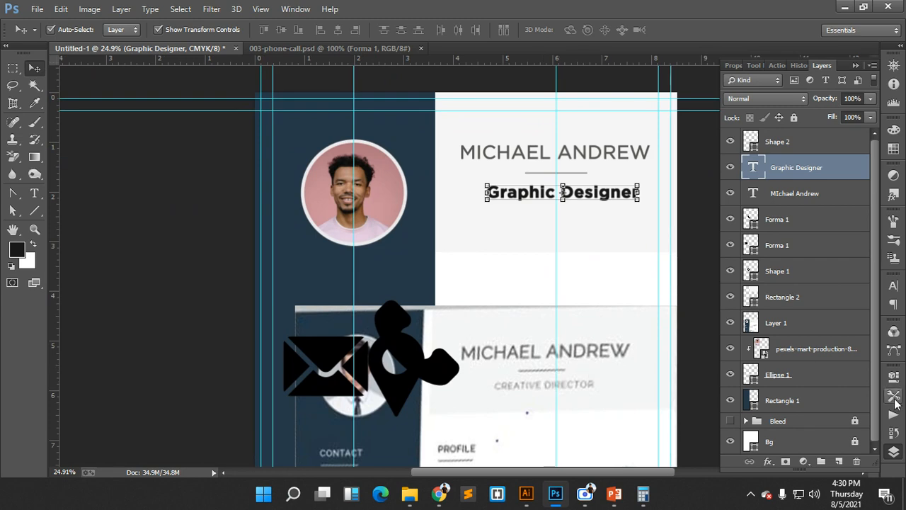
left_click(894, 285)
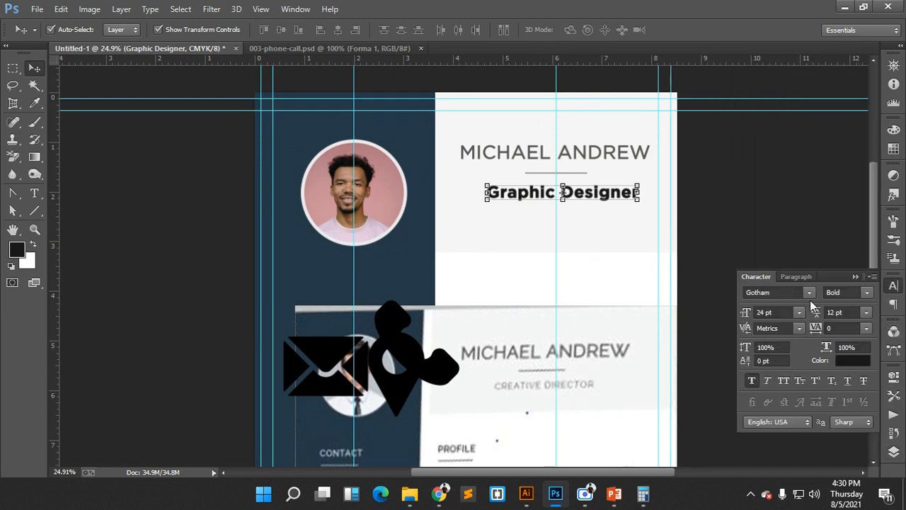
left_click(868, 296)
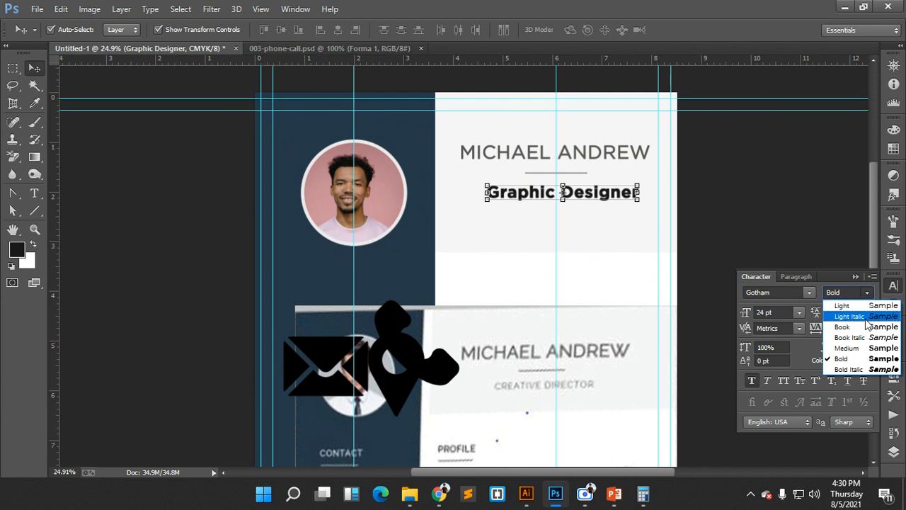
left_click(865, 317)
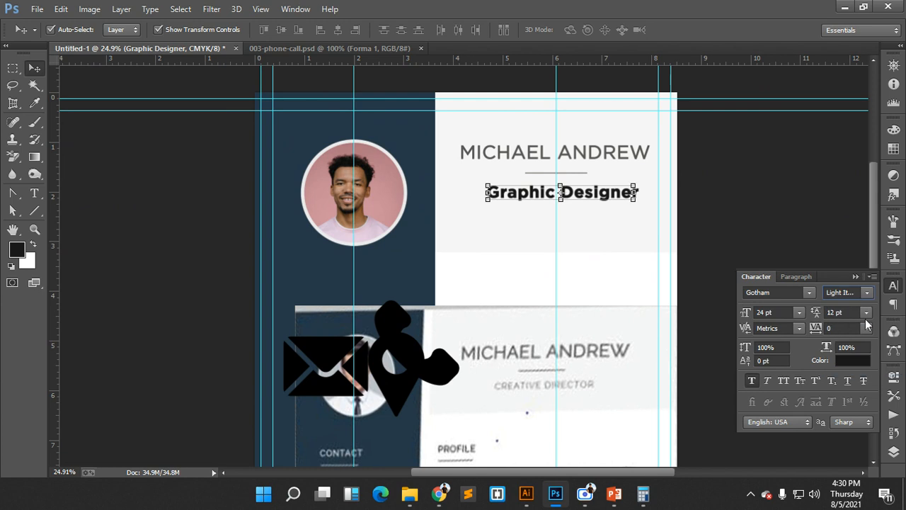
left_click(754, 384)
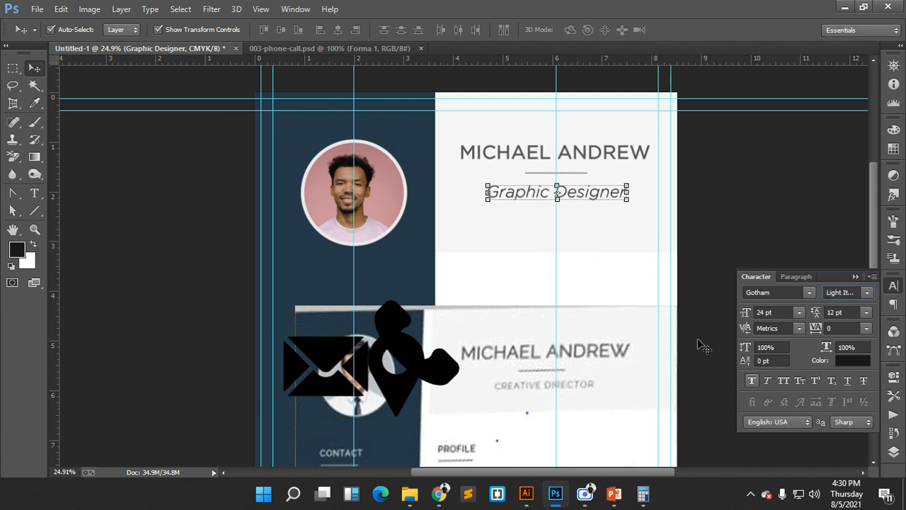
left_click(798, 313)
left_click(786, 216)
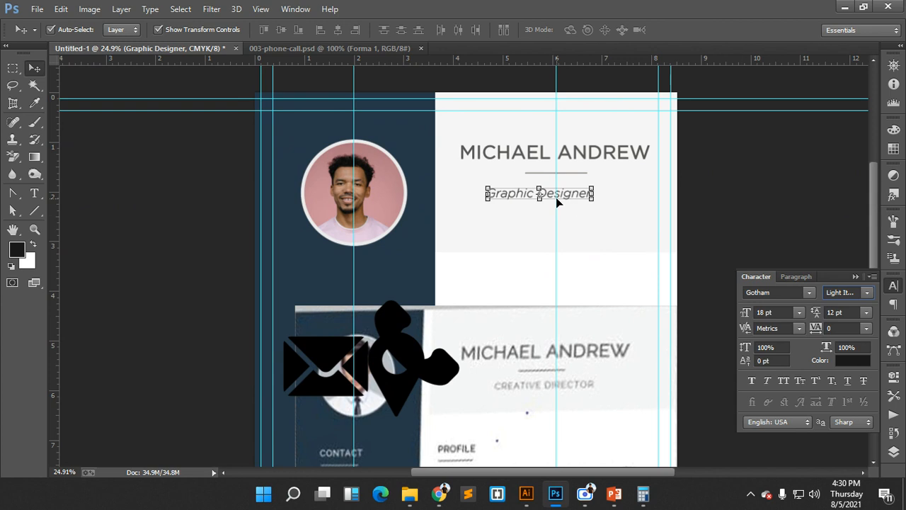
left_click_drag(565, 200, 581, 195)
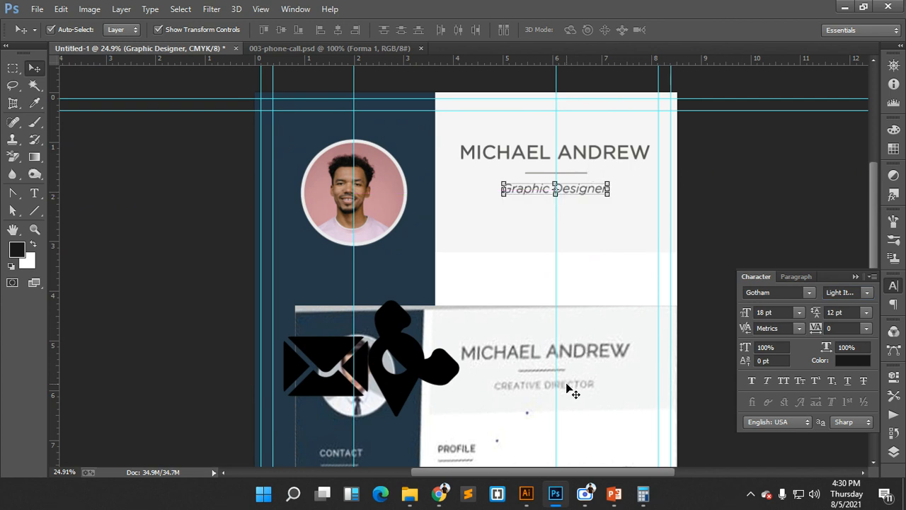
left_click(783, 380)
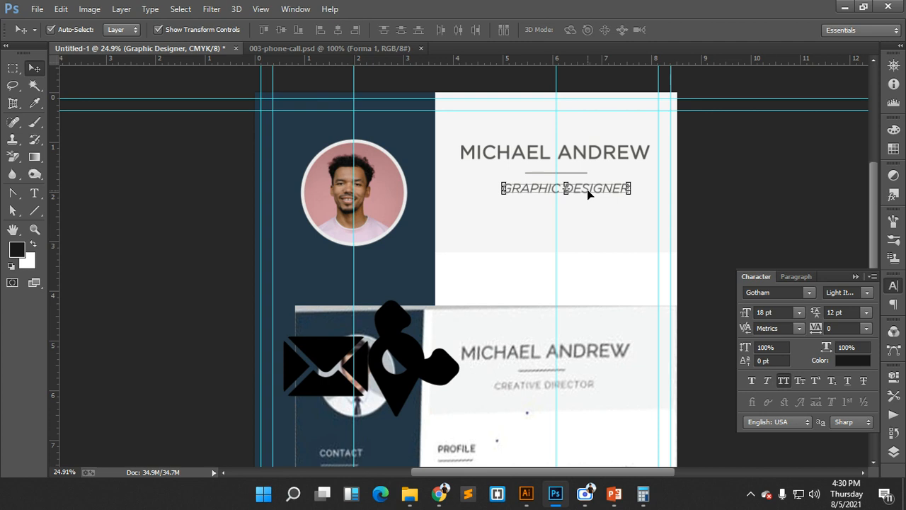
left_click_drag(587, 194, 580, 190)
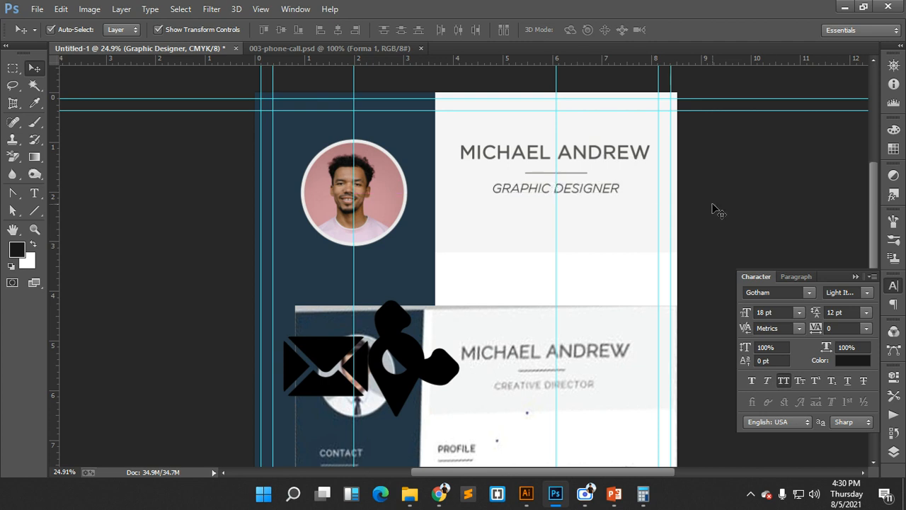
left_click(712, 206)
- Shift the reference CV image right and bring the Google Meet call window to the front
scroll(637, 300, "down", 4)
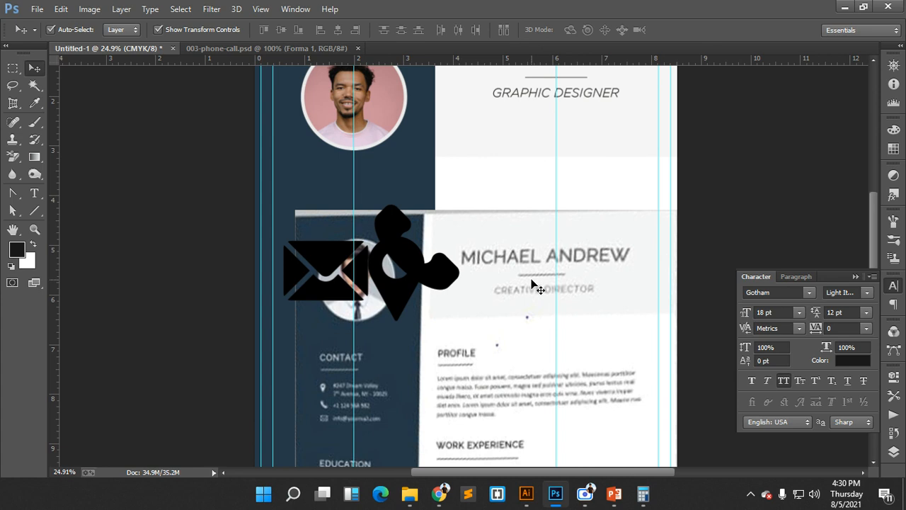
left_click_drag(536, 285, 636, 273)
mouse_move(439, 493)
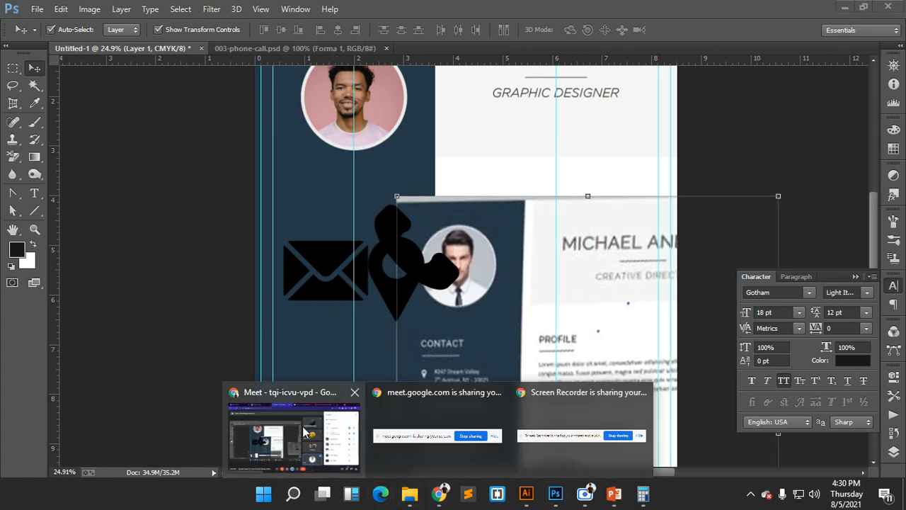
left_click(302, 428)
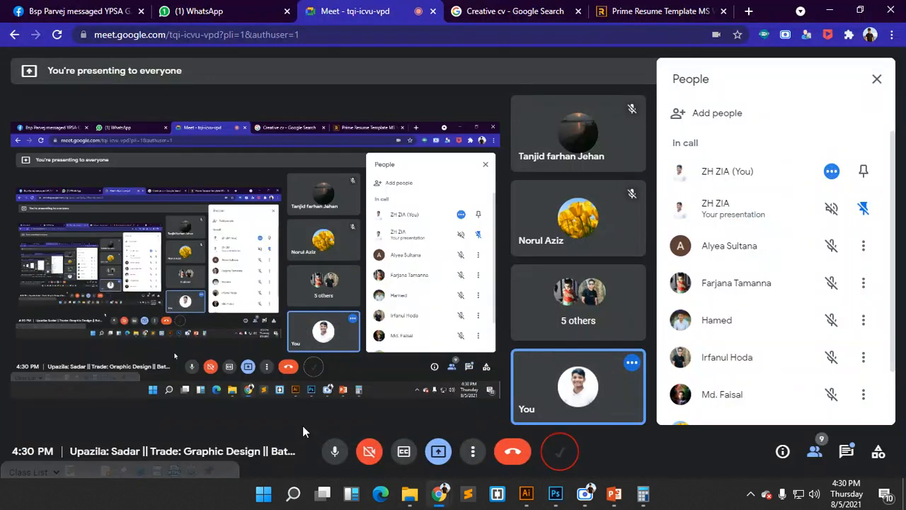
- Switch back and forth between the Google Meet chat messages and the participant list
left_click(847, 452)
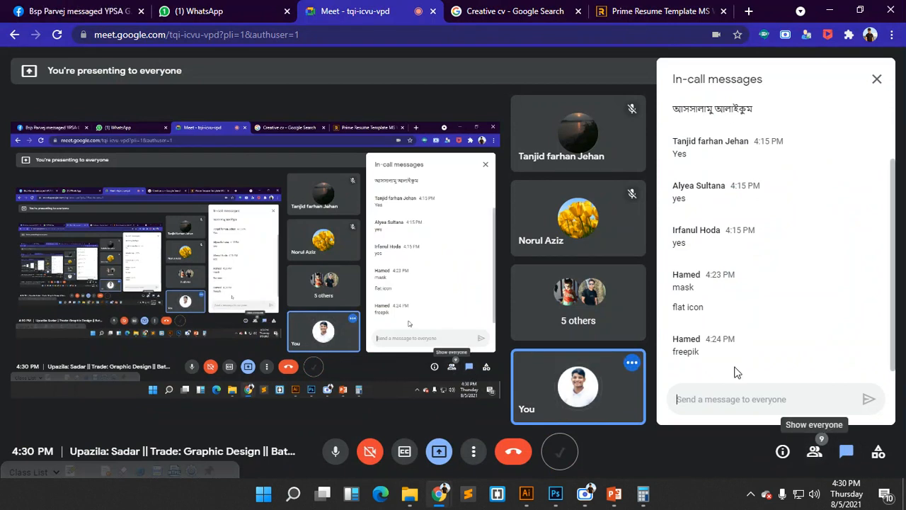
left_click(816, 457)
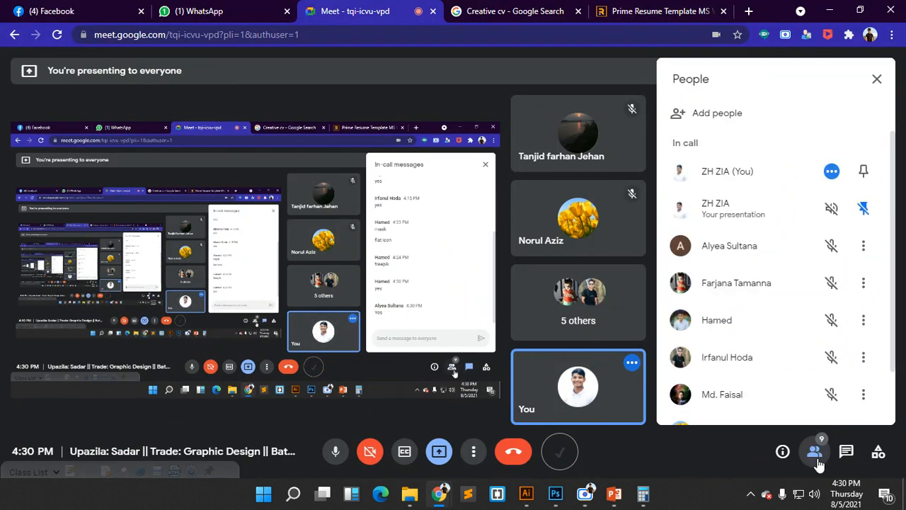
left_click(816, 453)
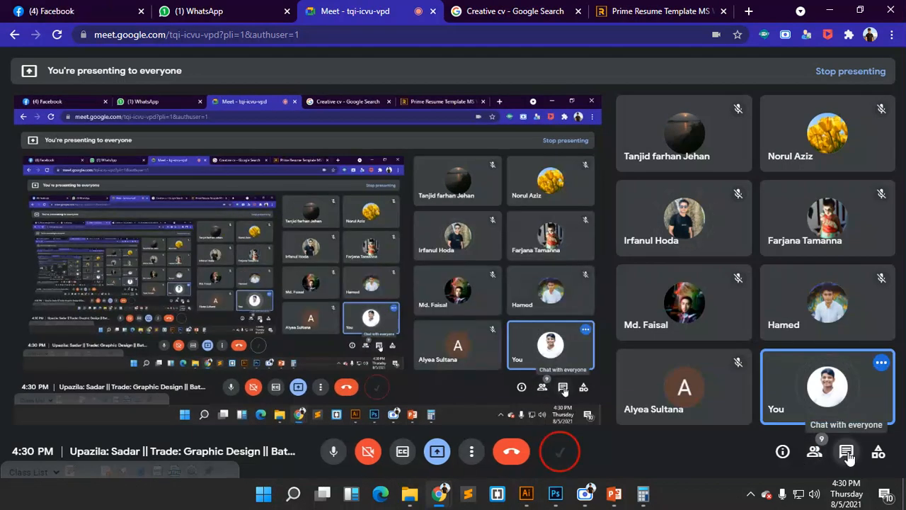
left_click(847, 454)
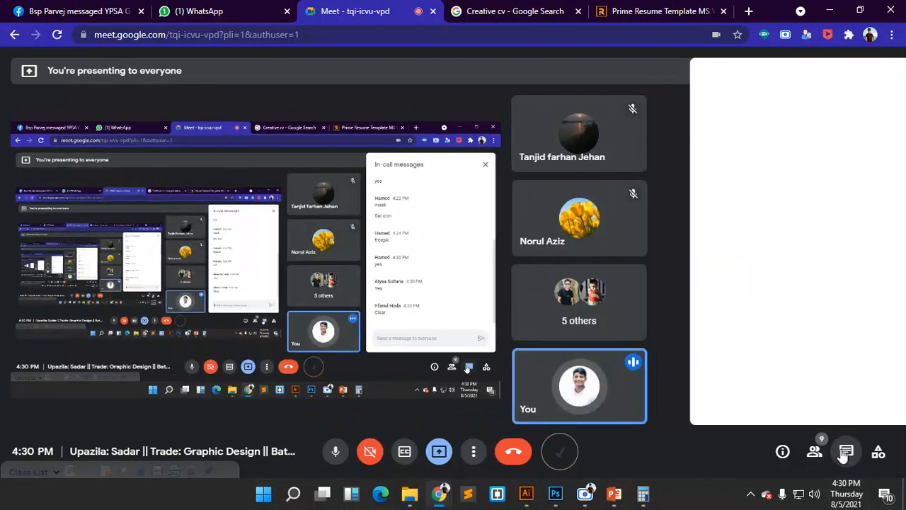
left_click(845, 453)
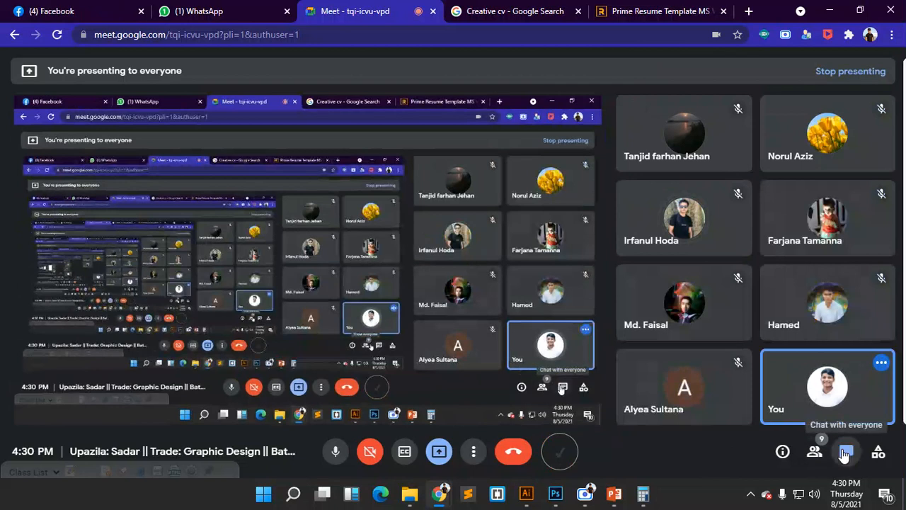
left_click(845, 455)
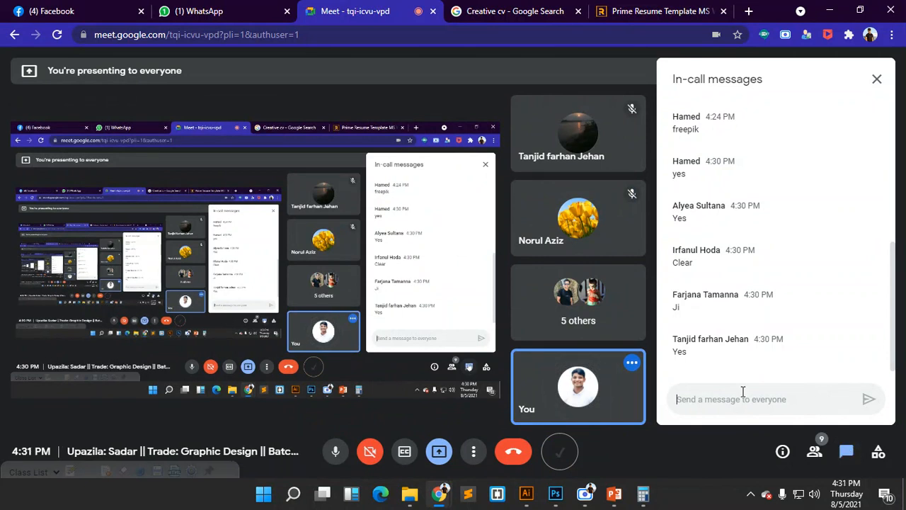
left_click(820, 453)
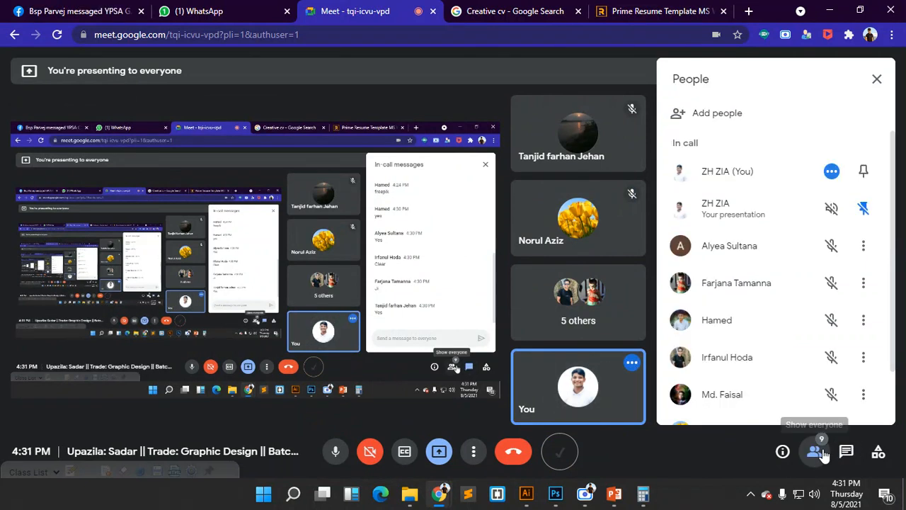
scroll(776, 398, "down", 2)
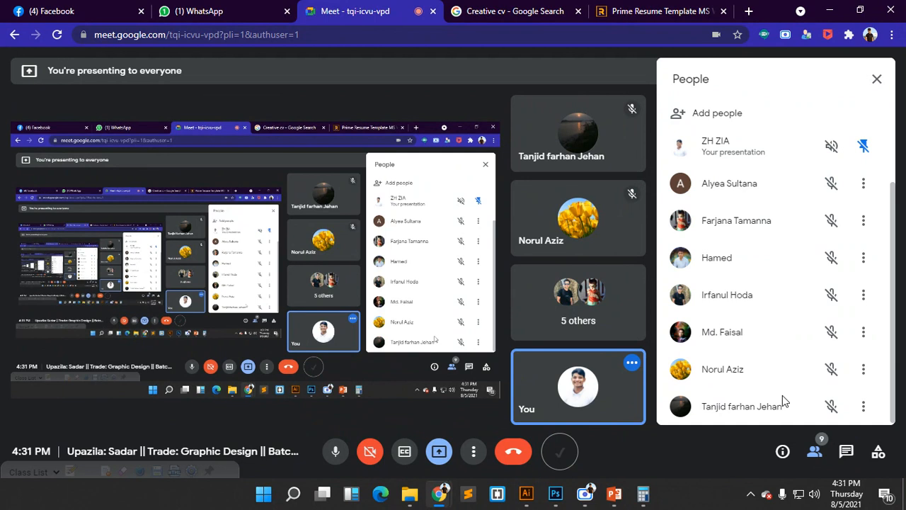
- Check chat and participants once more, close the side panel, and return to Photoshop
left_click(832, 450)
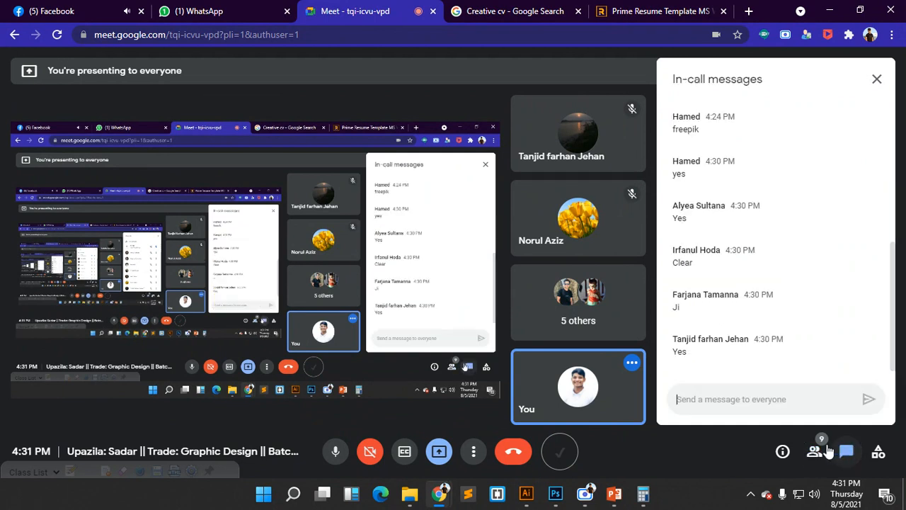
left_click(815, 453)
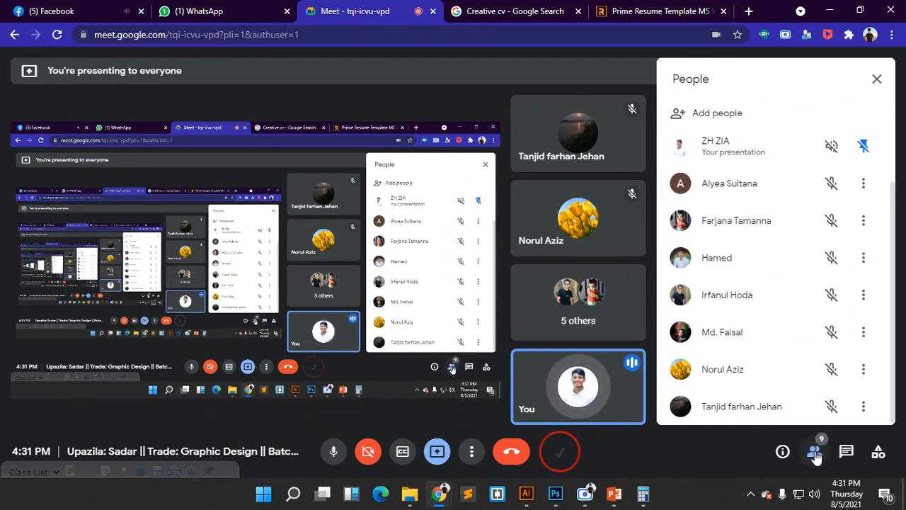
left_click(846, 451)
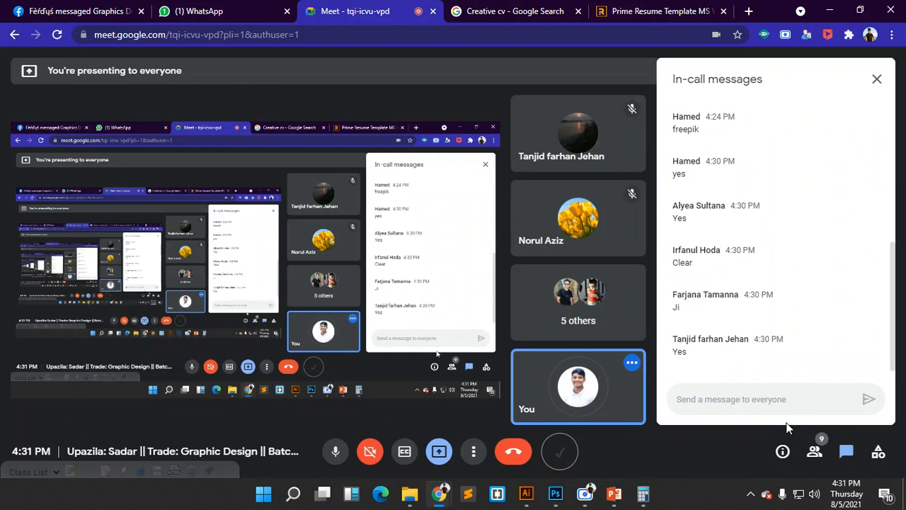
left_click(815, 453)
left_click(814, 452)
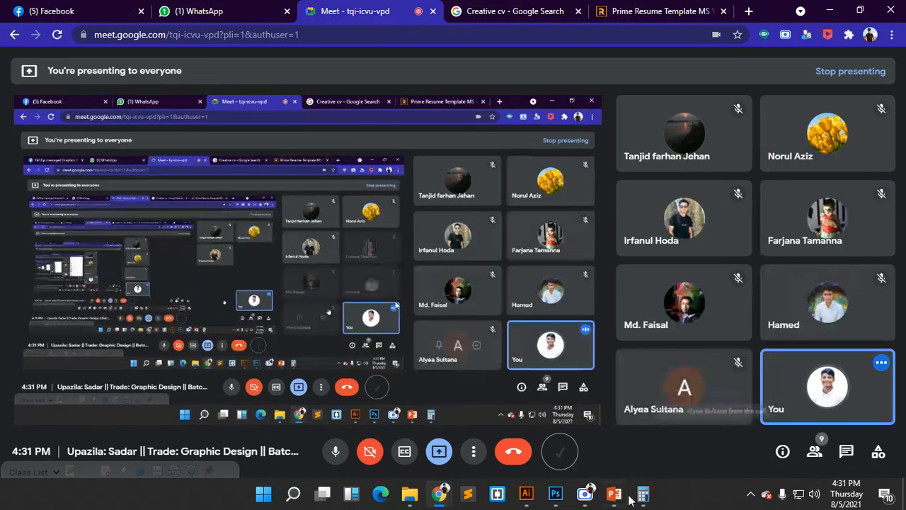
left_click(555, 493)
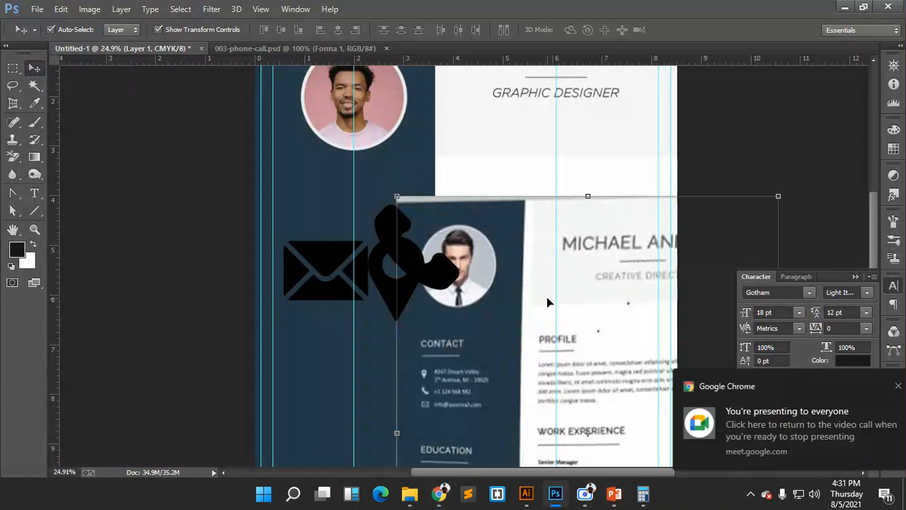
- Drag the reference CV image right and up, just beneath the GRAPHIC DESIGNER subtitle
left_click_drag(547, 297, 628, 301)
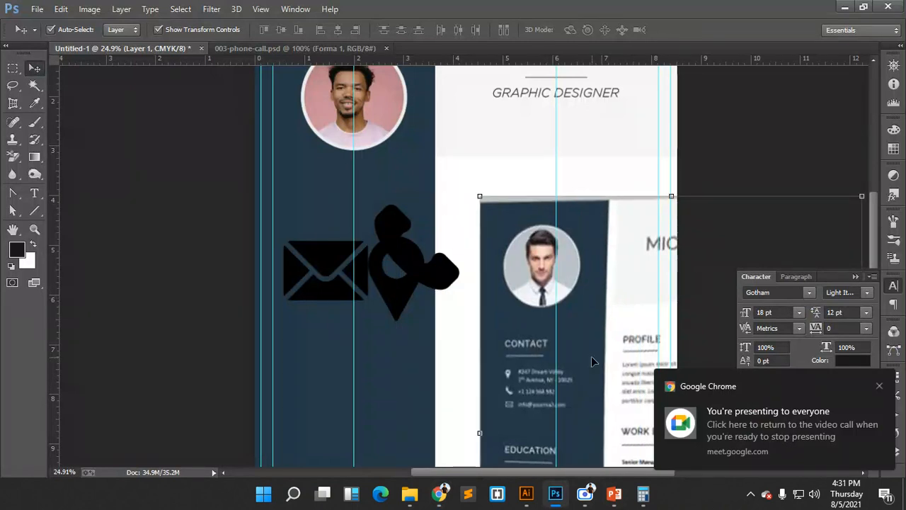
left_click_drag(592, 356, 590, 289)
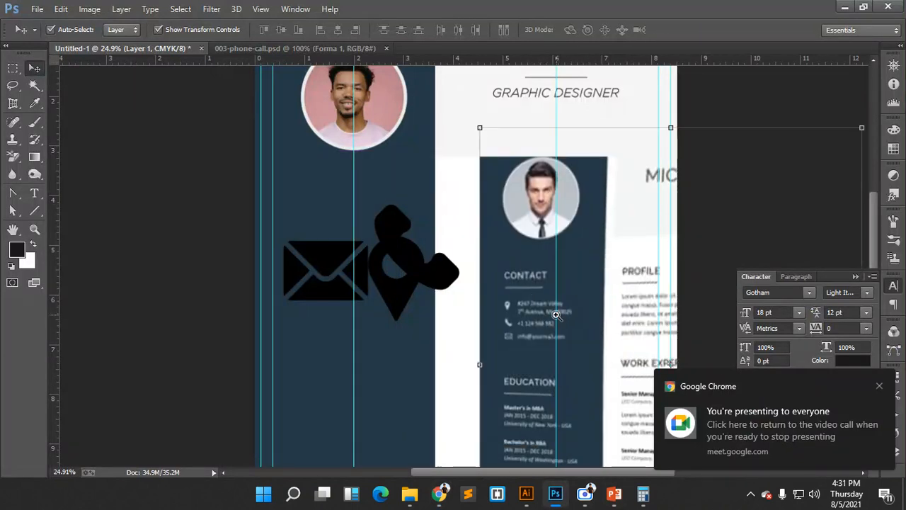
scroll(627, 313, "down", 2)
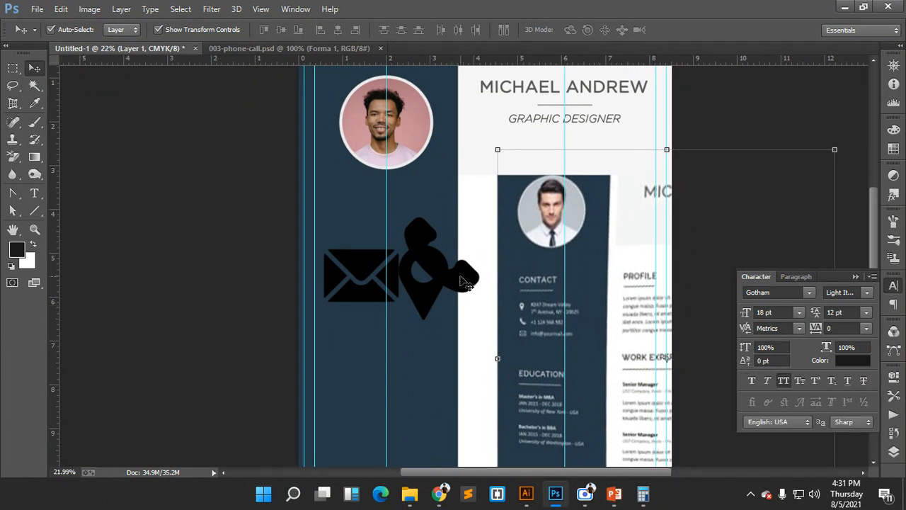
scroll(465, 283, "down", 3)
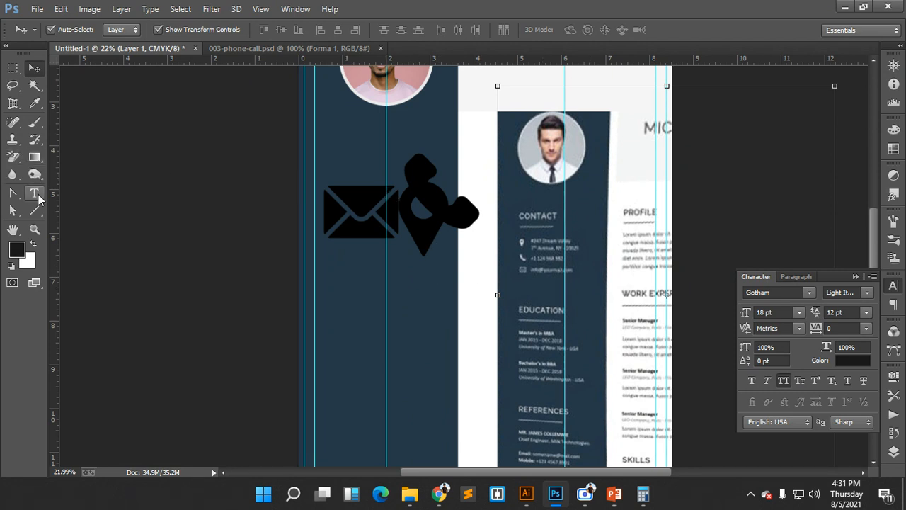
- Add a CONTACT text heading above the icons and position it on the navy sidebar
left_click(37, 197)
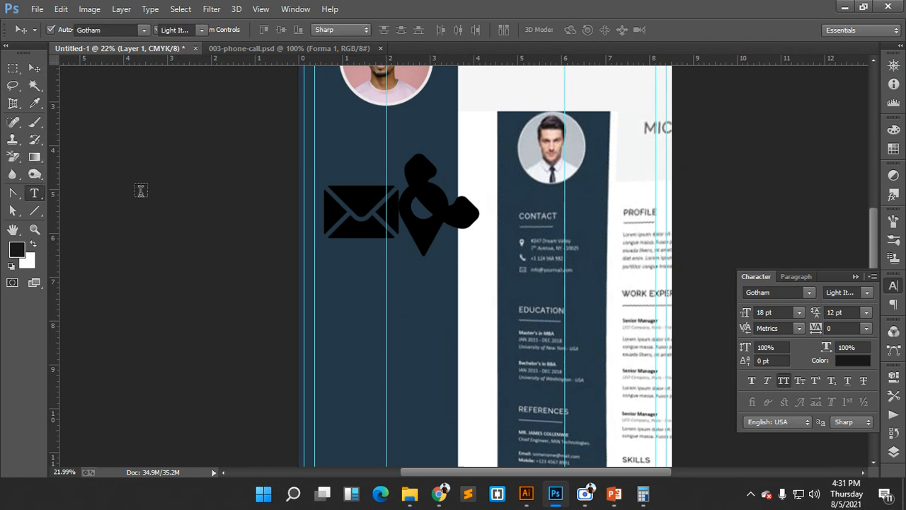
left_click(366, 161)
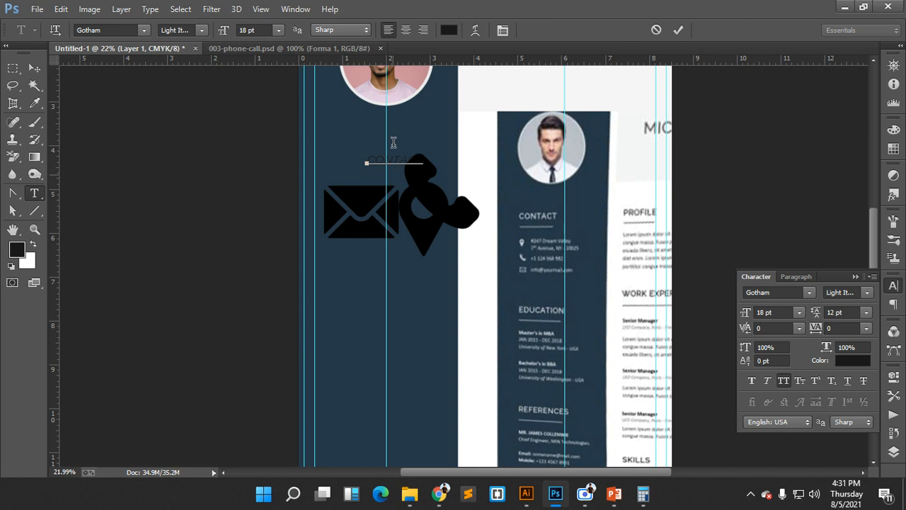
left_click(679, 29)
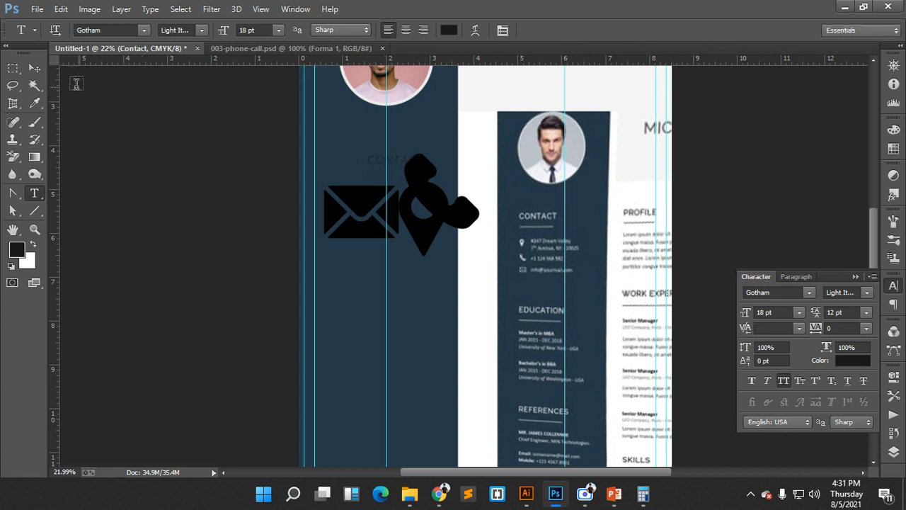
left_click(34, 67)
scroll(397, 154, "up", 2)
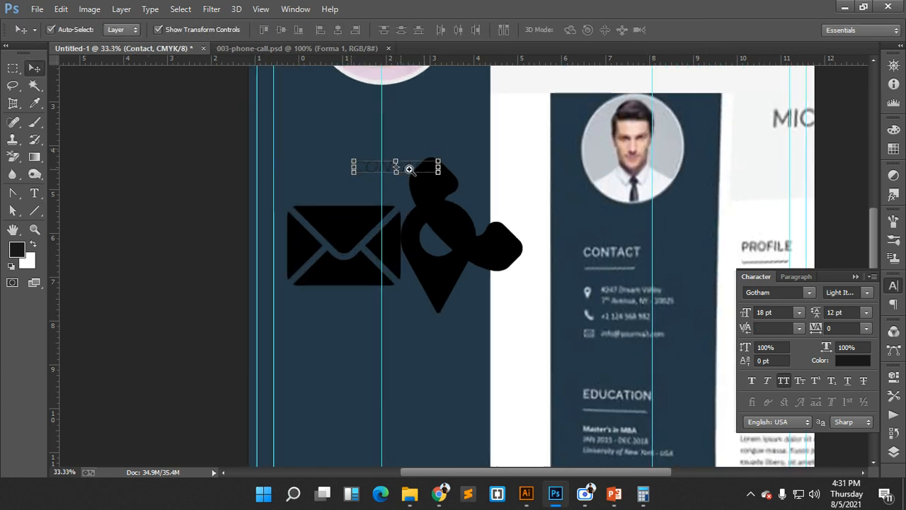
mouse_move(385, 172)
left_mouse_down()
mouse_move(354, 166)
mouse_move(377, 161)
left_mouse_up()
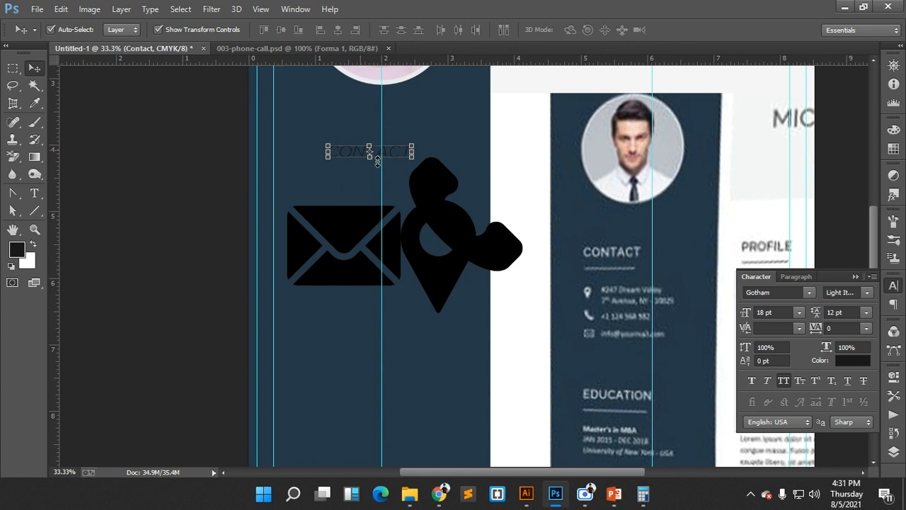
- Make the CONTACT heading Gotham Bold and choose white as its text colour
left_click(864, 293)
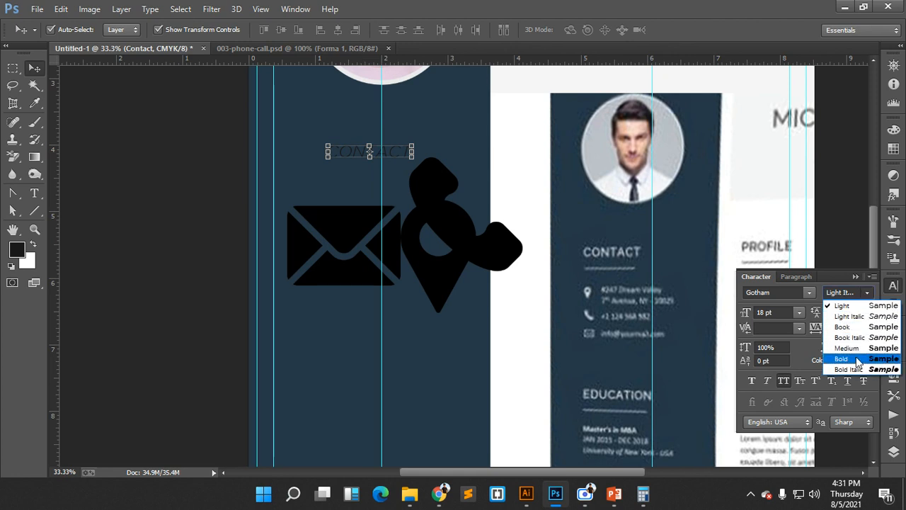
left_click(856, 359)
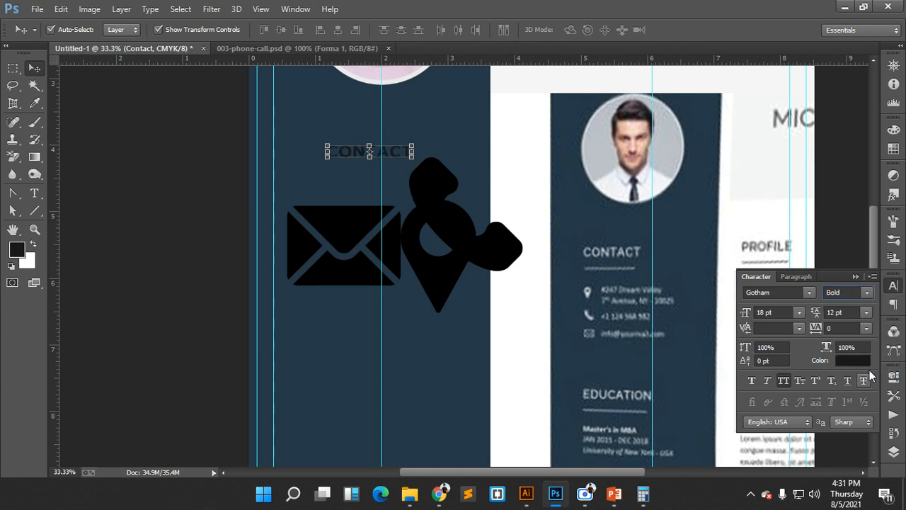
left_click(854, 359)
left_click_drag(635, 239, 531, 119)
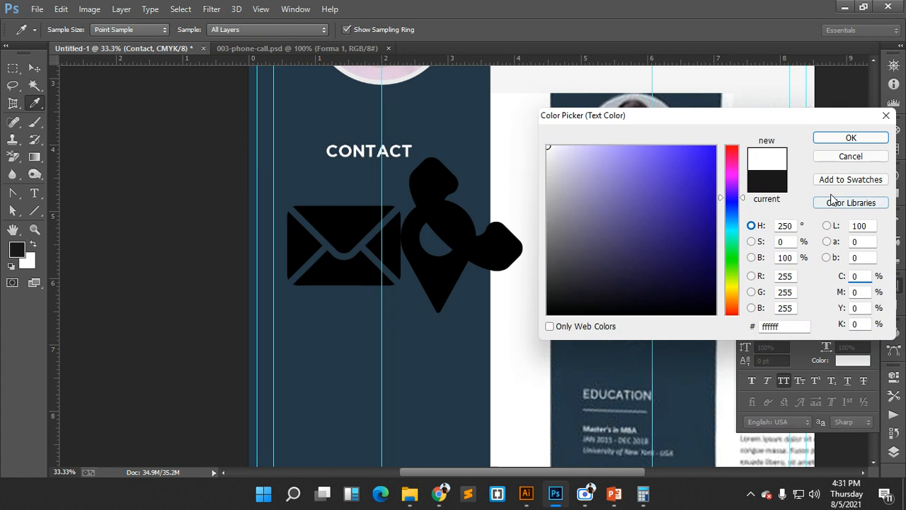
- Apply white to the CONTACT heading, set it to 24 pt, and shift it slightly left
left_click(850, 137)
left_click_drag(531, 184, 504, 180)
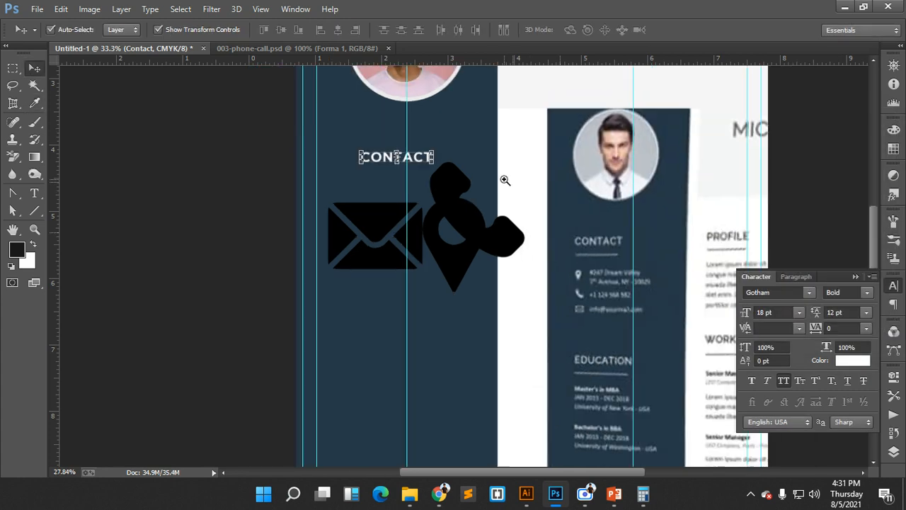
left_click(798, 312)
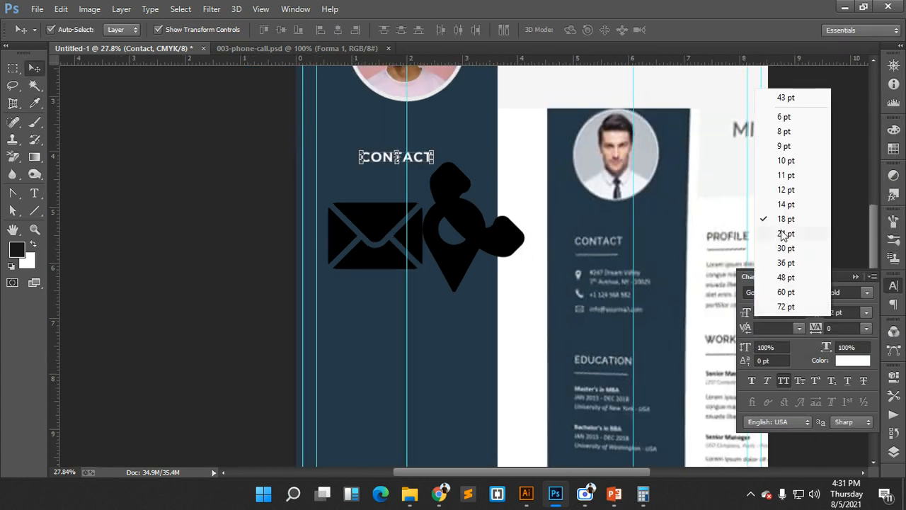
left_click(785, 233)
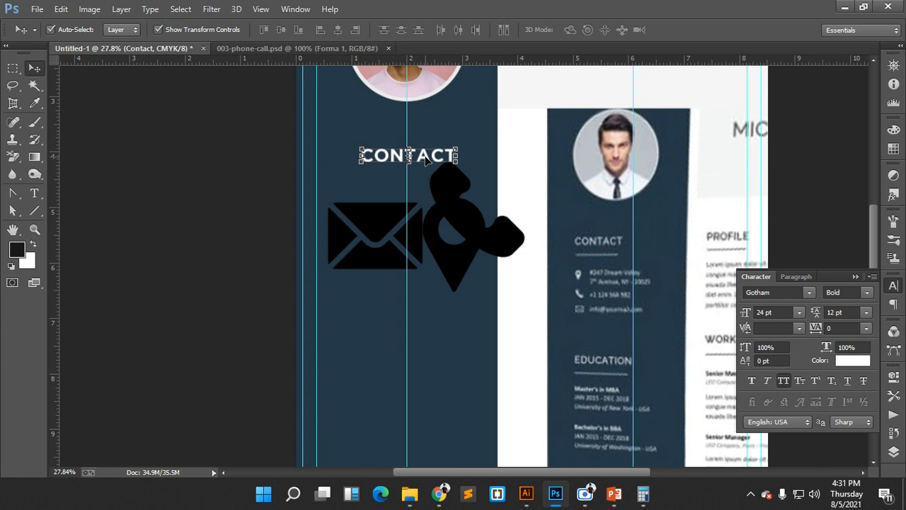
left_click_drag(426, 160, 407, 159)
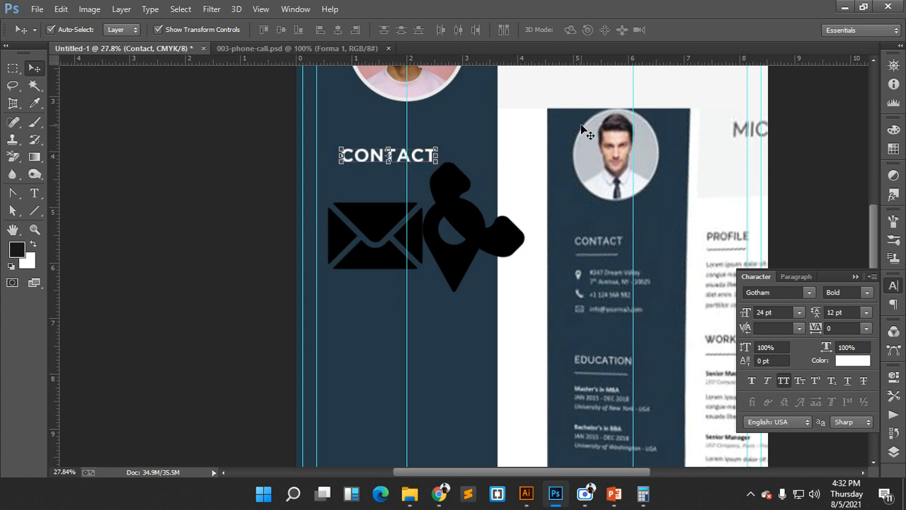
scroll(503, 160, "down", 2)
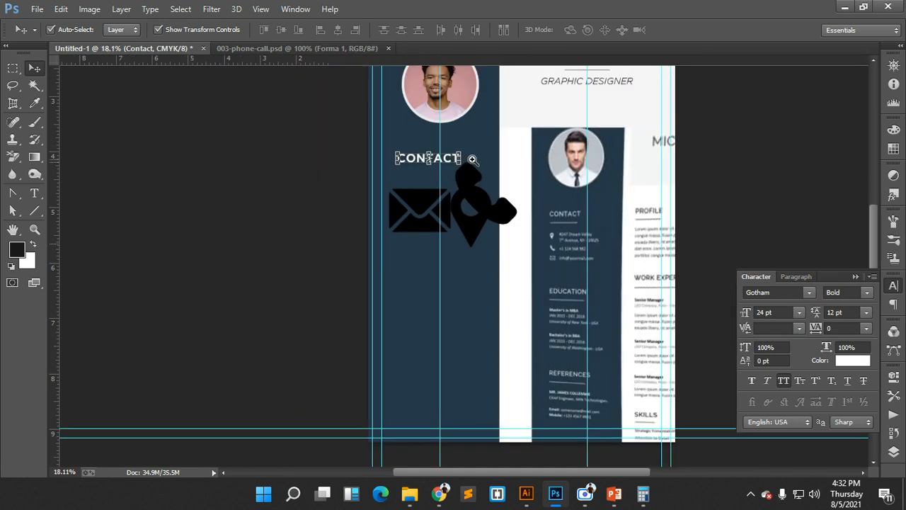
- Add a vertical guide along the left edge of the CONTACT heading and profile photo
left_click(416, 96)
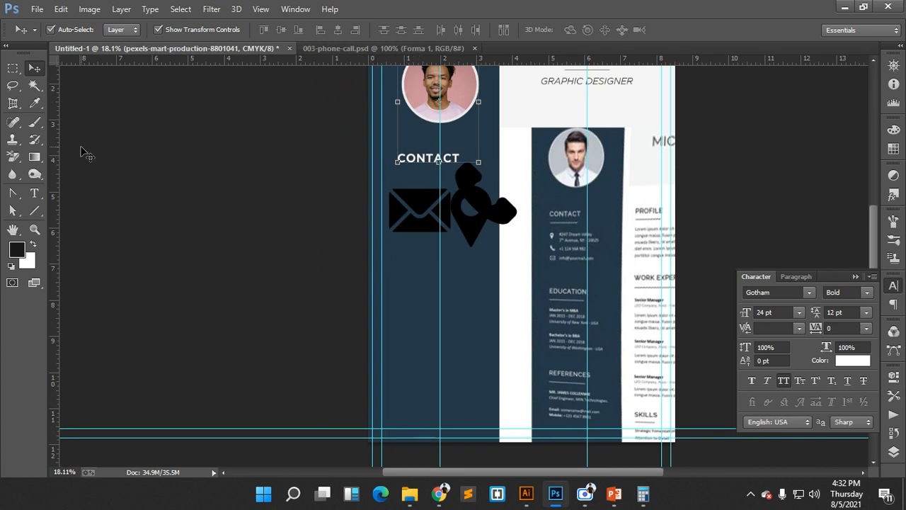
left_click_drag(60, 147, 400, 186)
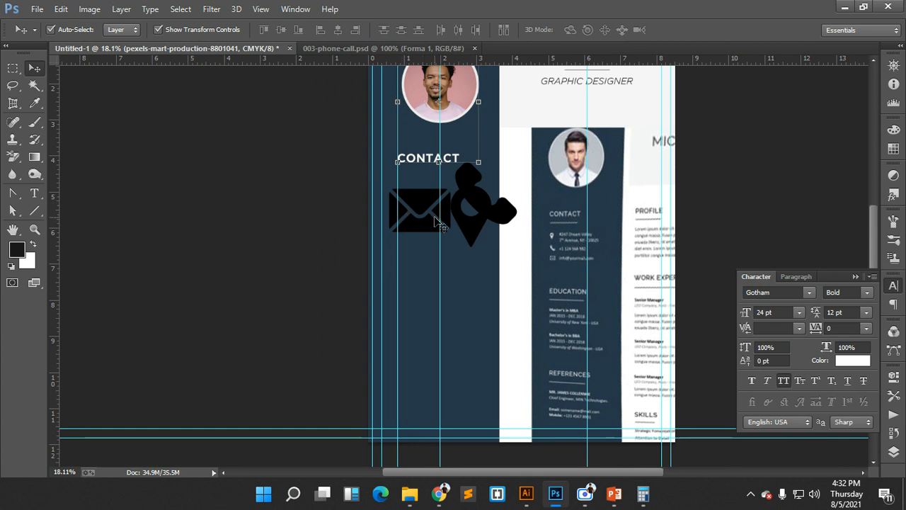
scroll(498, 212, "up", 3)
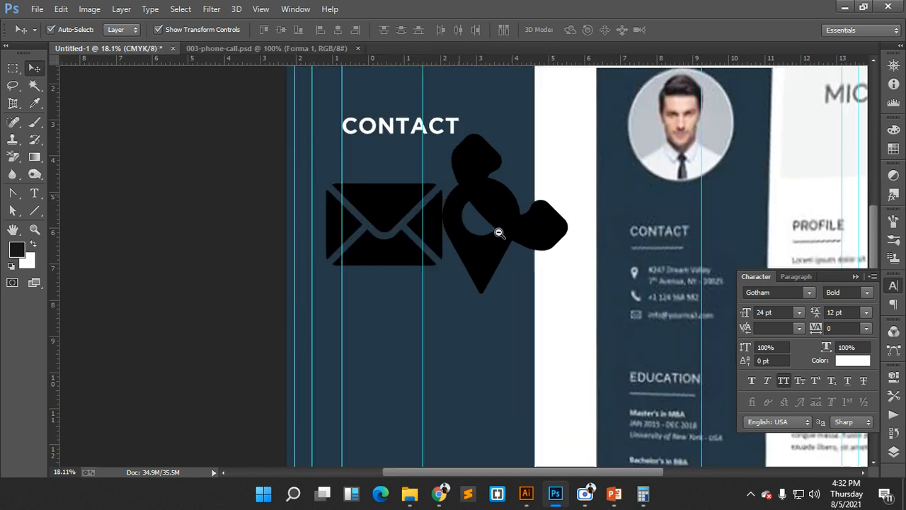
scroll(498, 207, "up", 3)
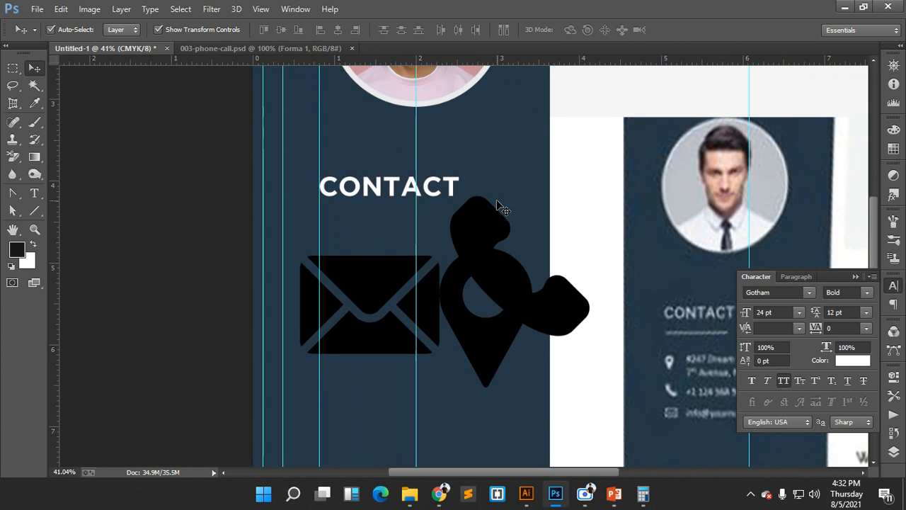
scroll(499, 212, "down", 2)
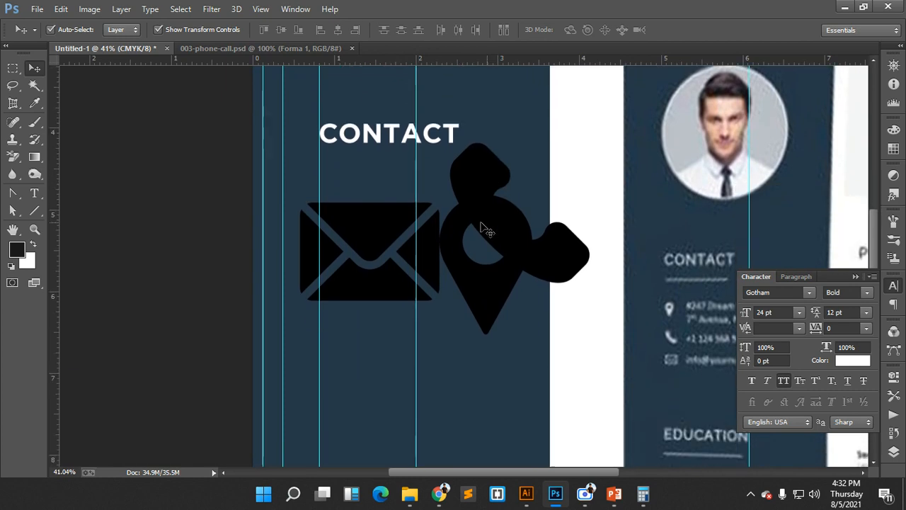
- Move the envelope, phone and pin icons down below the heading area
left_click_drag(401, 218, 420, 310)
left_click_drag(477, 215, 485, 304)
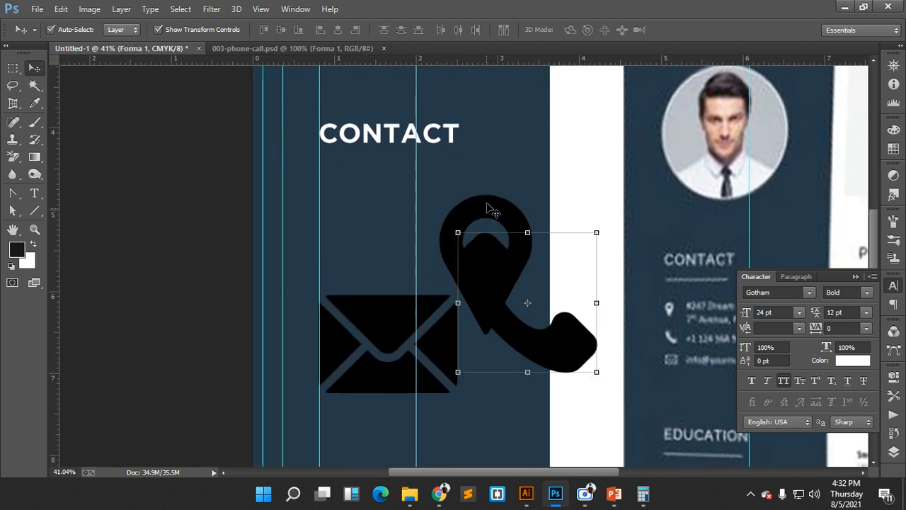
left_click_drag(488, 207, 500, 246)
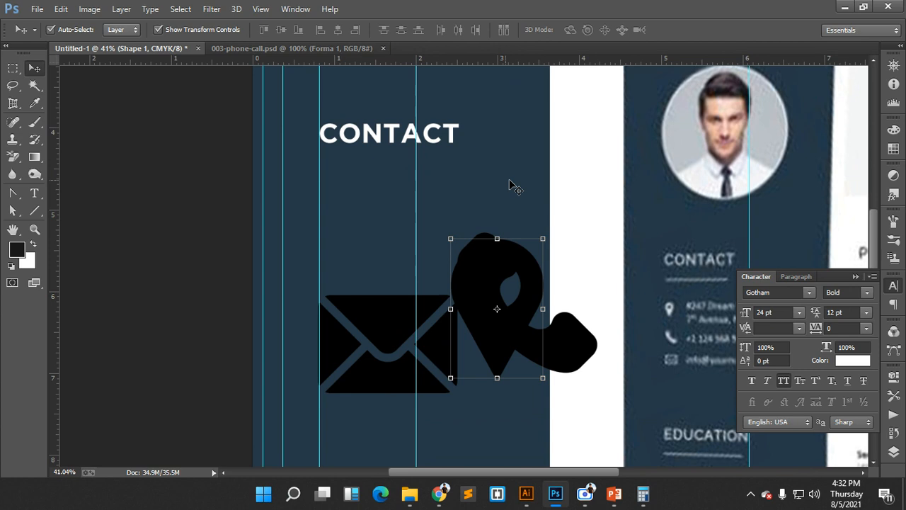
- Draw a horizontal line under the CONTACT heading and fill it pure white
left_click(34, 210)
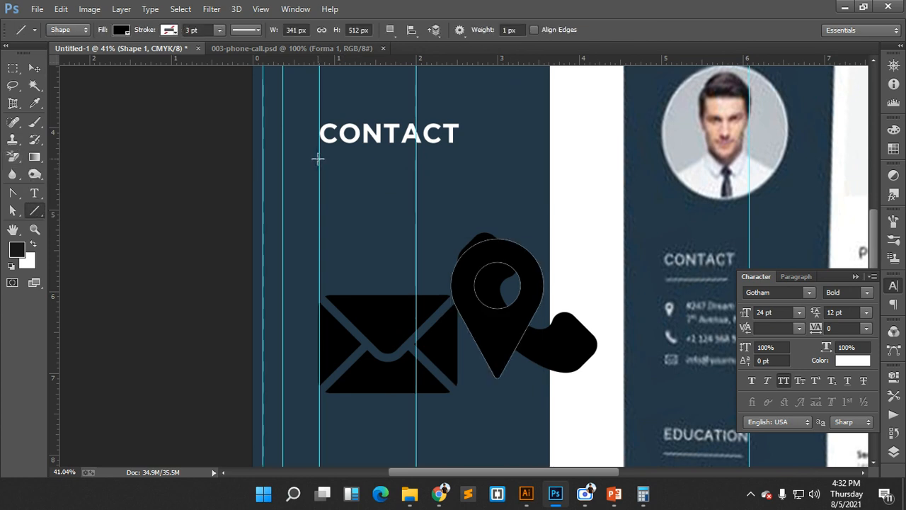
left_click_drag(320, 158, 432, 158)
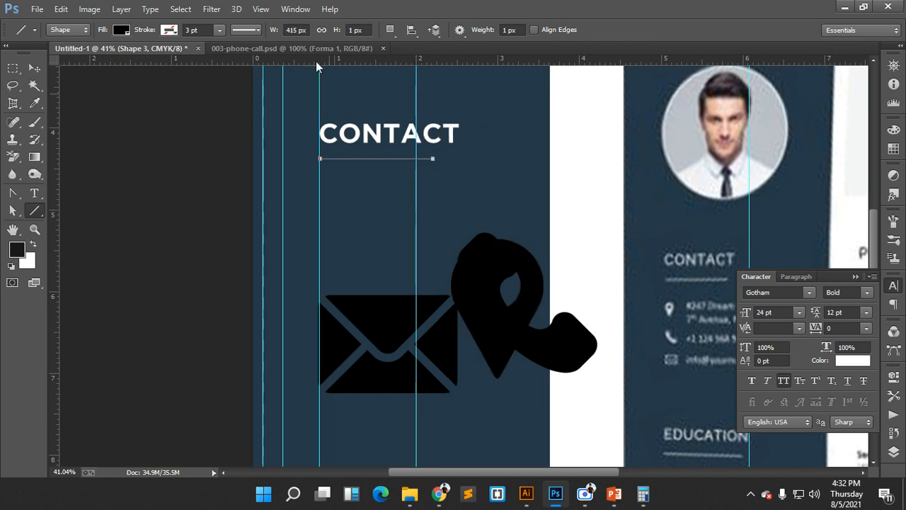
left_click(121, 30)
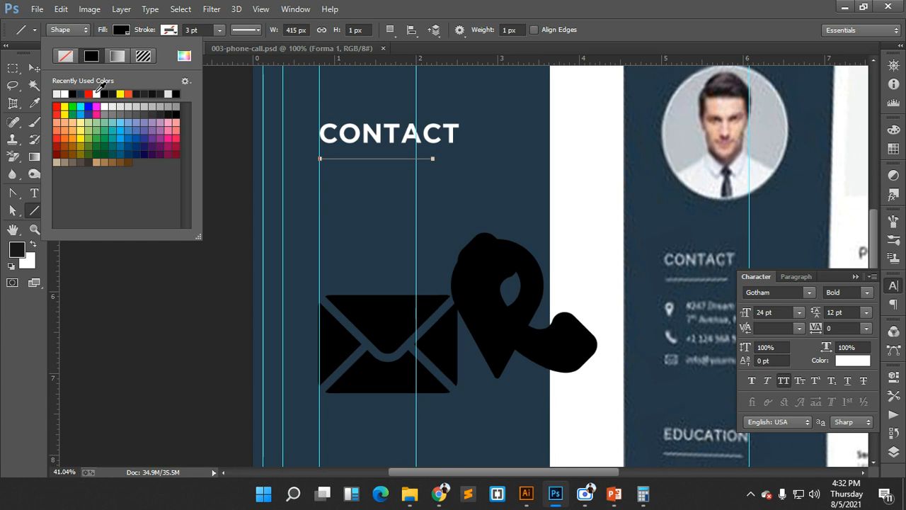
left_click(65, 93)
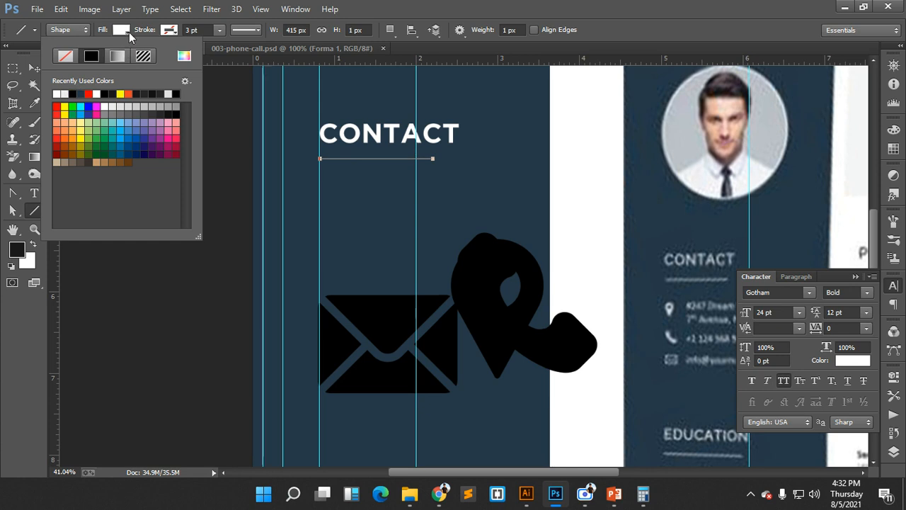
left_click(128, 33)
left_click(893, 451)
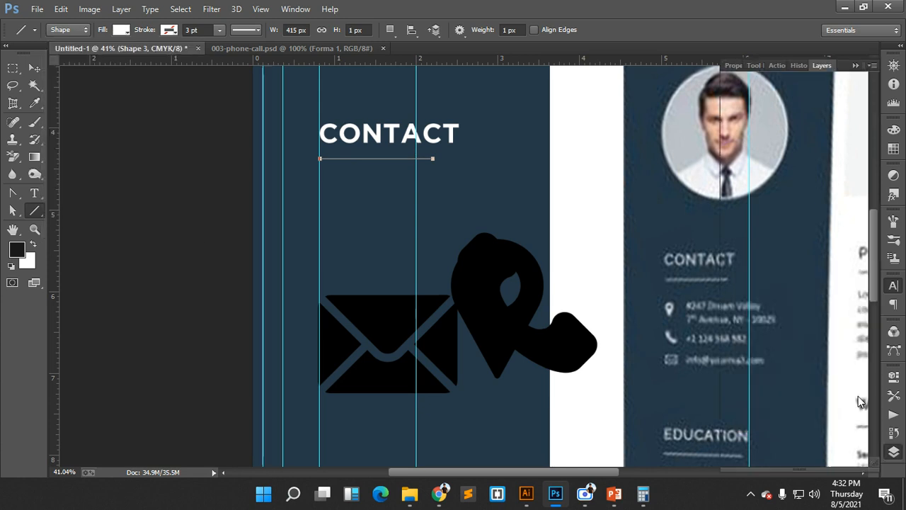
double_click(755, 277)
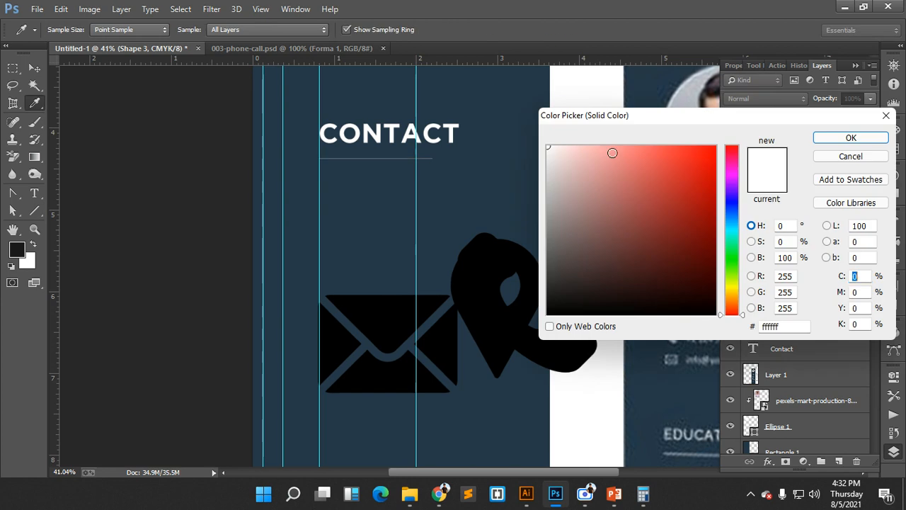
left_click_drag(558, 154, 514, 116)
left_click(821, 141)
left_click_drag(398, 141, 526, 253)
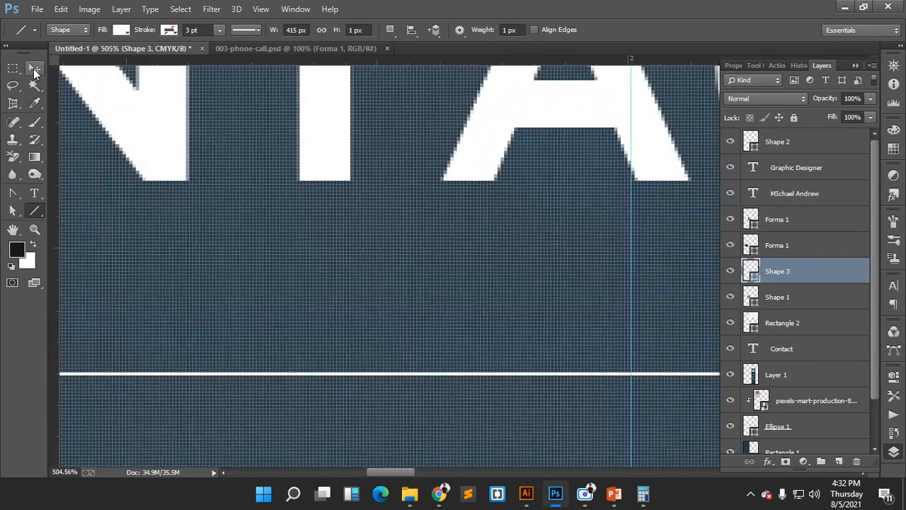
- Free Transform the white line to three times its height to form a bar
left_click(34, 69)
left_click_drag(268, 335, 448, 133)
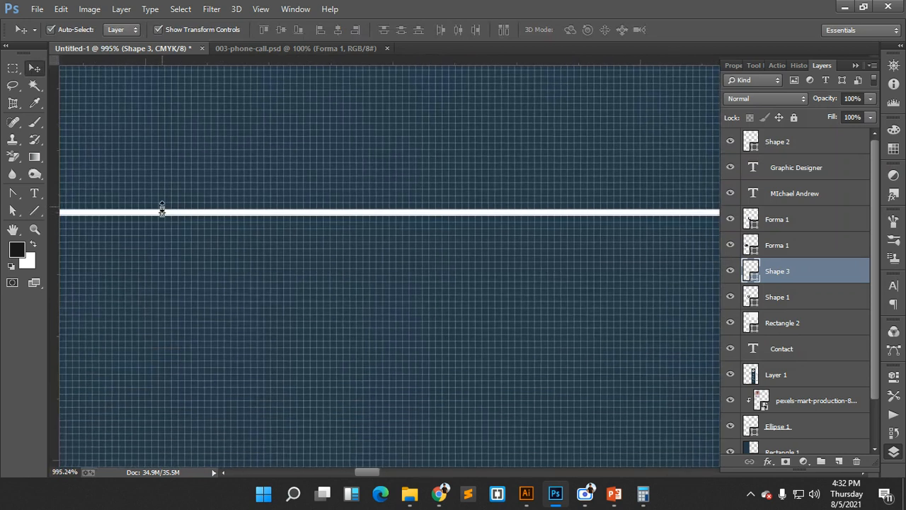
mouse_move(161, 208)
left_mouse_down()
mouse_move(162, 196)
mouse_move(162, 221)
left_mouse_up()
left_click(600, 29)
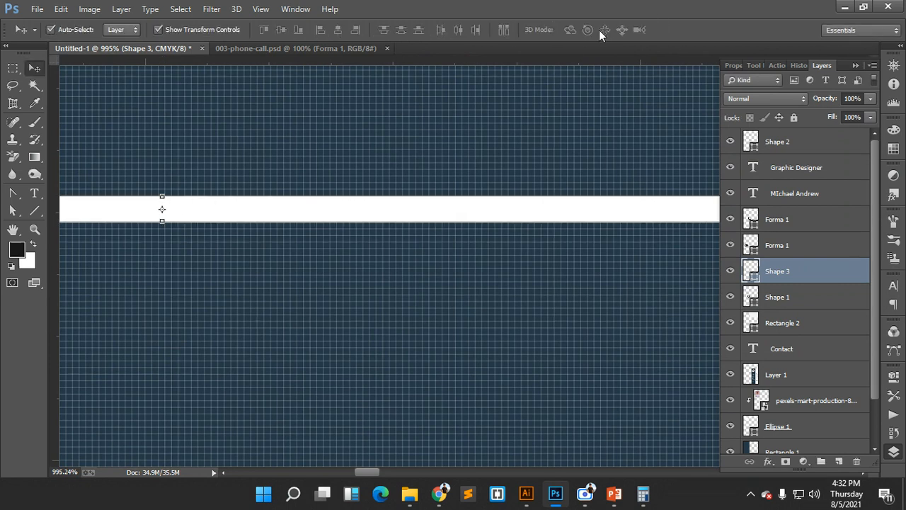
key("ctrl+0")
left_click(251, 173)
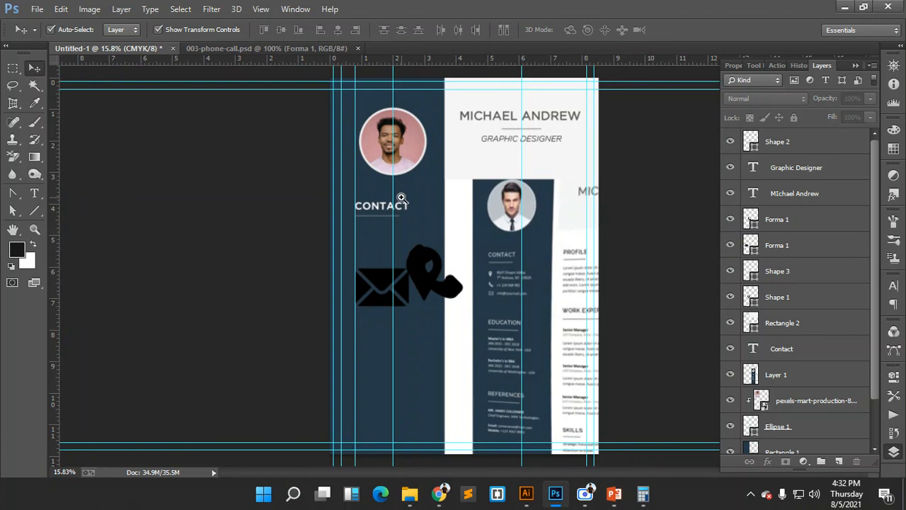
- Raise the white bar's top edge slightly to fine-tune its thickness
left_click_drag(402, 198, 354, 140)
left_click(493, 226)
left_click_drag(493, 227, 383, 198)
left_click_drag(617, 106, 616, 103)
left_click(598, 30)
key("ctrl+0")
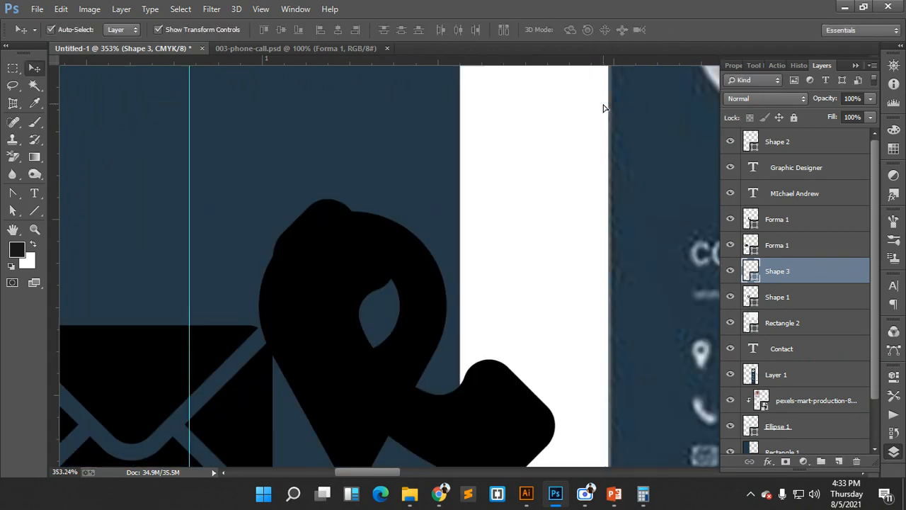
left_click(646, 148)
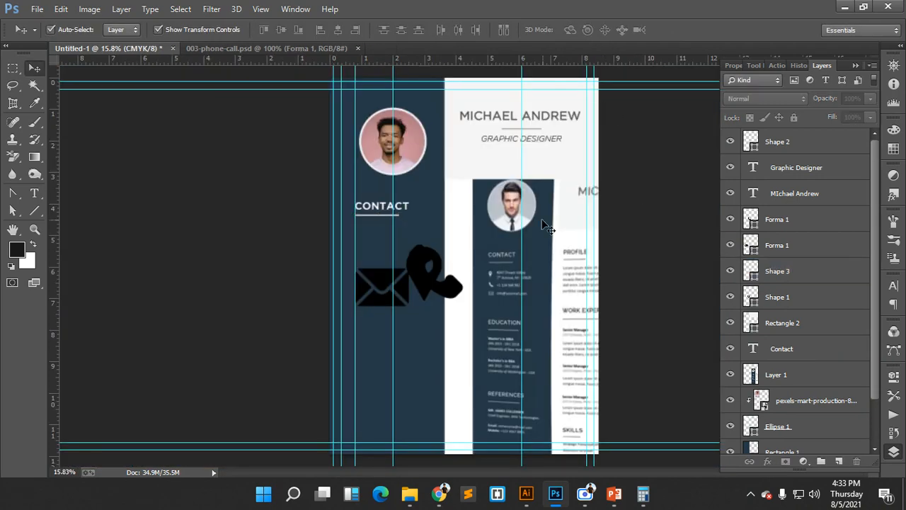
- Move the phone icon down, and shrink the pin icon and place it above the envelope
left_click_drag(524, 274, 568, 296)
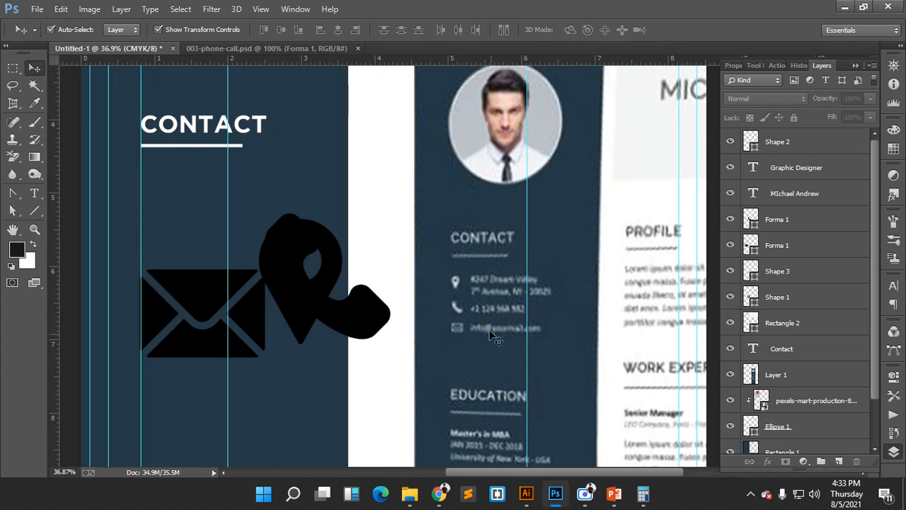
left_click(283, 281)
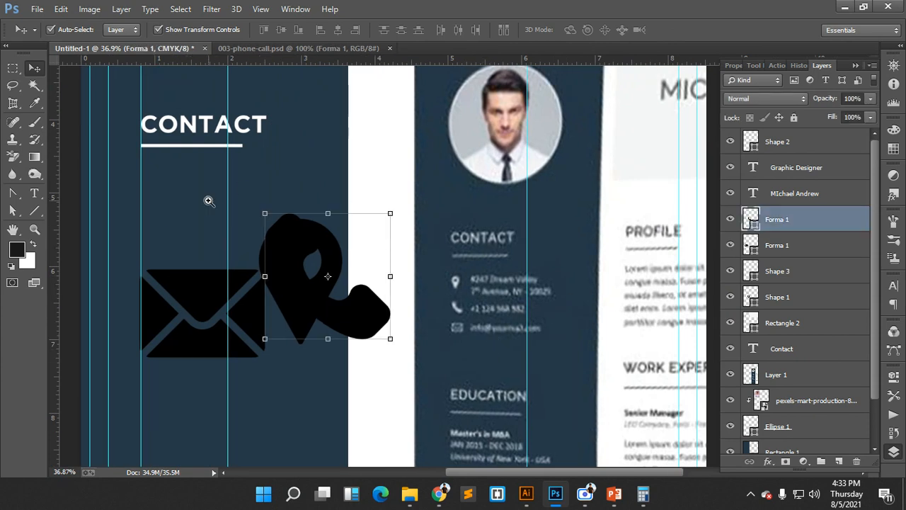
left_click_drag(299, 246, 295, 353)
left_click(296, 257)
left_click_drag(296, 258, 215, 217)
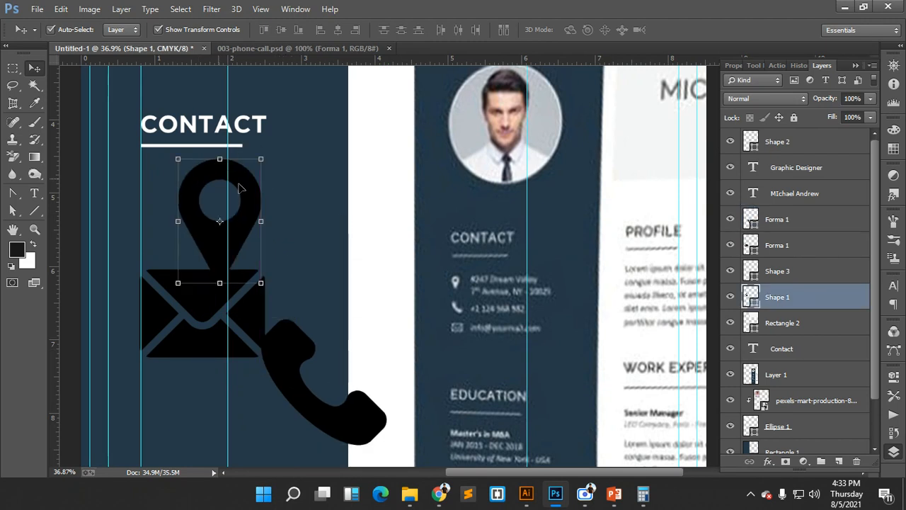
left_click_drag(263, 158, 288, 182)
left_click(601, 31)
left_click(598, 30)
- Recolour the pin icon white
left_click(339, 186)
scroll(344, 185, "down", 1)
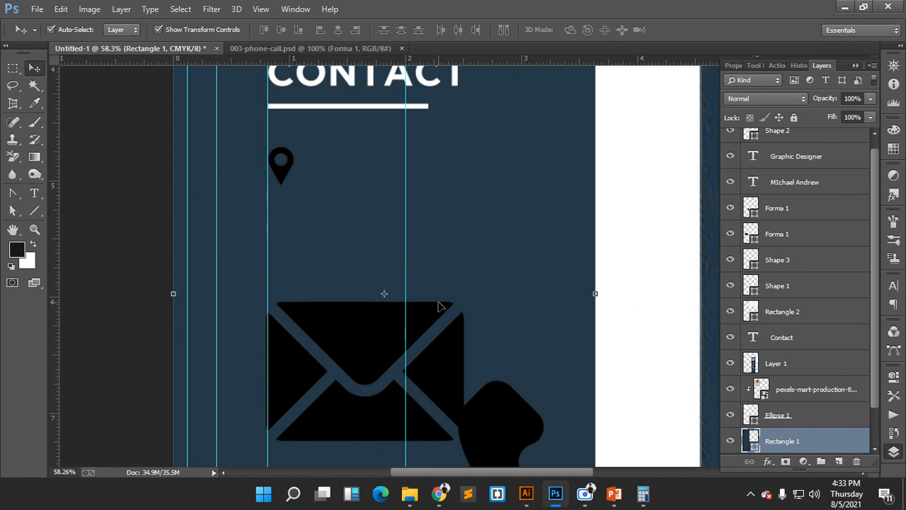
left_click(287, 172)
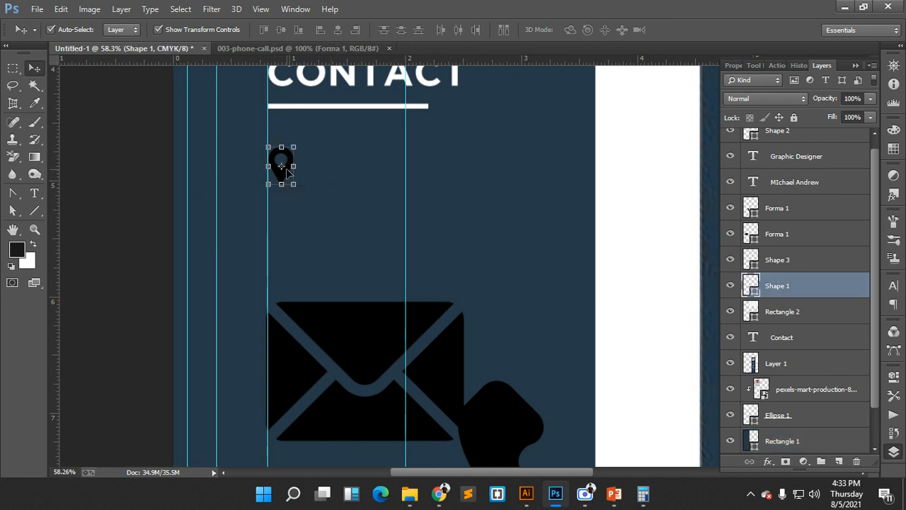
double_click(752, 289)
left_click(568, 185)
left_click_drag(568, 186, 547, 146)
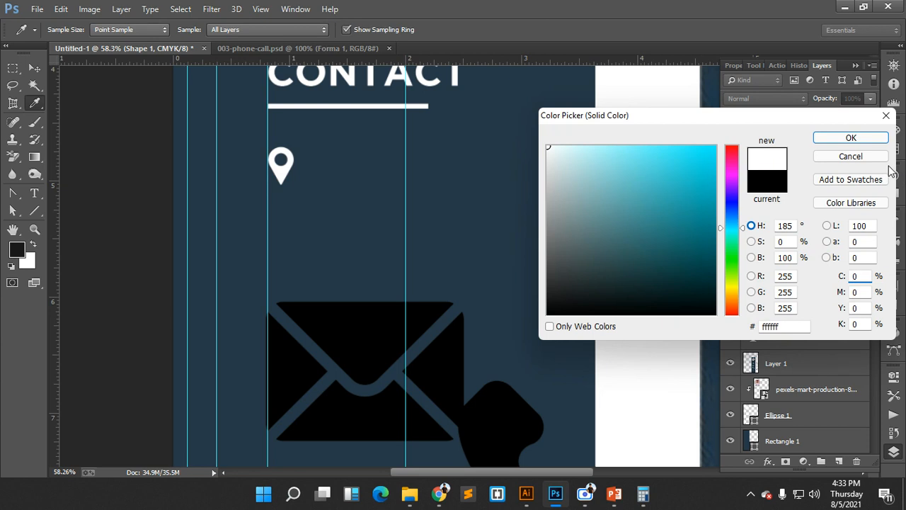
left_click(851, 138)
- Scale the phone icon to 89.32% and place it on the guide below the pin
left_click_drag(502, 404, 306, 214)
key("ctrl+t")
left_click_drag(460, 174, 374, 252)
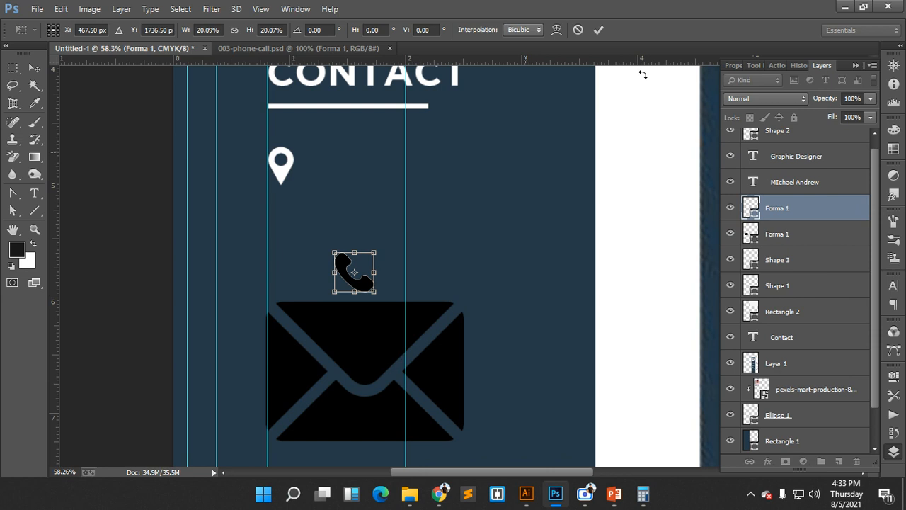
left_click(596, 32)
scroll(396, 221, "up", 2)
left_click_drag(335, 273, 292, 207)
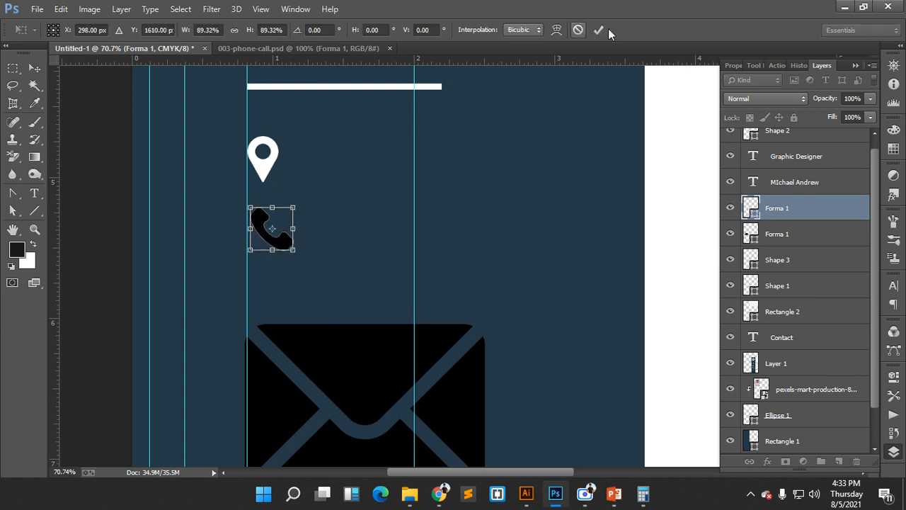
left_click(601, 30)
- Recolour the phone icon white
double_click(757, 214)
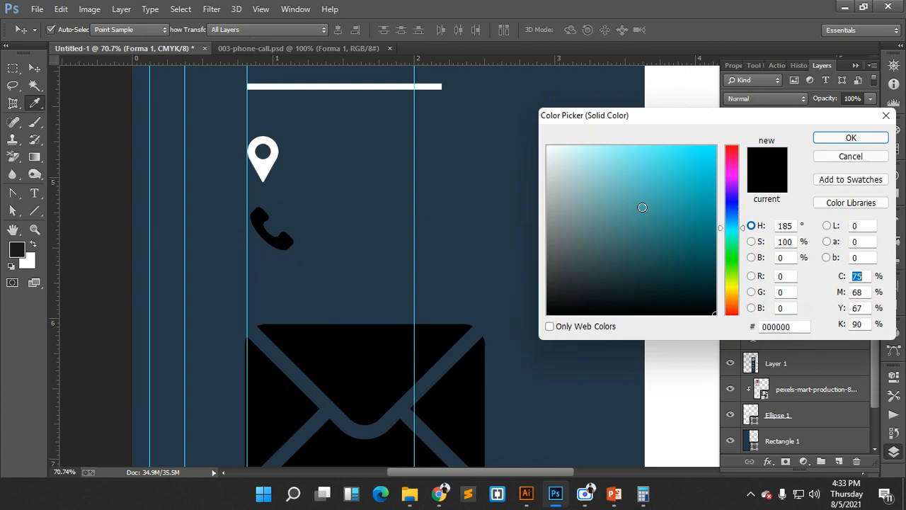
left_click_drag(641, 202, 502, 101)
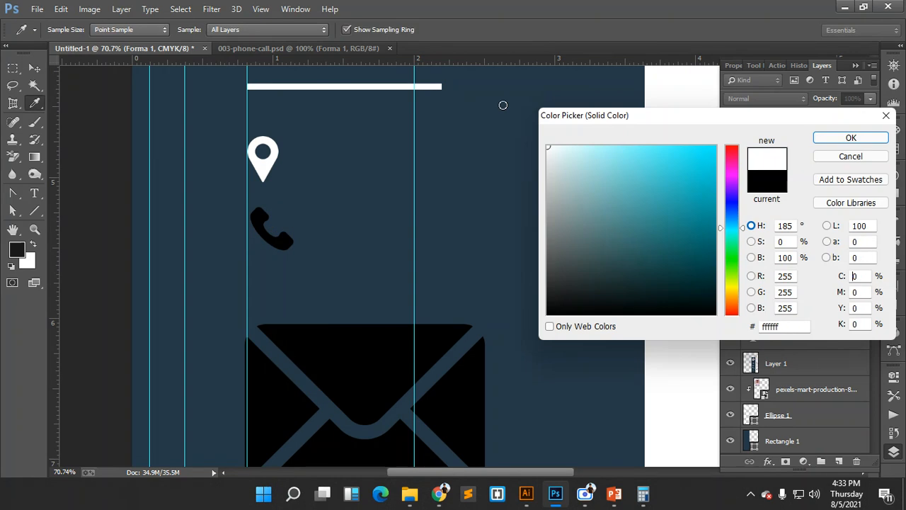
left_click(852, 138)
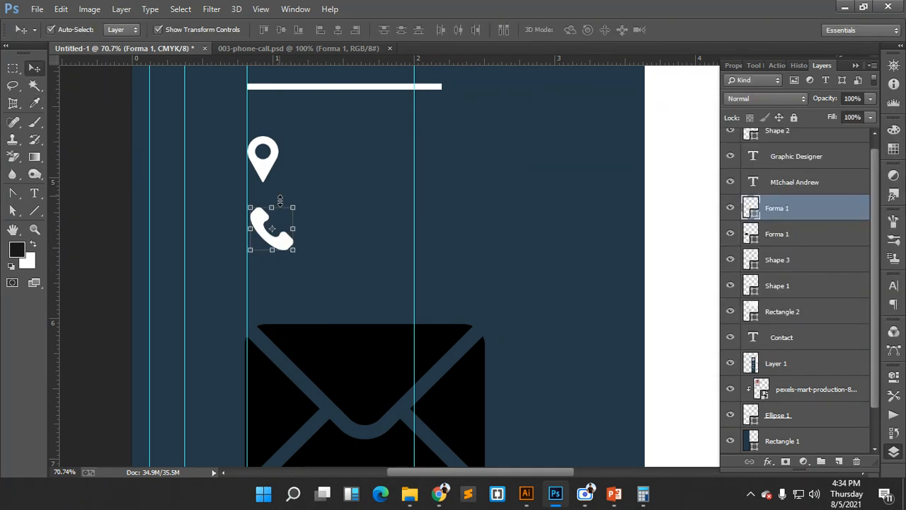
- Shrink the envelope icon to about a fifth of its size
left_click(388, 340)
left_click_drag(484, 323, 285, 284)
left_click(598, 29)
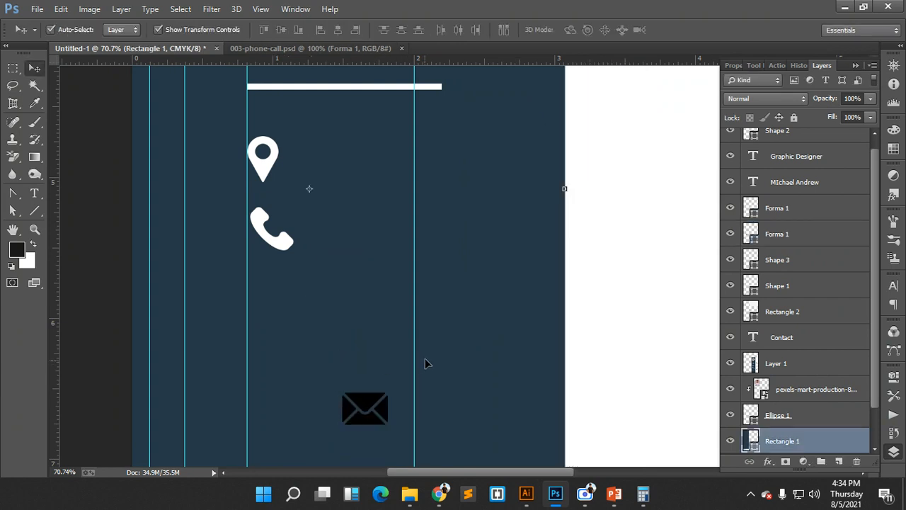
- Undo the accidental moves of the navy background rectangle and lock Rectangle 1
left_click_drag(456, 349, 423, 318)
left_click_drag(469, 338, 214, 283)
key("ctrl+alt+z")
key("ctrl+alt+z")
key("ctrl+alt+z")
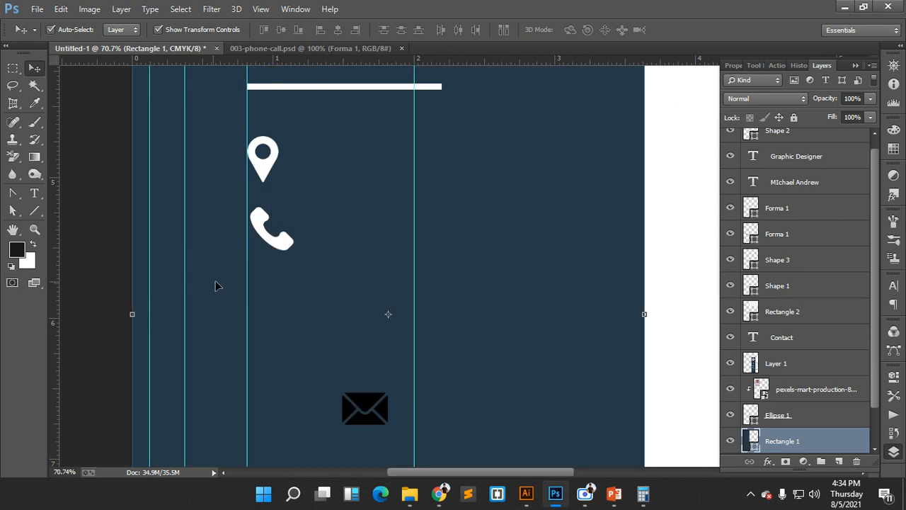
left_click_drag(579, 330, 558, 331)
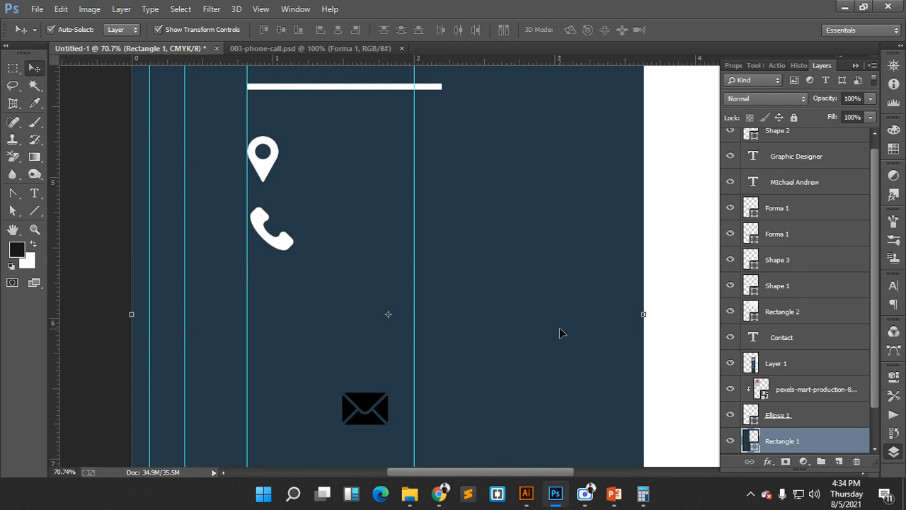
key("ctrl+z")
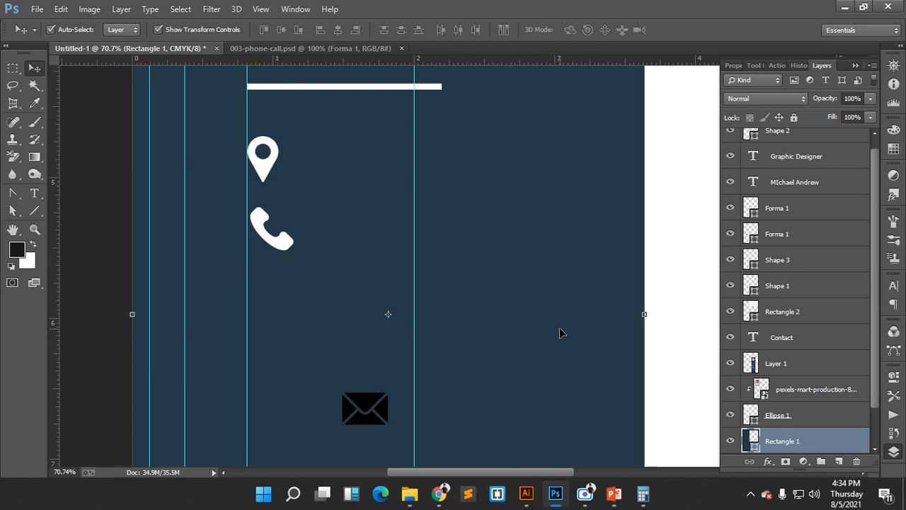
left_click(794, 117)
- Place the envelope icon below the phone on the guide and make it white
left_click(375, 405)
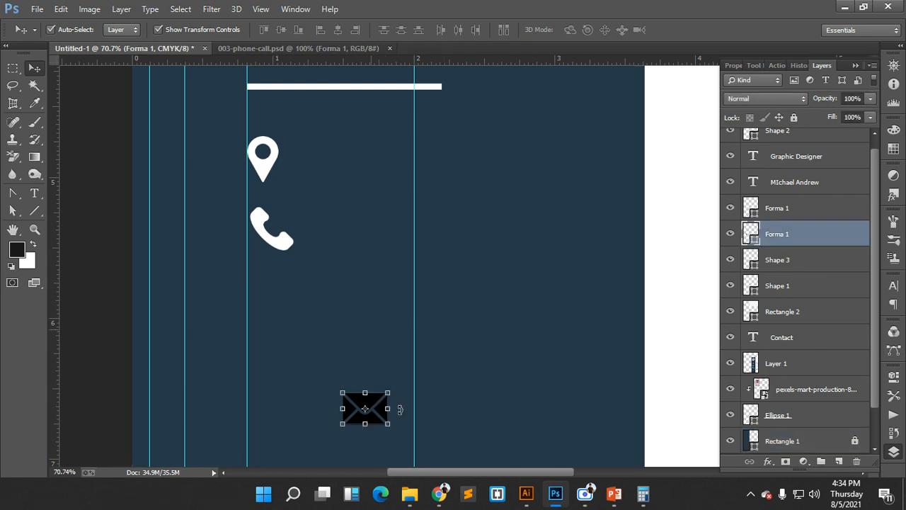
left_click_drag(378, 409, 280, 297)
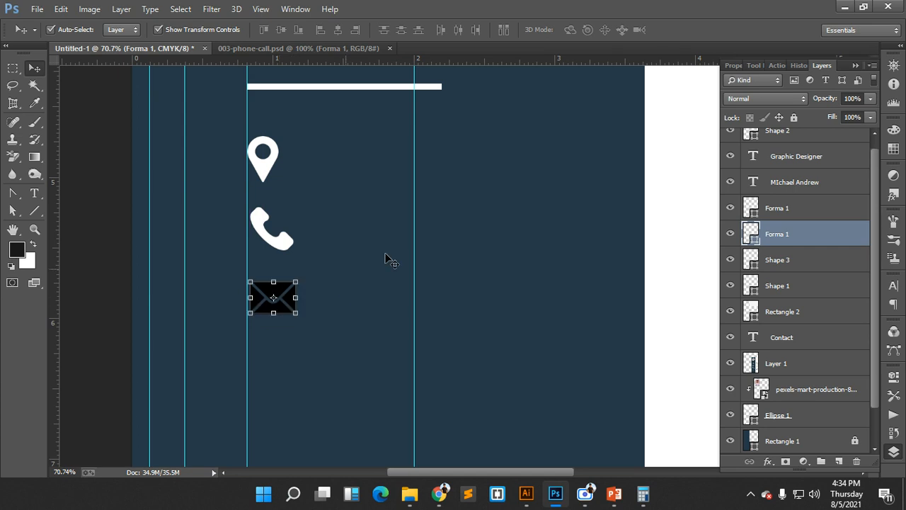
double_click(751, 237)
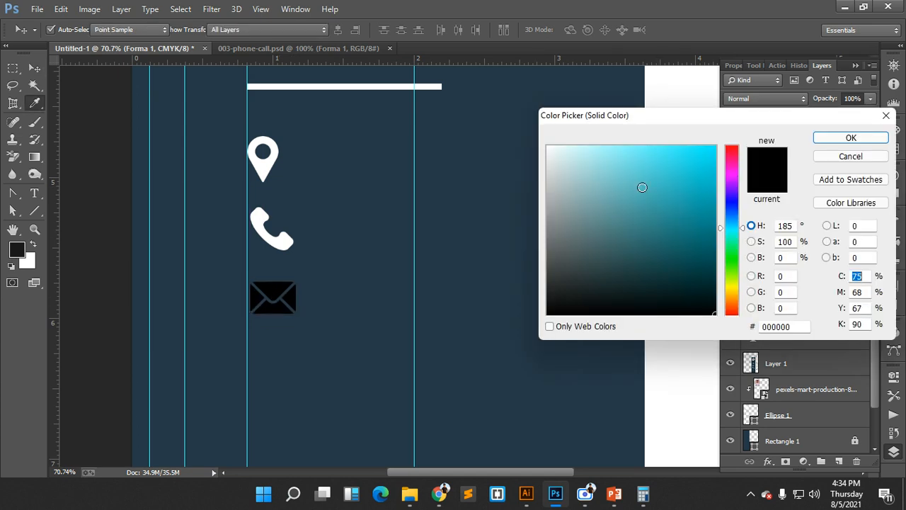
left_click(548, 147)
left_click(851, 137)
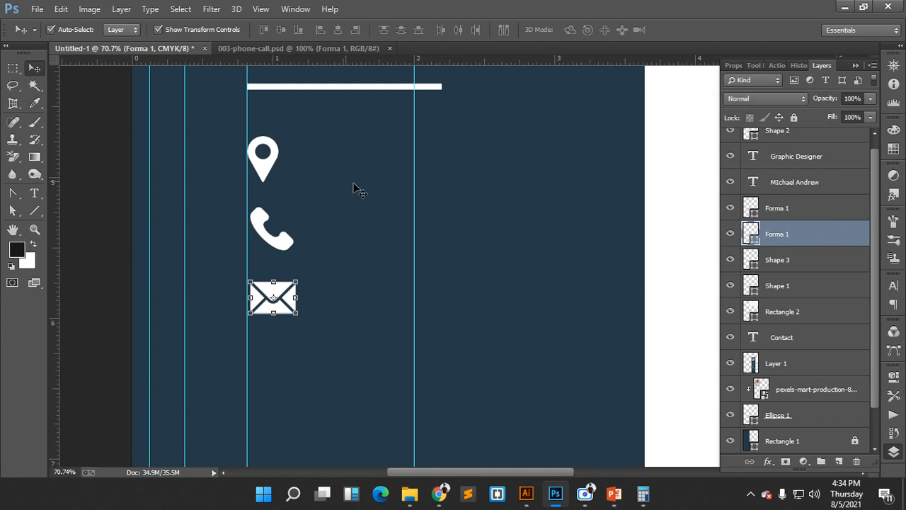
key("ctrl+0")
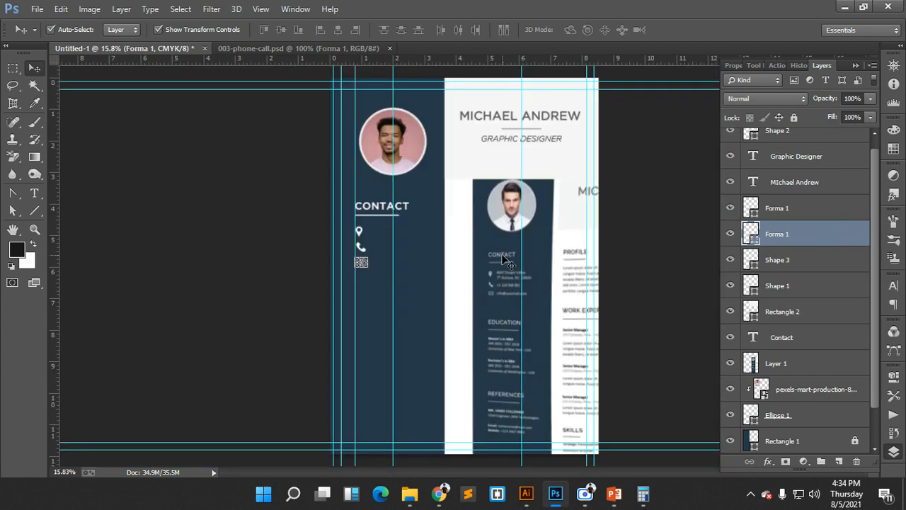
- Align the pin, phone and envelope icons on their horizontal centres and nudge them left
left_click(426, 287)
left_click_drag(402, 243, 480, 279)
left_click(266, 343)
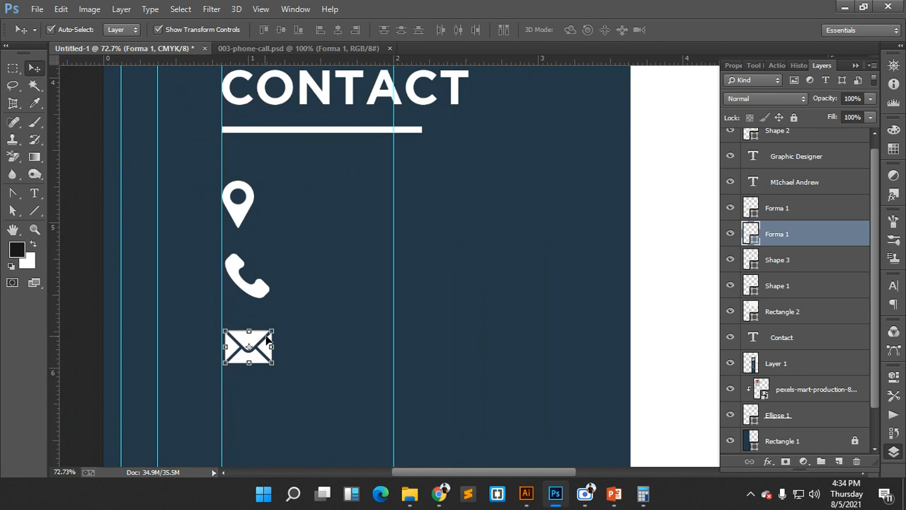
left_click(238, 276, "shift")
left_click(238, 220, "shift")
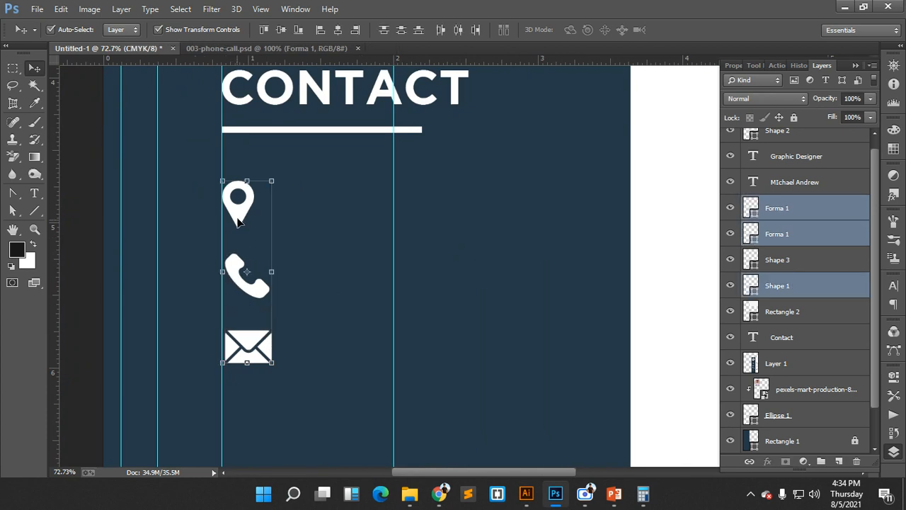
left_click(340, 29)
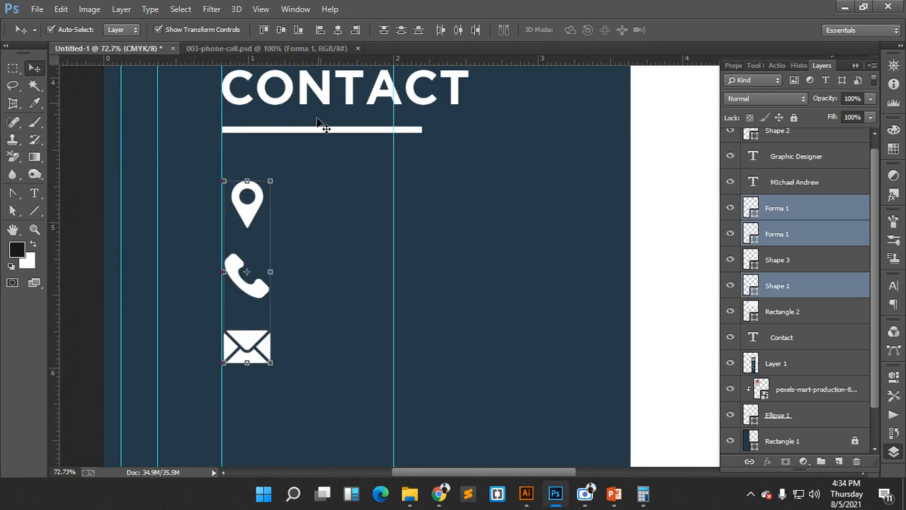
key("Left")
key("Left")
key("Left")
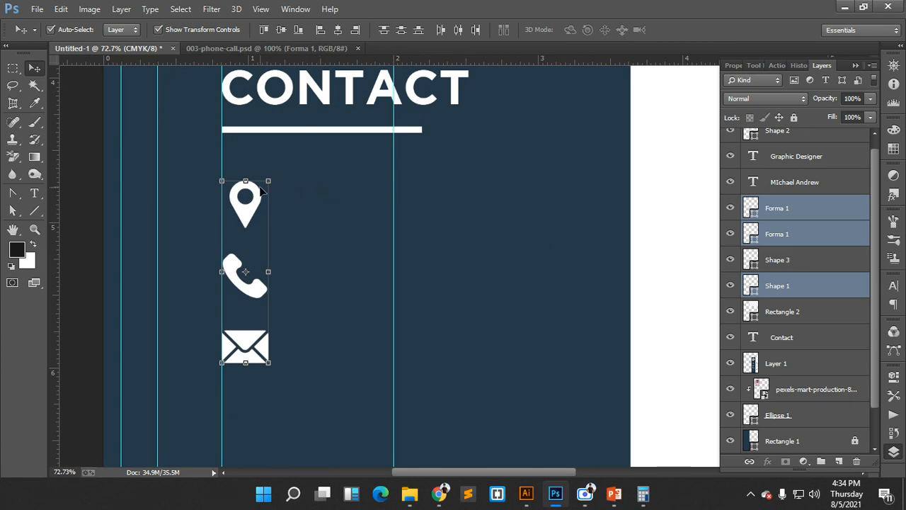
left_click(291, 267)
- Scale the phone to about 83%, the envelope to about 70%, and the pin to about 76%
left_click(267, 297)
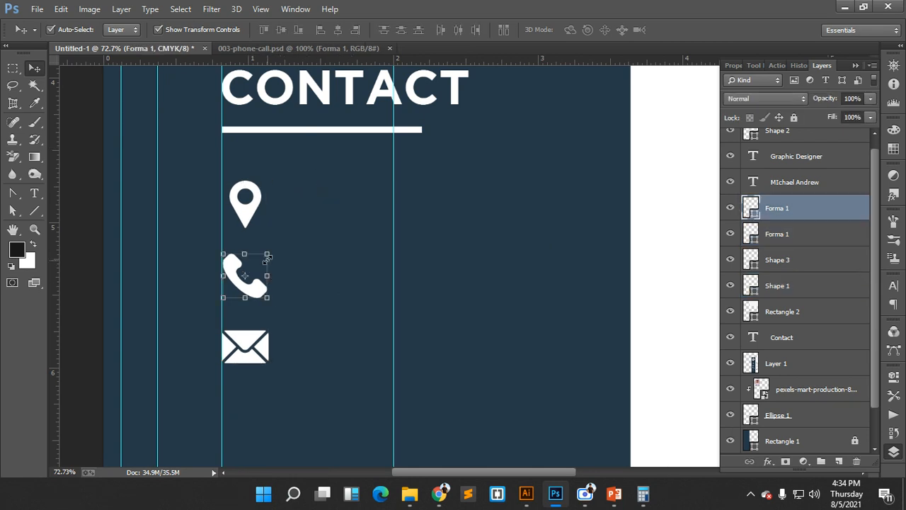
key("ctrl+t")
left_click_drag(269, 253, 265, 257)
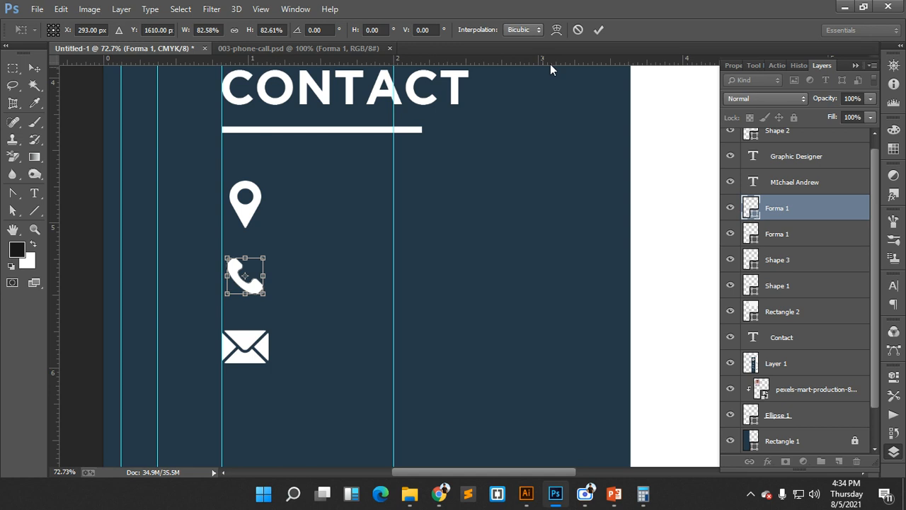
key("Return")
left_click(264, 344)
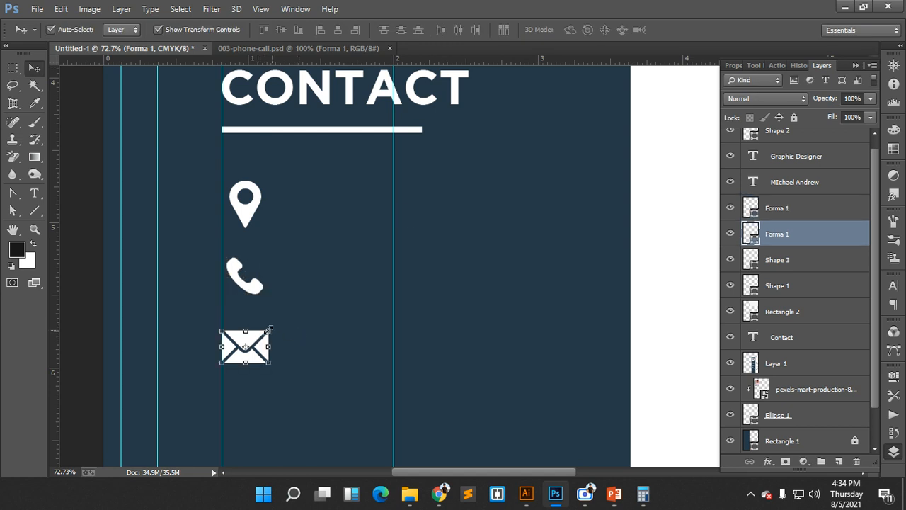
left_click_drag(269, 330, 262, 335)
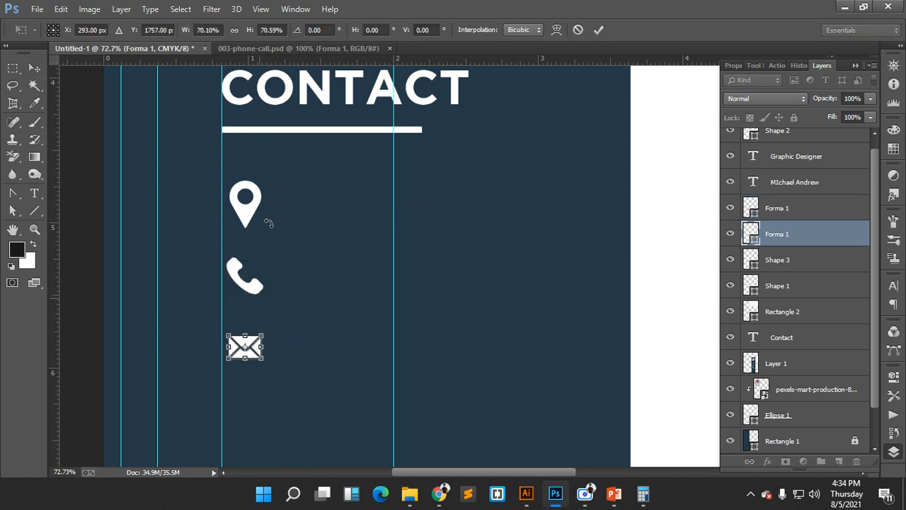
left_click(598, 29)
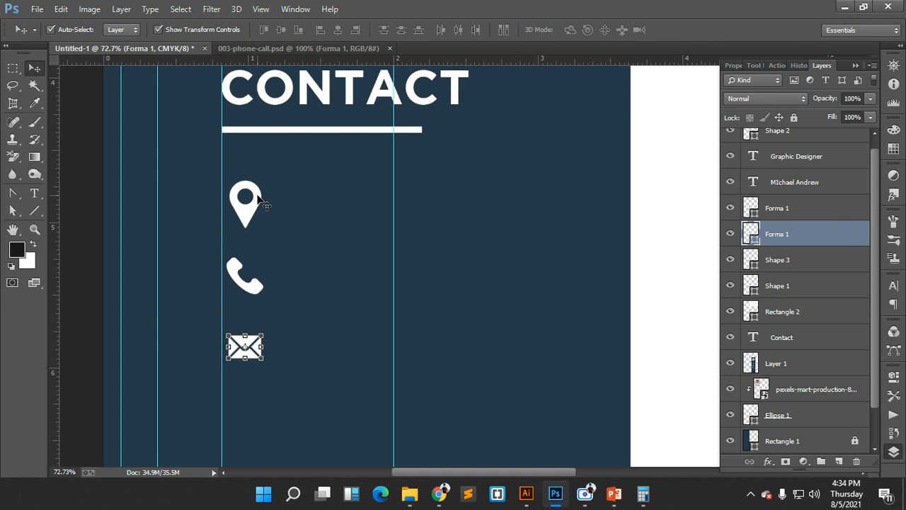
left_click(258, 201)
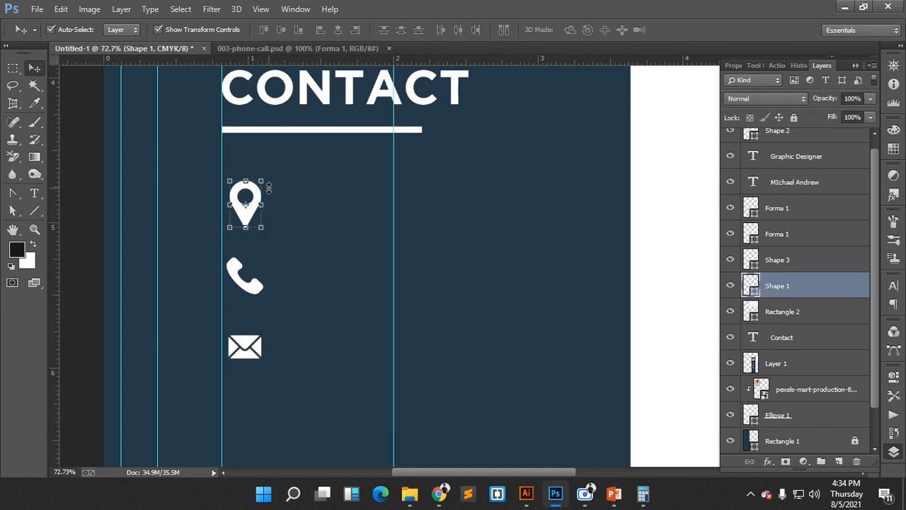
left_click(261, 181)
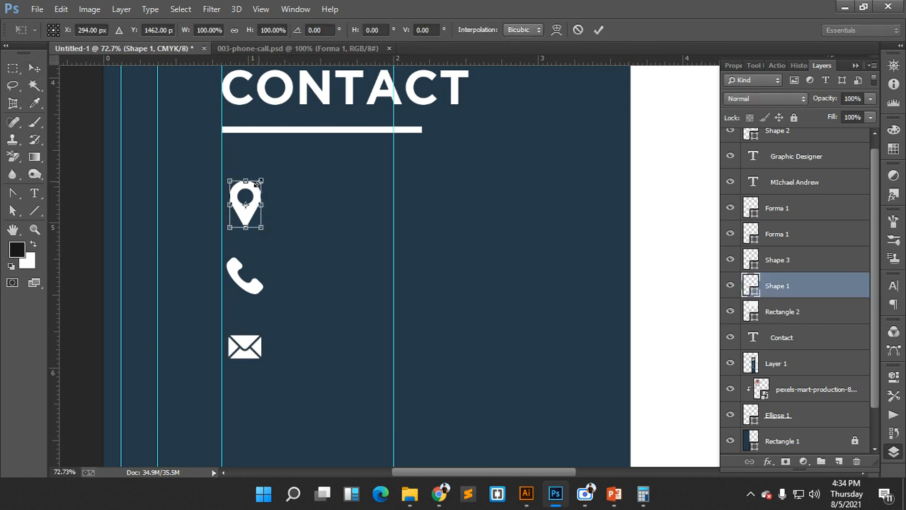
left_click_drag(256, 183, 228, 409)
left_click(598, 29)
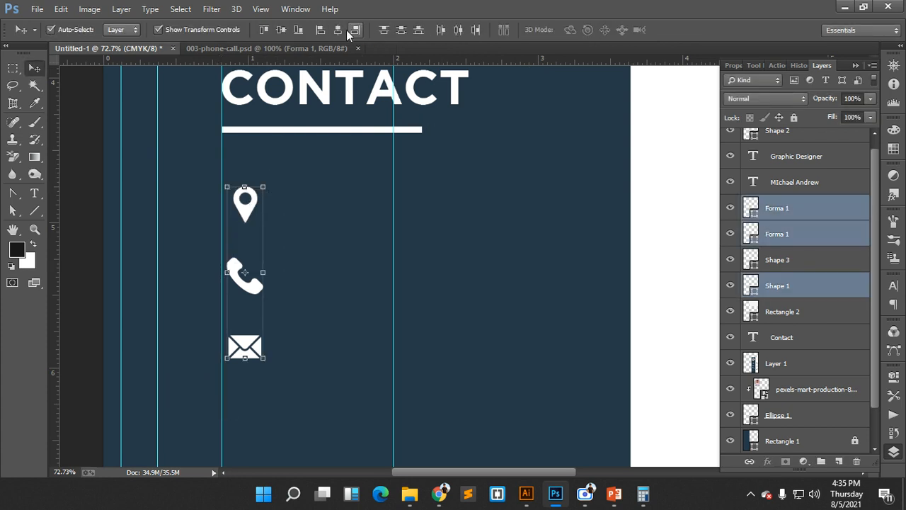
- Nudge all three contact icons left together onto the guide
left_click(332, 283)
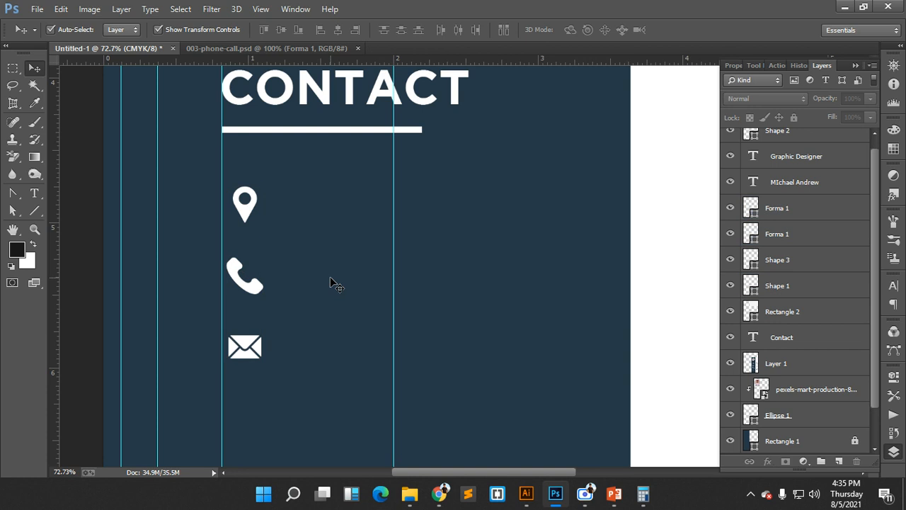
left_click_drag(275, 205, 216, 380)
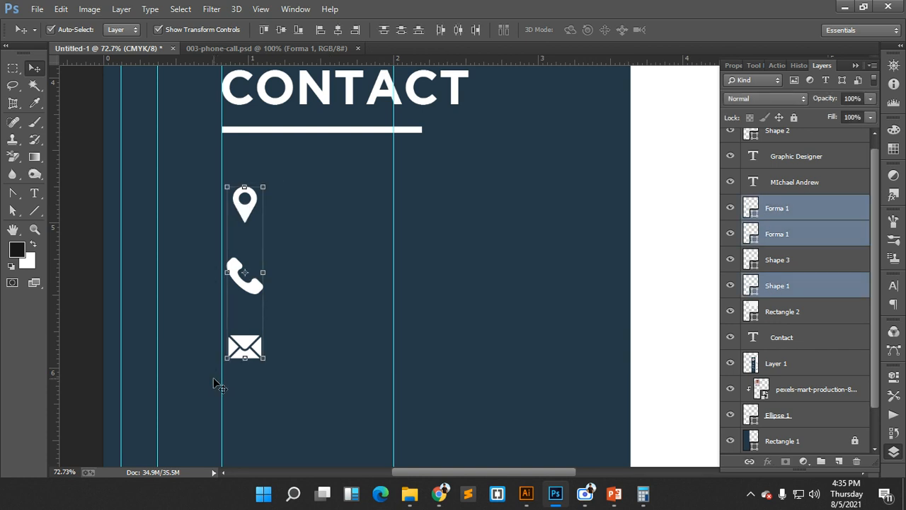
key("Left")
key("Left")
key("Left")
key("Left")
key("Left")
key("Left")
key("Left")
key("Left")
key("Left")
key("Left")
left_click(374, 335)
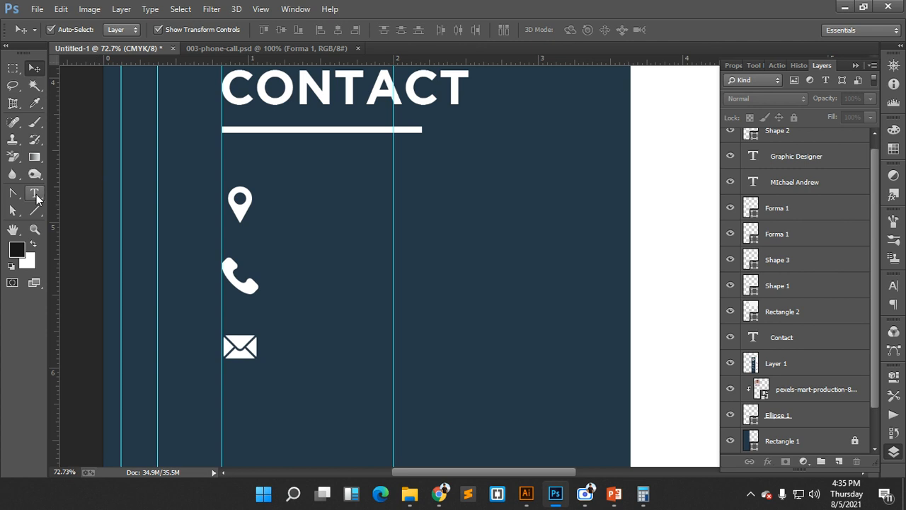
- Add a text line with the postal address beside the pin icon
key("t")
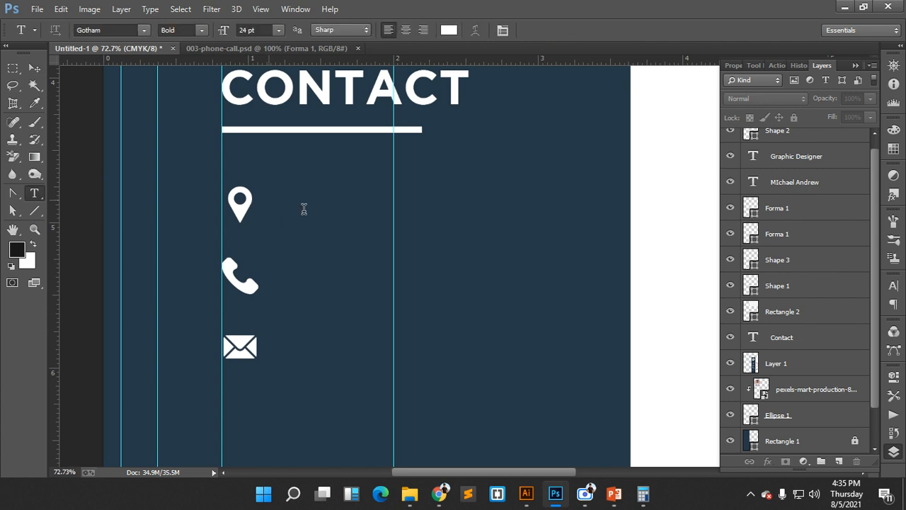
left_click(268, 200)
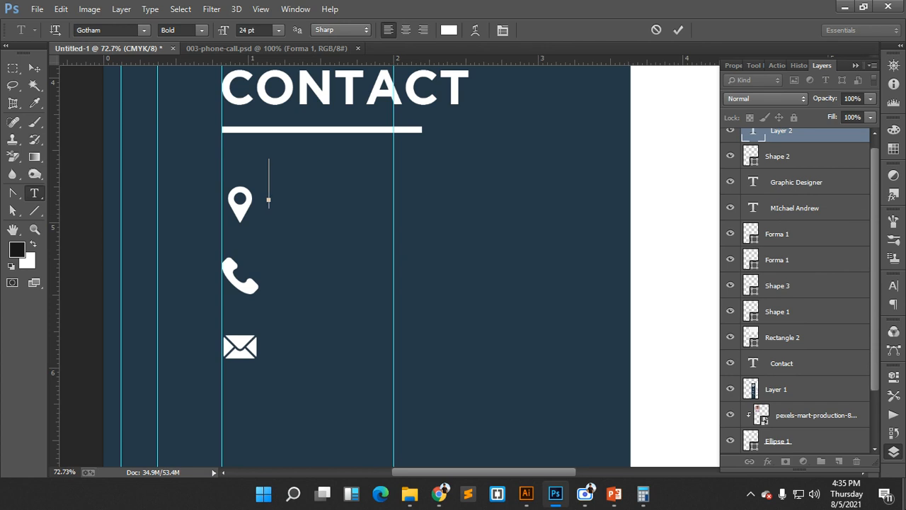
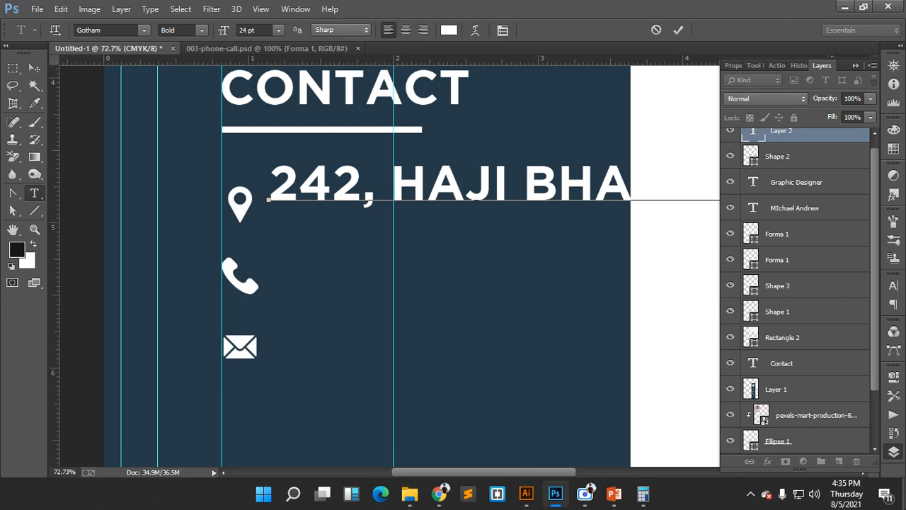
left_click(679, 30)
key("v")
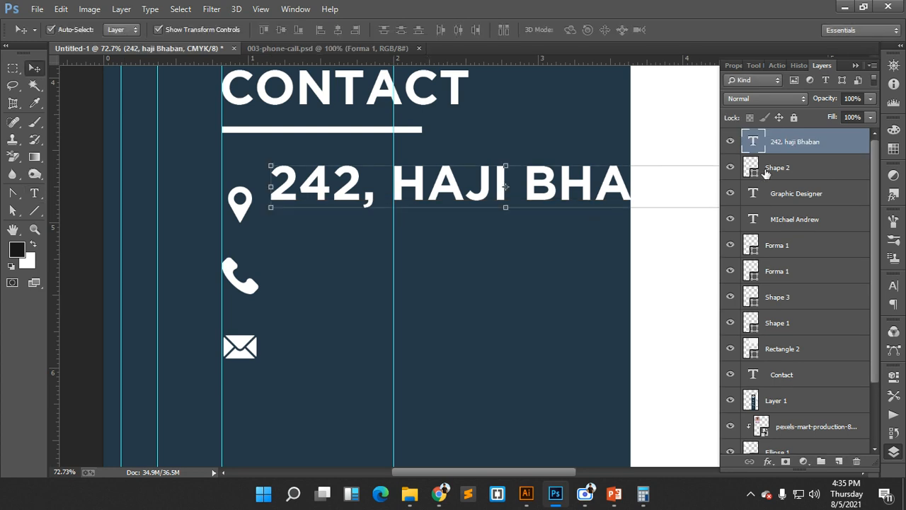
- Set the address to Gotham Light 9 pt with All Caps off, level with the pin
left_click(893, 284)
left_click(798, 313)
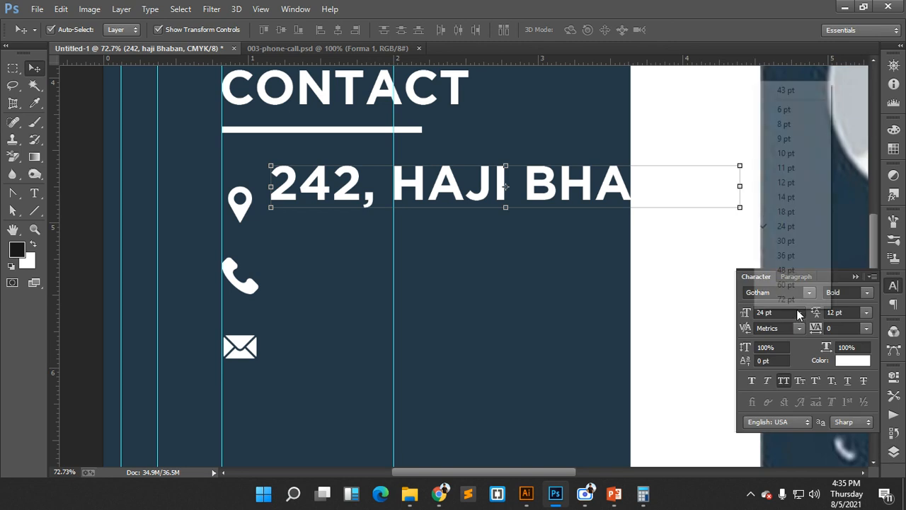
left_click(783, 157)
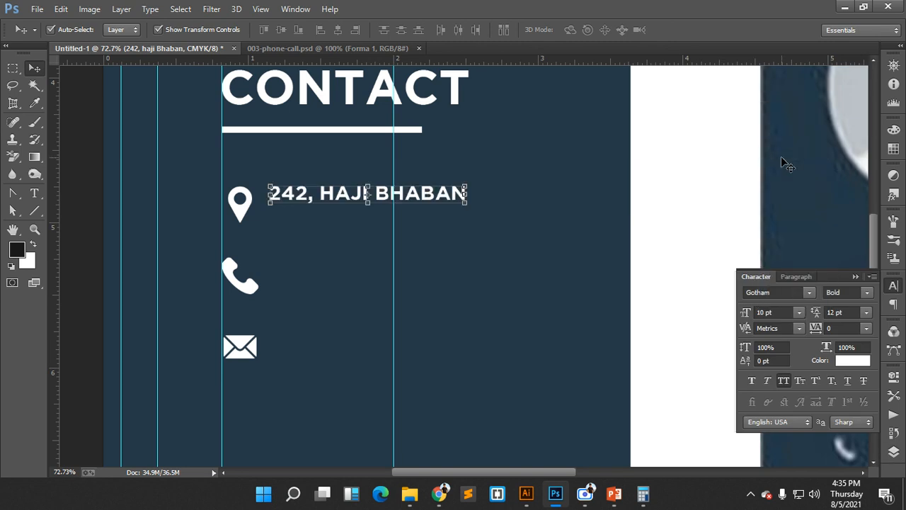
left_click(784, 381)
left_click(868, 295)
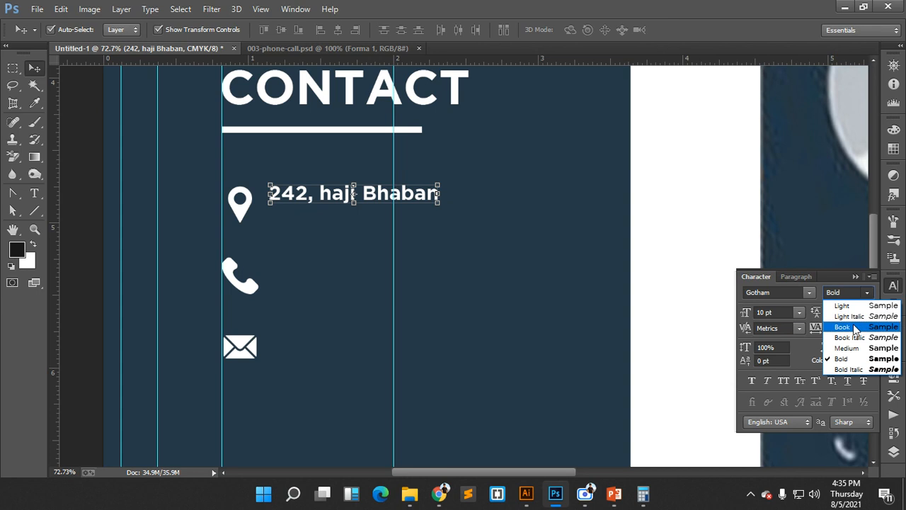
left_click(843, 303)
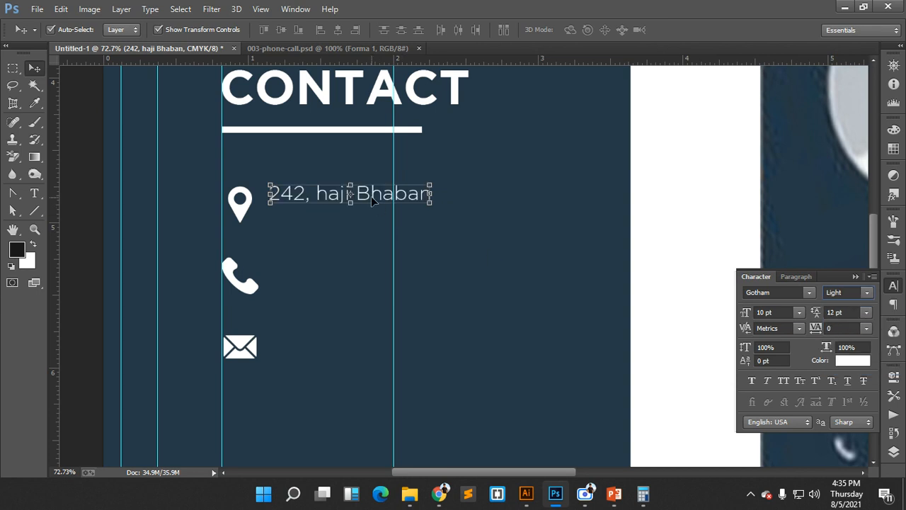
left_click_drag(376, 199, 372, 210)
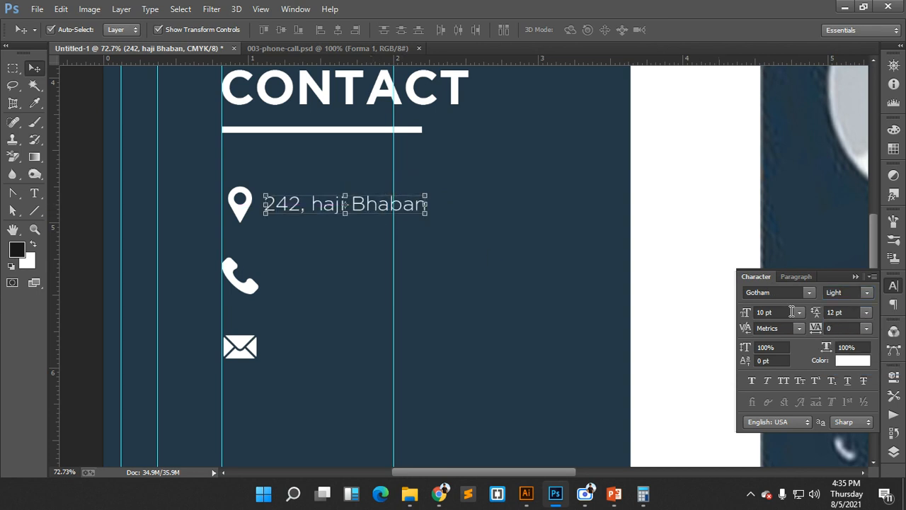
left_click(800, 312)
left_click(786, 145)
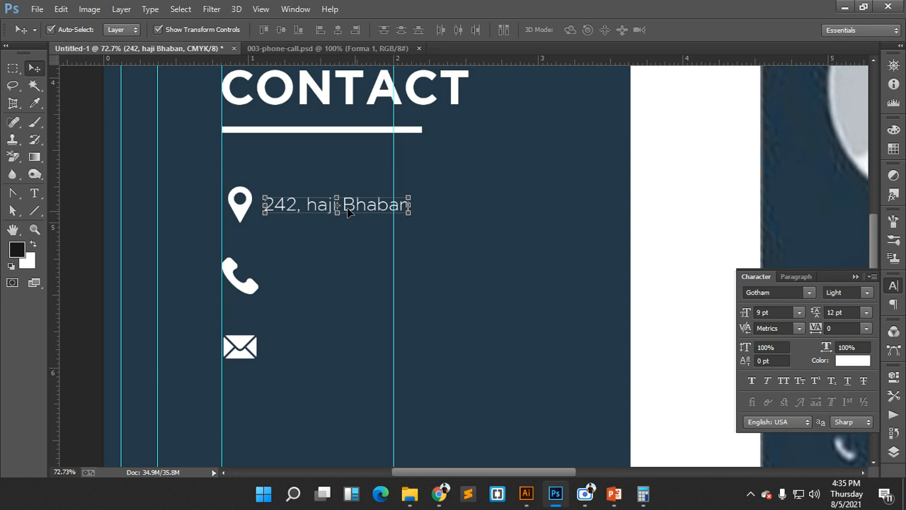
left_click(893, 451)
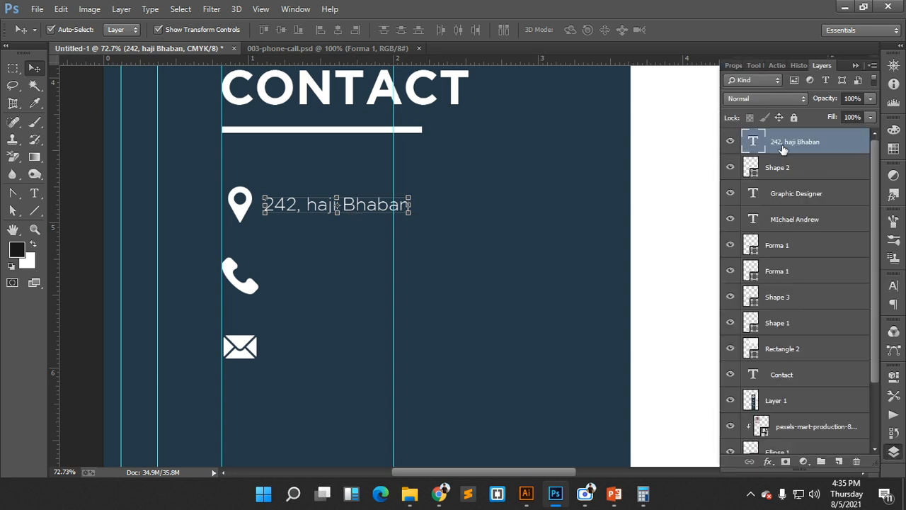
- Append the floor number to the address and make its 'nd' superscript
double_click(753, 142)
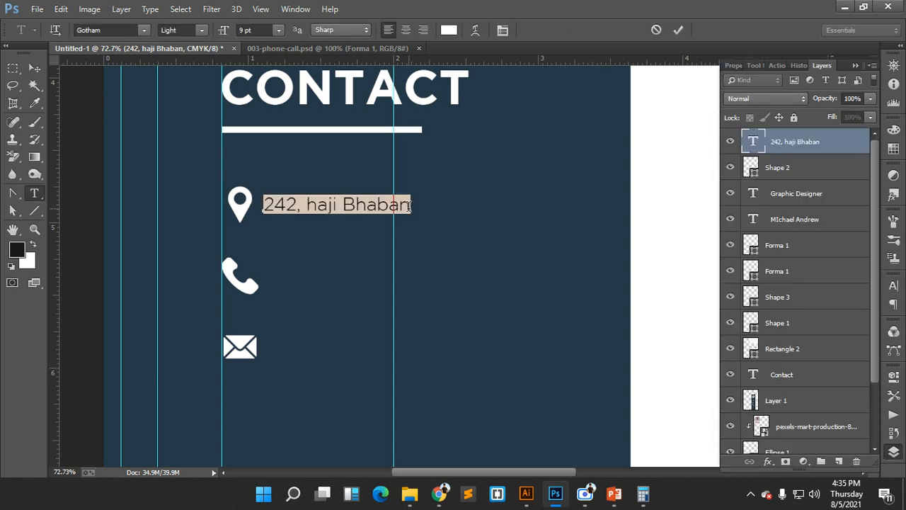
left_click(420, 216)
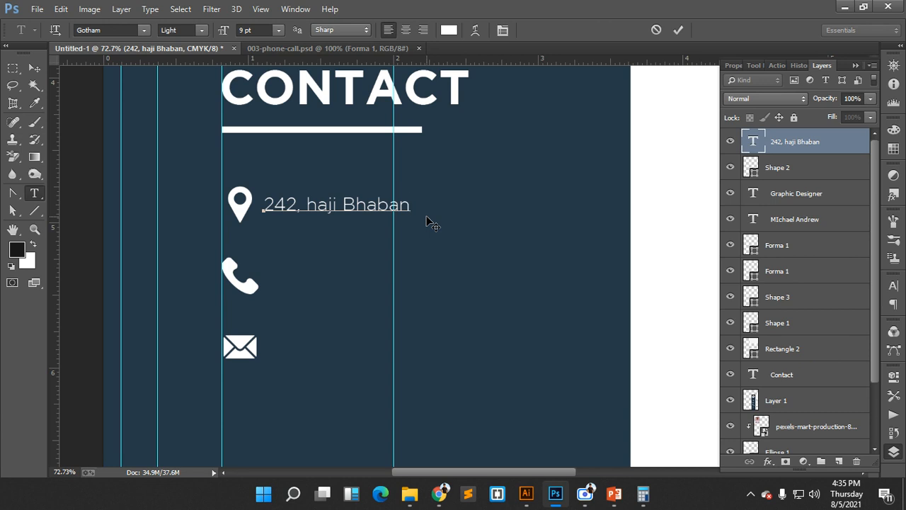
type("(2nd Flo")
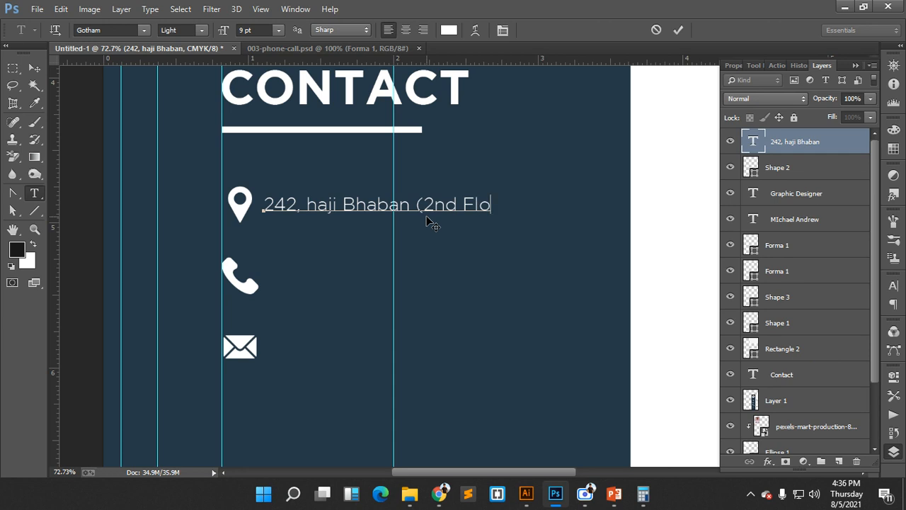
type("or)")
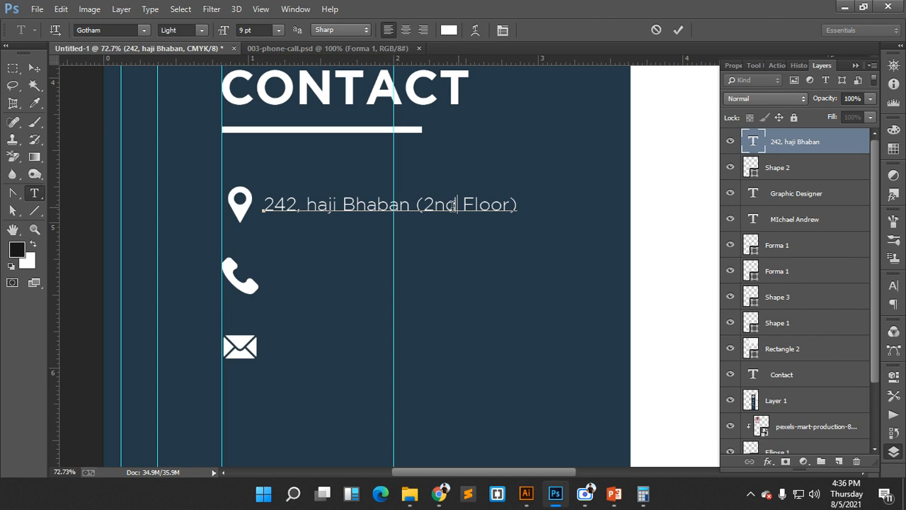
left_click_drag(452, 205, 435, 207)
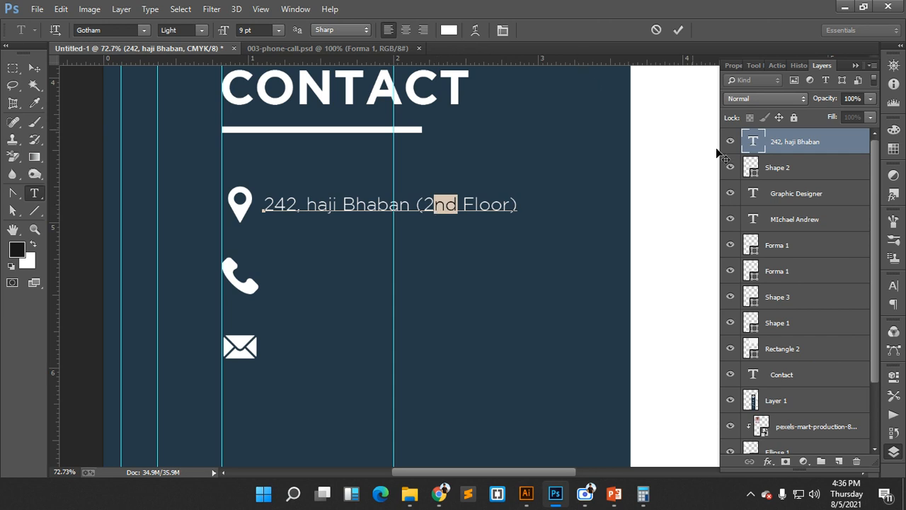
left_click(893, 285)
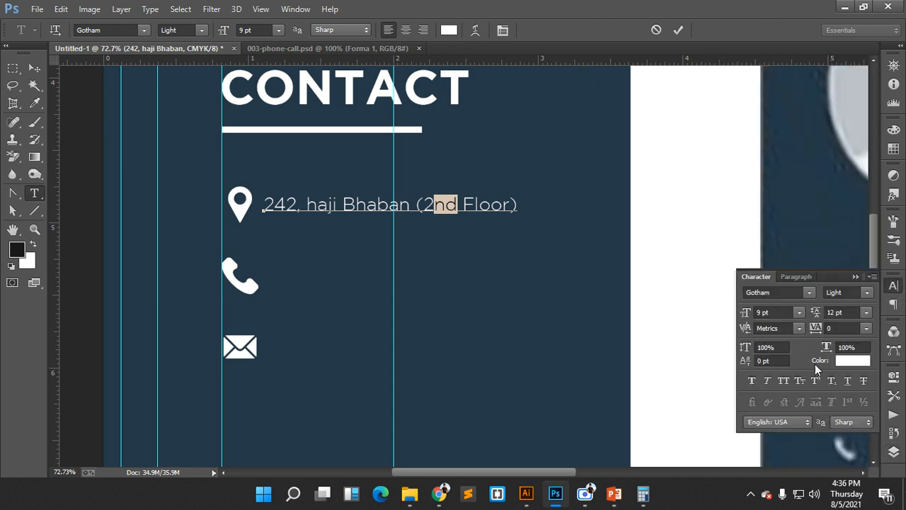
left_click(816, 380)
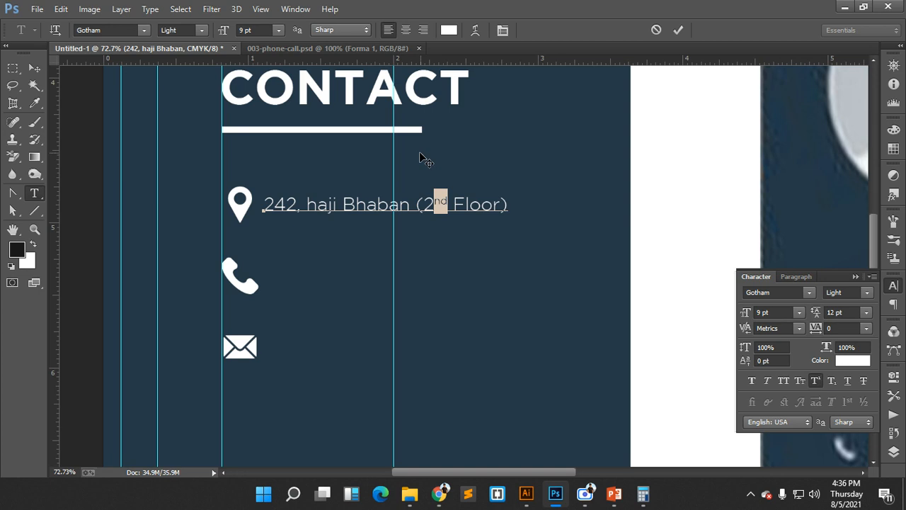
- Finish the second address line with the area name and commit the text
left_click(508, 205)
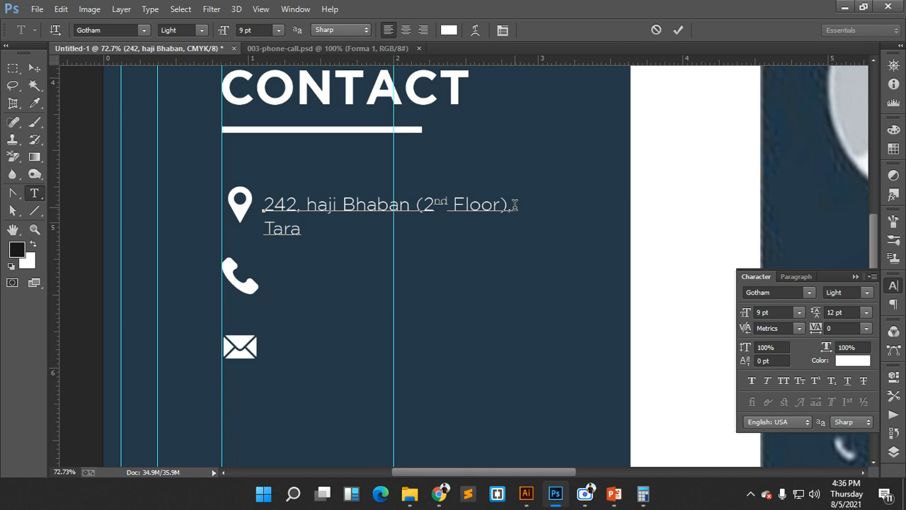
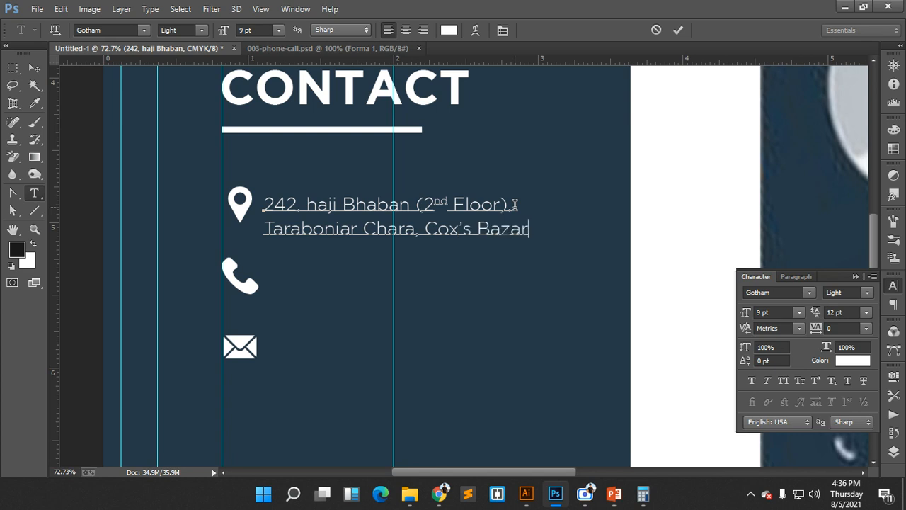
left_click(678, 30)
key("v")
- Vertically centre the address text on the pin icon using Align Vertical Centers
left_click_drag(369, 208, 367, 204)
left_click_drag(191, 182, 278, 204)
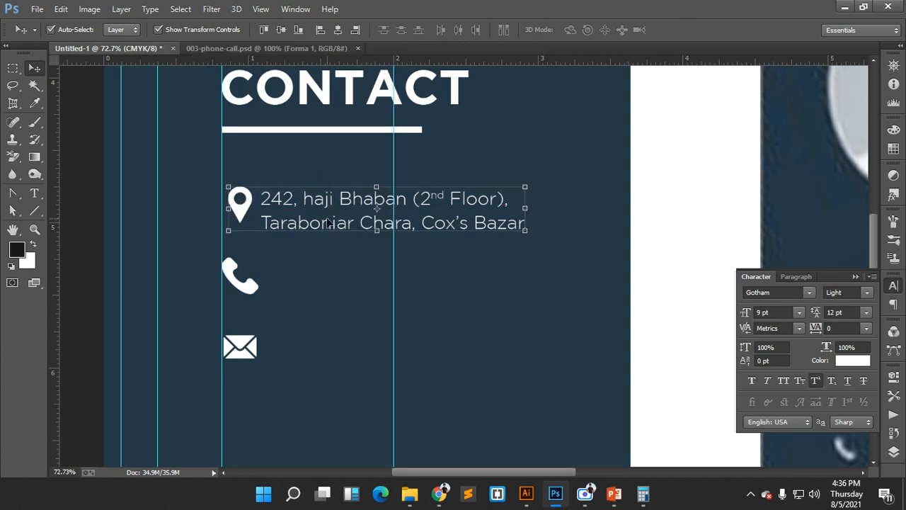
left_click(285, 30)
left_click(508, 269)
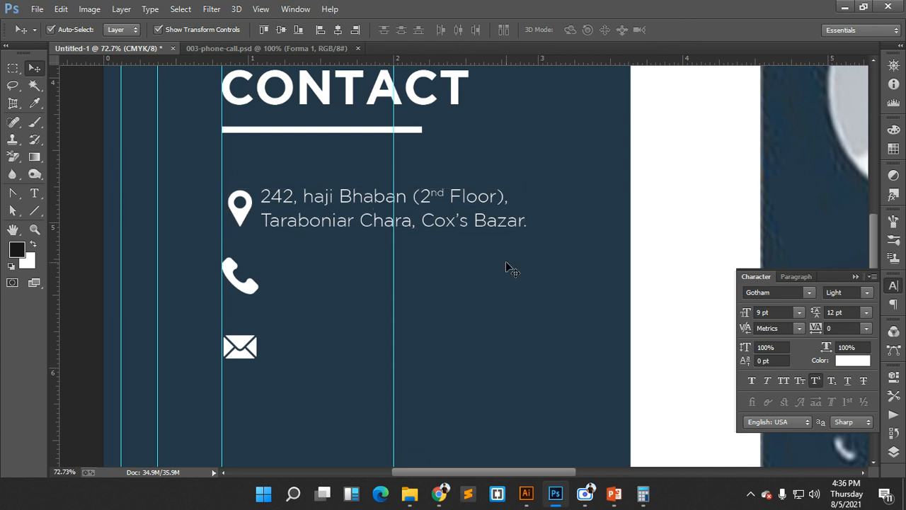
scroll(429, 283, "down", 3)
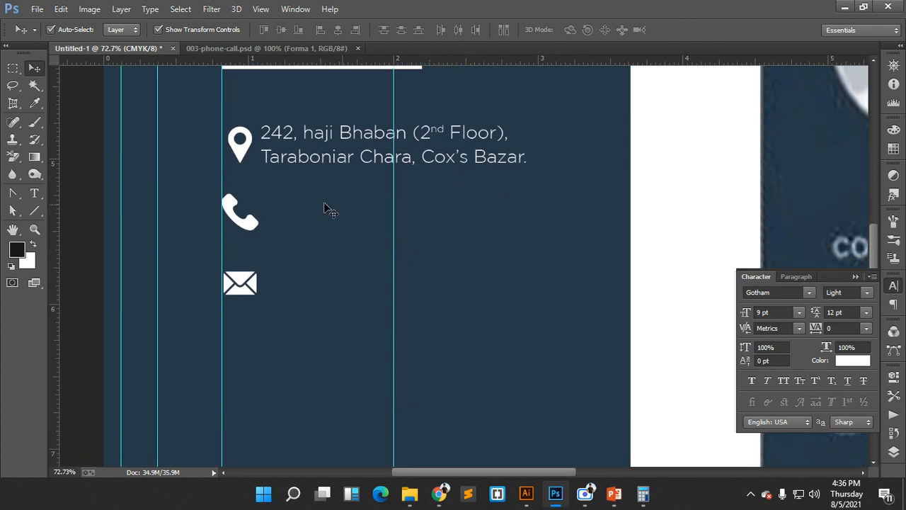
- Duplicate the address beside the phone icon and replace it with the phone number
left_click_drag(318, 157, 327, 241)
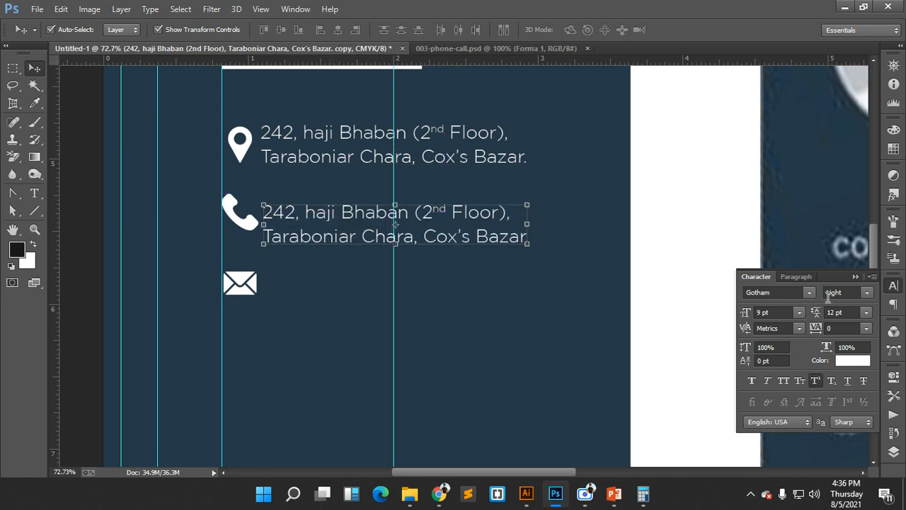
left_click(894, 451)
double_click(754, 143)
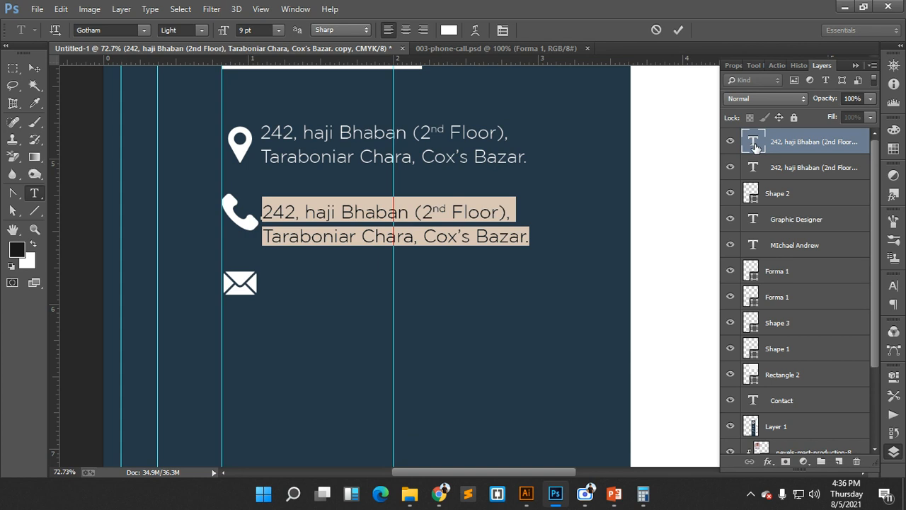
key("BackSpace")
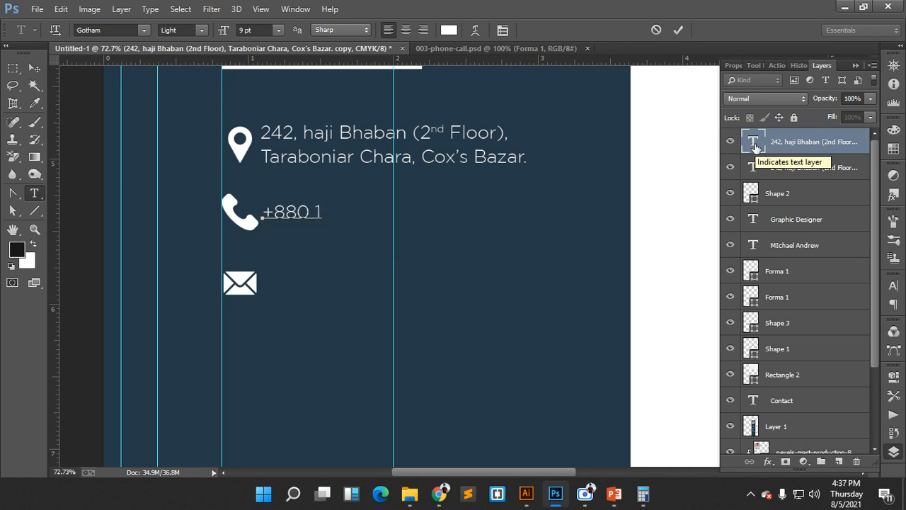
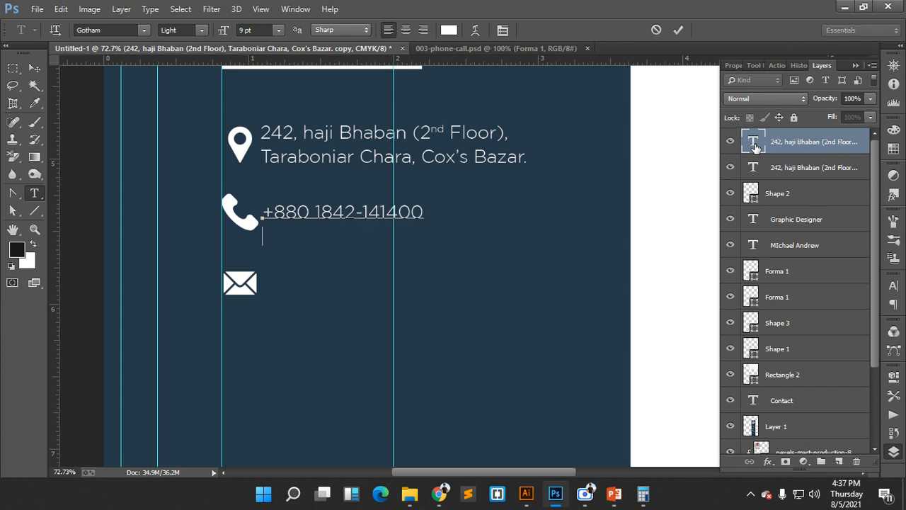
left_click(678, 29)
key("v")
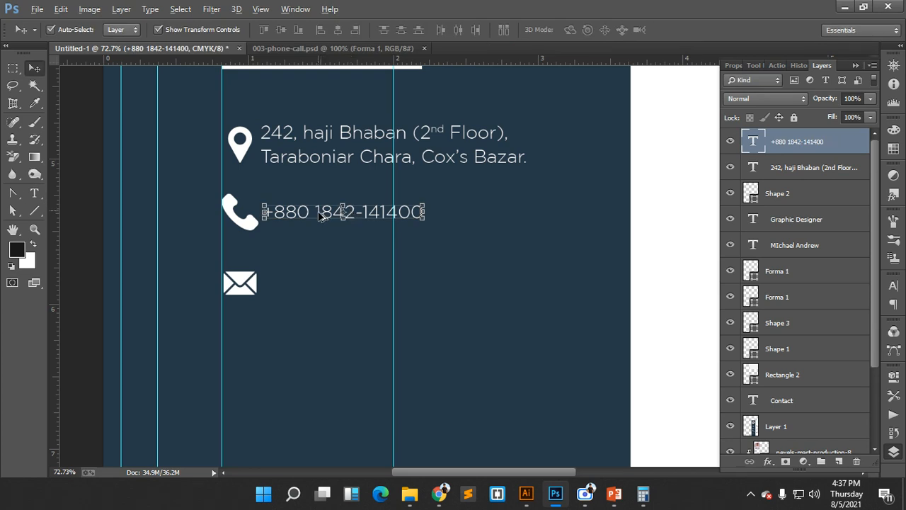
- Duplicate the phone line beside the envelope icon and begin typing the e-mail address
left_click_drag(321, 215, 326, 288)
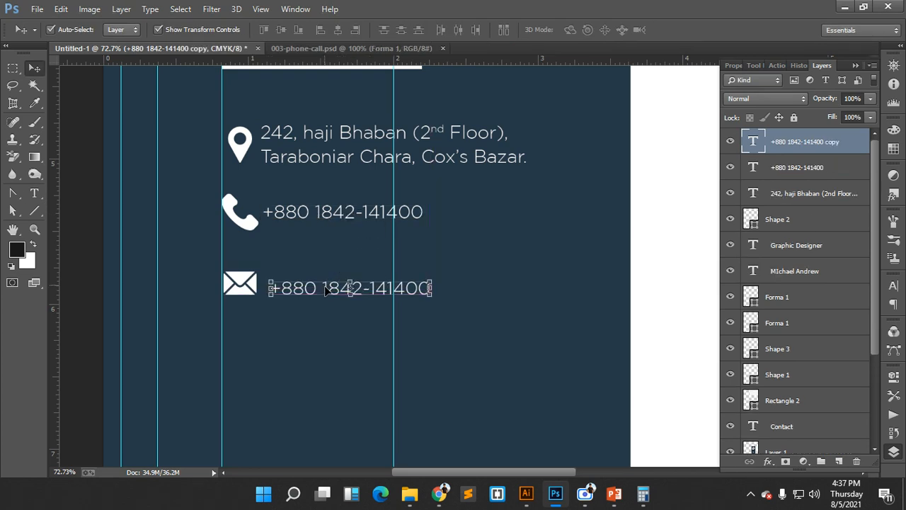
double_click(753, 145)
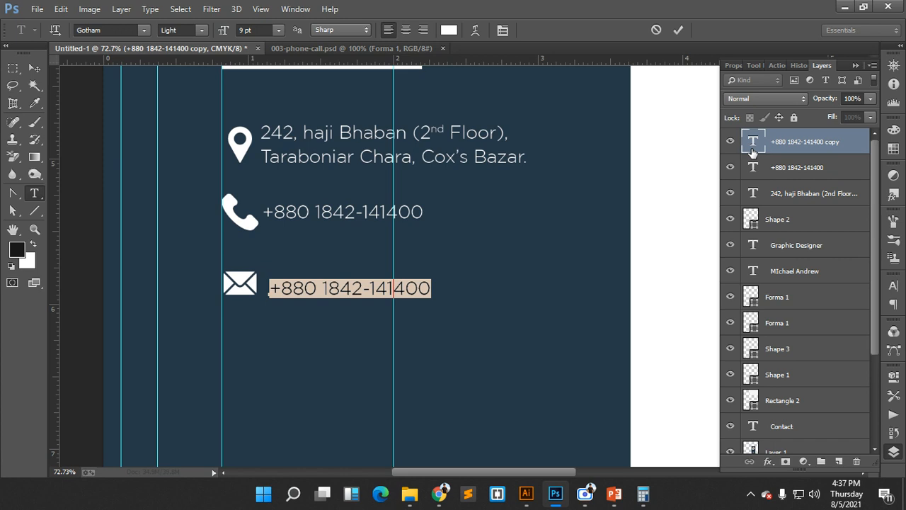
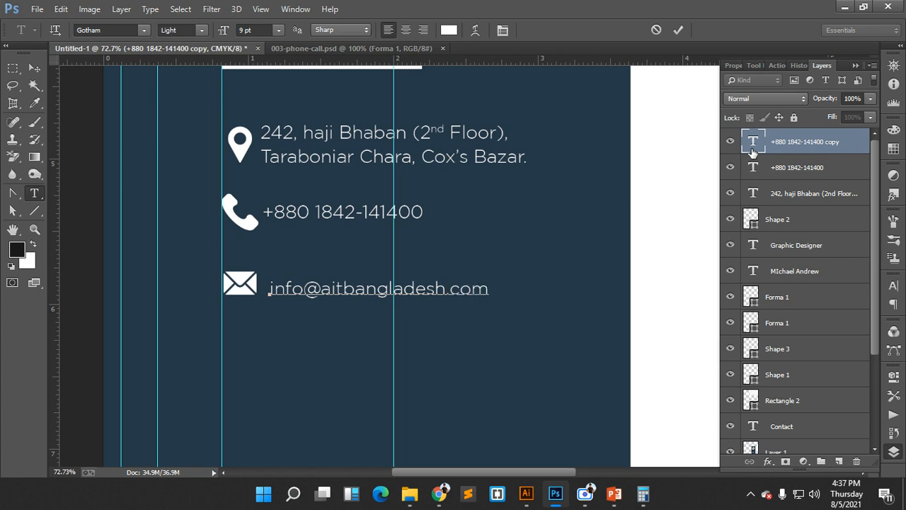
- Commit the e-mail line, then left-align all three contact lines and nudge them right
left_click(677, 32)
key("v")
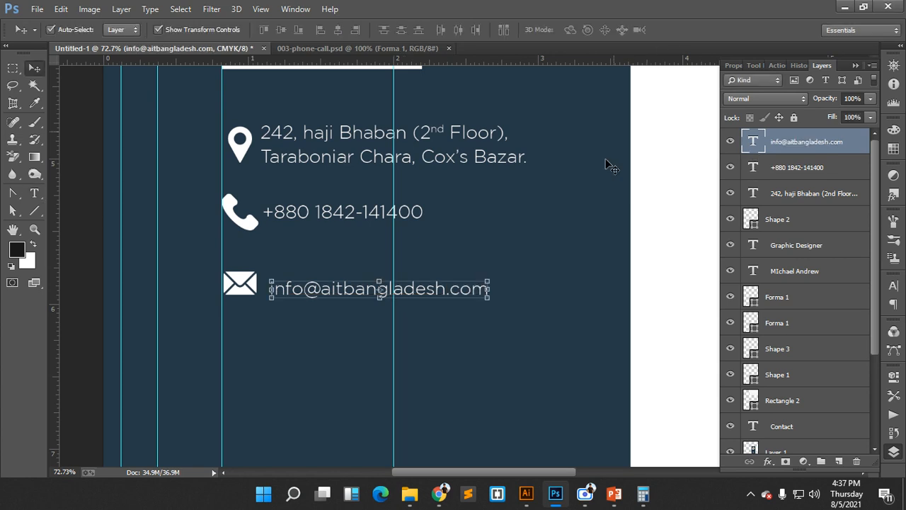
left_click(597, 177)
left_click_drag(337, 105, 415, 303)
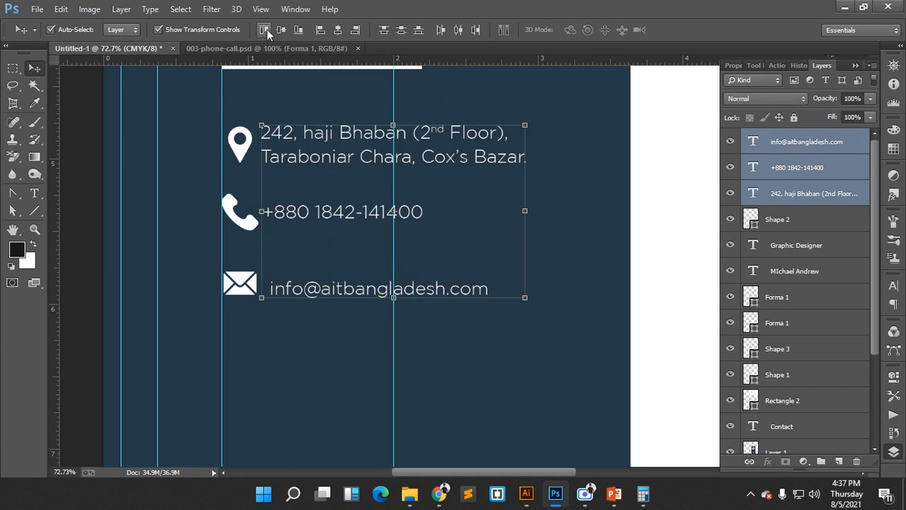
left_click(323, 30)
key("Right")
key("Right")
key("Right")
key("Right")
key("Right")
key("Right")
key("Right")
key("Right")
key("Right")
key("Right")
key("Right")
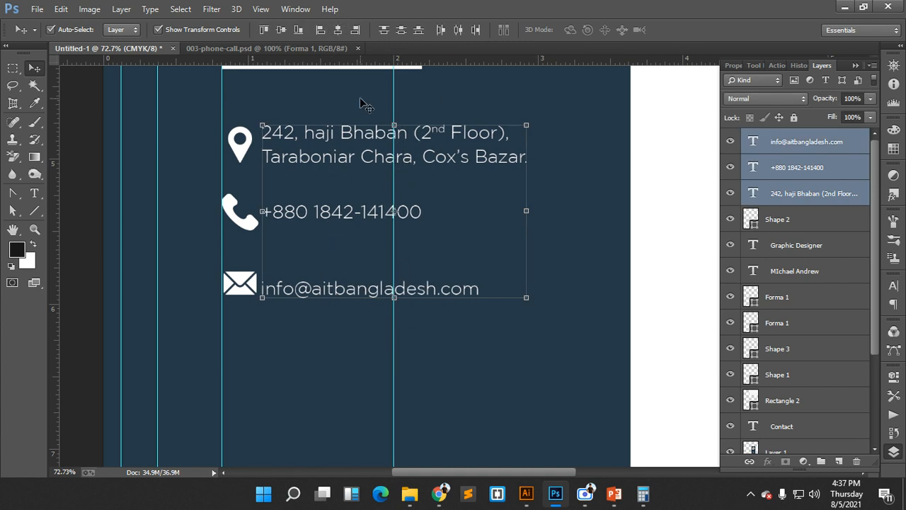
key("Right")
key("Right")
key("Right")
key("Right")
key("Right")
key("Right")
key("Right")
key("Right")
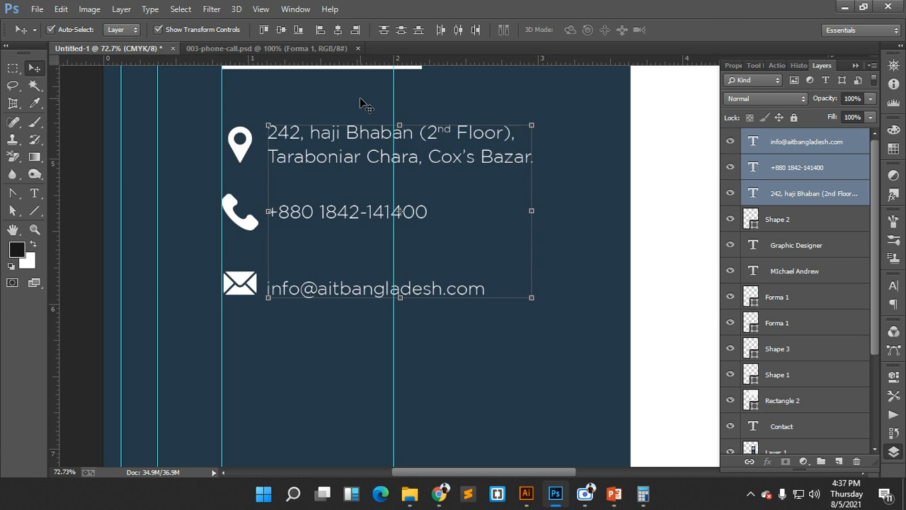
- Vertically centre the phone, e-mail and address lines on their respective icons
left_click(570, 199)
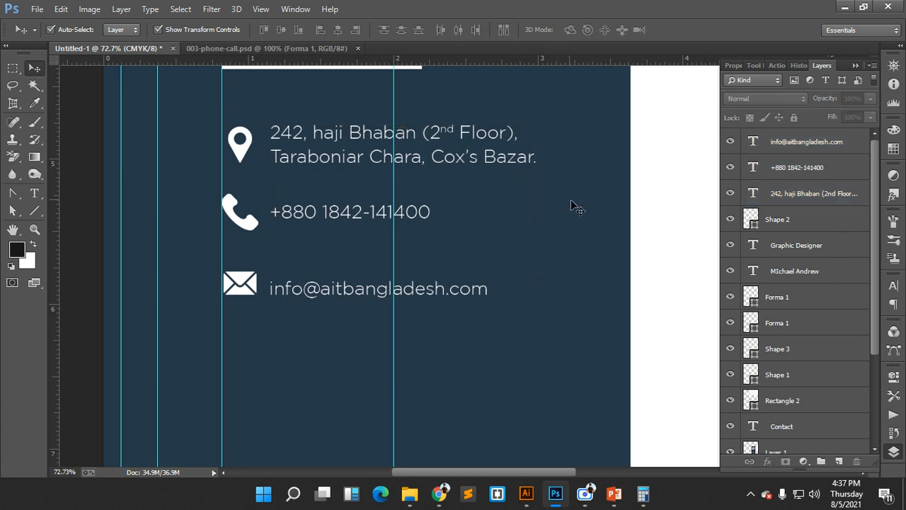
left_click_drag(587, 198, 213, 221)
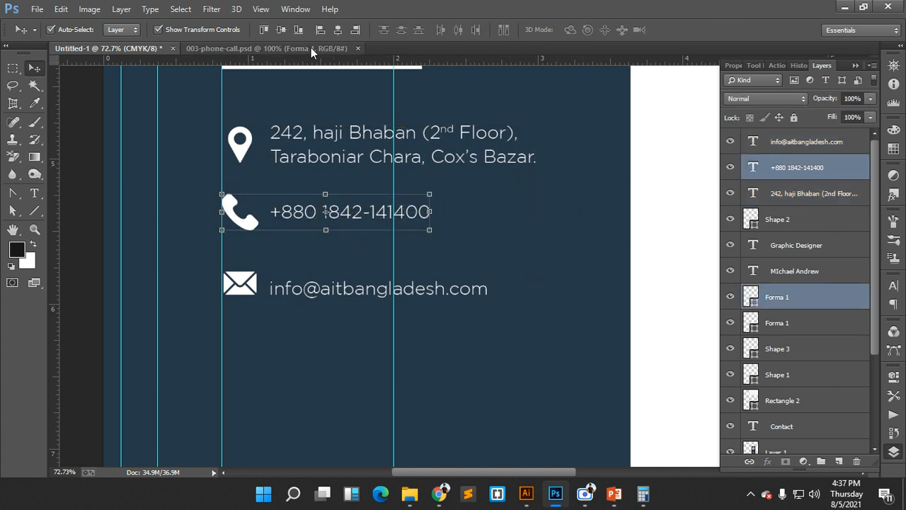
left_click(284, 31)
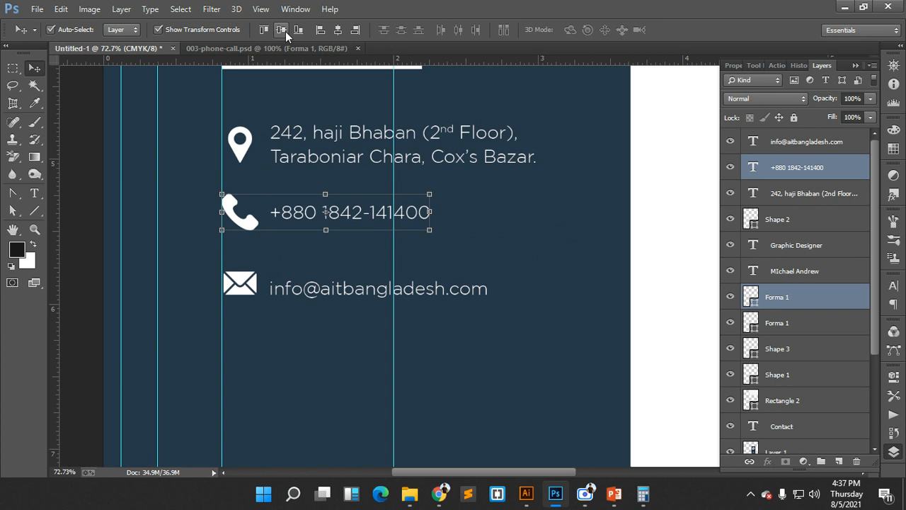
left_click(548, 304)
left_click_drag(548, 304, 215, 279)
left_click(289, 31)
left_click(499, 218)
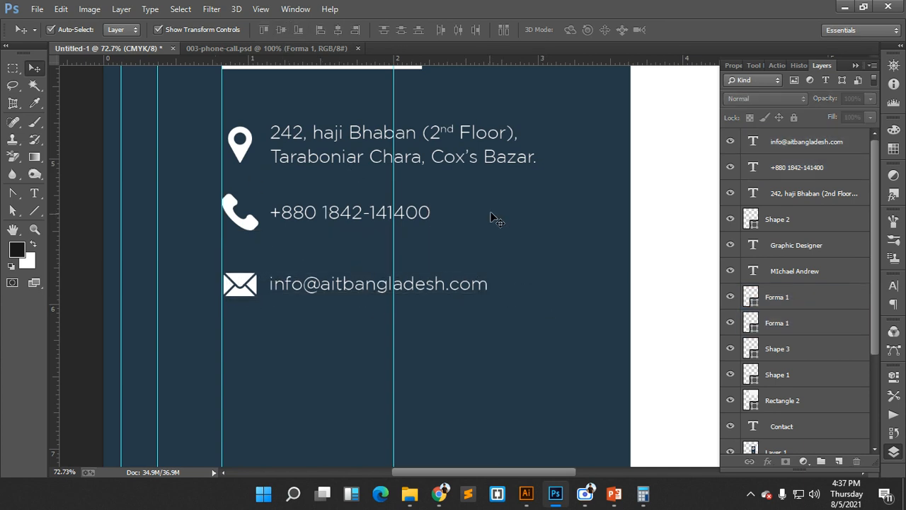
left_click_drag(556, 179, 202, 125)
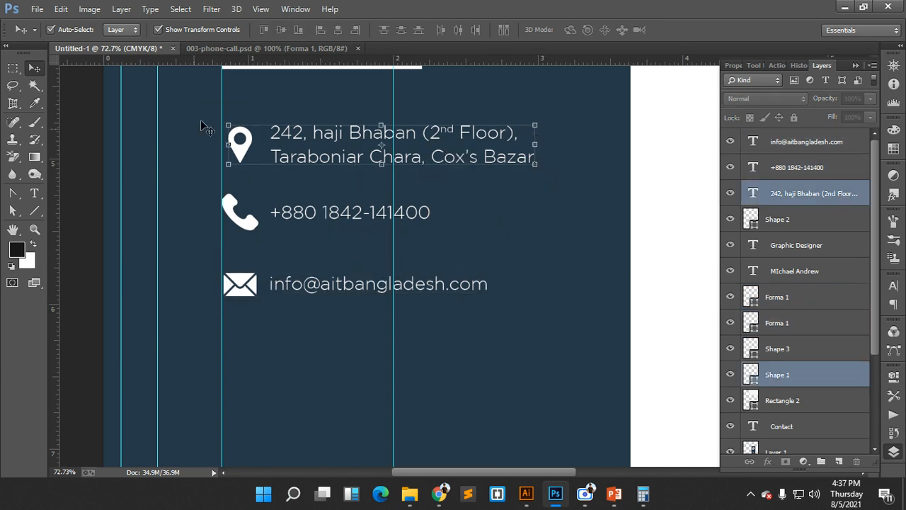
left_click(281, 30)
left_click(529, 221)
- Group the pin with the address and the phone icon with its number
left_click_drag(585, 166, 228, 122)
key("ctrl+g")
left_click_drag(532, 197, 220, 204)
key("ctrl+g")
left_click_drag(562, 285, 221, 286)
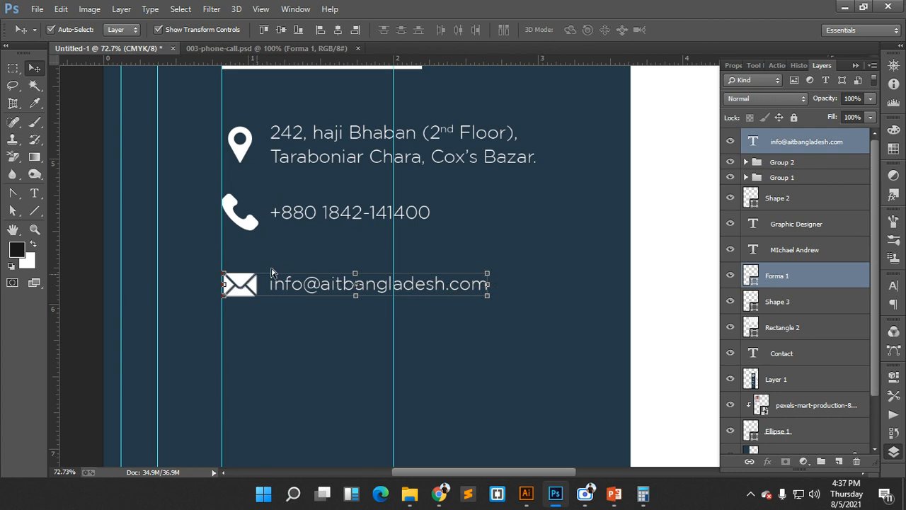
- Group the envelope and e-mail line as Group 3, undoing a trial vertical distribution
key("ctrl+g")
left_click_drag(535, 291, 233, 130)
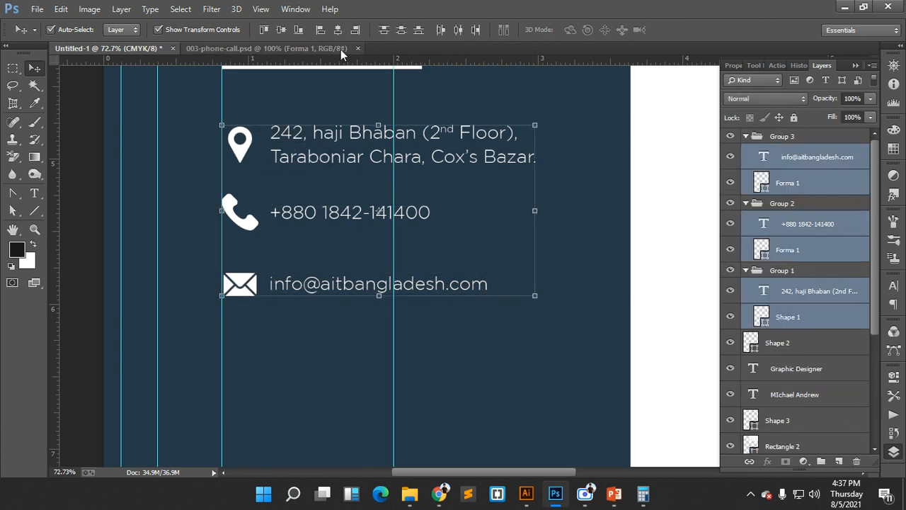
left_click(401, 29)
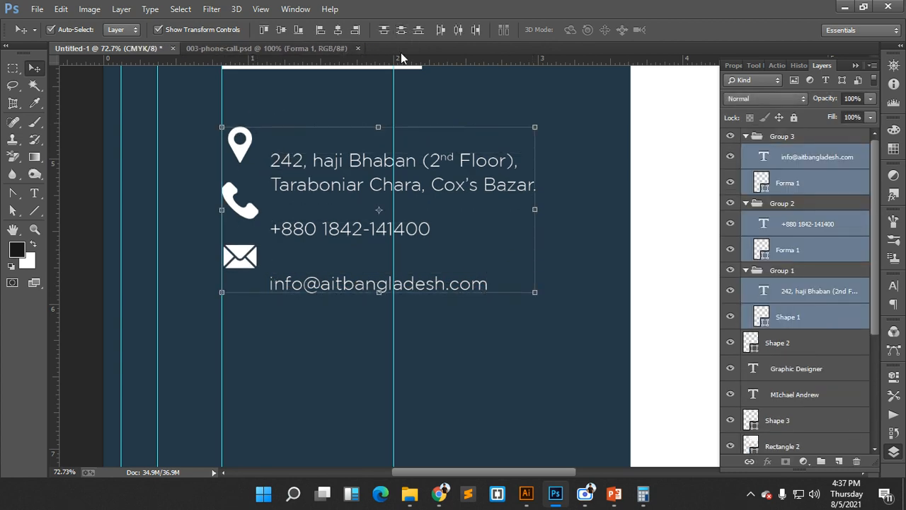
key("ctrl+z")
left_click(582, 209)
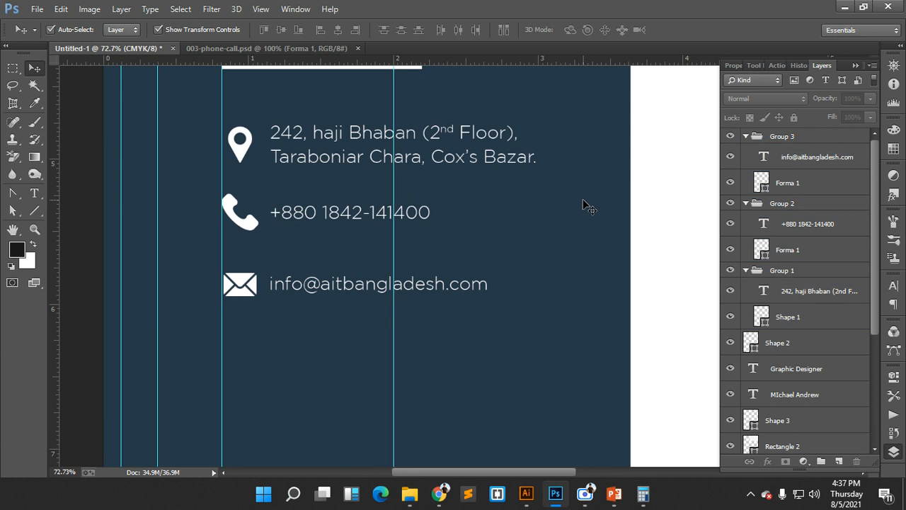
left_click_drag(536, 222, 460, 214)
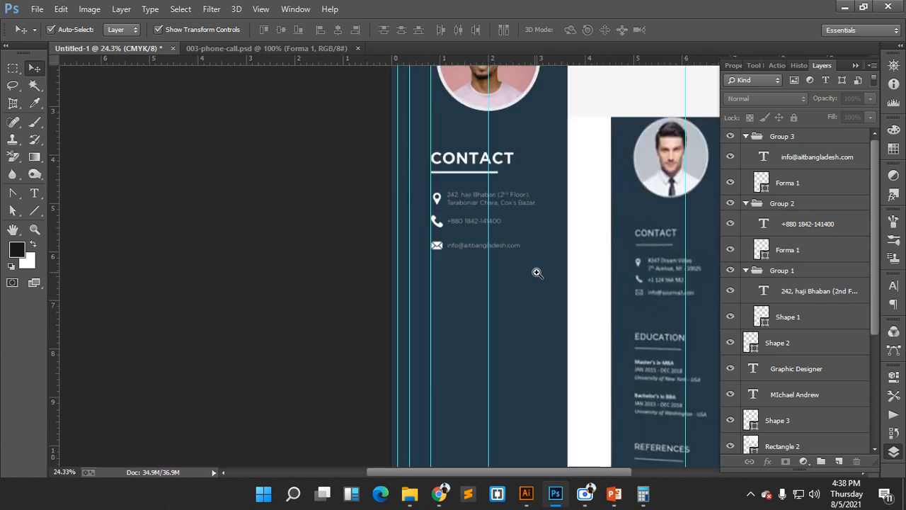
- Nudge the e-mail row and then the phone row slightly upward
left_click_drag(537, 272, 356, 221)
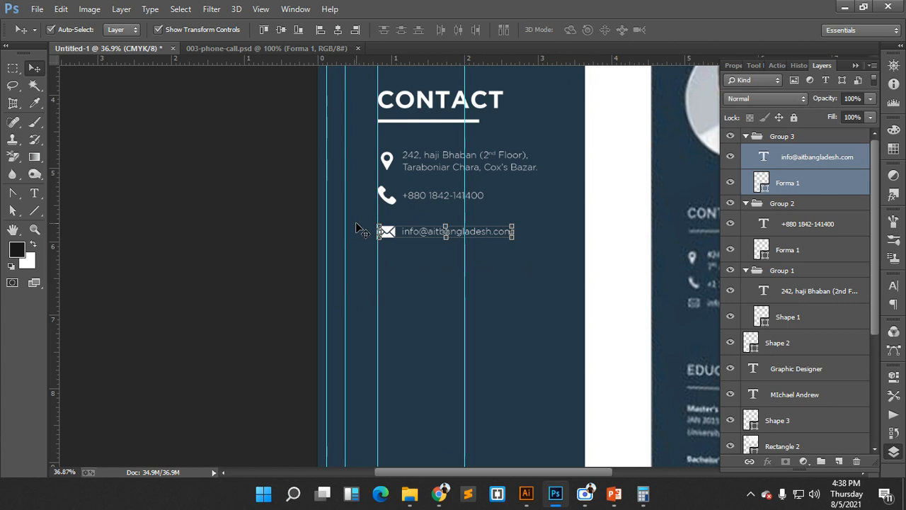
key("shift+Up")
key("shift+Up")
key("shift+Up")
key("shift+Up")
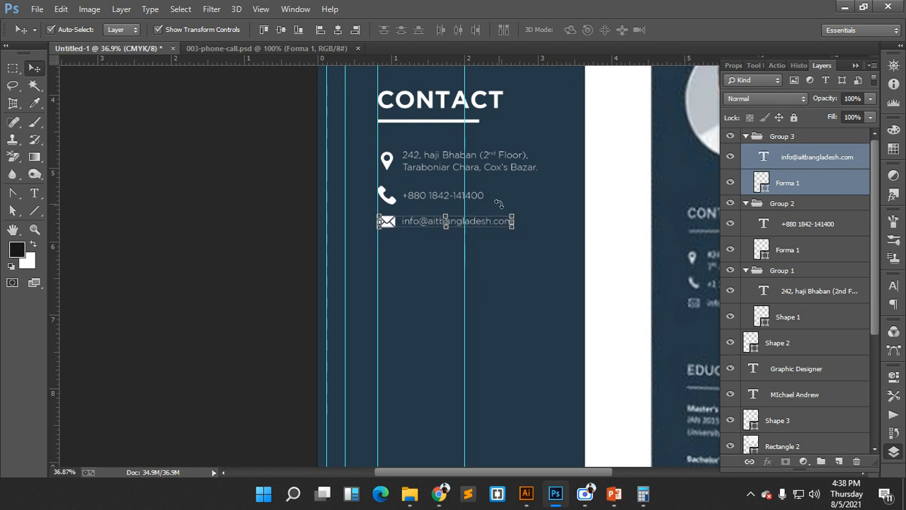
key("Up")
key("Up")
key("Up")
key("Up")
key("Up")
key("Up")
key("Up")
key("Up")
key("Up")
key("Up")
key("Up")
key("Up")
left_click(542, 206)
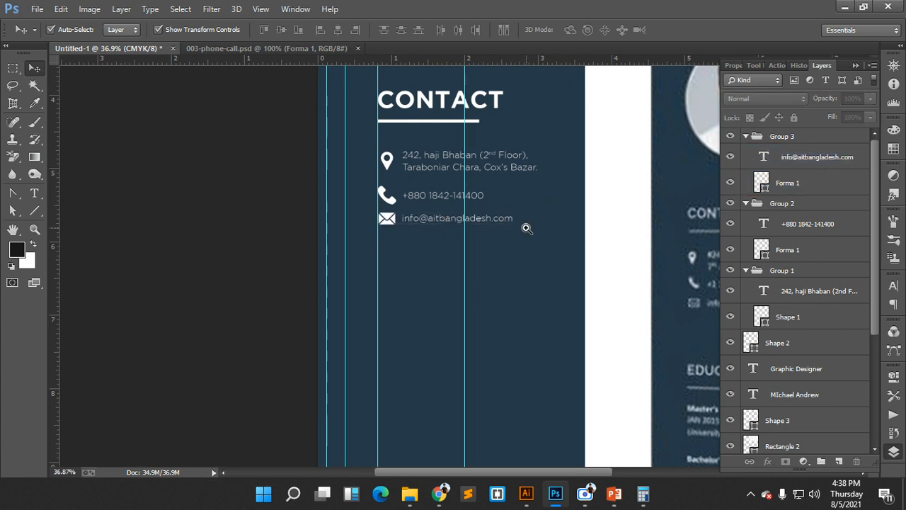
scroll(526, 228, "up", 1)
left_click_drag(504, 206, 340, 177)
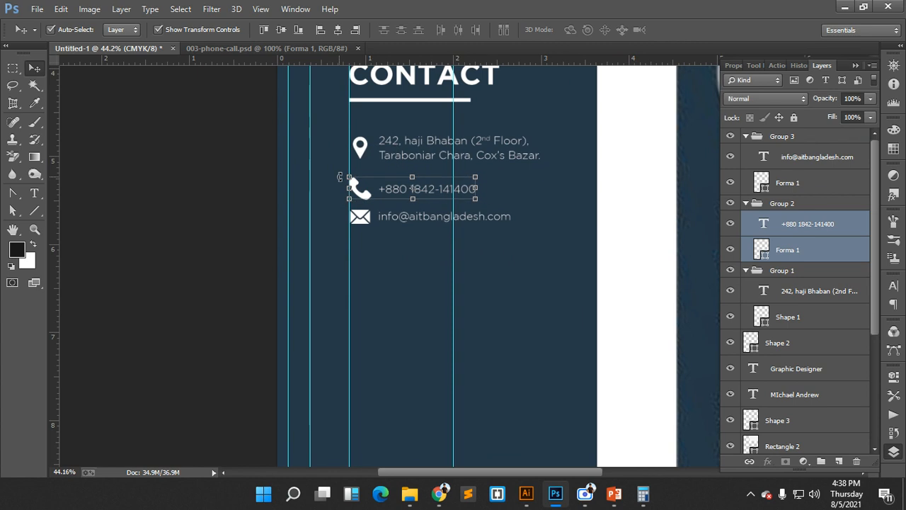
key("Up")
key("Up")
key("Up")
key("Up")
key("Up")
key("Up")
key("Up")
key("Up")
key("Up")
key("Up")
key("Up")
key("Up")
key("Up")
key("Up")
key("Up")
key("Up")
key("Up")
key("Up")
key("Up")
key("Up")
left_click(536, 211)
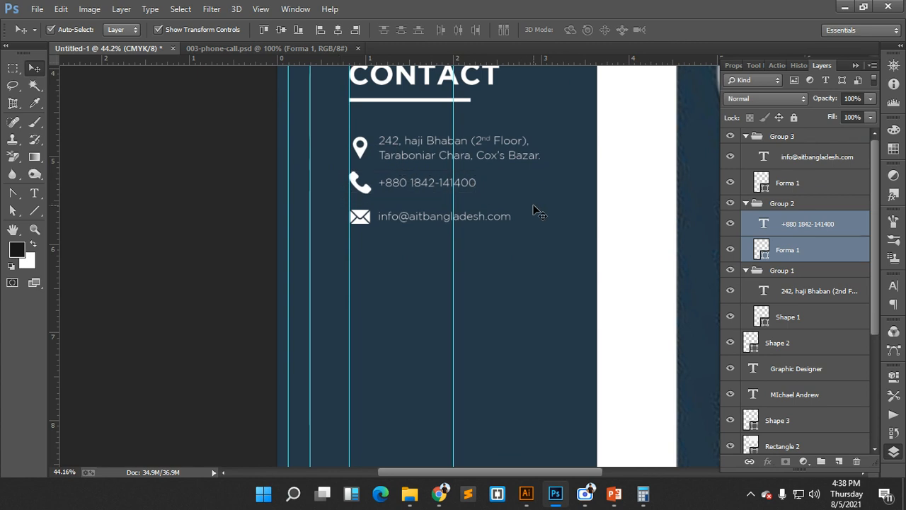
scroll(591, 250, "down", 2)
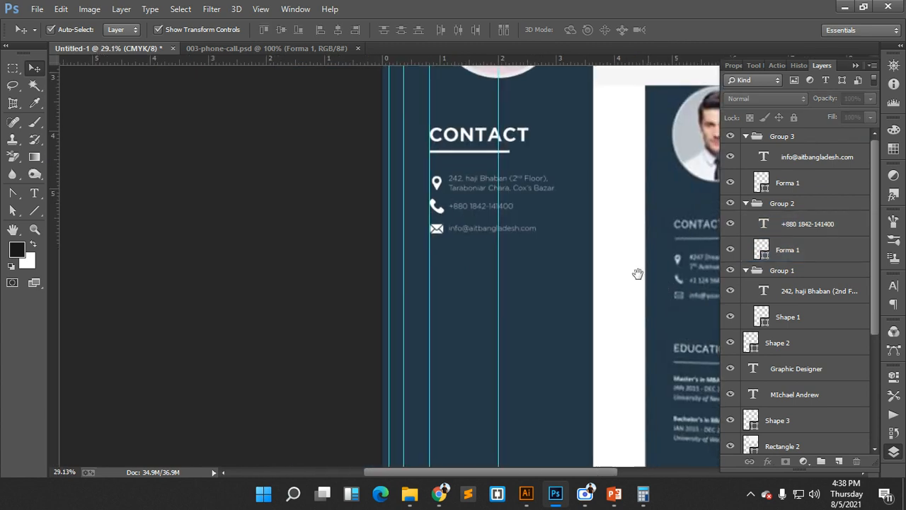
left_click_drag(638, 274, 590, 263)
- Change the three contact lines to Gotham Book weight, keeping the colour white
left_click(425, 178)
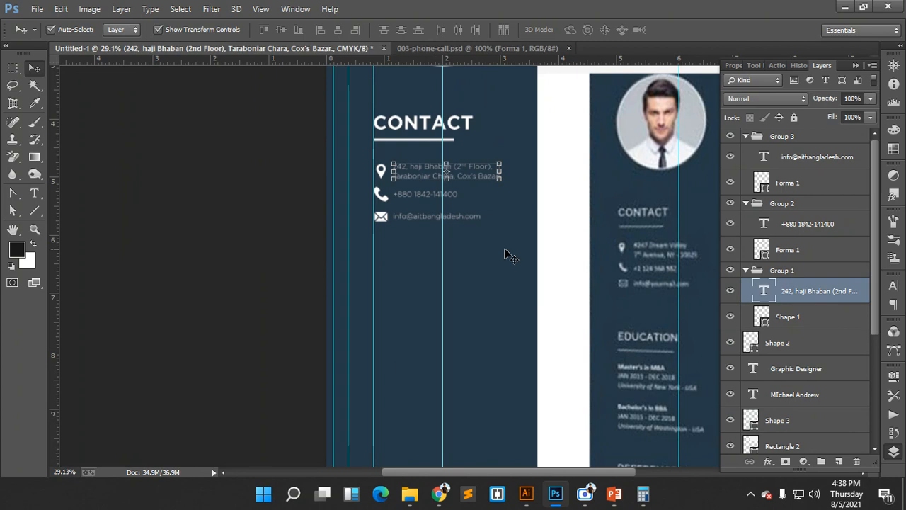
left_click_drag(495, 248, 444, 168)
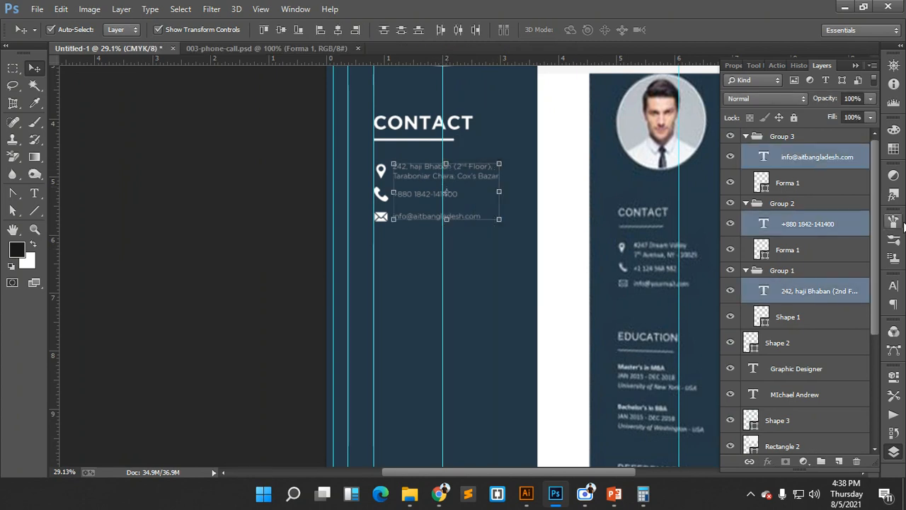
left_click(893, 286)
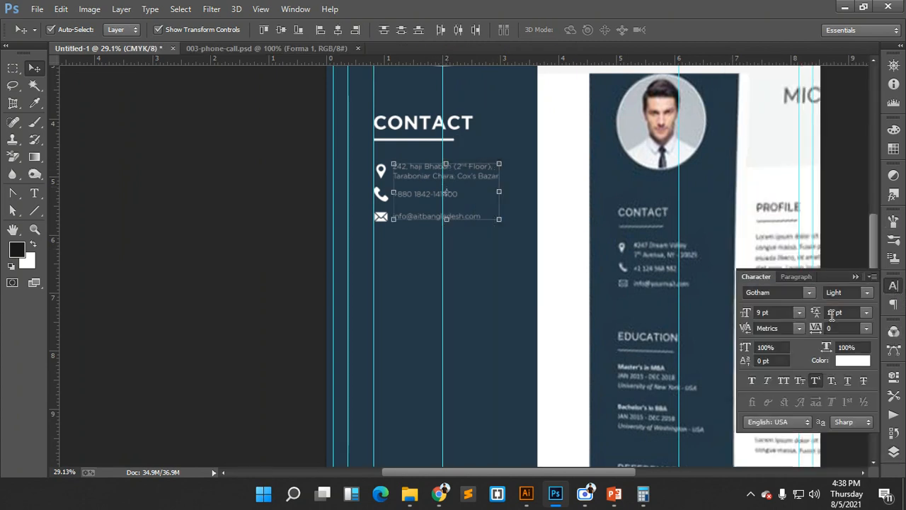
left_click(866, 294)
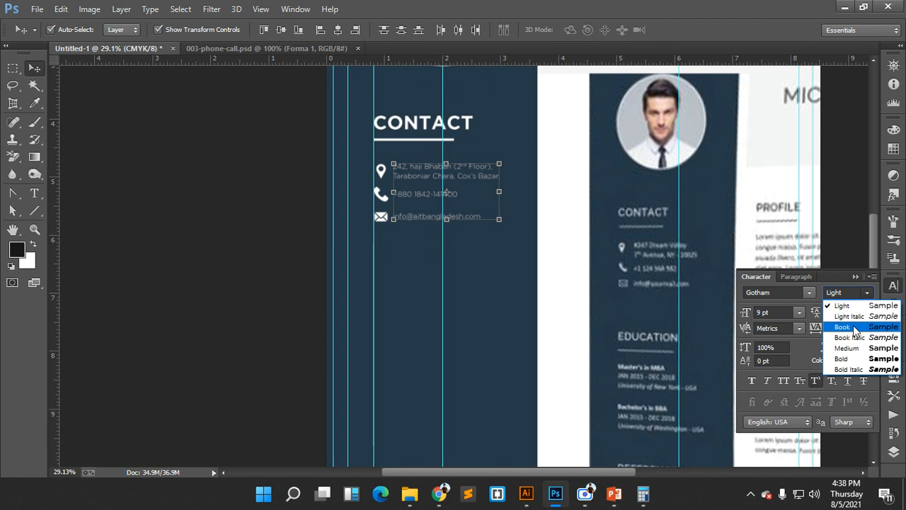
left_click(842, 319)
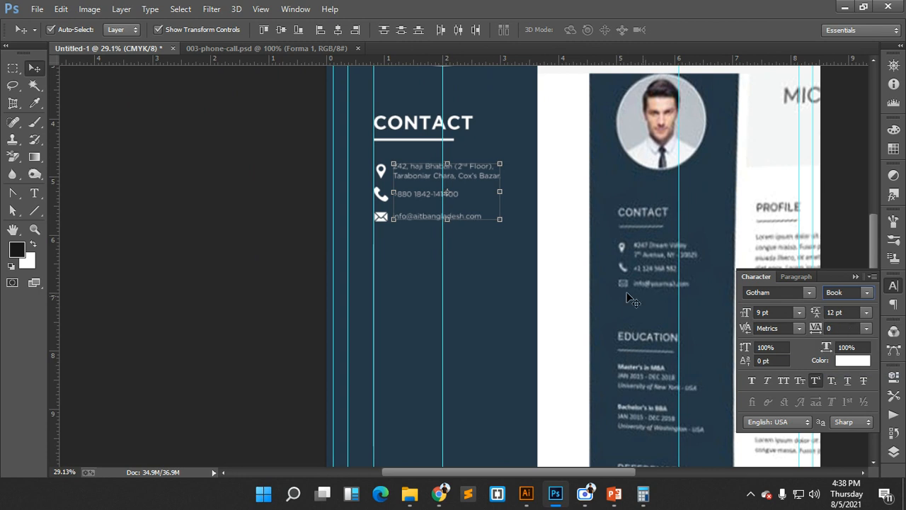
left_click(853, 361)
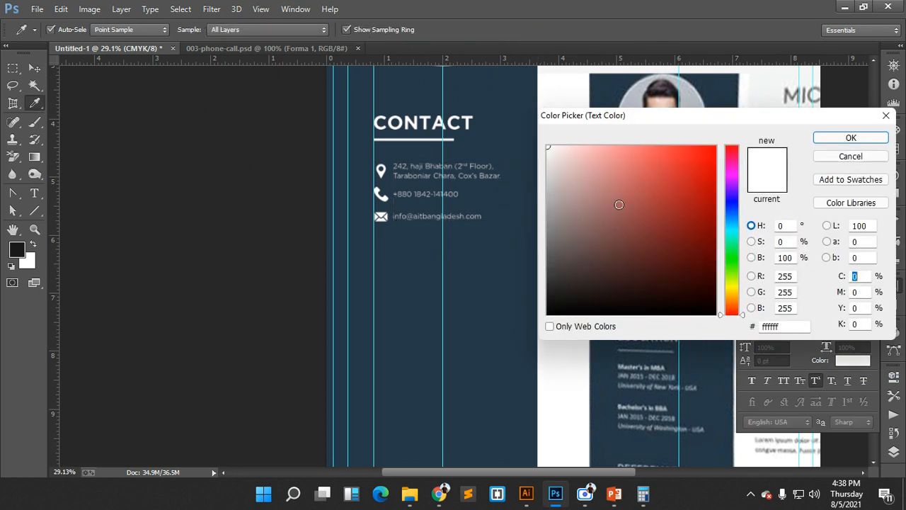
left_click(817, 140)
- Set the contact text size to 10 pt after briefly trying 11 pt
left_click(799, 312)
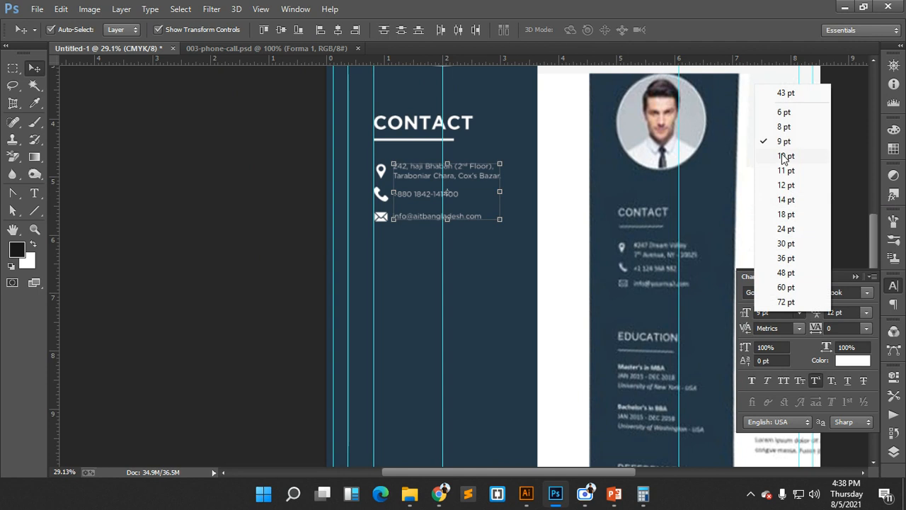
left_click(782, 157)
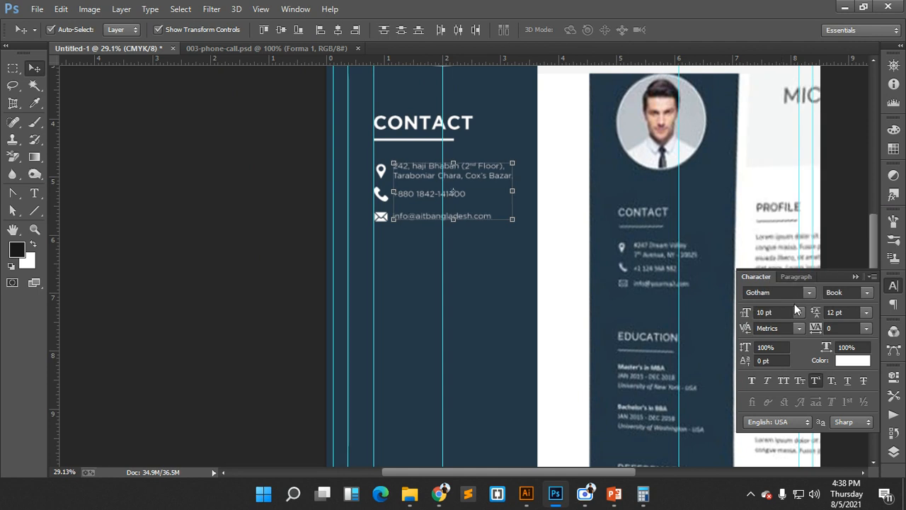
left_click(798, 312)
left_click(786, 171)
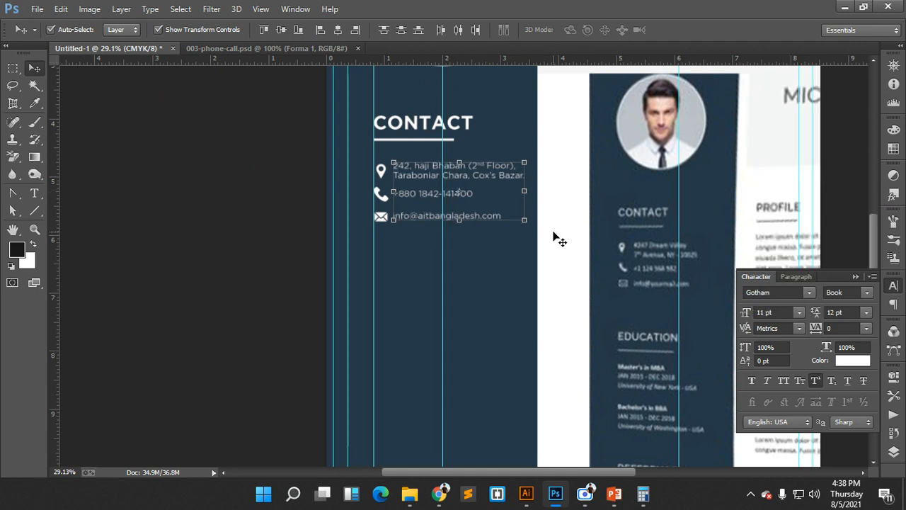
left_click(799, 312)
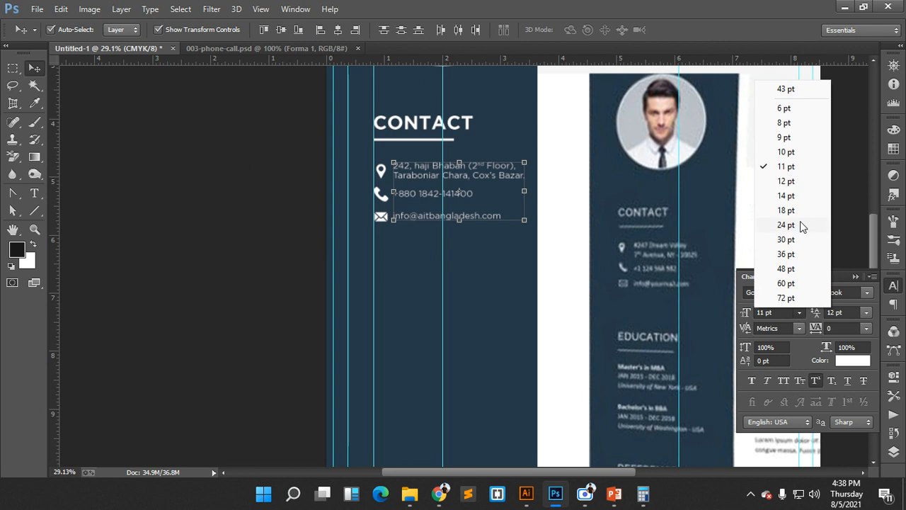
left_click(789, 153)
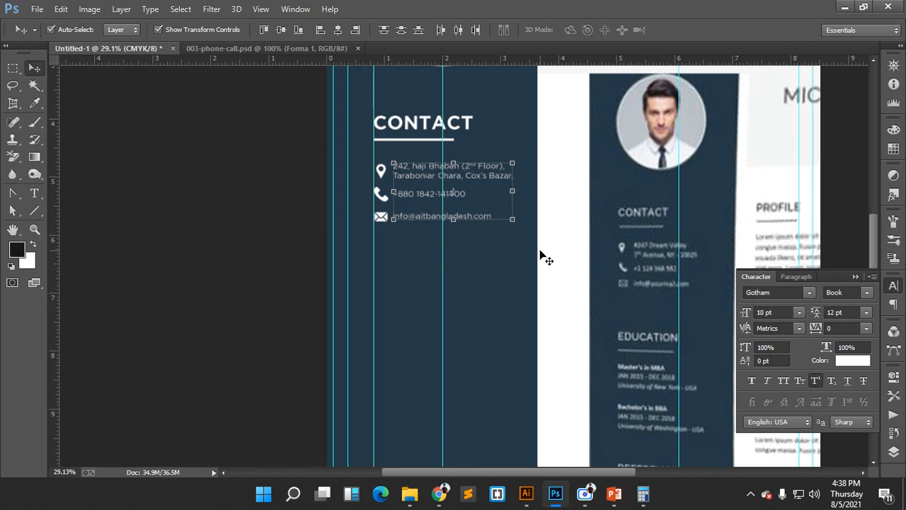
key("ctrl+space")
left_click_drag(560, 297, 459, 281)
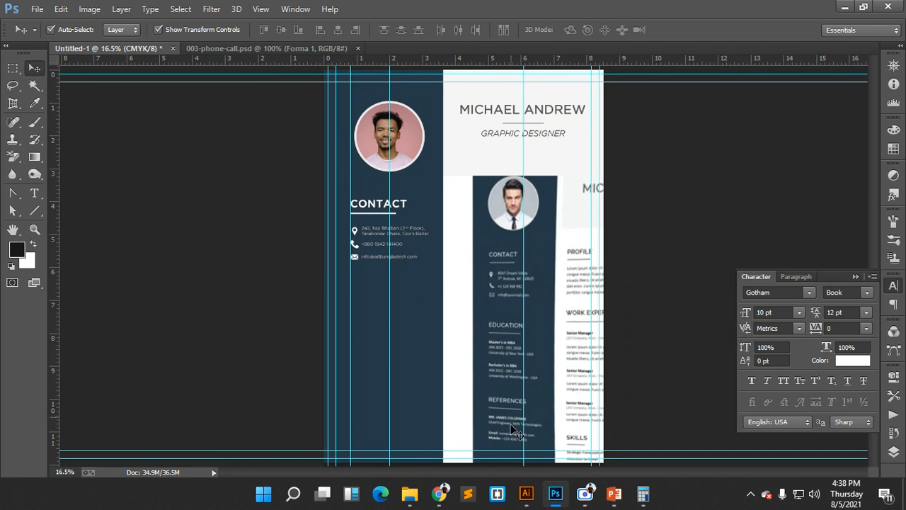
left_click(439, 494)
left_click(333, 450)
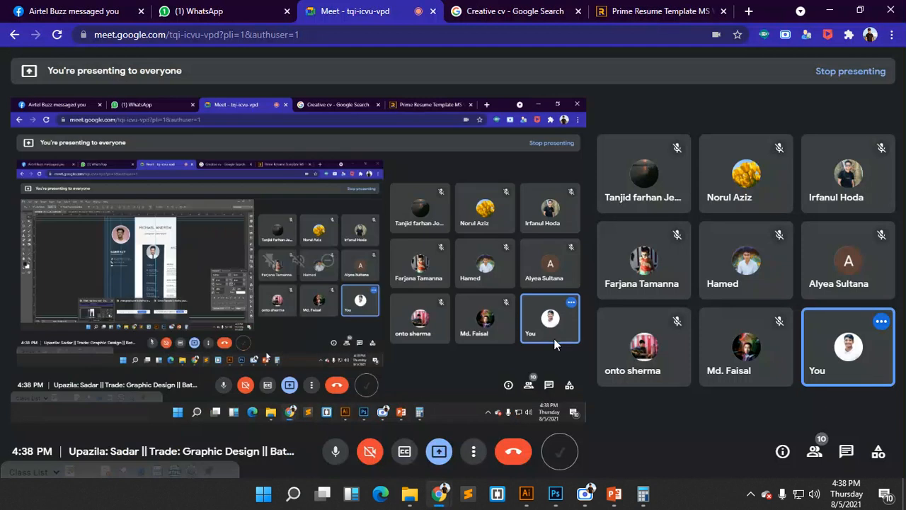
mouse_move(599, 504)
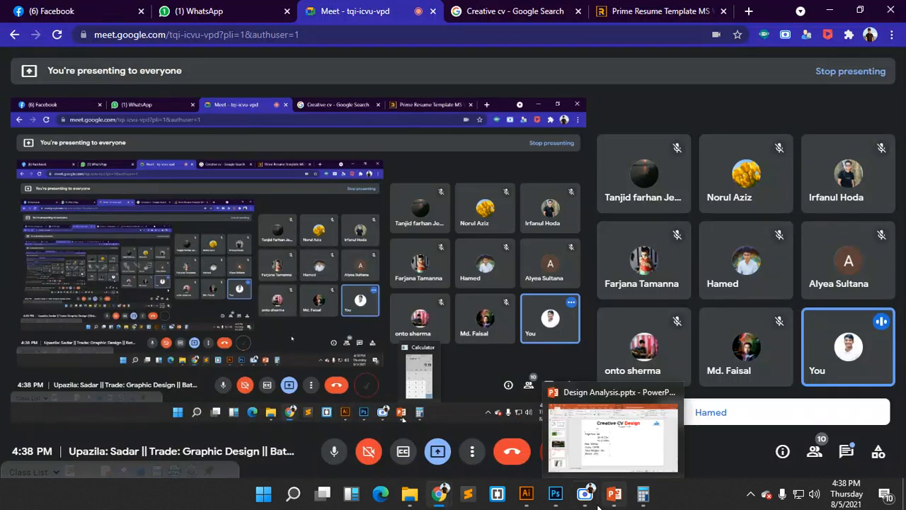
left_click(555, 495)
left_click(439, 494)
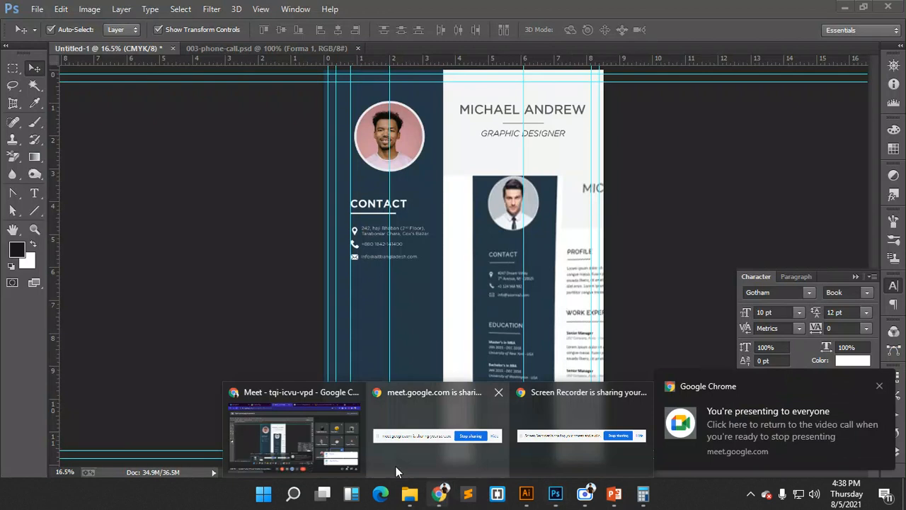
left_click(342, 455)
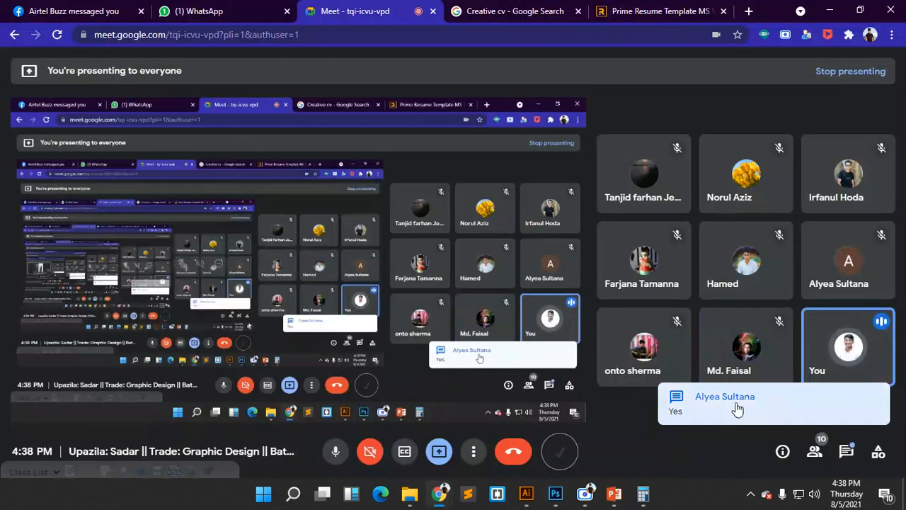
mouse_move(556, 494)
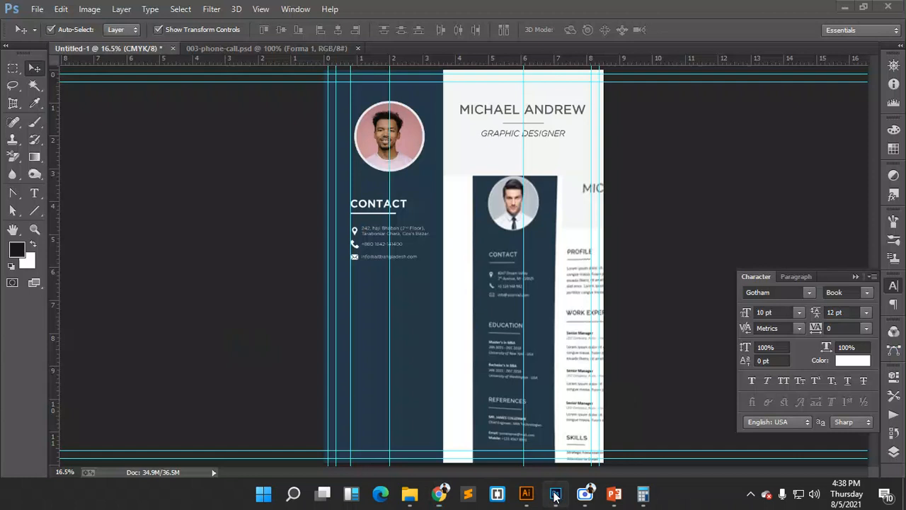
left_click(556, 494)
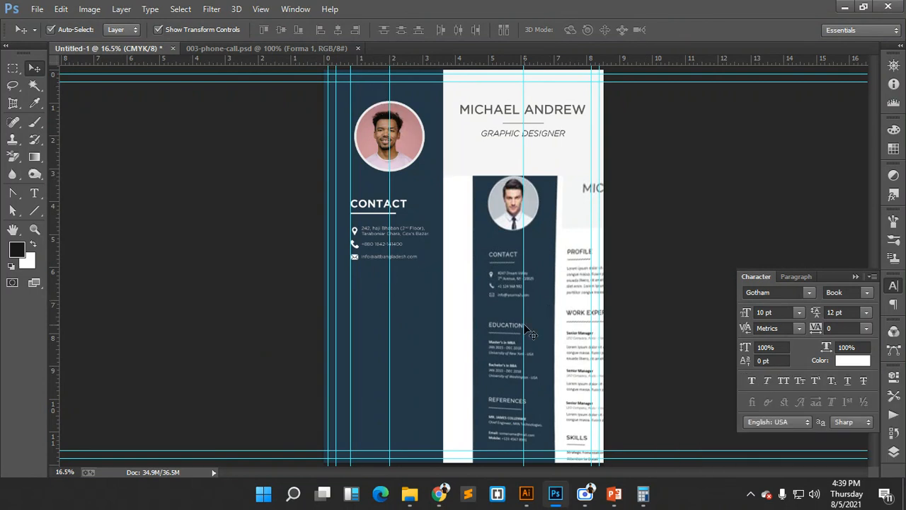
- Duplicate the CONTACT heading and underline further down the sidebar
scroll(513, 344, "up", 3)
left_click_drag(519, 326, 485, 224)
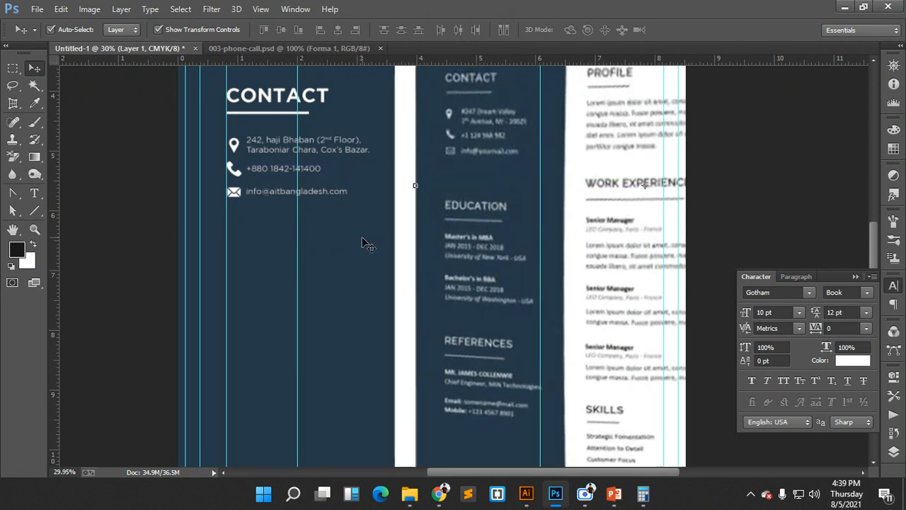
left_click(283, 99)
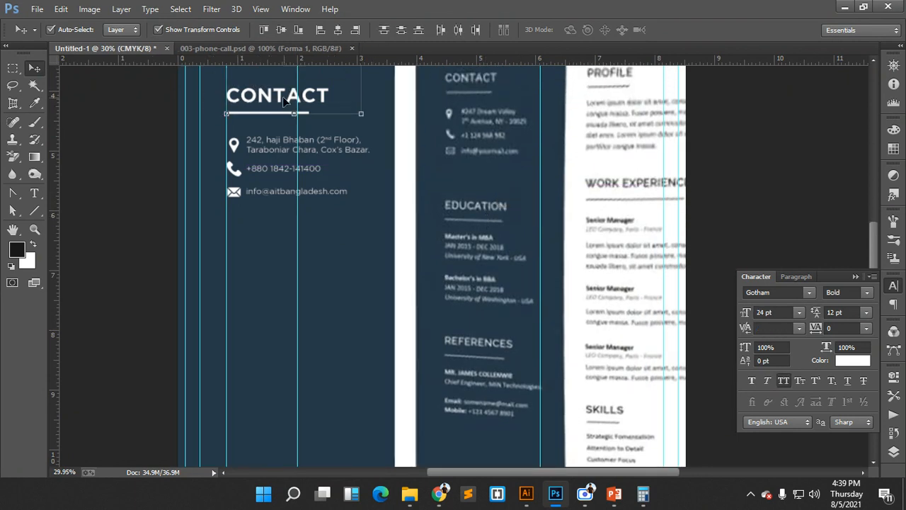
left_click_drag(280, 101, 277, 248)
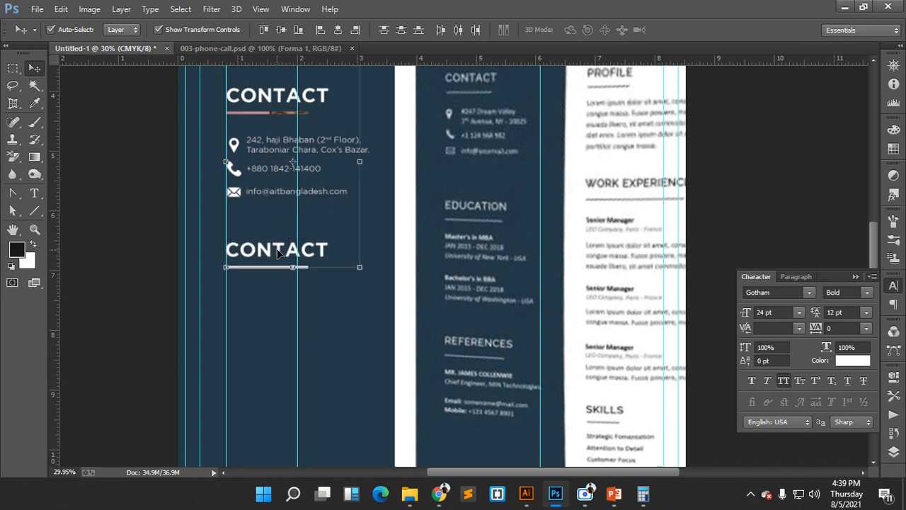
- Retype the copied heading as EDUCATION and commit the text
left_click(334, 252)
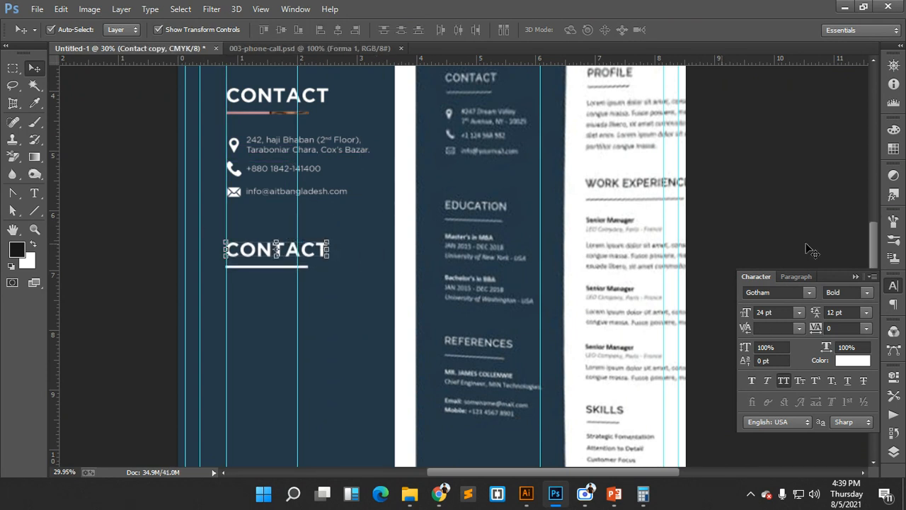
left_click(894, 451)
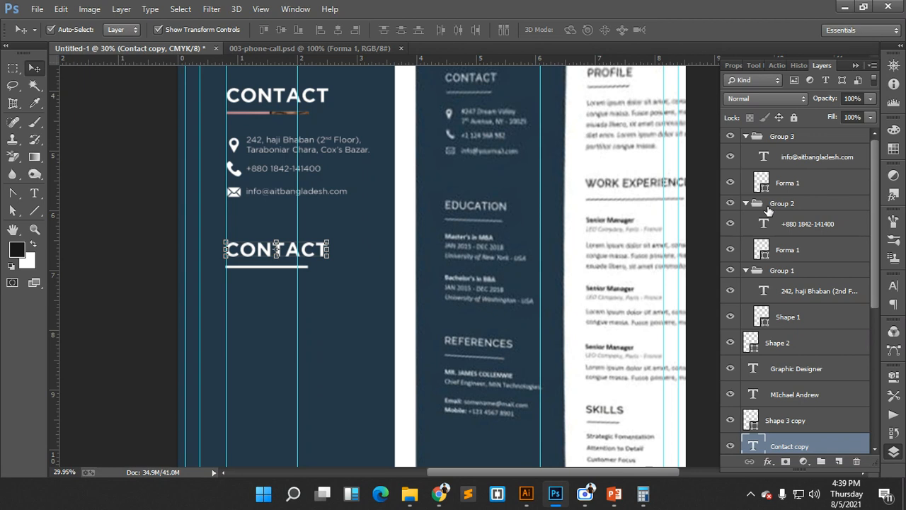
double_click(756, 446)
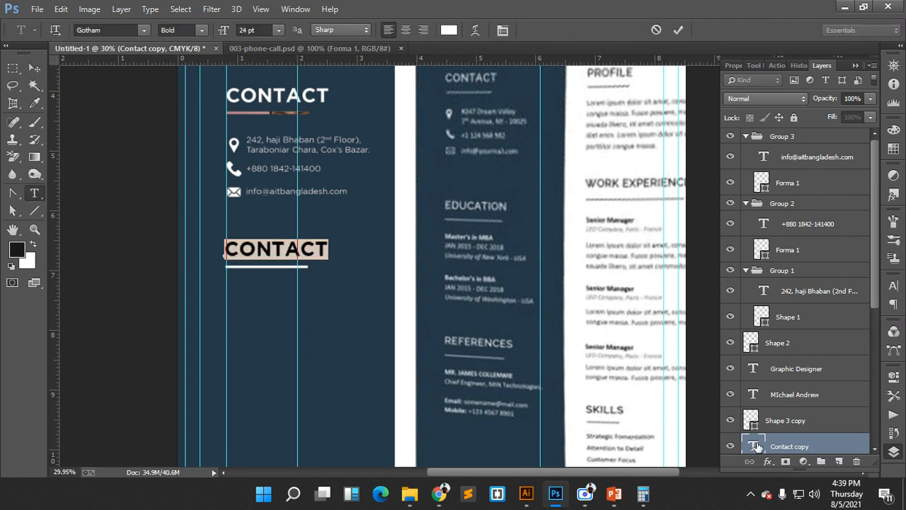
type("E")
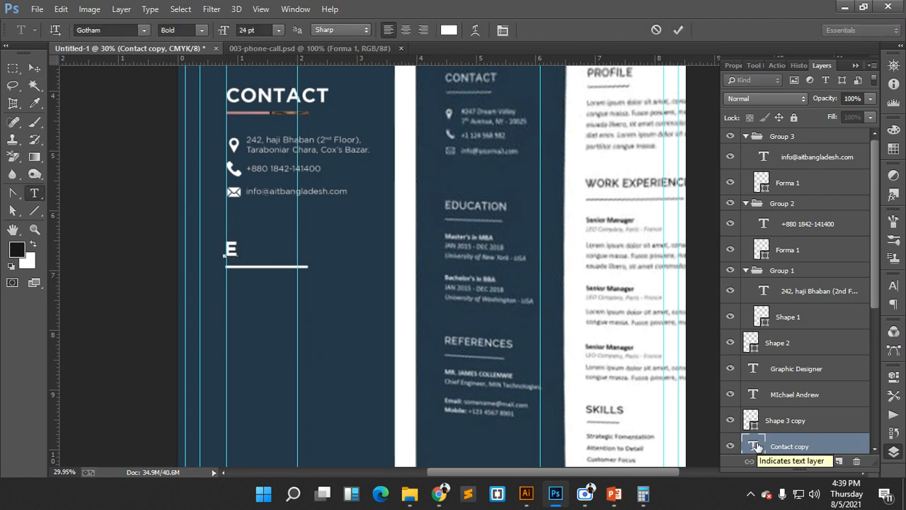
type("DUCA")
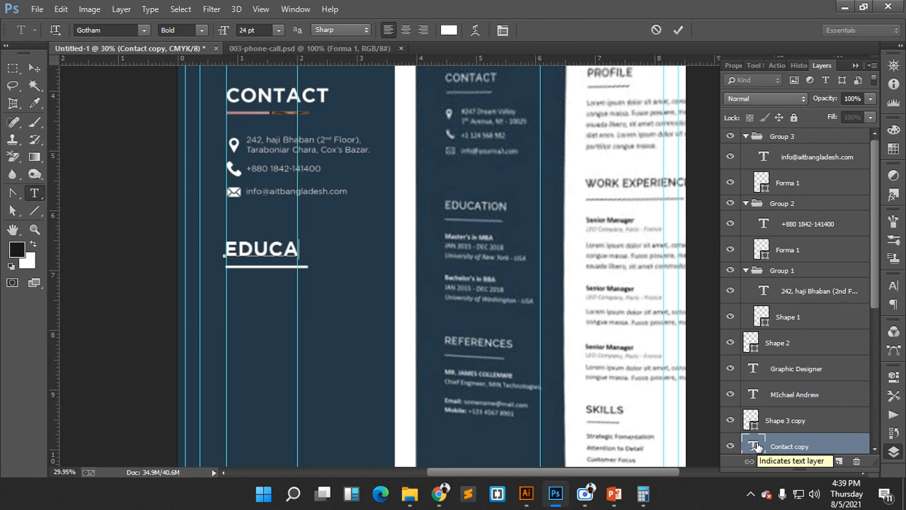
type("TION")
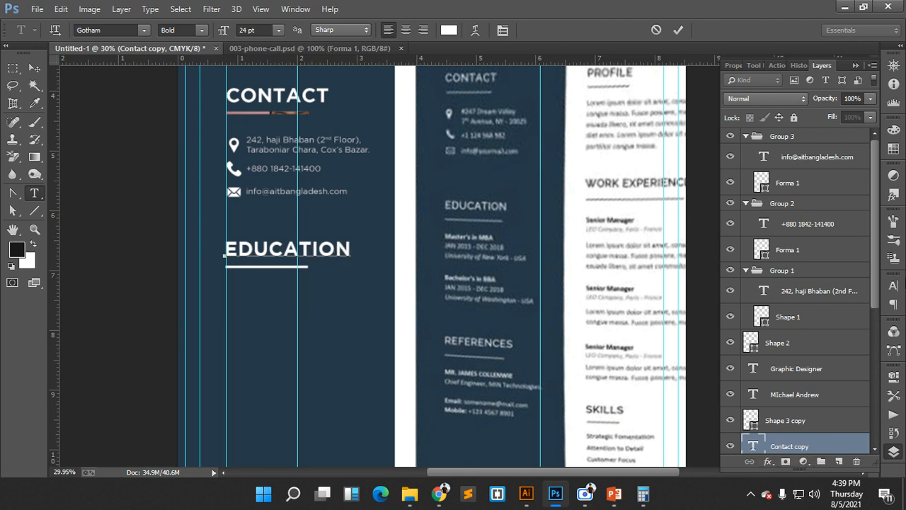
left_click(678, 30)
key("v")
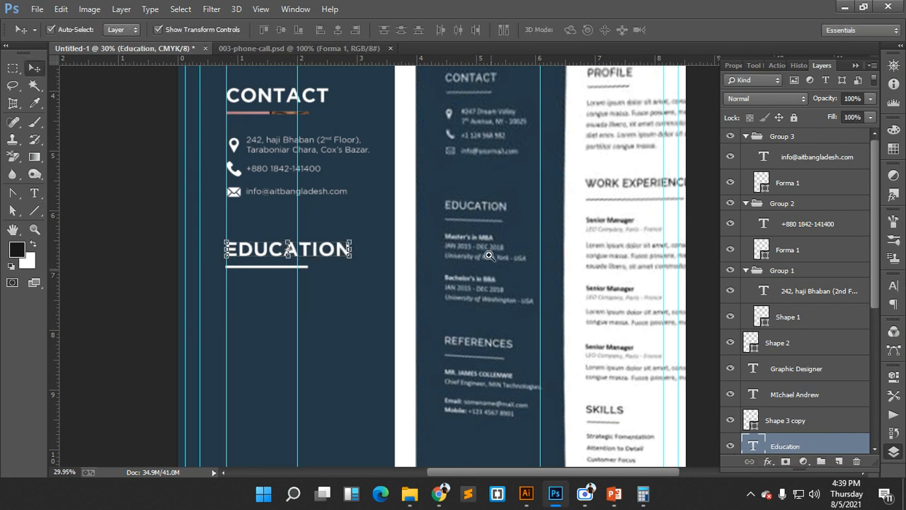
scroll(495, 262, "up", 3)
scroll(518, 289, "down", 1)
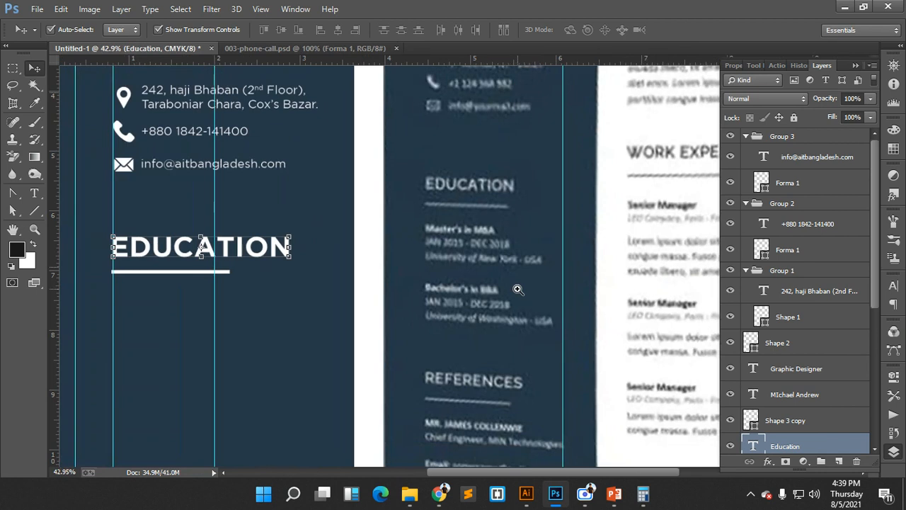
left_click_drag(468, 265, 481, 261)
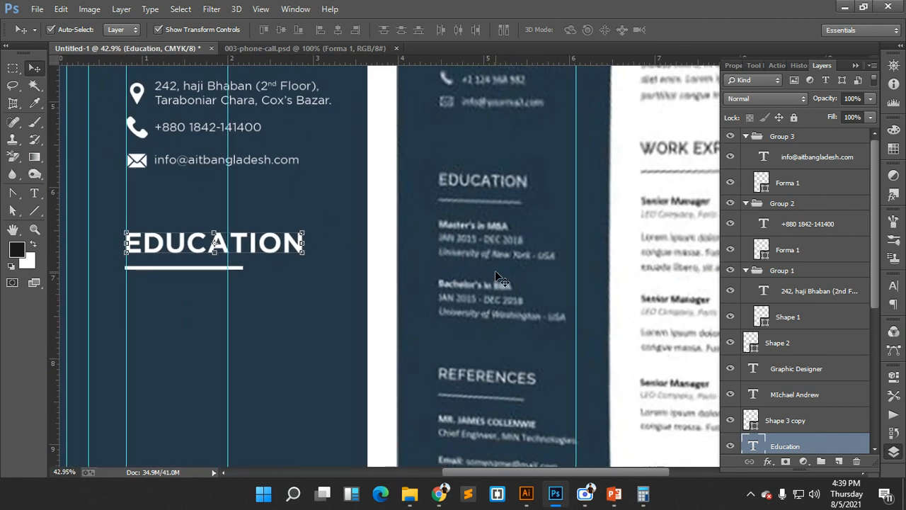
mouse_move(437, 470)
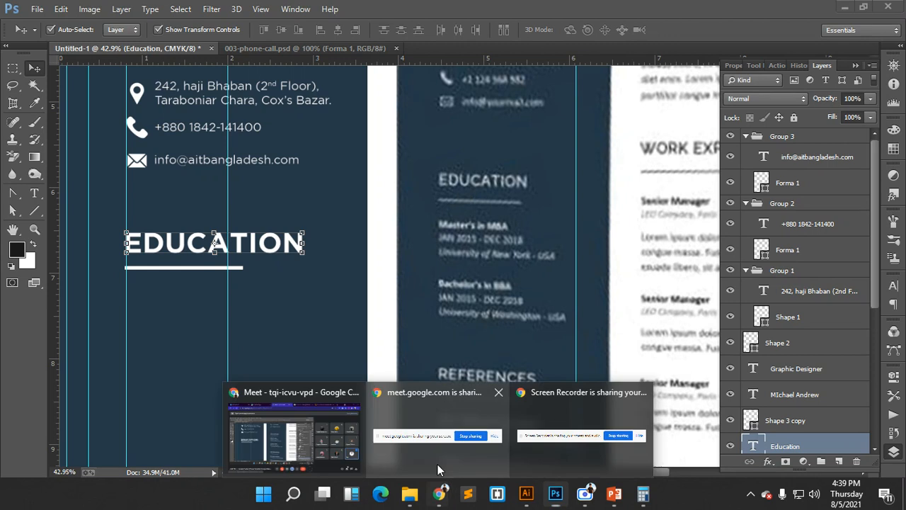
left_click(335, 413)
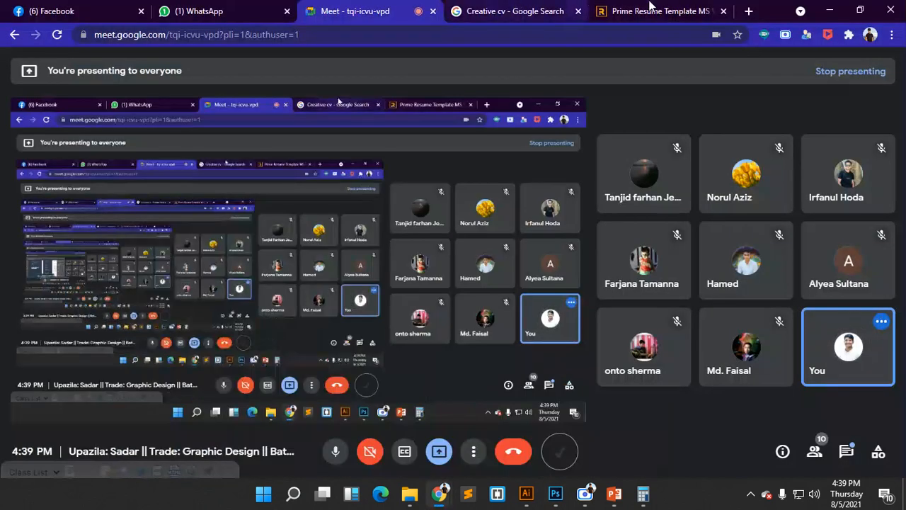
left_click(650, 9)
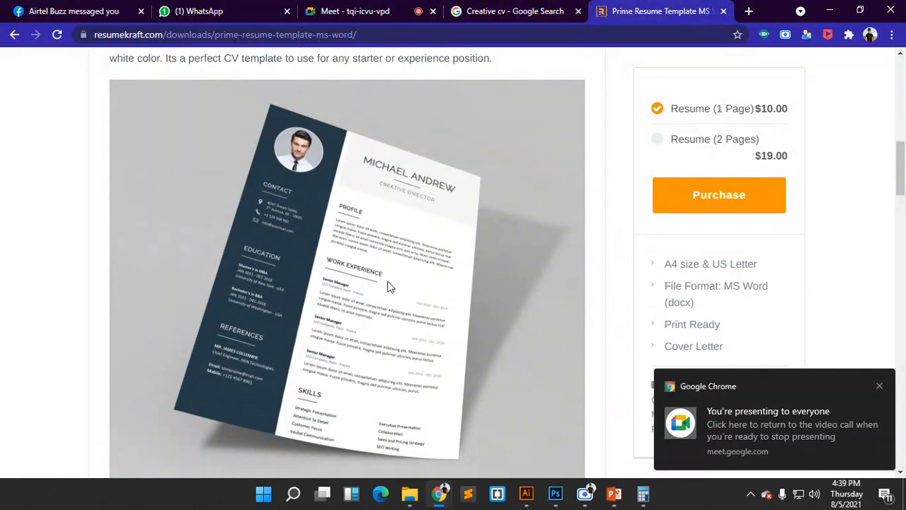
scroll(389, 285, "down", 5)
scroll(352, 197, "up", 4)
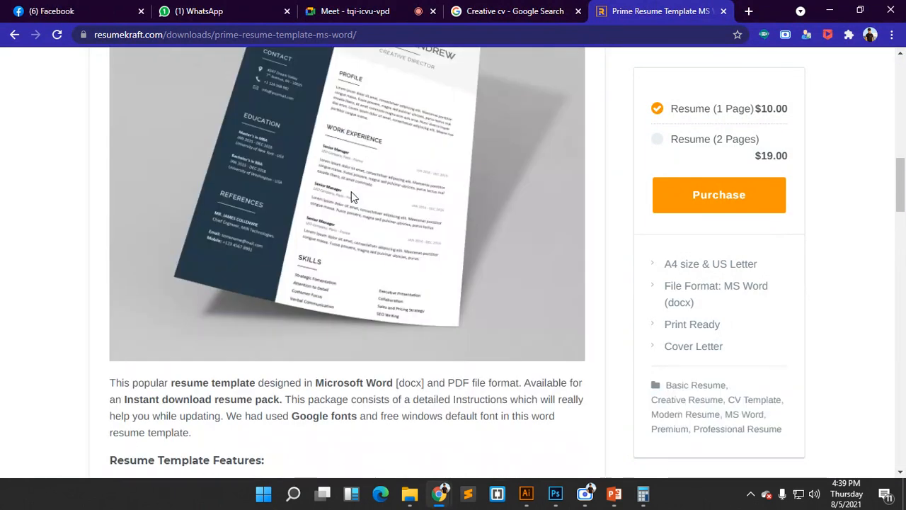
scroll(375, 220, "down", 3)
scroll(395, 231, "up", 8)
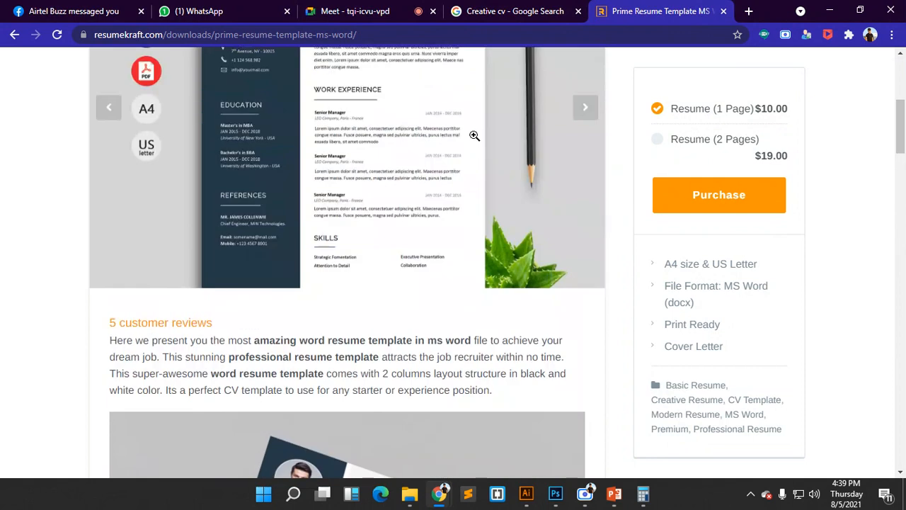
scroll(475, 135, "up", 2)
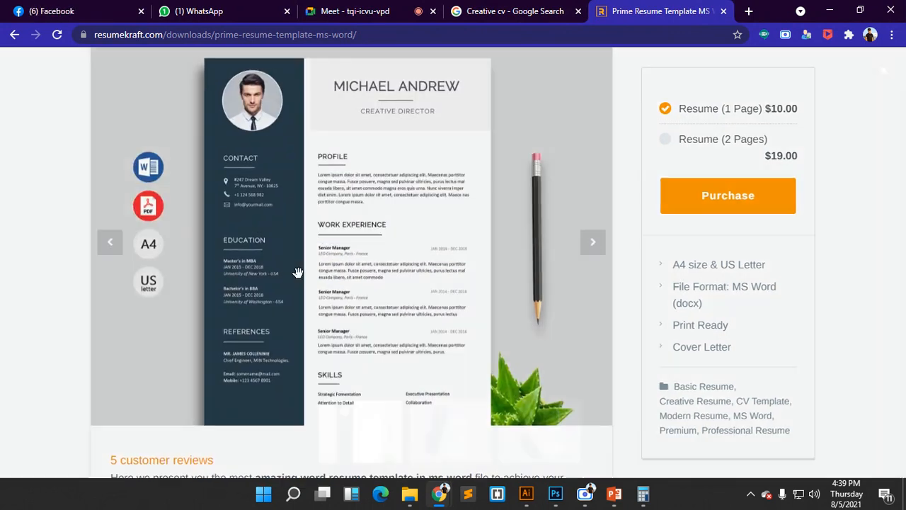
left_click(297, 272)
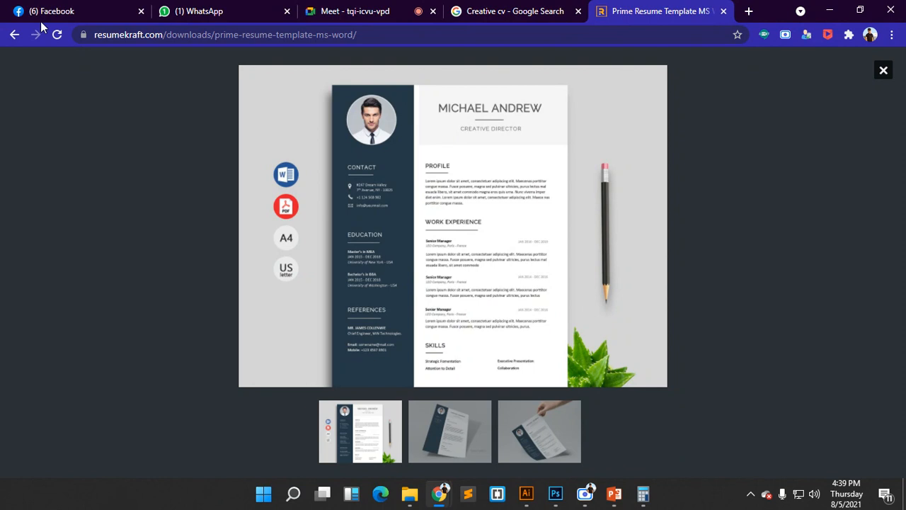
left_click(14, 34)
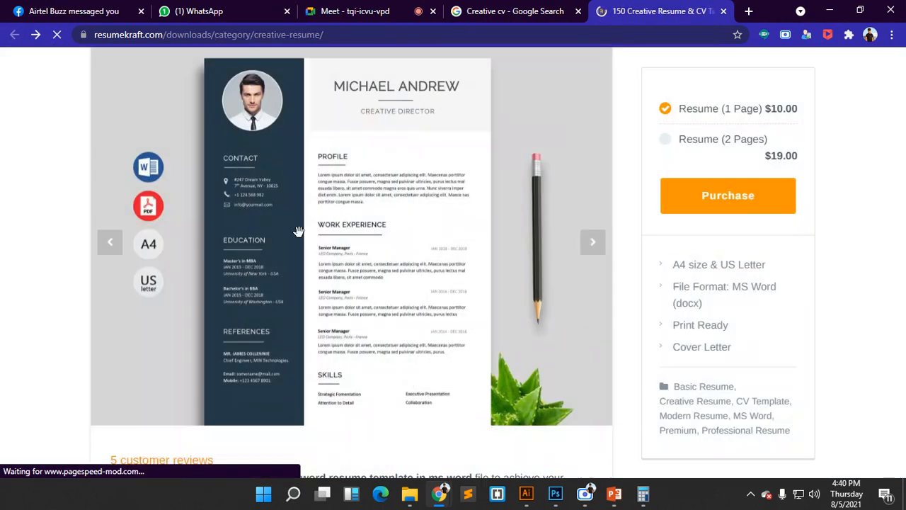
left_click(269, 223)
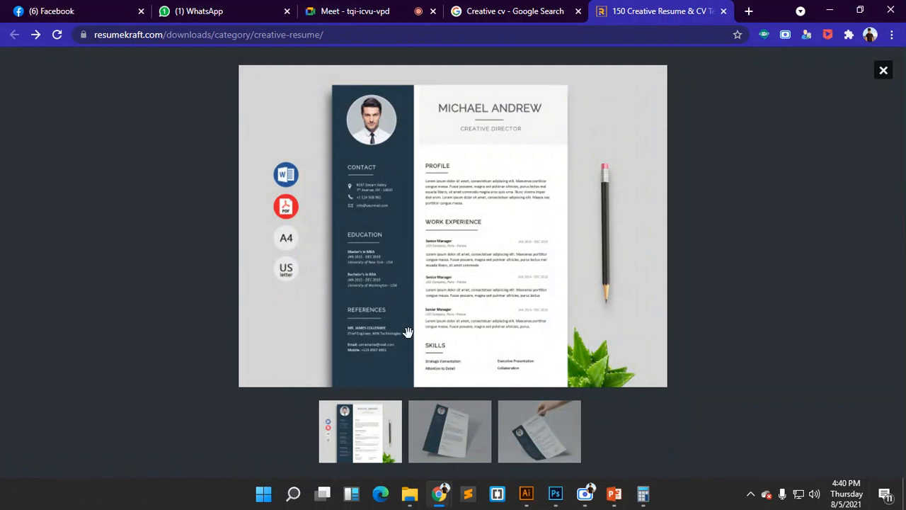
left_click(555, 494)
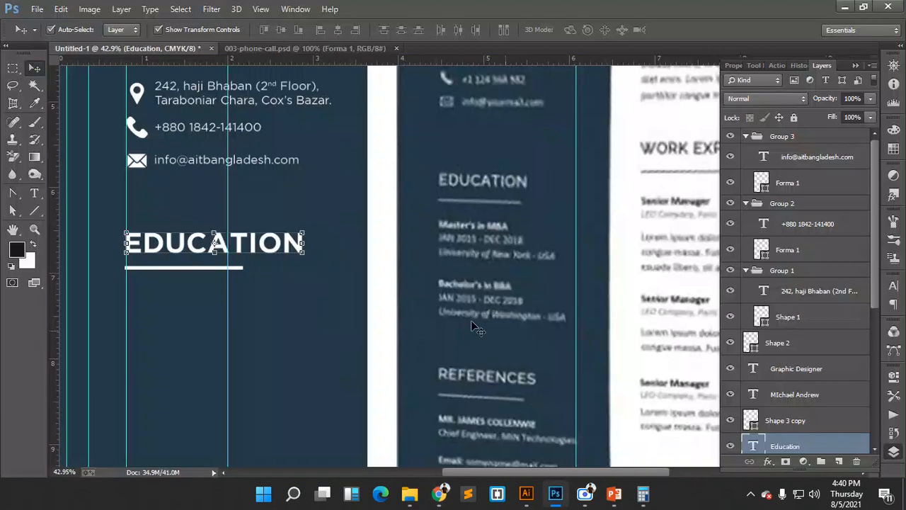
- Start a new text line below EDUCATION, then cancel the empty entry
left_click(212, 166)
left_click_drag(299, 311, 397, 271)
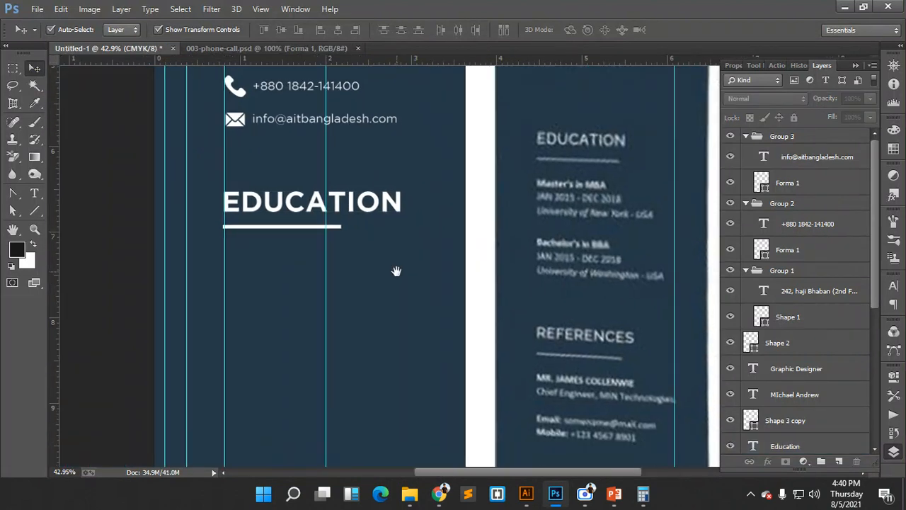
left_click(34, 192)
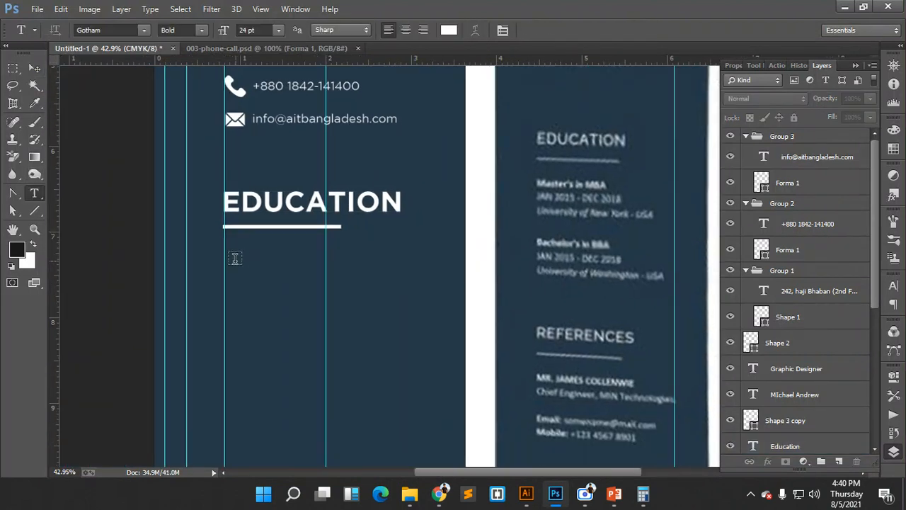
left_click(234, 259)
type("MA")
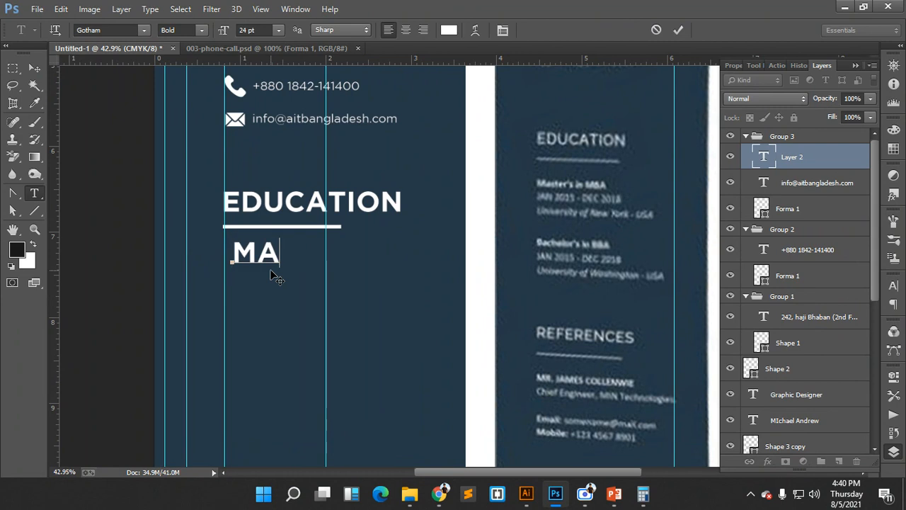
key("BackSpace")
key("BackSpace")
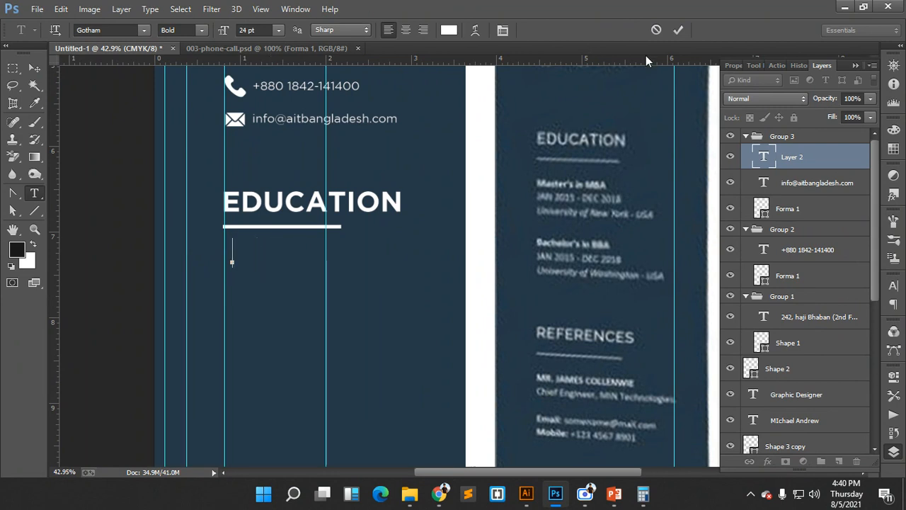
left_click(655, 29)
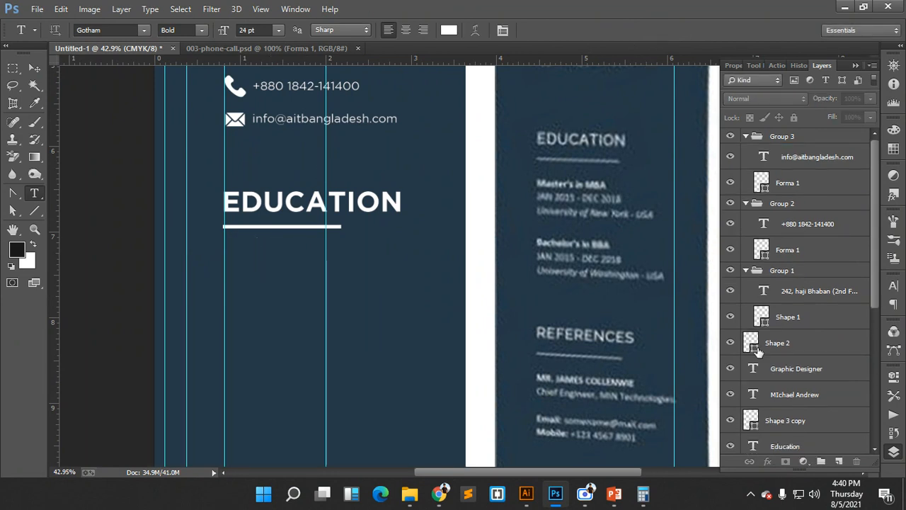
- Copy the contact e-mail line to just below the EDUCATION heading
scroll(806, 313, "down", 1)
scroll(806, 311, "up", 1)
scroll(223, 139, "up", 3)
left_click(34, 68)
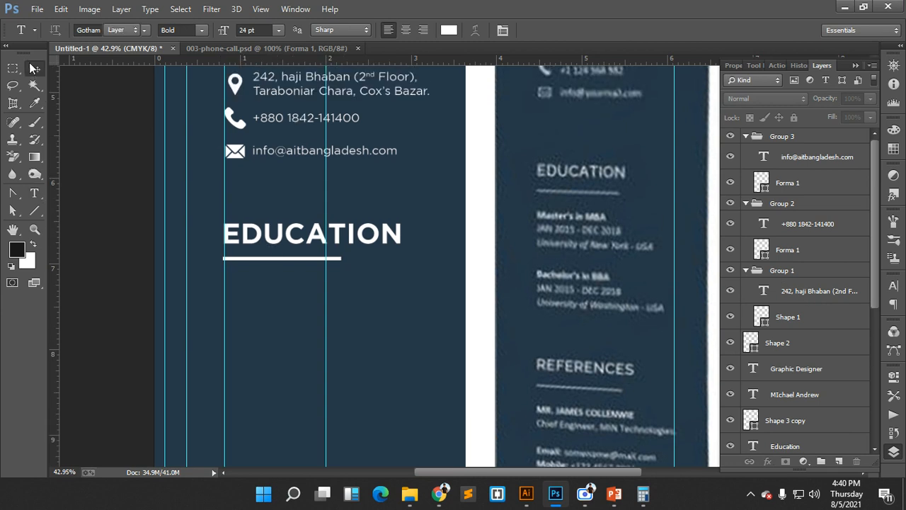
left_click_drag(296, 160, 267, 306)
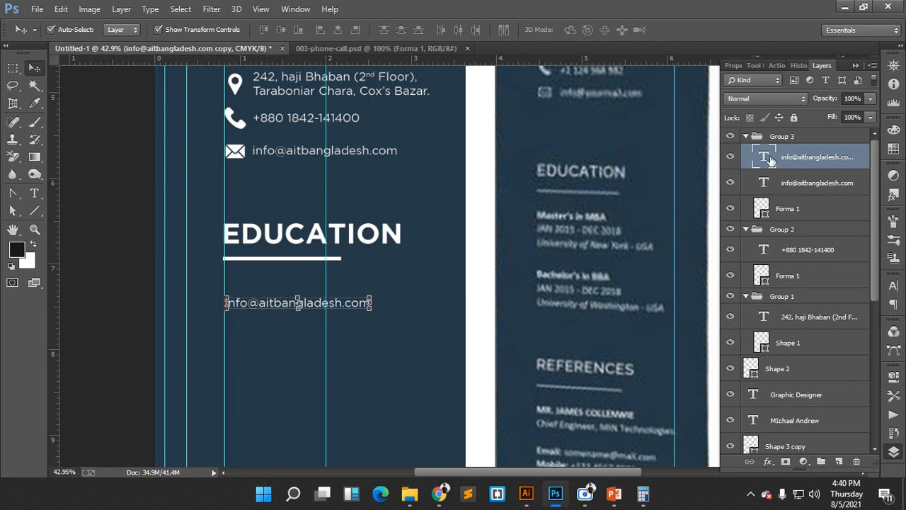
- Replace the copied e-mail text with Master's in MBA, Jan 2013 - Dec 2015, Cox's Bazar Govt. College
double_click(771, 160)
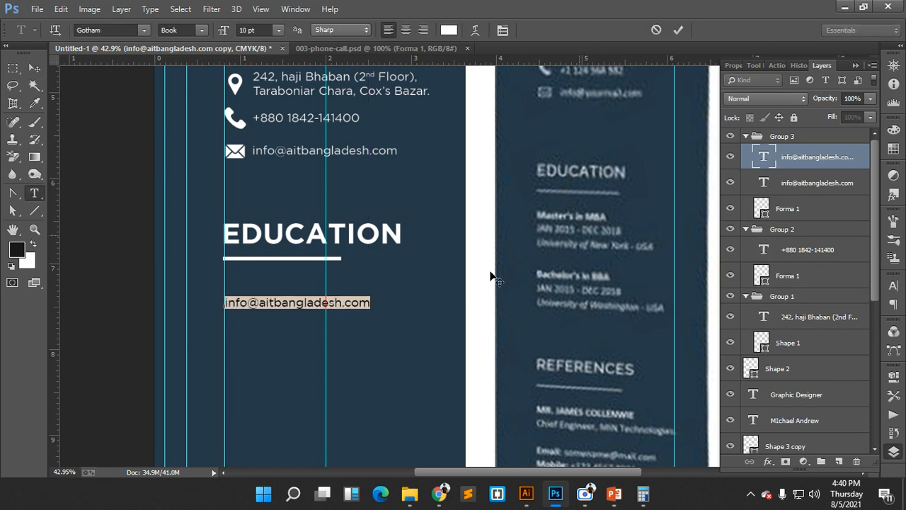
type("Mas")
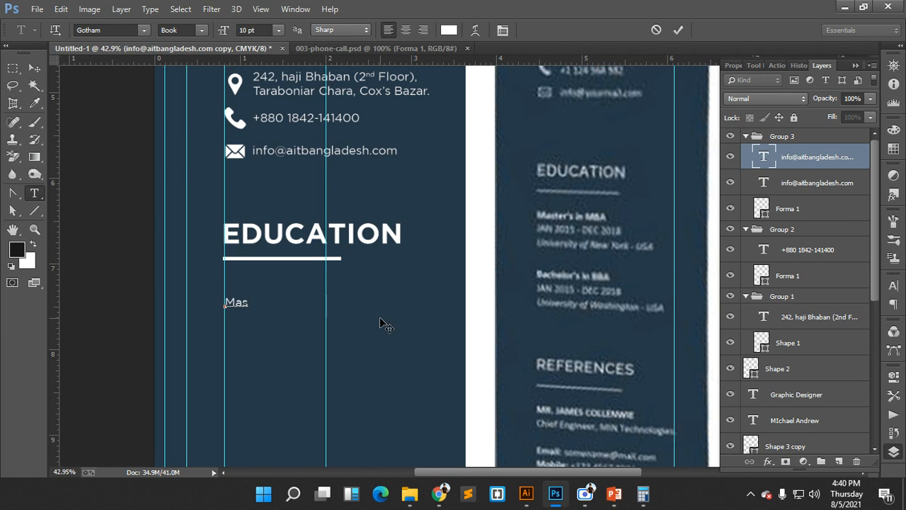
type("ter's in MBA")
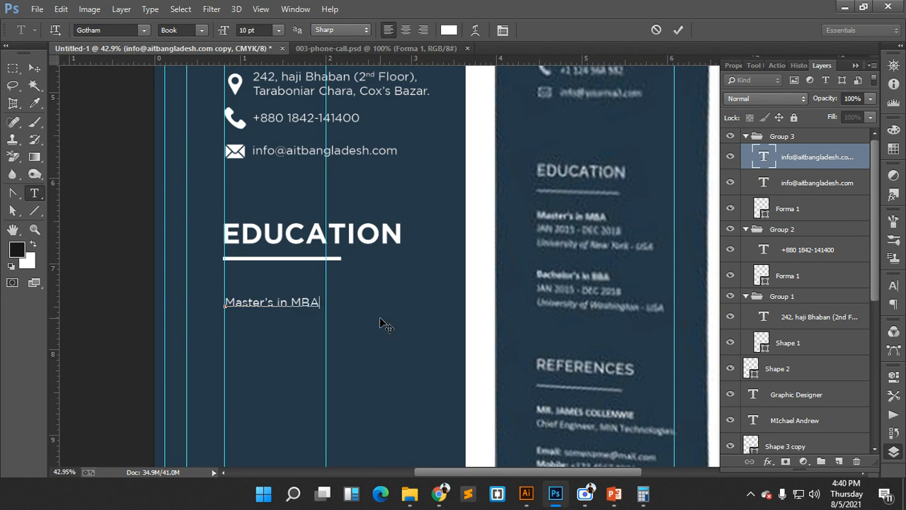
key("Return")
type("Jan 2012")
key("BackSpace")
type("3 - Dec")
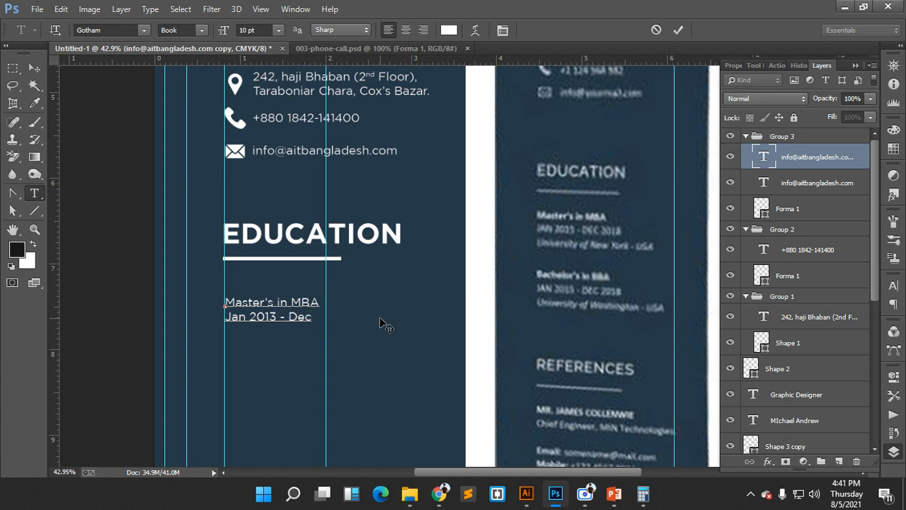
type(" 20")
type("15")
type("Cox's ")
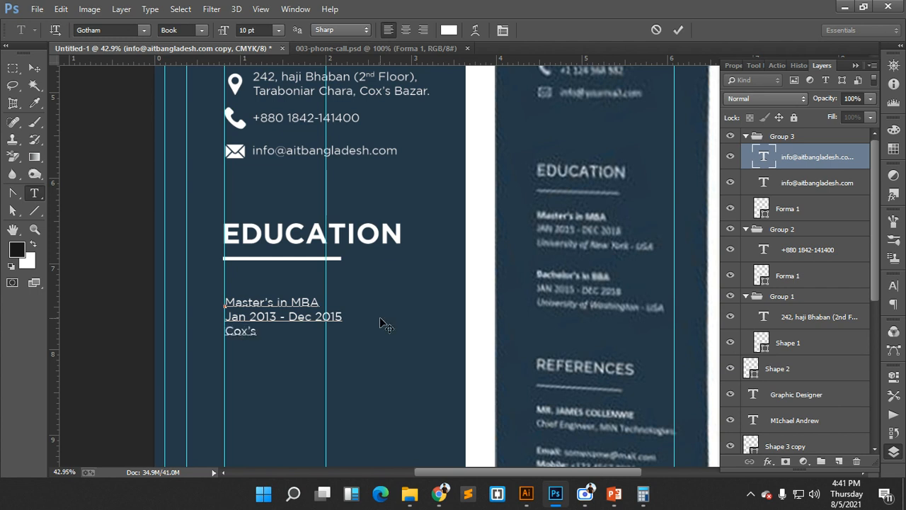
type("Bazar Govt")
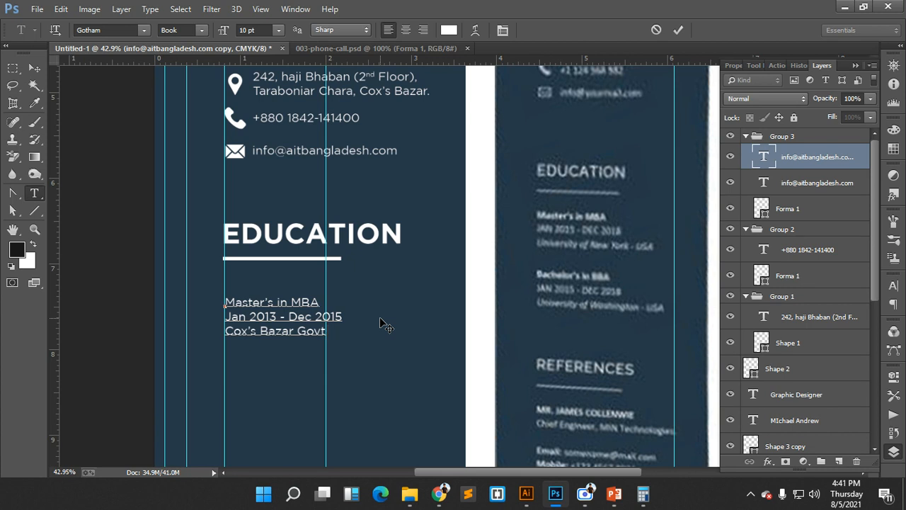
type(". Coll")
- Commit the education entry and nudge it slightly upward
left_click(679, 30)
key("v")
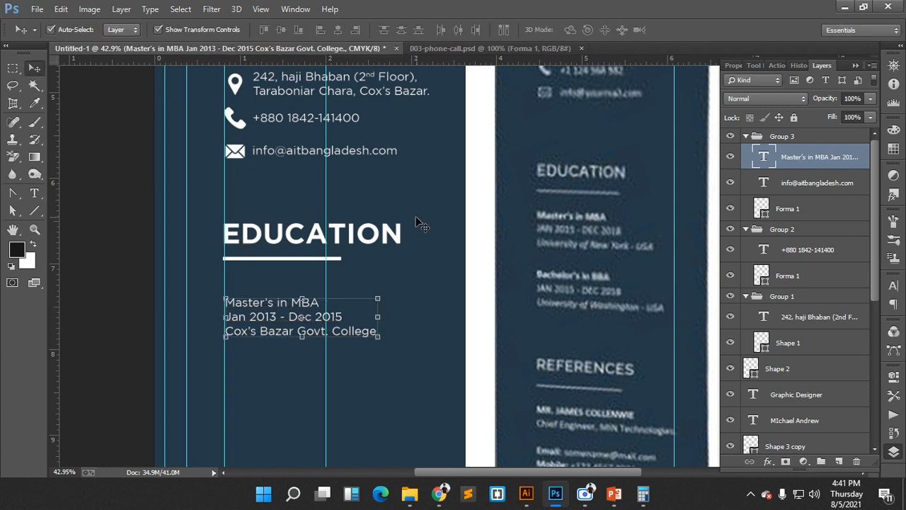
mouse_move(292, 308)
left_mouse_down()
mouse_move(289, 289)
mouse_move(288, 303)
left_mouse_up()
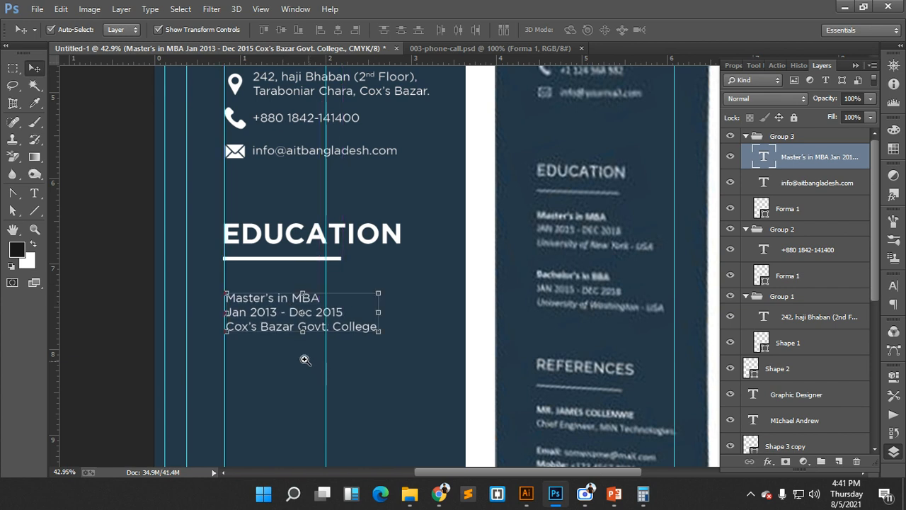
scroll(304, 360, "up", 1)
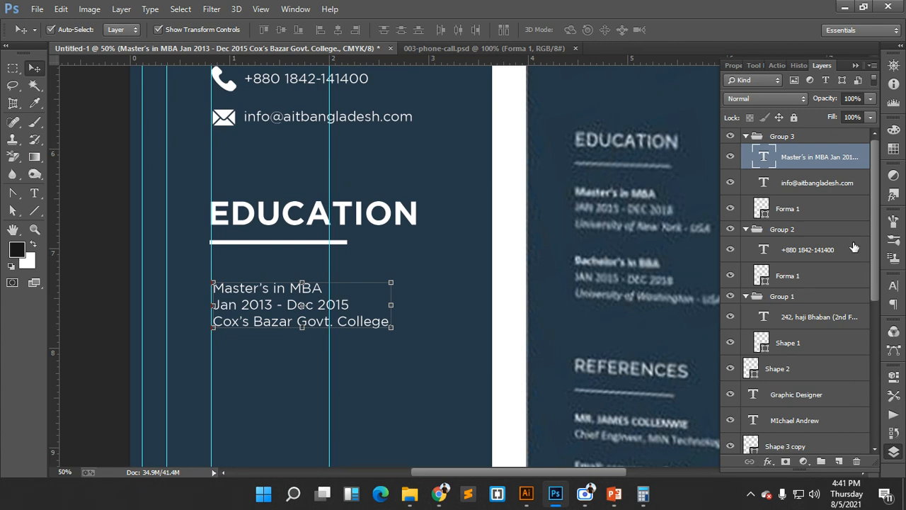
- Make the Master's in MBA line All Caps, 12 pt and Bold
double_click(764, 158)
left_click(323, 287)
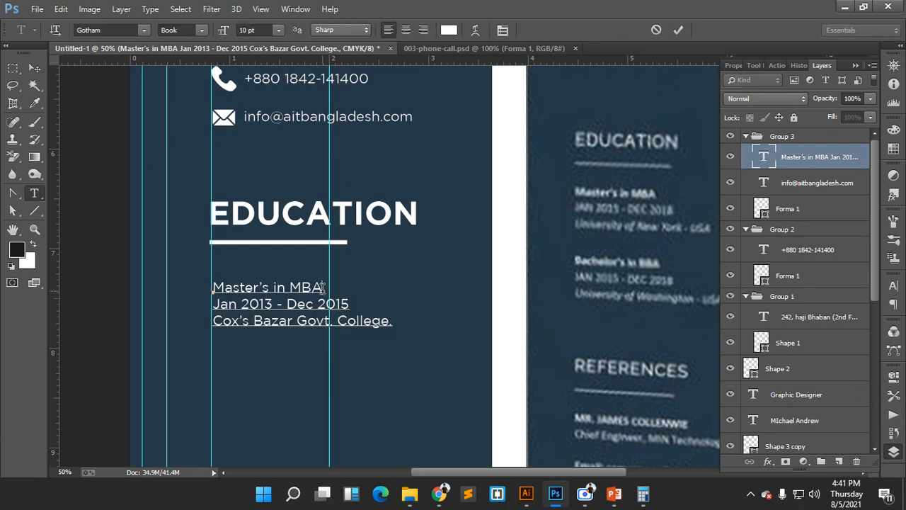
left_click_drag(314, 286, 213, 287)
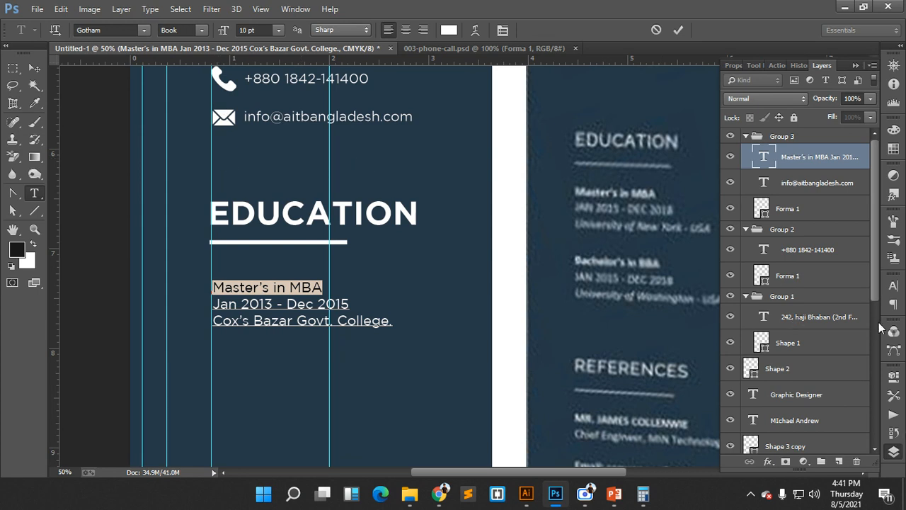
left_click(894, 285)
left_click(785, 381)
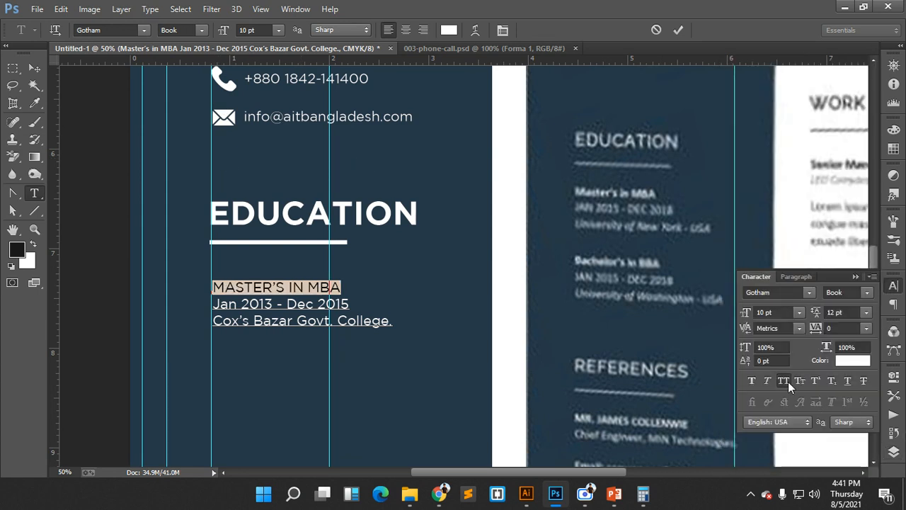
left_click(797, 312)
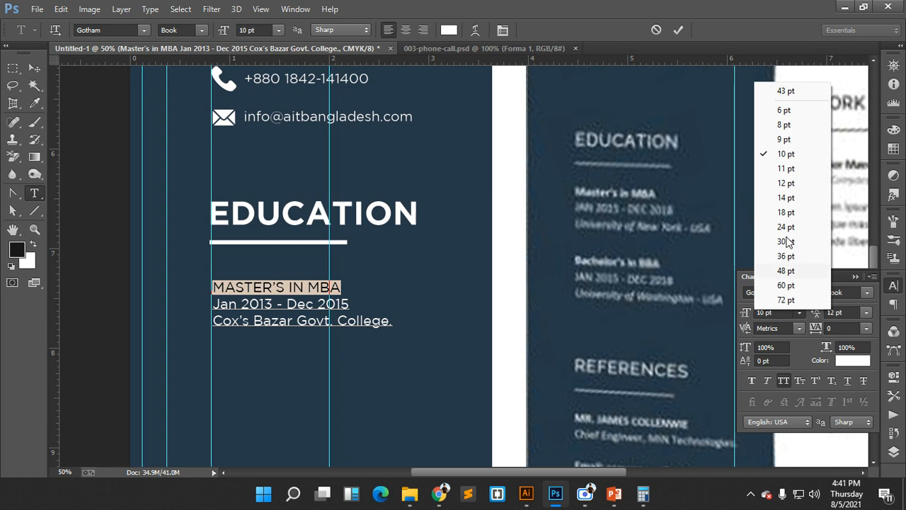
left_click(787, 183)
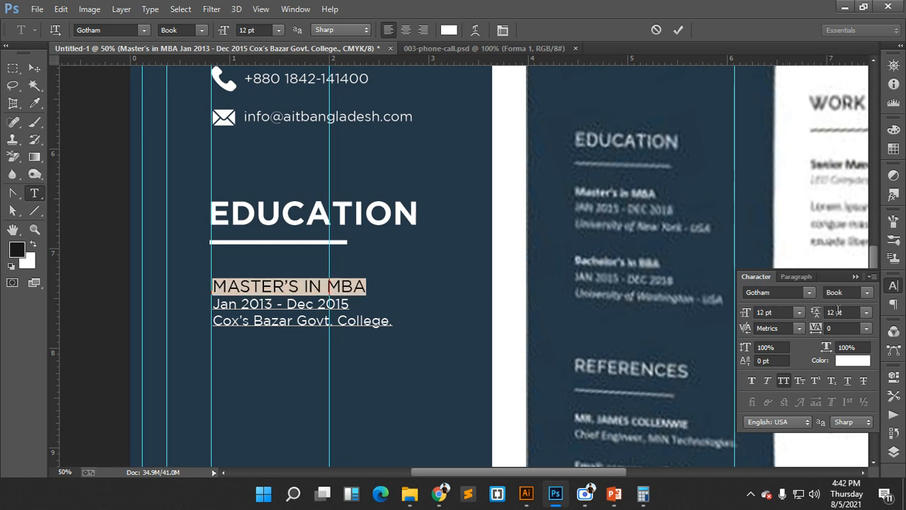
left_click(869, 294)
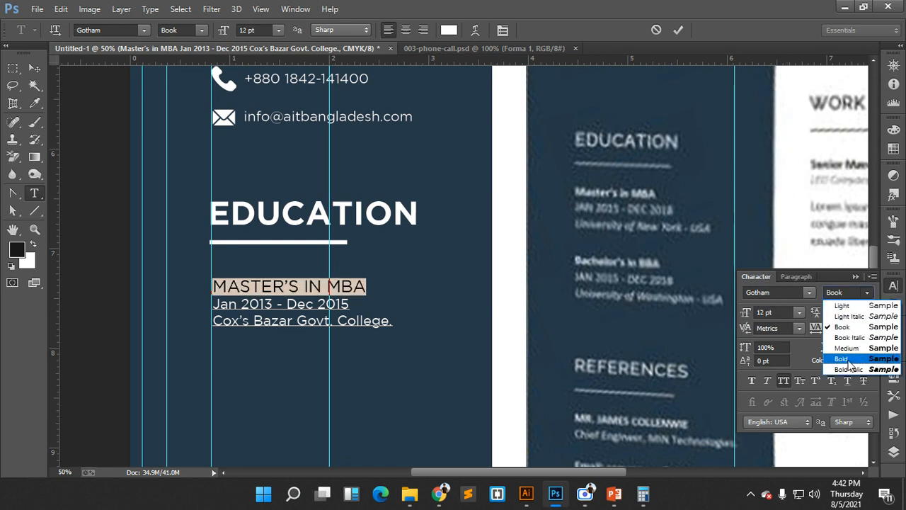
left_click(848, 361)
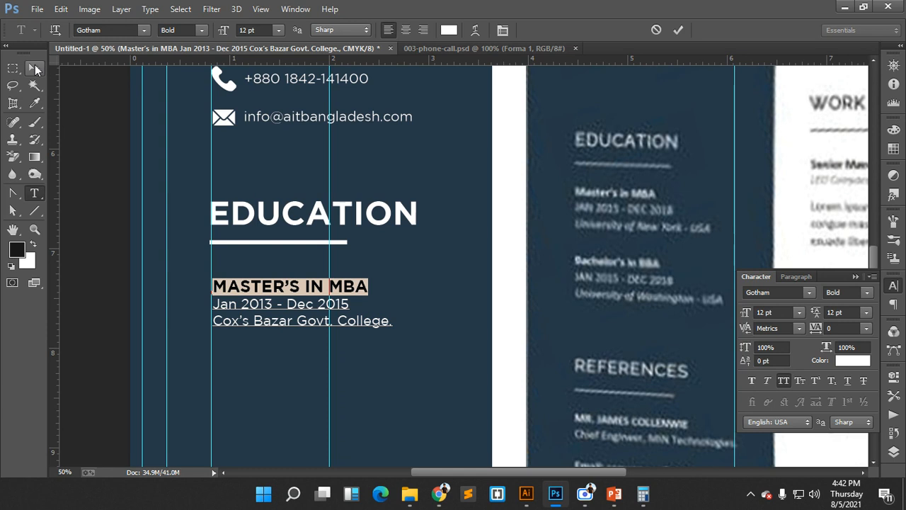
left_click(35, 66)
- Capitalise Jan and Dec so the dates read JAN 2013 - DEC 2015
left_click(290, 347)
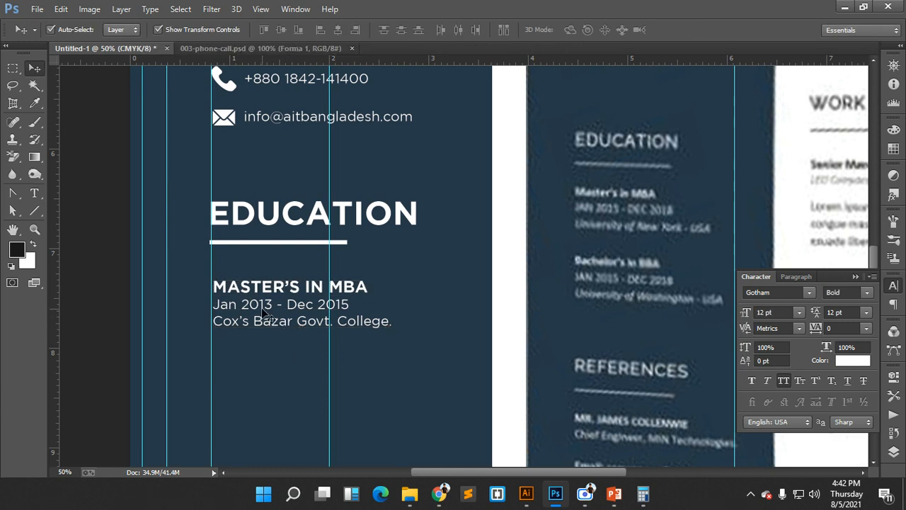
left_click(292, 312)
key("t")
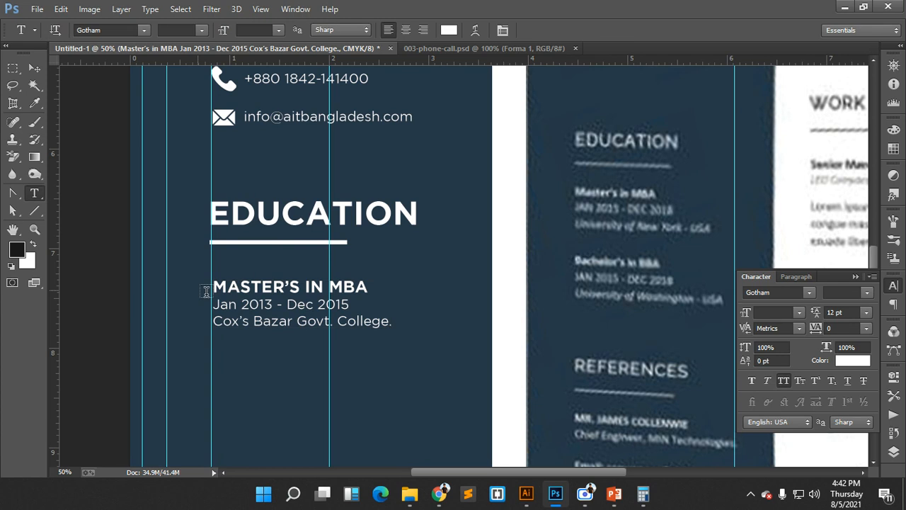
left_click_drag(213, 304, 315, 303)
left_click(776, 383)
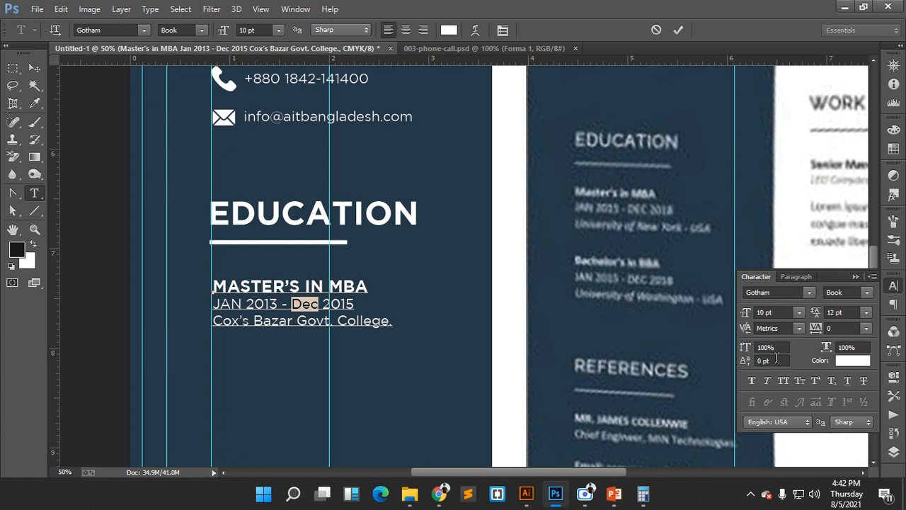
left_click(784, 380)
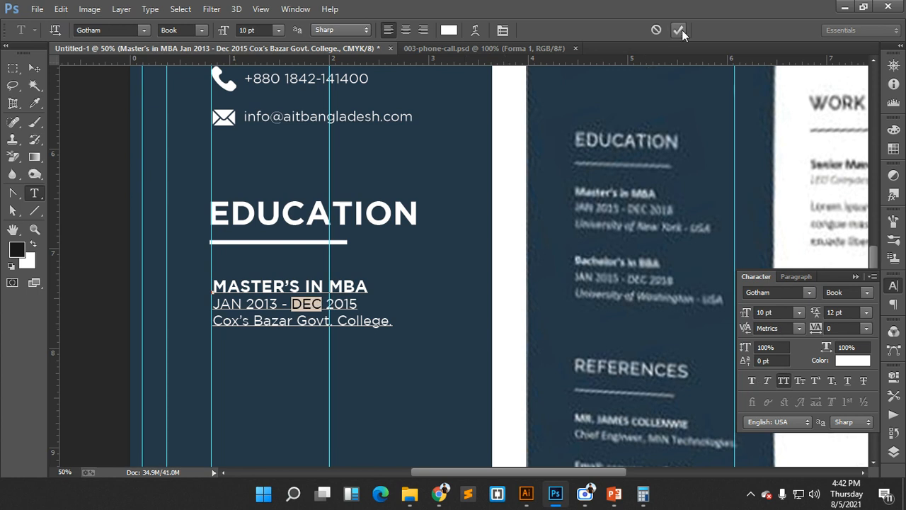
left_click(678, 30)
left_click(34, 68)
- Duplicate the MASTER'S IN MBA entry below the first one
left_click(461, 348)
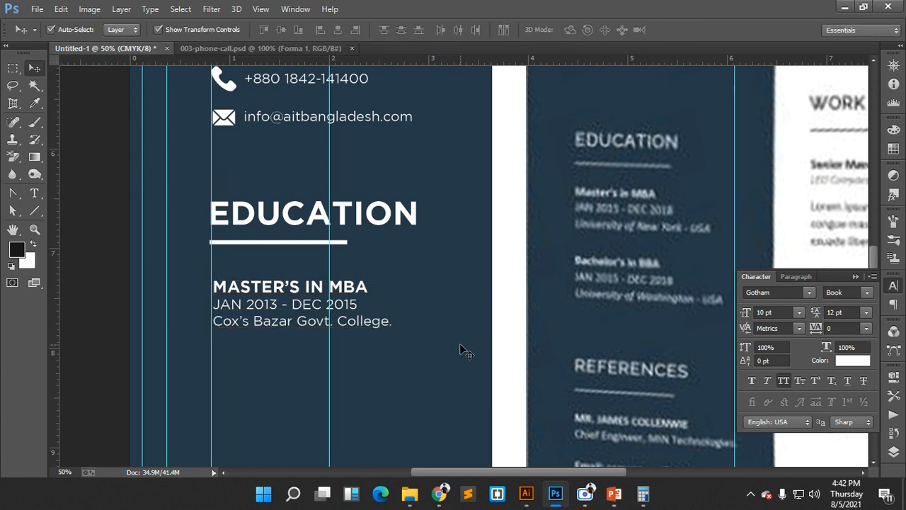
scroll(464, 350, "down", 3)
scroll(461, 348, "down", 2)
scroll(461, 347, "up", 1)
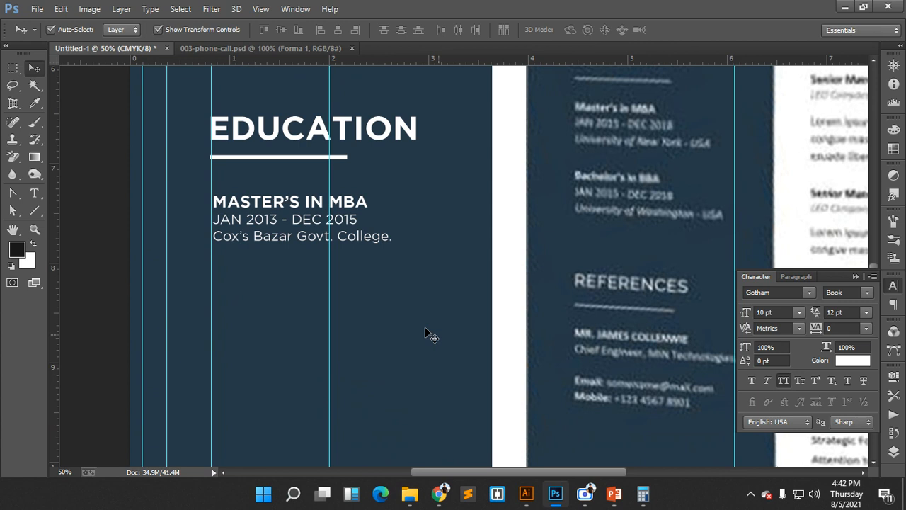
left_click(274, 211)
left_click_drag(274, 211, 276, 309)
left_click(391, 265)
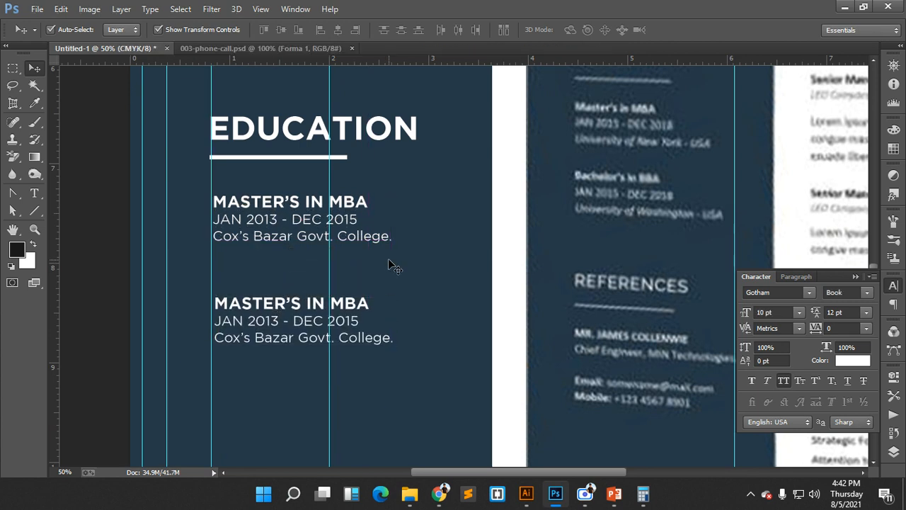
- Nudge the EDUCATION heading and both entries slightly right together
scroll(428, 285, "up", 3)
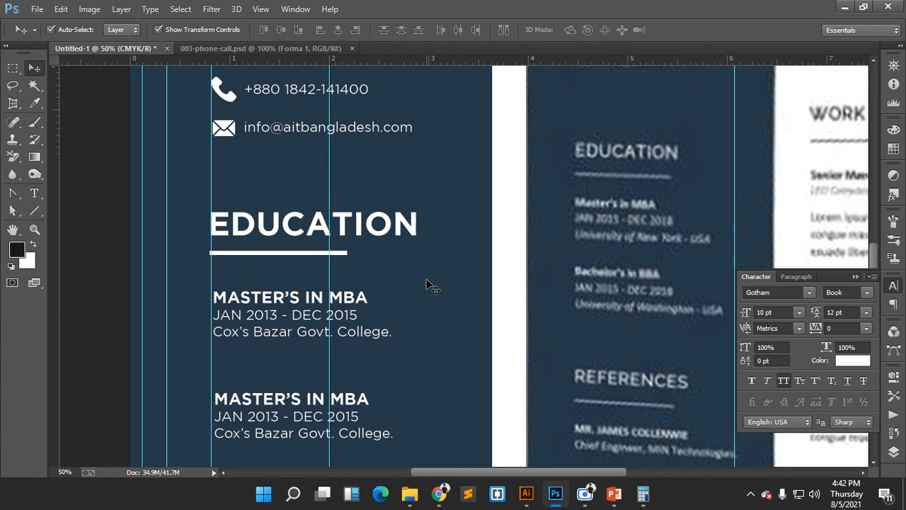
left_click_drag(177, 194, 409, 375)
scroll(409, 376, "up", 2)
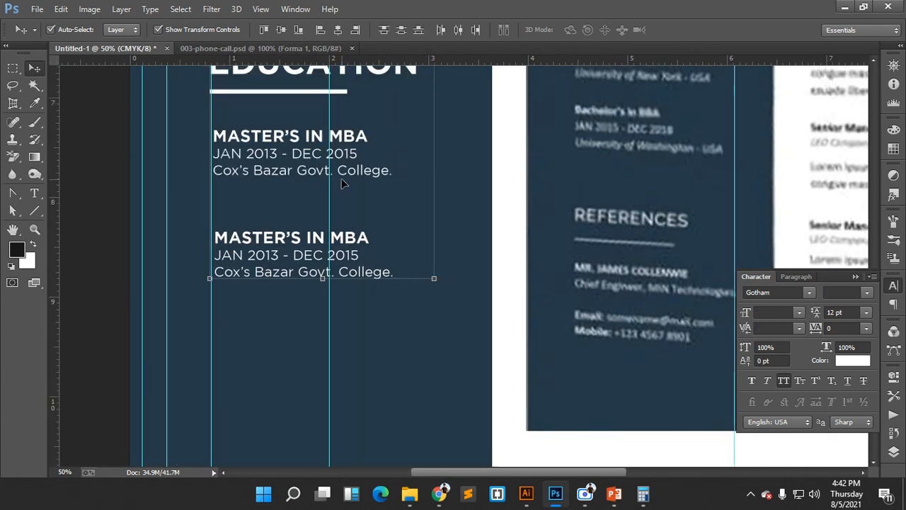
key("Right")
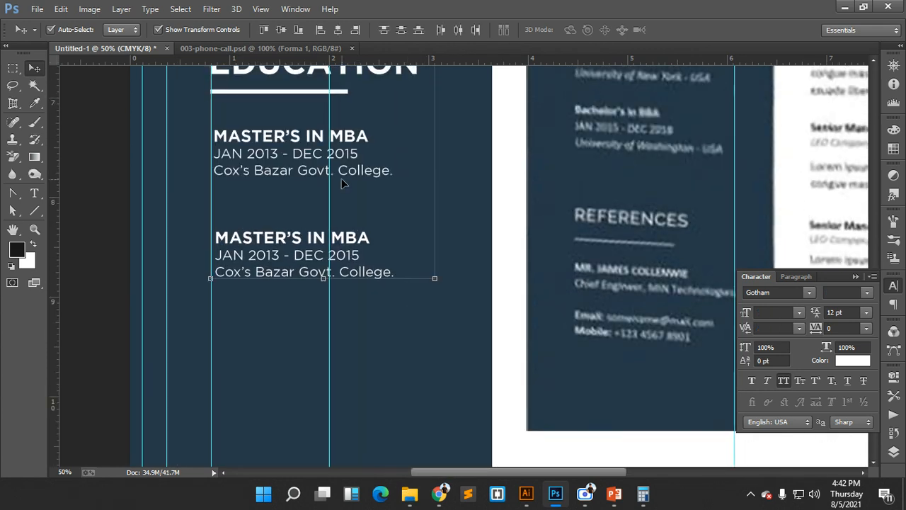
left_click(351, 335)
- Nudge the second MBA entry up and sideways to sit under the first
scroll(348, 334, "up", 2)
scroll(429, 319, "down", 2)
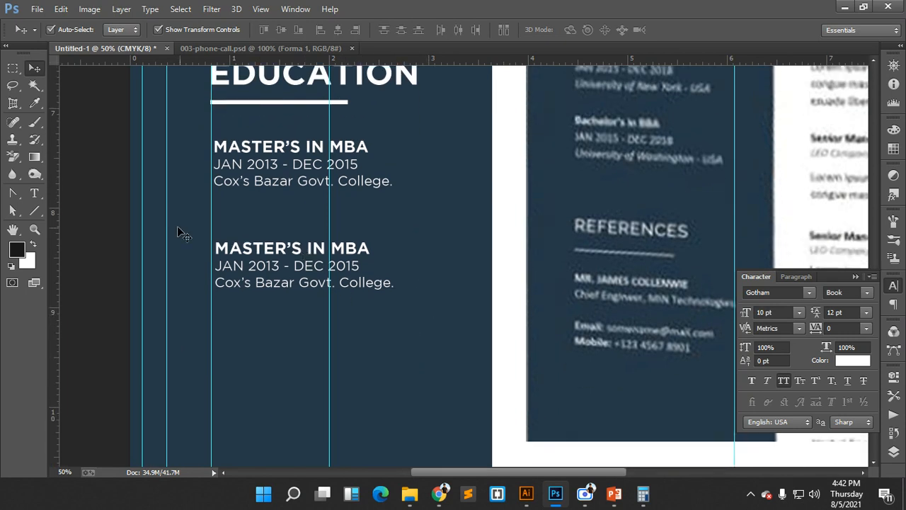
left_click(255, 278)
key("Up")
key("Up")
key("Up")
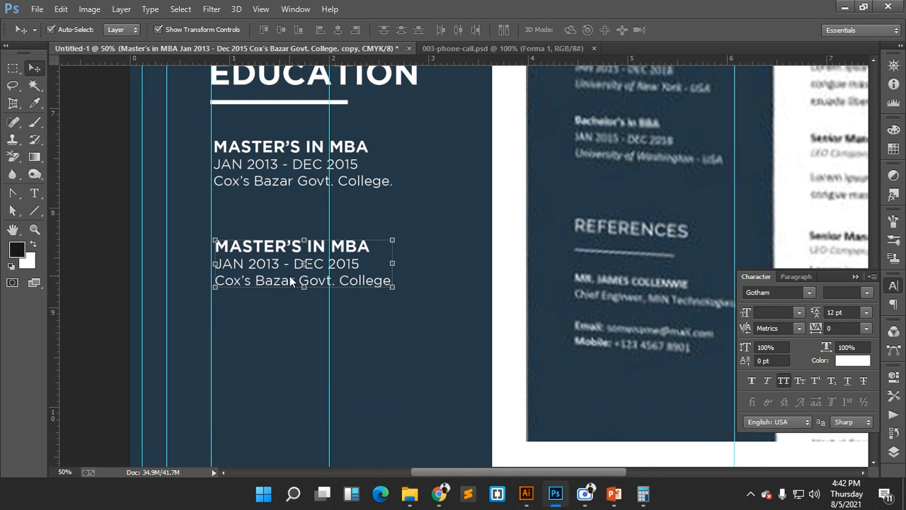
key("shift+Up")
key("shift+Up")
key("Left")
key("Left")
key("Left")
key("Left")
key("Left")
key("Left")
key("Left")
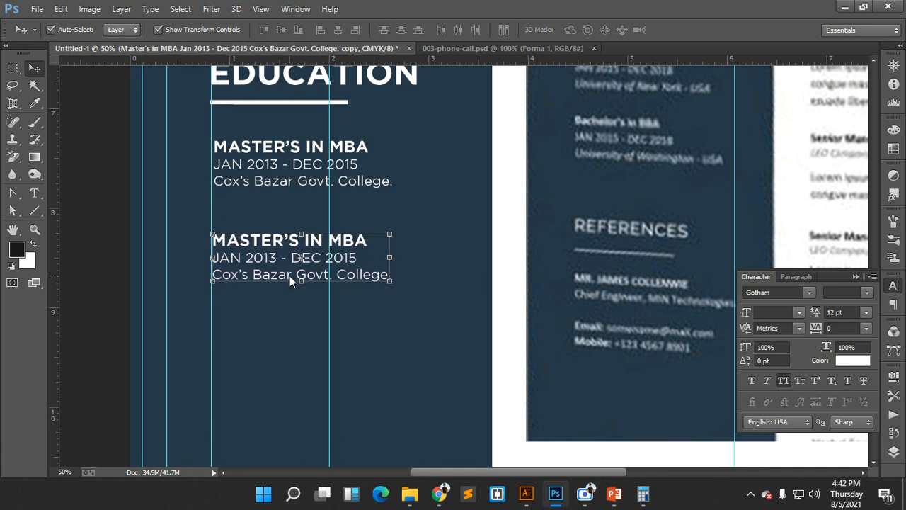
key("Right")
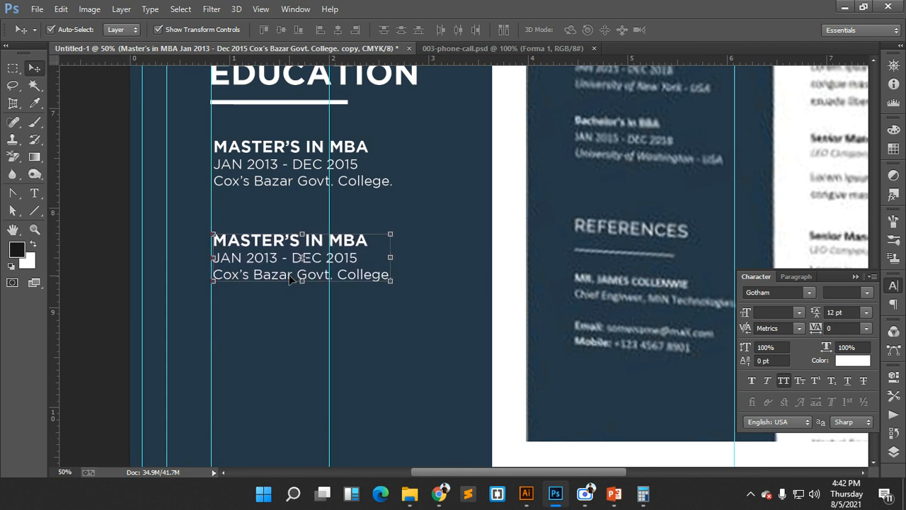
key("Left")
key("Left")
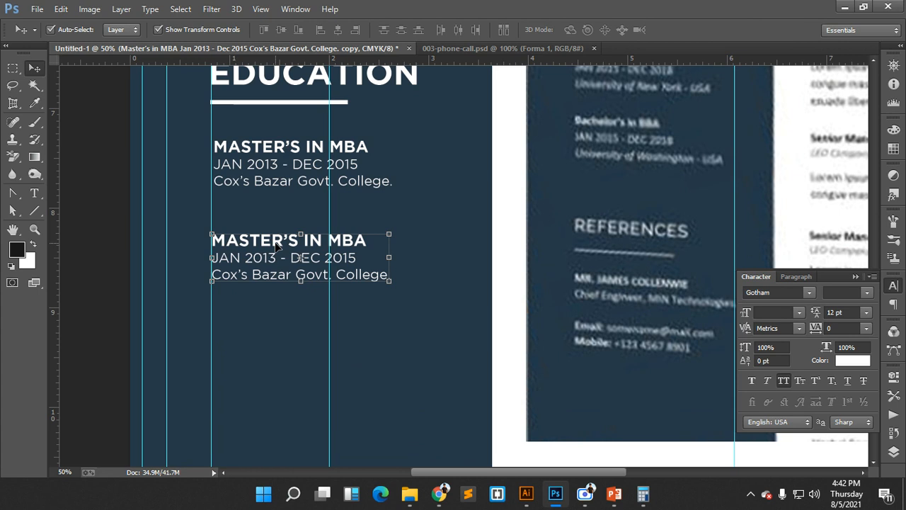
mouse_move(244, 244)
left_mouse_down()
mouse_move(253, 245)
mouse_move(245, 243)
left_mouse_up()
- Line the first MBA entry up with the guide, then shift both entries right
left_click(262, 183)
left_click_drag(262, 183, 259, 183)
left_click(287, 326)
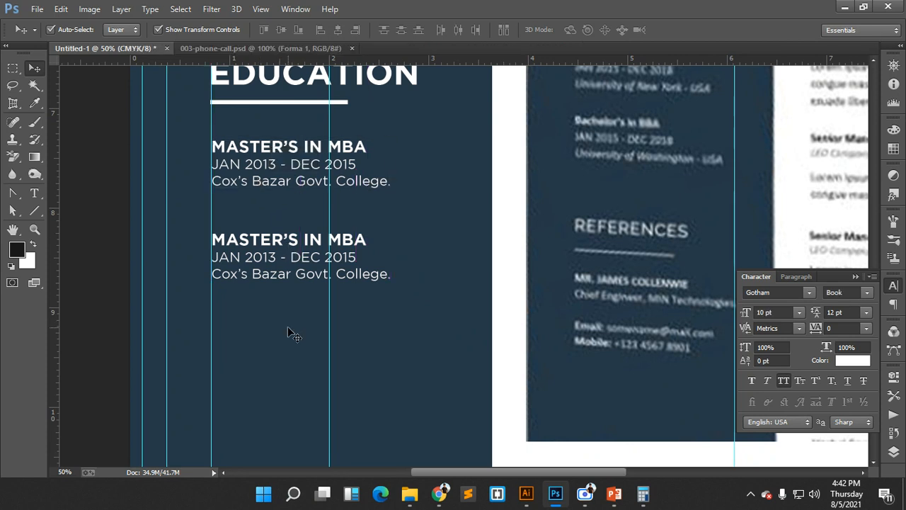
left_click_drag(292, 327, 248, 162)
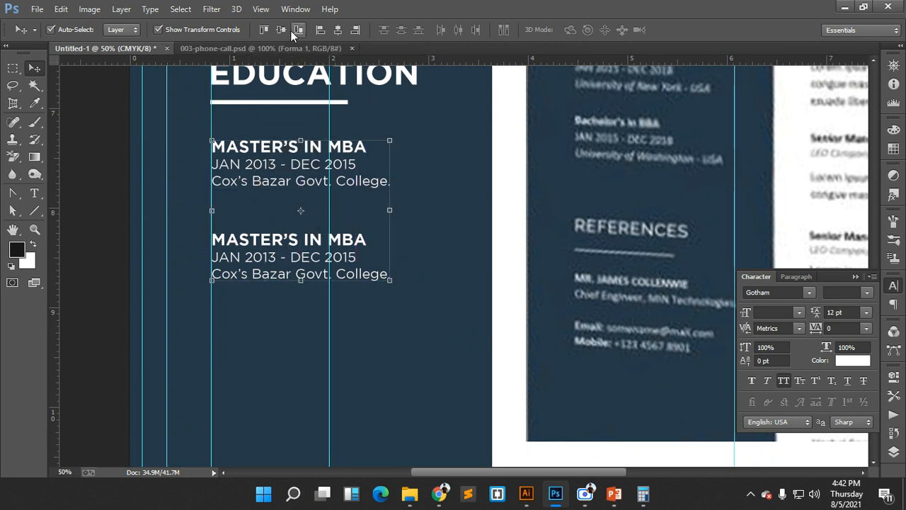
key("Right")
key("Right")
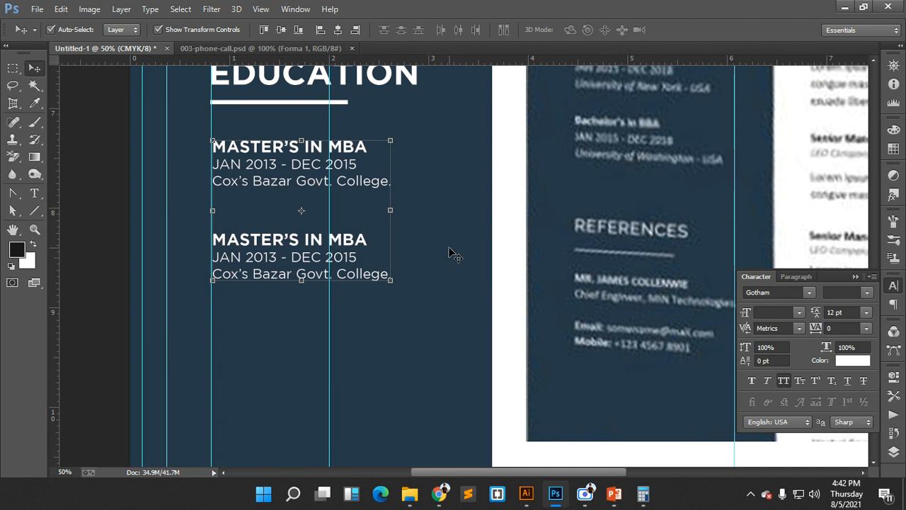
left_click(449, 248)
scroll(454, 268, "up", 3)
scroll(460, 293, "down", 3)
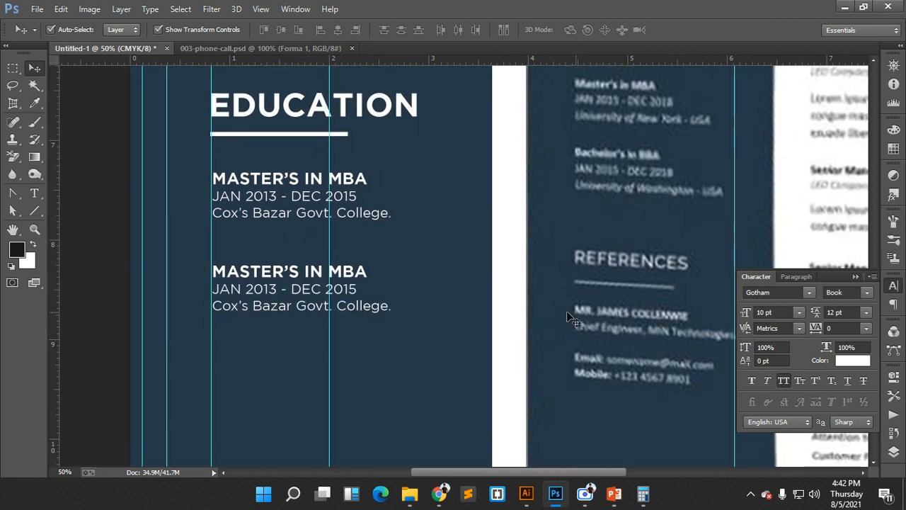
scroll(476, 306, "up", 1)
- Copy the EDUCATION heading and underline to below the second MBA entry
scroll(191, 121, "up", 1)
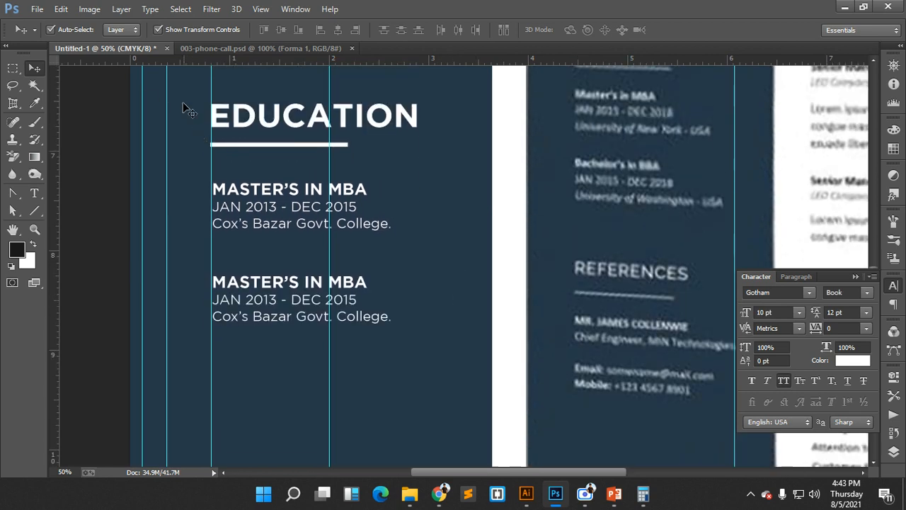
left_click(230, 122)
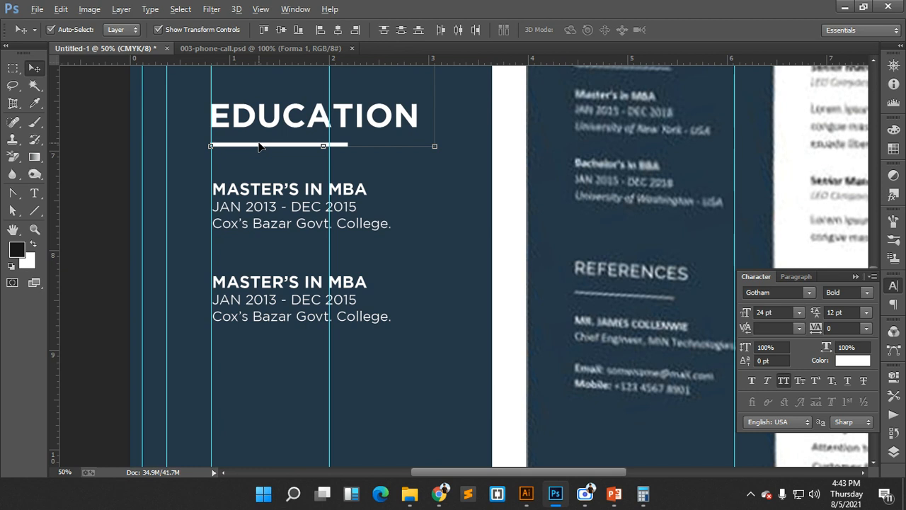
left_click_drag(259, 146, 261, 410)
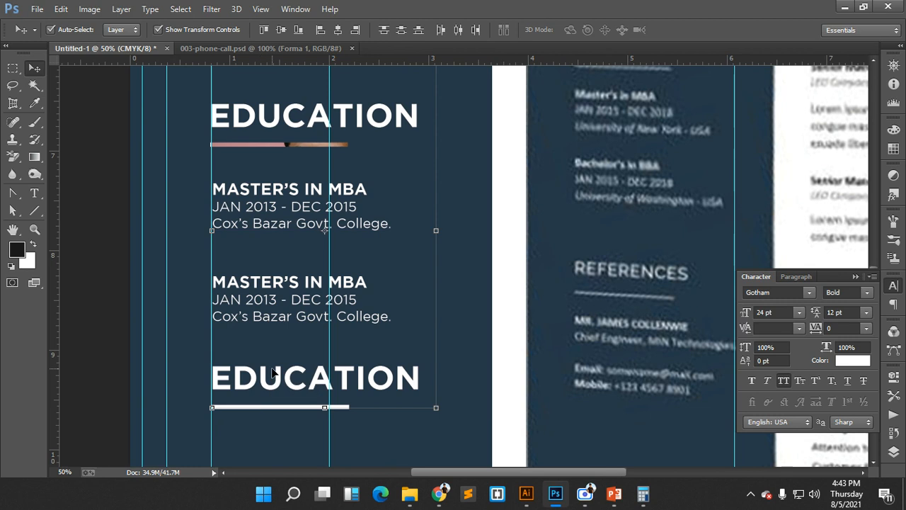
scroll(277, 346, "down", 1)
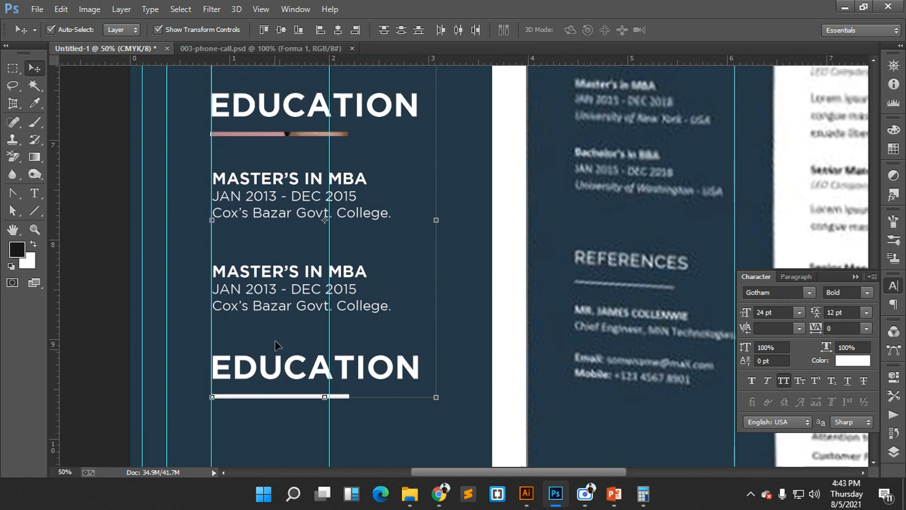
left_click(307, 134)
scroll(310, 149, "up", 5)
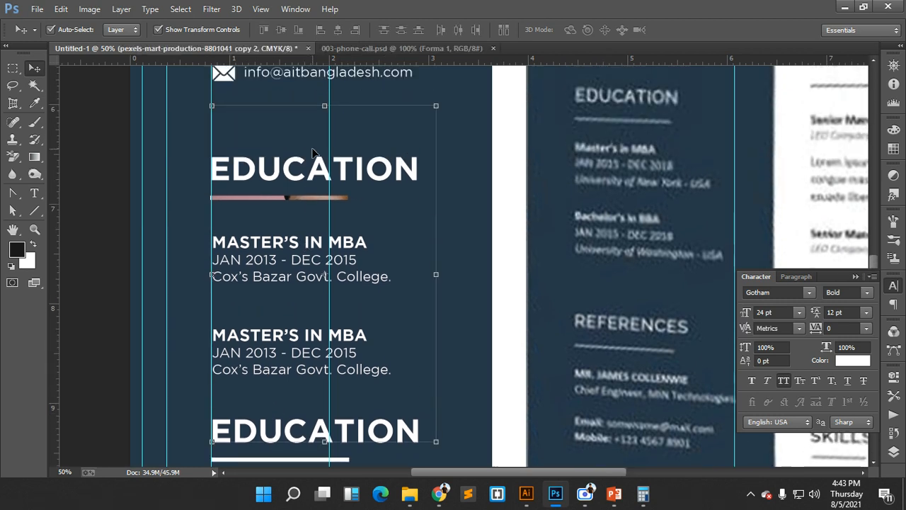
scroll(318, 156, "down", 1)
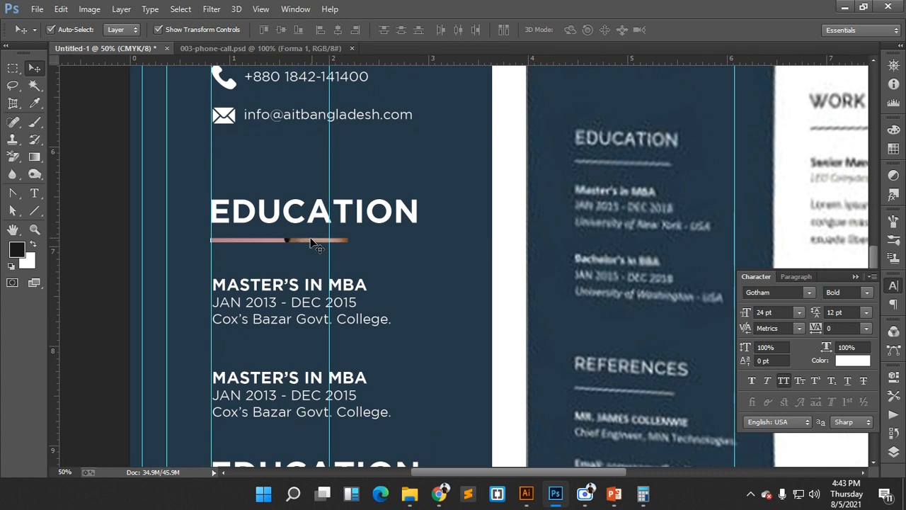
scroll(308, 244, "down", 2)
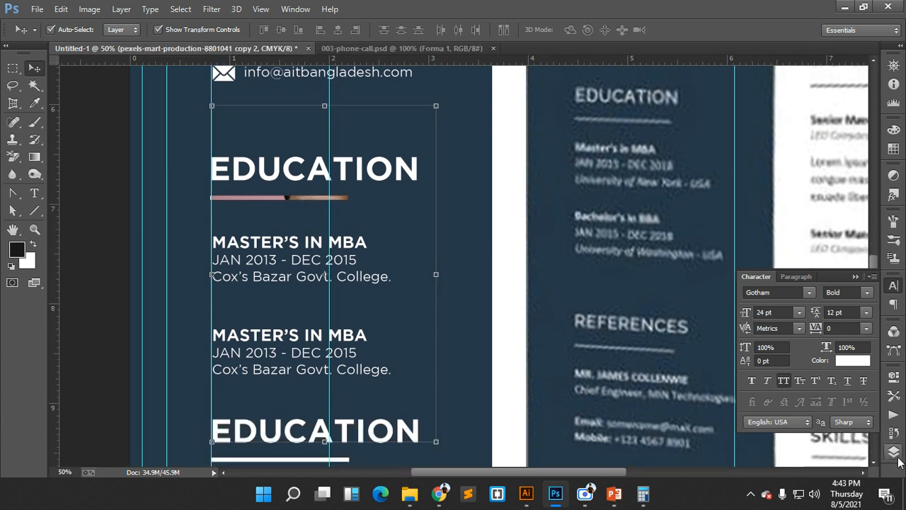
- Delete the two stray photo copy layers from the Layers panel
left_click(893, 451)
scroll(823, 313, "down", 5)
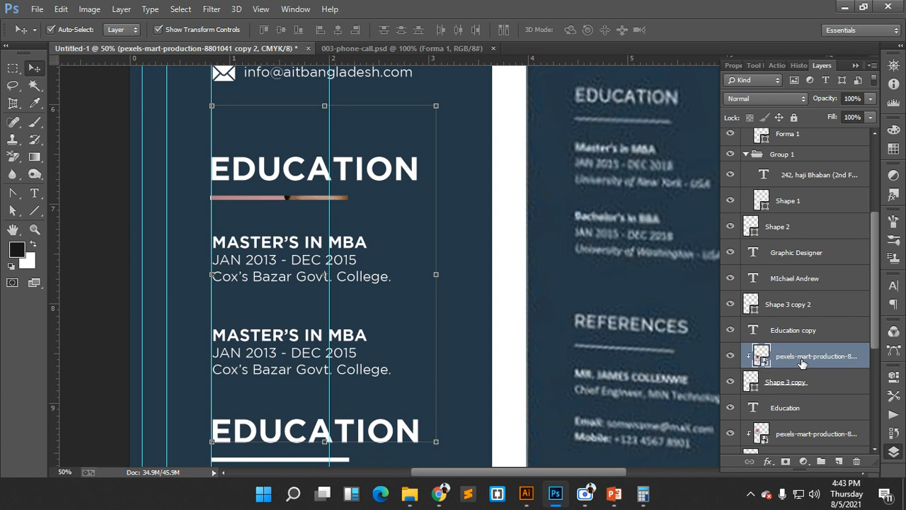
left_click_drag(500, 252, 464, 220)
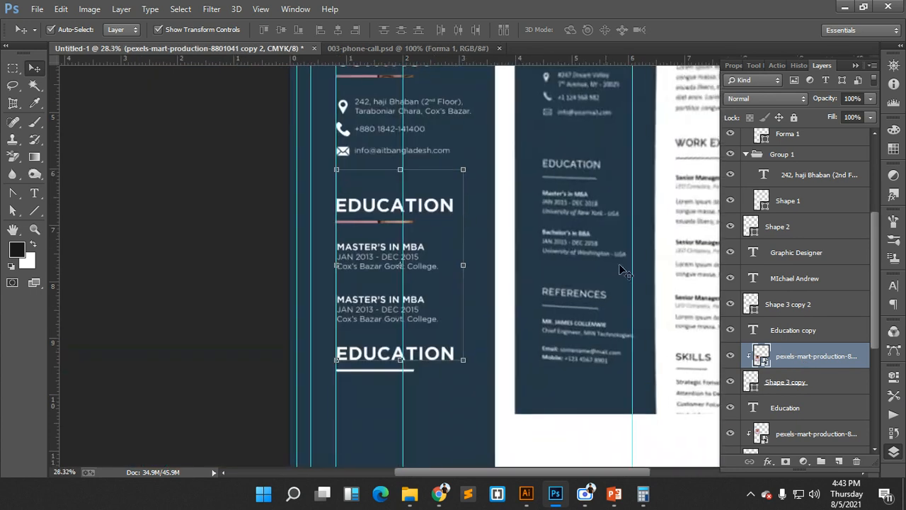
left_click(788, 382)
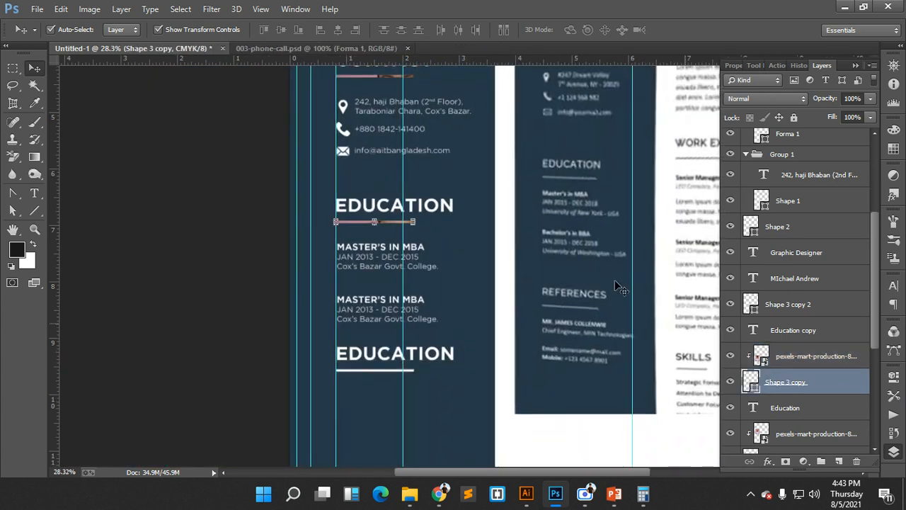
left_click(778, 364)
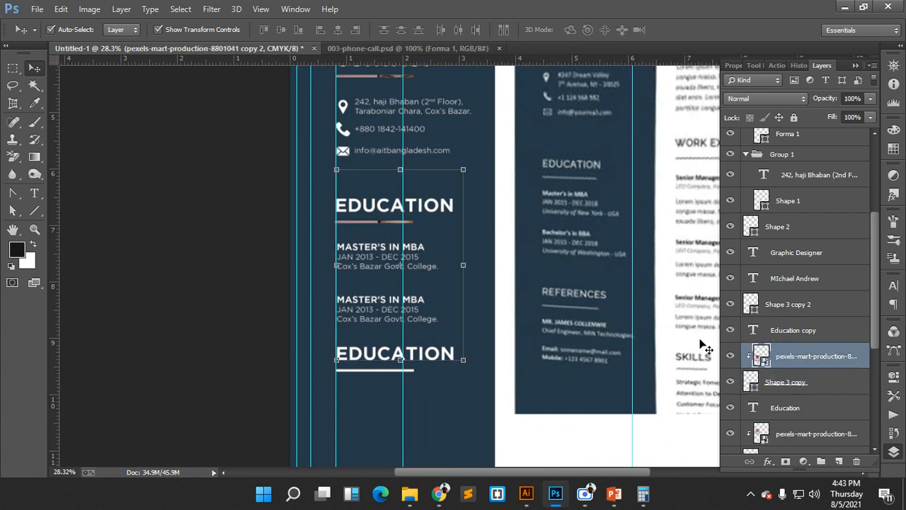
scroll(704, 347, "up", 3)
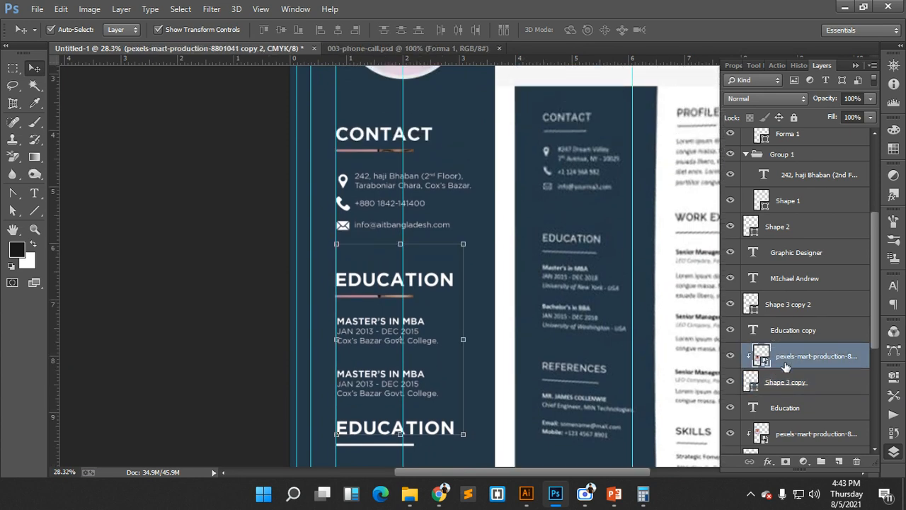
key("Delete")
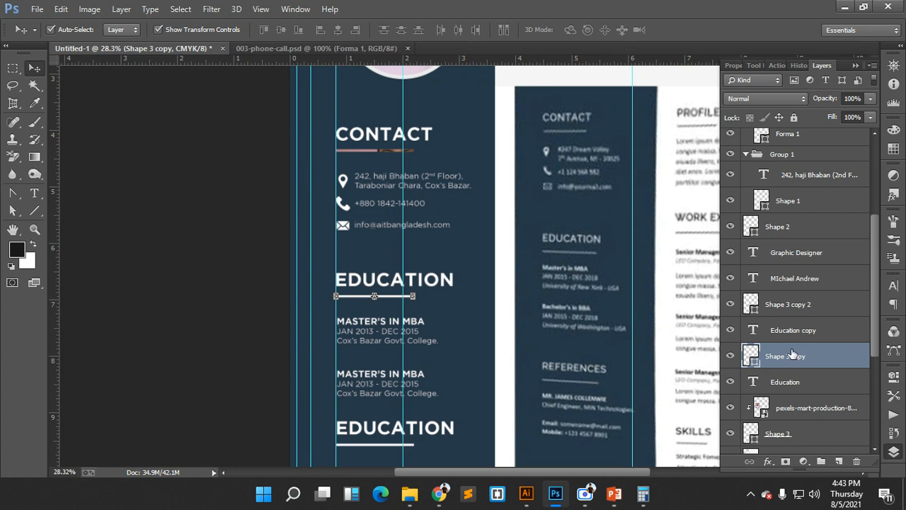
left_click(790, 415)
key("Delete")
scroll(495, 289, "up", 4)
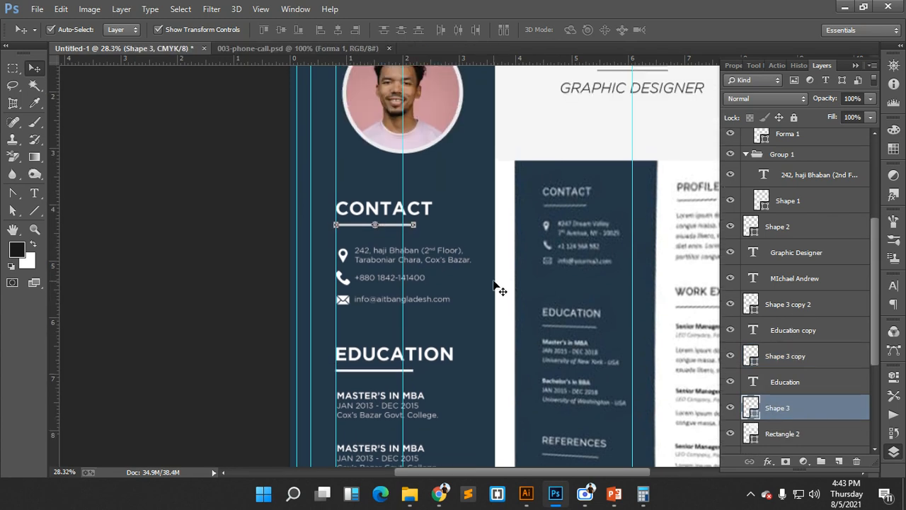
- Group the CONTACT heading with its underline in a group named Contact
left_click(482, 225)
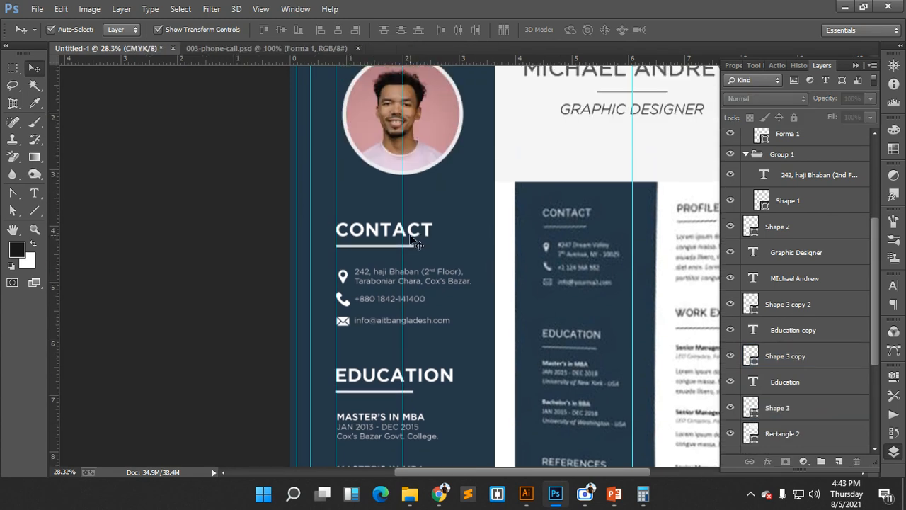
left_click_drag(316, 218, 370, 245)
left_click(317, 224)
scroll(401, 245, "up", 3)
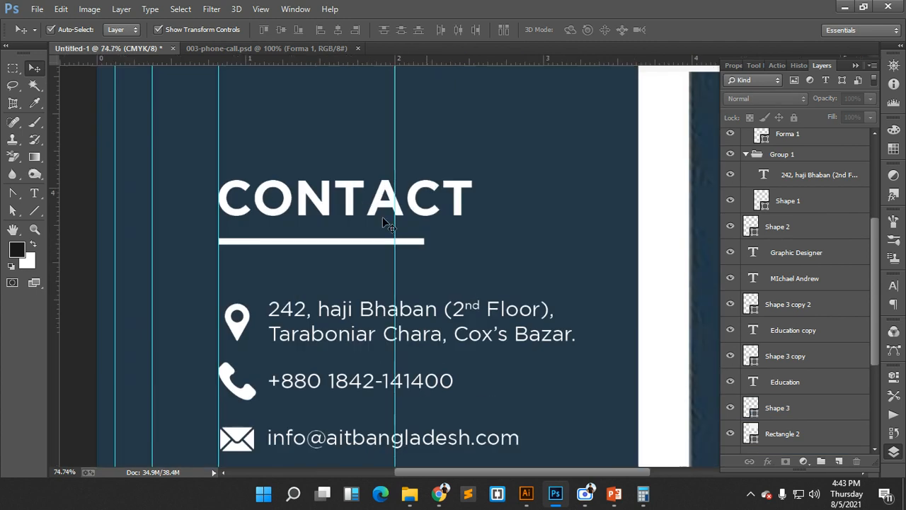
left_click(380, 204)
left_click(369, 246, "shift")
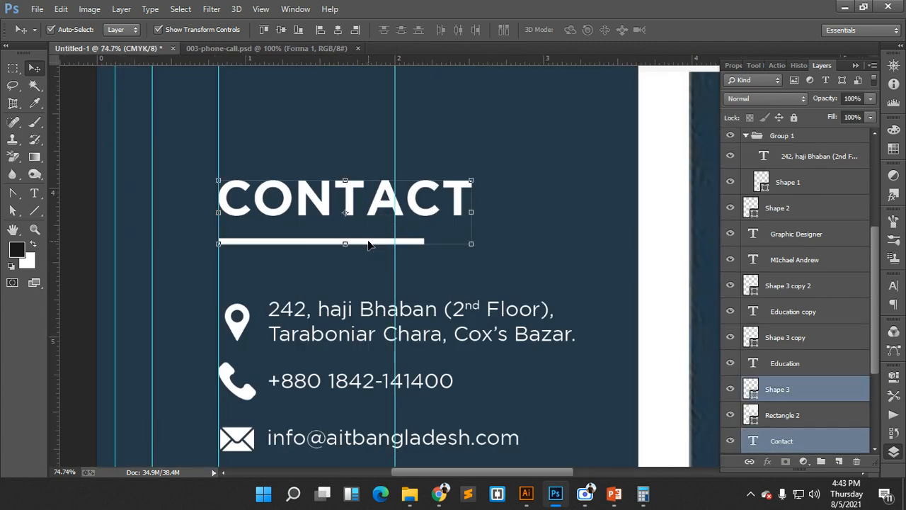
key("ctrl+g")
double_click(782, 383)
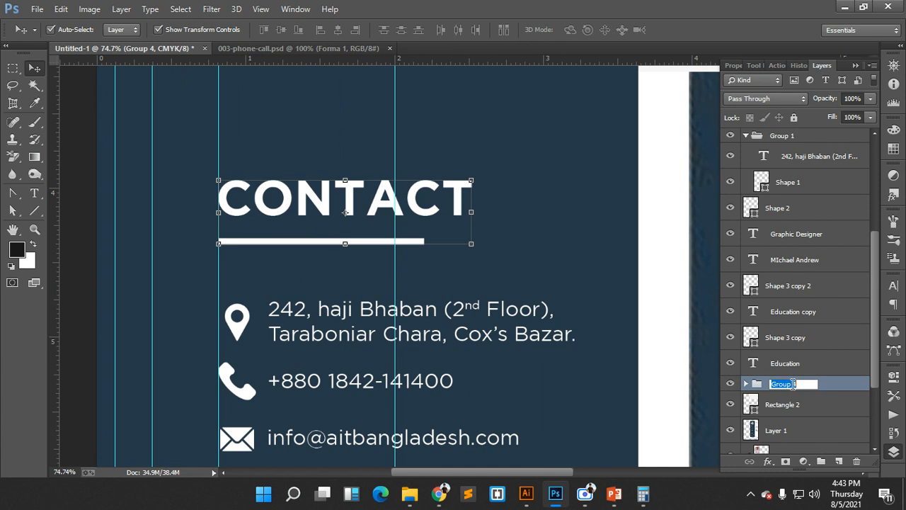
type("Contact")
key("Return")
scroll(849, 390, "down", 1)
scroll(526, 350, "down", 3)
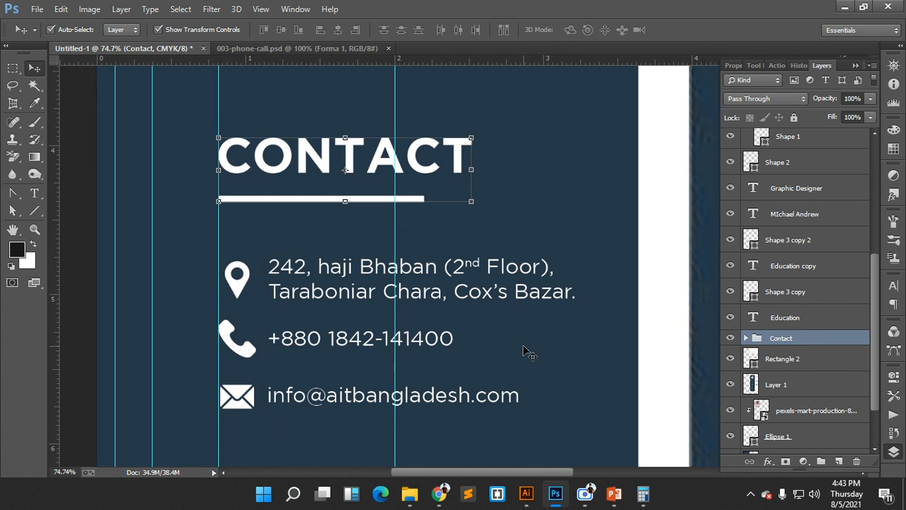
scroll(526, 354, "down", 4)
- Left-align the EDUCATION heading and underline, group them, and begin naming the group Education
left_click_drag(194, 324, 294, 400)
key("ctrl+t")
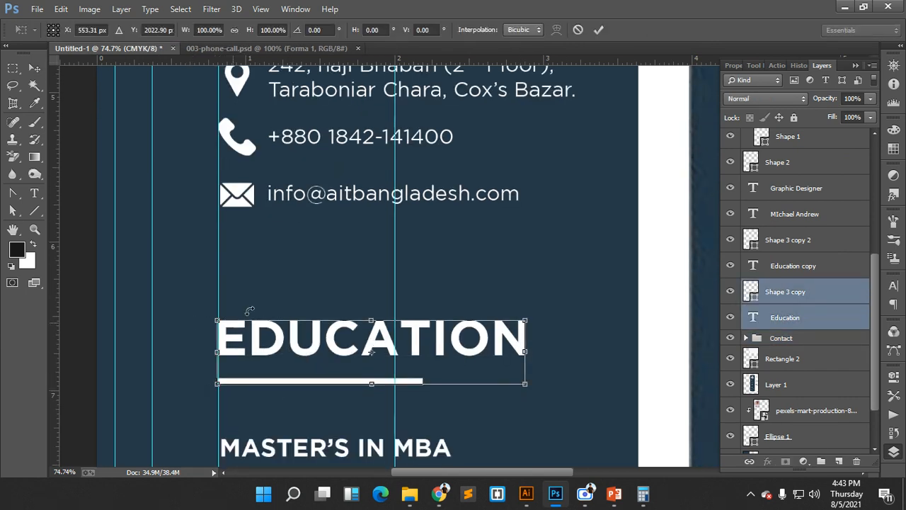
left_click(578, 29)
left_click_drag(180, 267, 255, 379)
left_click(322, 31)
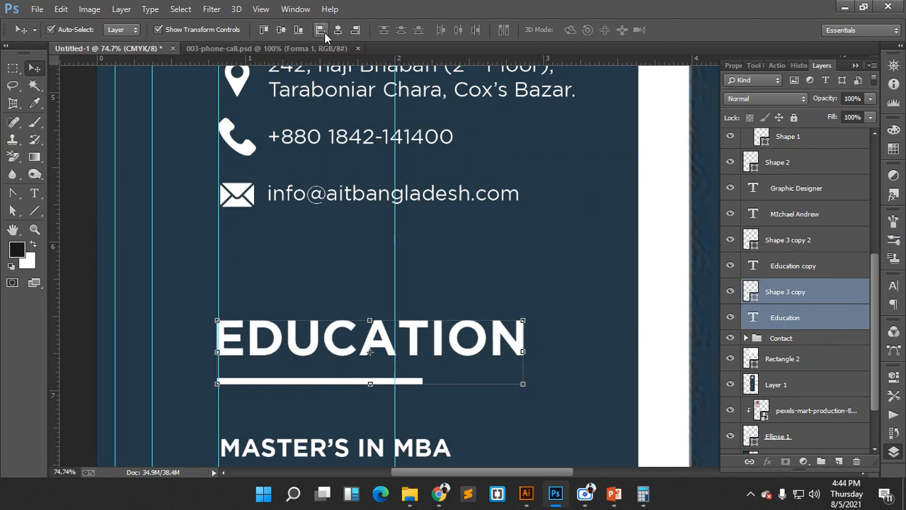
key("Right")
key("Right")
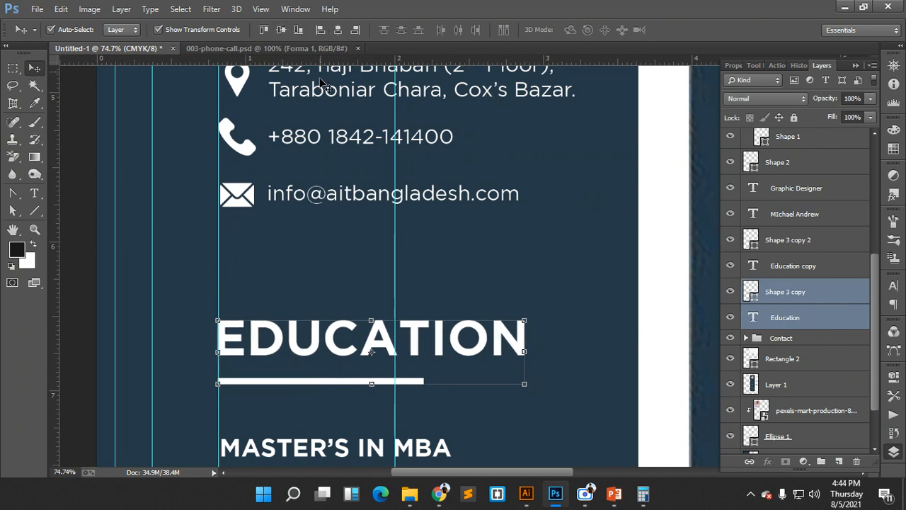
key("ctrl+g")
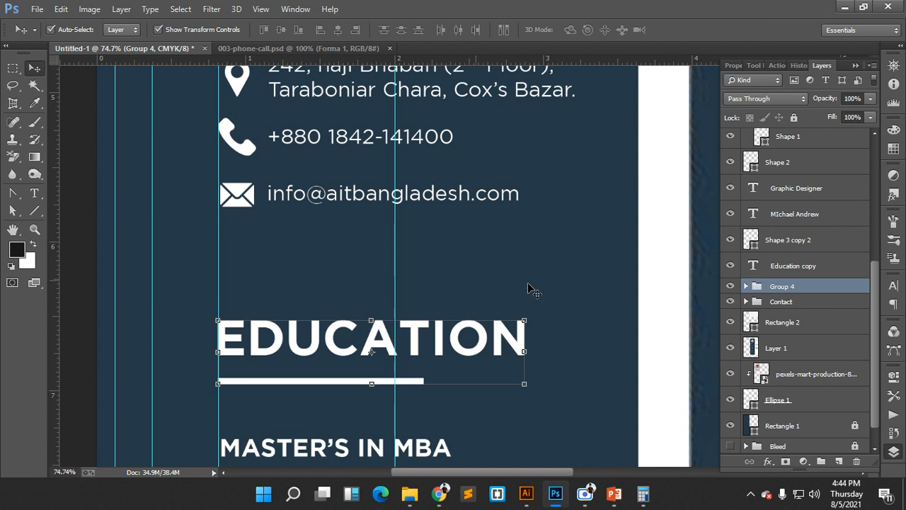
double_click(779, 286)
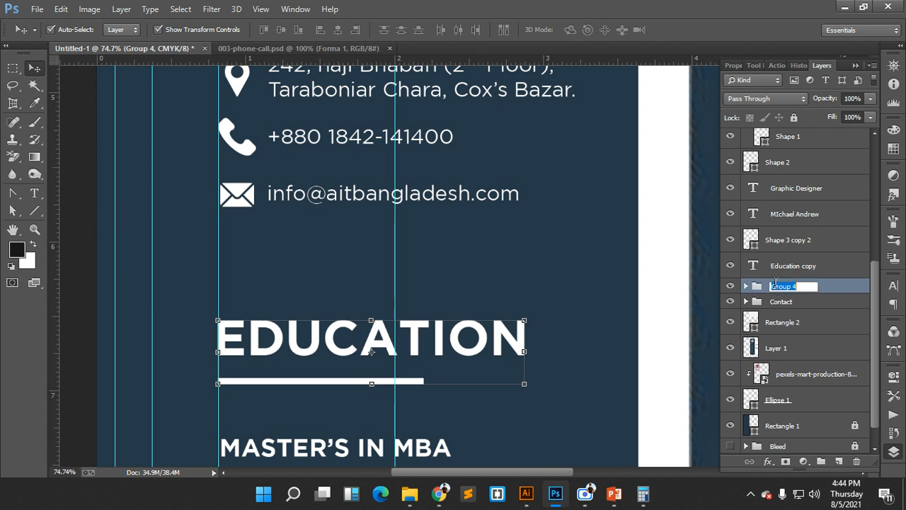
type("Educati")
- Finish naming the upper heading group Education
type("on")
key("Return")
scroll(524, 305, "down", 5)
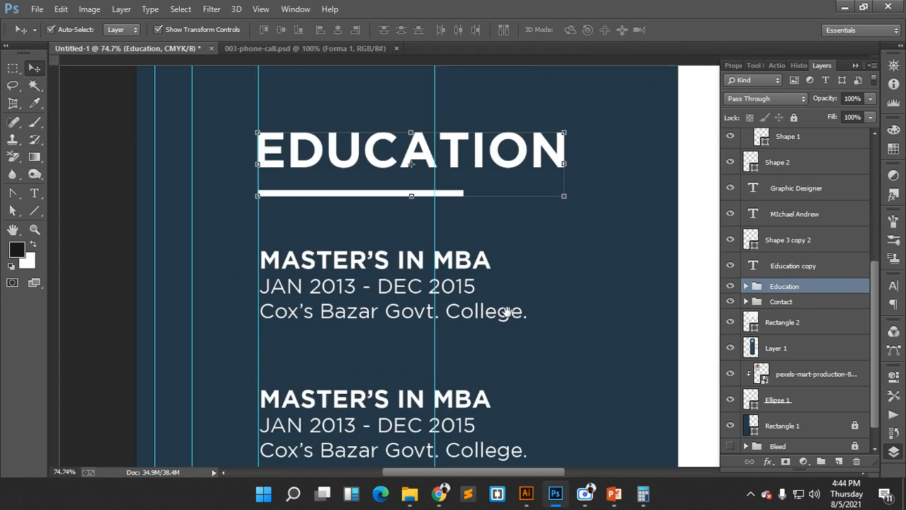
scroll(508, 312, "down", 10)
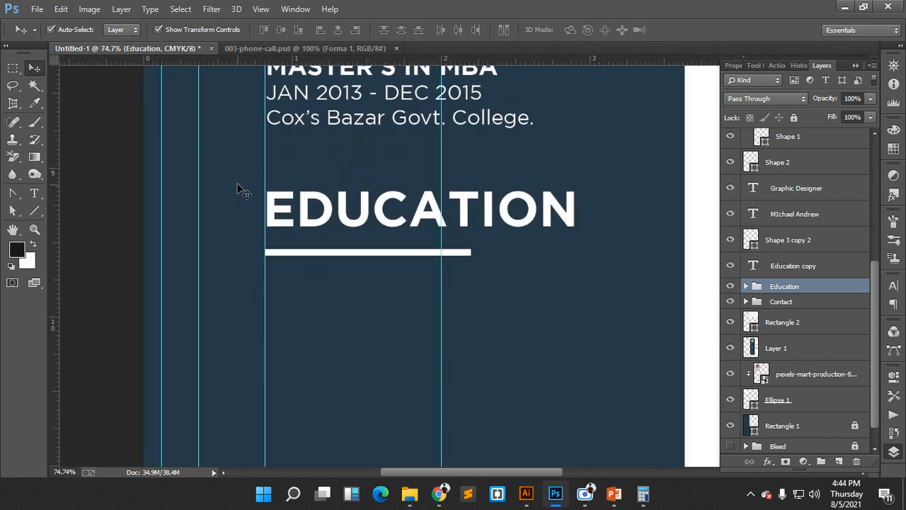
- Left-align the lower heading copy with its underline and group them as Ref
left_click_drag(237, 189, 347, 276)
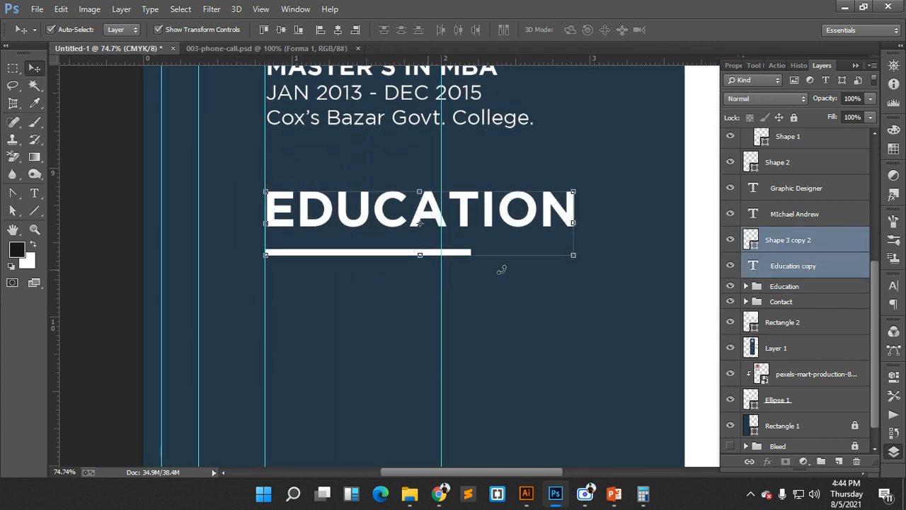
left_click(320, 30)
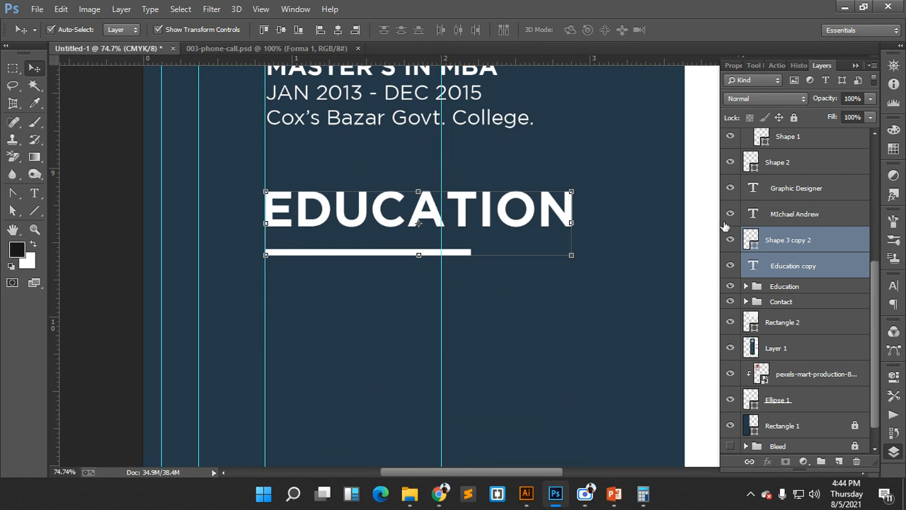
key("ctrl+g")
double_click(783, 246)
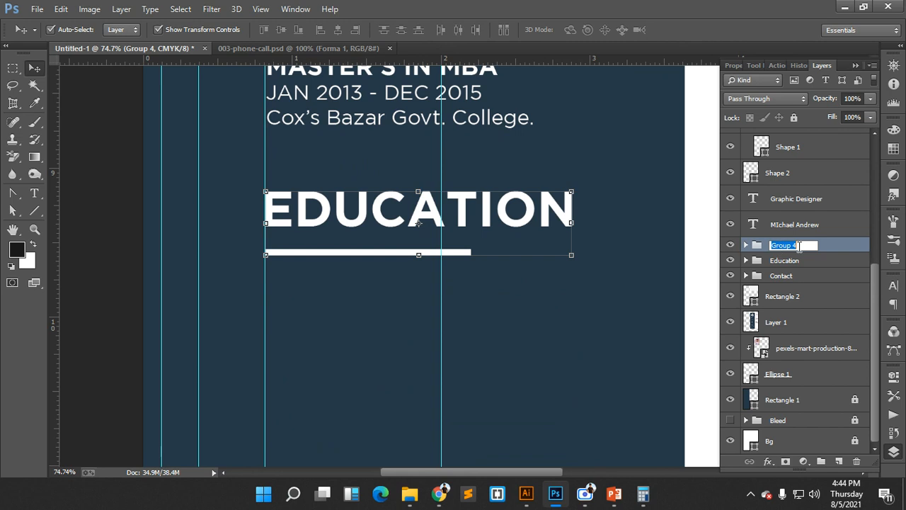
type("Ref")
key("Return")
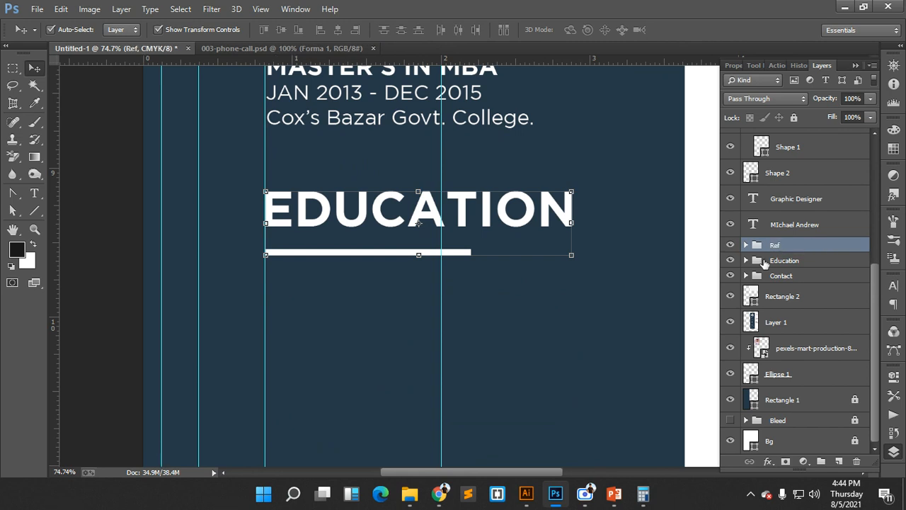
scroll(566, 283, "right", 3)
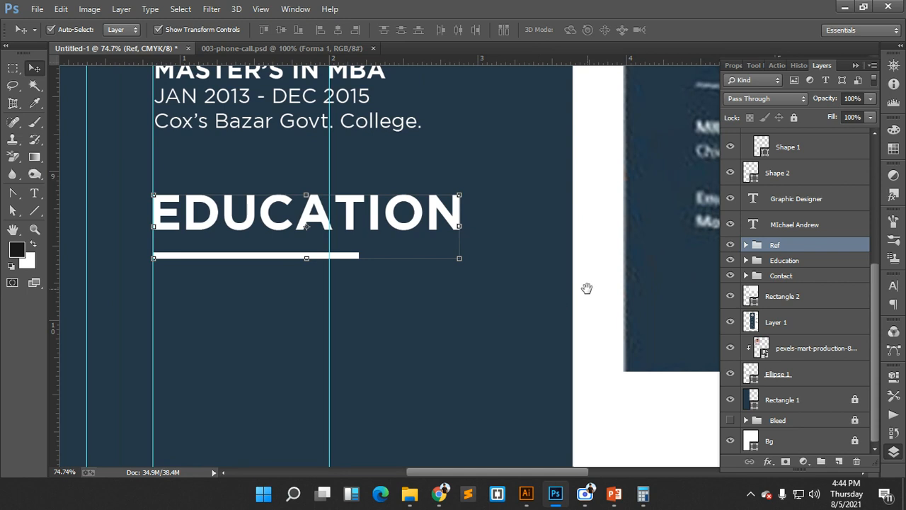
scroll(597, 293, "down", 4)
- Select the copied EDUCATION heading text with the Type tool, delete it, then undo the deletion
left_click_drag(641, 228, 629, 250)
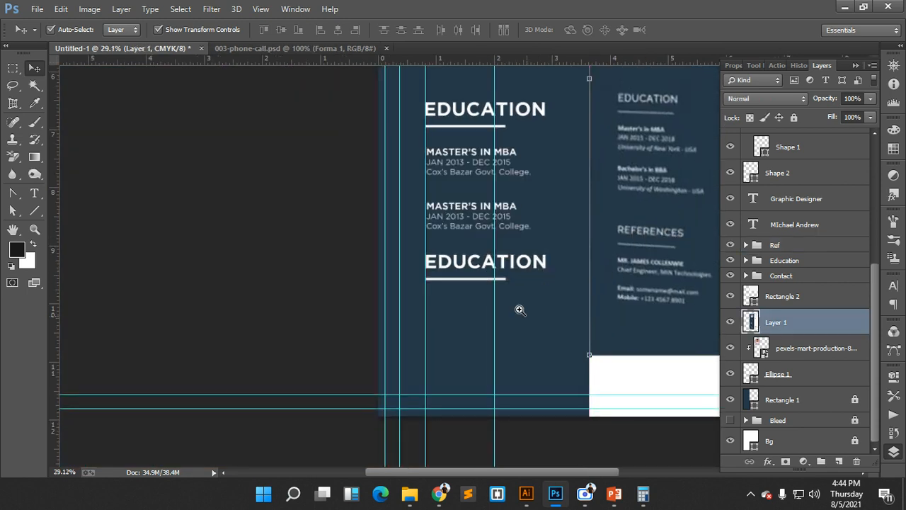
scroll(519, 309, "up", 2)
scroll(541, 322, "up", 1)
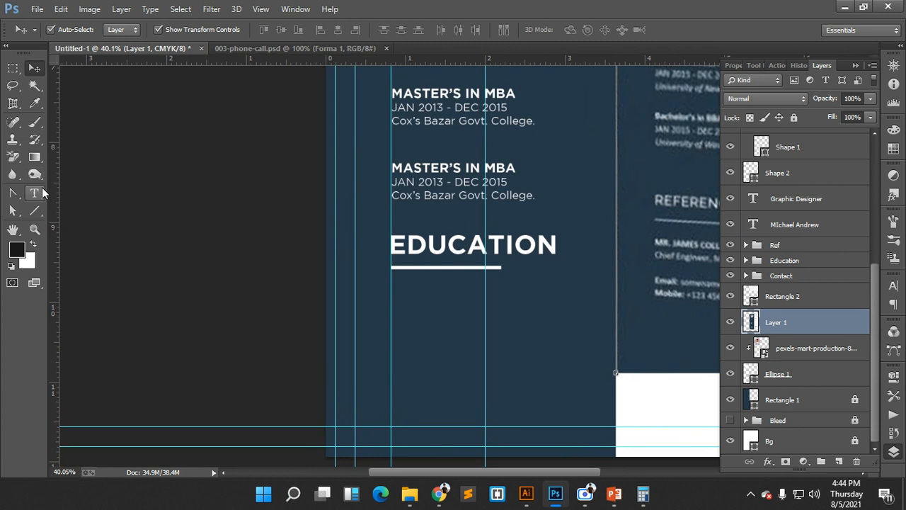
key("t")
left_click_drag(389, 244, 558, 239)
key("BackSpace")
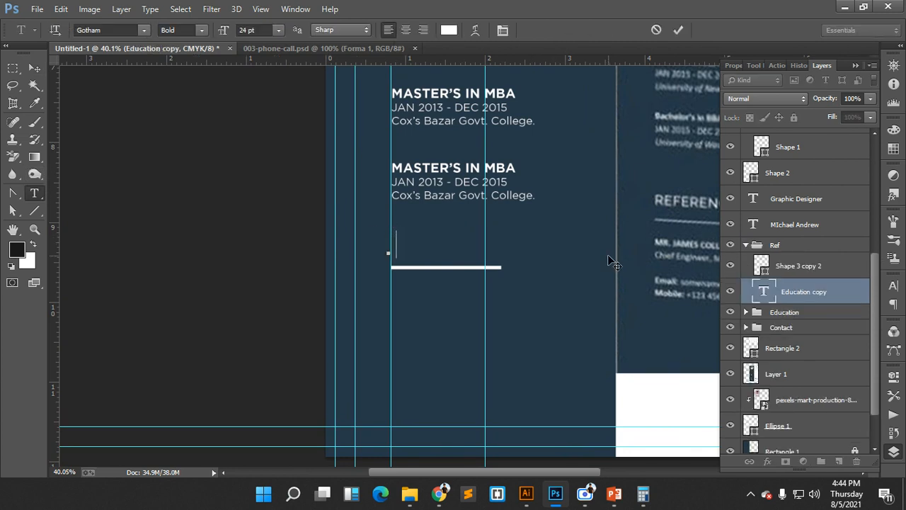
key("ctrl")
key("ctrl")
key("ctrl+z")
- Retype the copied heading as REFERENCES and commit the edit
left_click_drag(578, 246, 480, 252)
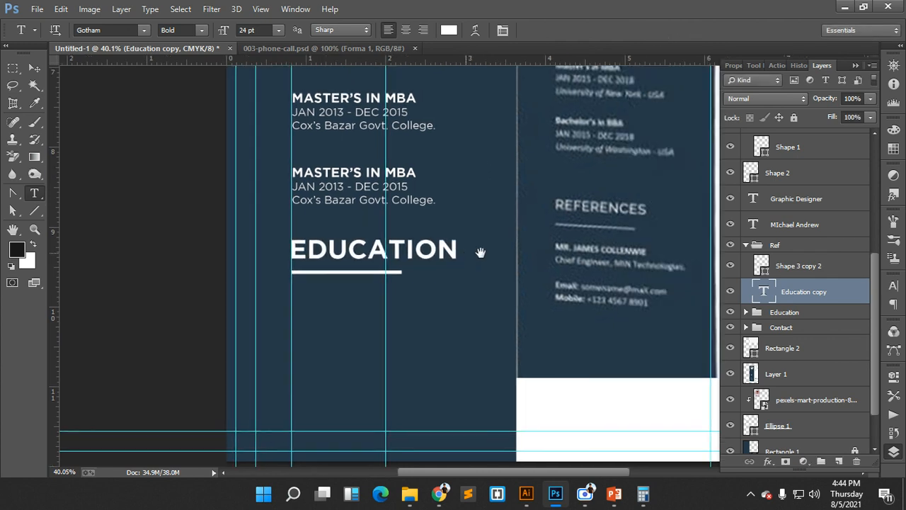
double_click(324, 253)
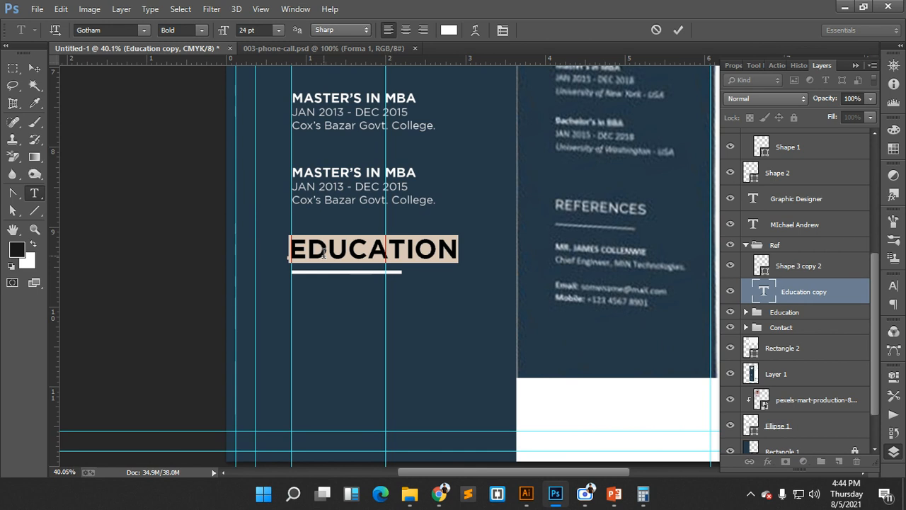
type("RE")
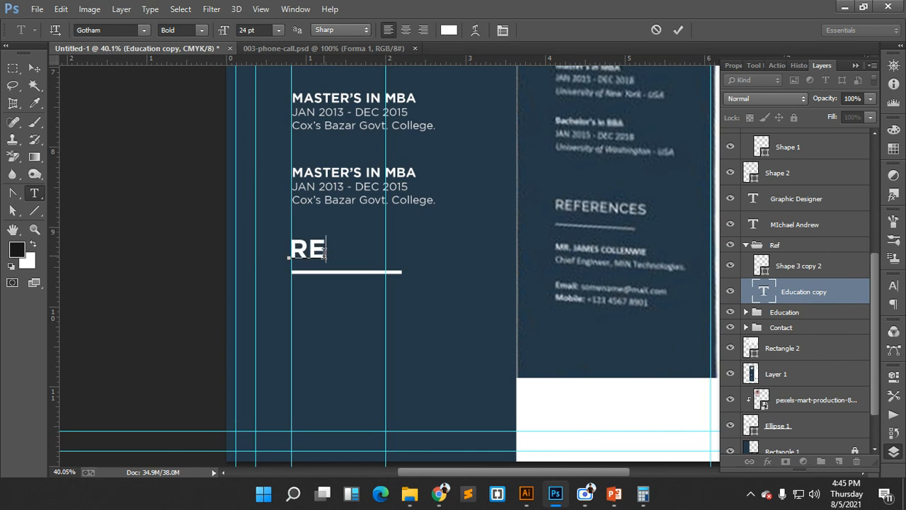
type("FERA")
key("BackSpace")
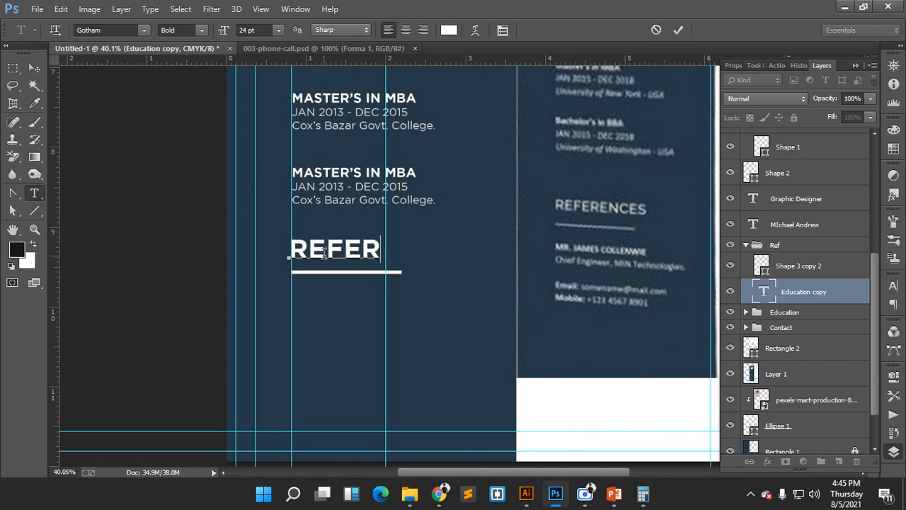
type("ENCES")
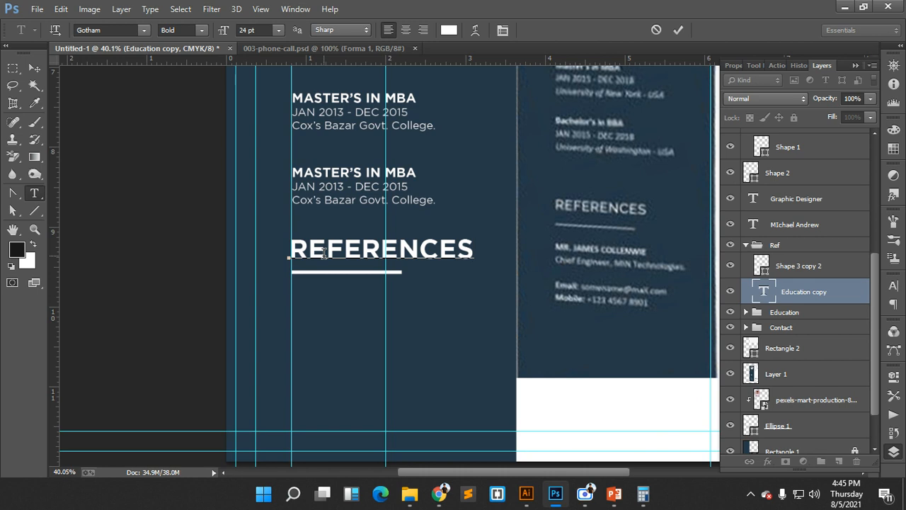
left_click(678, 32)
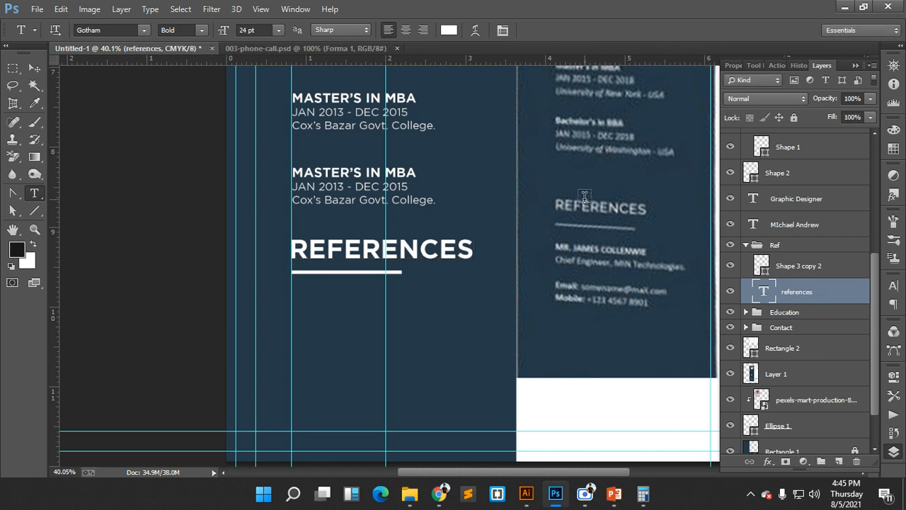
scroll(584, 196, "down", 1)
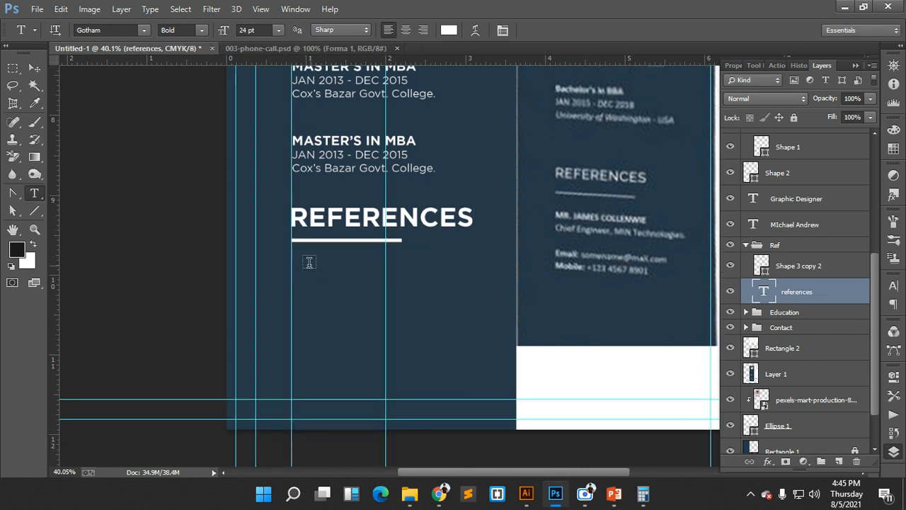
- Start a new text layer below REFERENCES and type the referee's name
left_click(799, 244)
left_click(796, 225)
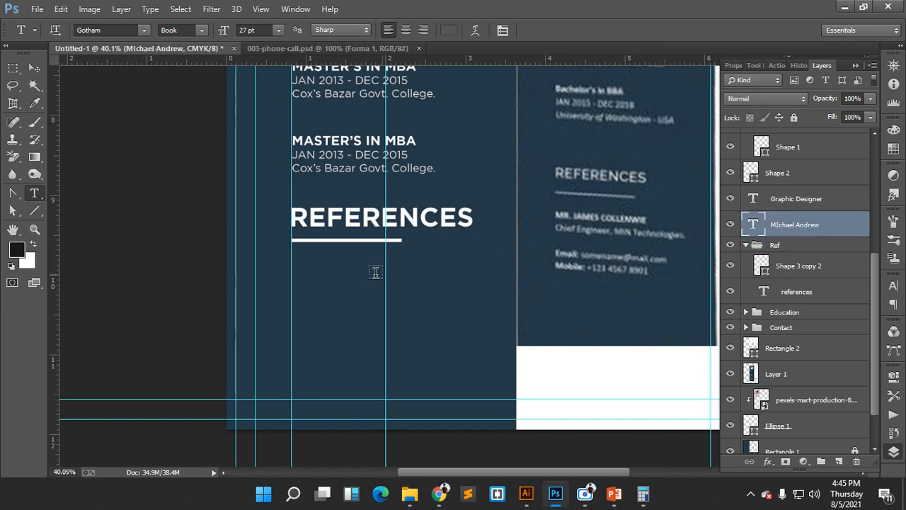
left_click(300, 266)
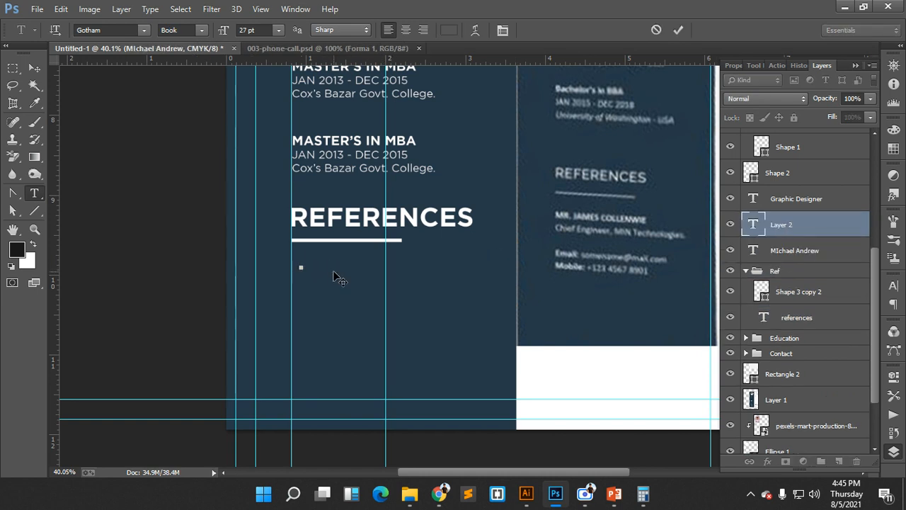
type("MD")
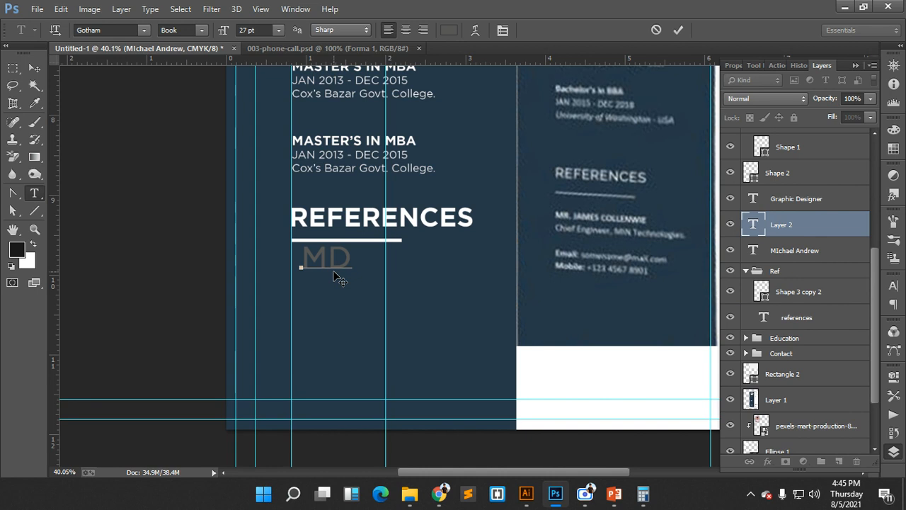
key("BackSpace")
key("BackSpace")
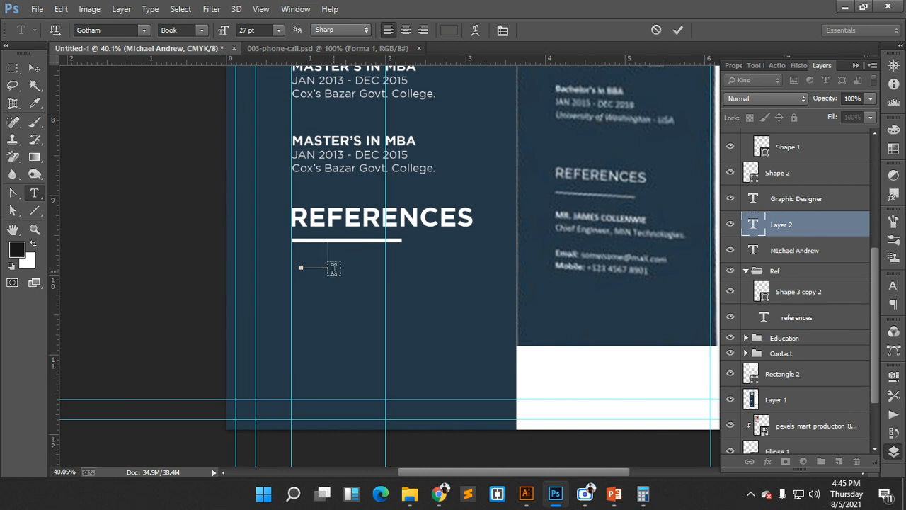
type("MR.")
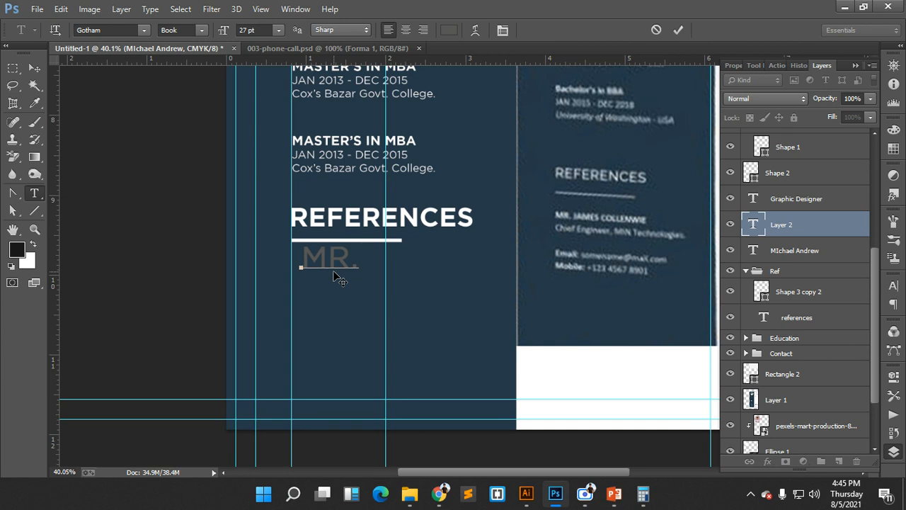
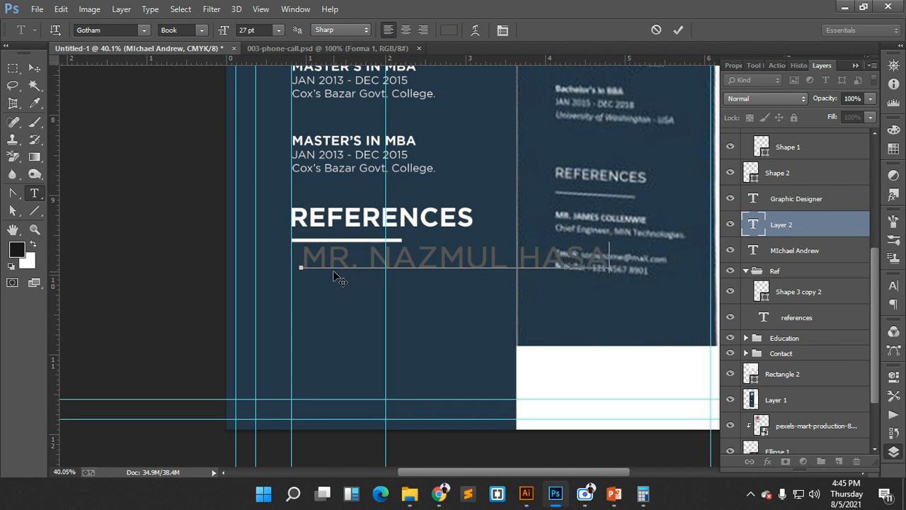
- Add the title 'CEO, AIT' on the second line and commit the text
type("CE")
type("O")
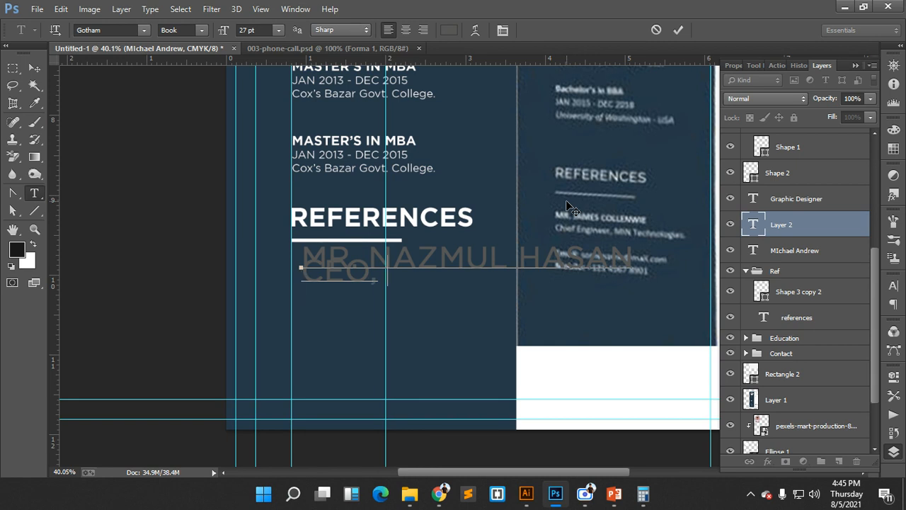
type(", A")
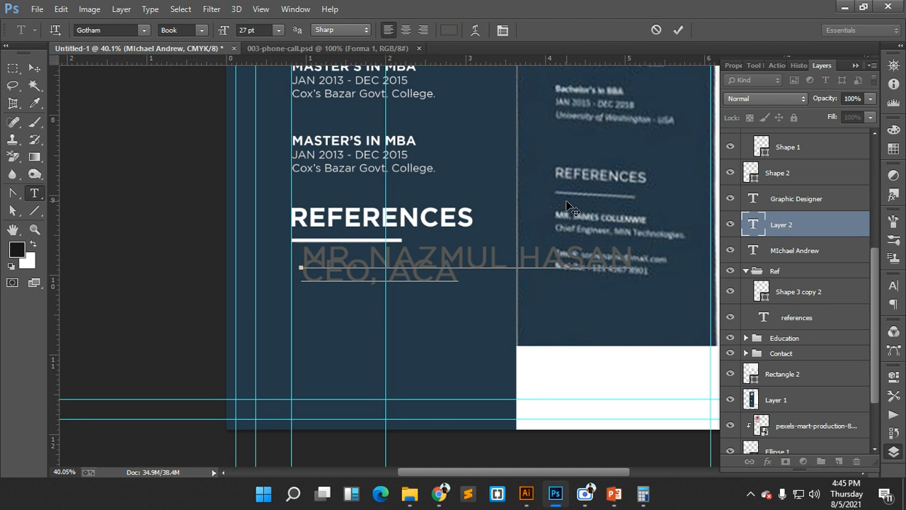
type("IT")
left_click(679, 30)
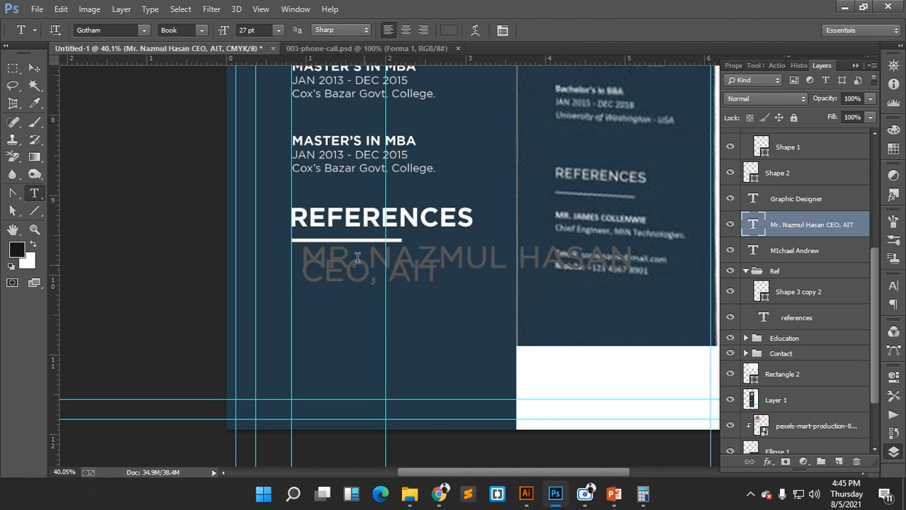
left_click(34, 68)
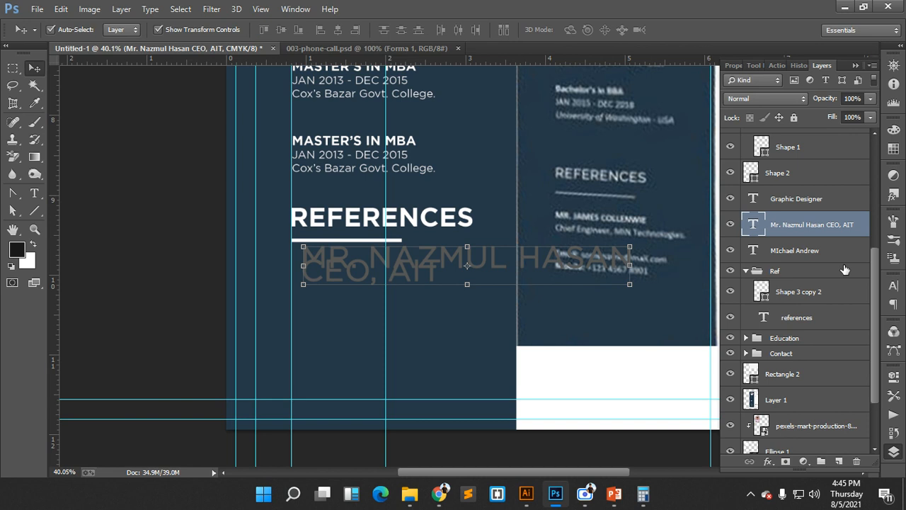
- Try 18, 24 and 30 pt leading on the reference text in the Character panel
left_click(894, 285)
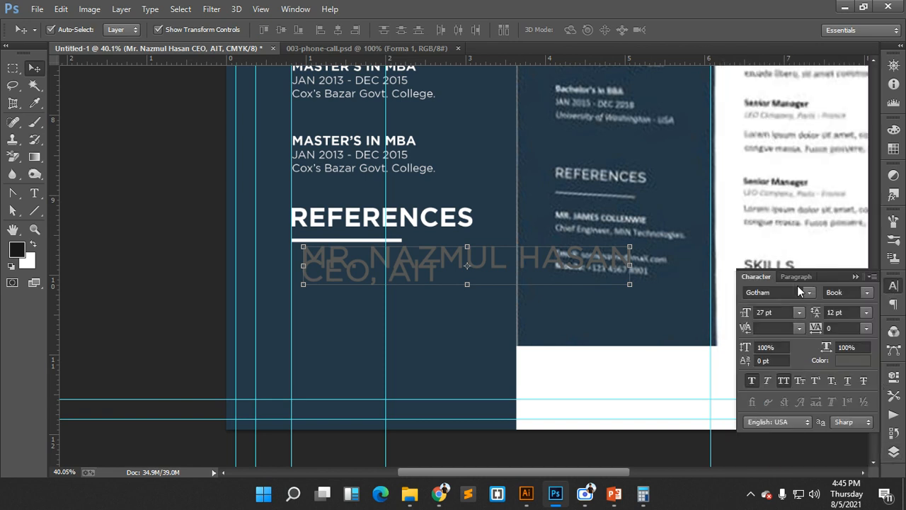
left_click(866, 313)
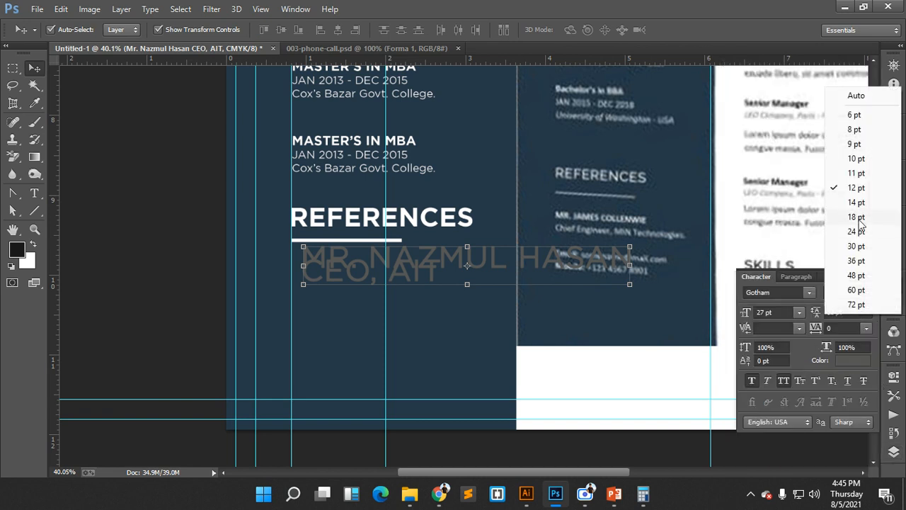
left_click(861, 220)
left_click(866, 313)
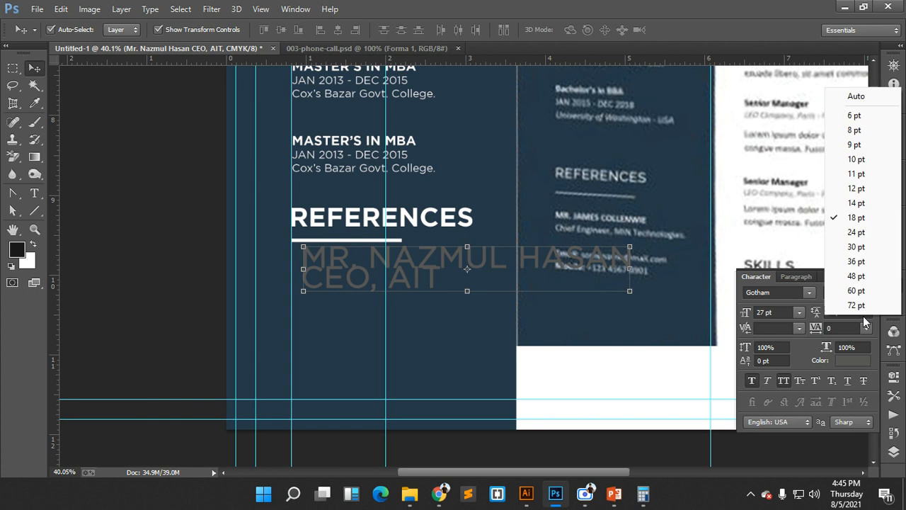
left_click(862, 237)
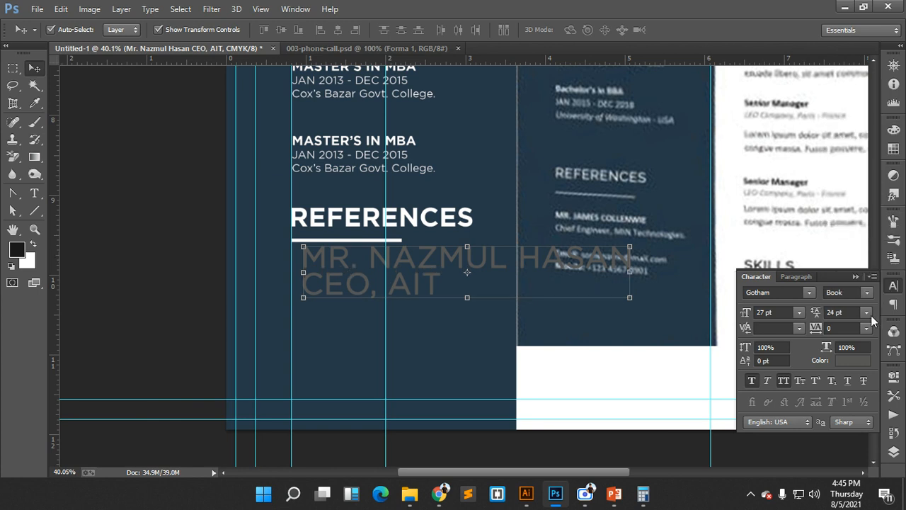
left_click(867, 312)
left_click(861, 252)
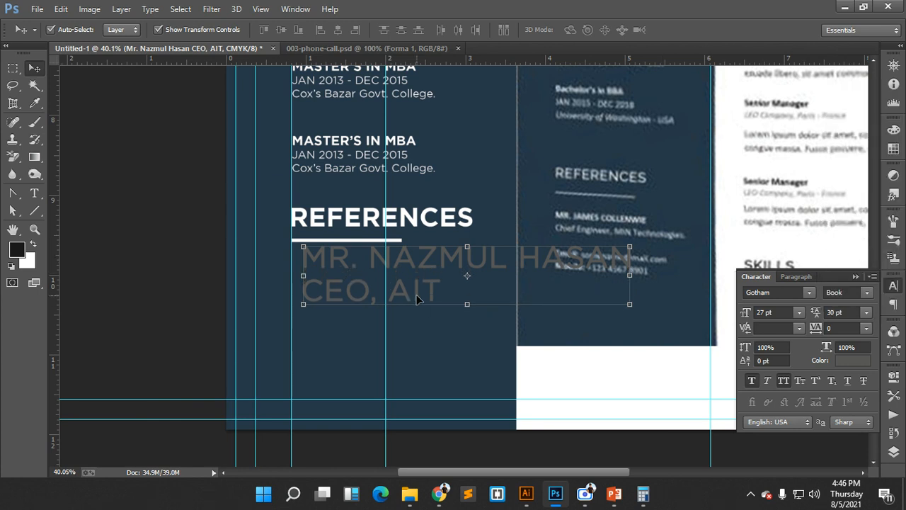
- Set the reference text to 12 pt with 14 pt leading
left_click(799, 313)
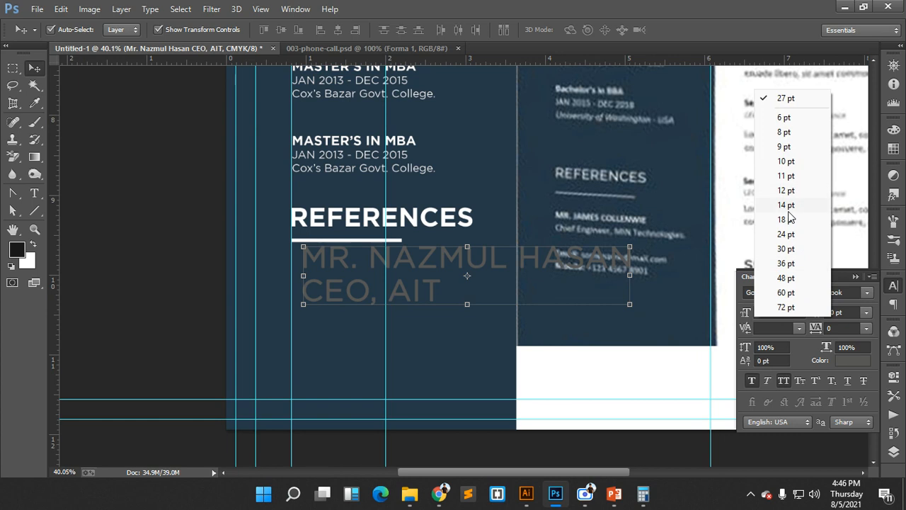
left_click(791, 221)
left_click(799, 312)
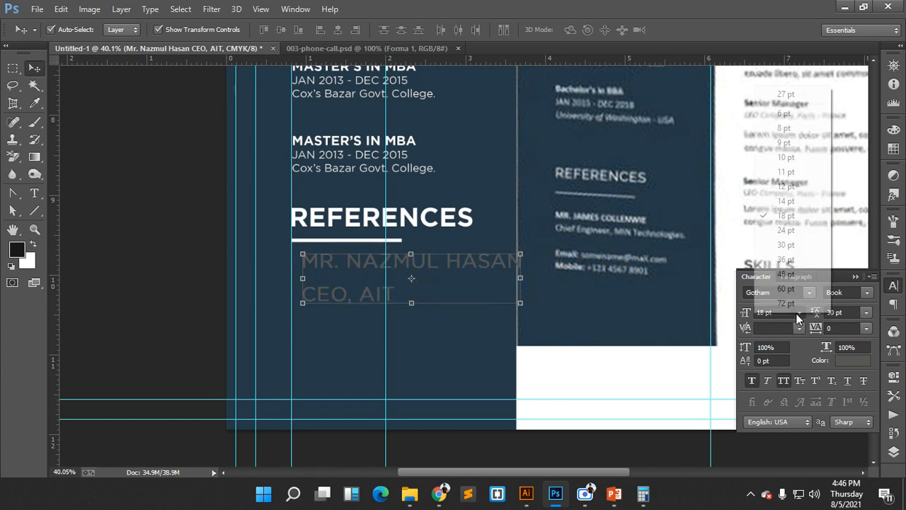
left_click(791, 188)
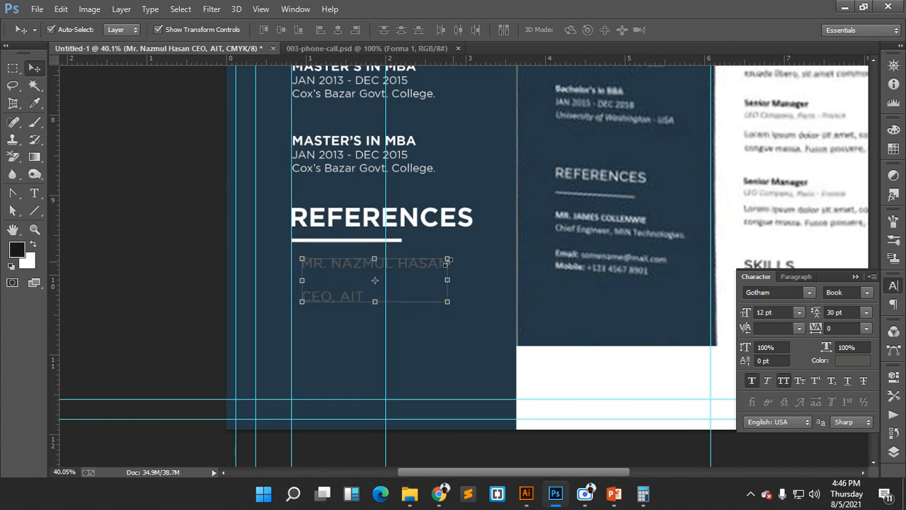
left_click(868, 313)
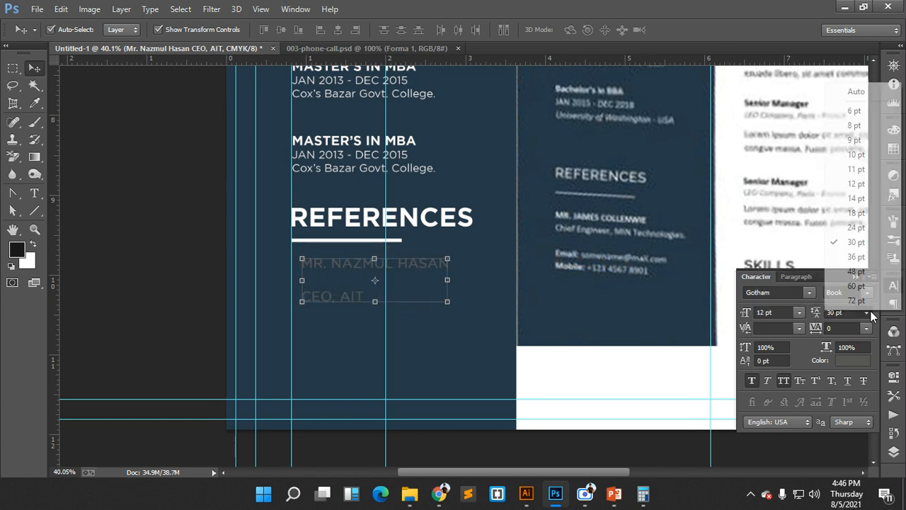
left_click(856, 199)
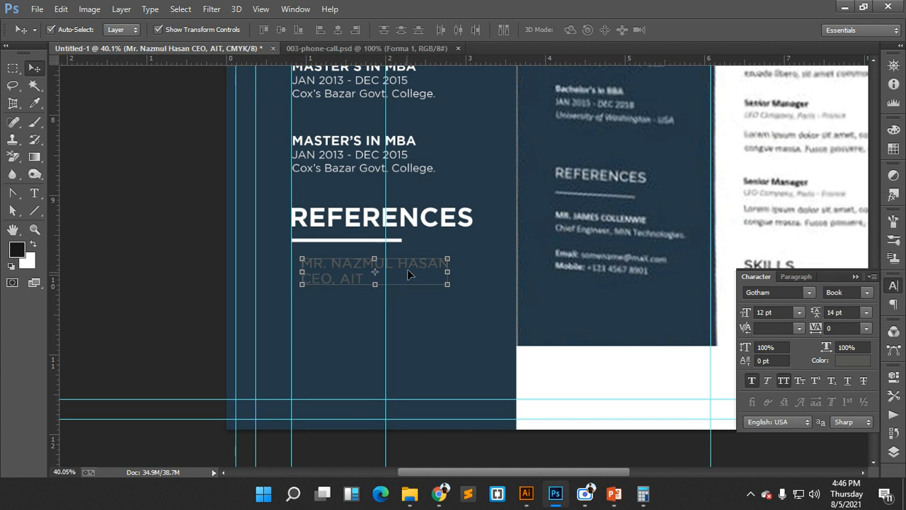
- Nudge the reference text left under the heading and color it white
left_click_drag(409, 270, 402, 267)
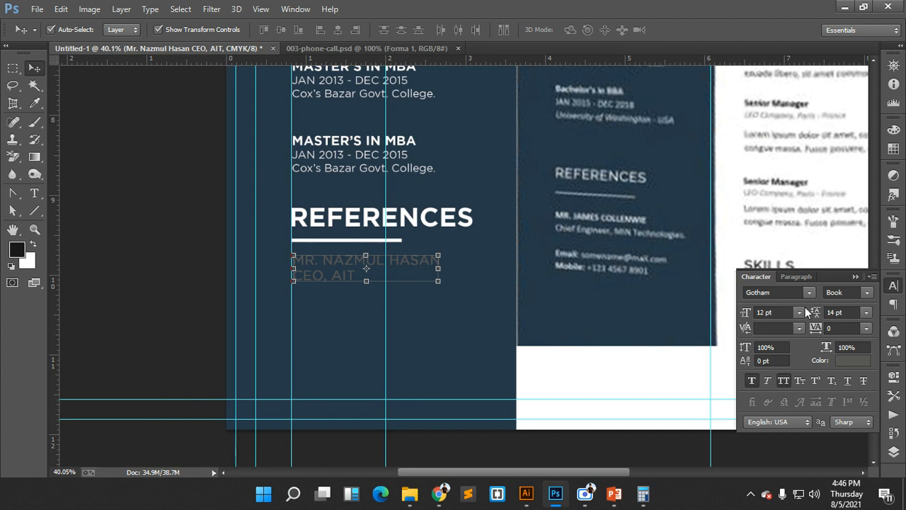
left_click(857, 364)
left_click_drag(682, 279, 497, 123)
left_click(851, 138)
key("v")
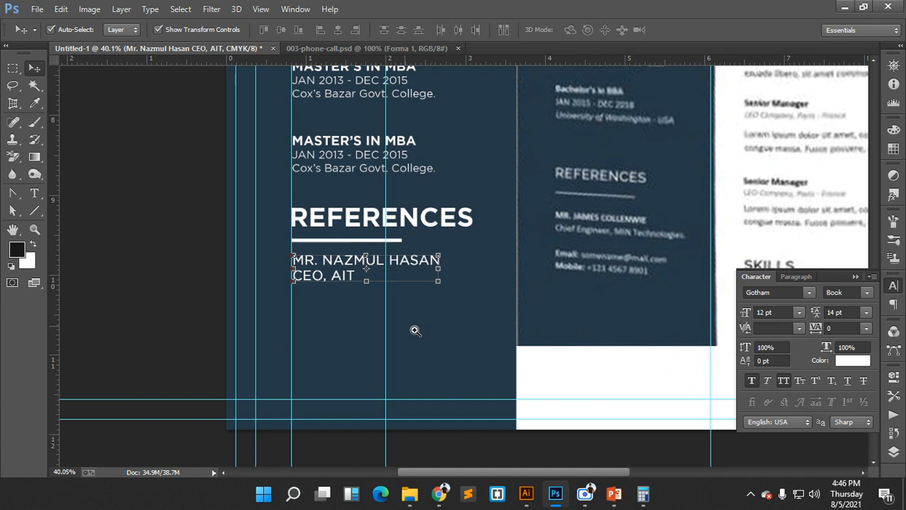
- Alt-drag a duplicate entry below the first and align both on their left edges
scroll(415, 330, "up", 1)
left_click_drag(326, 285, 323, 313)
left_click_drag(367, 371, 297, 230)
left_click(325, 31)
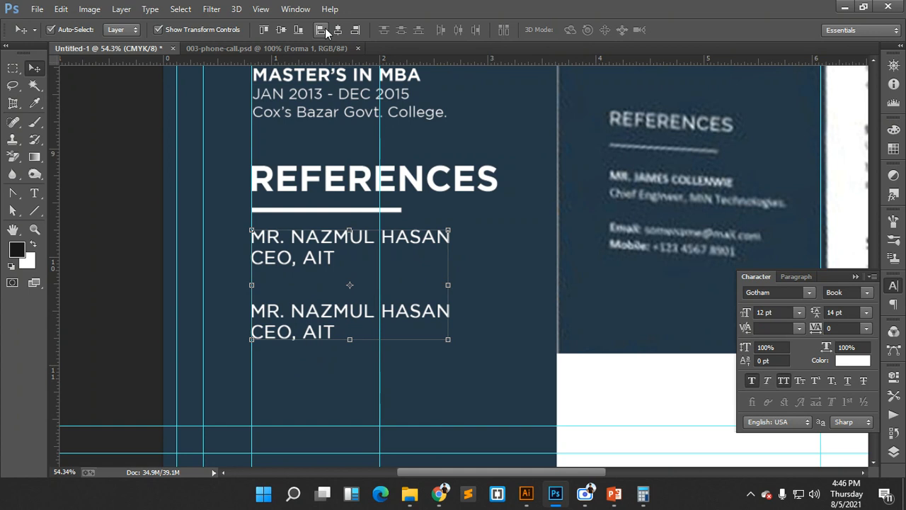
- Check the Meet call tab in the browser, then return to the CV document
mouse_move(440, 493)
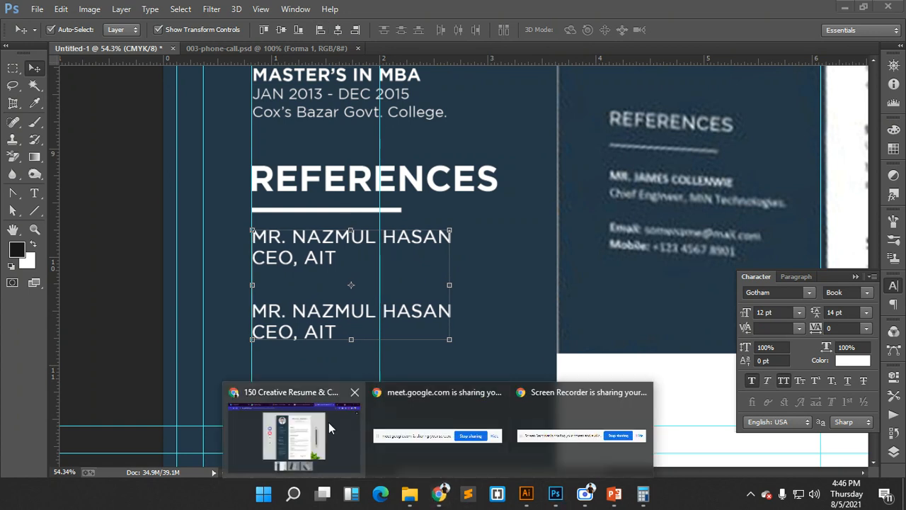
left_click(329, 422)
left_click(306, 12)
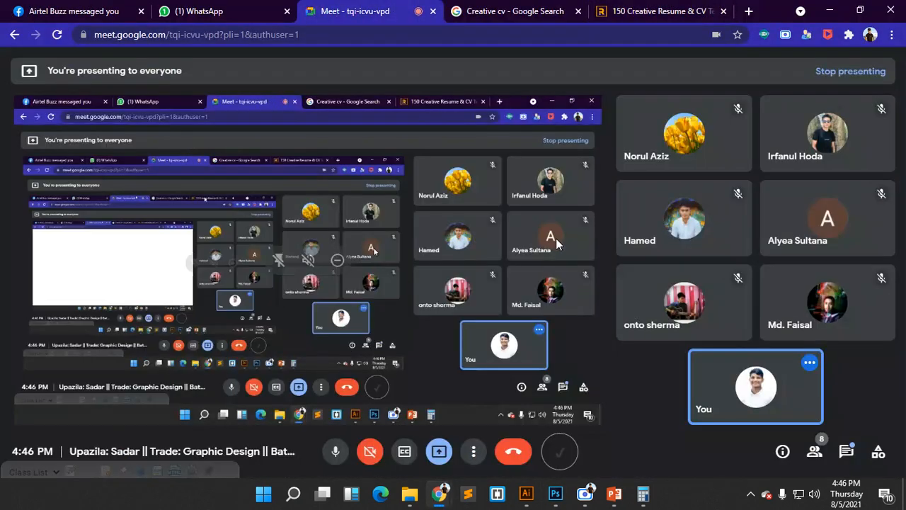
left_click(558, 494)
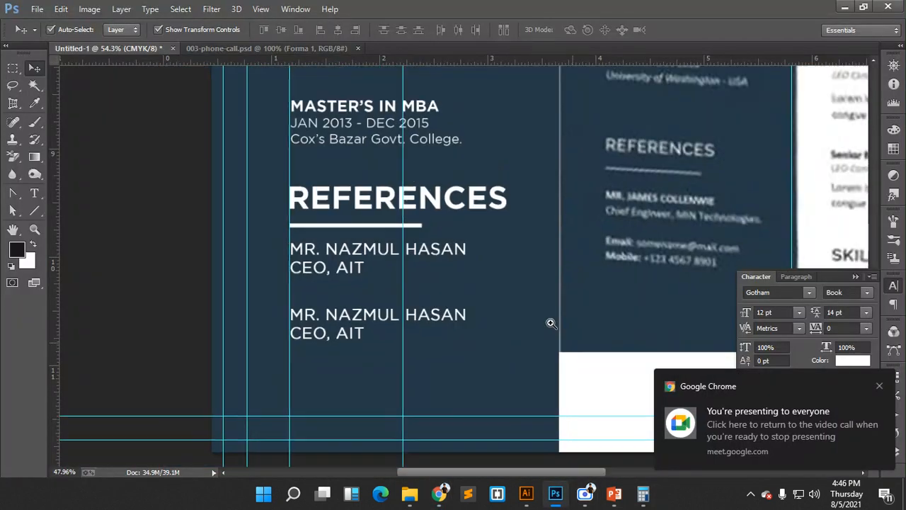
- Zoom out to view the whole sidebar and select the reference image layer
left_click_drag(550, 323, 522, 303)
scroll(491, 230, "up", 3)
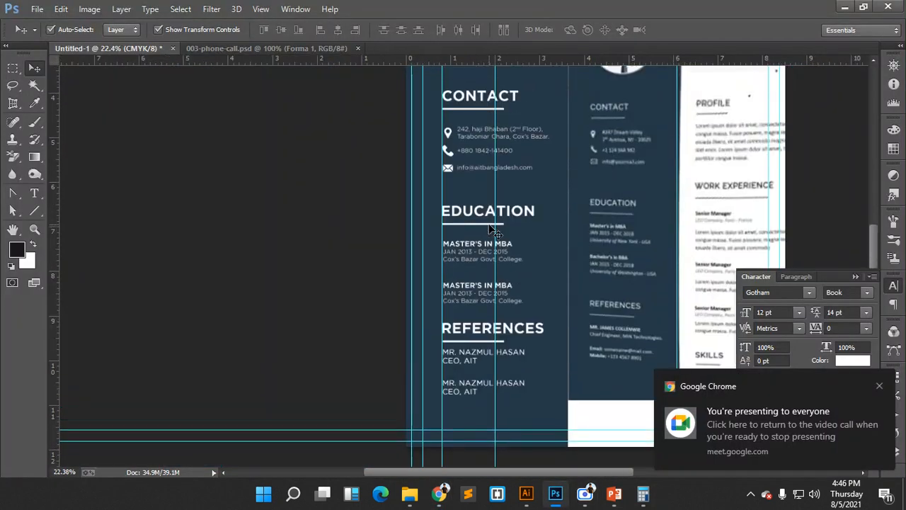
scroll(488, 141, "down", 1)
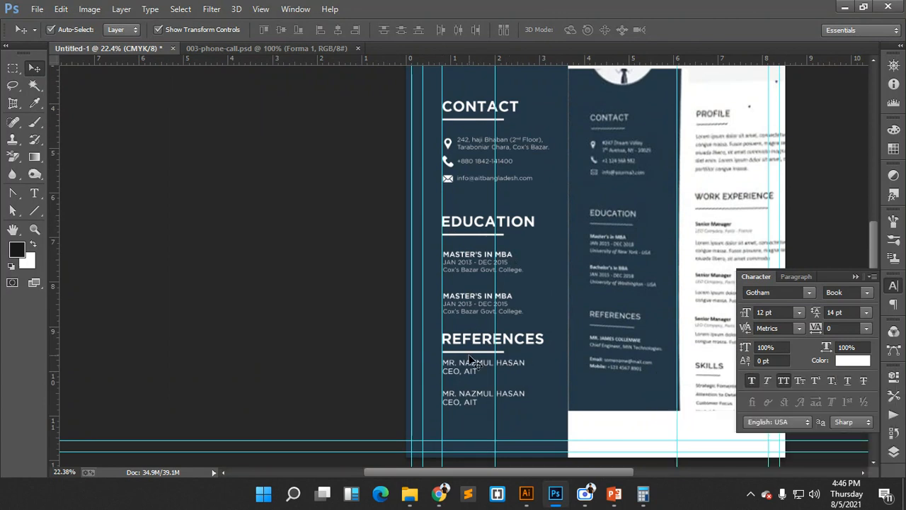
scroll(473, 359, "up", 1)
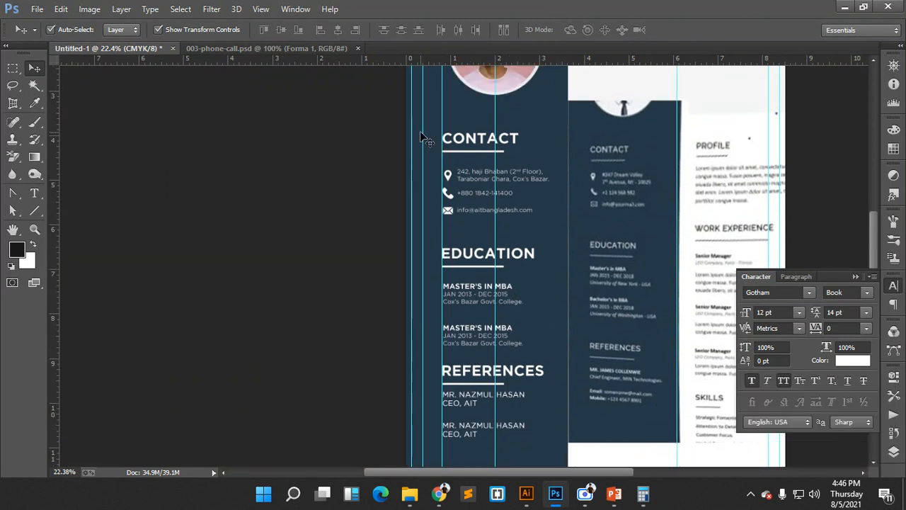
left_click_drag(424, 129, 508, 194)
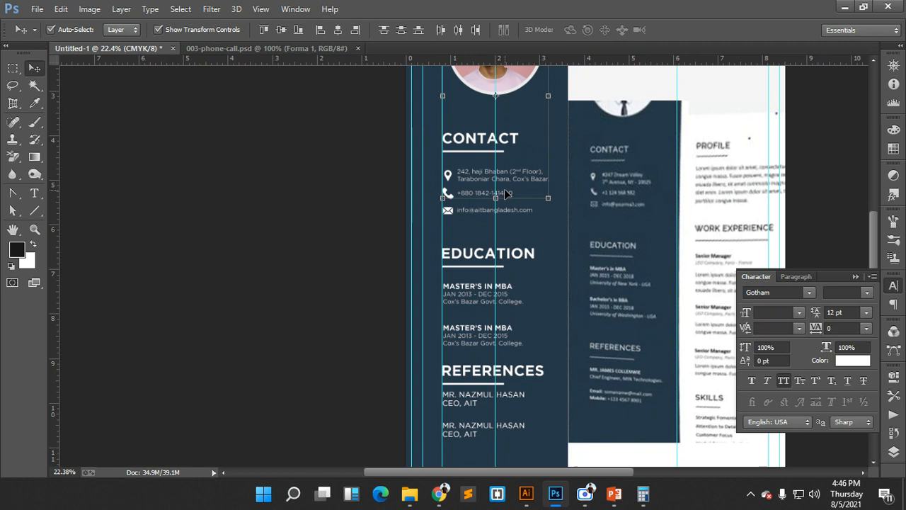
left_click(575, 136)
- Select both the photo layer and the Ellipse 1 circle layer in the Layers panel
left_click(894, 451)
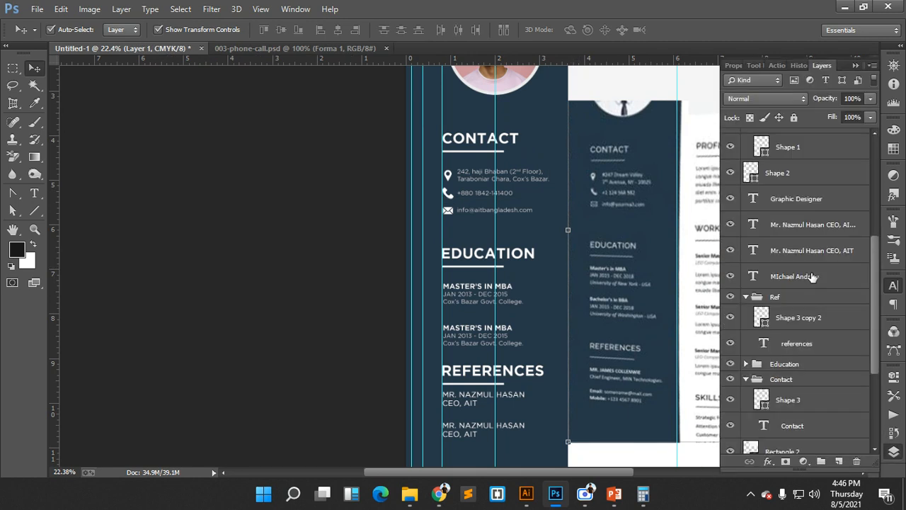
scroll(815, 281, "down", 2)
scroll(814, 280, "down", 3)
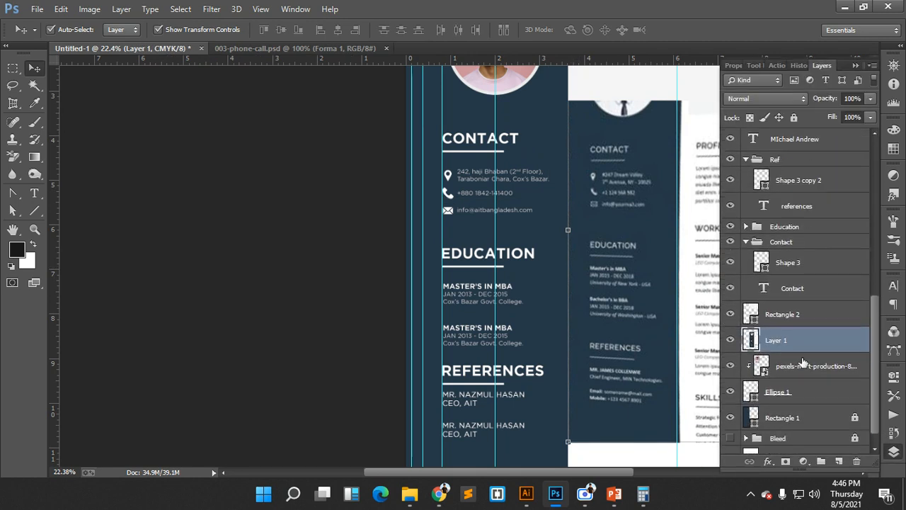
left_click(798, 365)
left_click(794, 396)
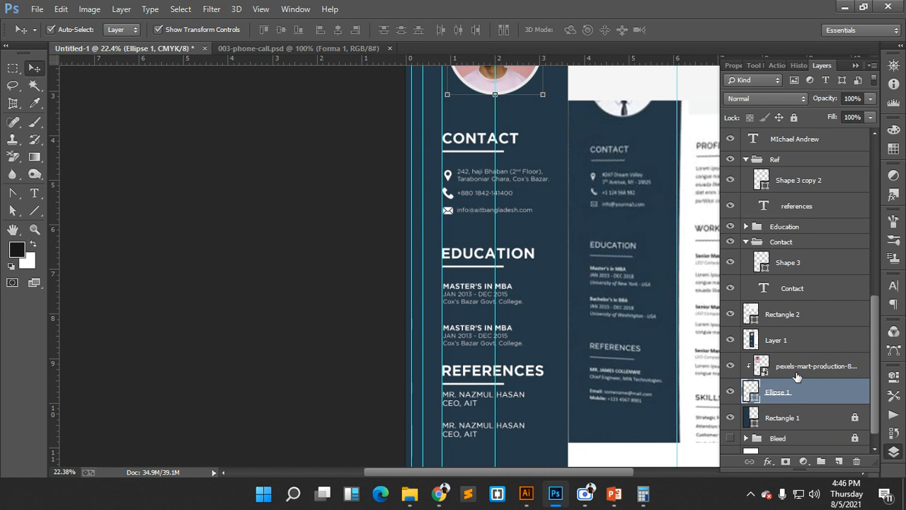
left_click(798, 366, "shift")
- Group the photo and circle layers and name the group img
key("ctrl+g")
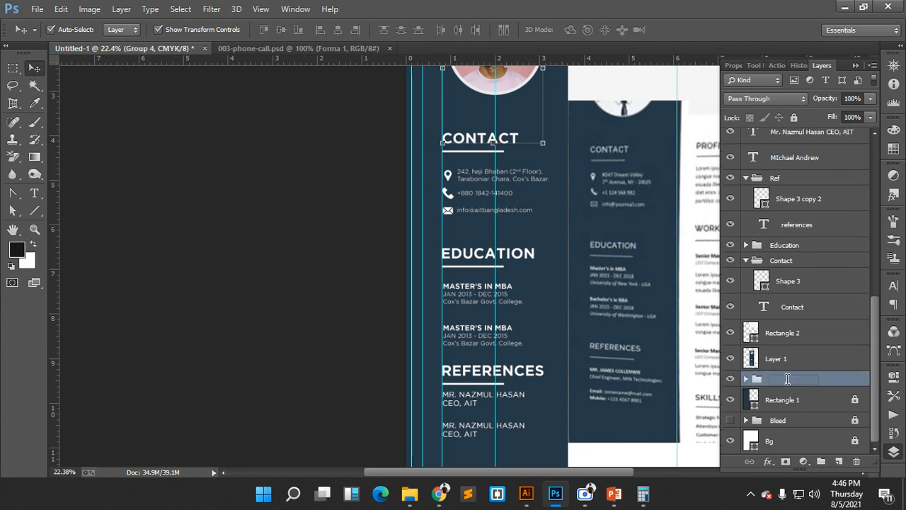
double_click(786, 380)
type("im")
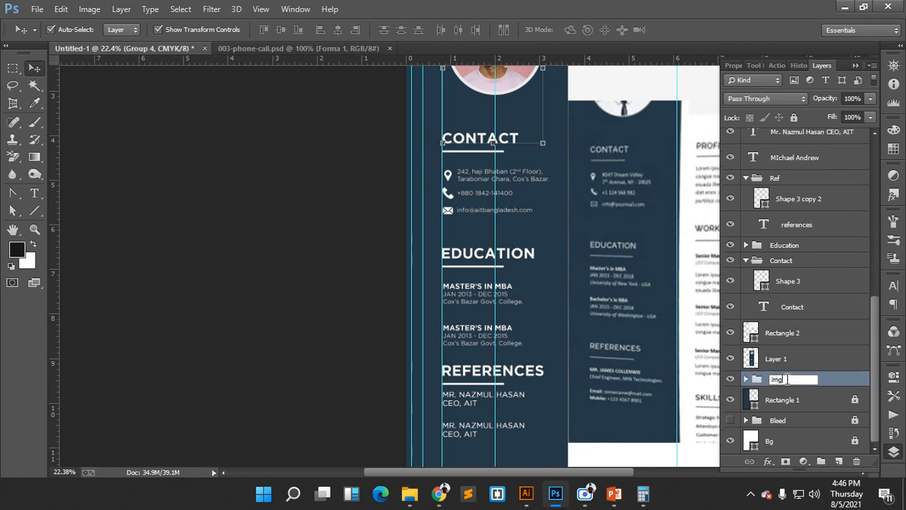
key("Return")
- Apply Lock All to the img group
scroll(517, 225, "up", 1)
key("ctrl+t")
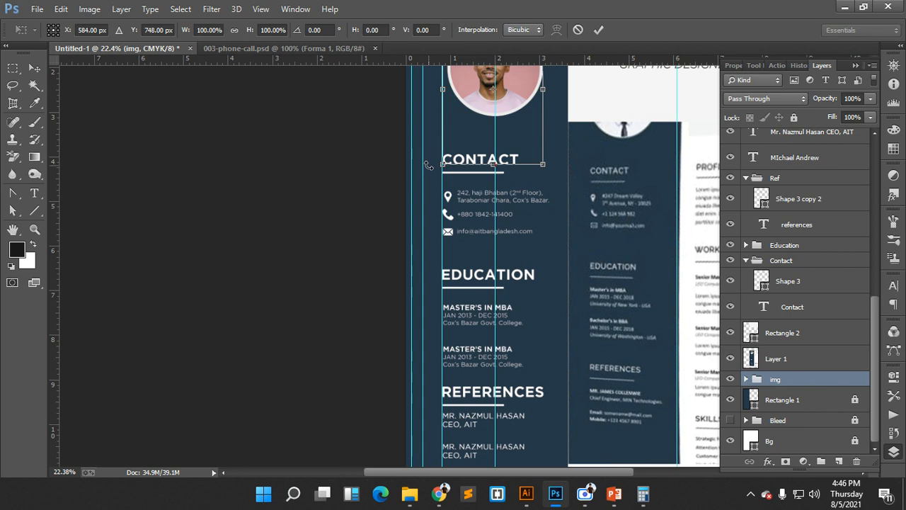
left_click(578, 29)
left_click(411, 153)
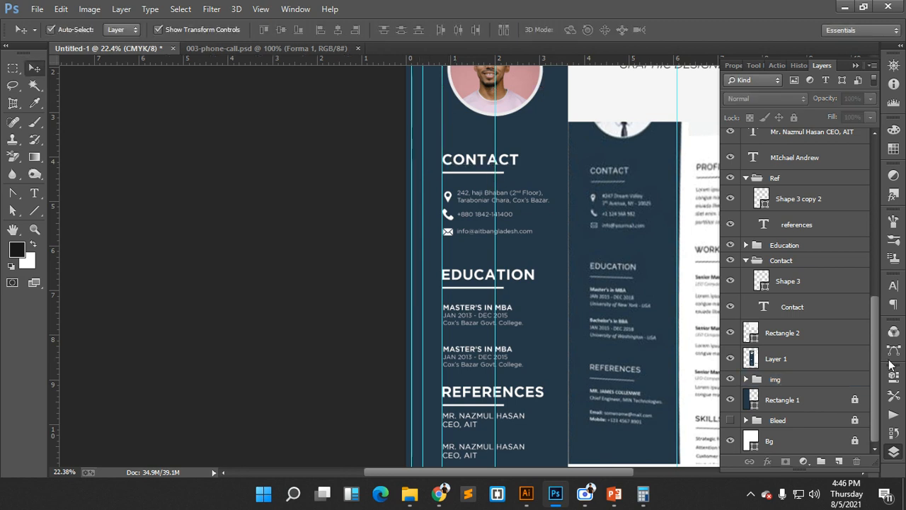
left_click(804, 381)
left_click(793, 117)
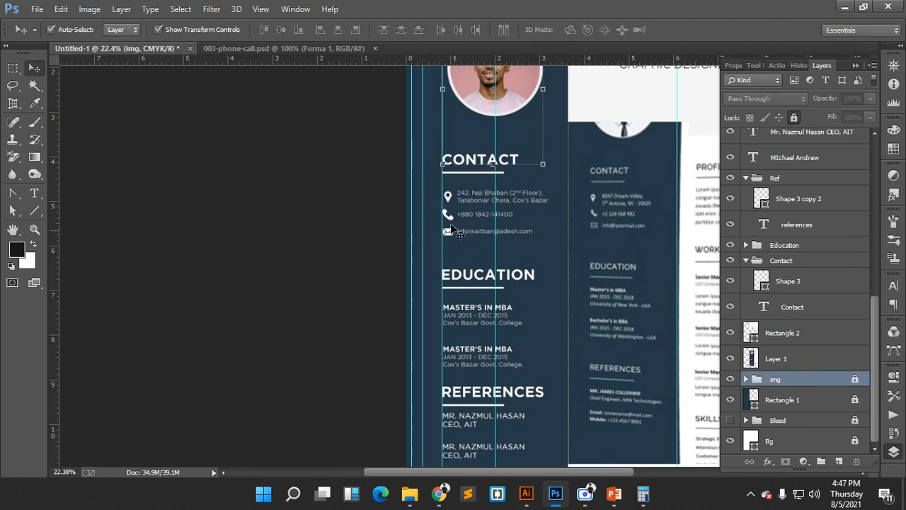
- Left-align the CONTACT heading and underline, undo it, then select the reference image layer
left_click(573, 237)
left_click(512, 146)
left_click_drag(420, 144, 515, 242)
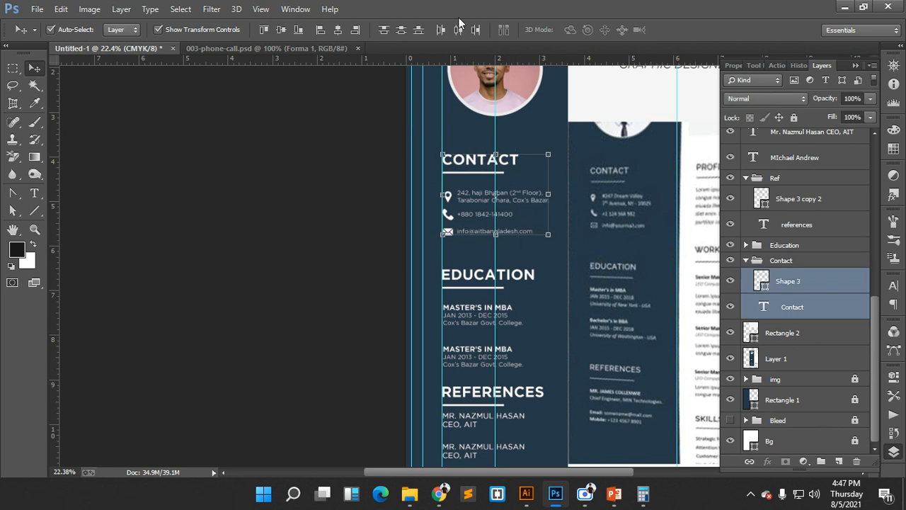
left_click(320, 30)
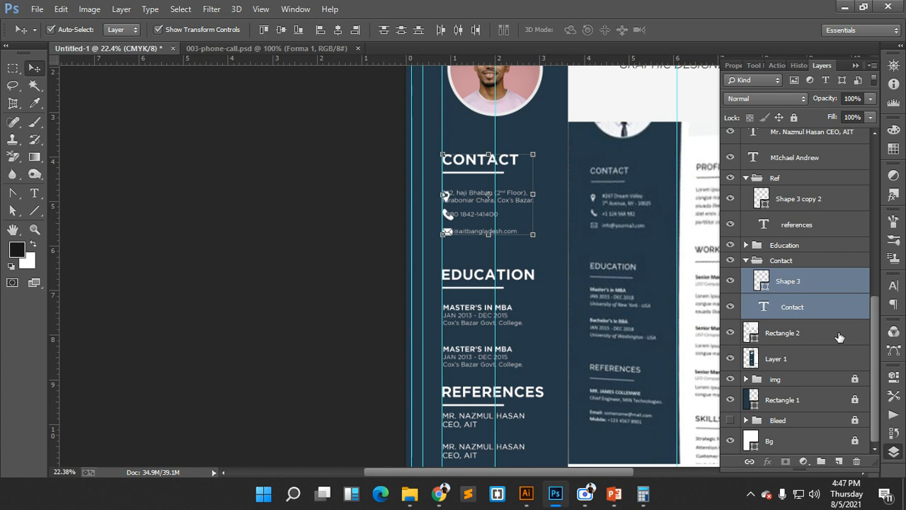
key("ctrl+z")
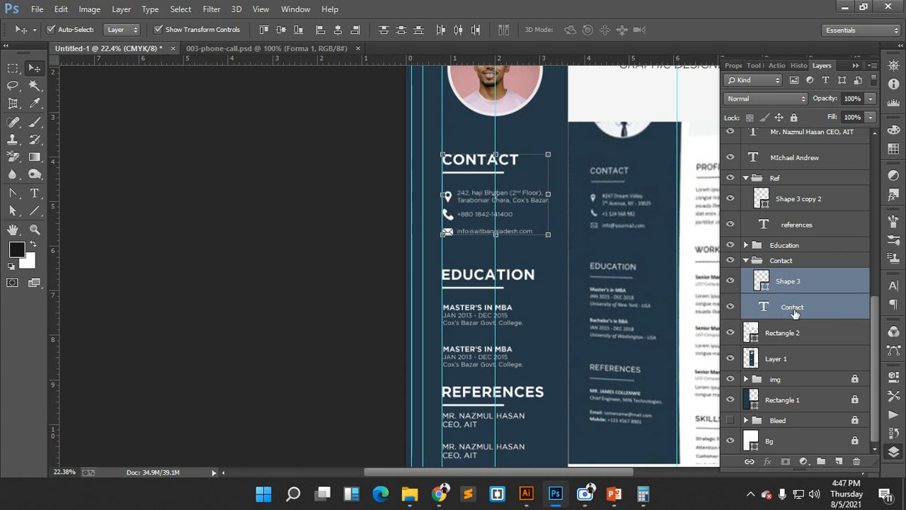
left_click(686, 277)
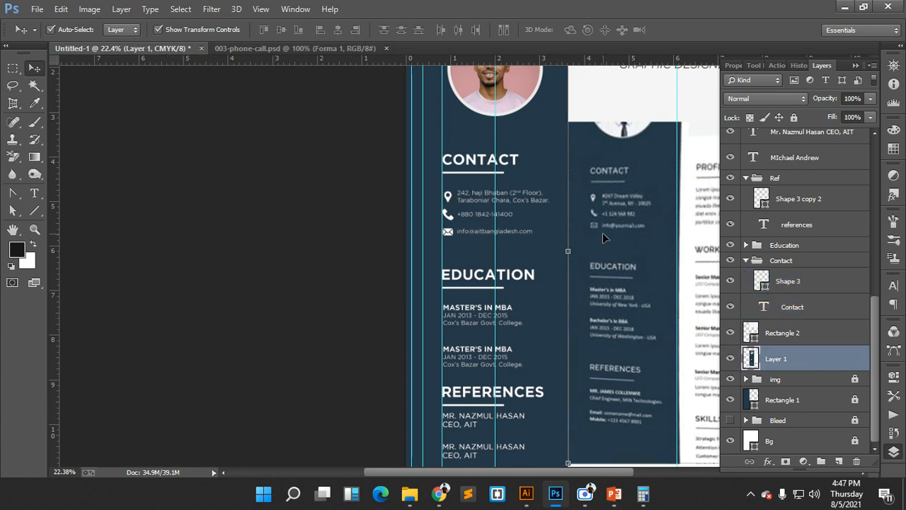
scroll(604, 238, "down", 5)
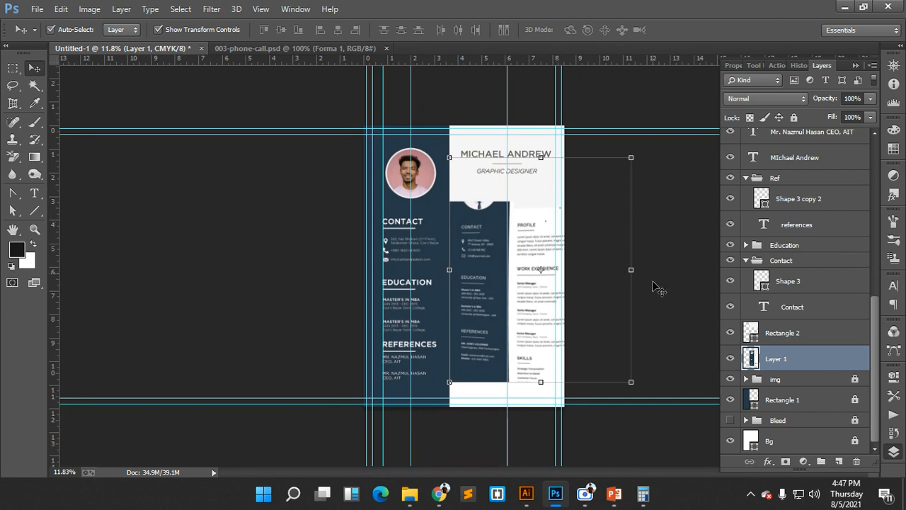
mouse_move(523, 493)
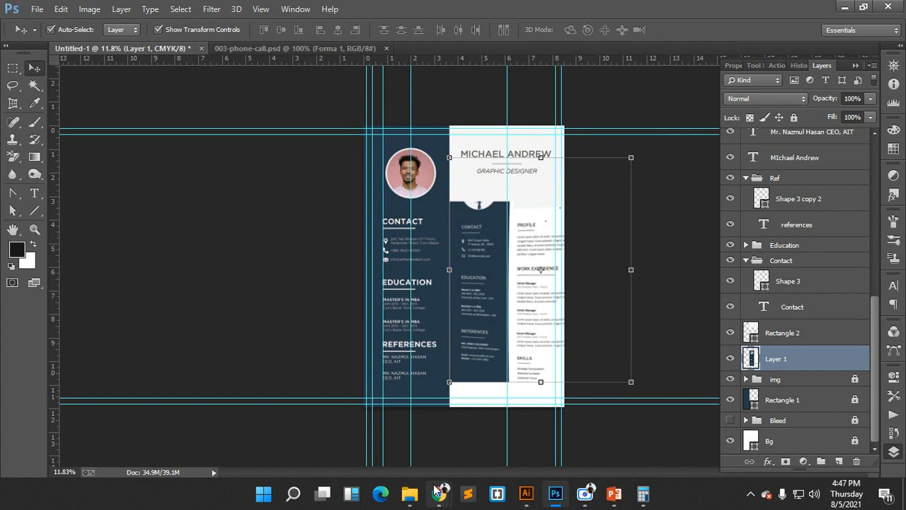
- Bring up Chrome's 'Creative cv' Google Images results
mouse_move(439, 494)
left_click(391, 424)
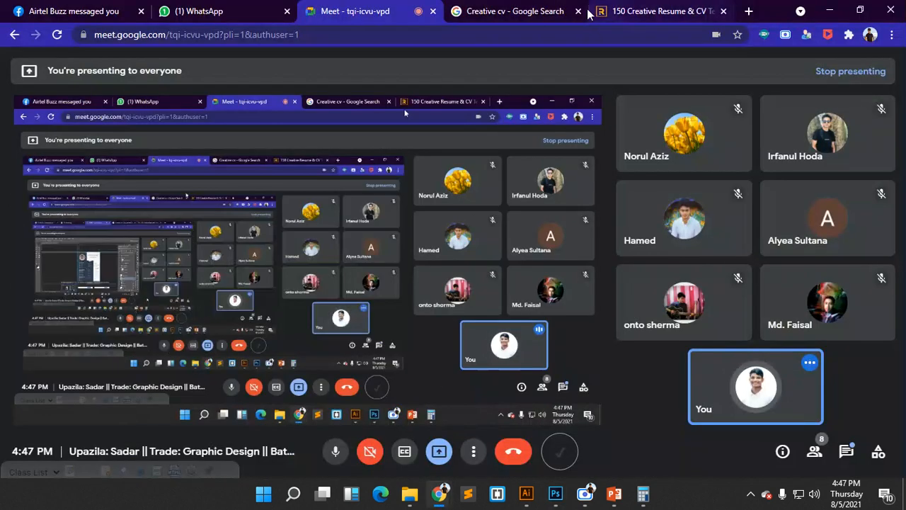
key("ctrl+Tab")
scroll(429, 247, "down", 10)
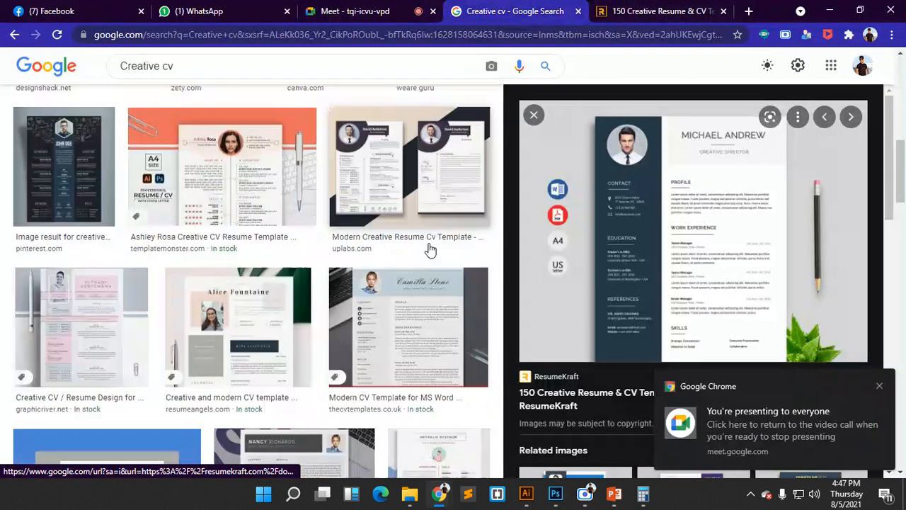
scroll(430, 247, "up", 5)
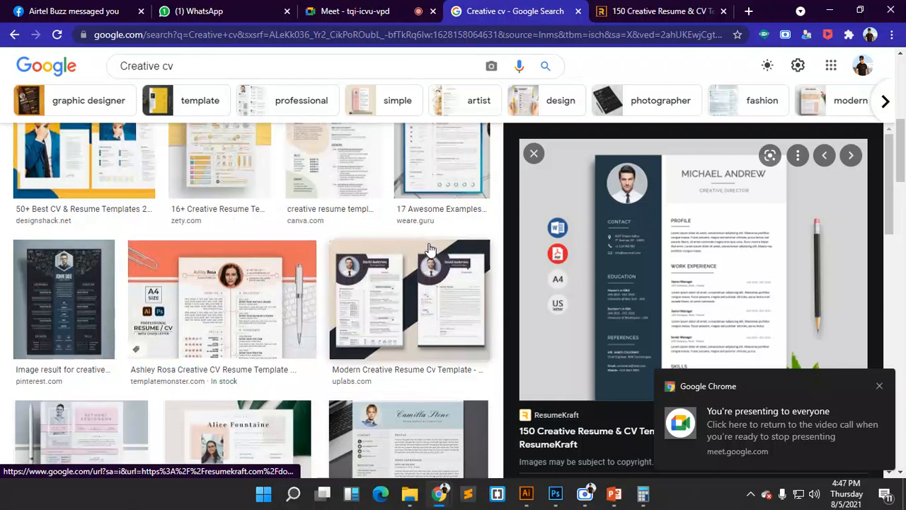
scroll(344, 269, "up", 3)
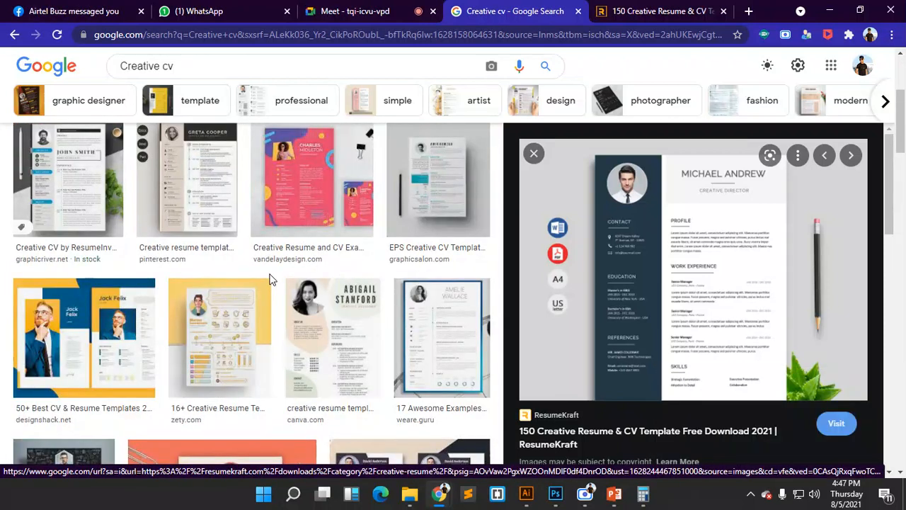
scroll(269, 280, "up", 2)
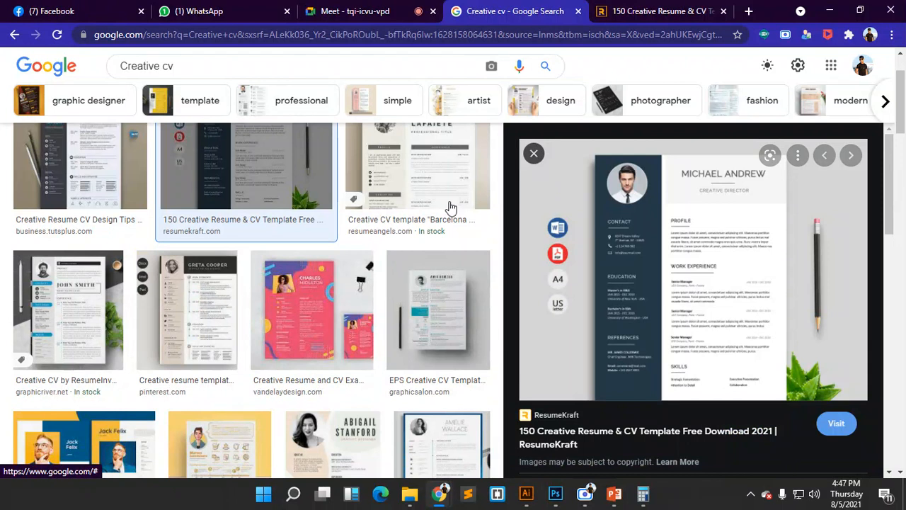
- Close the image preview panel and scroll through the full-width results grid
key("Escape")
scroll(437, 303, "down", 2)
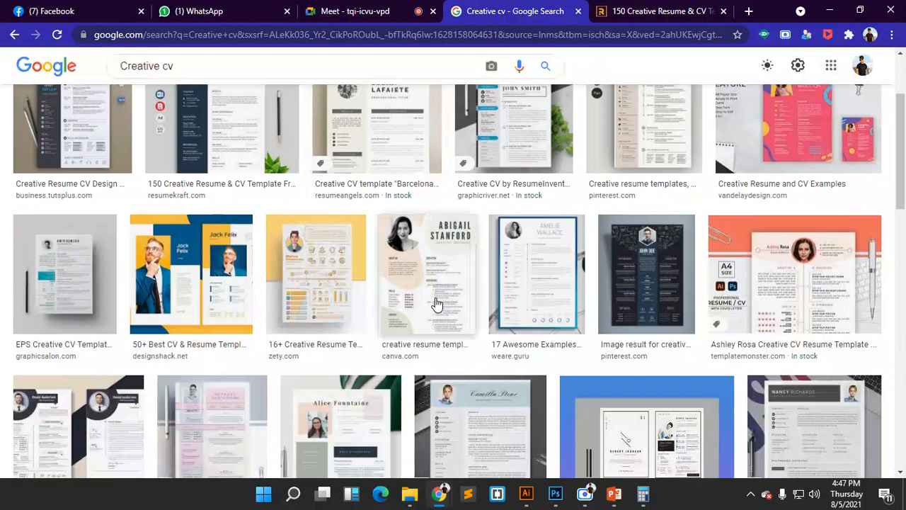
scroll(437, 303, "up", 1)
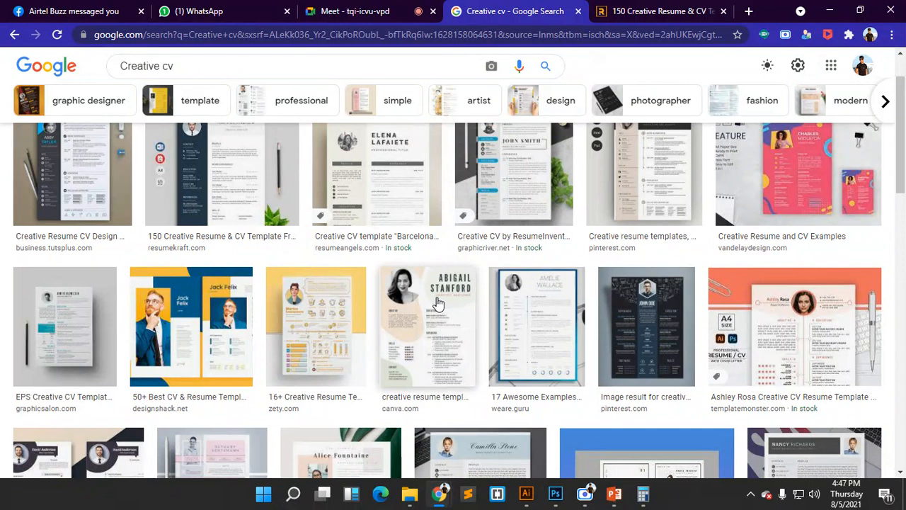
scroll(437, 303, "down", 3)
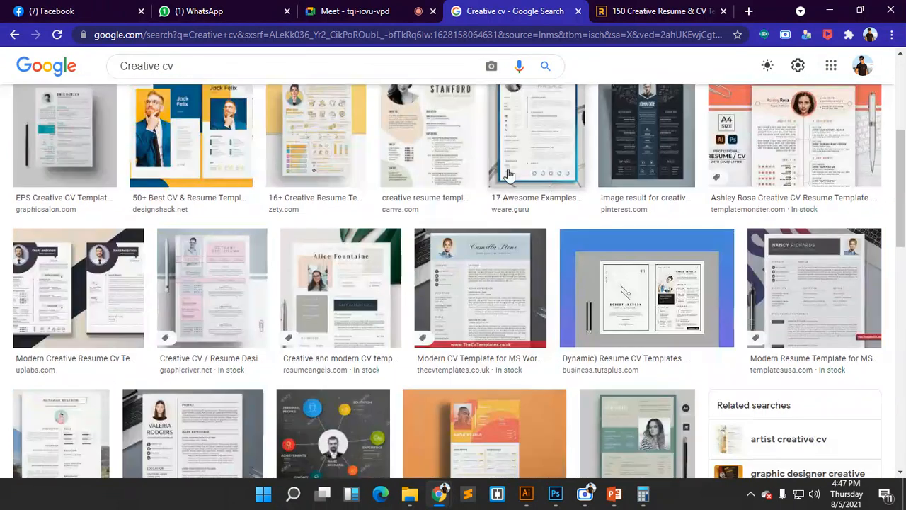
scroll(543, 182, "down", 3)
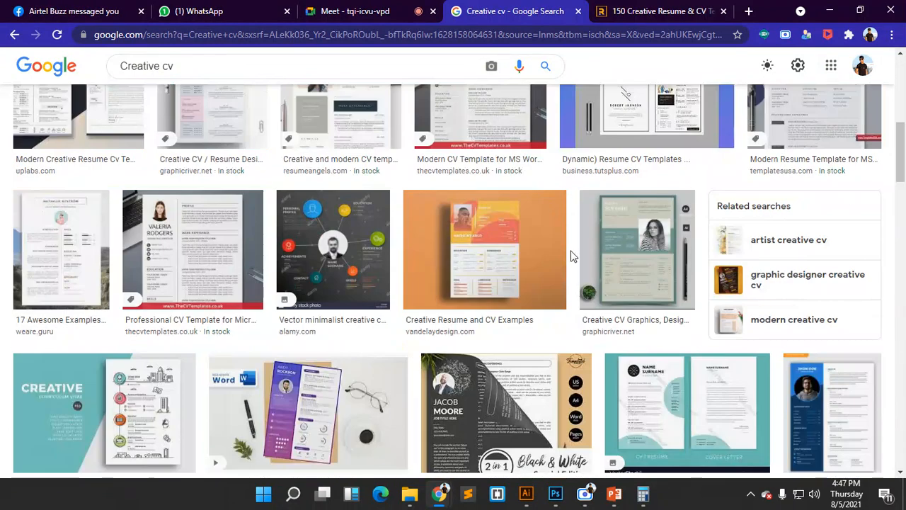
scroll(527, 264, "up", 6)
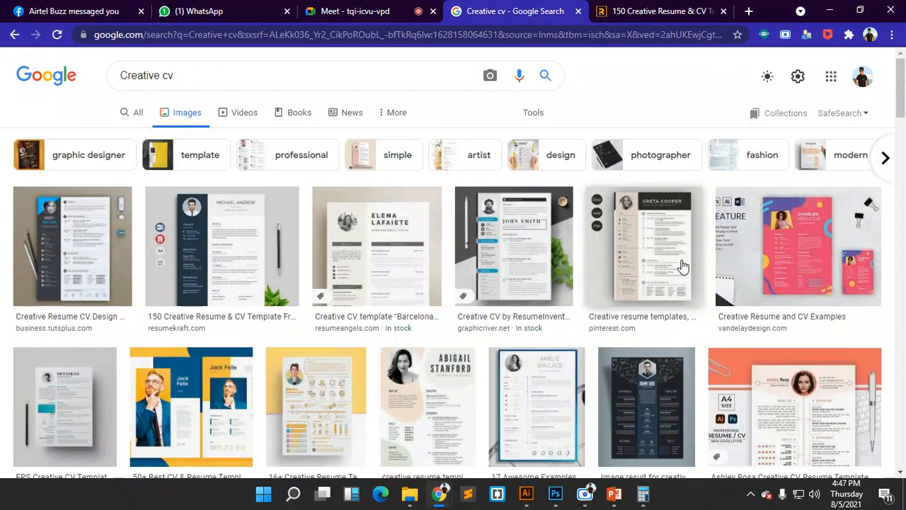
- Open the ResumeKraft templates page and preview the Michael Andrew template enlarged
left_click(632, 12)
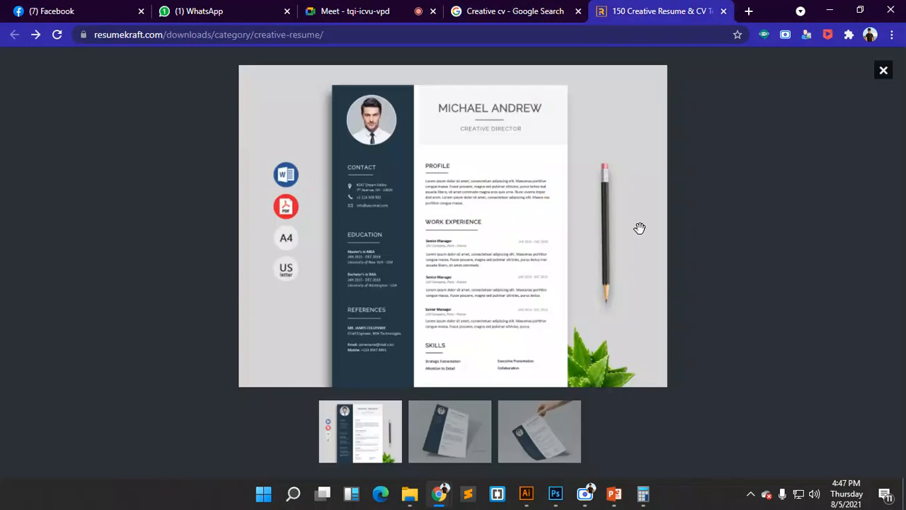
left_click(884, 70)
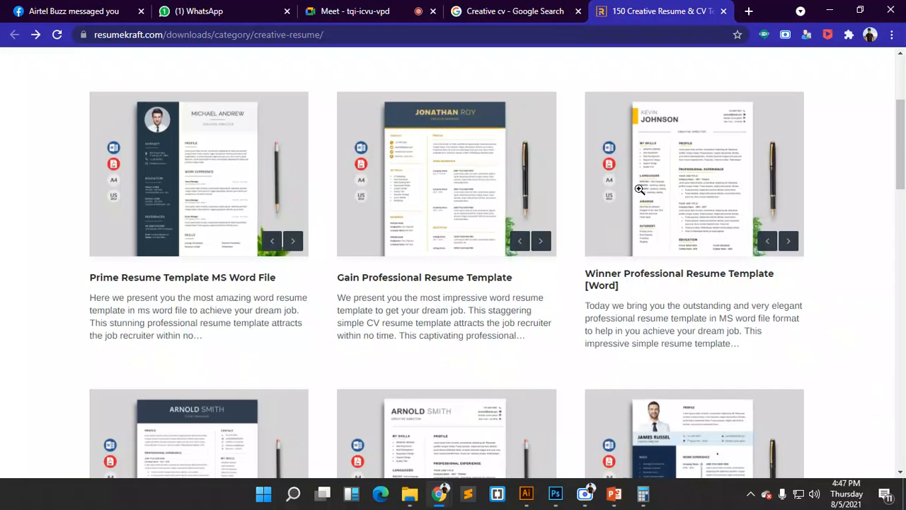
scroll(639, 190, "up", 3)
scroll(639, 190, "down", 4)
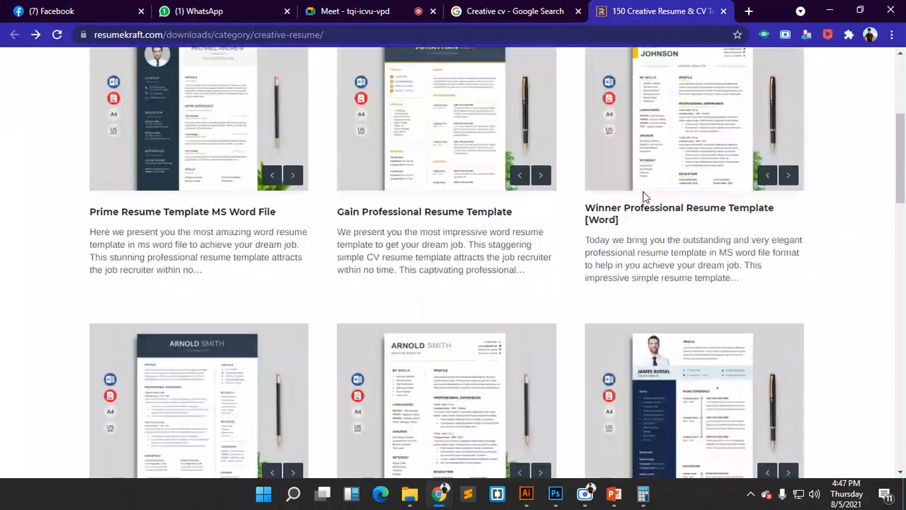
scroll(240, 186, "up", 2)
left_click(240, 191)
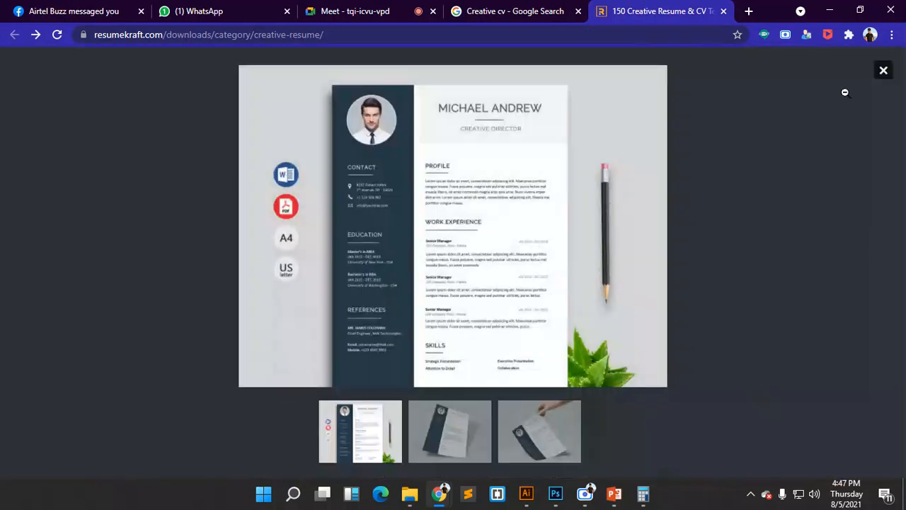
left_click(883, 69)
- Scroll further through the template grid and bring the Photoshop CV document back
scroll(465, 199, "down", 3)
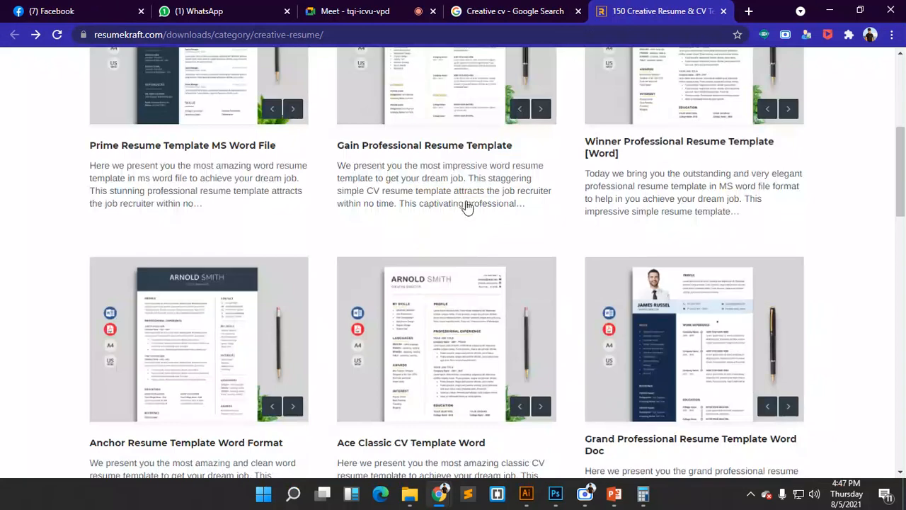
scroll(467, 206, "down", 2)
scroll(466, 205, "down", 3)
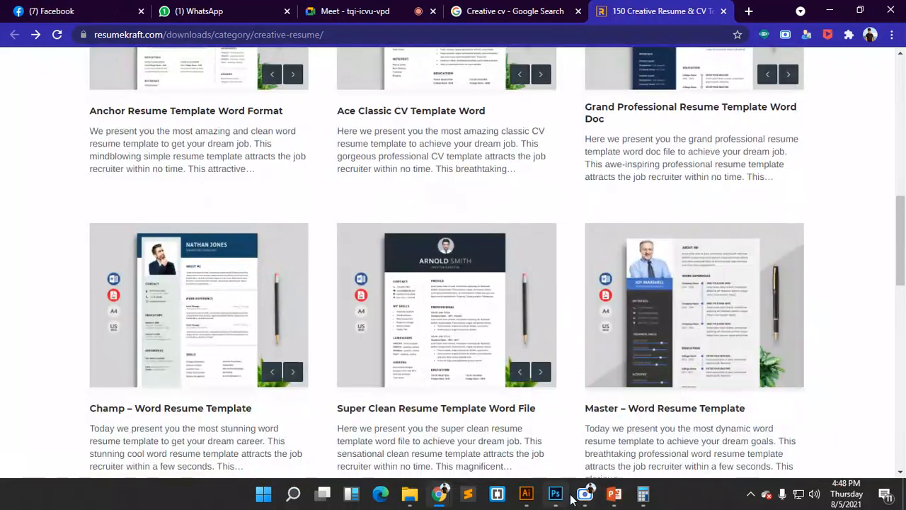
mouse_move(555, 493)
left_click(578, 461)
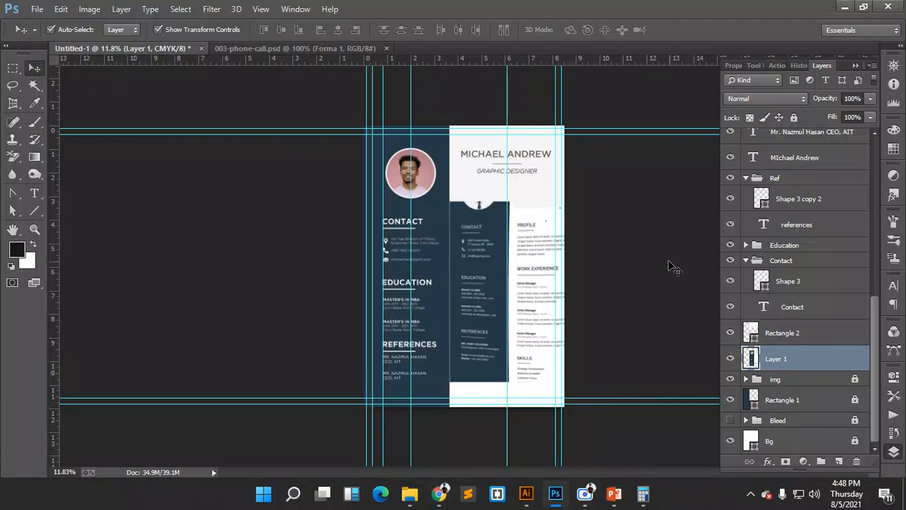
- Shift the reference resume image slightly right, then zoom in on the CONTACT details
left_click_drag(670, 265, 525, 259)
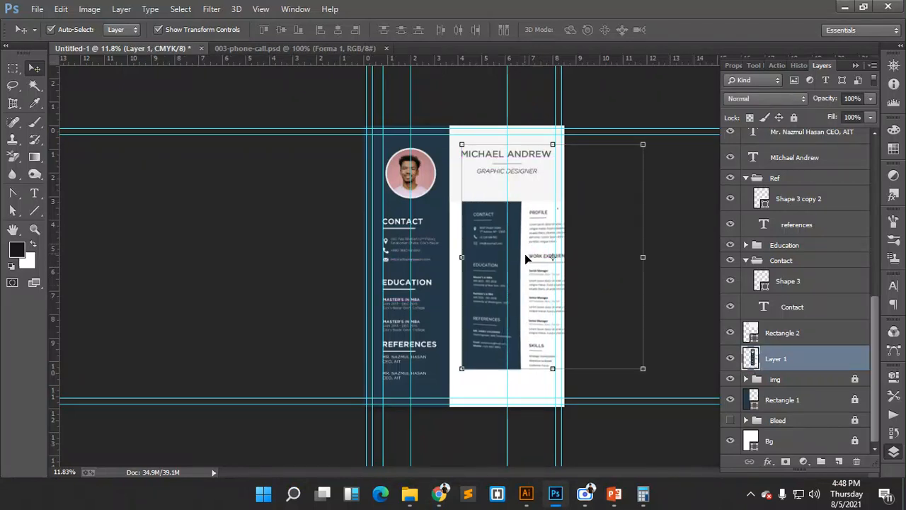
left_click(459, 293)
left_click(580, 31)
left_click_drag(442, 235, 500, 262)
- Group the location icon and address into a group named Location
left_click_drag(260, 240, 348, 263)
key("ctrl+g")
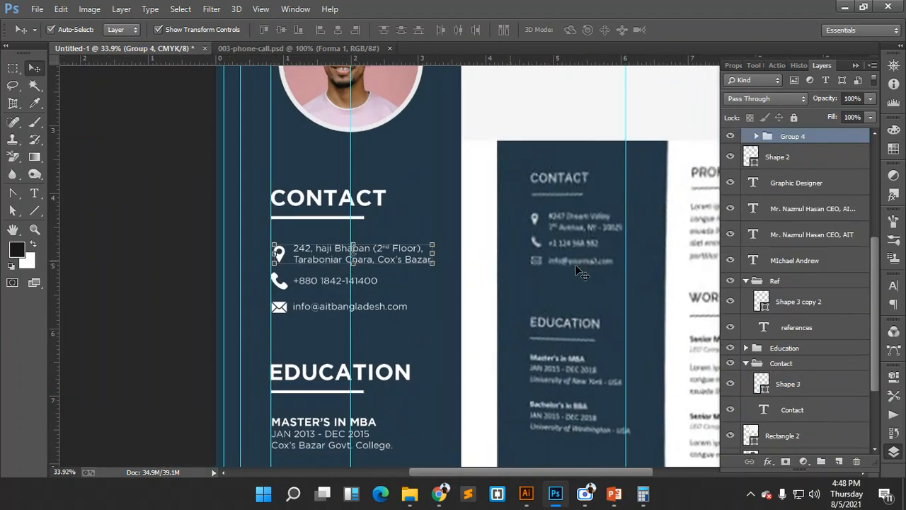
double_click(792, 139)
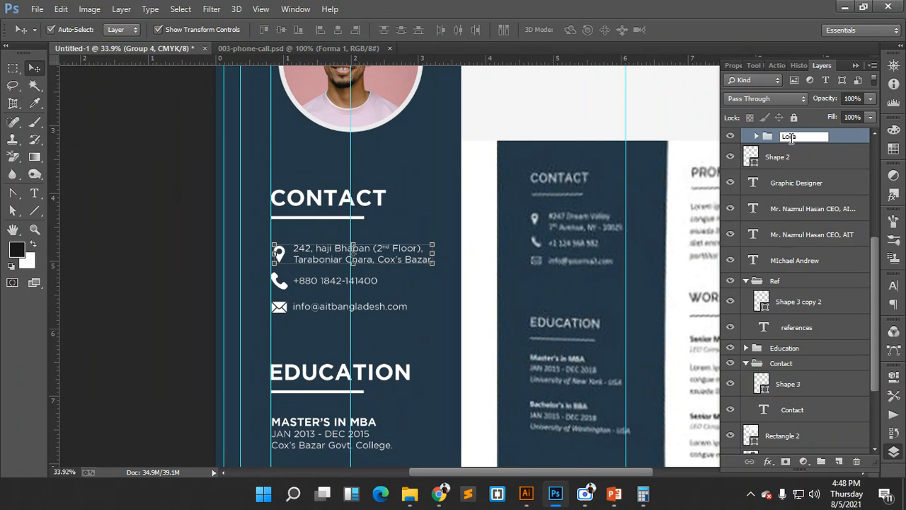
type("Location")
key("Return")
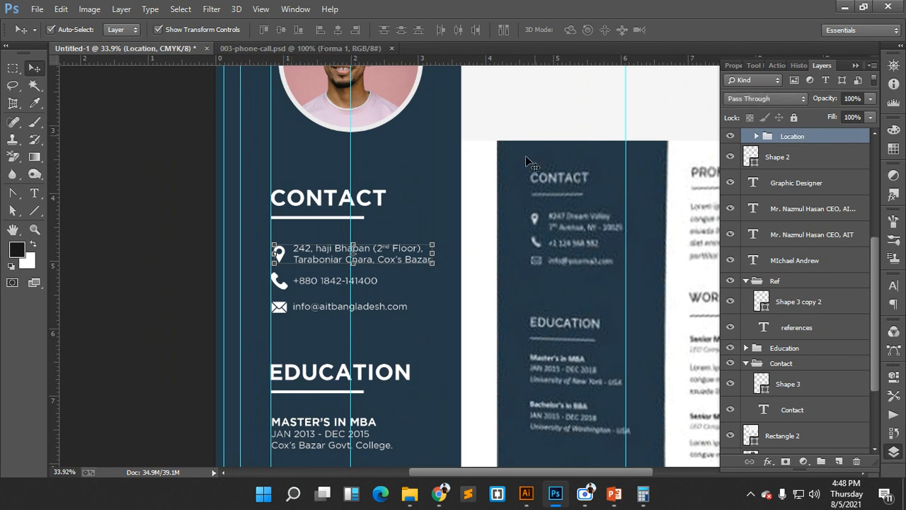
left_click(317, 262)
- Rename the phone icon and number group to Call
left_click(274, 282)
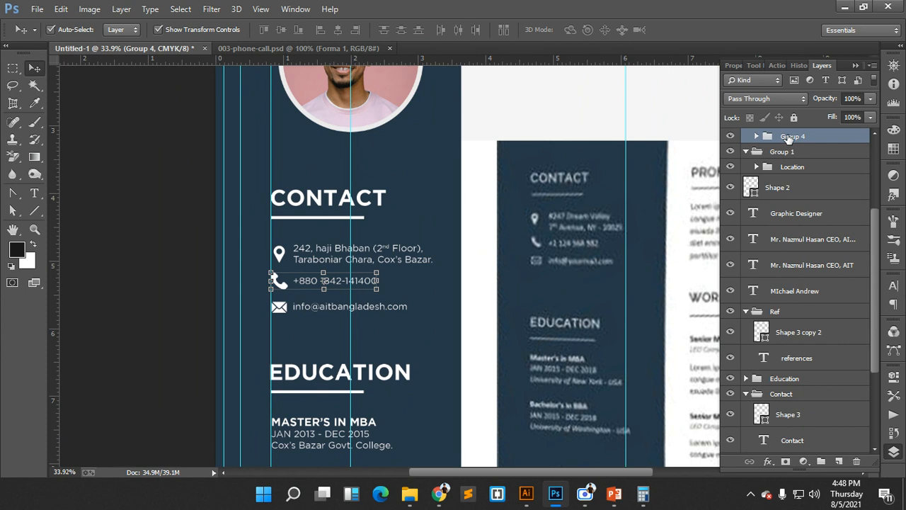
double_click(790, 137)
type("Call")
key("Return")
- Rename the email icon and address group to Mail
scroll(251, 277, "down", 1)
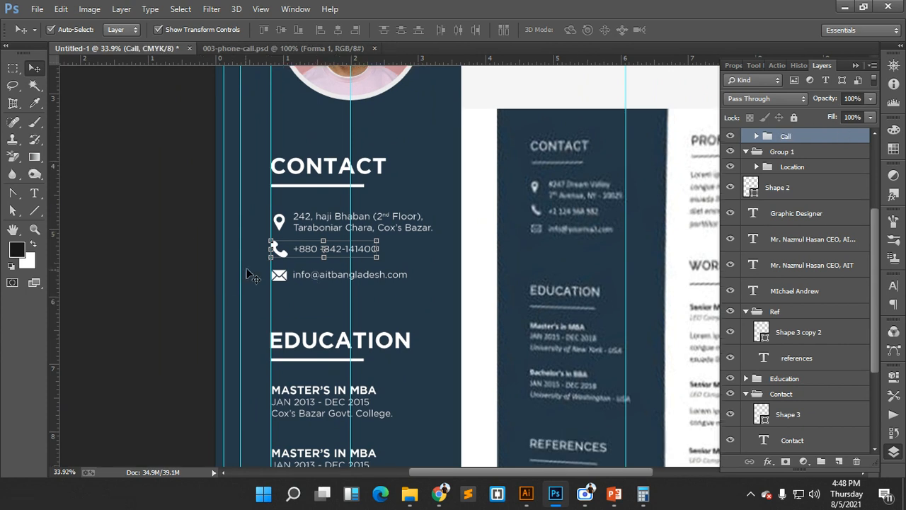
left_click(340, 276)
scroll(775, 145, "up", 1)
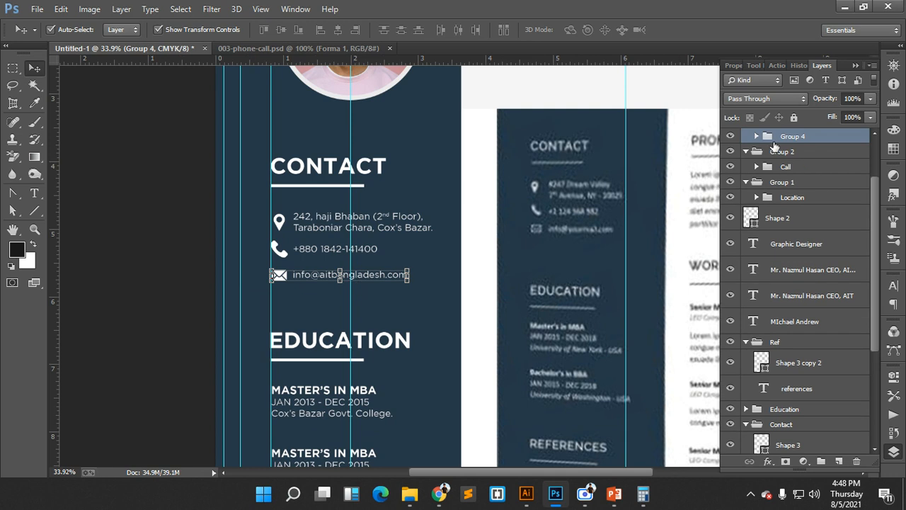
double_click(793, 136)
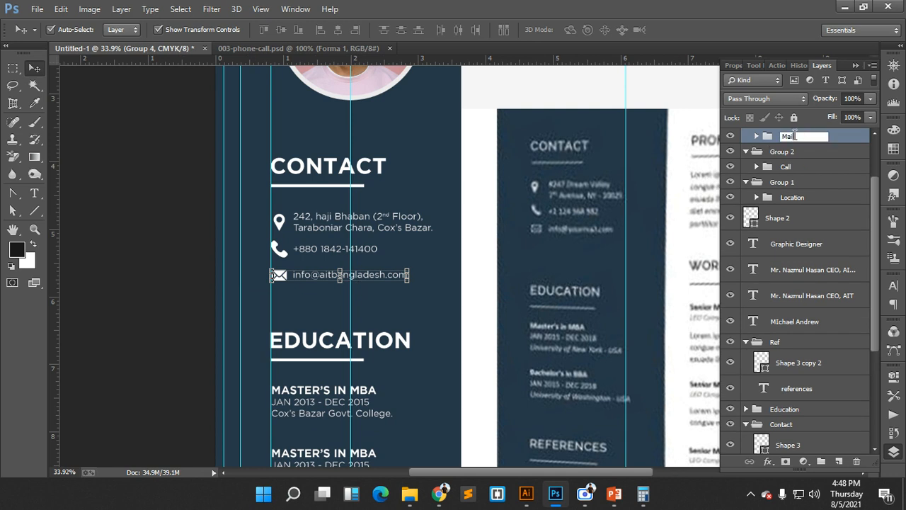
type("Mail")
left_click(461, 184)
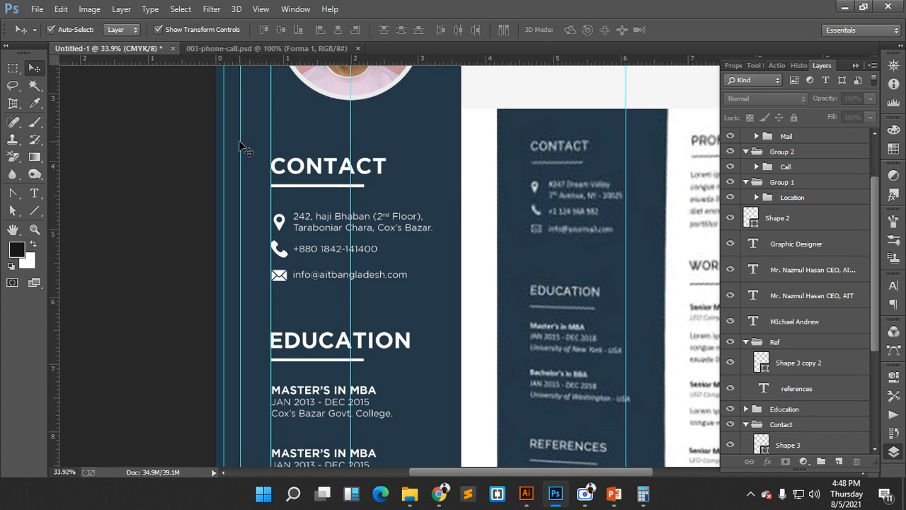
- Left-align the six contact icon and text layers, then undo the alignment
left_click_drag(241, 142, 340, 284)
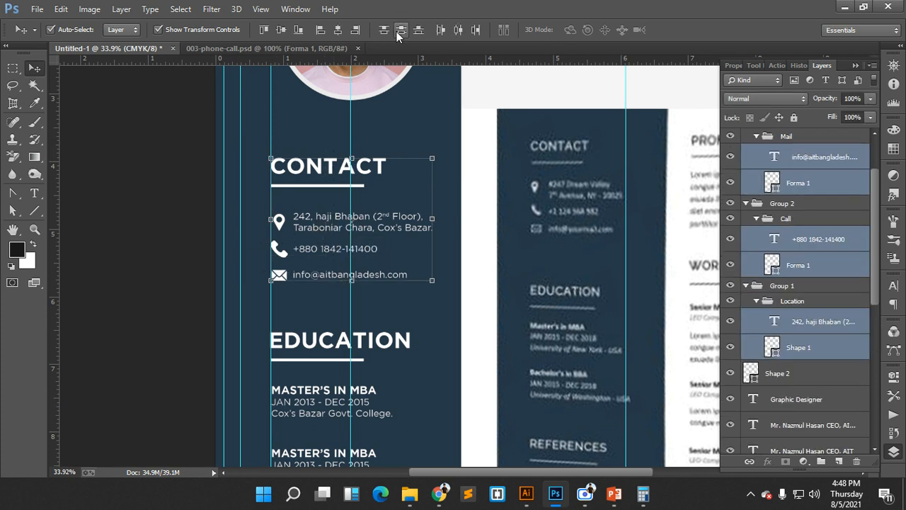
left_click(317, 31)
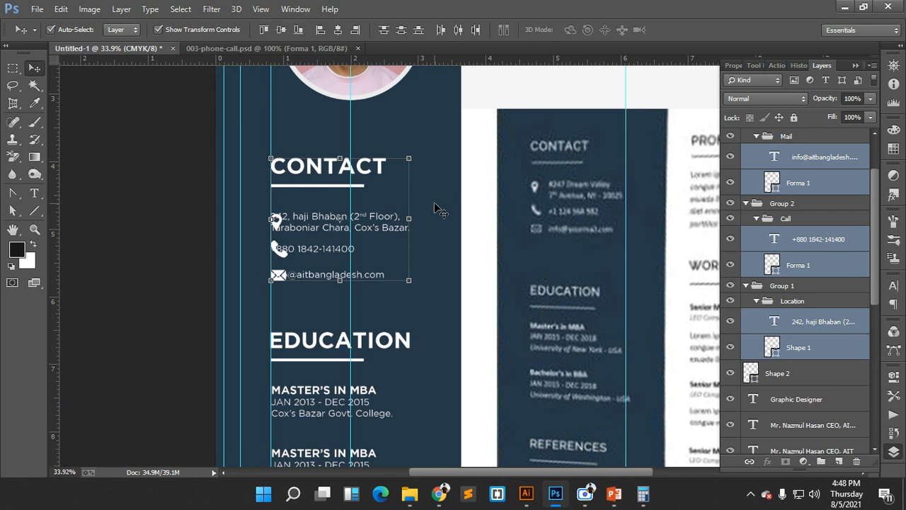
key("ctrl+z")
left_click(431, 145)
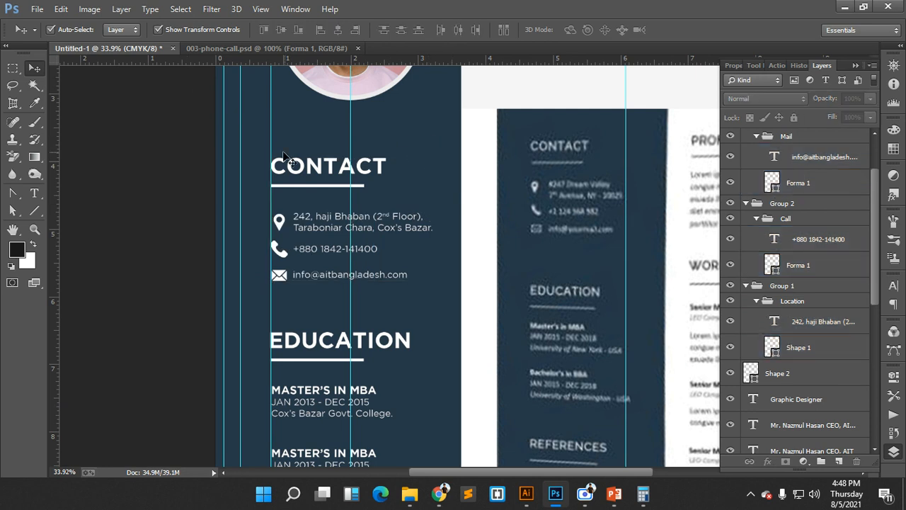
- Set Auto-Select to Group and select Group 1 around the contact block
left_click(121, 29)
left_click(121, 39)
left_click_drag(266, 155, 335, 278)
left_click_drag(249, 126, 426, 275)
scroll(778, 317, "down", 1)
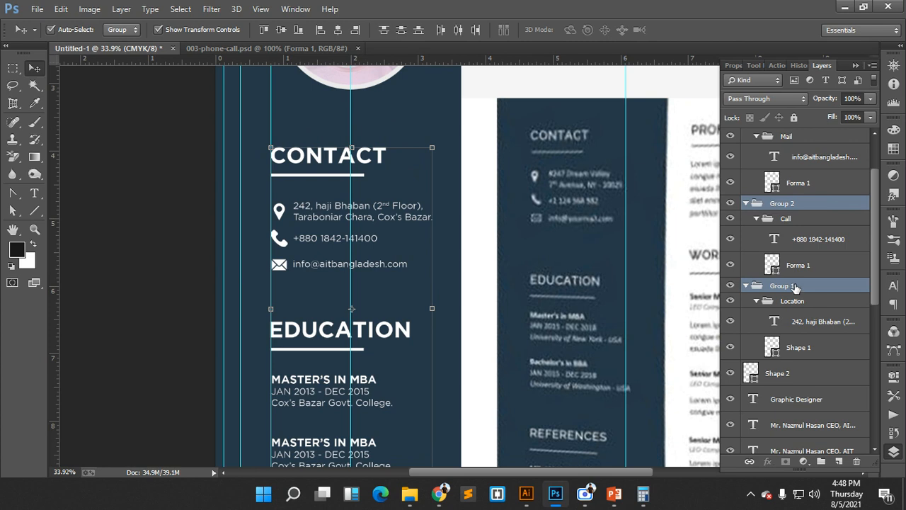
left_click(793, 286)
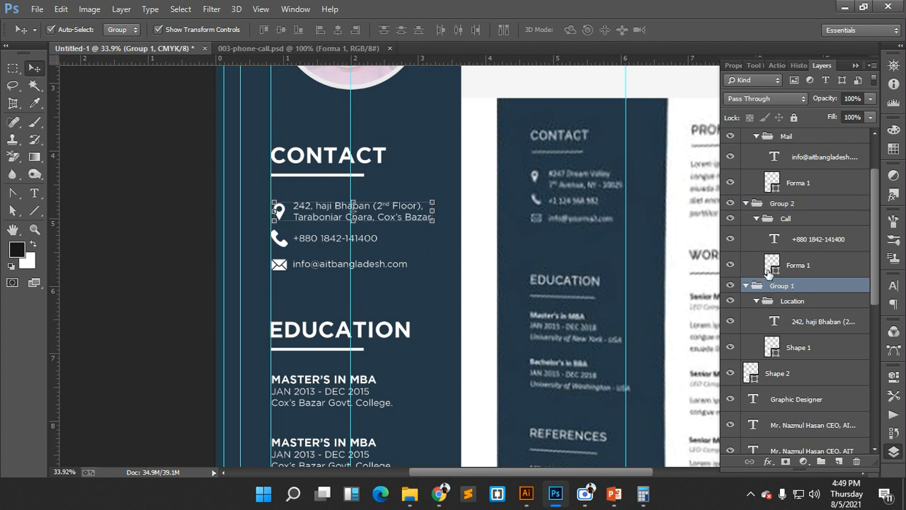
- Move the Call group out of Group 2 to sit above the Mail group
left_click(747, 285)
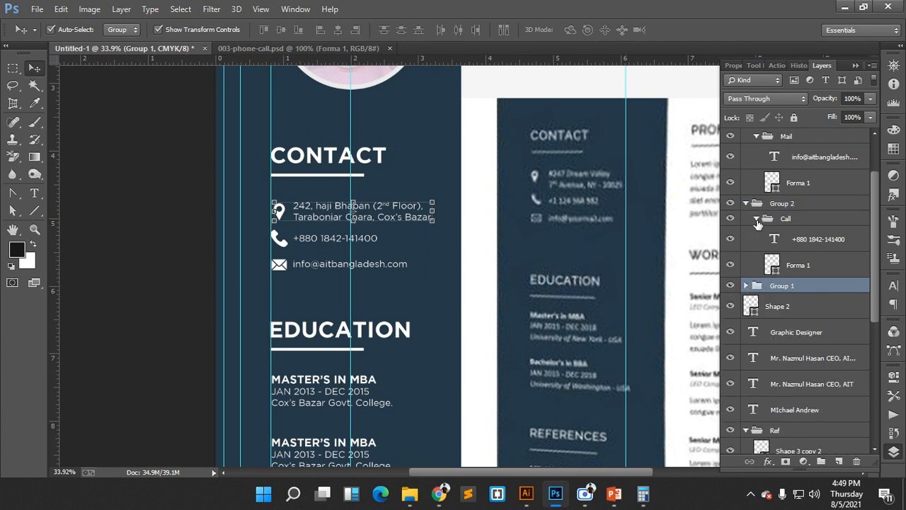
left_click(756, 219)
left_click(757, 204)
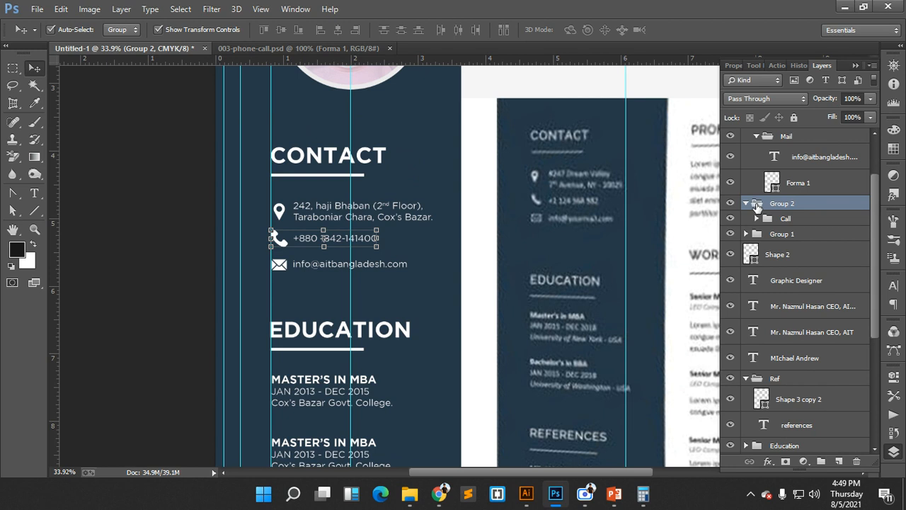
left_click_drag(773, 221, 762, 198)
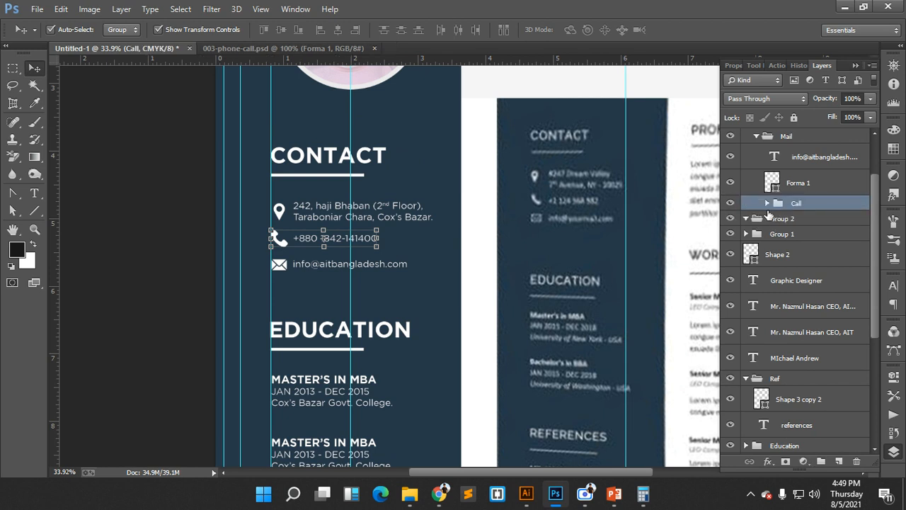
scroll(776, 204, "up", 1)
left_click_drag(776, 237, 770, 163)
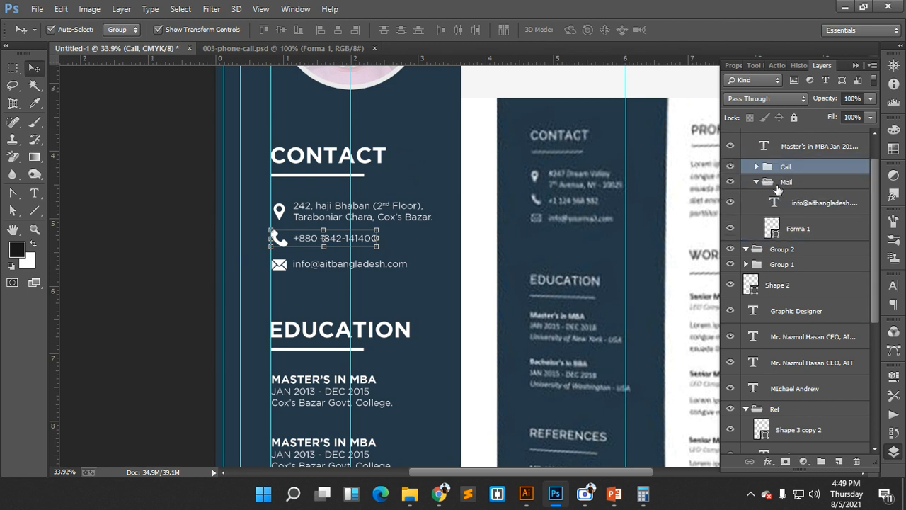
left_click(779, 183)
left_click(756, 182)
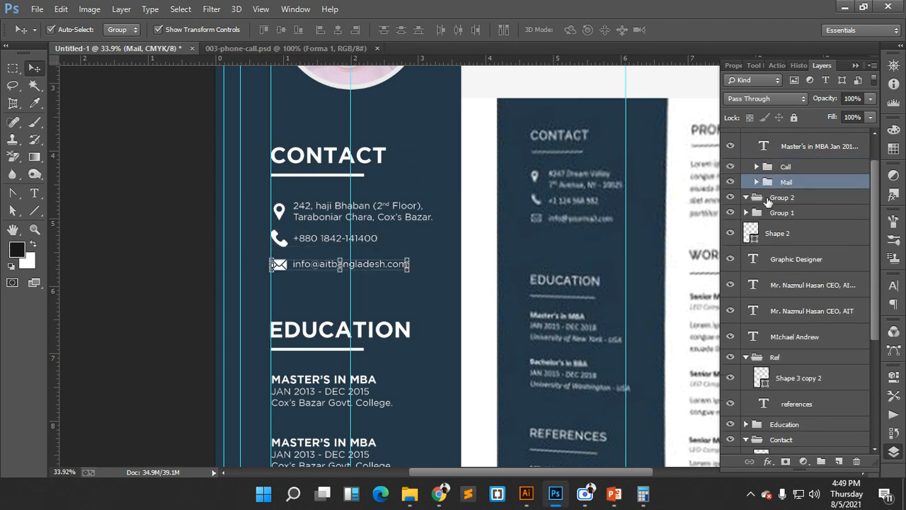
- Check Group 3's contents, then move the Call and Mail groups above Group 3
scroll(777, 170, "up", 2)
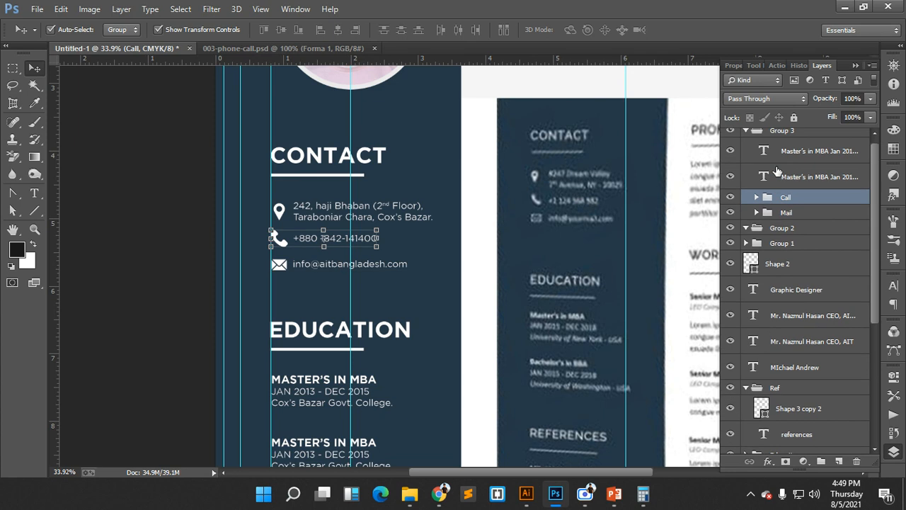
left_click(778, 137)
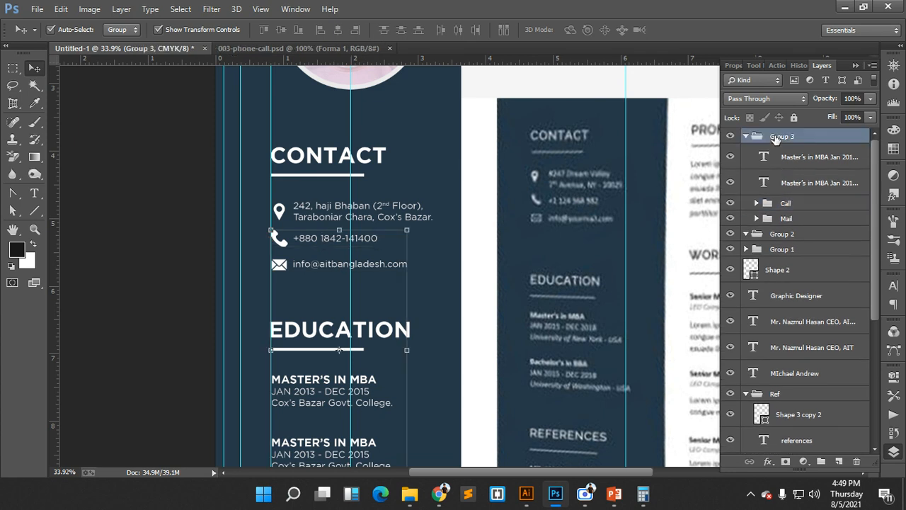
left_click(730, 137)
left_click(730, 136)
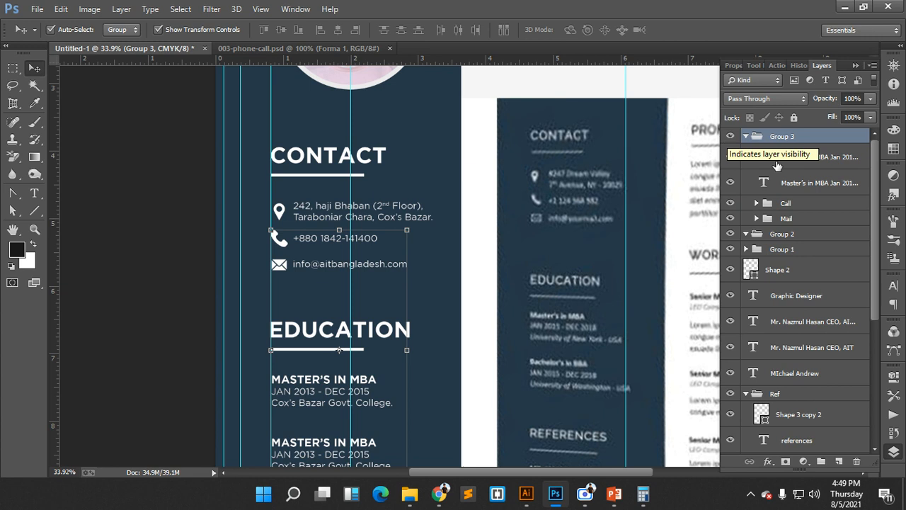
left_click(779, 203)
left_click(784, 219, "shift")
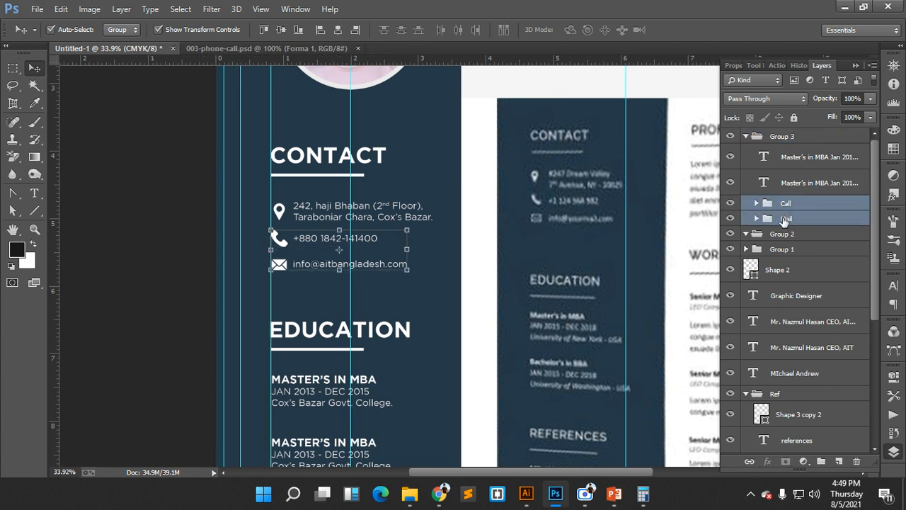
left_click_drag(784, 221, 771, 134)
- Confirm Group 3 holds the two Master's in MBA layers, then select the EDUCATION heading's group
left_click(800, 168)
left_click(795, 188)
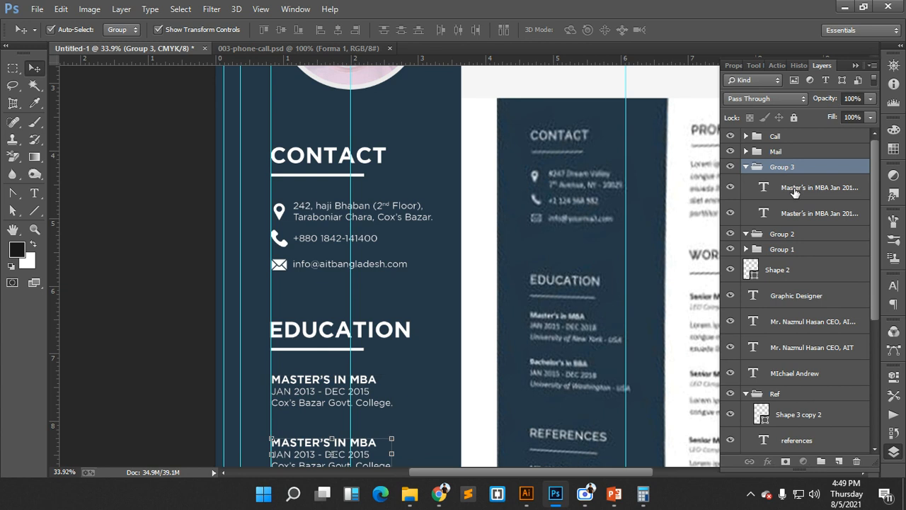
scroll(795, 193, "down", 1)
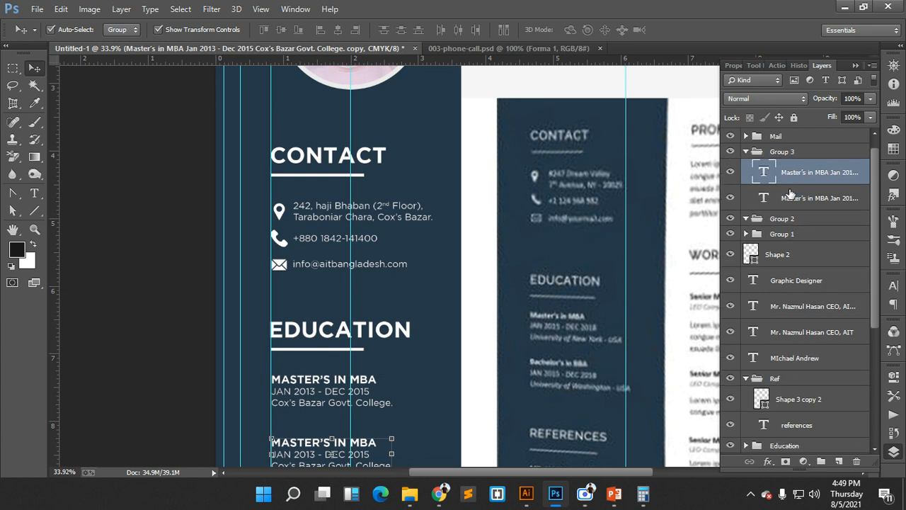
left_click(755, 154)
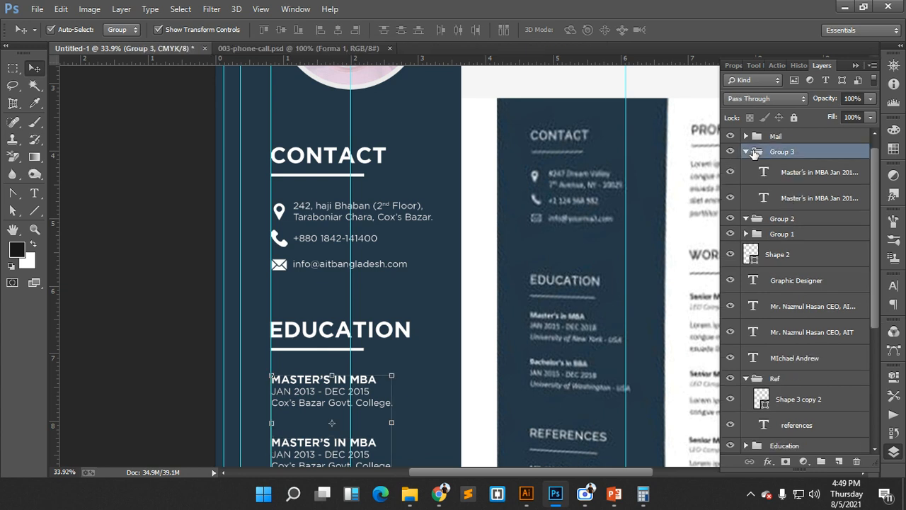
left_click(298, 351)
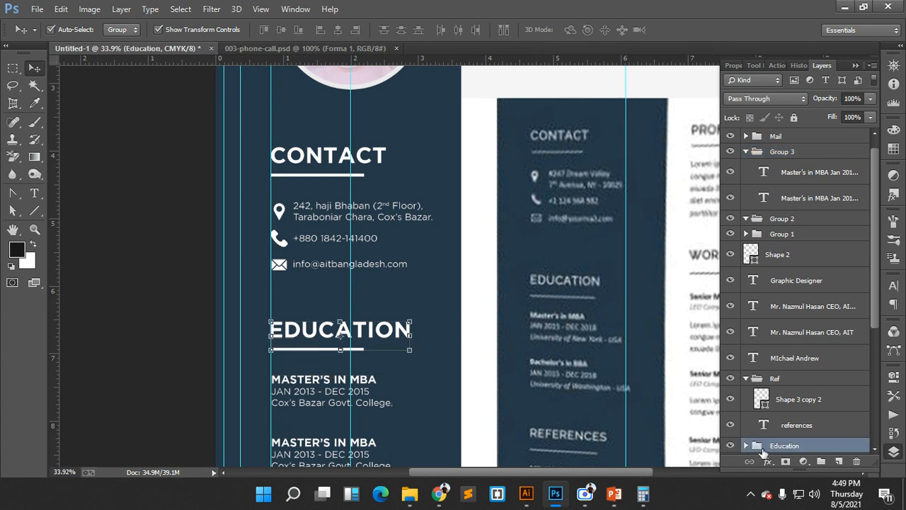
- Move the Education group into Group 3 and rename Group 3 to 'Edu.'
left_click_drag(763, 452, 781, 168)
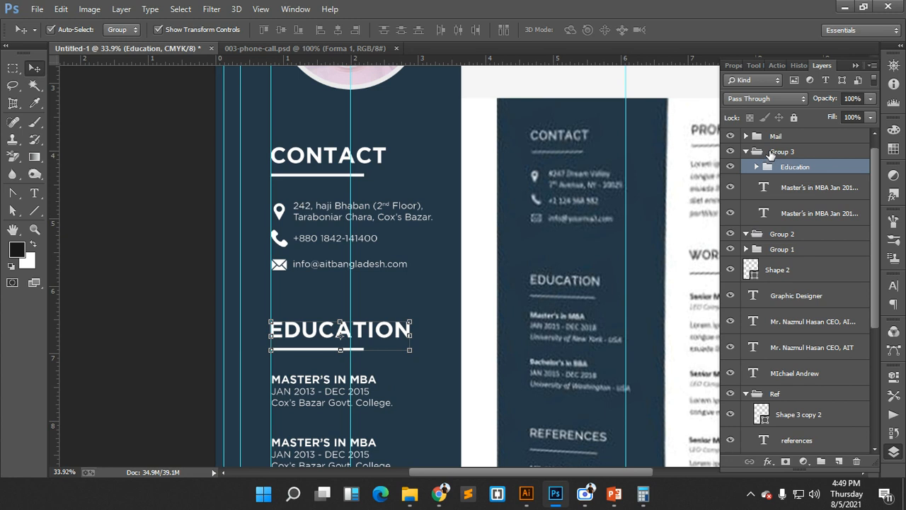
double_click(772, 152)
type("Edu")
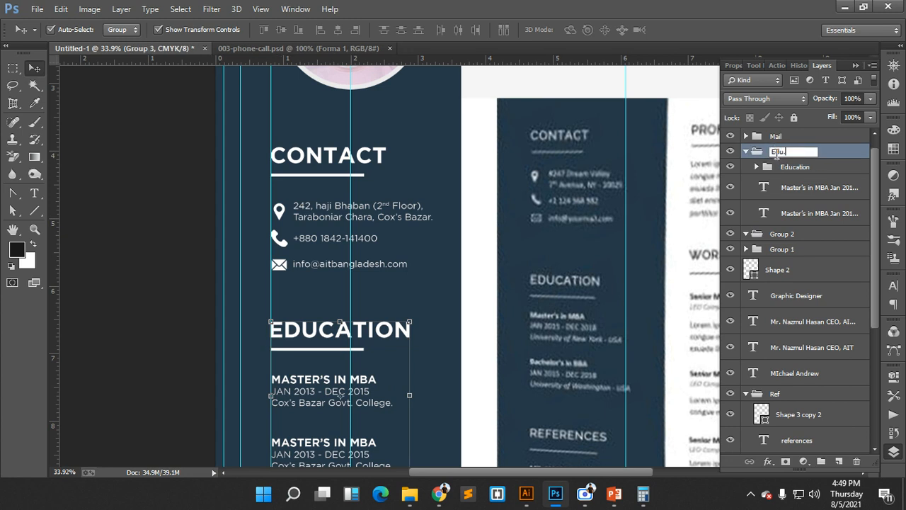
key("Return")
left_click(746, 152)
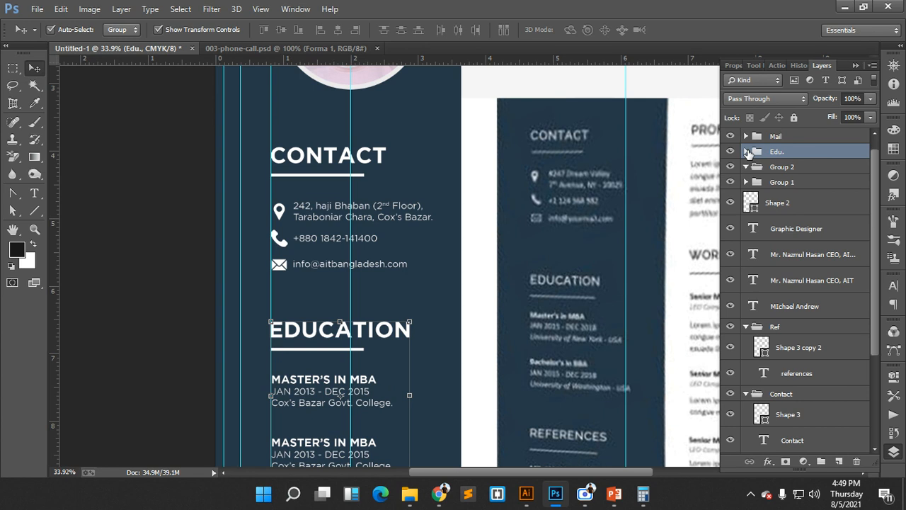
left_click(747, 152)
left_click(746, 151)
left_click(746, 152)
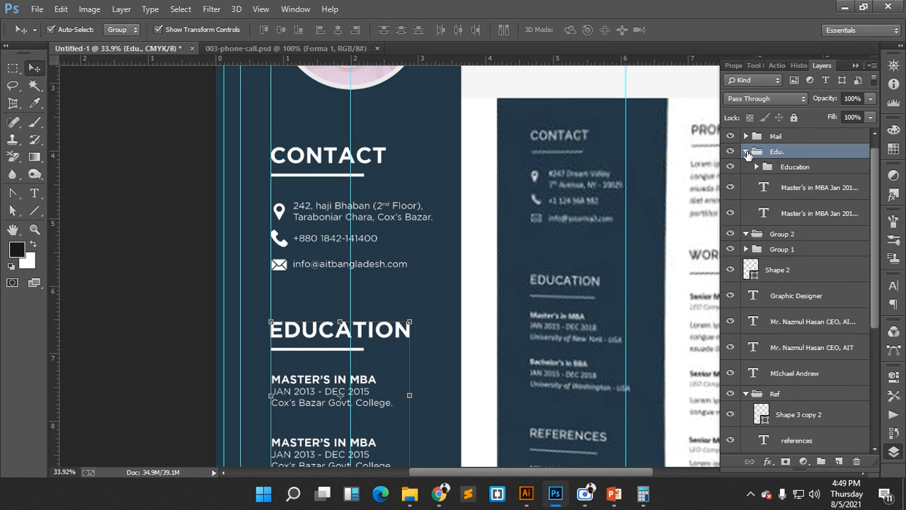
- Check that Group 2 is empty and delete it
left_click(746, 234)
left_click(747, 152)
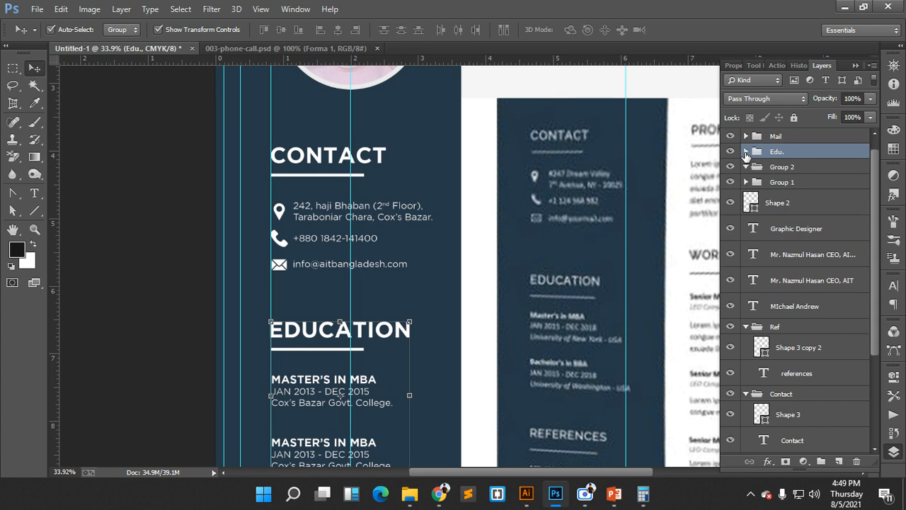
left_click(771, 168)
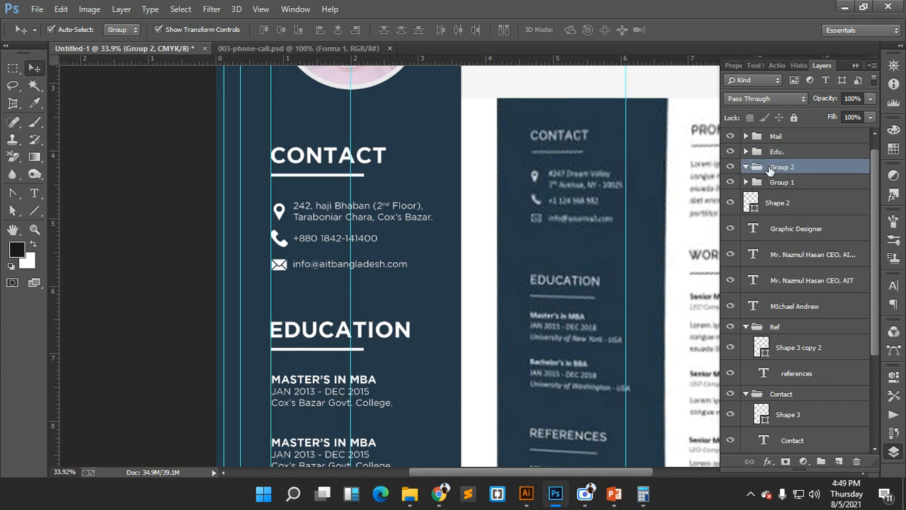
scroll(432, 319, "down", 5)
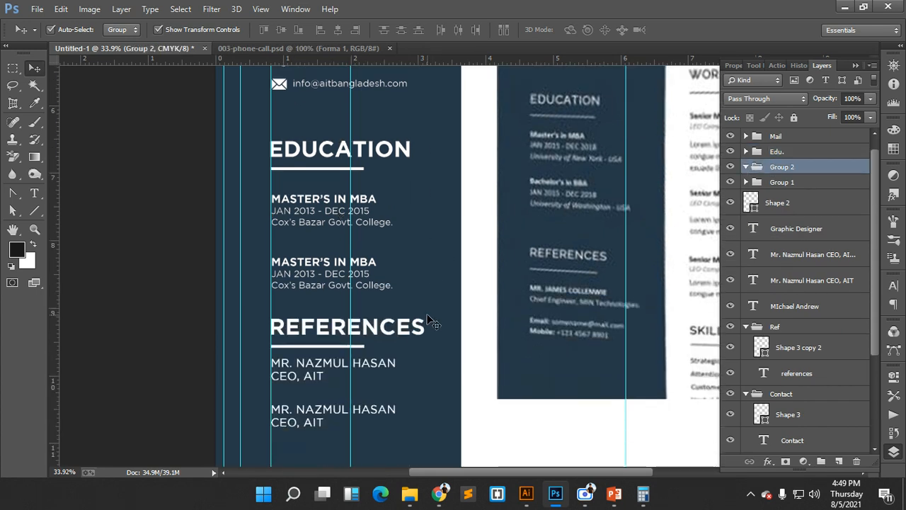
scroll(428, 318, "down", 1)
scroll(373, 221, "up", 3)
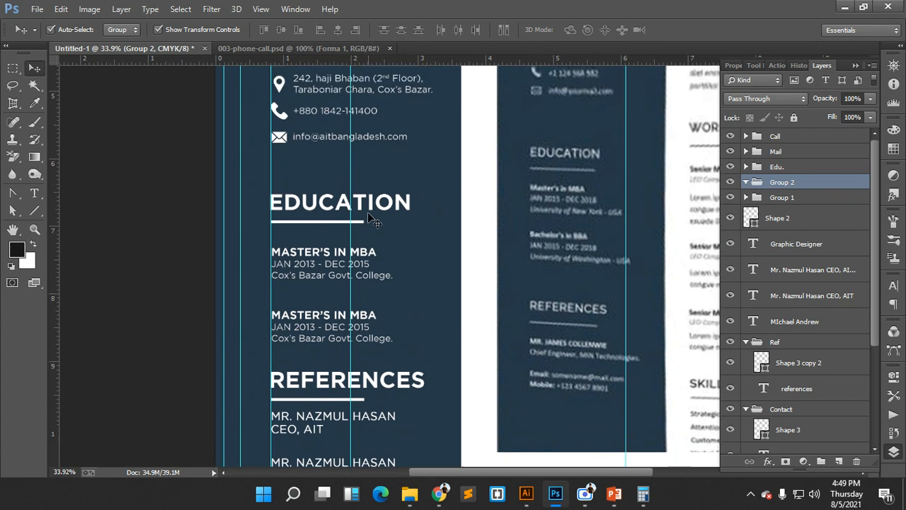
scroll(425, 243, "down", 4)
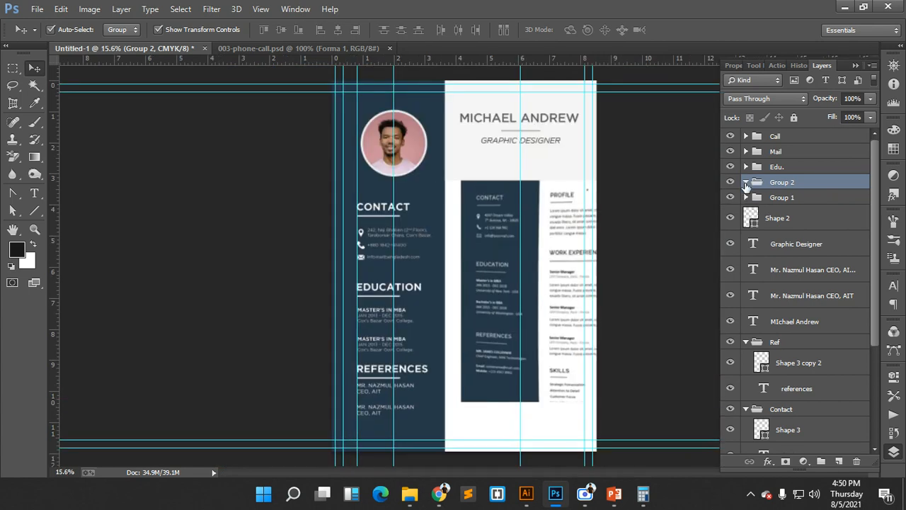
left_click(729, 183)
left_click(730, 184)
left_click(730, 183)
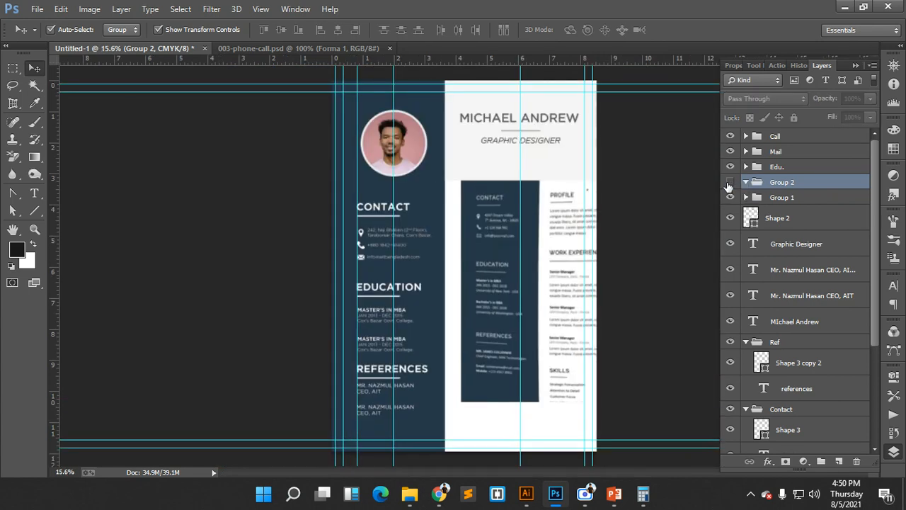
left_click(730, 184)
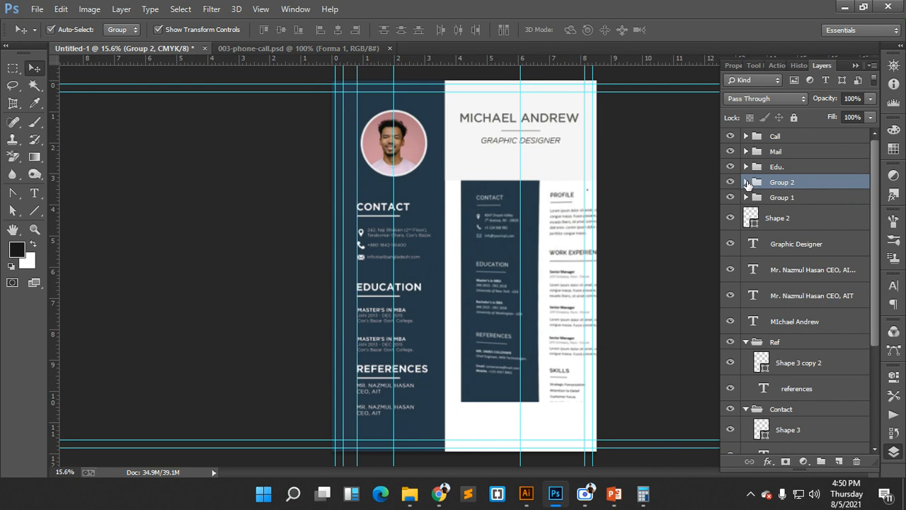
key("Delete")
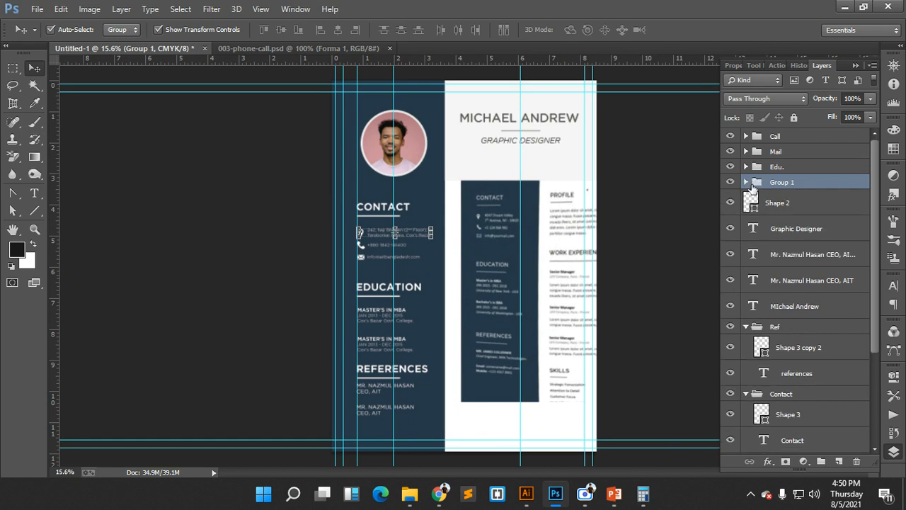
- Confirm Group 1 holds the contact address text and rename it Loca
left_click(746, 182)
left_click(745, 183)
left_click(731, 183)
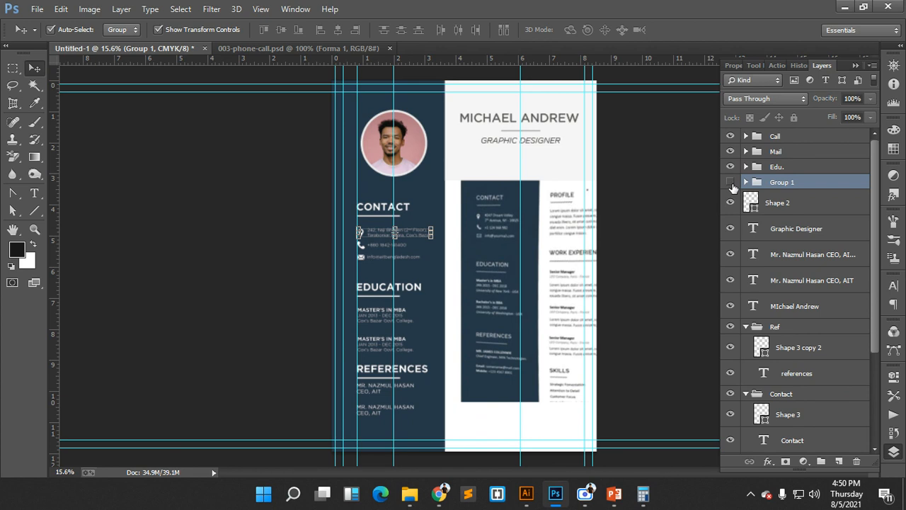
left_click(731, 183)
double_click(777, 182)
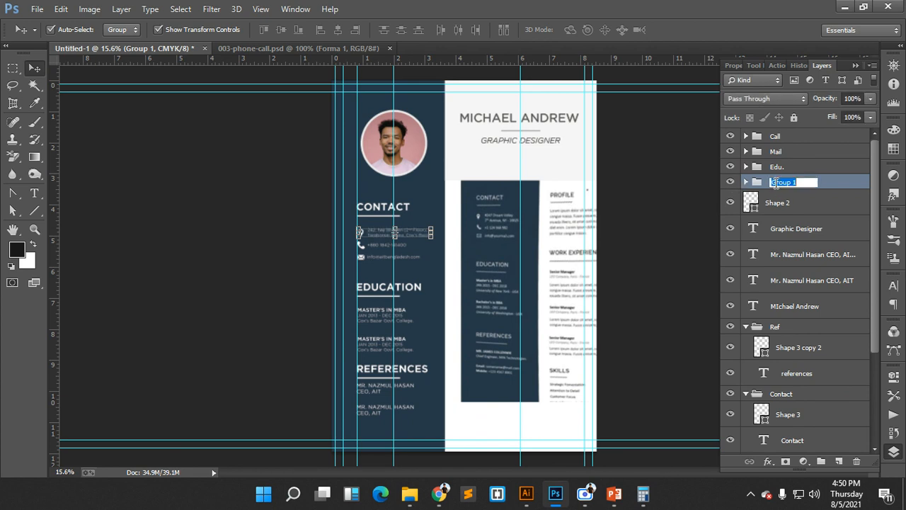
type("Loca")
key("Return")
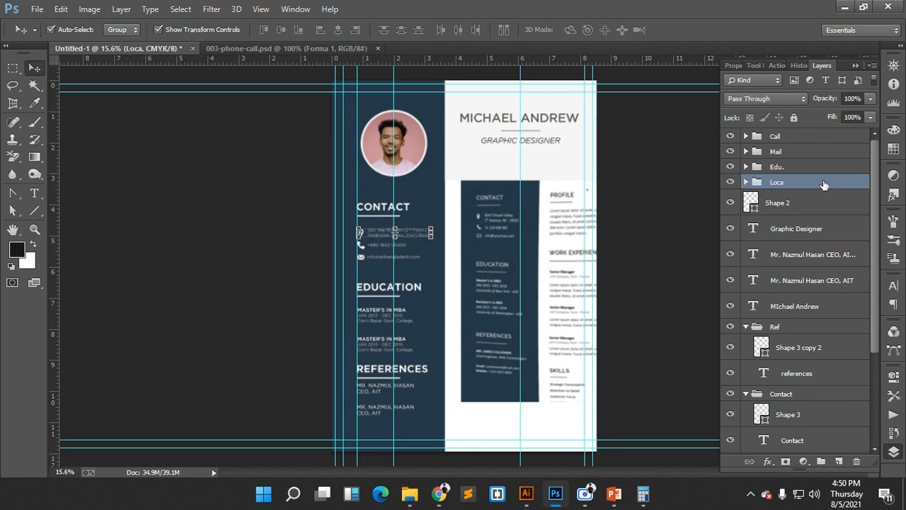
- Inspect the Loca group's contents, including its Location subgroup, then collapse it
left_click(775, 203)
left_click(780, 228)
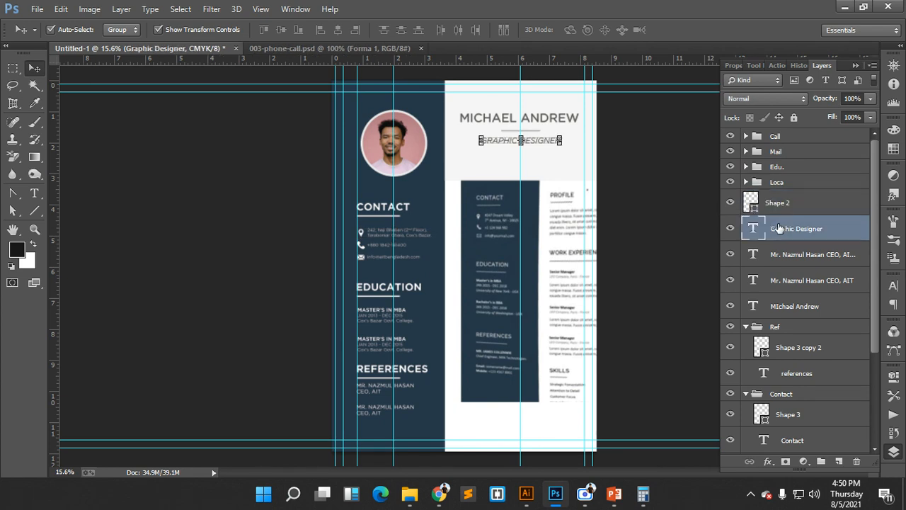
left_click(746, 183)
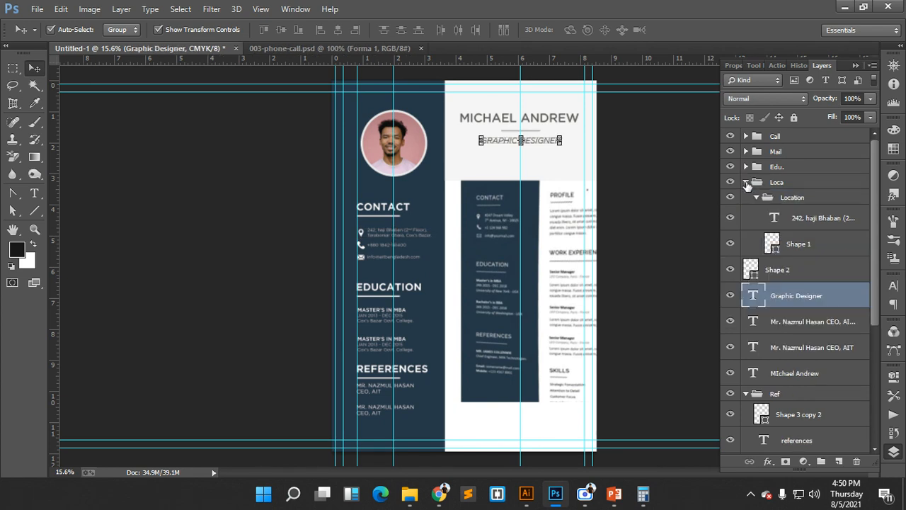
left_click(747, 182)
left_click(746, 183)
left_click(777, 201)
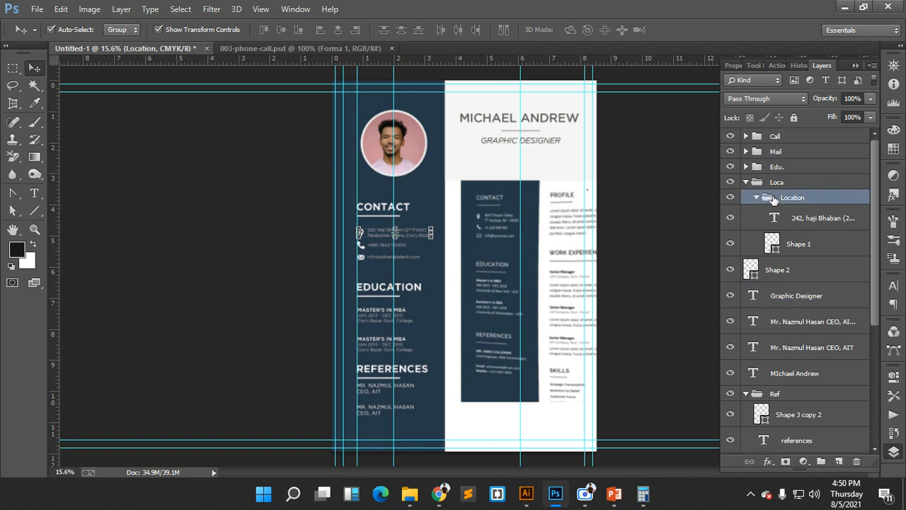
left_click(741, 183)
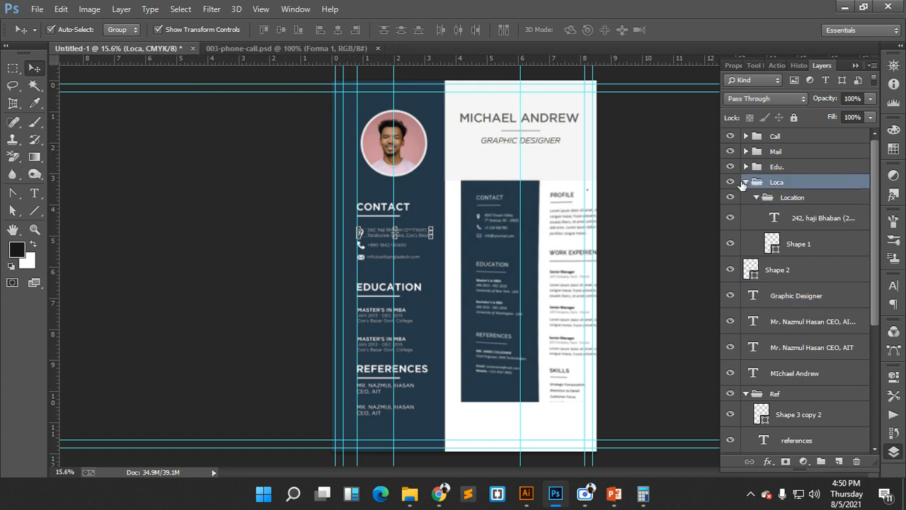
left_click(747, 183)
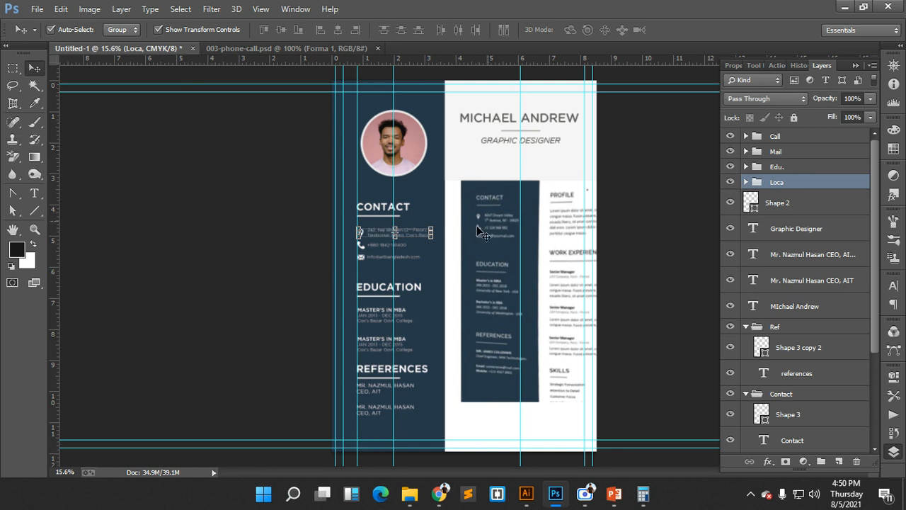
- Marquee-select the contact items and align them on their left edges
left_click(345, 211)
left_click_drag(344, 211, 405, 259)
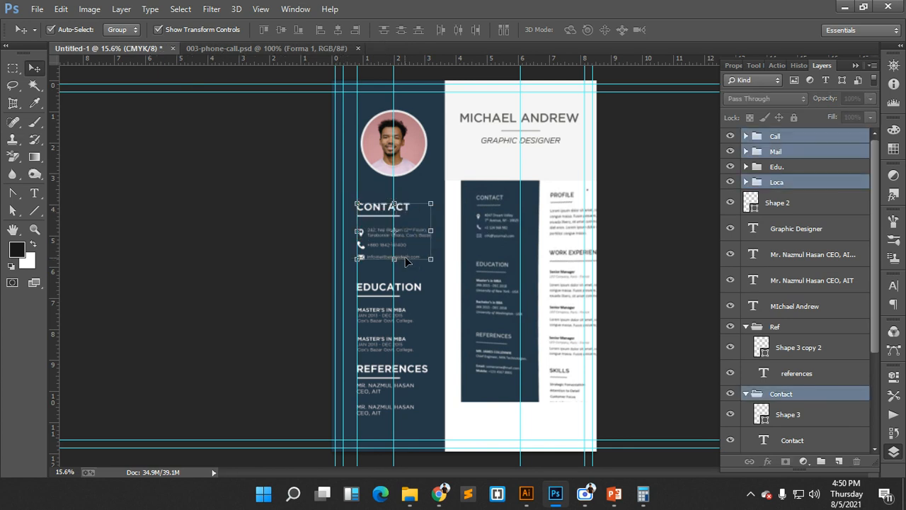
left_click(321, 30)
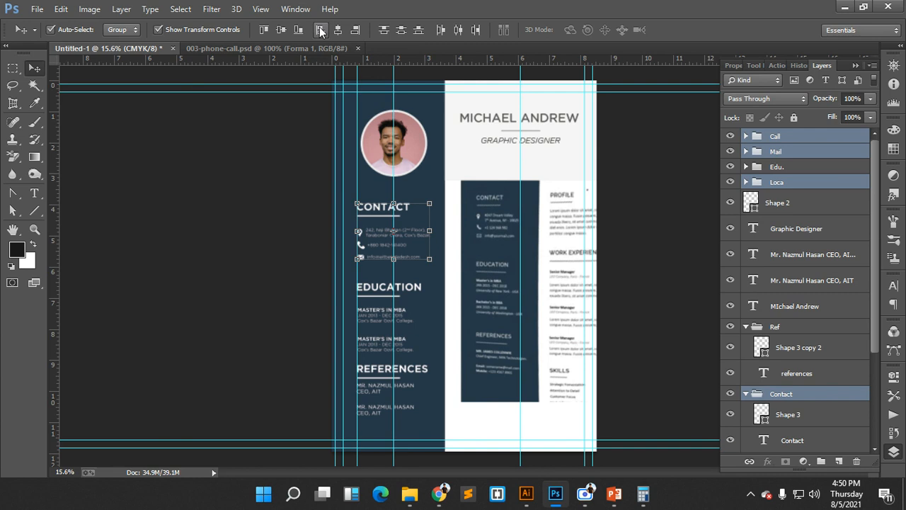
left_click_drag(398, 251, 472, 294)
scroll(328, 252, "left", 3)
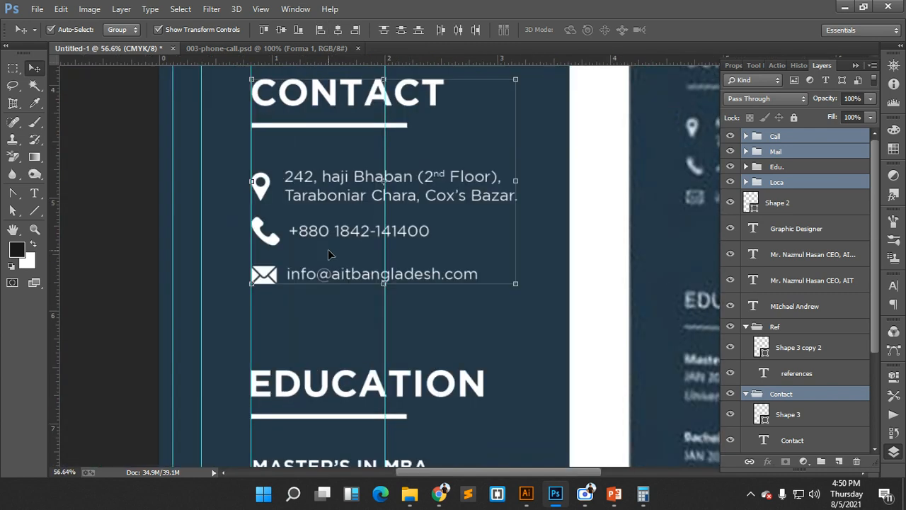
scroll(327, 251, "up", 3)
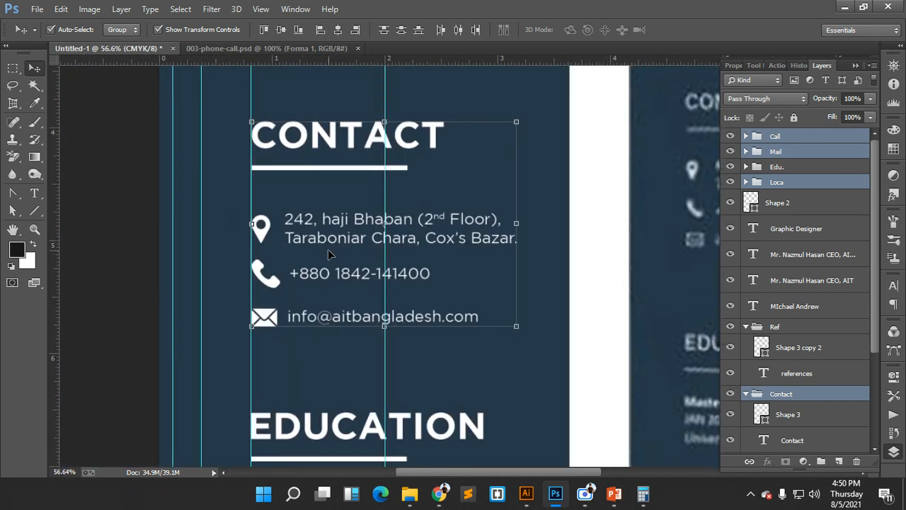
left_click(448, 136)
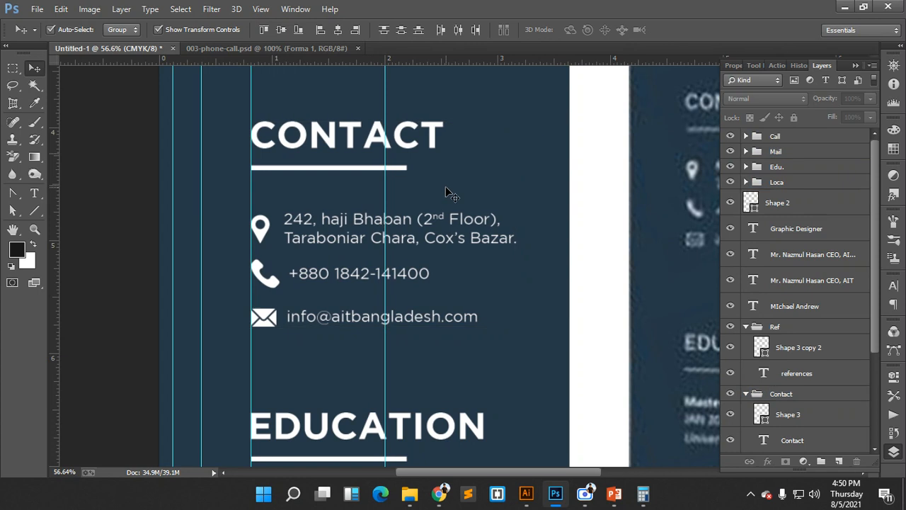
scroll(472, 304, "down", 3)
scroll(467, 303, "down", 2)
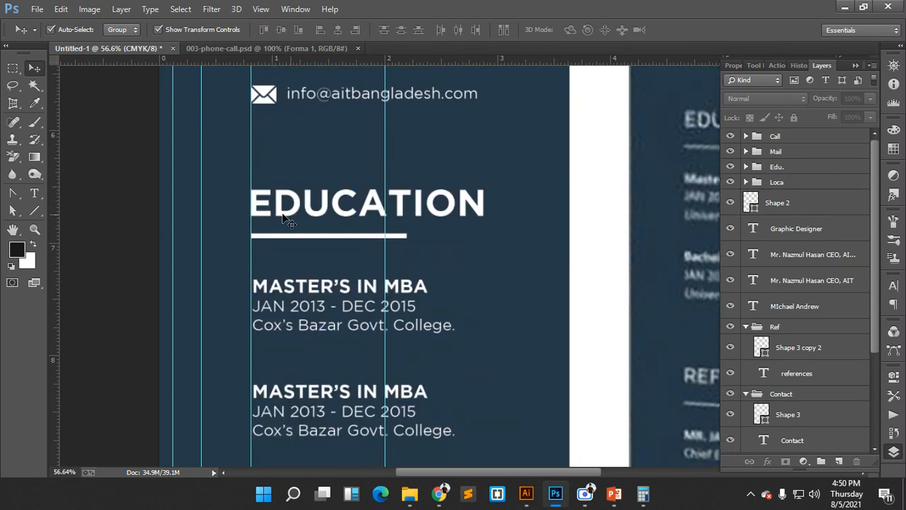
scroll(259, 225, "down", 1)
scroll(259, 226, "down", 1)
left_click_drag(238, 140, 449, 377)
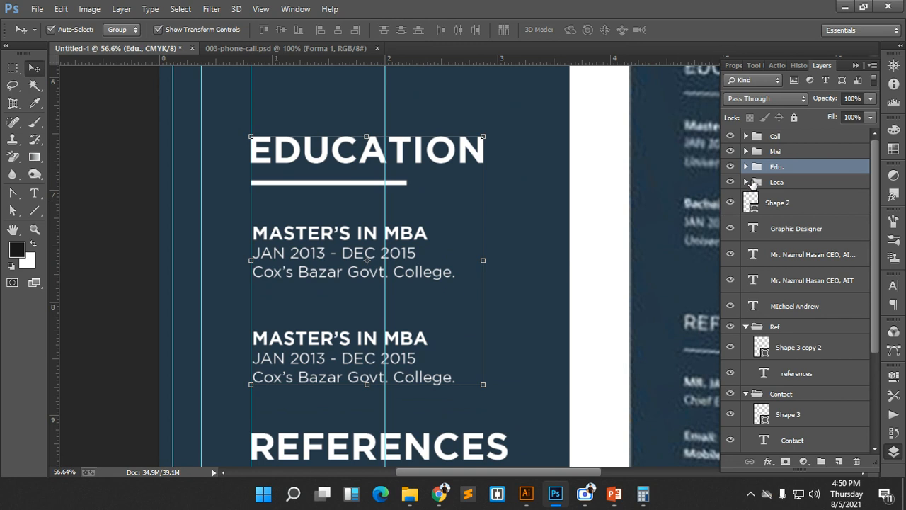
- Check the Edu. group's heading and two MBA entries, then move Loca above Edu
left_click(747, 167)
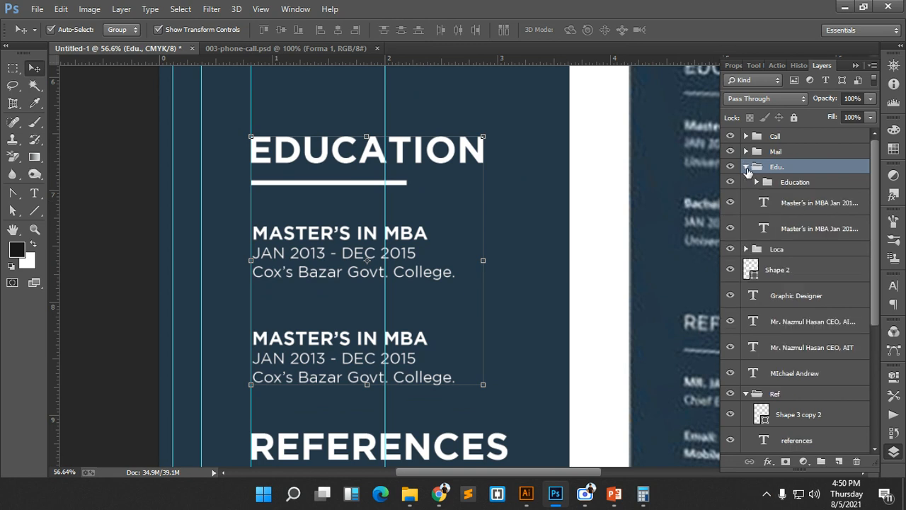
left_click(779, 183)
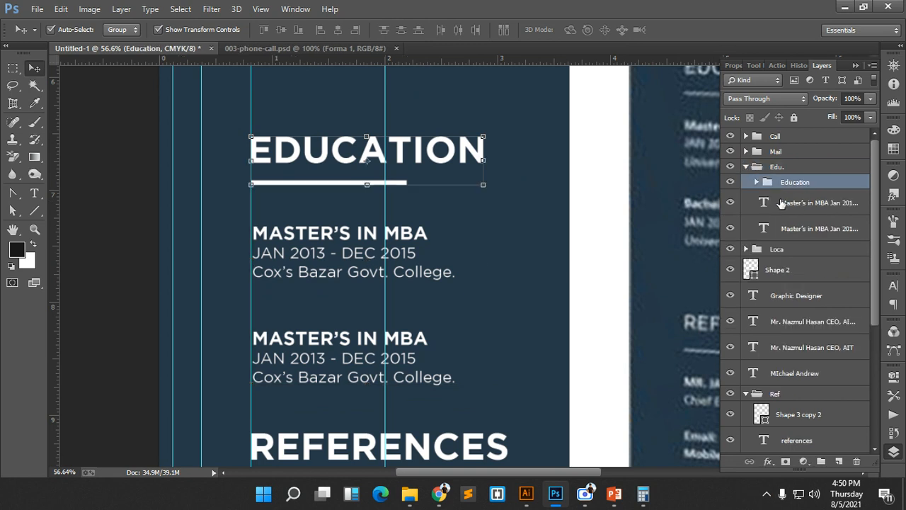
left_click(781, 205)
left_click(779, 225)
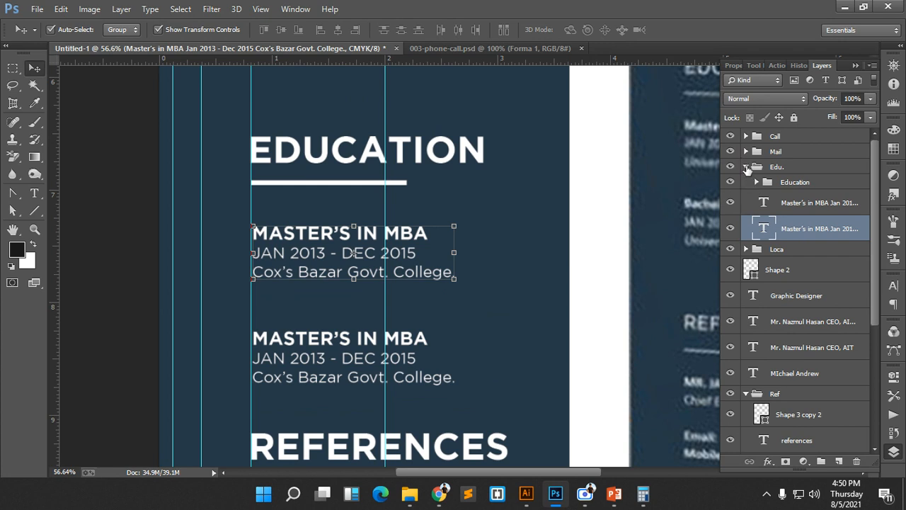
left_click(747, 170)
left_click(767, 184)
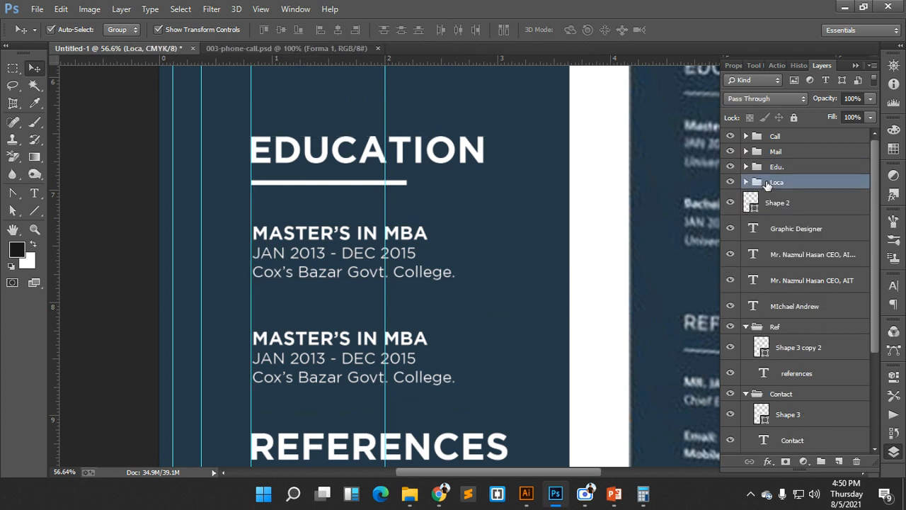
left_click_drag(769, 186, 765, 160)
left_click(764, 185)
left_click(755, 205)
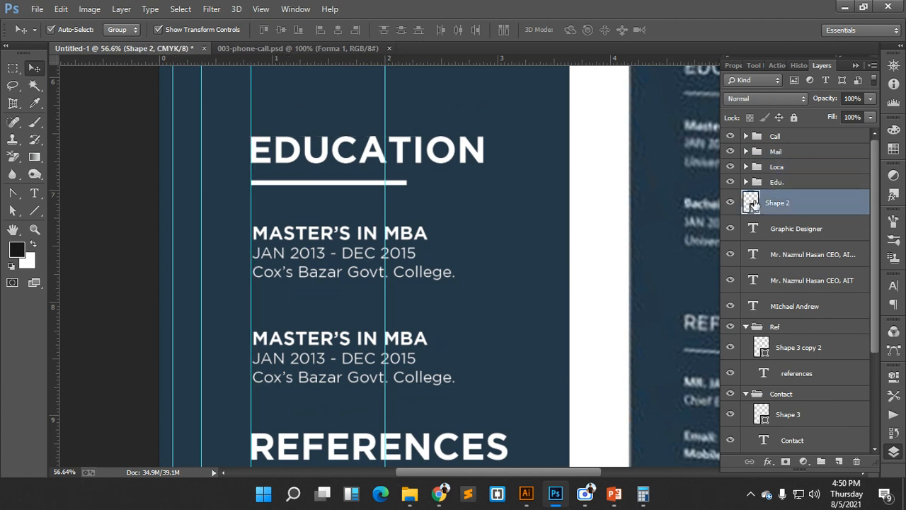
left_click_drag(533, 253, 485, 234)
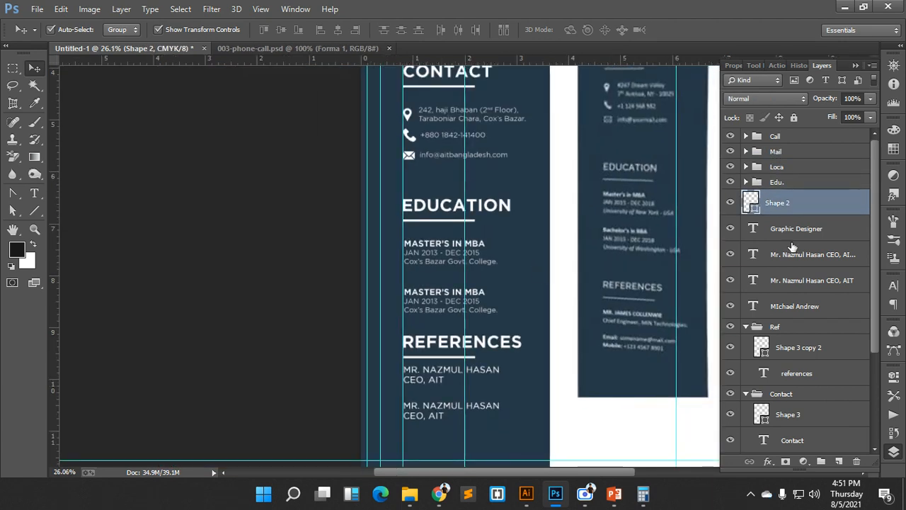
- Identify Shape 2 and move the name text layer directly below Graphic Designer
left_click(729, 204)
left_click_drag(630, 231, 595, 218)
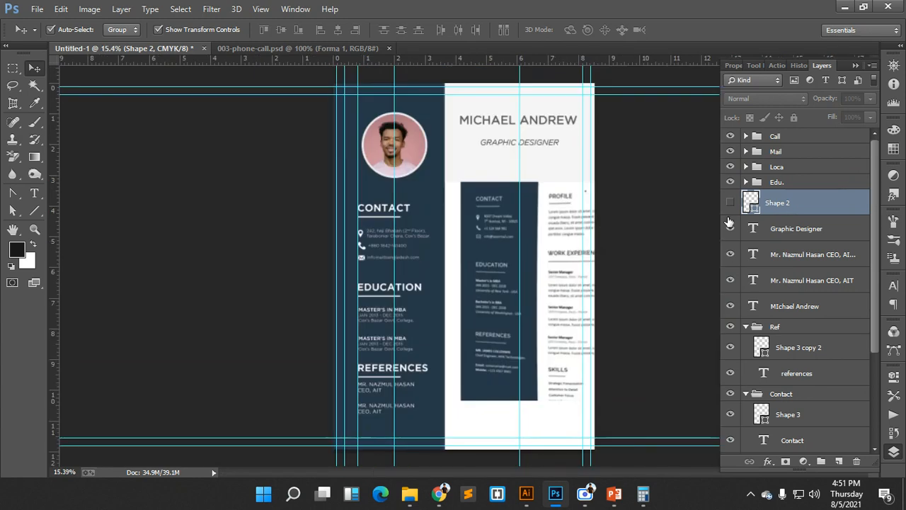
left_click(731, 204)
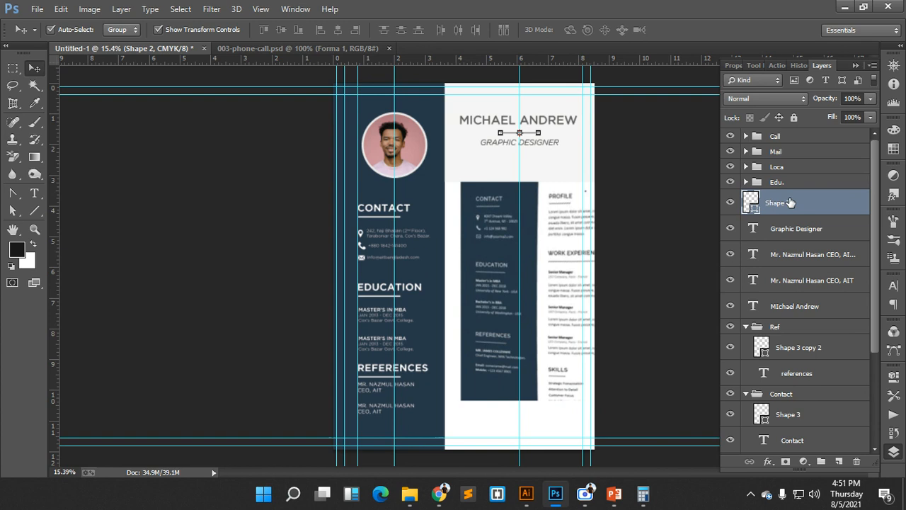
left_click(812, 227)
left_click(814, 257)
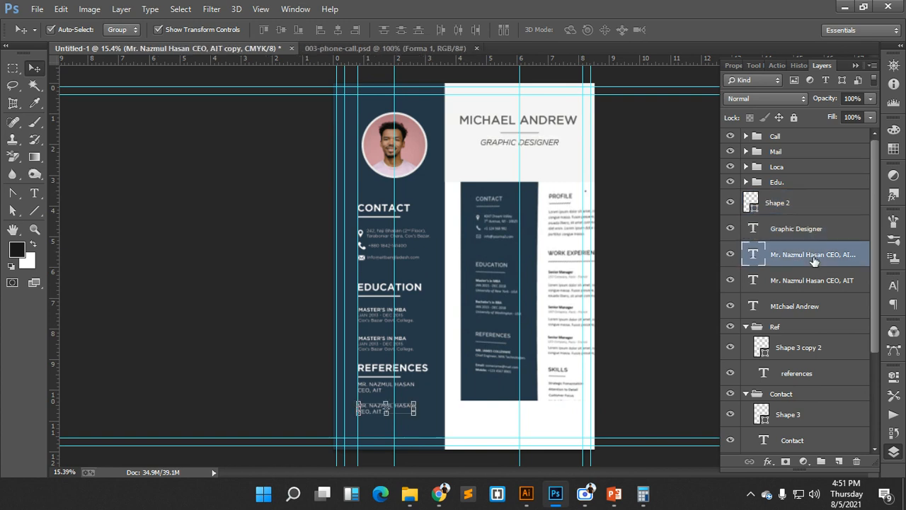
left_click(790, 222)
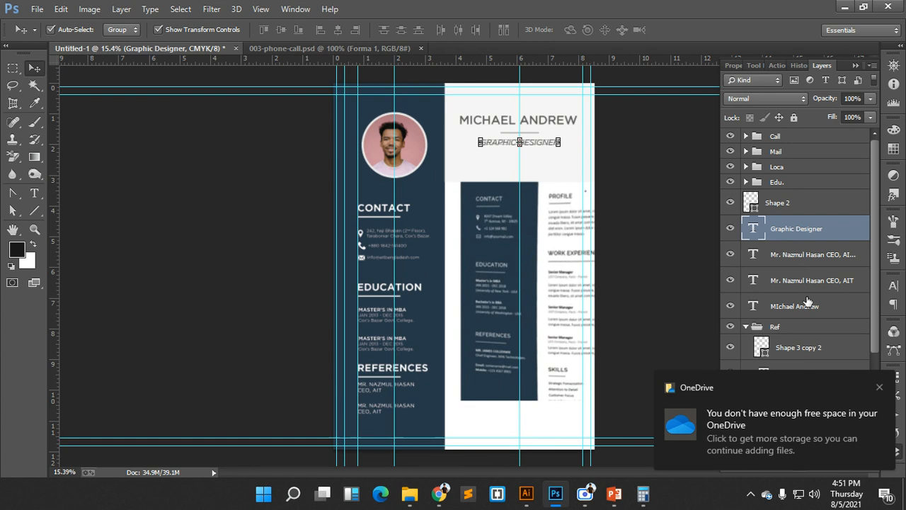
left_click(808, 303)
left_click_drag(807, 306, 803, 237)
- Group the name, Graphic Designer title and Shape 2 divider into a group named Name
left_click(796, 230, "shift")
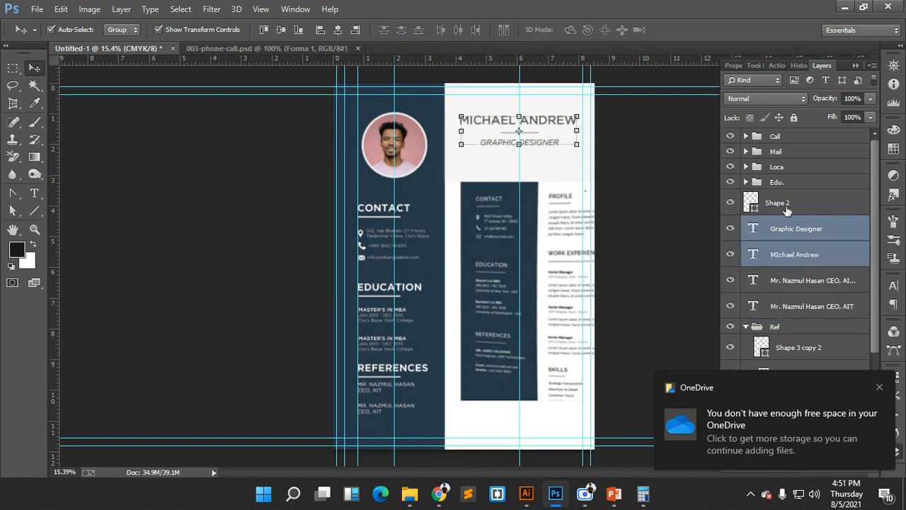
left_click(786, 207, "shift")
key("ctrl+g")
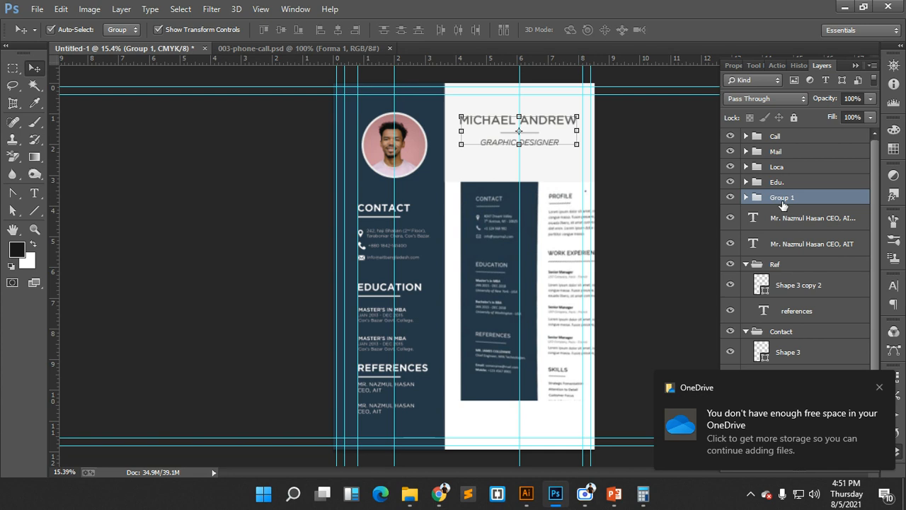
double_click(783, 198)
type("Name")
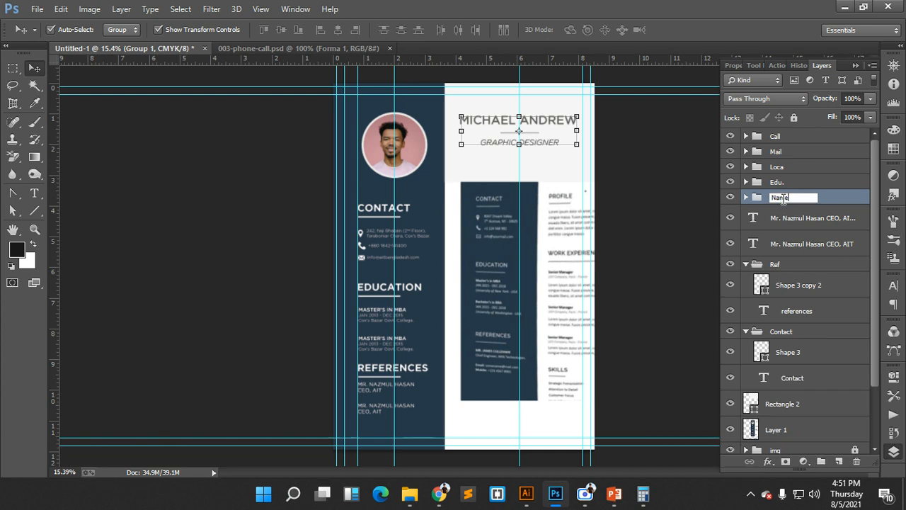
left_click(843, 198)
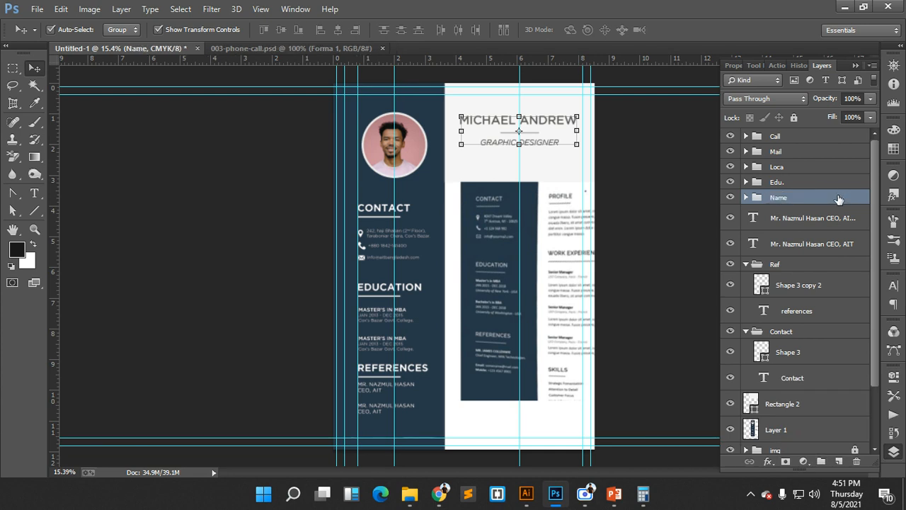
- Move the light header background rectangle beside the Name group and group them as Name
left_click(784, 292)
scroll(784, 294, "down", 1)
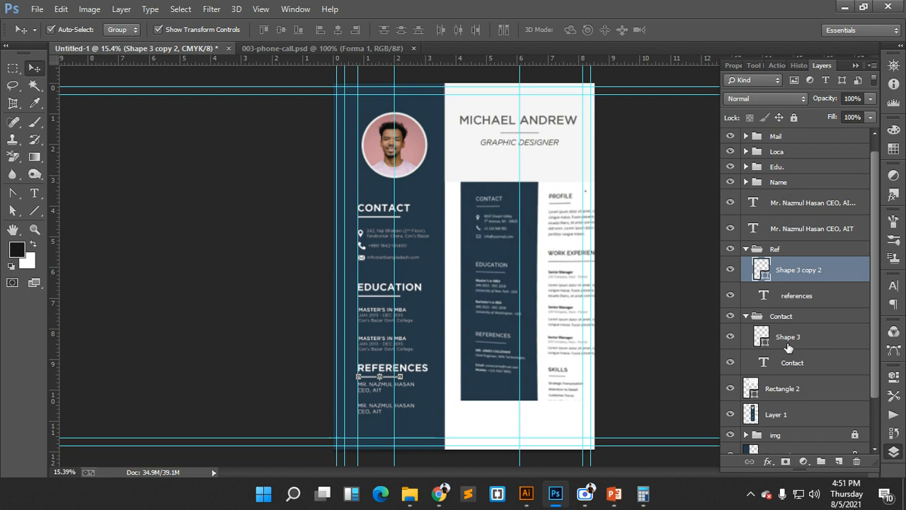
scroll(789, 347, "down", 2)
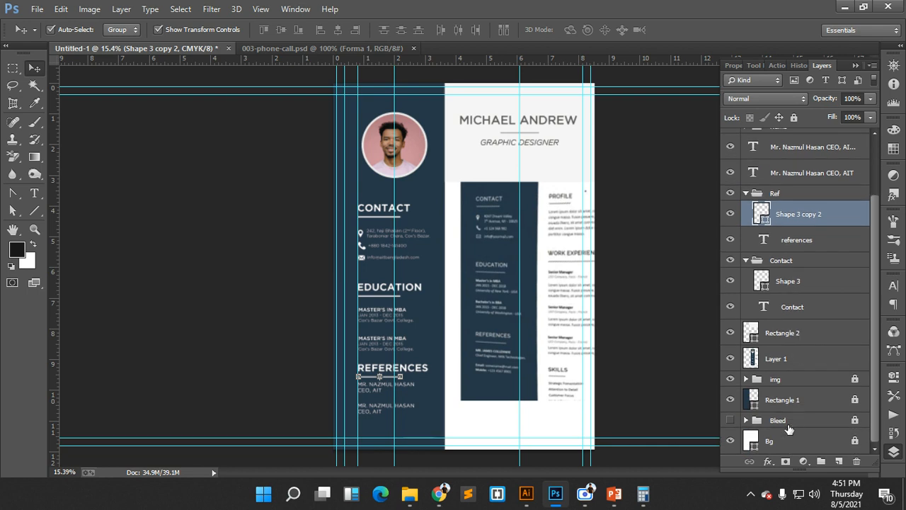
left_click(801, 283)
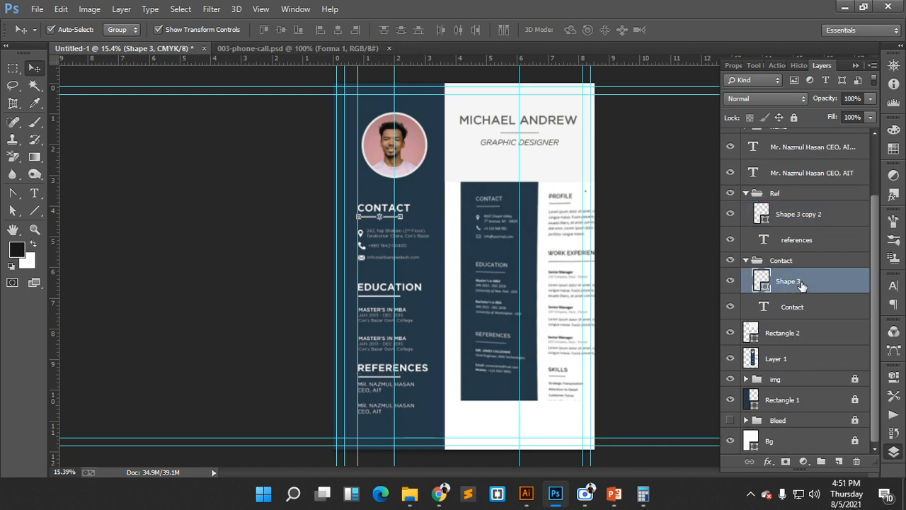
left_click(801, 333)
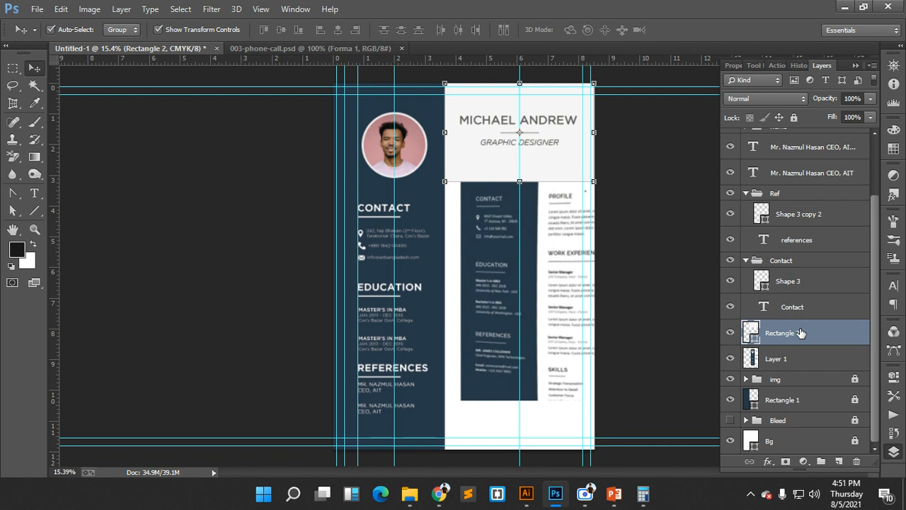
left_click_drag(801, 332, 813, 163)
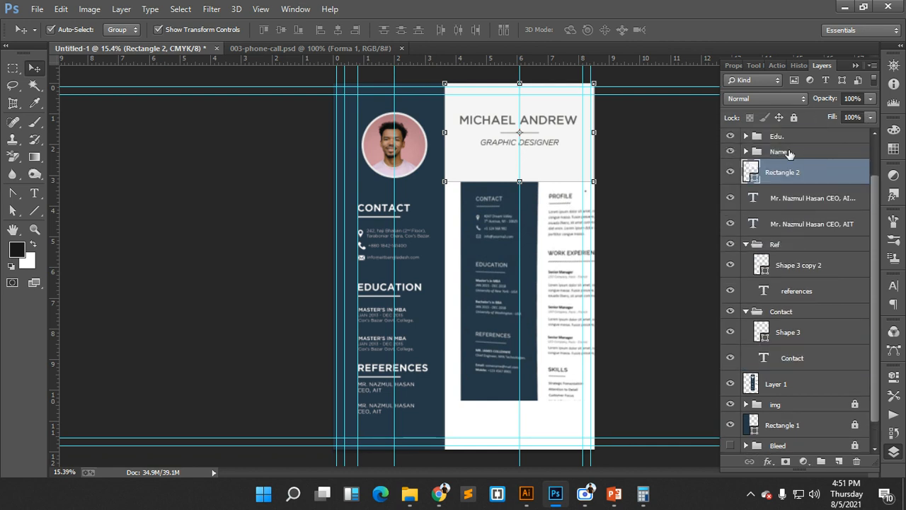
left_click(790, 153, "shift")
key("ctrl+g")
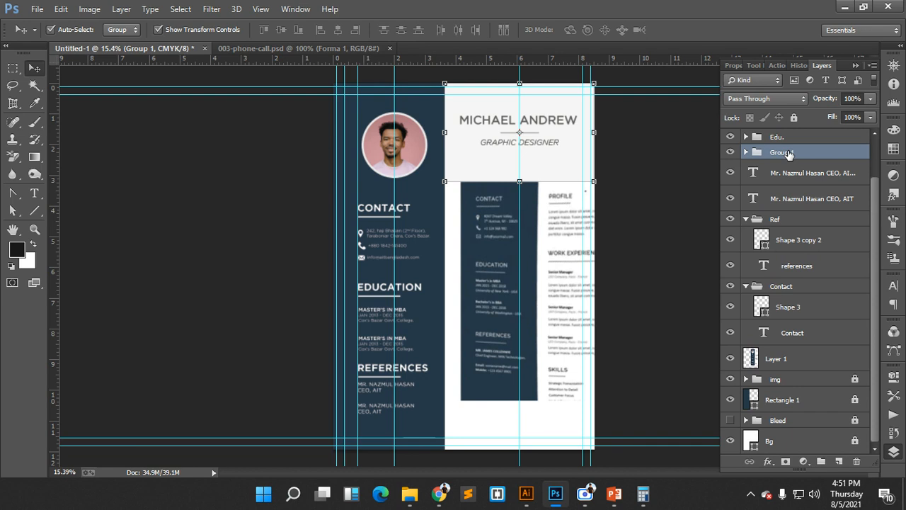
double_click(789, 154)
type("Name")
left_click(825, 170)
- Move the Ref group holding REFERENCES above both referee entries and check its contents
left_click(623, 318)
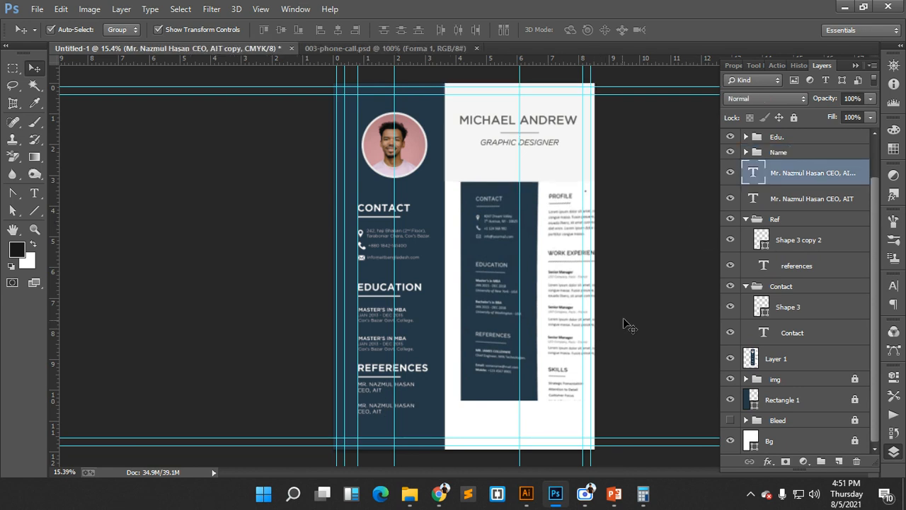
left_click(781, 205)
left_click(782, 174)
left_click(373, 369)
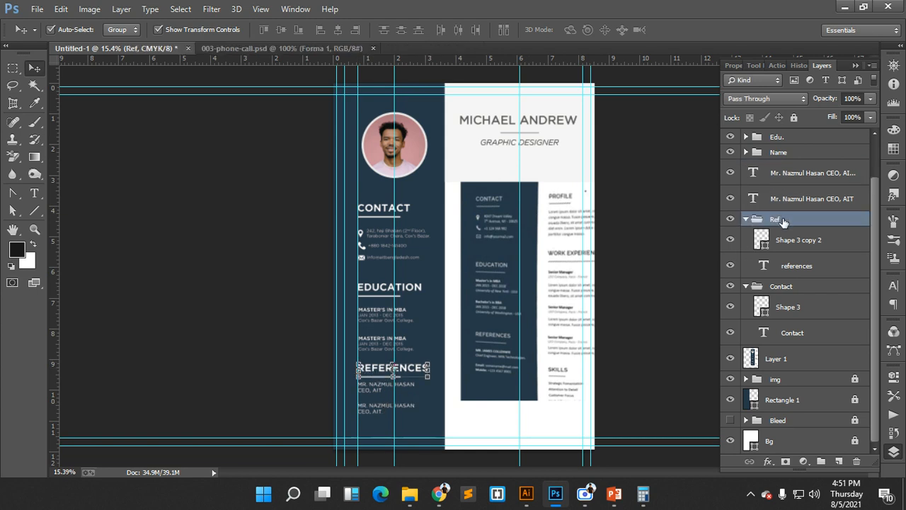
left_click_drag(783, 221, 778, 174)
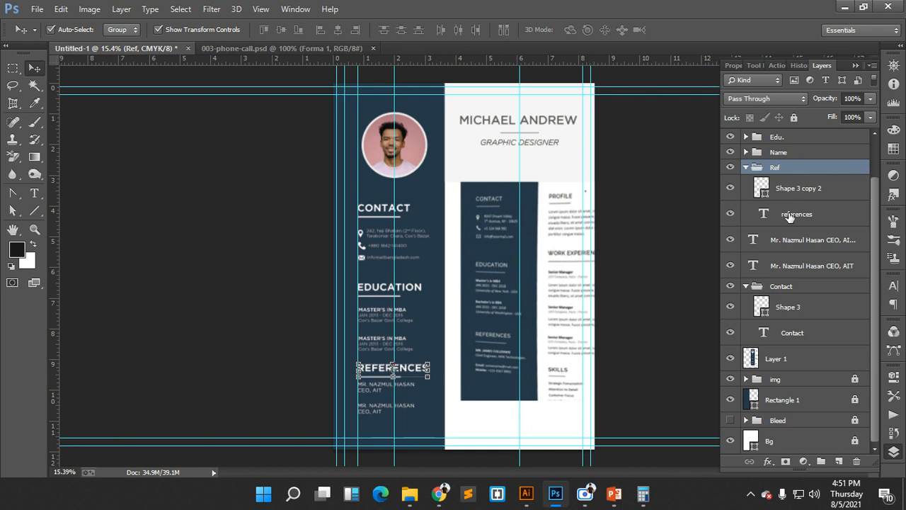
left_click(788, 198)
left_click(737, 167)
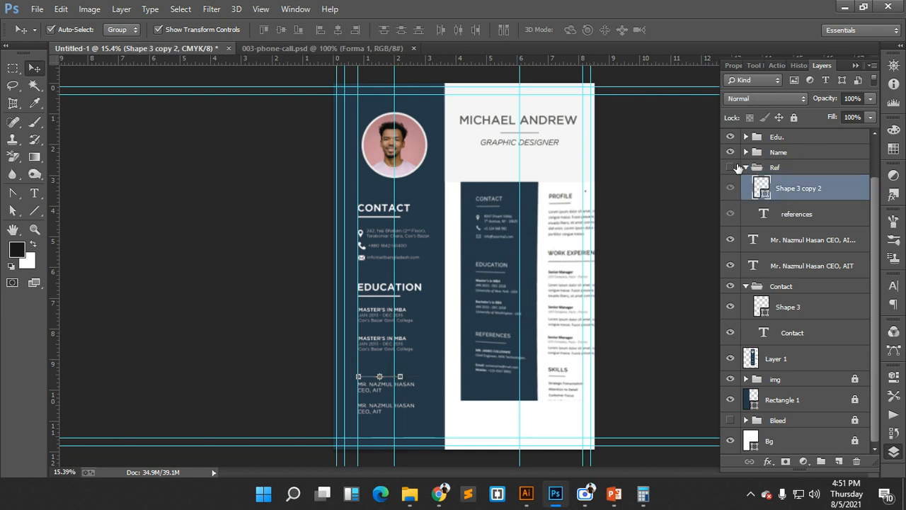
left_click(731, 167)
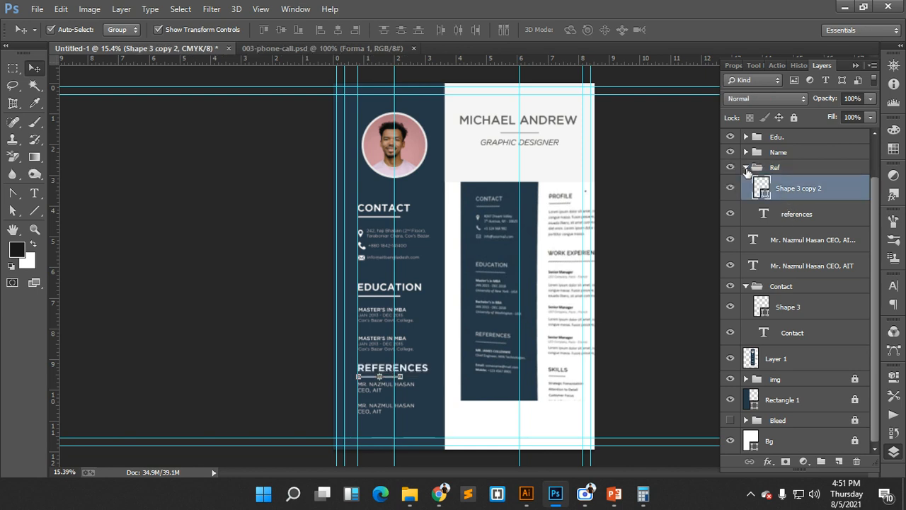
left_click(744, 167)
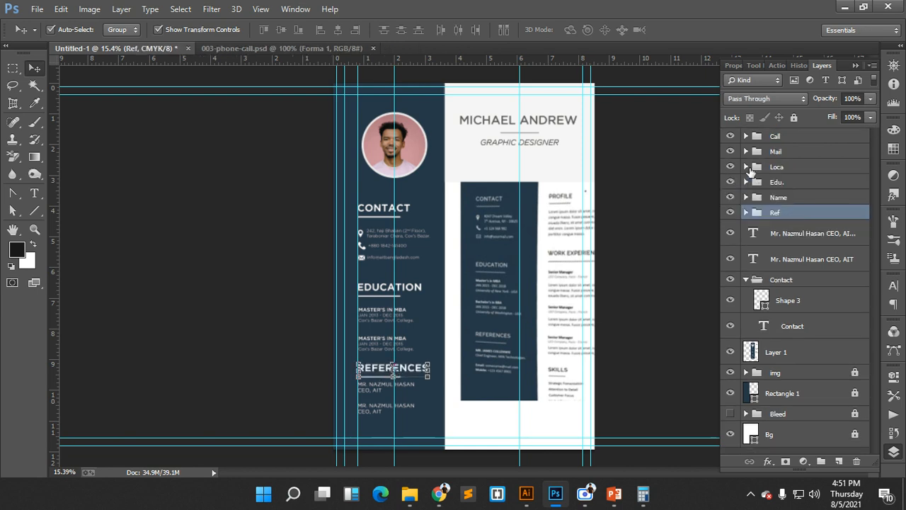
- Group Ref with both referee entries into a group named Ref., then select the sidebar sections
left_click(782, 253, "ctrl")
left_click(783, 236, "ctrl")
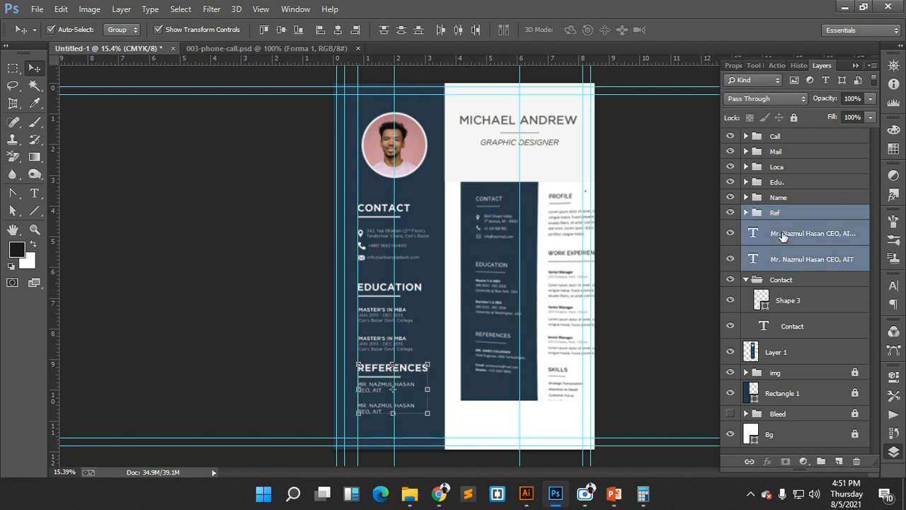
key("ctrl+g")
double_click(783, 213)
type("Re")
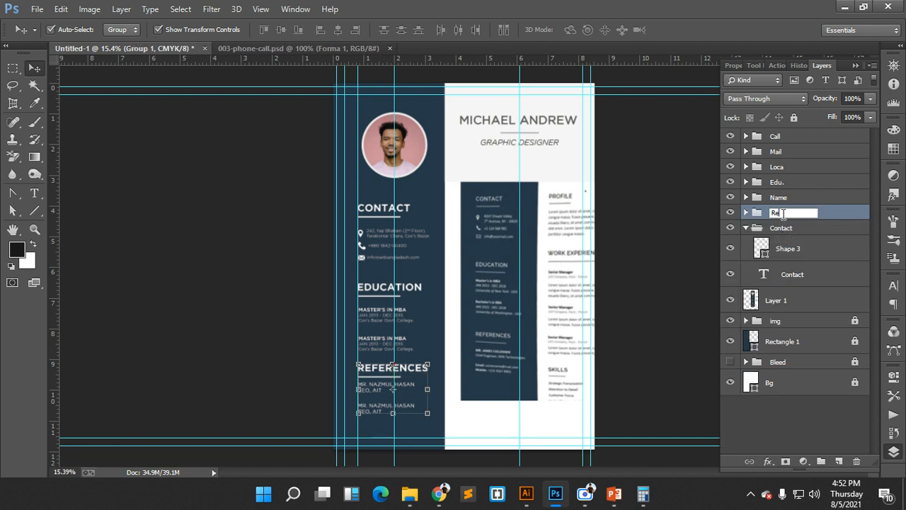
type("f.")
key("Return")
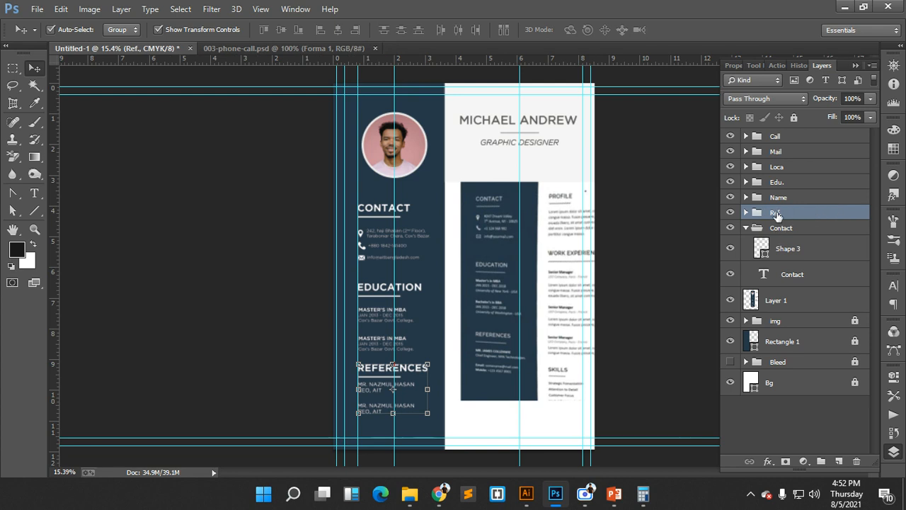
left_click(349, 204)
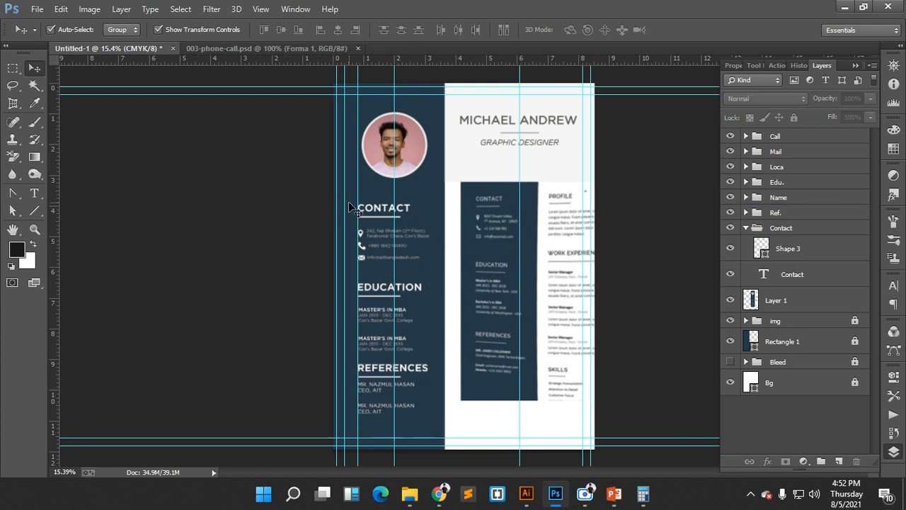
left_click_drag(349, 204, 429, 382)
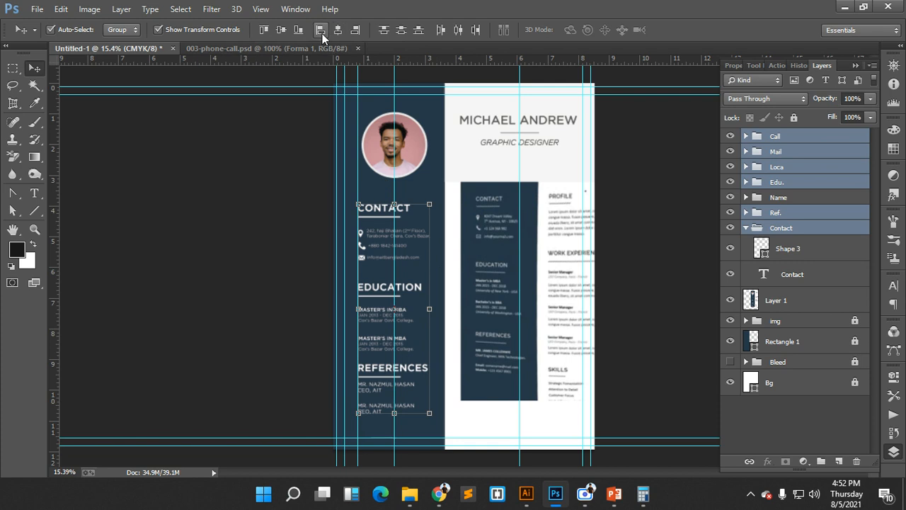
- Try distributing the sidebar sections and a Free Transform, undoing and cancelling both
left_click(402, 32)
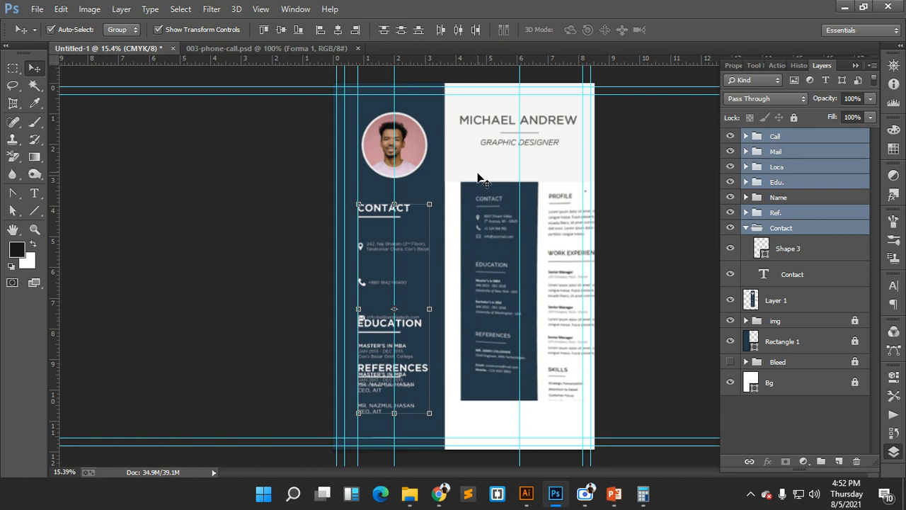
key("ctrl+z")
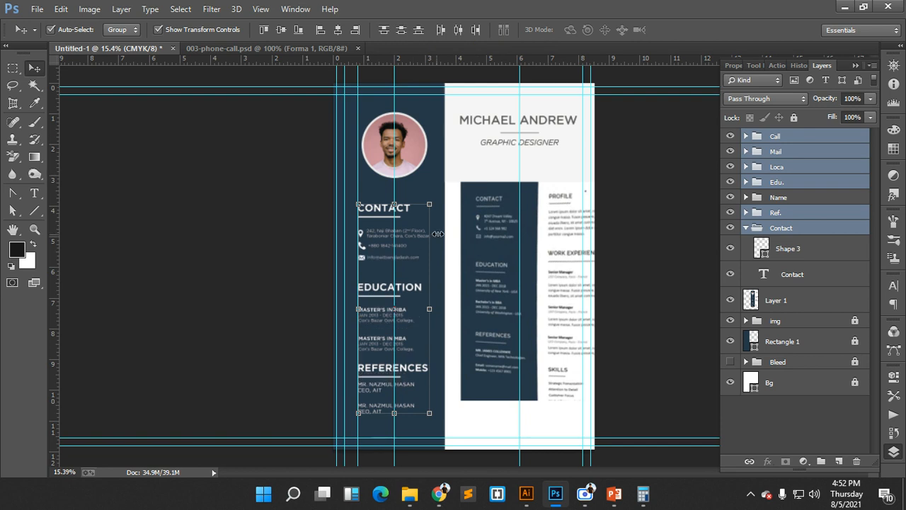
key("ctrl+t")
left_click(577, 29)
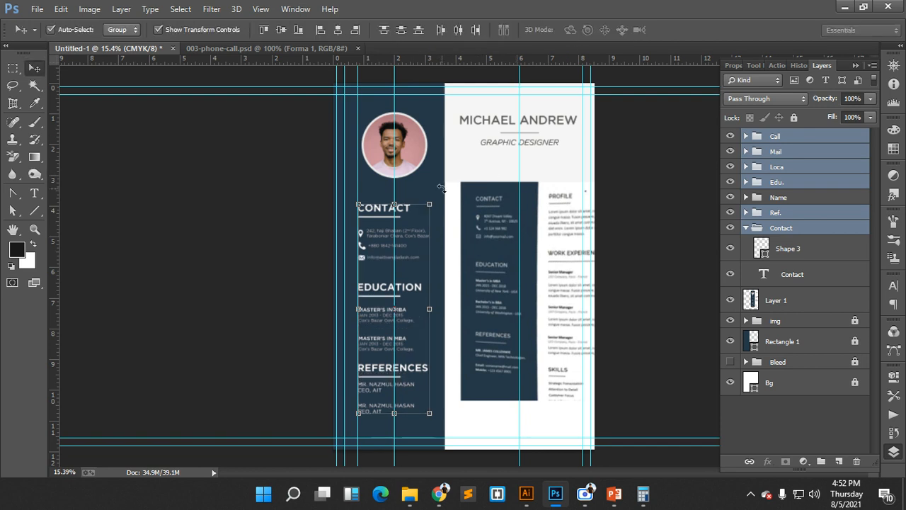
key("ctrl+t")
left_click(578, 30)
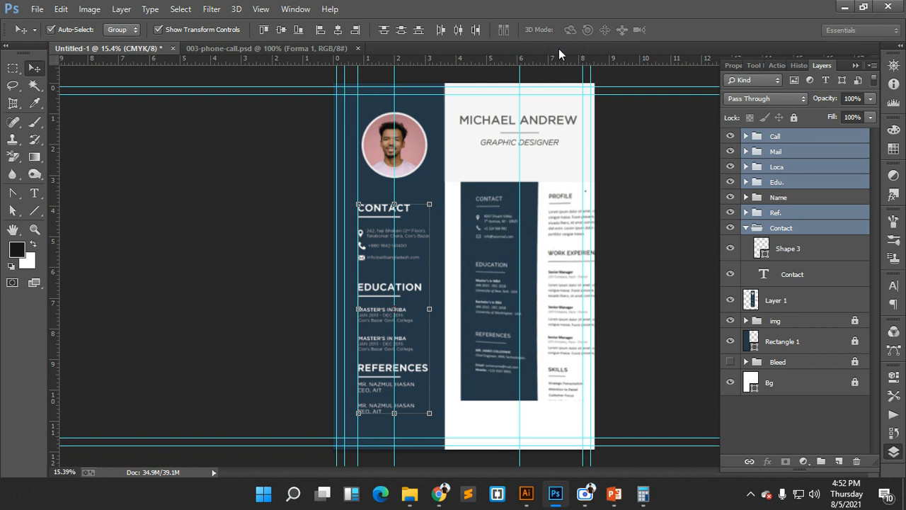
- Group the CONTACT heading with its phone, e-mail and address entries as Contact, at the stack's top
left_click(424, 186)
left_click(404, 211)
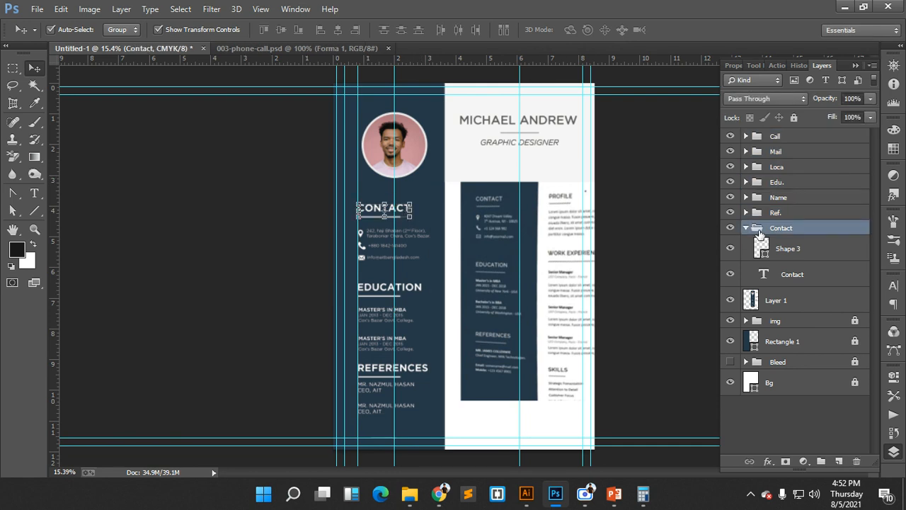
left_click(746, 227)
left_click(730, 228)
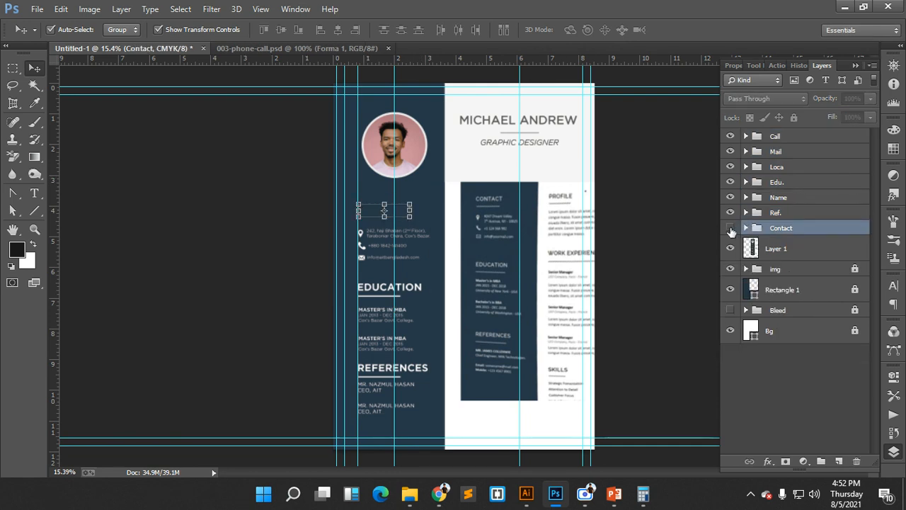
left_click(730, 228)
left_click_drag(781, 228, 776, 134)
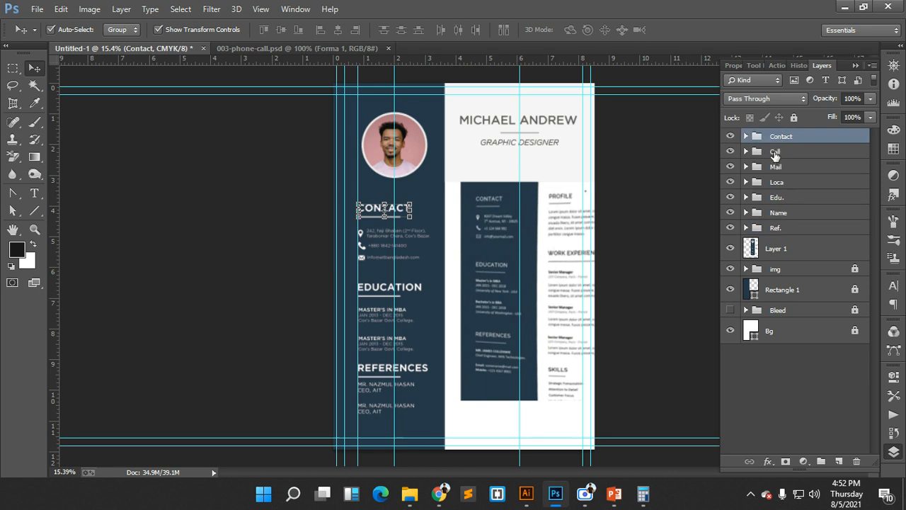
left_click(775, 152, "shift")
left_click(776, 167, "shift")
left_click(777, 183, "shift")
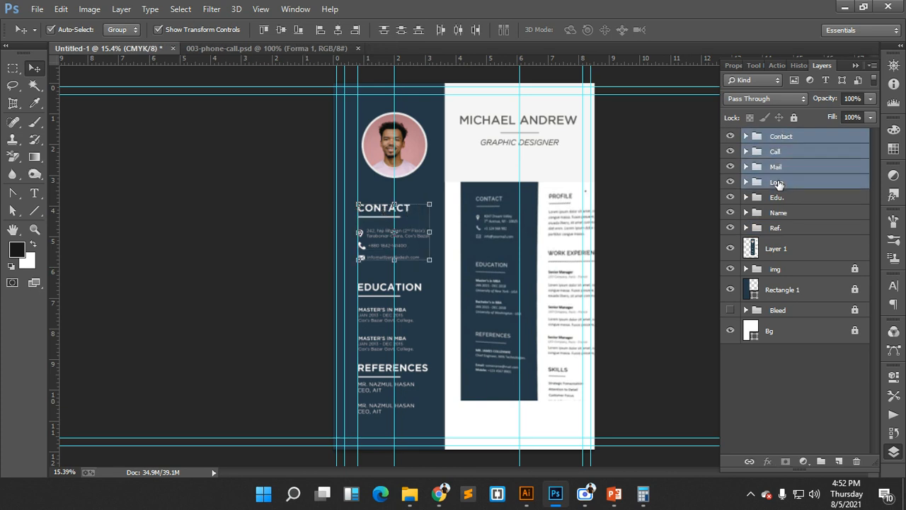
key("ctrl+g")
double_click(782, 136)
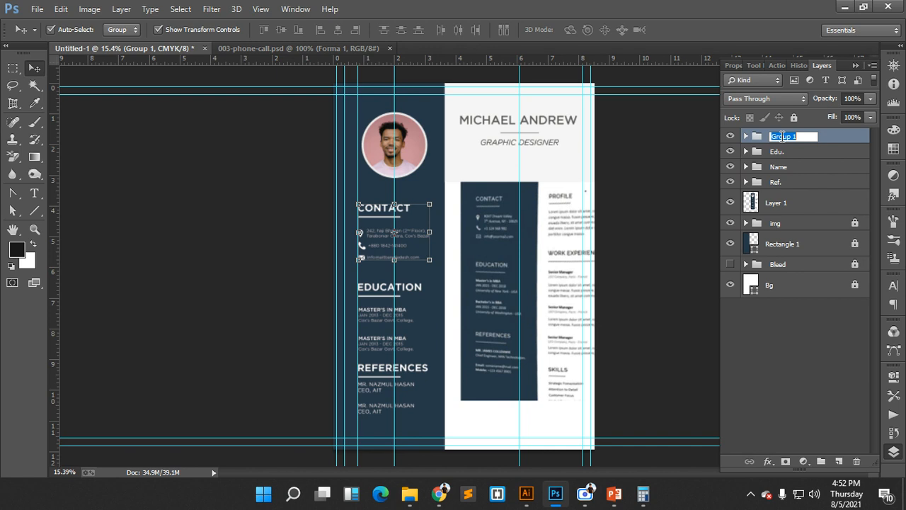
type("Contact")
key("Return")
- Space the Contact, Edu. and Ref. sections evenly down the sidebar, then bring the browser forward
left_click_drag(334, 191, 405, 414)
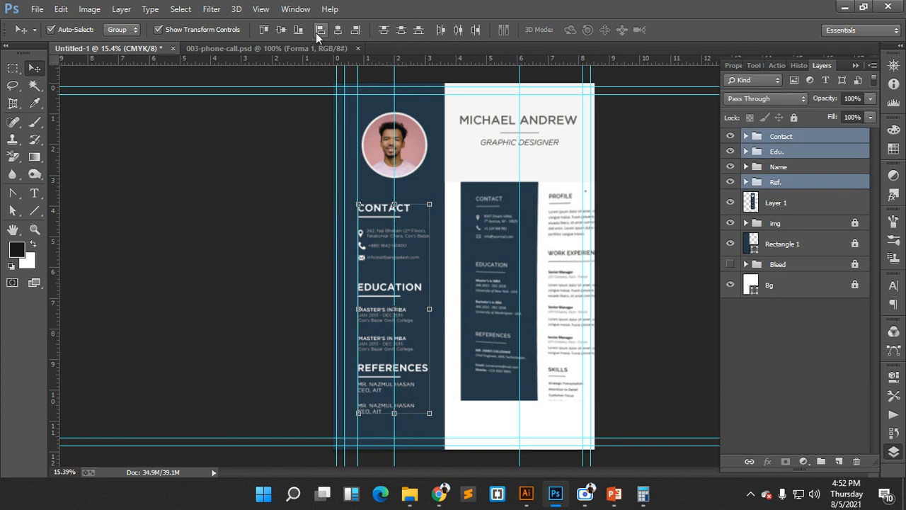
left_click(401, 31)
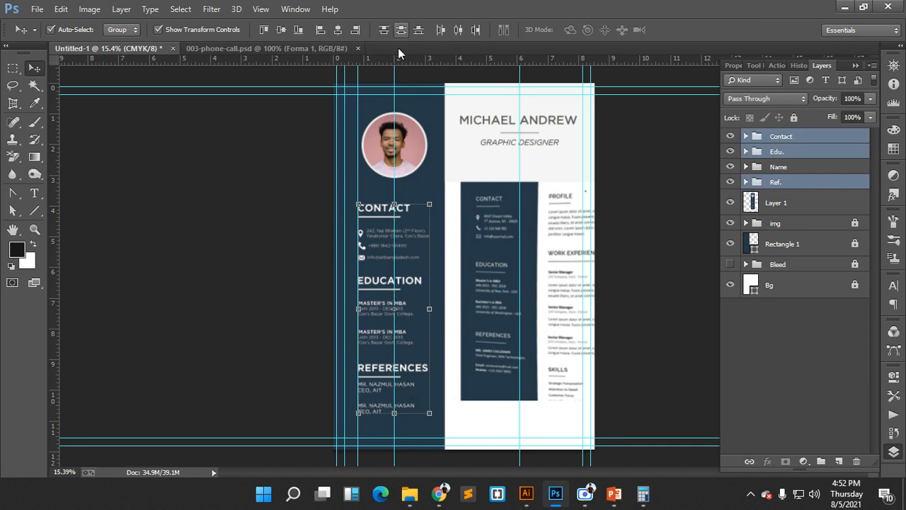
left_click(458, 257)
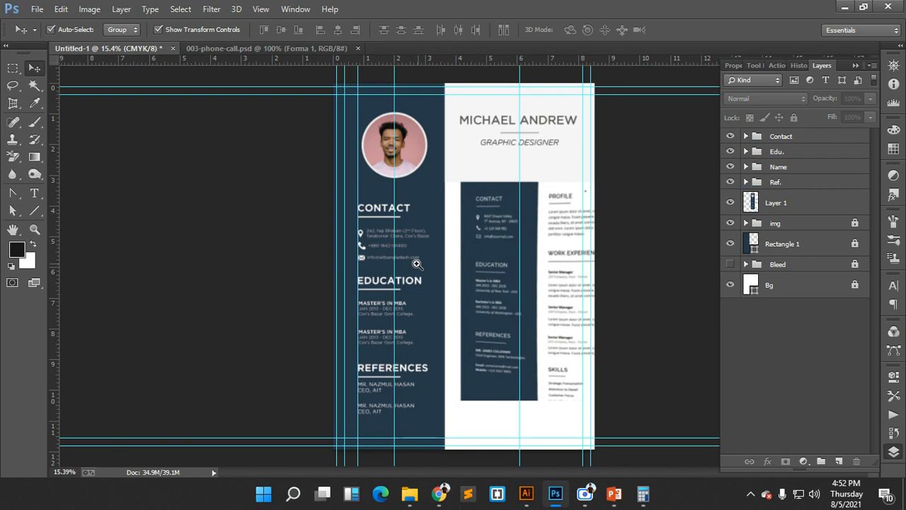
left_click_drag(416, 261, 466, 310)
scroll(241, 265, "down", 10)
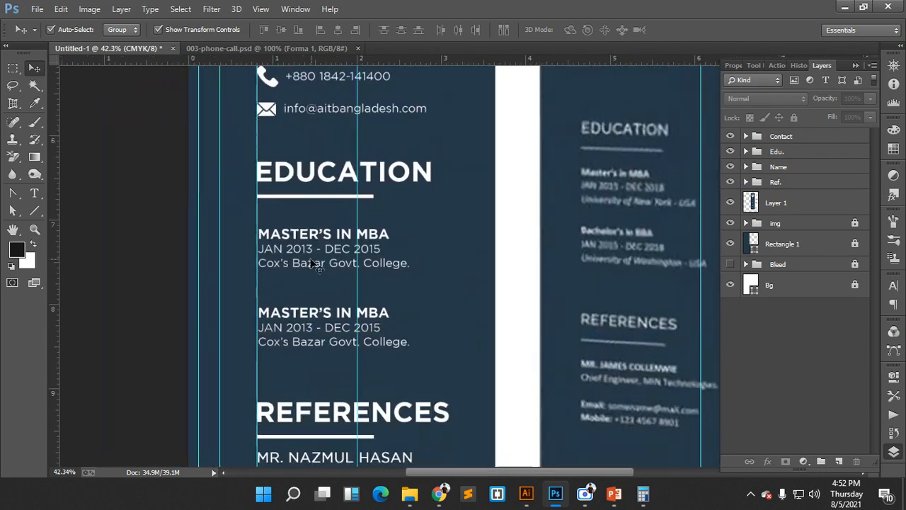
scroll(305, 266, "down", 5)
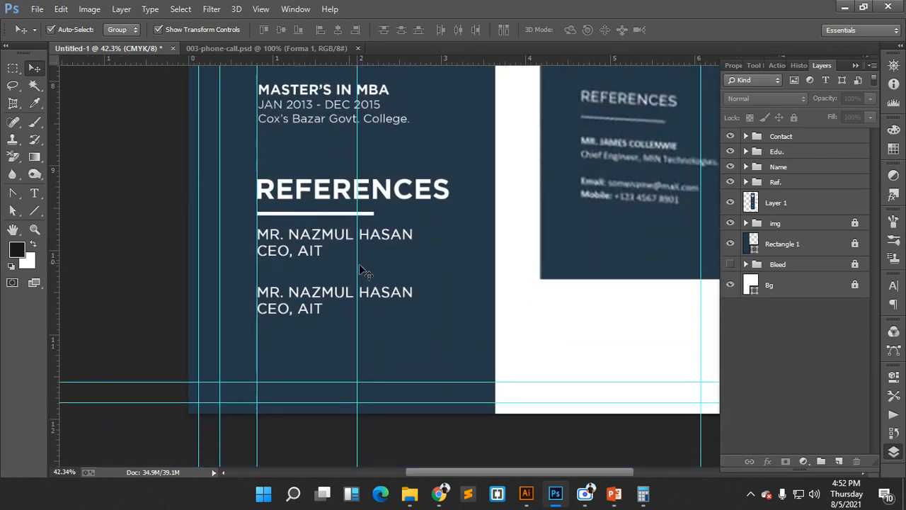
scroll(358, 245, "down", 4)
scroll(357, 245, "up", 5)
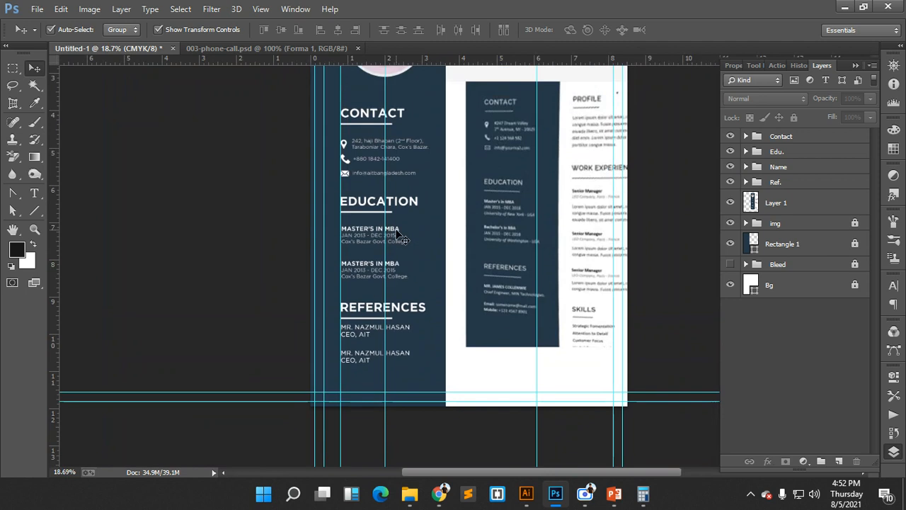
scroll(431, 269, "down", 1)
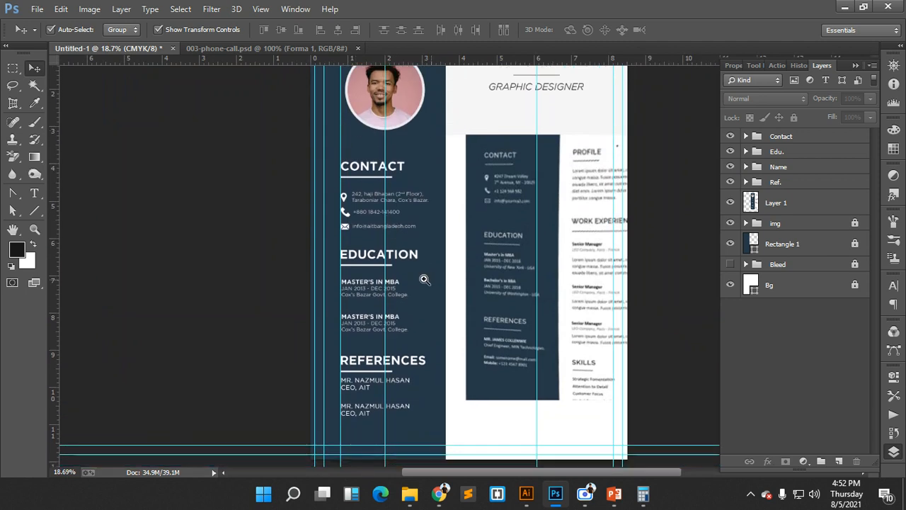
scroll(422, 276, "down", 1)
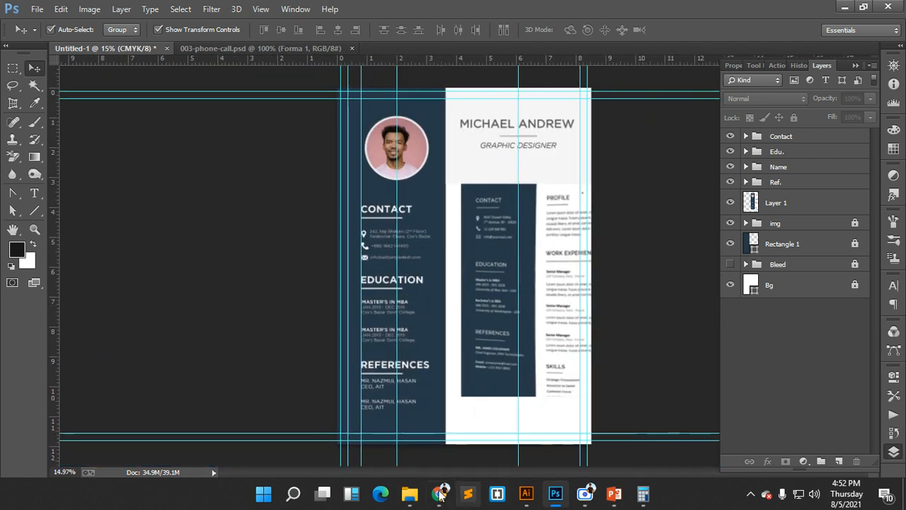
mouse_move(439, 494)
left_click(333, 439)
- Switch to the Google Meet tab, open chat and participants panels, close them, and hide the recorder
left_click(350, 11)
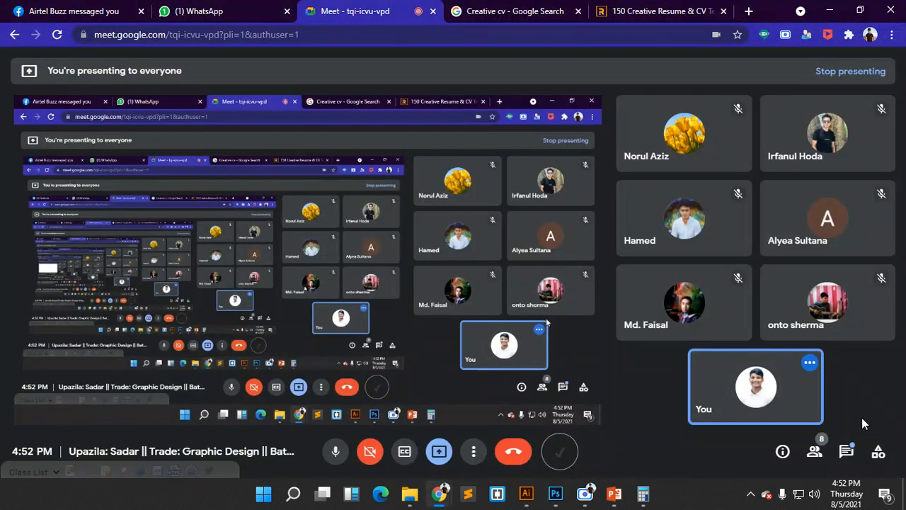
left_click(847, 452)
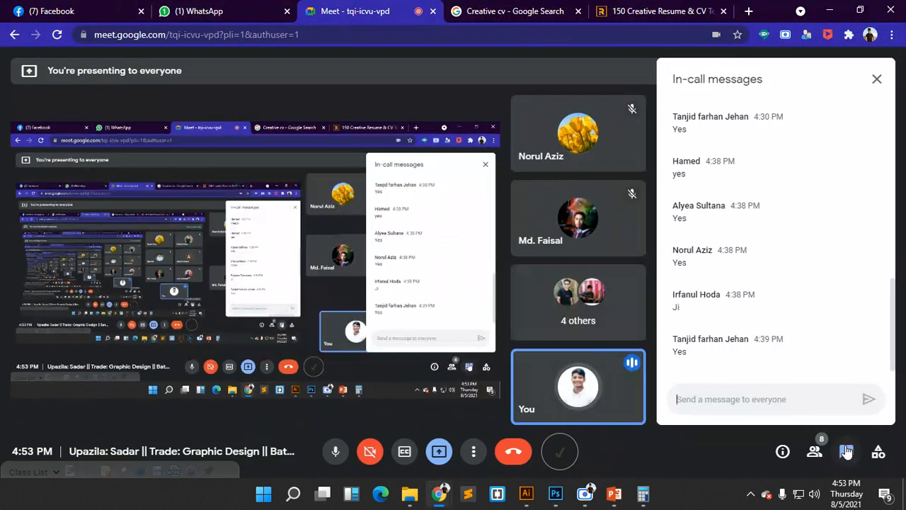
left_click(816, 451)
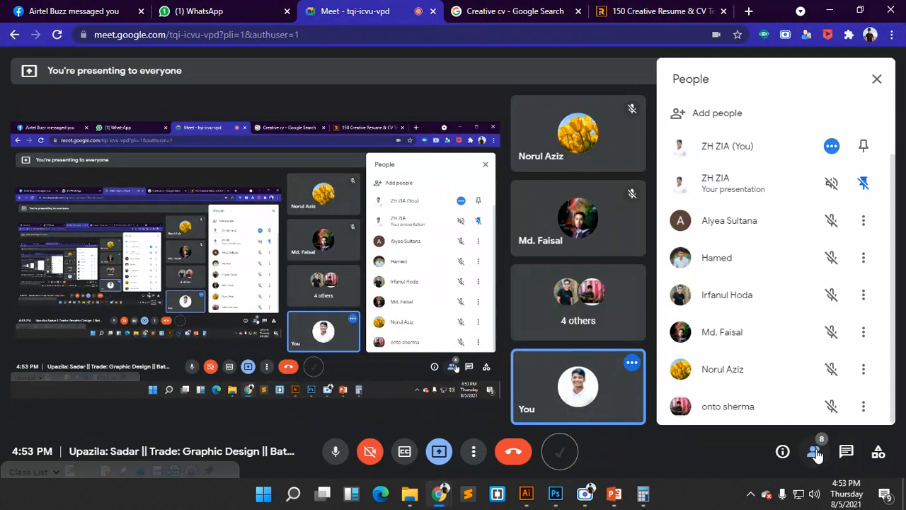
left_click(814, 453)
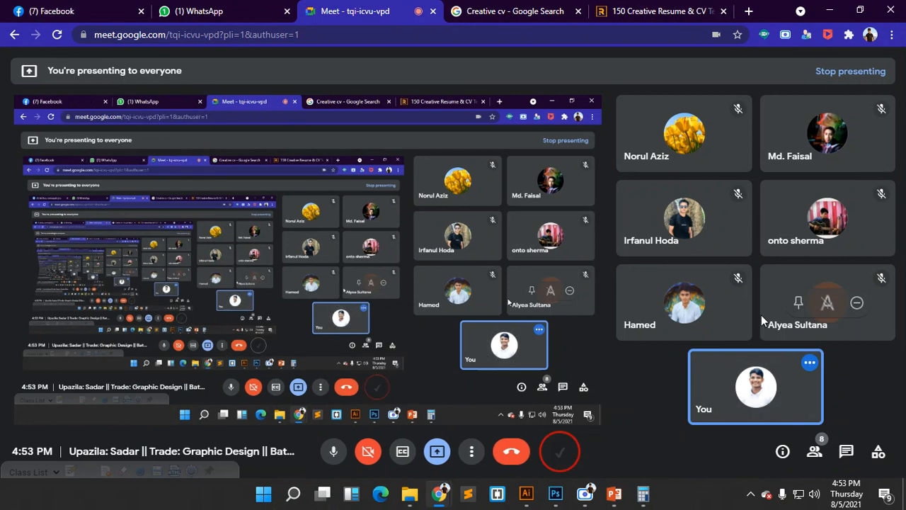
left_click(559, 451)
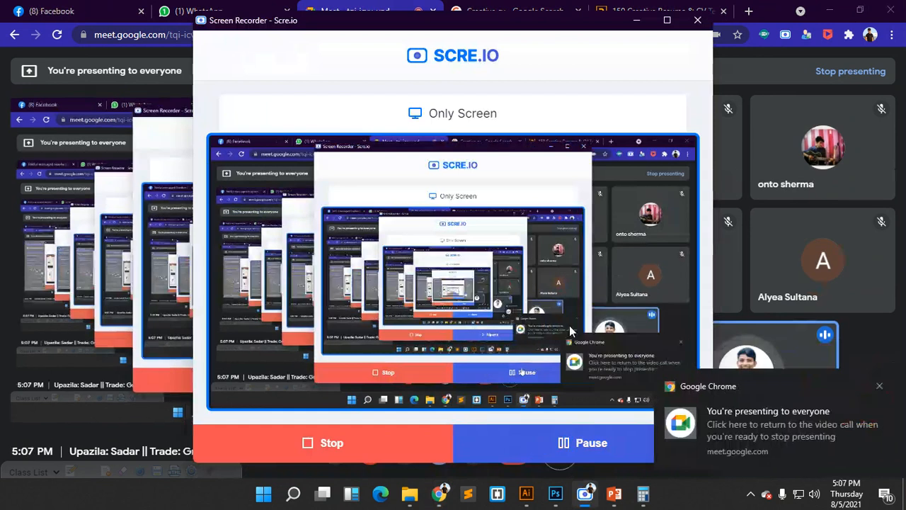
left_click(636, 20)
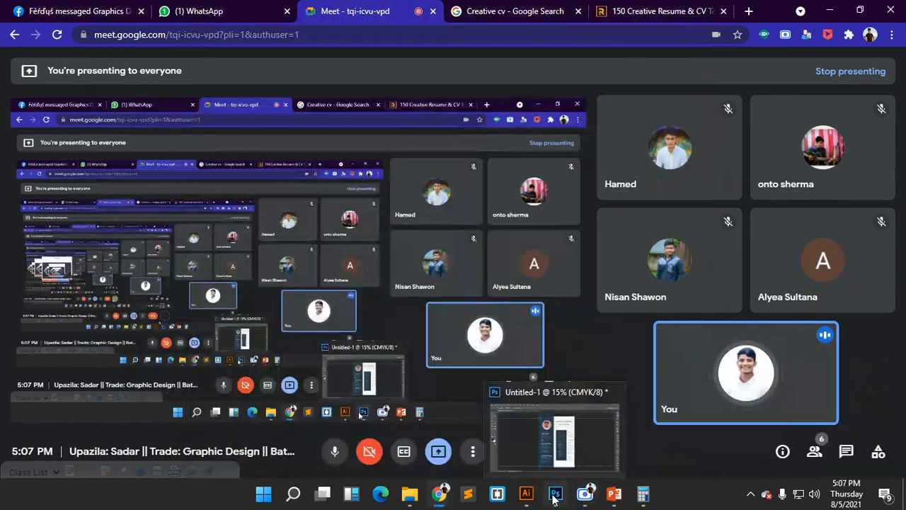
- Back in Photoshop, move the reference resume image down below the header
left_click(555, 499)
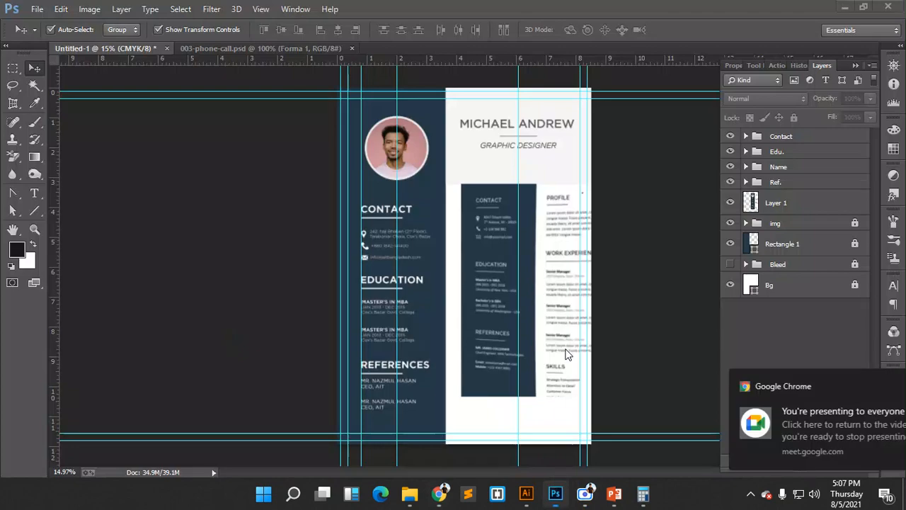
left_click(556, 253)
left_click_drag(493, 211, 497, 306)
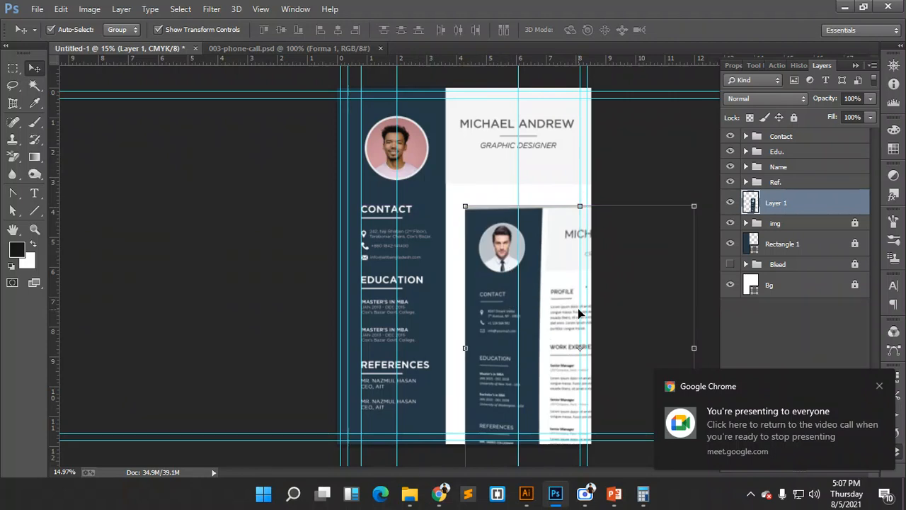
- Try shortening the name header, undo it and commit the unchanged transform
left_click(536, 176)
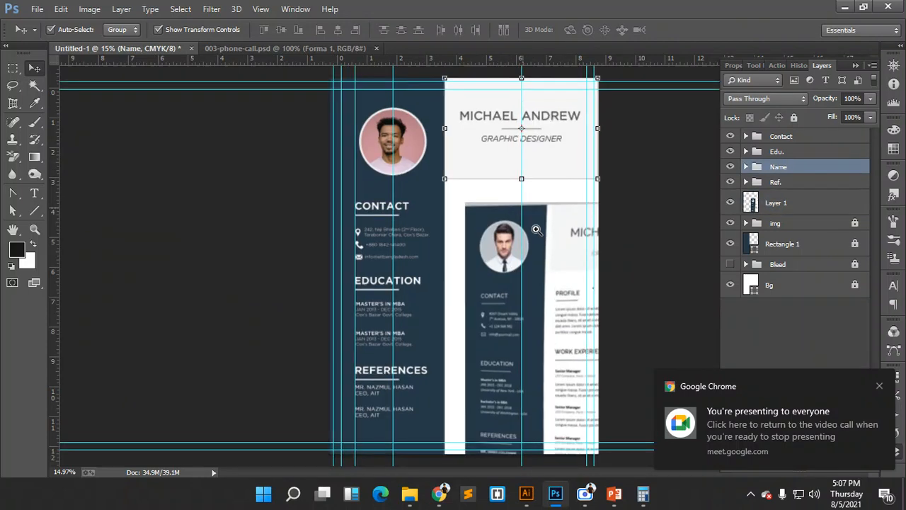
scroll(527, 213, "up", 3)
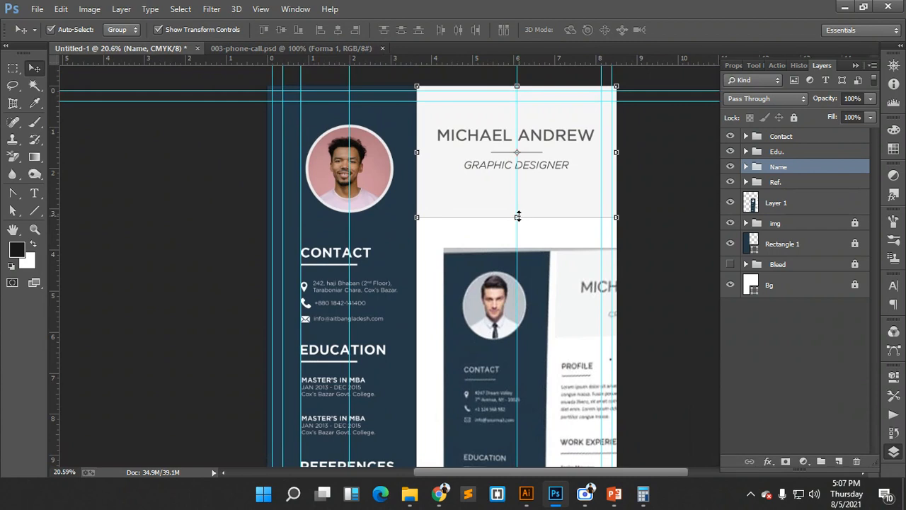
left_click_drag(517, 216, 519, 207)
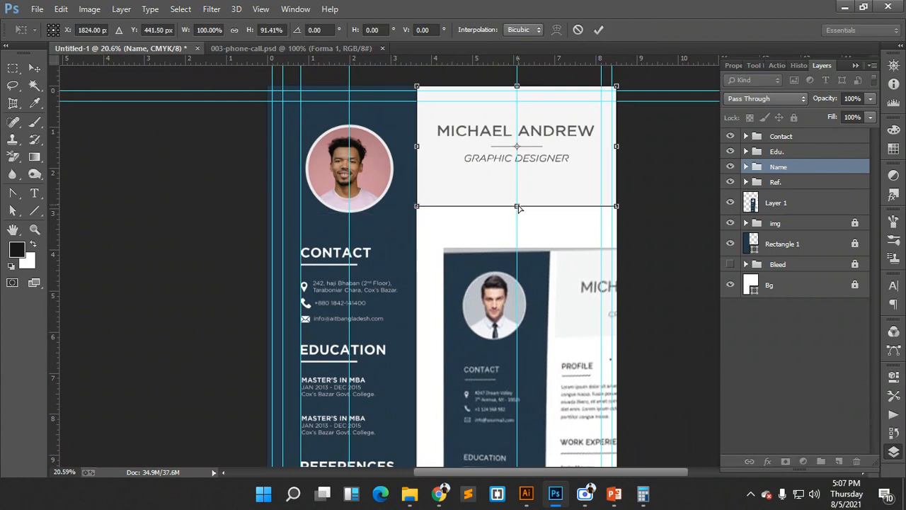
key("ctrl+z")
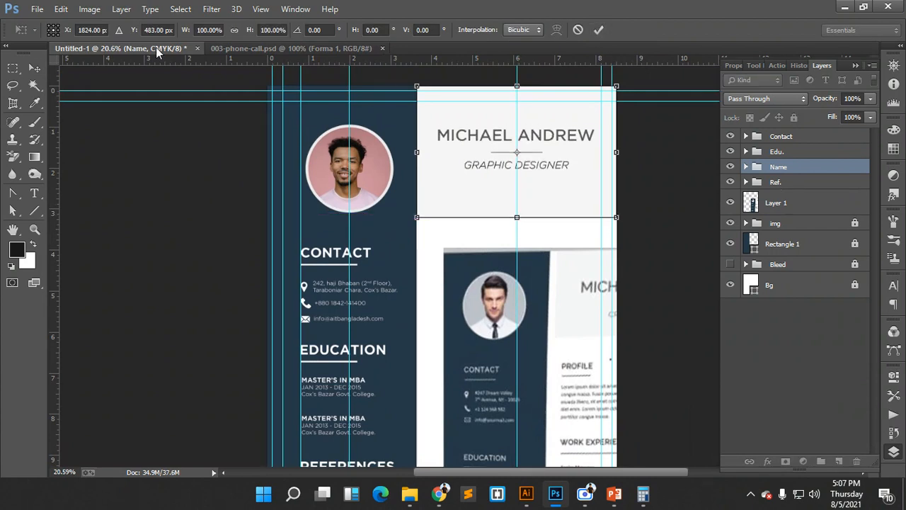
left_click(598, 30)
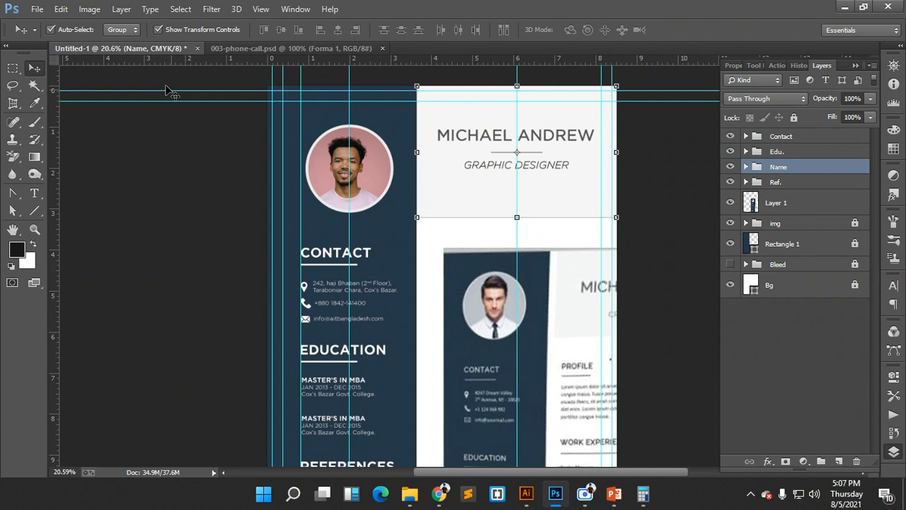
left_click(123, 29)
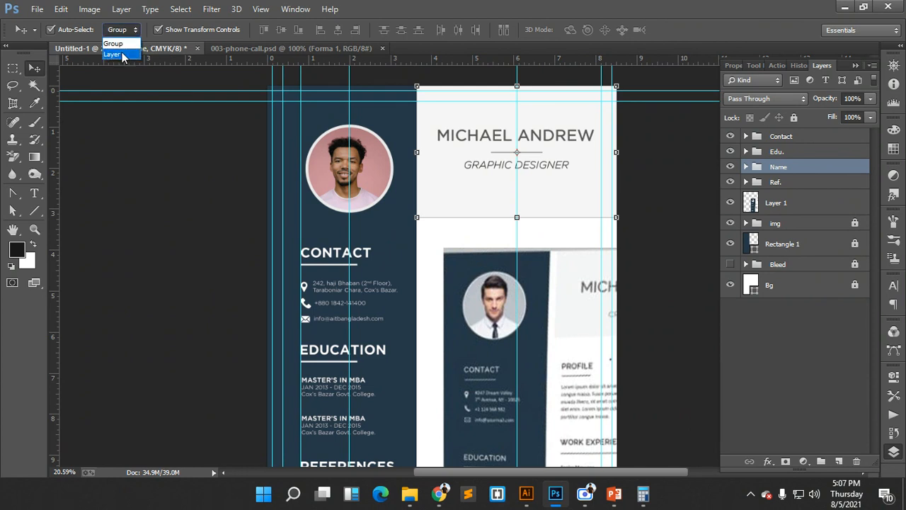
left_click(526, 233)
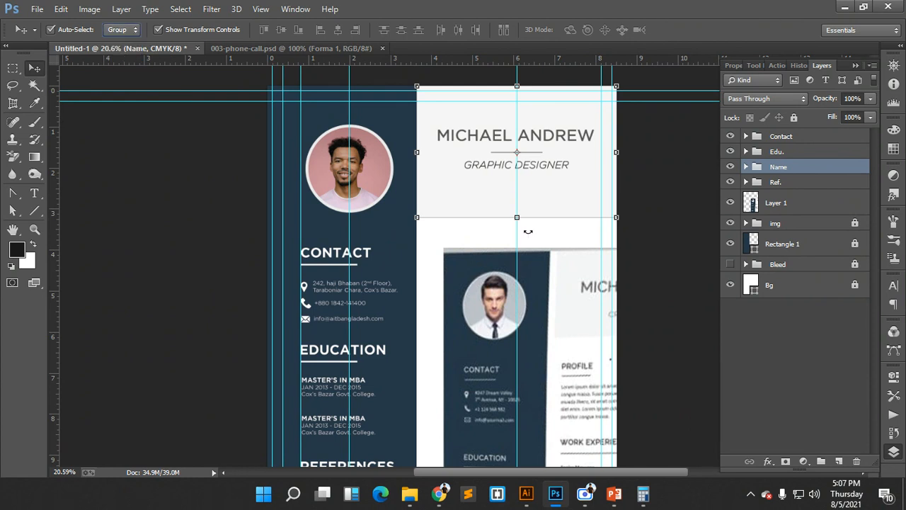
left_click(678, 188)
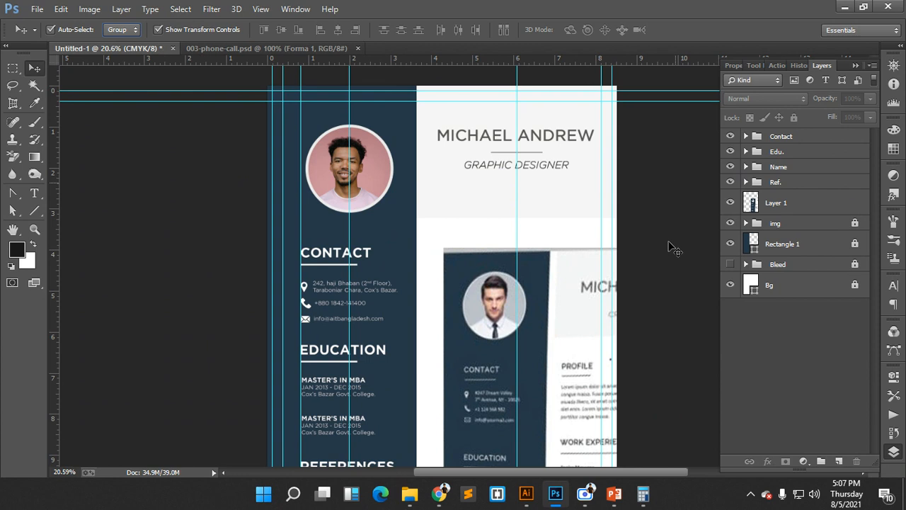
- Bring the reference resume image layer to the top of the layer stack
left_click(812, 138)
left_click(541, 284)
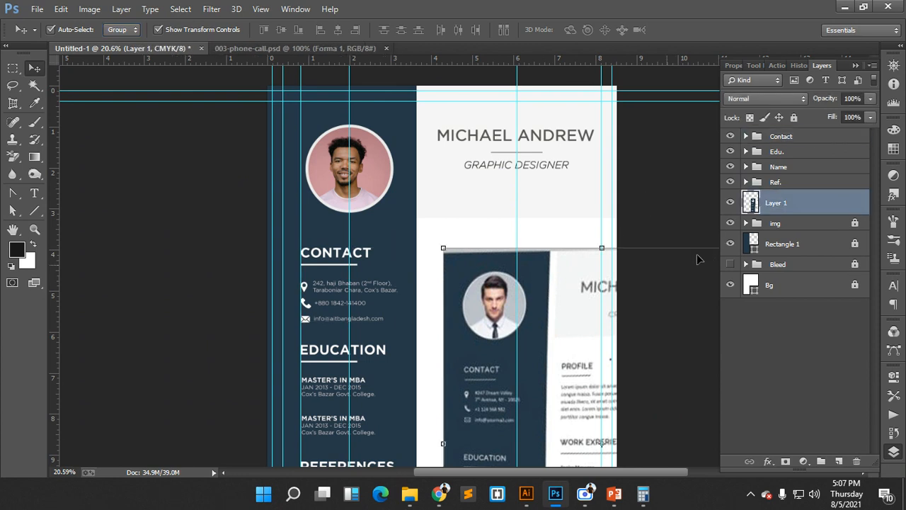
left_click_drag(777, 205, 779, 130)
- Reposition the reference image so its top sits just below the sidebar's CONTACT details
left_click_drag(557, 274, 294, 170)
left_click_drag(395, 205, 480, 329)
scroll(505, 276, "down", 4)
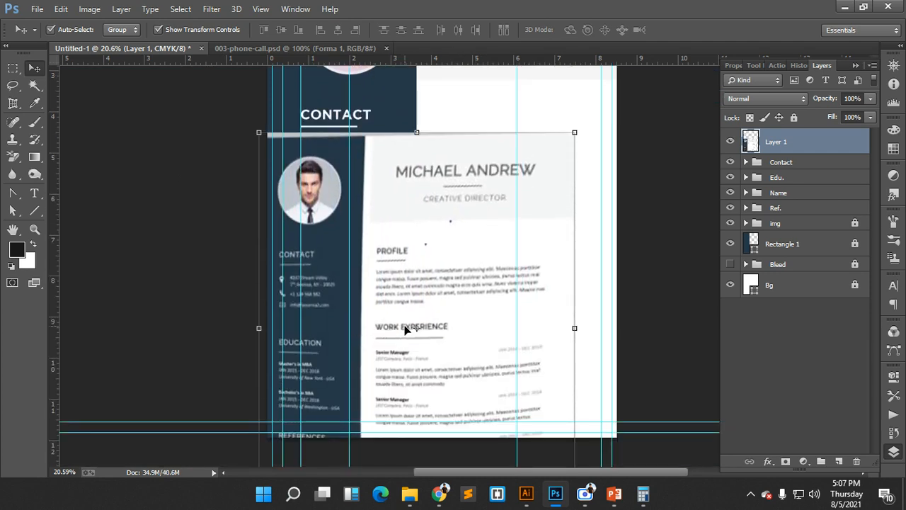
left_click_drag(407, 329, 416, 255)
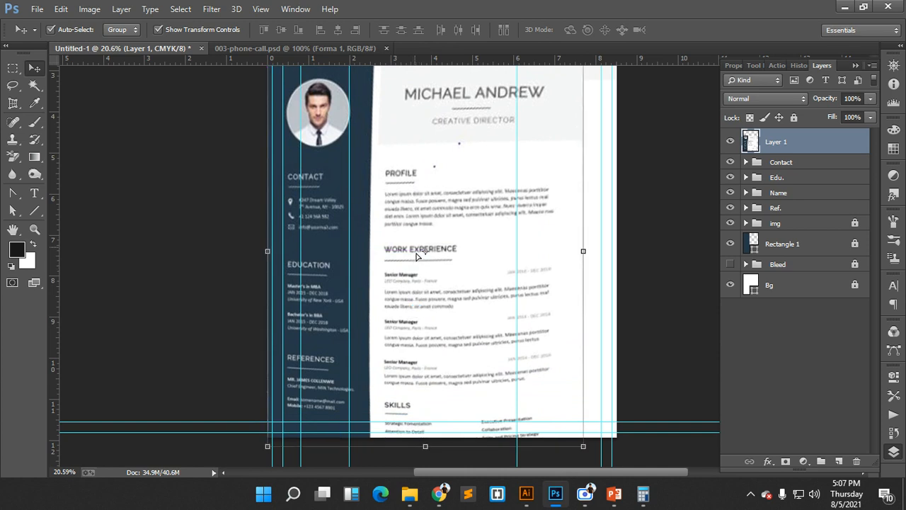
key("shift+Down")
key("shift+Down")
key("shift+Down")
key("shift+Down")
key("shift+Down")
key("shift+Up")
key("shift+Up")
key("shift+Up")
key("shift+Up")
key("shift+Up")
key("shift+Up")
key("shift+Up")
key("shift+Up")
key("shift+Up")
key("shift+Up")
key("shift+Up")
key("shift+Up")
key("shift+Up")
key("shift+Up")
key("shift+Up")
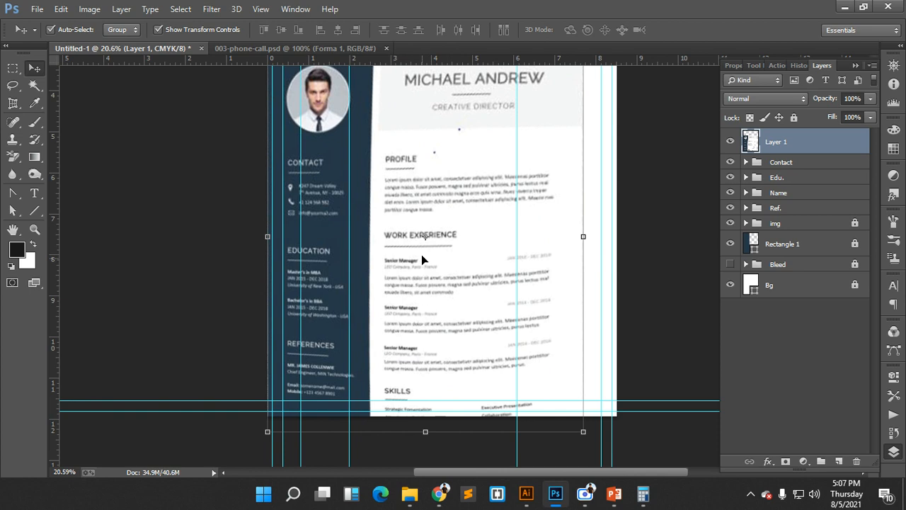
key("ctrl+t")
left_click_drag(424, 169, 423, 164)
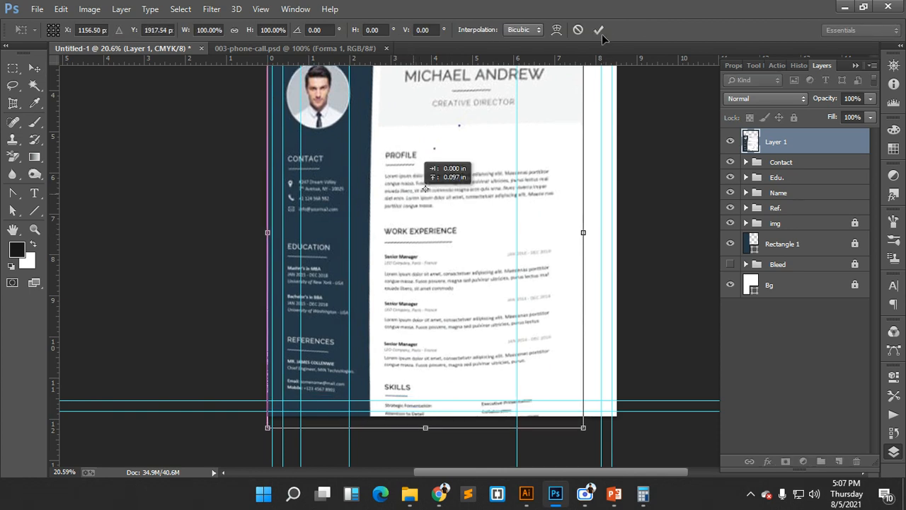
left_click_drag(571, 190, 575, 148)
left_click_drag(523, 198, 552, 401)
scroll(475, 167, "up", 3)
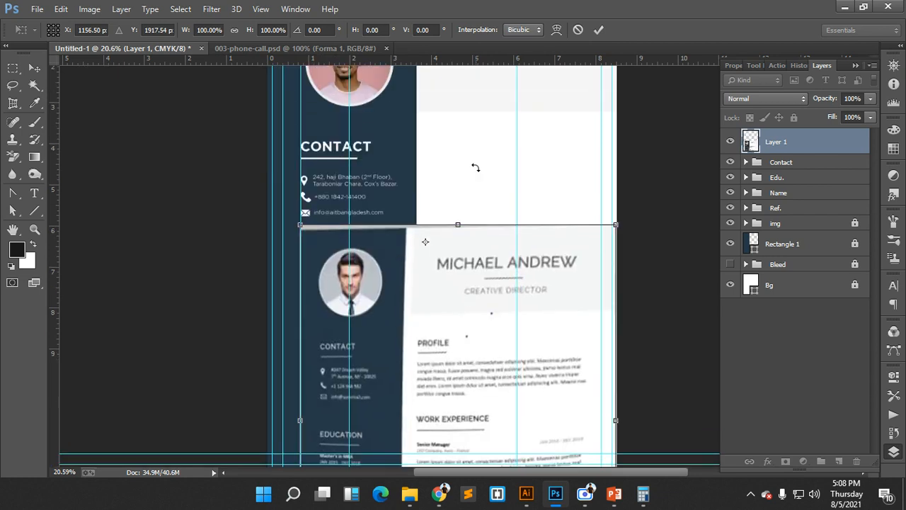
left_click(598, 29)
- Duplicate the CONTACT heading and its underline out of the Contact group
left_click(301, 139)
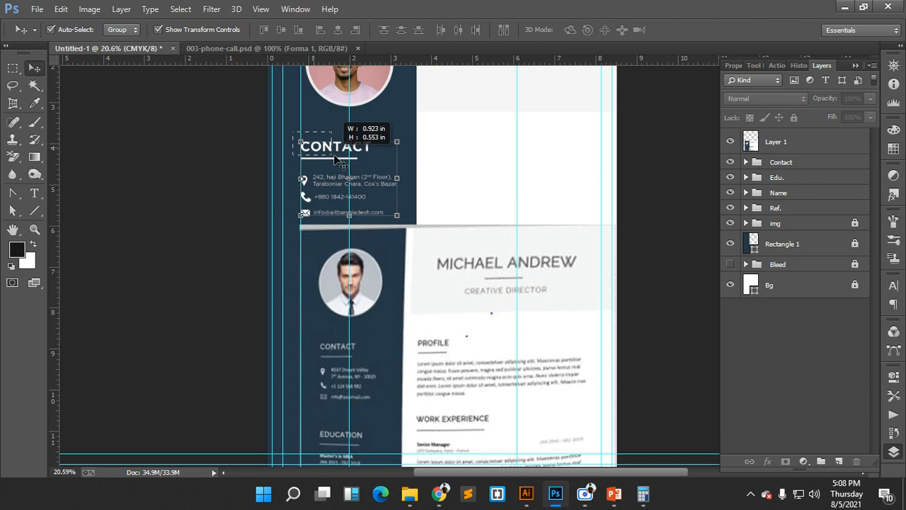
left_click(603, 146)
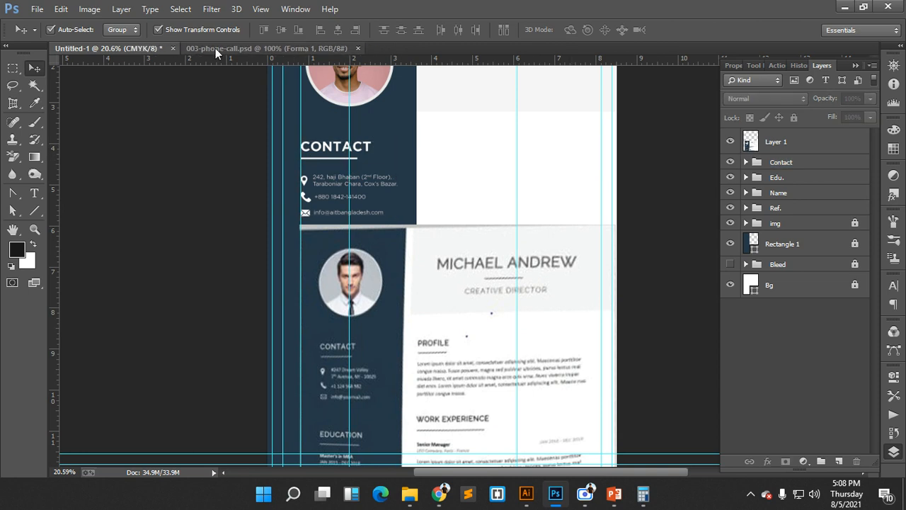
left_click(130, 30)
left_click(122, 54)
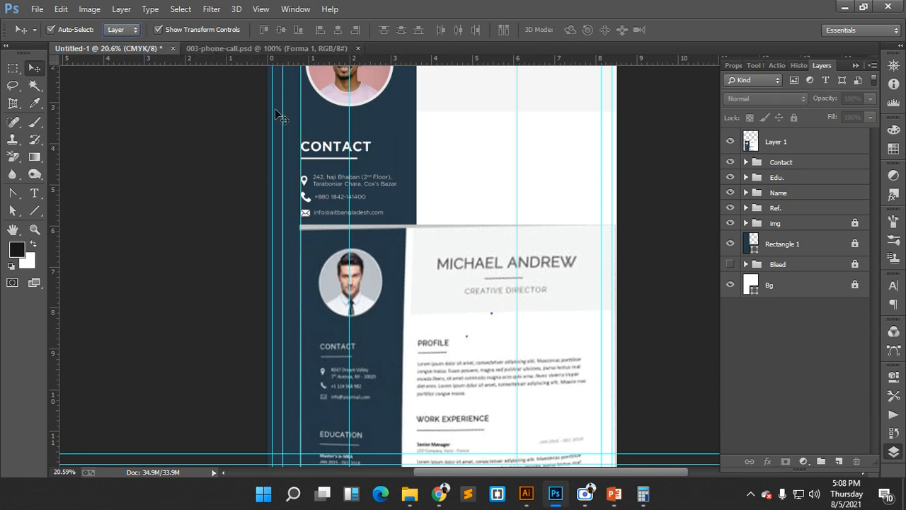
left_click_drag(296, 130, 463, 143)
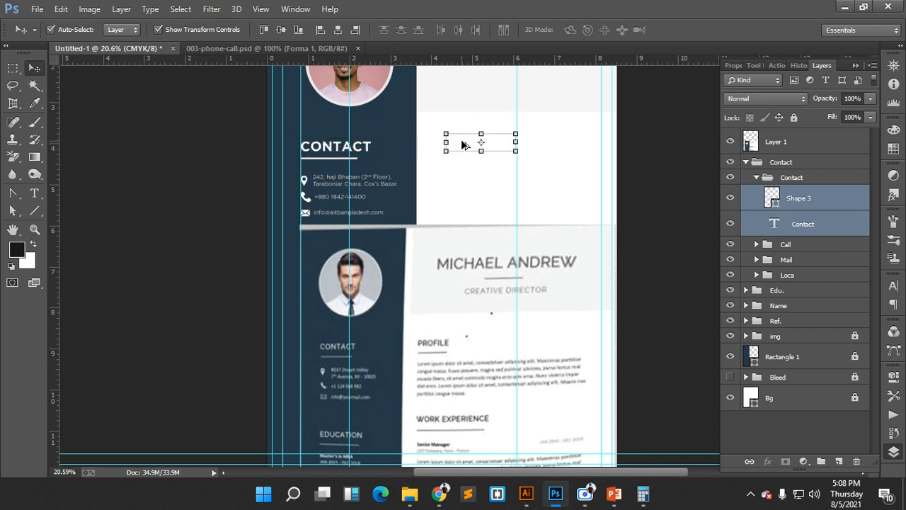
left_click_drag(805, 223, 793, 156)
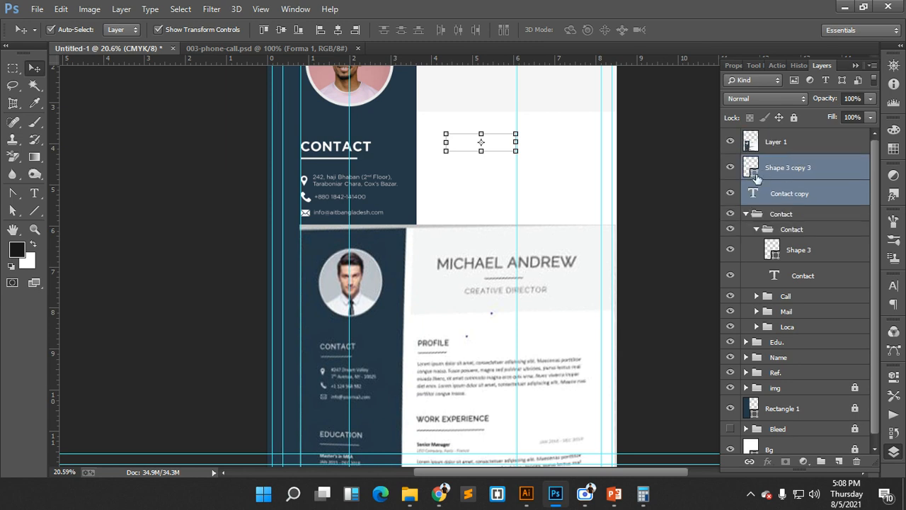
- Fill the copied underline with a dark grey sampled from the reference résumé
double_click(756, 192)
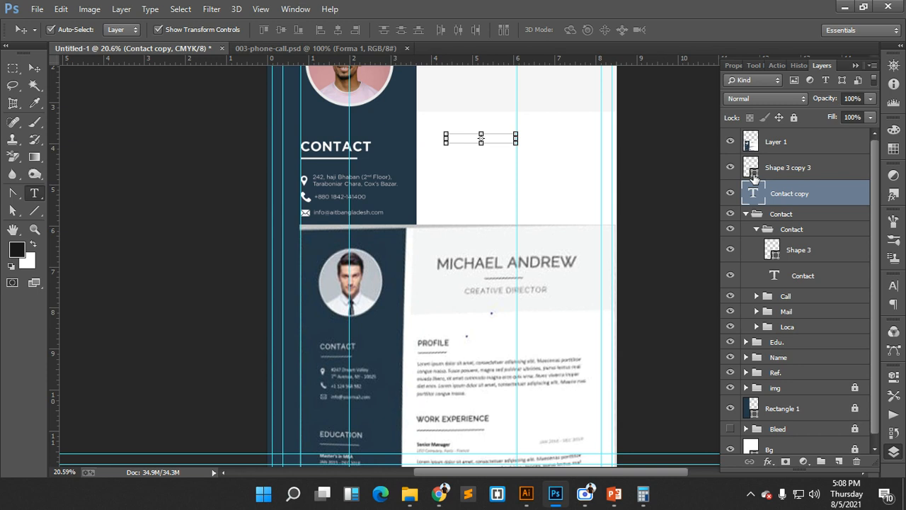
double_click(754, 178)
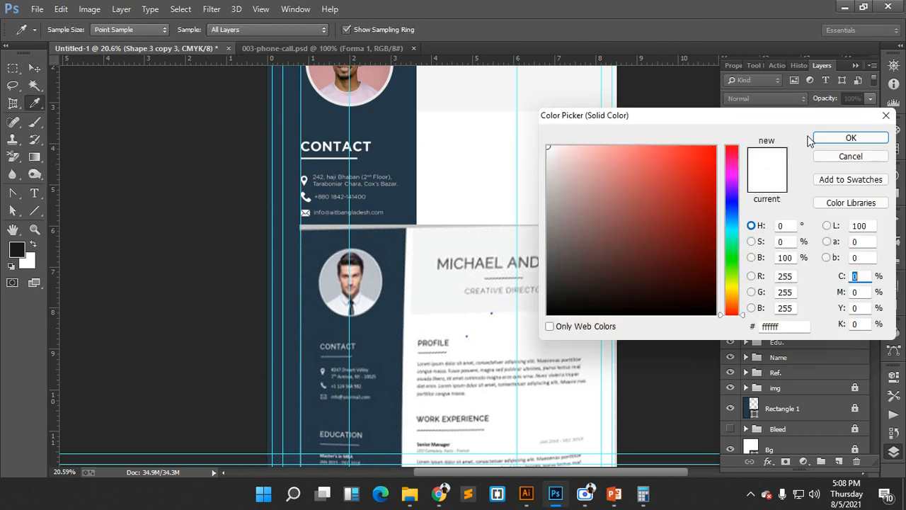
left_click(852, 159)
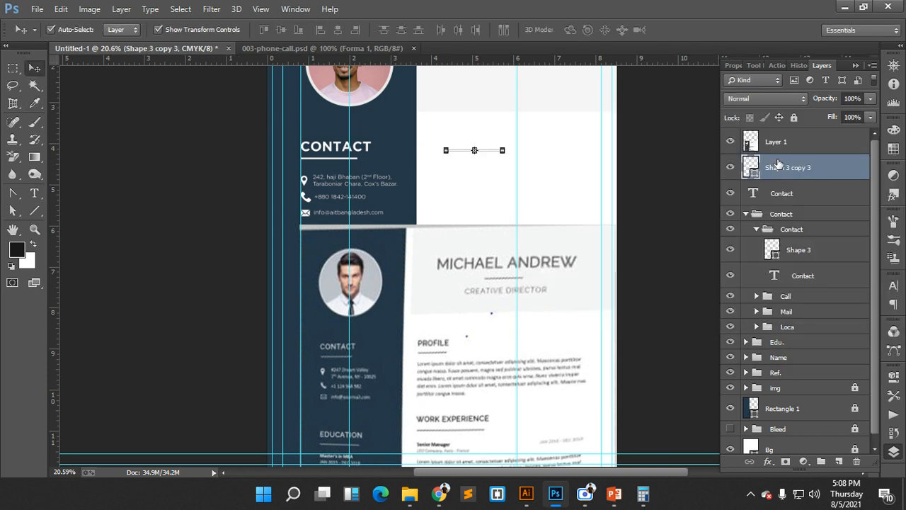
double_click(754, 173)
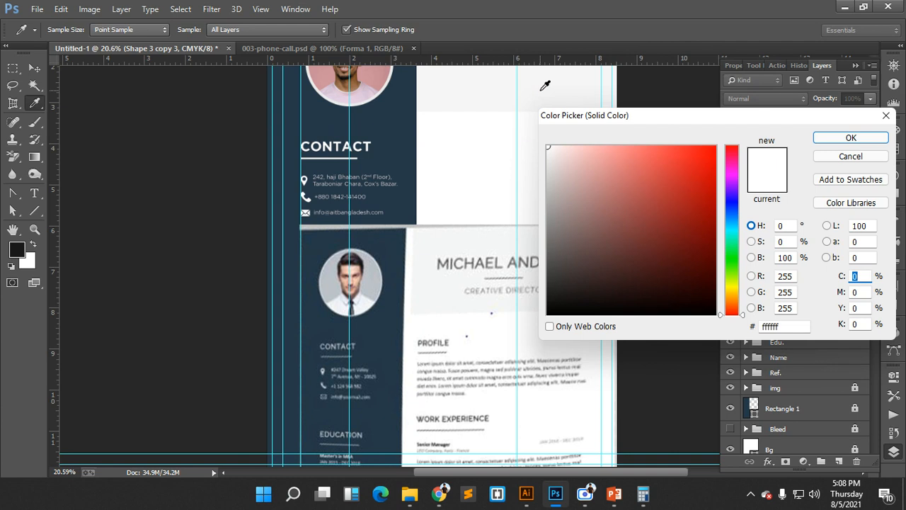
left_click_drag(498, 97, 488, 184)
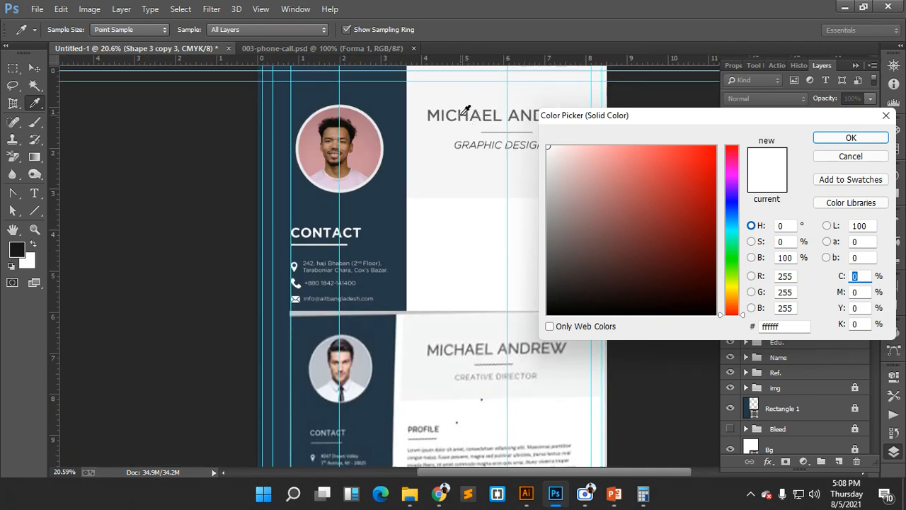
left_click(461, 114)
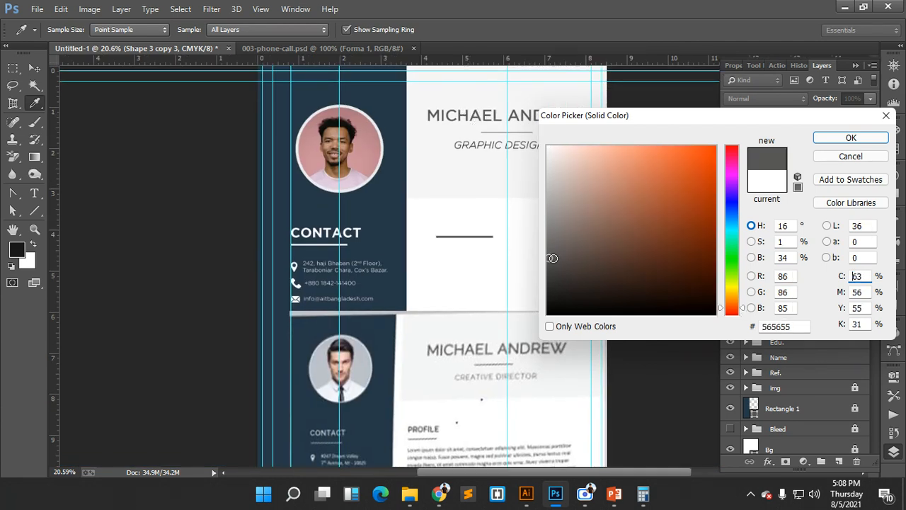
left_click_drag(553, 258, 545, 277)
left_click(822, 137)
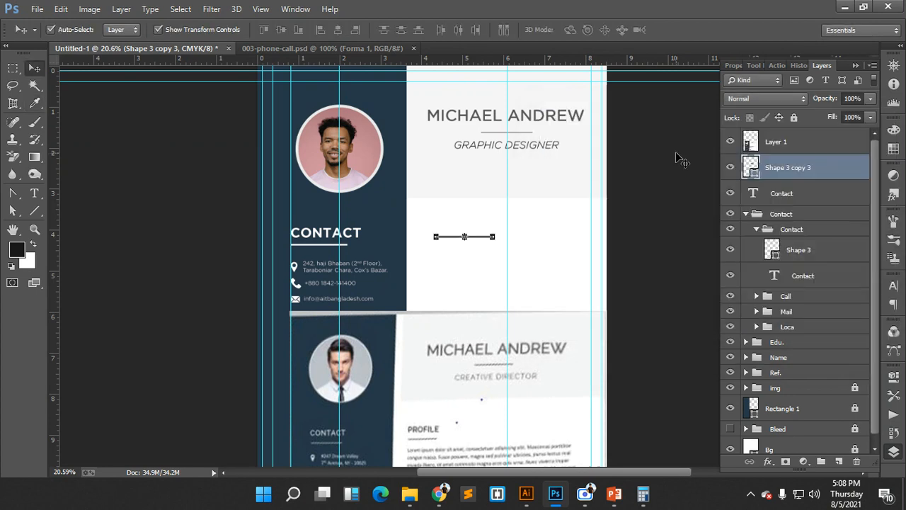
- Colour the copied CONTACT heading text dark grey #393939 to match the underline
scroll(535, 227, "up", 3)
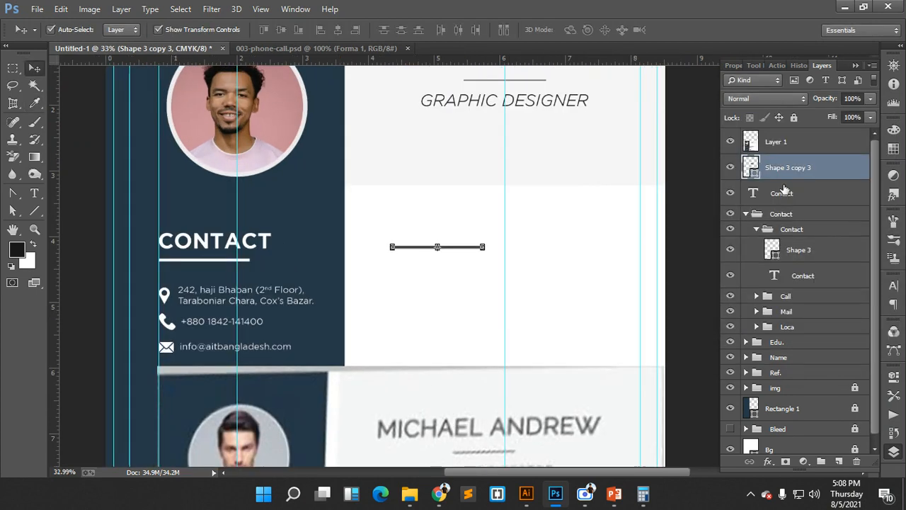
left_click(752, 195)
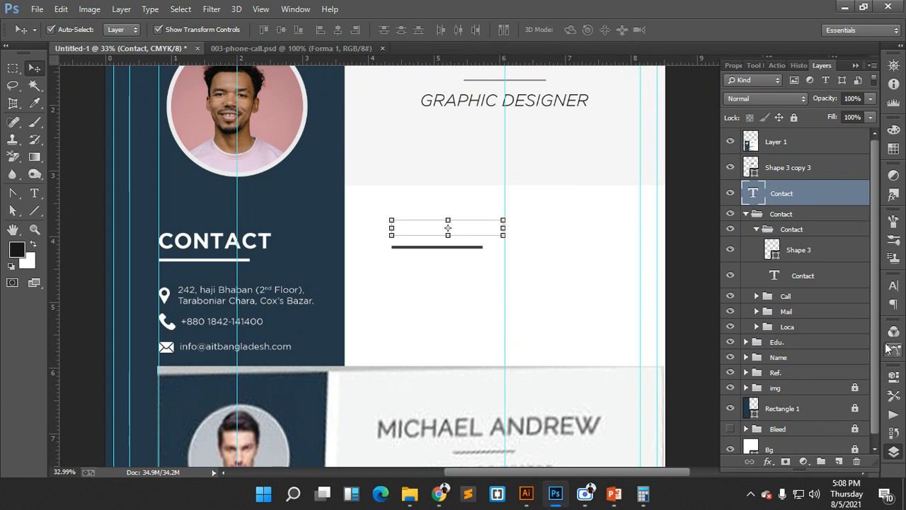
left_click(893, 285)
left_click(853, 361)
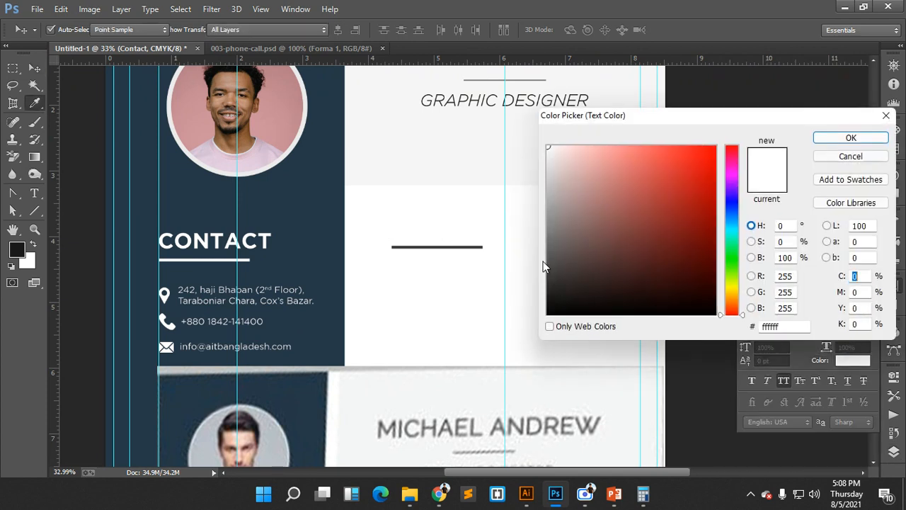
left_click(469, 245)
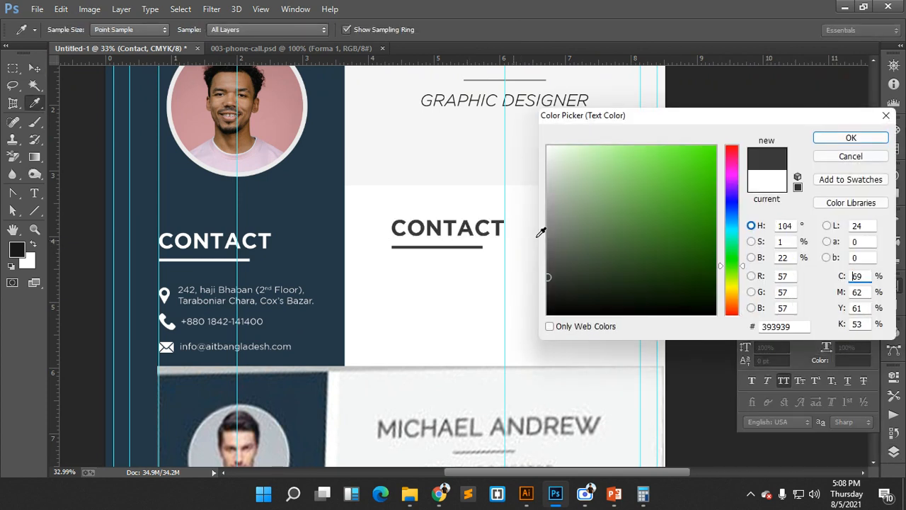
left_click(842, 137)
scroll(704, 178, "down", 2)
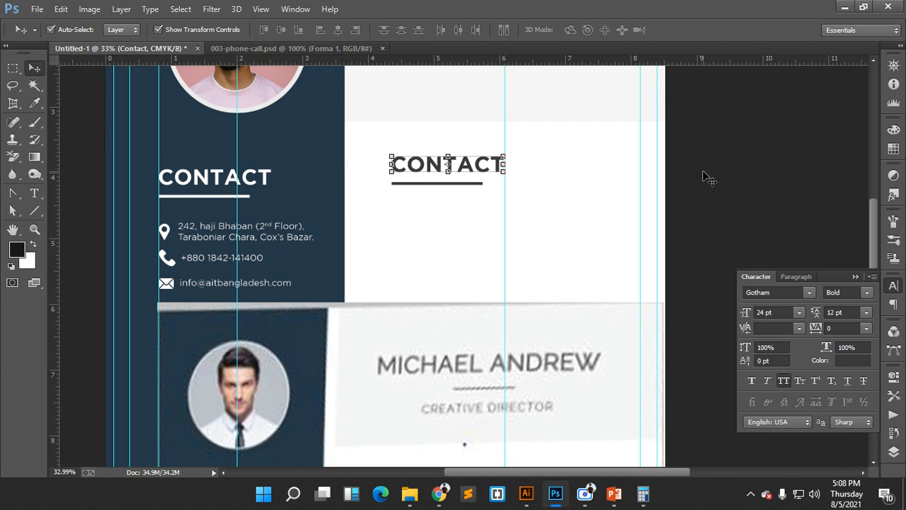
left_click(893, 451)
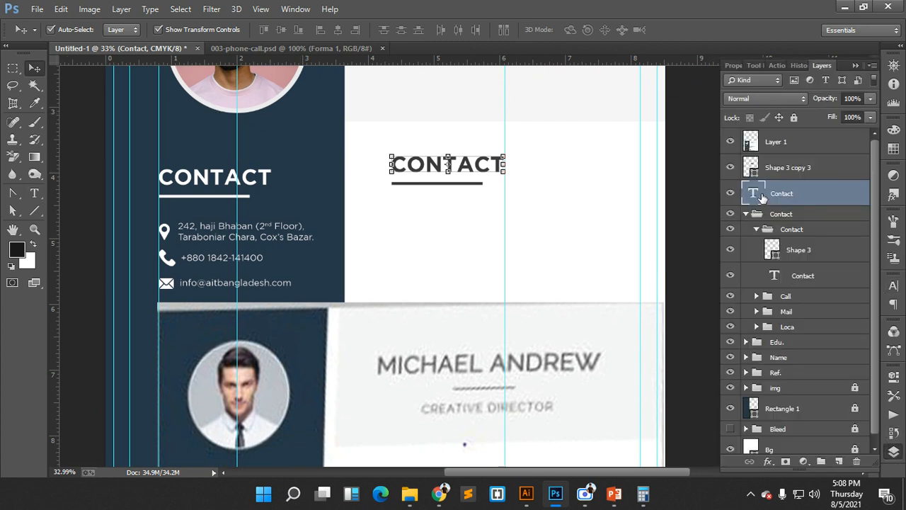
- Change the copied heading text from CONTACT to PROFILE
double_click(753, 194)
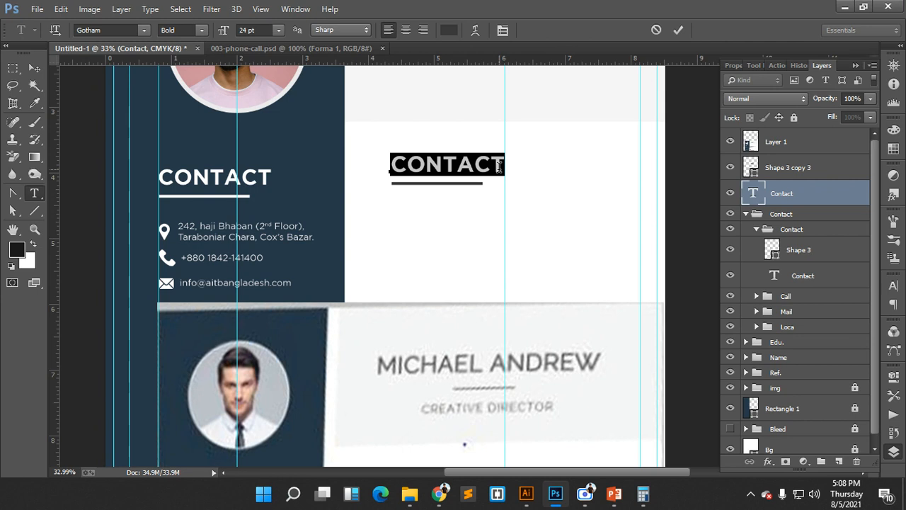
type("PROFILE")
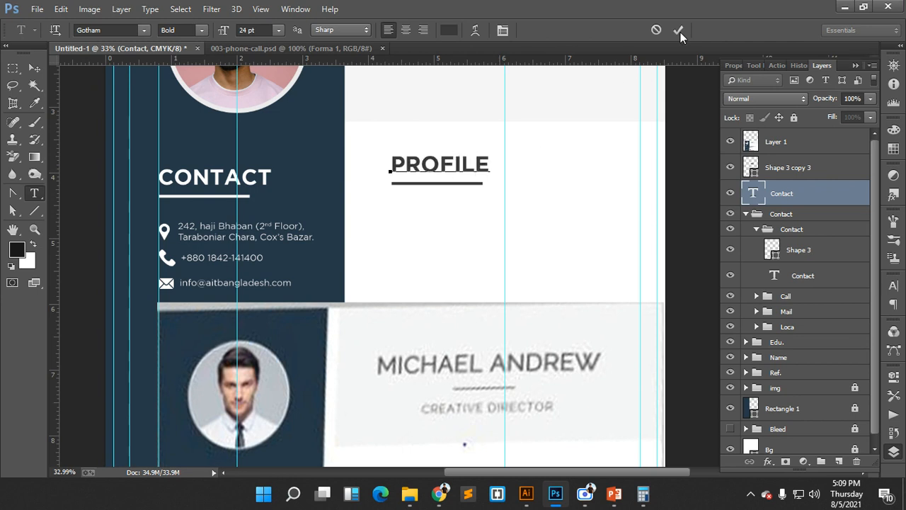
left_click(679, 31)
key("v")
scroll(572, 239, "down", 3)
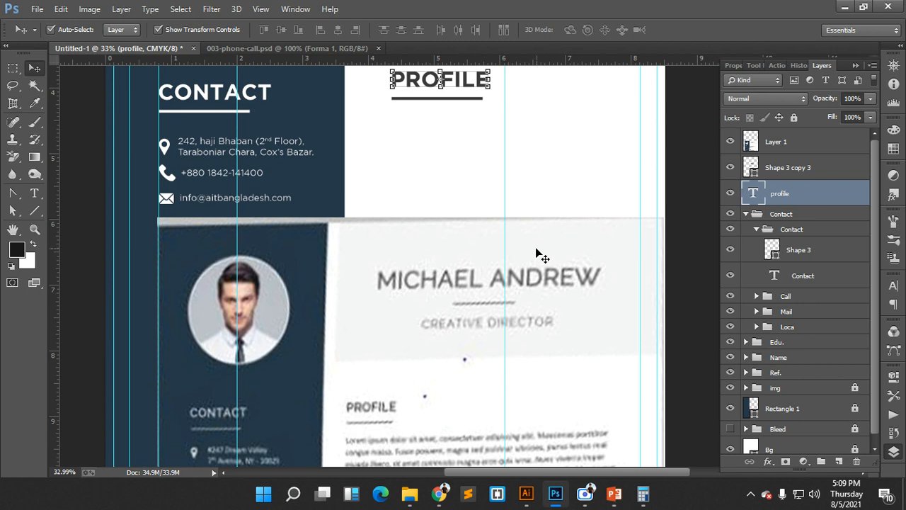
left_click(428, 130)
scroll(432, 142, "up", 1)
- Add a vertical guide at about 4.26 inches and align the PROFILE heading to it
left_click_drag(450, 162, 407, 165)
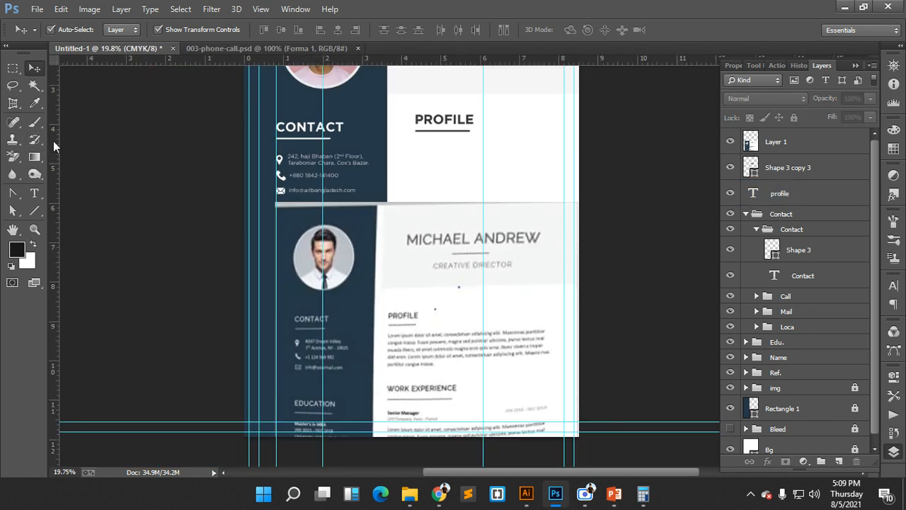
left_click_drag(53, 145, 427, 121)
key("shift+Left")
key("shift+Left")
key("shift+Left")
key("shift+Left")
key("shift+Left")
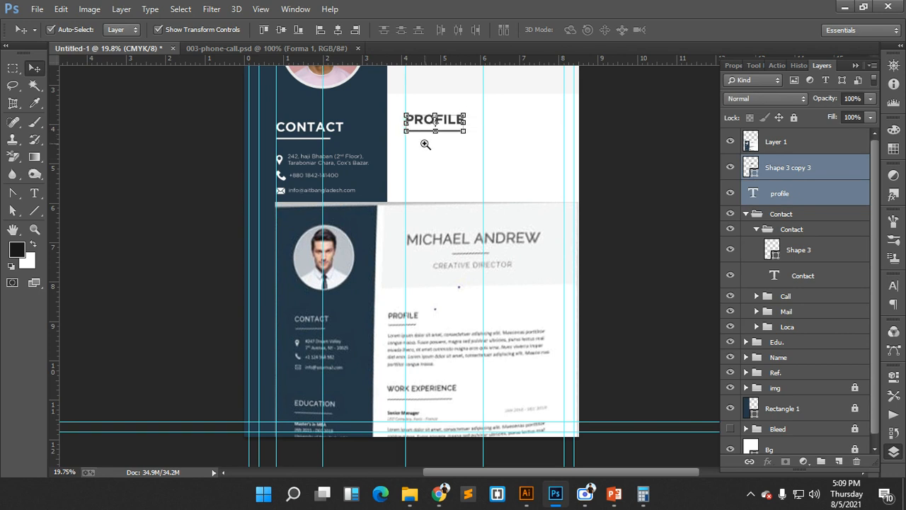
left_click(117, 29)
left_click(128, 38)
left_click_drag(451, 144, 510, 235)
scroll(429, 208, "up", 3)
left_click_drag(372, 146, 370, 146)
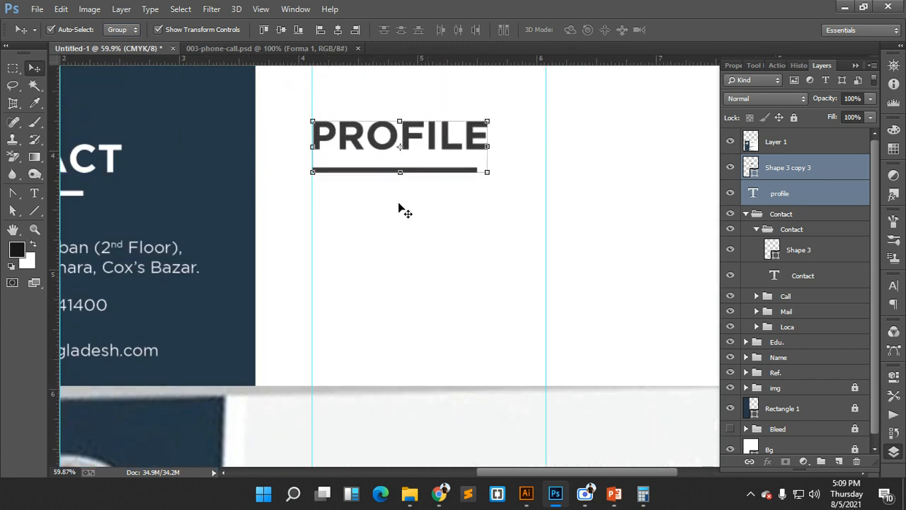
left_click(438, 246)
scroll(436, 251, "down", 3)
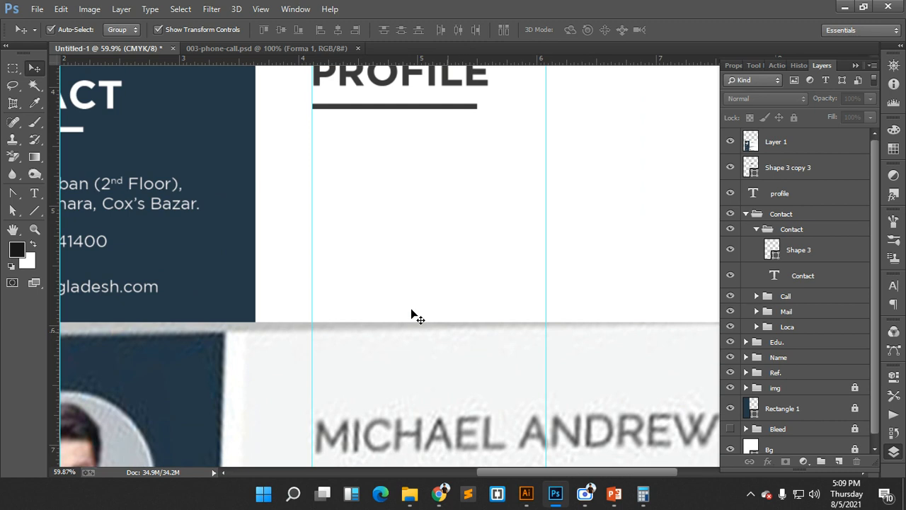
scroll(224, 231, "down", 3)
- Duplicate the sidebar address text into the white column below PROFILE
scroll(488, 261, "down", 3)
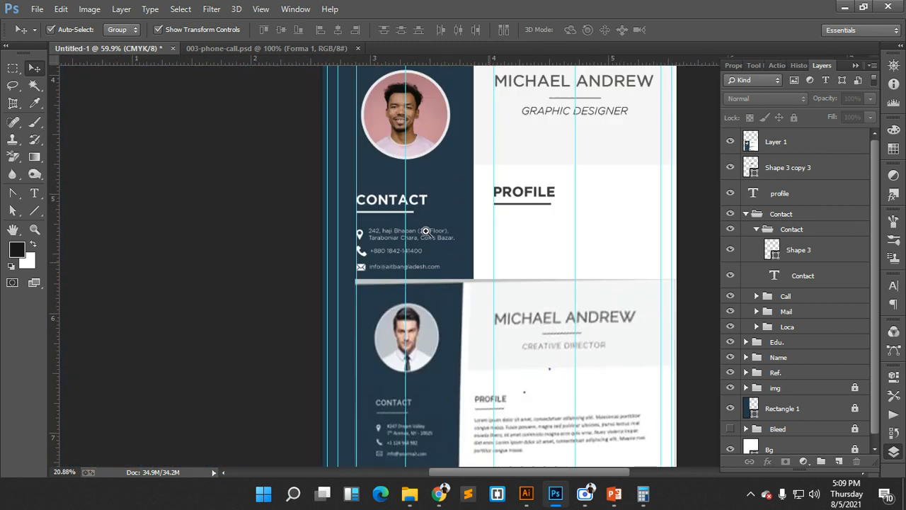
left_click(425, 257)
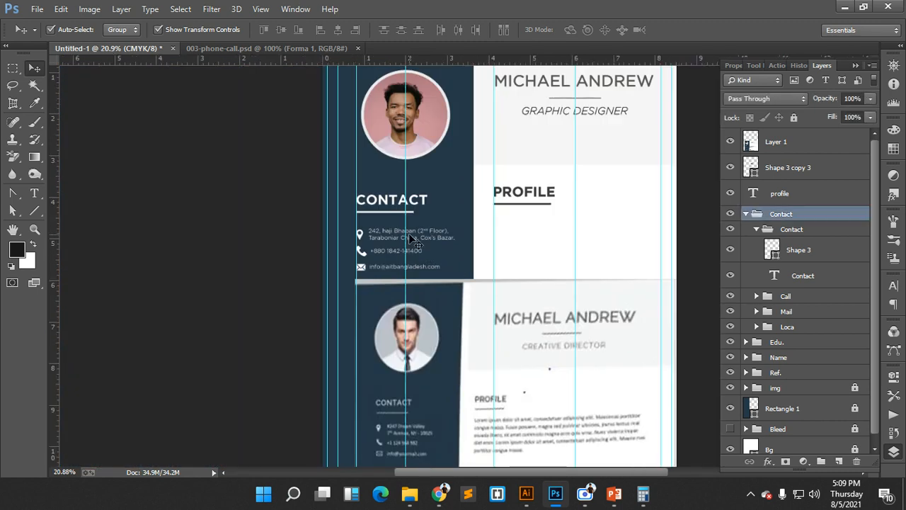
left_click(126, 29)
left_click(117, 44)
scroll(481, 260, "up", 3)
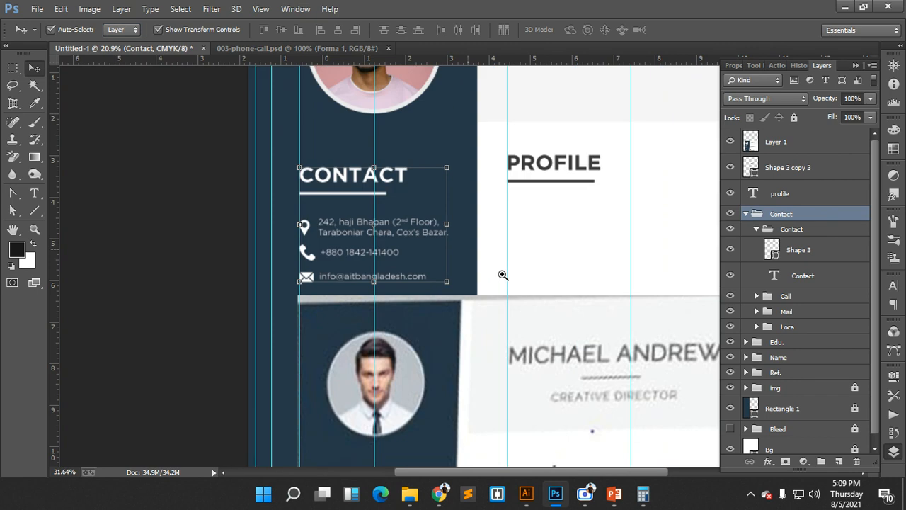
left_click(378, 231)
scroll(378, 231, "down", 1)
key("alt")
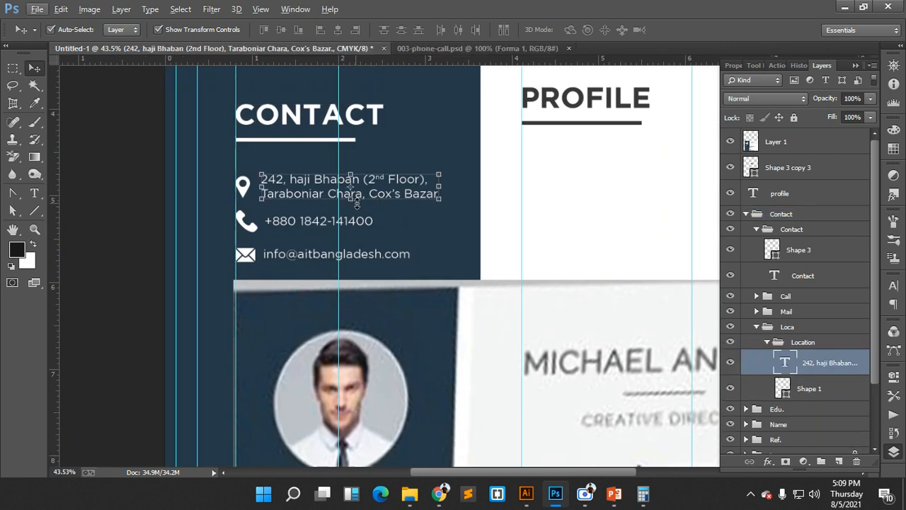
left_click_drag(418, 296, 601, 311)
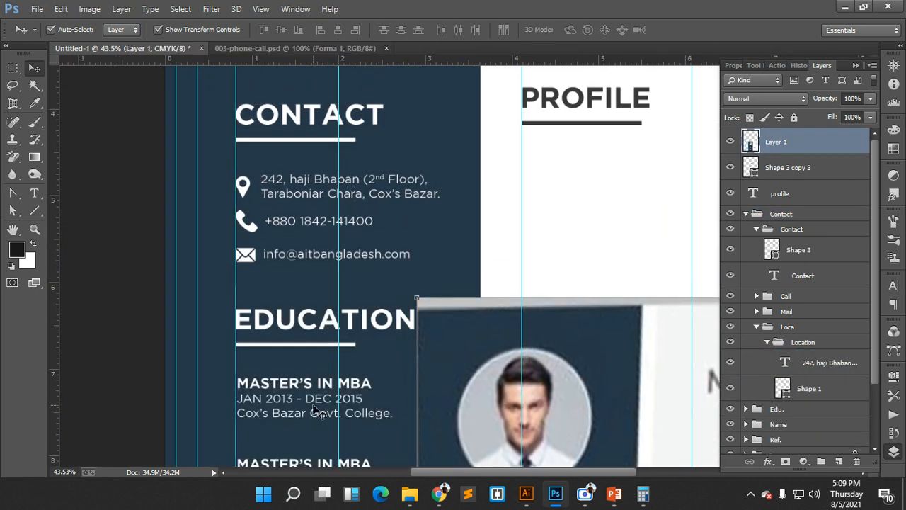
left_click(385, 202)
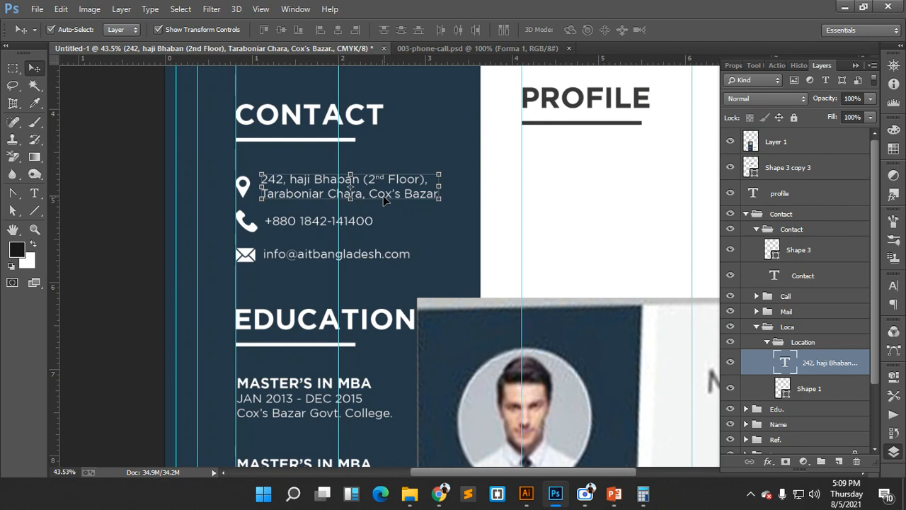
left_click_drag(386, 202, 644, 187)
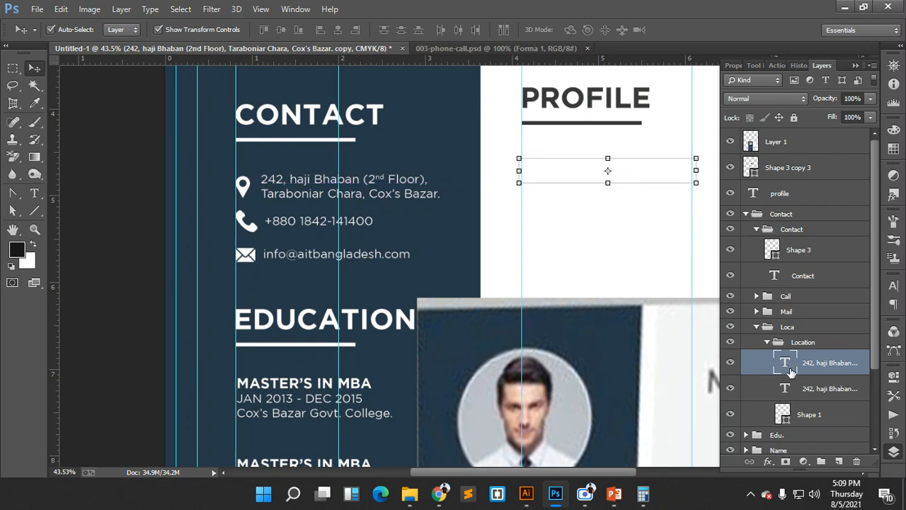
- Colour the copied text with the PROFILE heading's dark grey
left_click(890, 458)
left_click(892, 453)
left_click(896, 300)
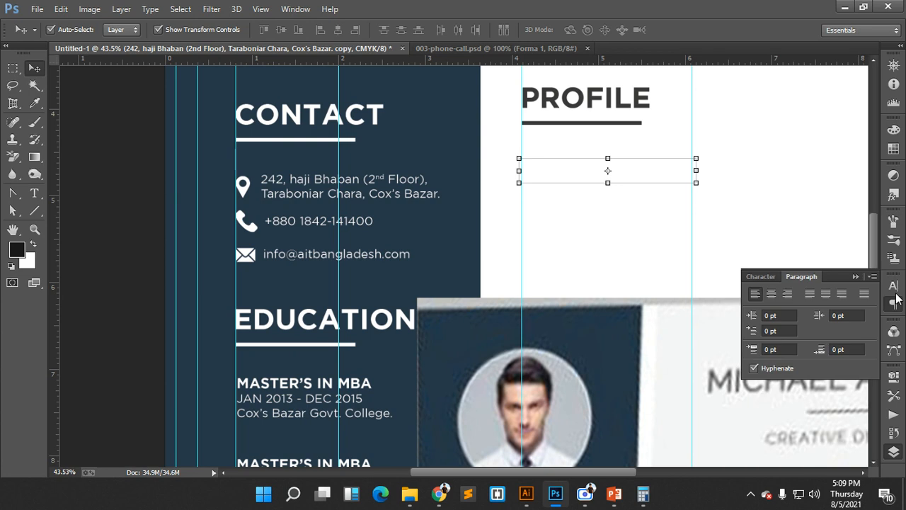
left_click(895, 300)
left_click(895, 286)
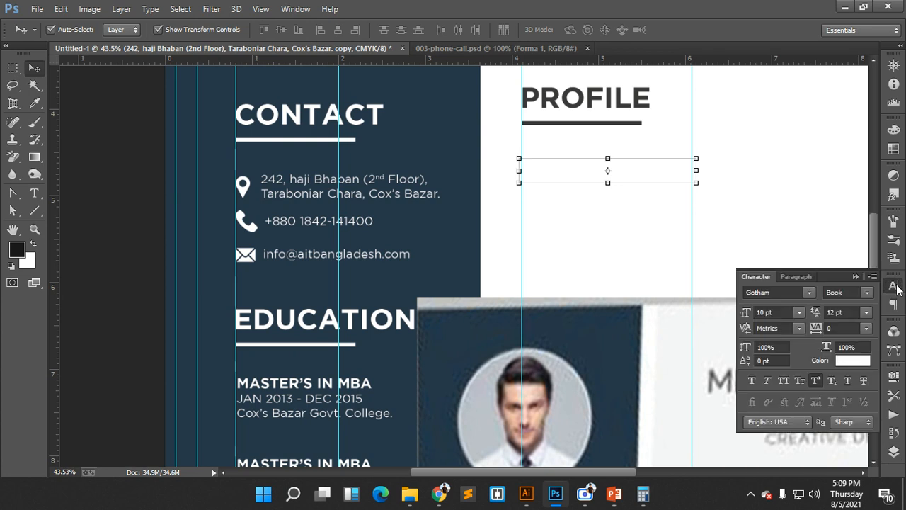
left_click(853, 361)
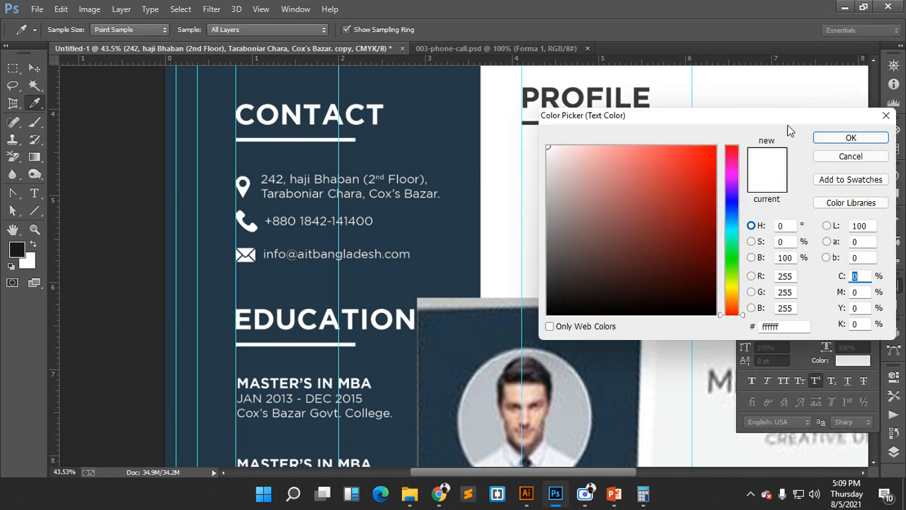
left_click(594, 87)
left_click(847, 137)
key("v")
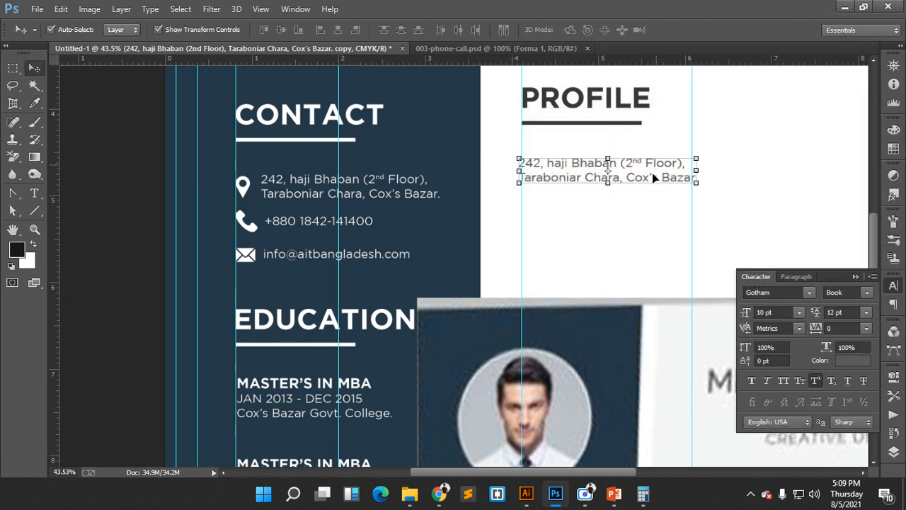
- Refine the copied text colour to #262626, then bring the Google Meet window forward
left_click_drag(639, 306, 400, 383)
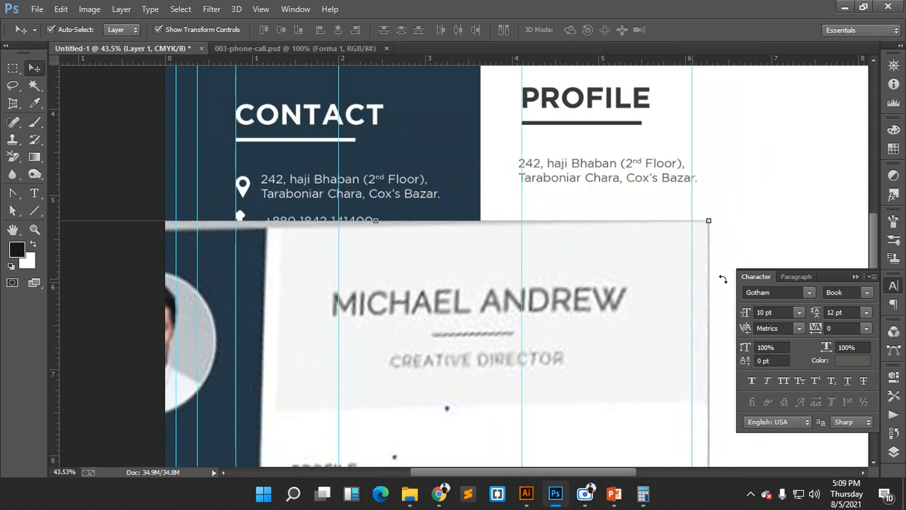
left_click(853, 360)
left_click(542, 291)
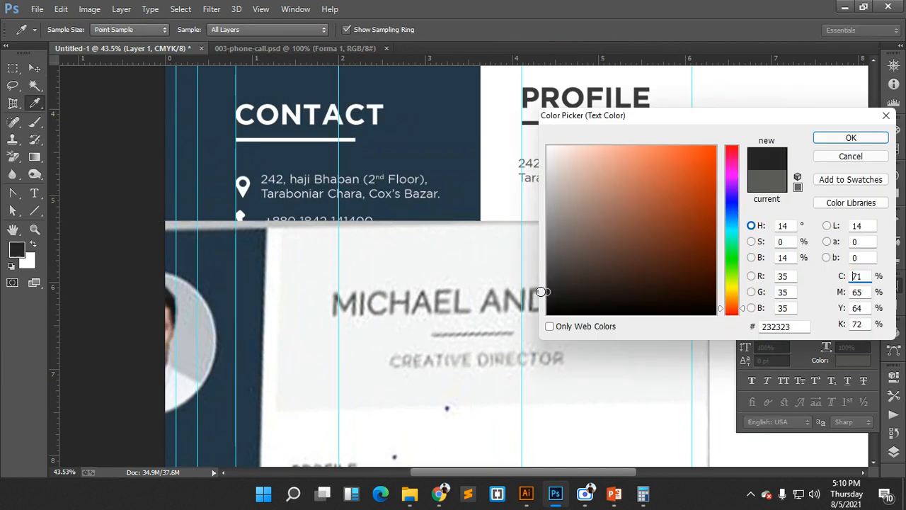
left_click_drag(551, 293, 546, 298)
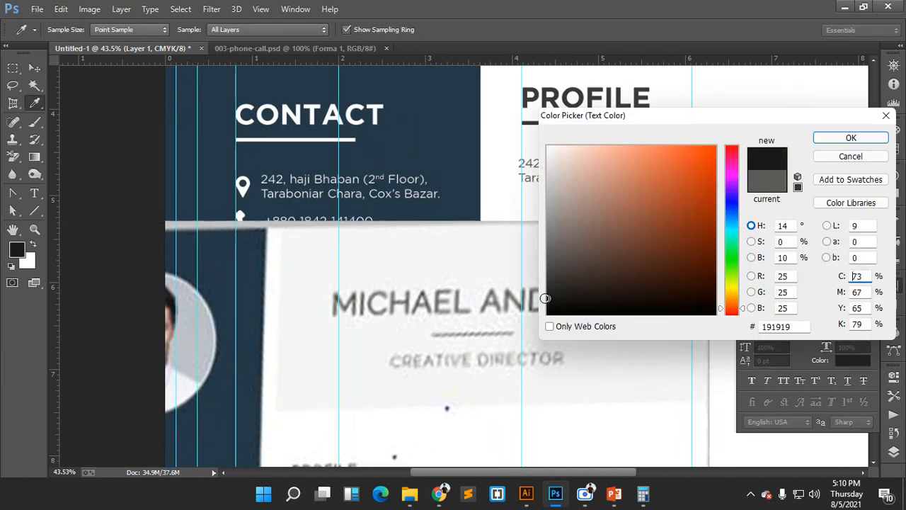
left_click(833, 133)
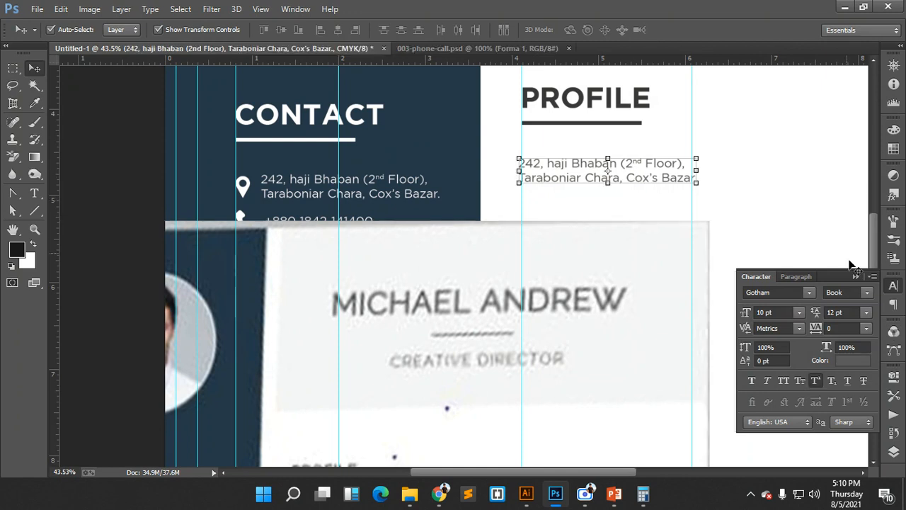
left_click(856, 367)
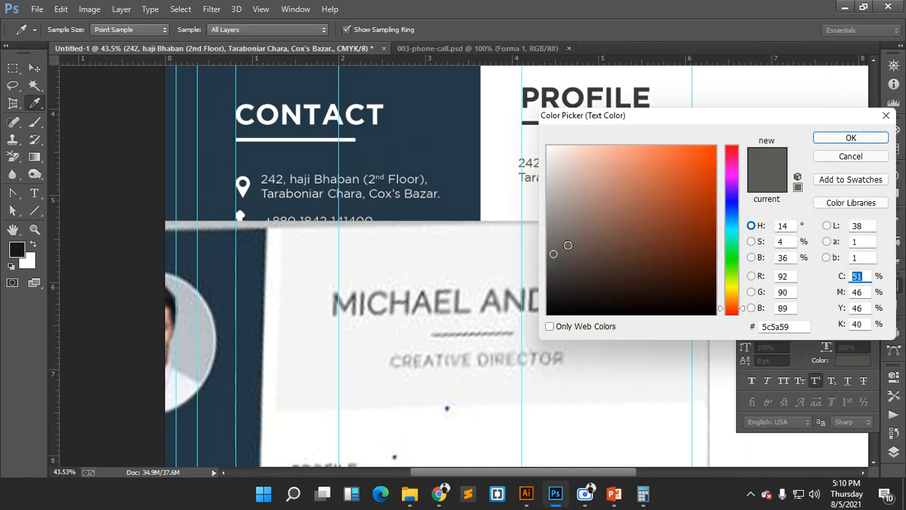
left_click(543, 282)
left_click(547, 290)
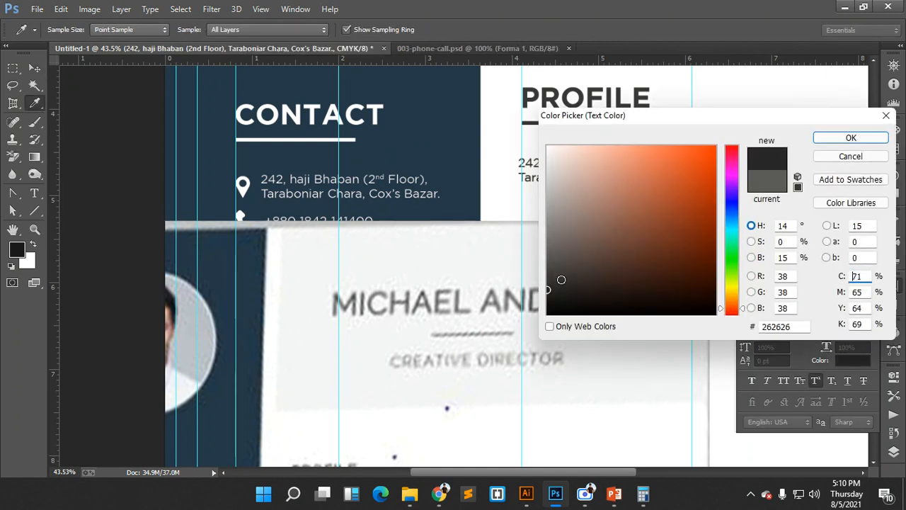
left_click(829, 140)
mouse_move(439, 493)
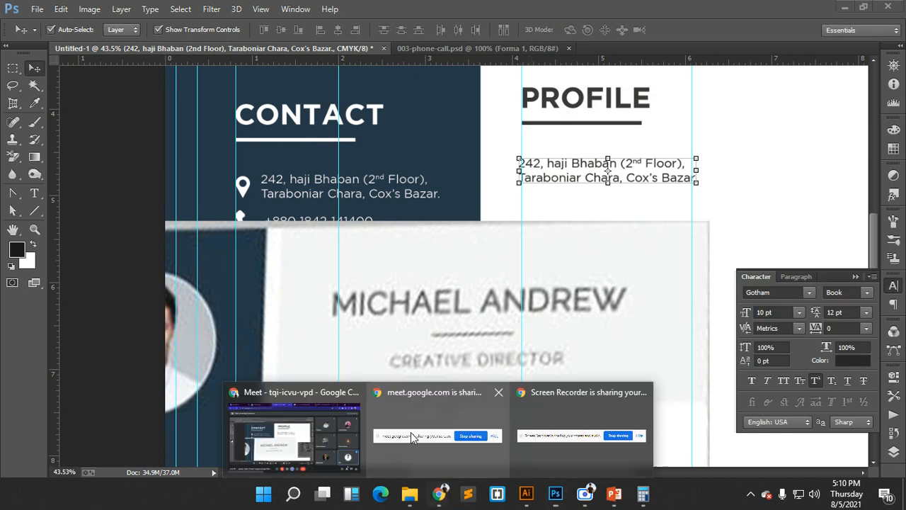
left_click(332, 425)
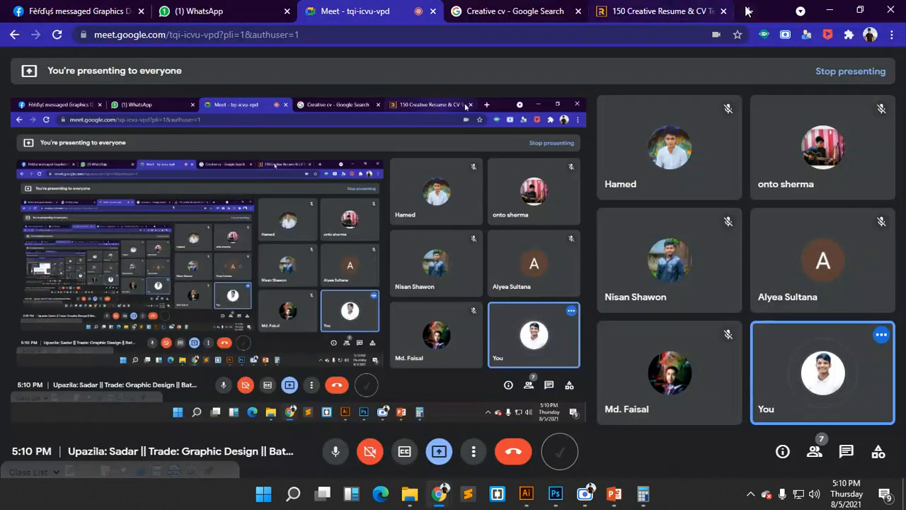
- Search 'lorem ipsum', copy lipsum.com's first paragraph, and return to Photoshop
left_click(749, 11)
type("lo")
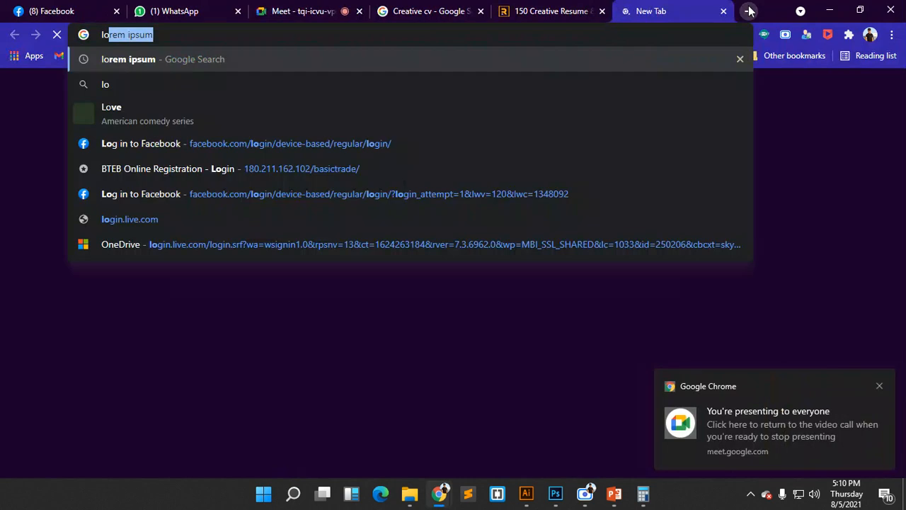
key("Return")
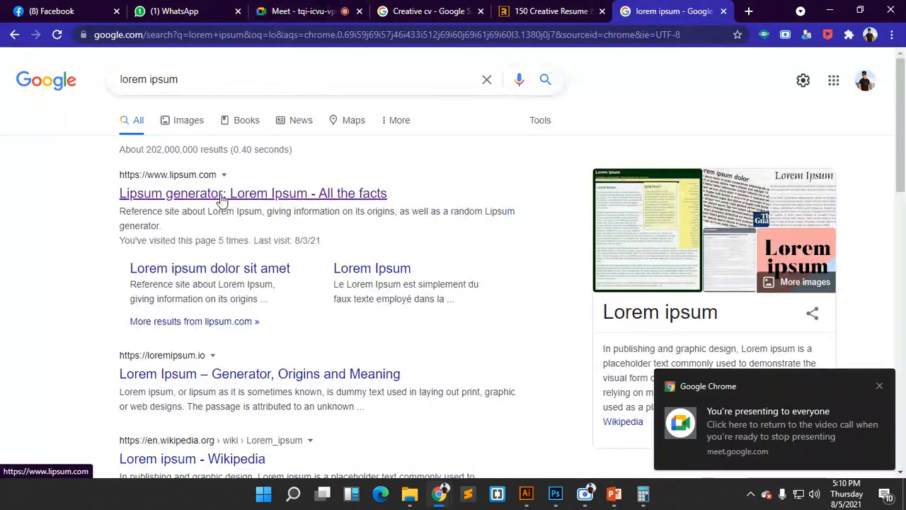
left_click(221, 199)
scroll(284, 279, "down", 2)
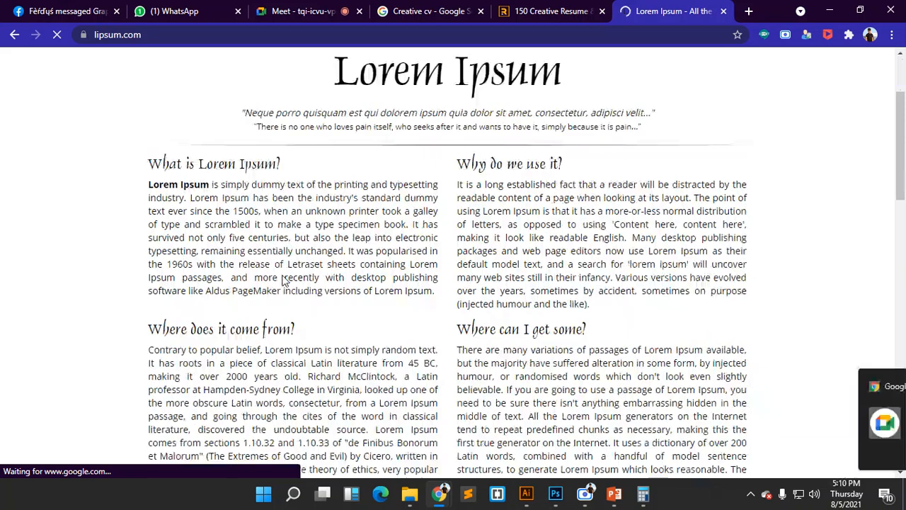
scroll(284, 281, "down", 1)
left_click_drag(149, 118, 436, 227)
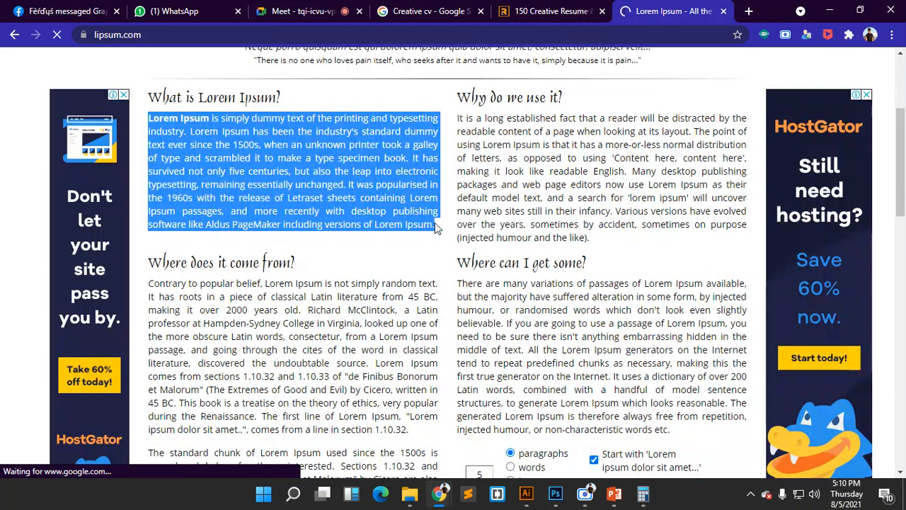
left_click(555, 493)
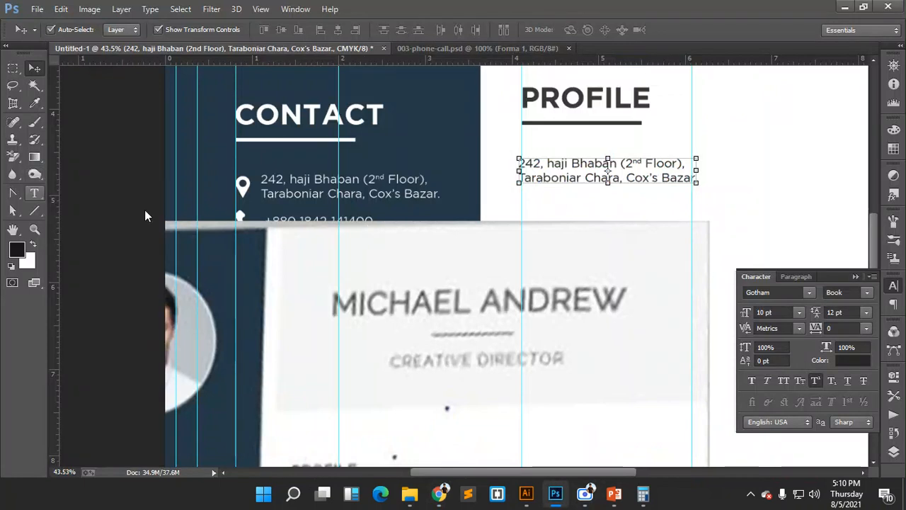
- Move the address copy layer below profile and paste the Lorem Ipsum paragraph over its text
left_click(894, 451)
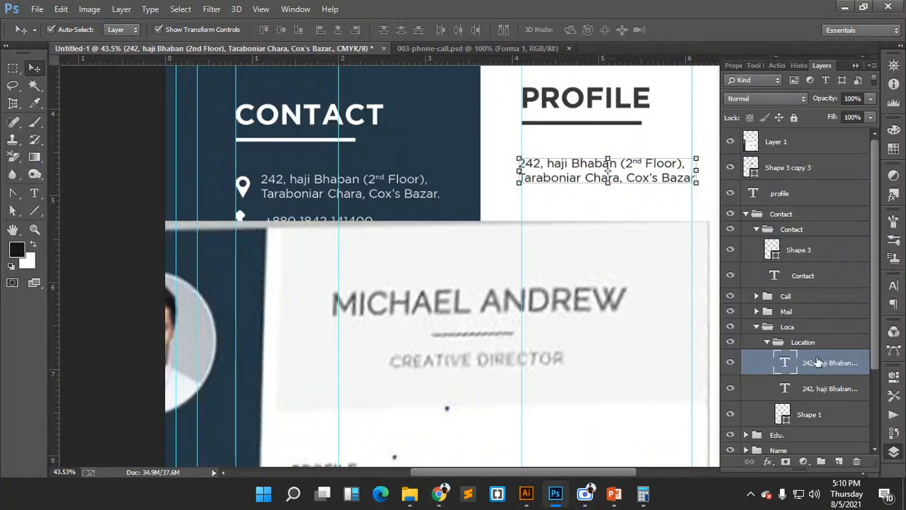
left_click_drag(820, 366, 806, 204)
double_click(753, 219)
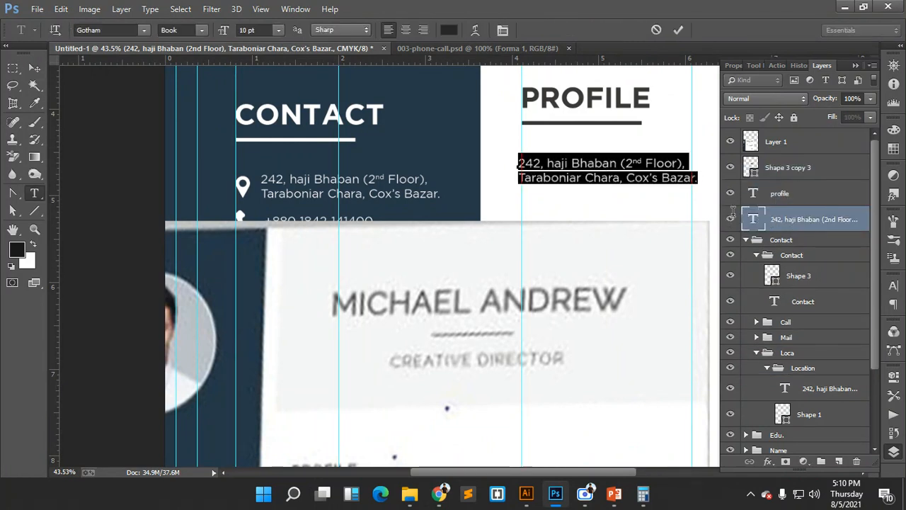
key("ctrl+v")
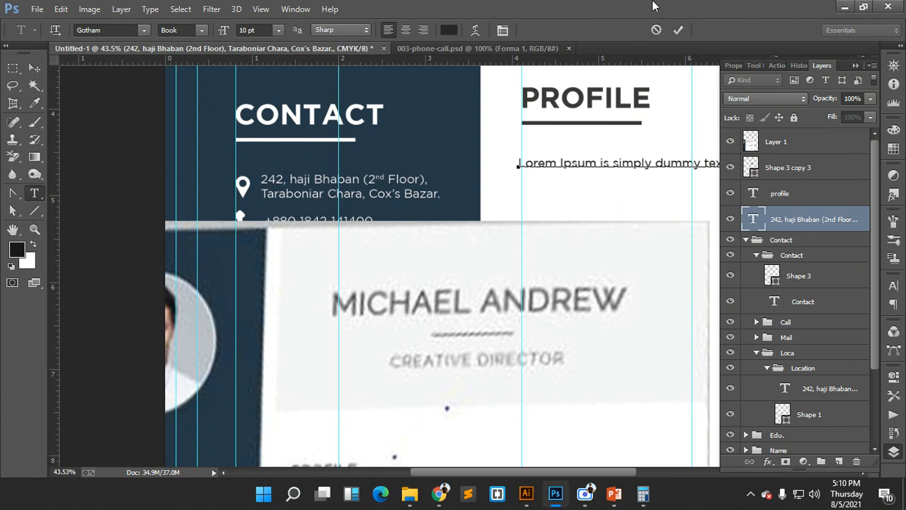
left_click_drag(539, 472, 630, 478)
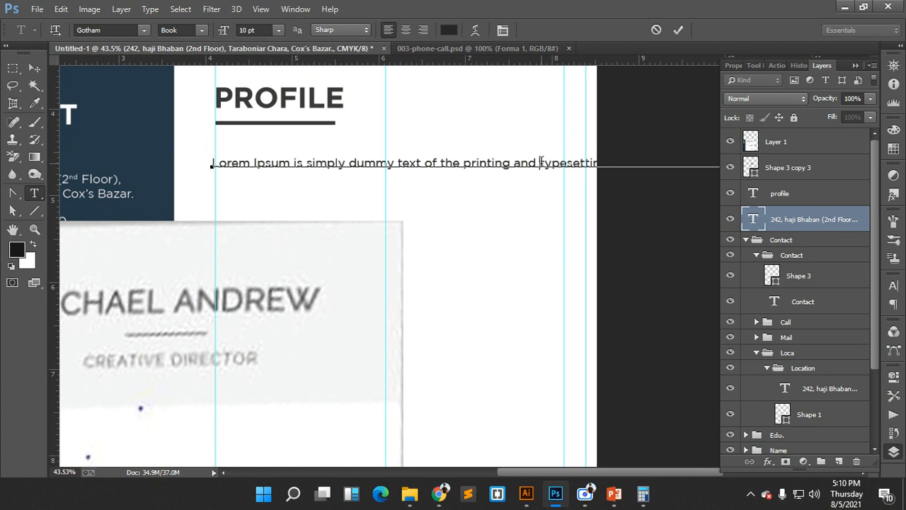
- Break the paragraph into lines after 'and', 'unknown', 'type' and 'also', and before 'standard'
key("Return")
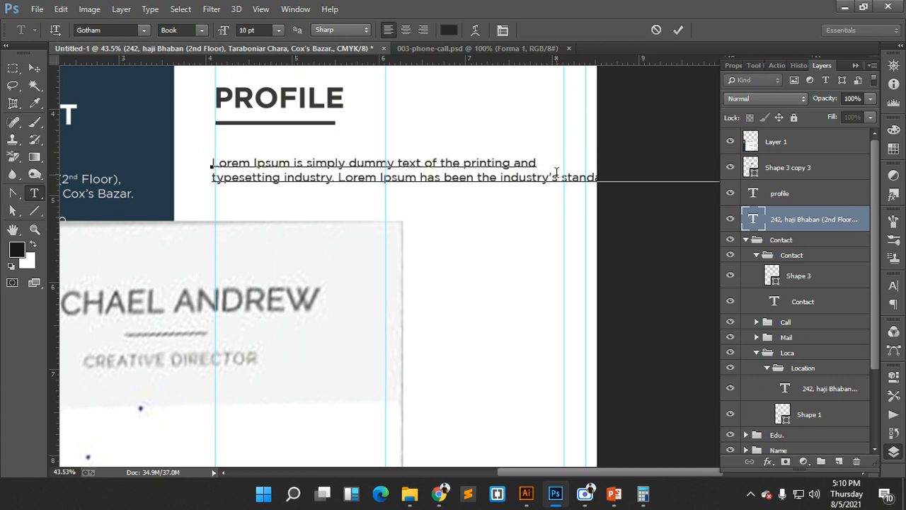
left_click(565, 177)
key("Return")
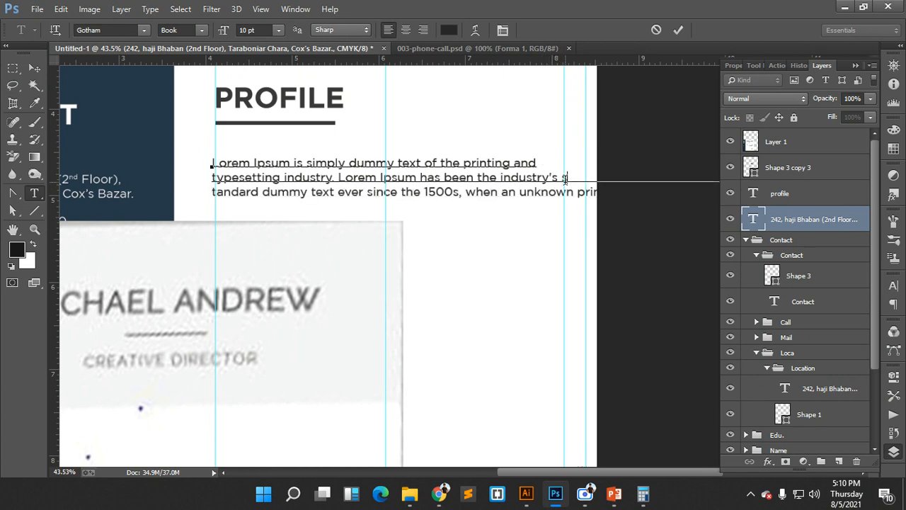
key("BackSpace")
key("Return")
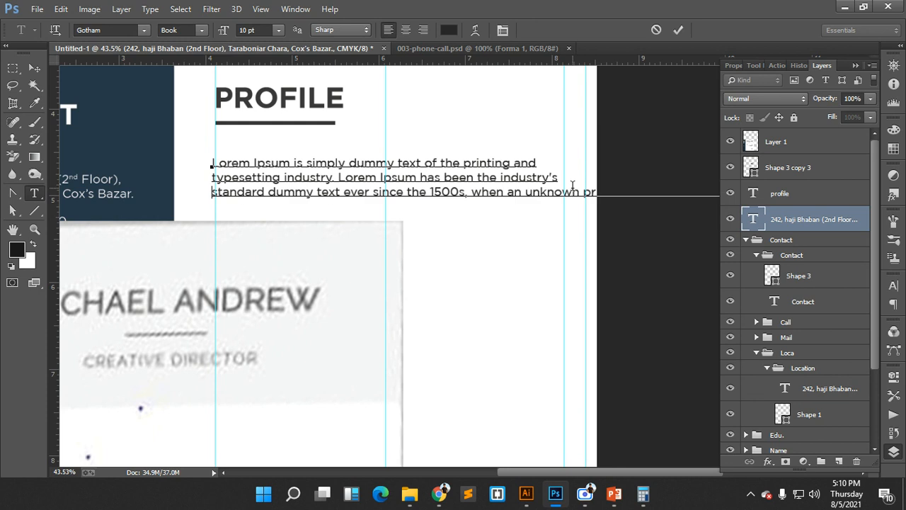
left_click(579, 191)
key("Return")
left_click(578, 205)
key("Return")
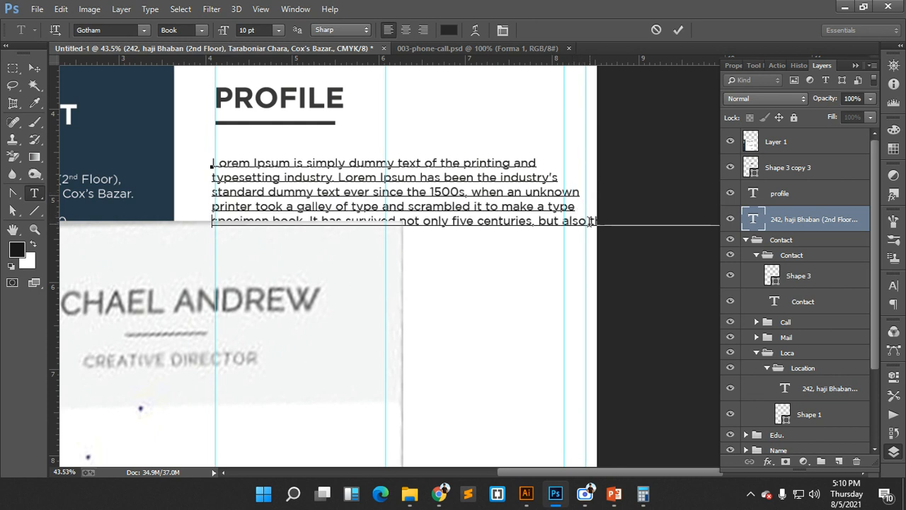
left_click(589, 221)
key("Return")
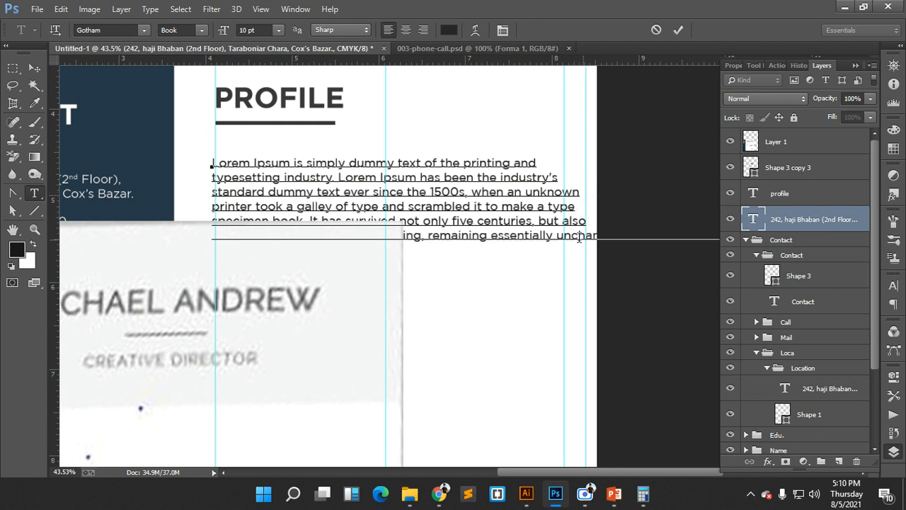
- Add line breaks after 'essentially', 'release' and 'more', and delete the leftover ninth line
scroll(521, 243, "down", 2)
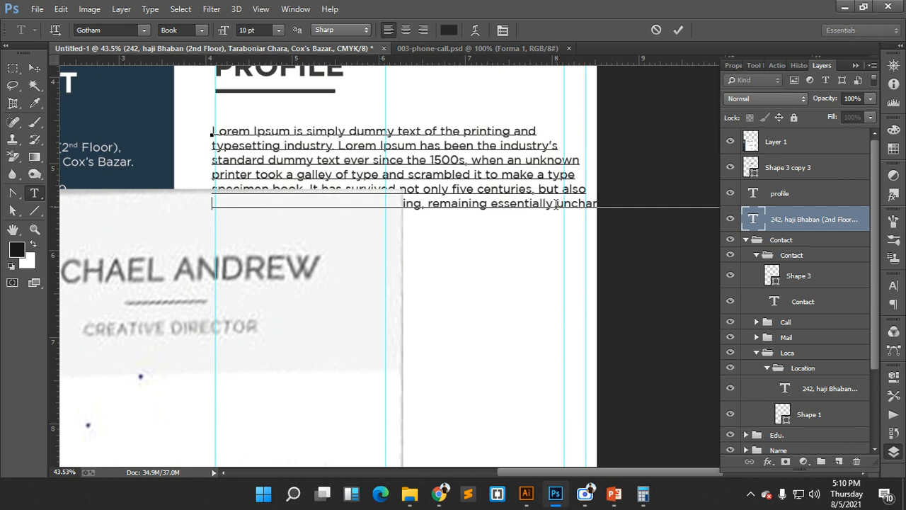
left_click(556, 205)
key("Return")
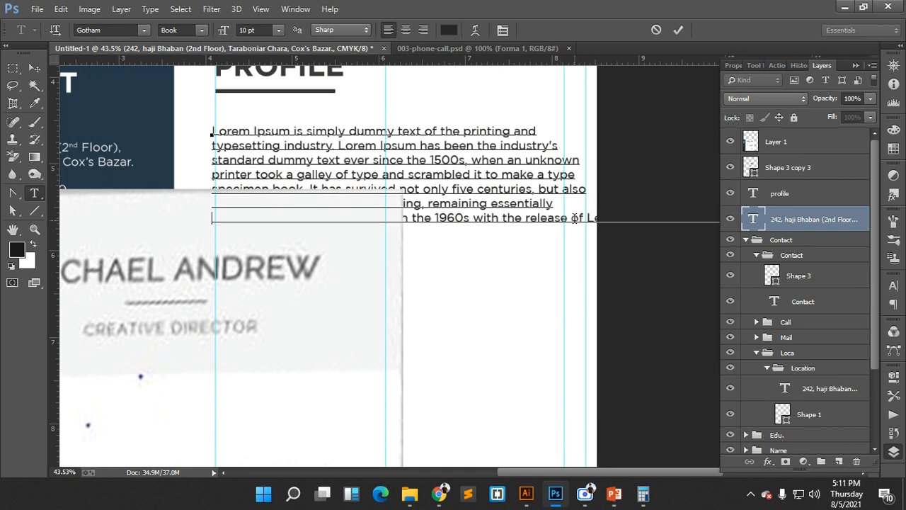
left_click(570, 219)
key("Return")
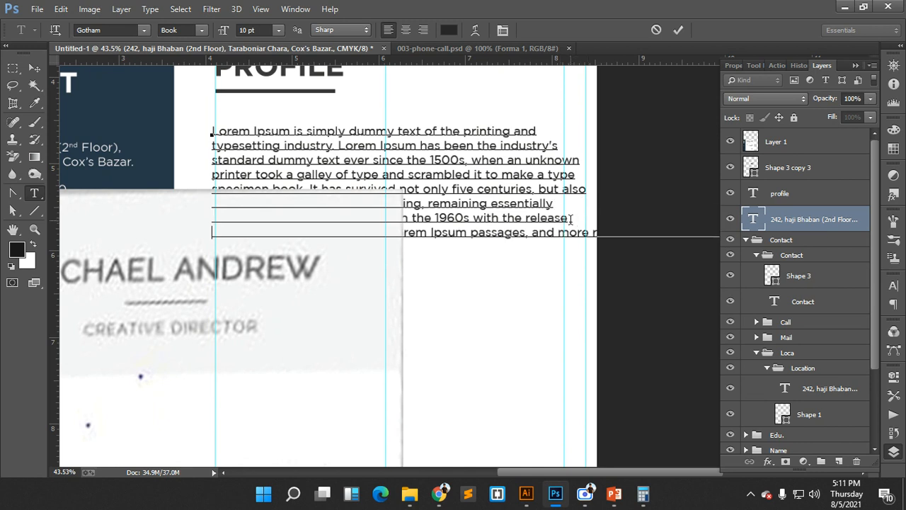
left_click(589, 234)
key("Return")
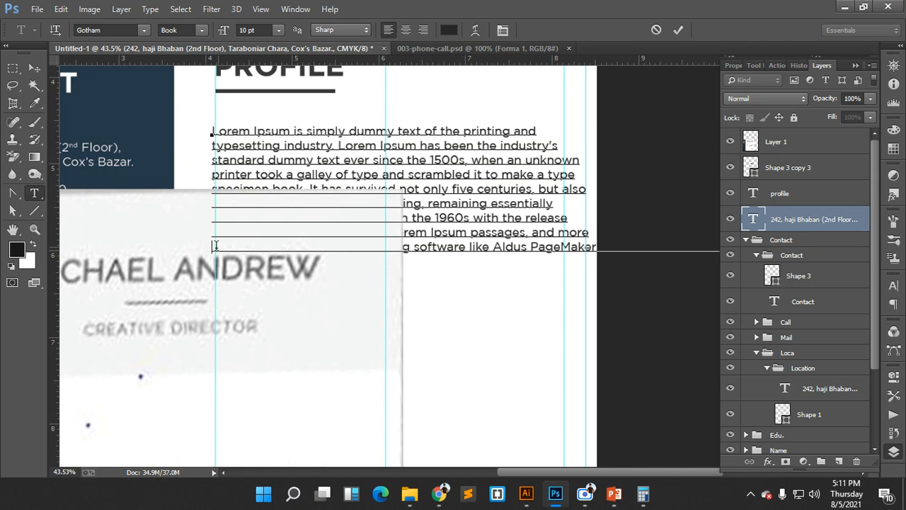
left_click_drag(215, 247, 904, 304)
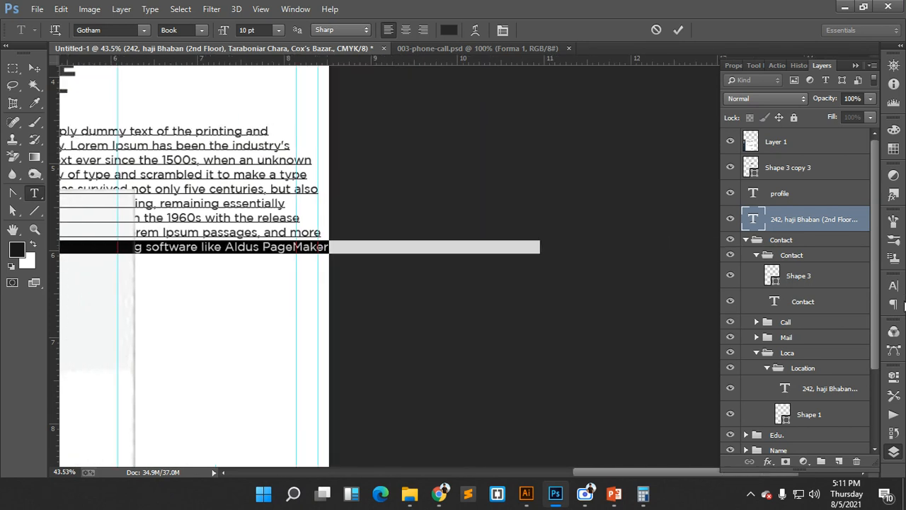
key("BackSpace")
- Commit the paragraph and move it into place beneath the PROFILE heading
left_click(679, 31)
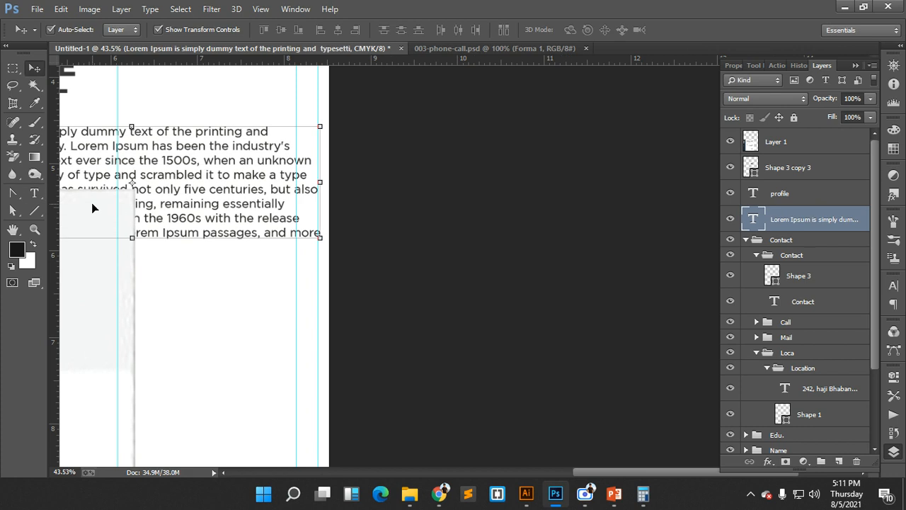
scroll(333, 270, "down", 5)
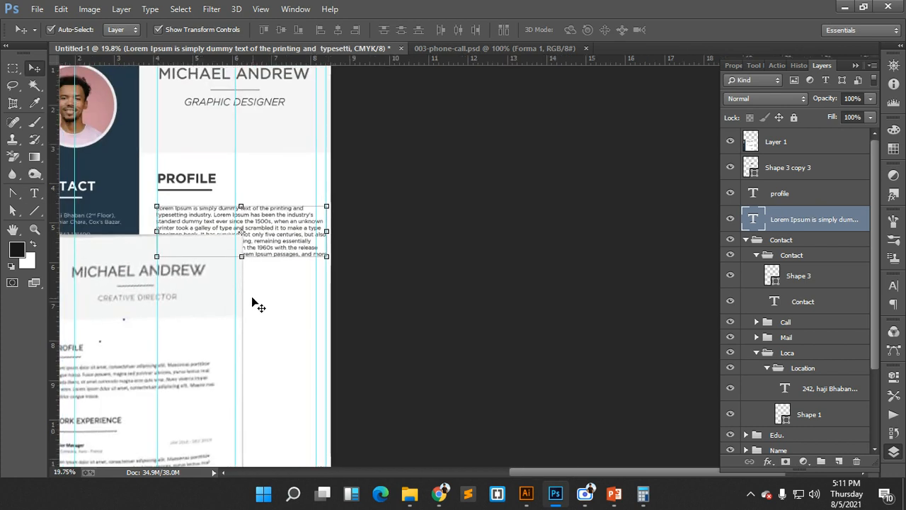
left_click_drag(249, 290, 347, 281)
scroll(342, 271, "up", 5)
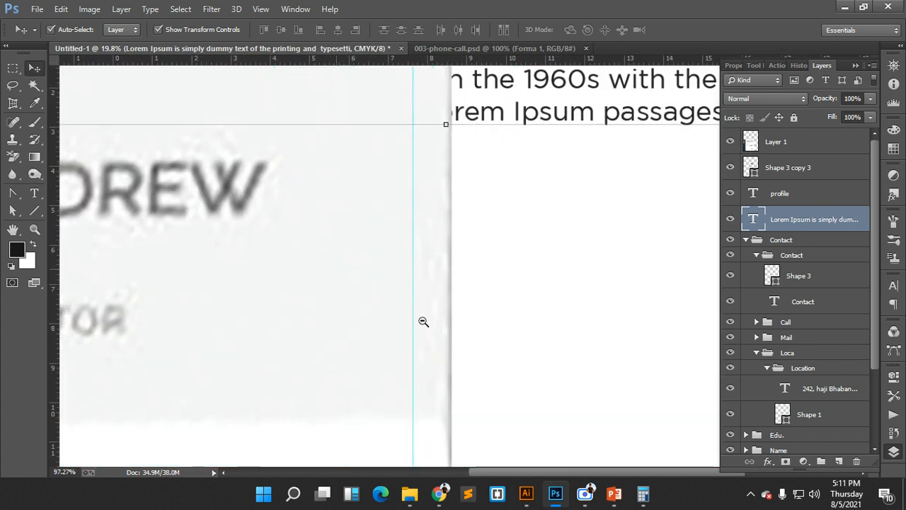
left_click(354, 283)
scroll(354, 283, "down", 4)
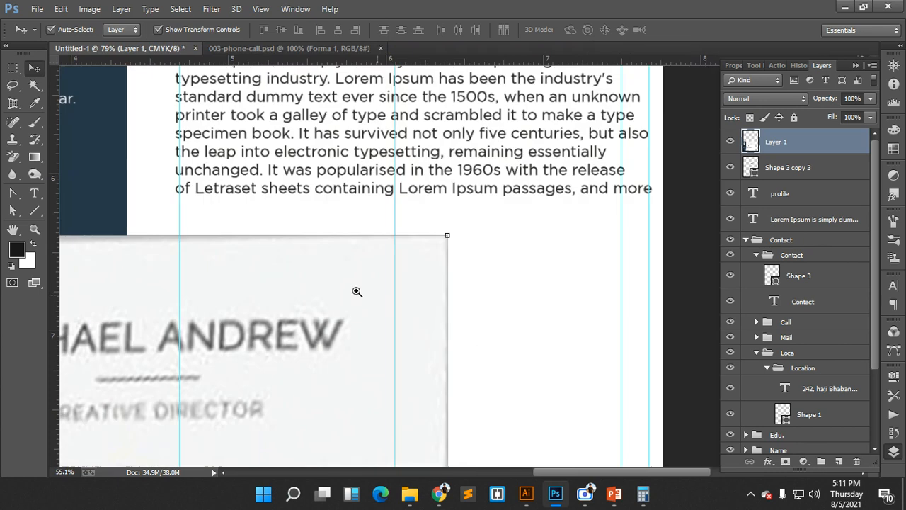
scroll(347, 264, "up", 2)
scroll(333, 262, "down", 1)
scroll(333, 263, "down", 1)
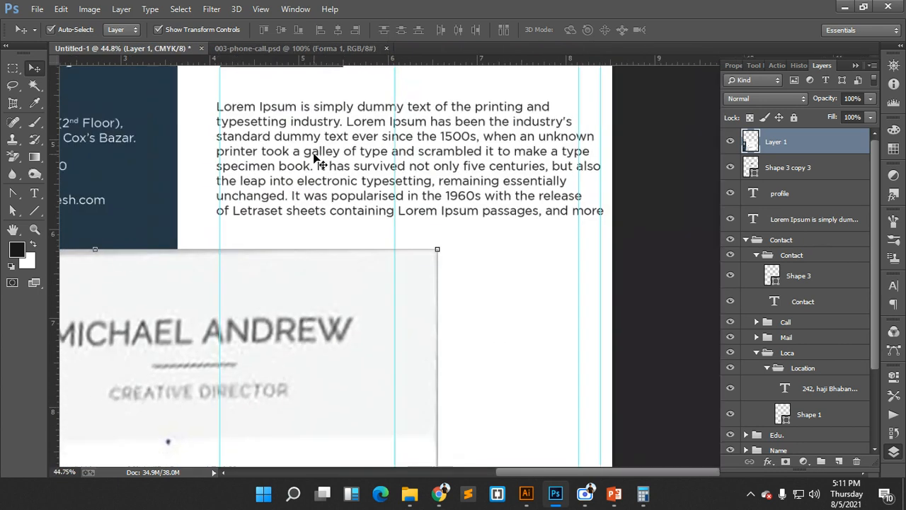
left_click_drag(305, 150, 309, 136)
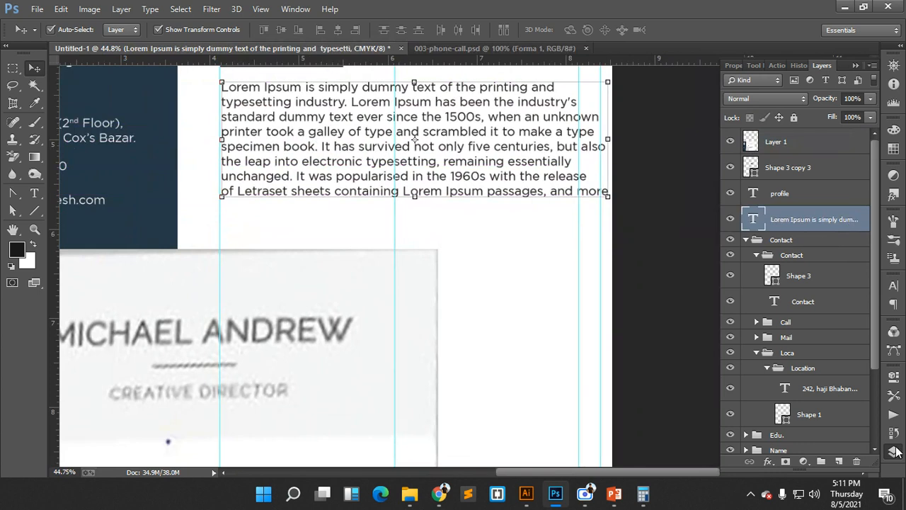
- Set the paragraph text to 9 pt and nudge it slightly up and left
left_click(894, 285)
left_click(798, 313)
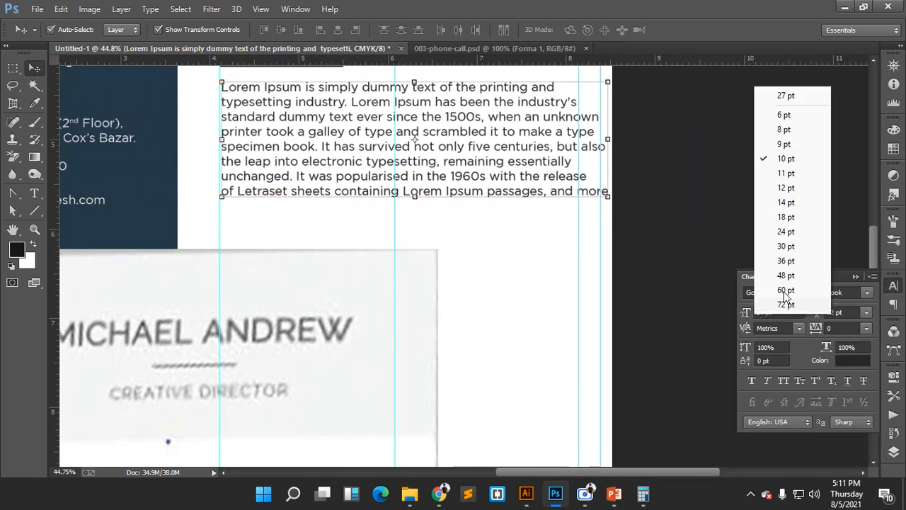
left_click(780, 147)
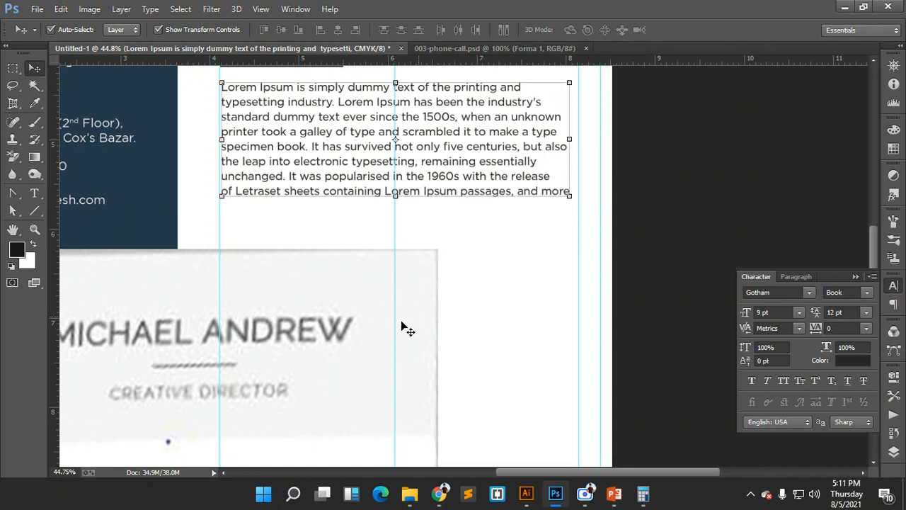
left_click_drag(401, 326, 350, 322)
left_click(339, 172)
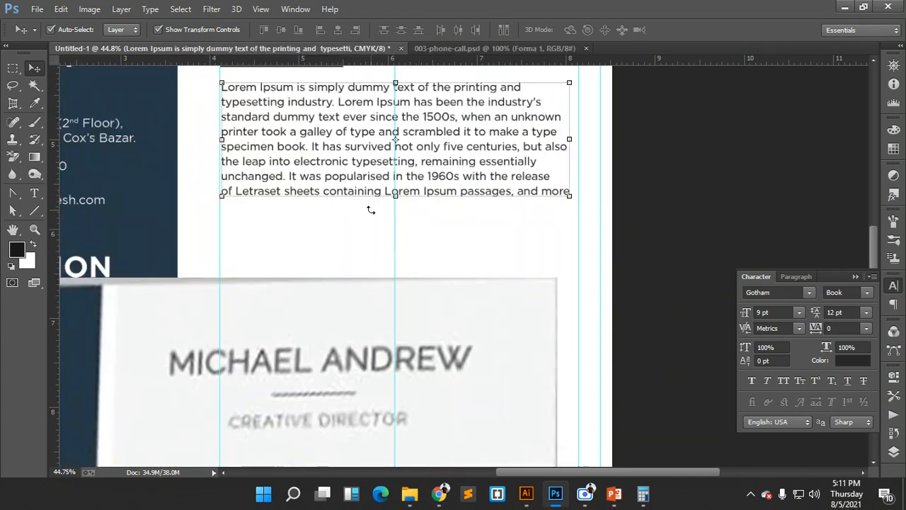
key("Up")
key("Up")
key("Left")
key("Left")
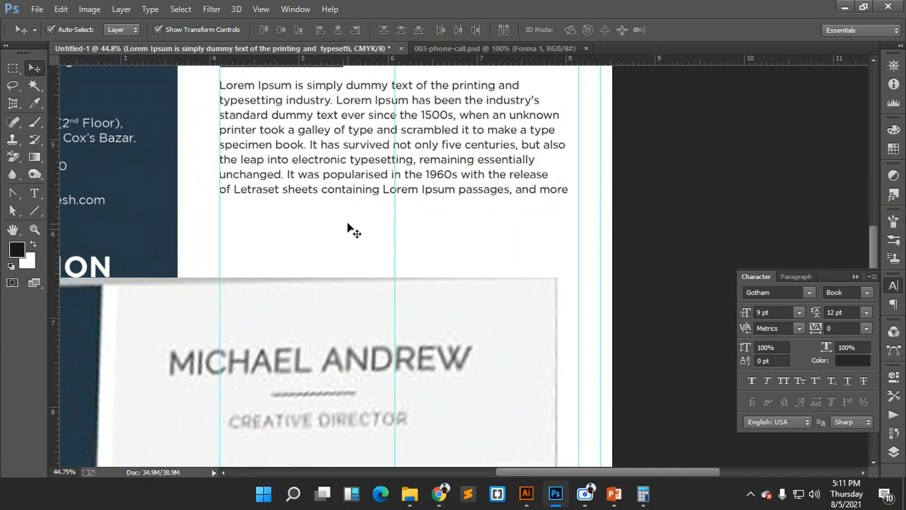
left_click(348, 228)
scroll(337, 233, "up", 2)
scroll(336, 233, "down", 1)
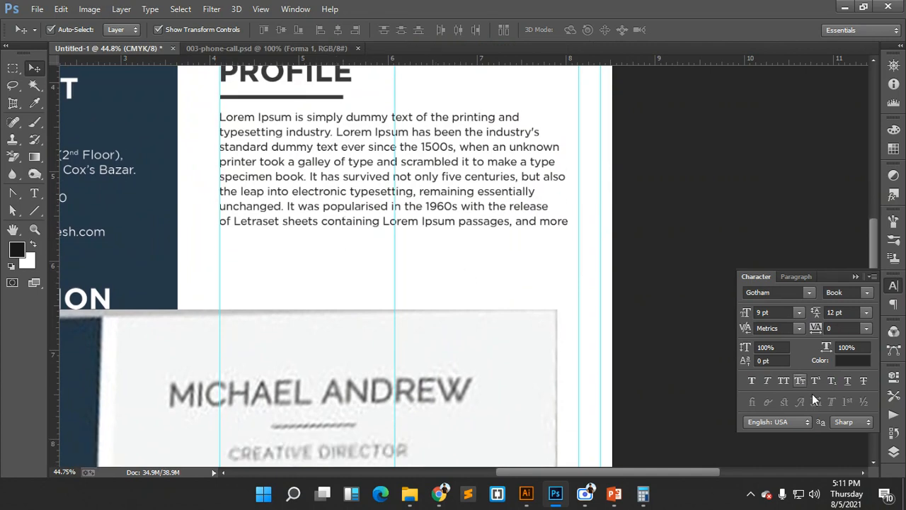
- Group Shape 3 copy 3, the profile heading and the Lorem Ipsum paragraph into a group named Profile
left_click(892, 450)
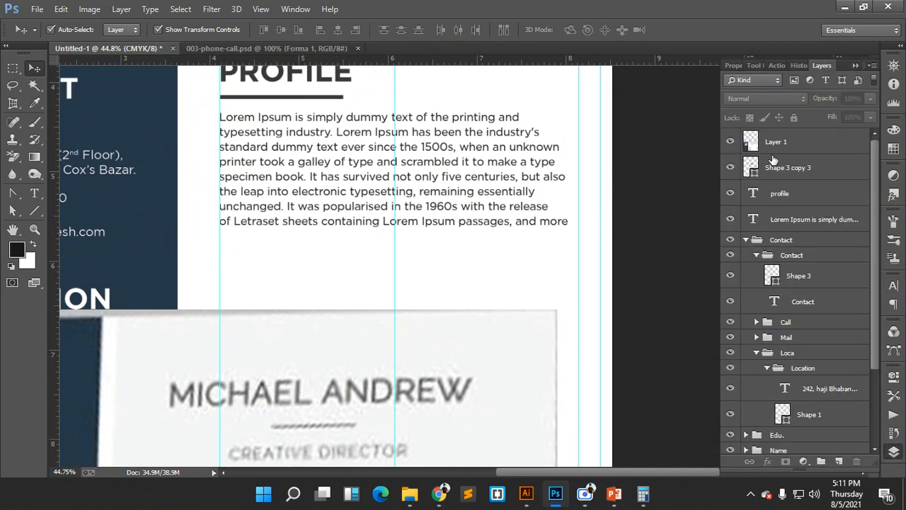
left_click(770, 145)
left_click(788, 169, "shift")
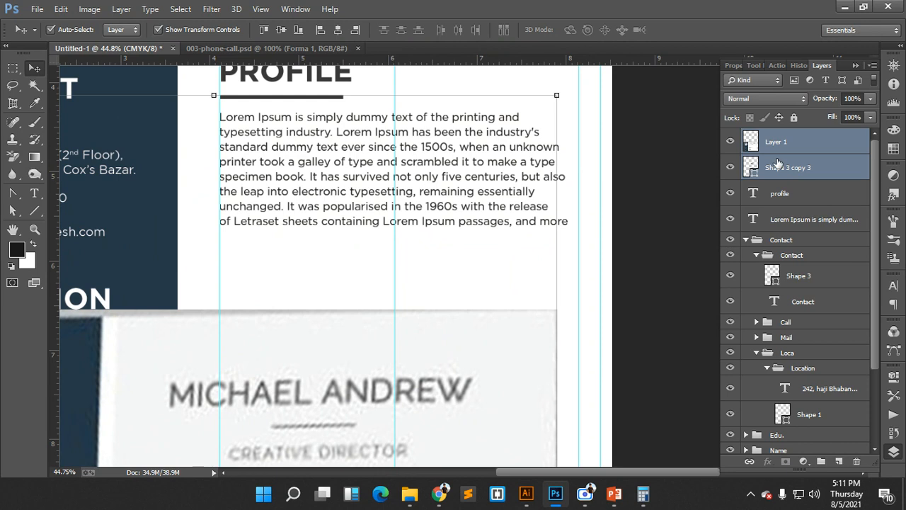
left_click(779, 167)
left_click(787, 193, "shift")
left_click(796, 219, "shift")
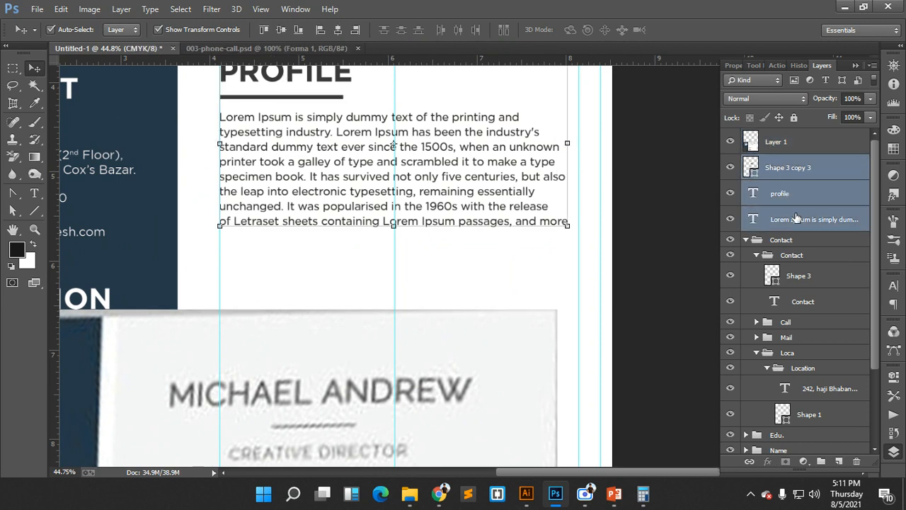
scroll(492, 188, "up", 2)
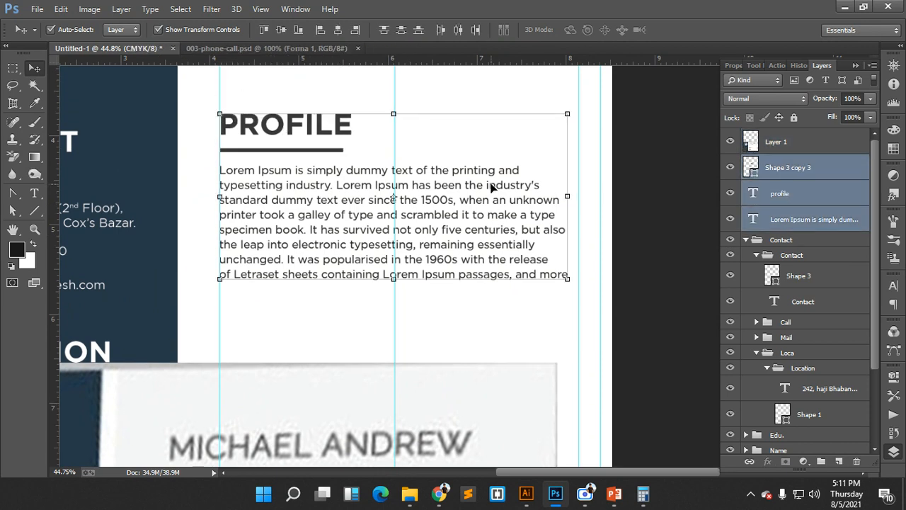
key("ctrl+g")
double_click(779, 161)
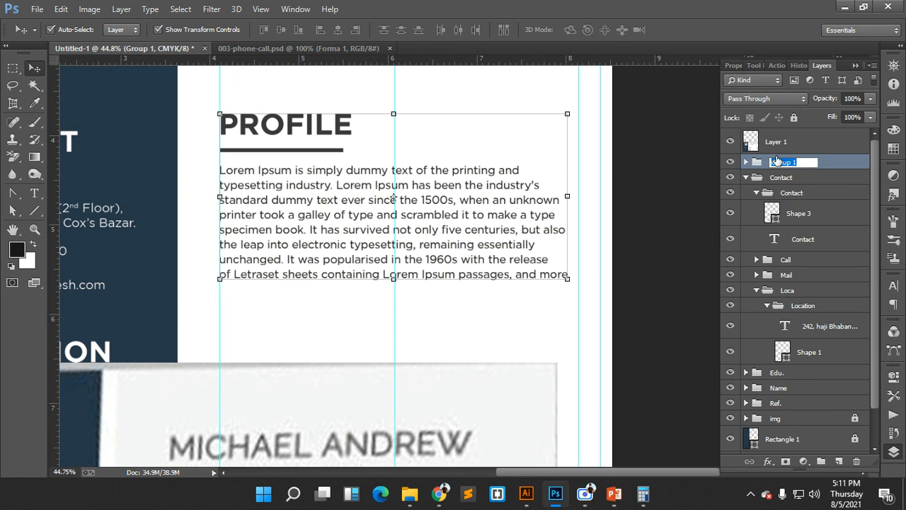
type("Profile")
key("Return")
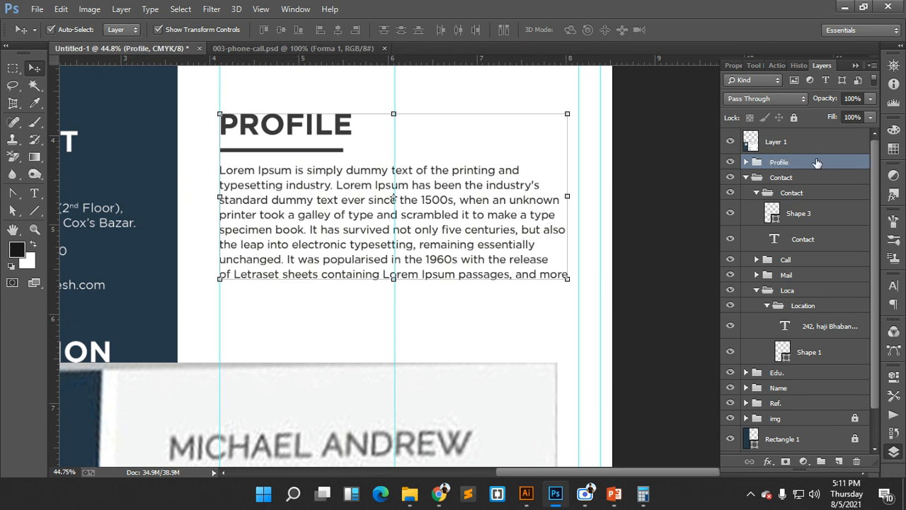
- Shift the reference résumé image up and left so its WORK EXPERIENCE section shows
left_click_drag(468, 399, 553, 347)
left_click_drag(543, 378, 482, 349)
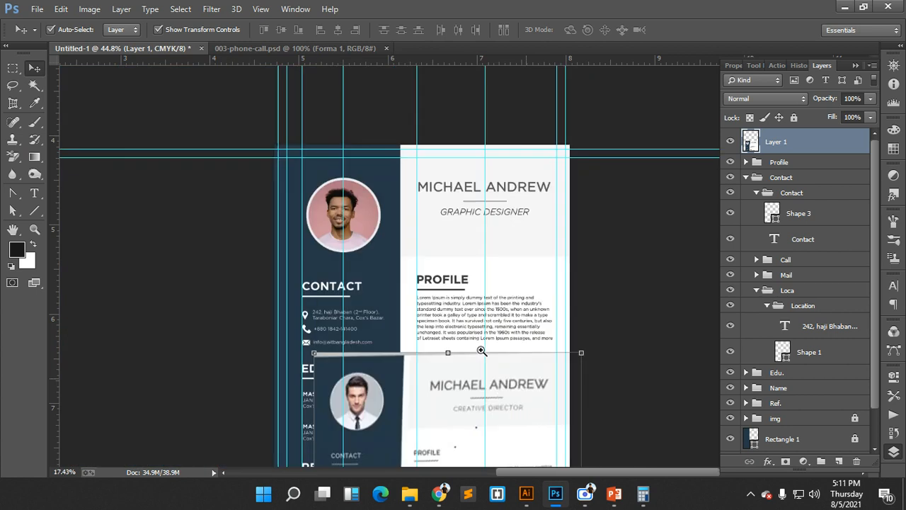
left_click_drag(498, 403, 390, 230)
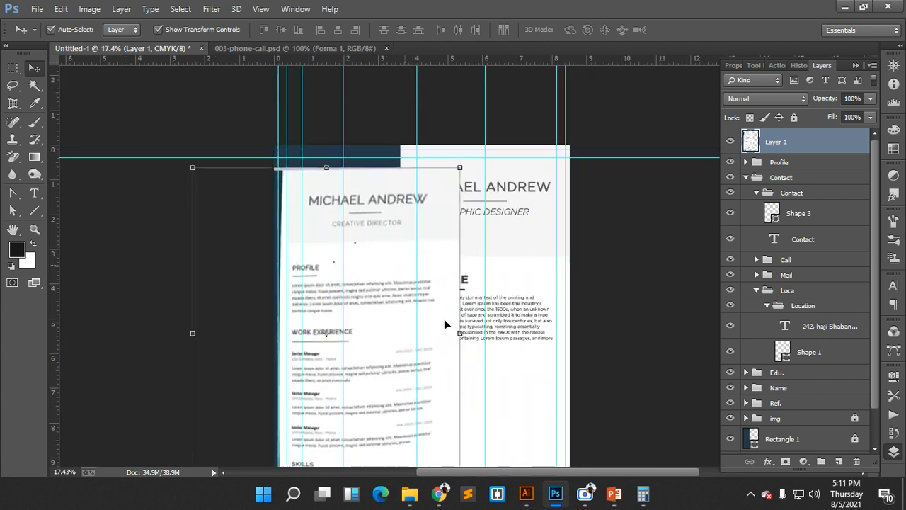
mouse_move(442, 496)
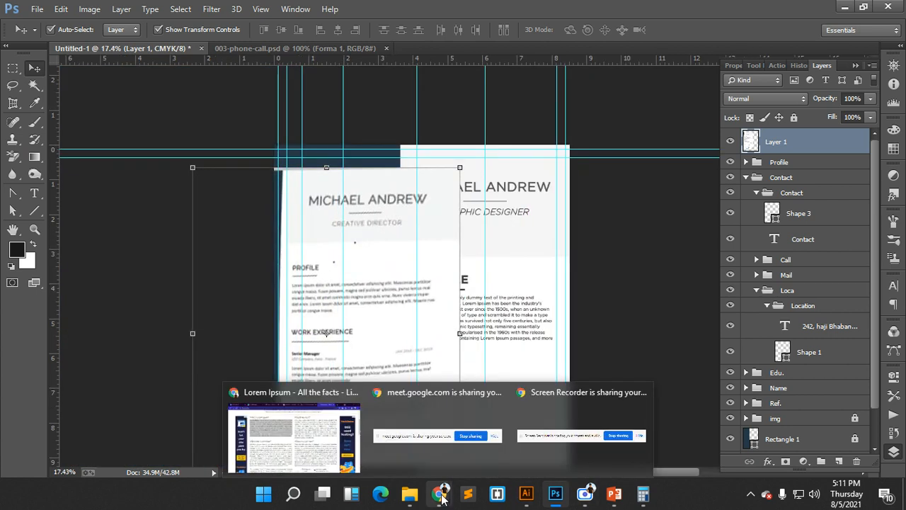
left_click_drag(437, 308, 412, 306)
left_click_drag(510, 321, 609, 313)
left_click_drag(489, 304, 535, 219)
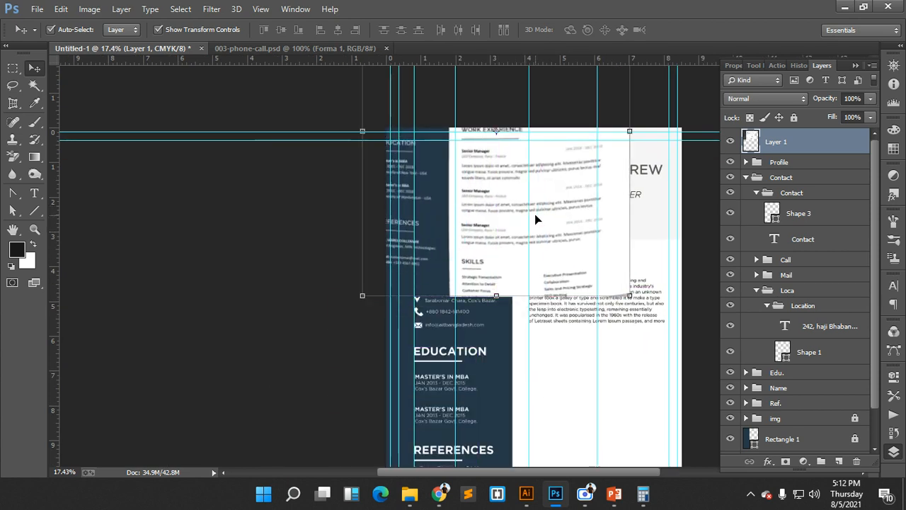
- Expand the Profile group and select the Shape 3 copy 3 underline layer
left_click(782, 161)
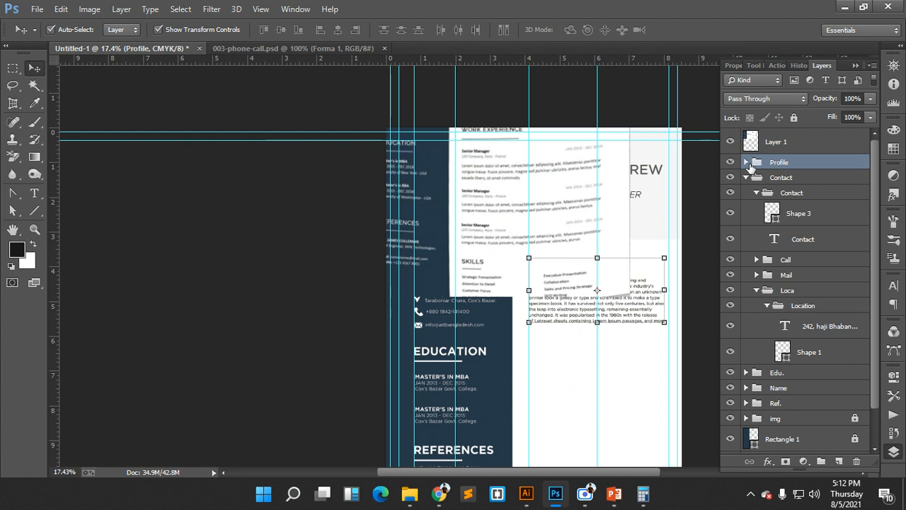
left_click(747, 163)
left_click(787, 182)
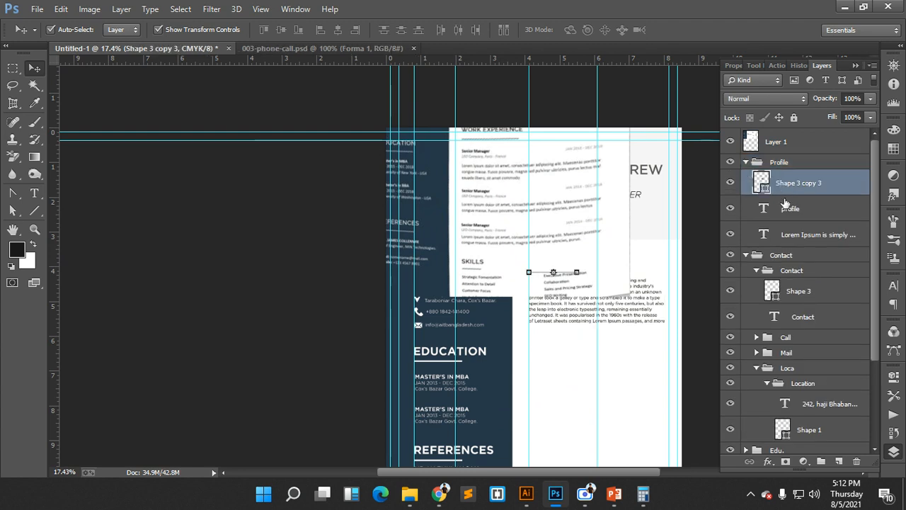
- Duplicate the PROFILE heading and underline, move the copies out of the group, and nudge them below the paragraph
left_click(786, 208)
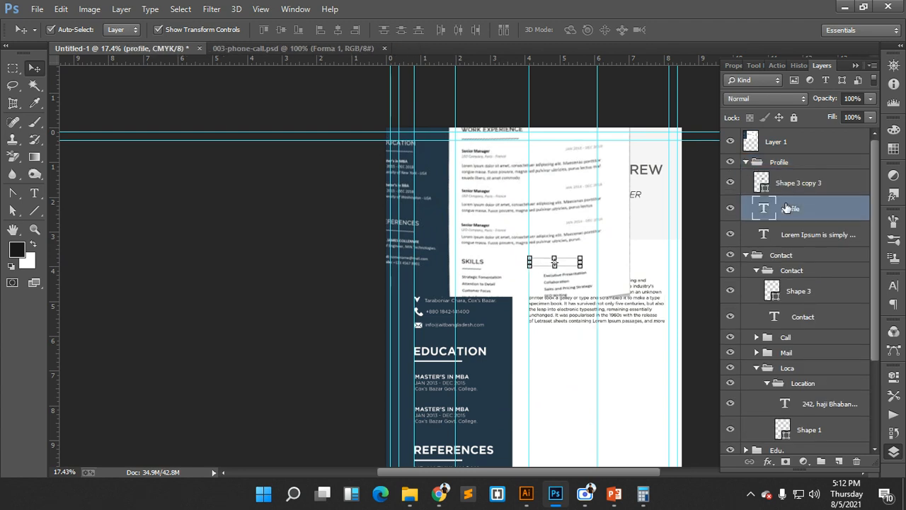
left_click(785, 188, "ctrl")
key("alt")
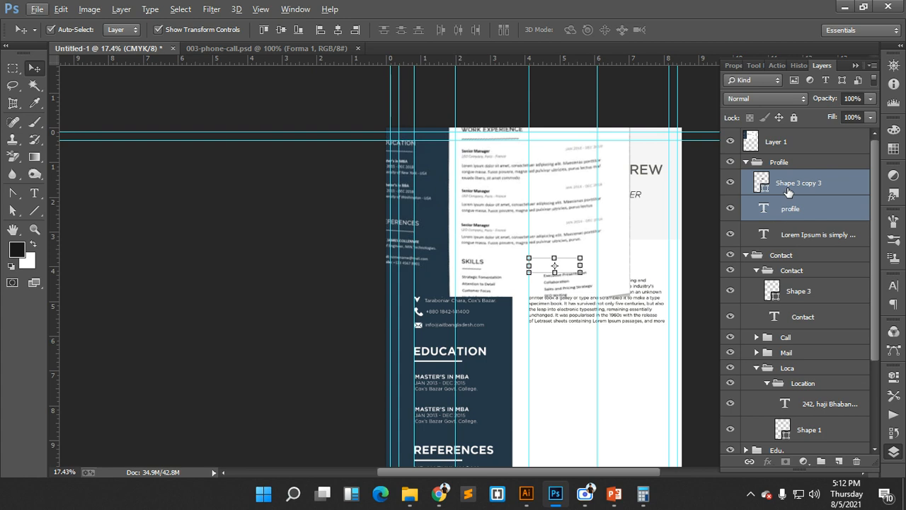
key("ctrl+j")
left_click_drag(788, 192, 777, 151)
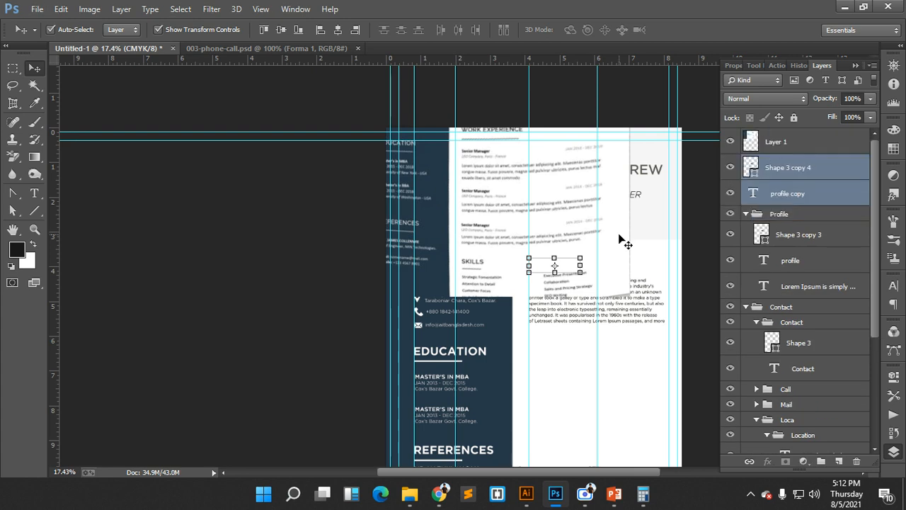
key("shift+Down")
key("shift+Down")
key("shift+Down")
key("shift+Down")
key("shift+Down")
key("shift+Down")
key("shift+Down")
key("shift+Down")
key("shift+Down")
key("shift+Down")
key("shift+Down")
key("shift+Down")
key("shift+Down")
key("shift+Down")
key("shift+Down")
key("shift+Down")
key("shift+Down")
key("shift+Down")
key("shift+Down")
key("shift+Down")
key("shift+Down")
key("shift+Down")
key("shift+Down")
key("shift+Down")
key("shift+Down")
key("shift+Down")
key("shift+Down")
key("shift+Down")
key("shift+Down")
key("shift+Down")
key("shift+Down")
key("shift+Down")
key("shift+Down")
key("shift+Down")
key("shift+Down")
key("shift+Down")
key("shift+Down")
key("shift+Down")
key("shift+Down")
key("shift+Down")
key("shift+Down")
key("shift+Down")
key("shift+Down")
key("shift+Down")
key("shift+Down")
key("shift+Down")
key("shift+Down")
key("shift+Down")
key("shift+Down")
key("shift+Down")
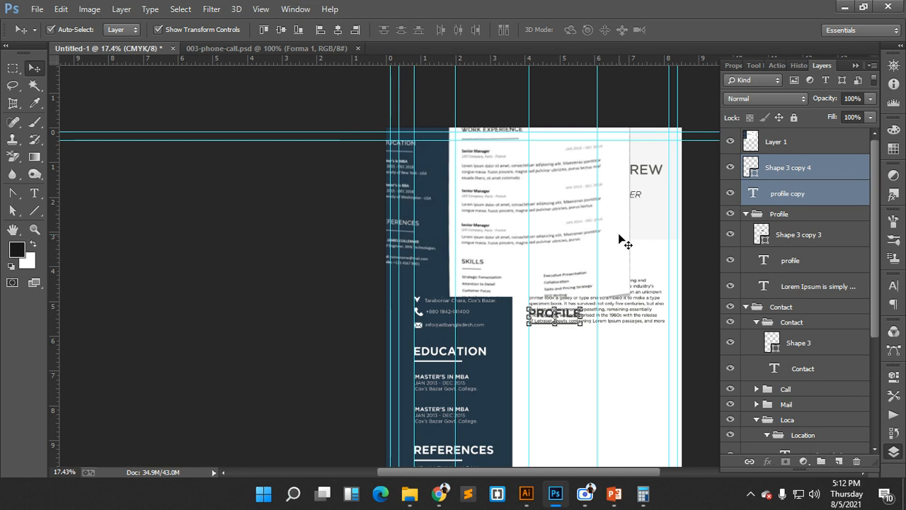
key("shift+Down")
key("shift+Down")
key("shift+Down")
key("shift+Down")
key("shift+Down")
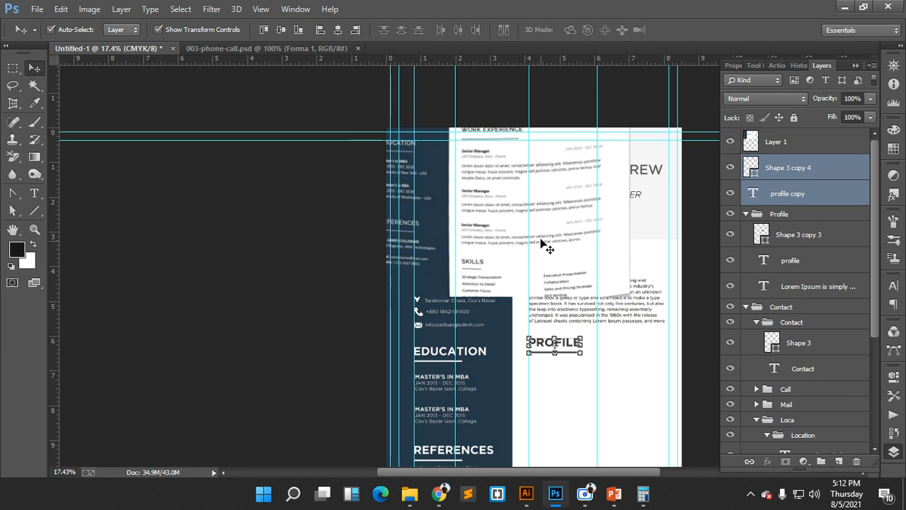
left_click_drag(542, 243, 551, 260)
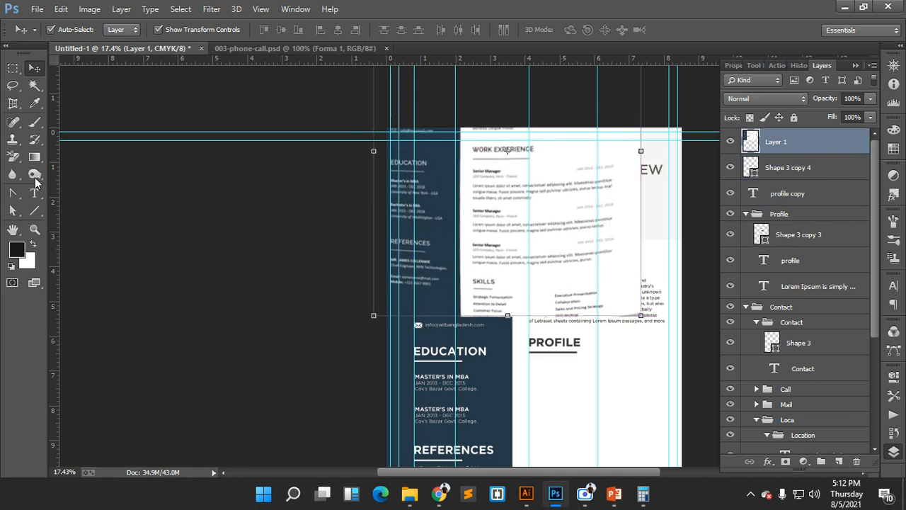
- Retype the copied PROFILE heading as WORK EXPERIENCE and commit it
left_click(34, 193)
left_click(531, 343)
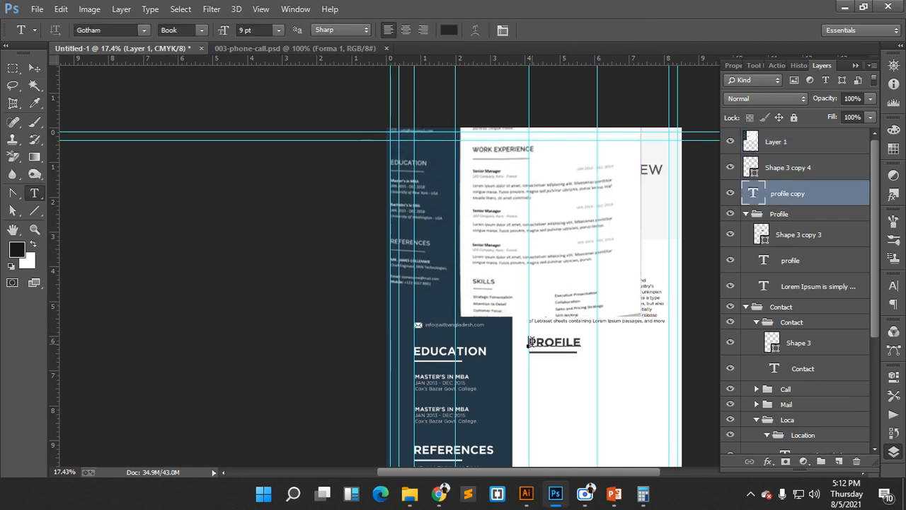
left_click_drag(529, 343, 588, 344)
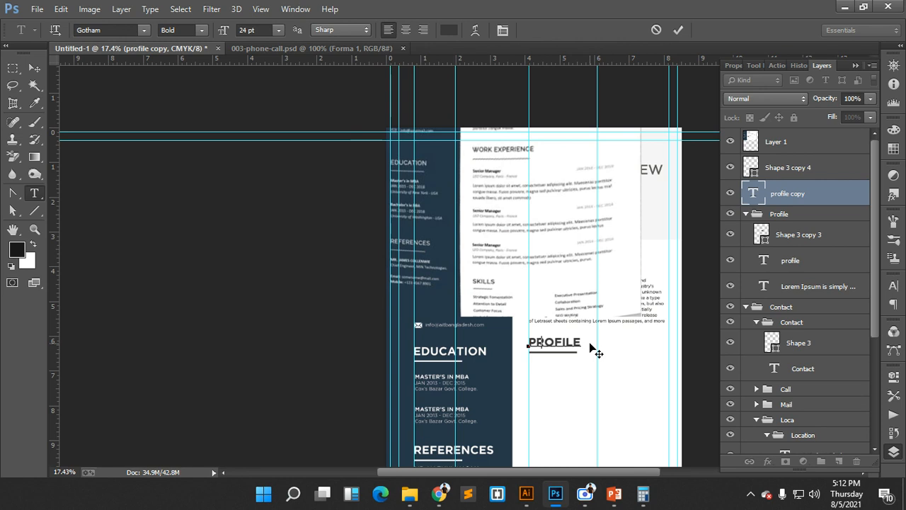
type("WORK EXPERIENCE")
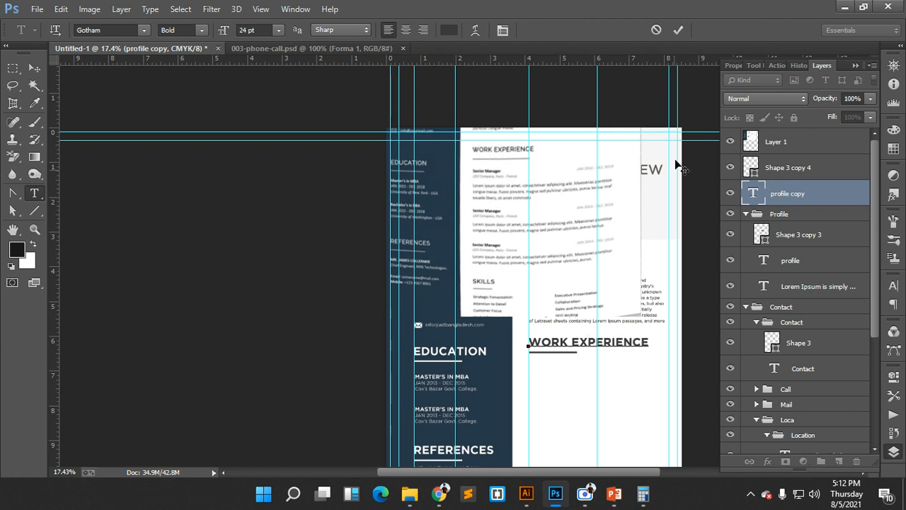
left_click(678, 29)
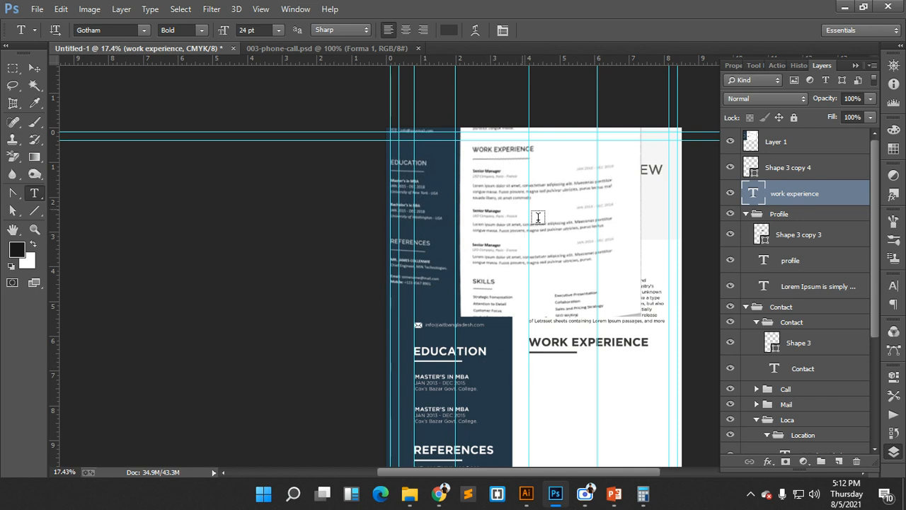
- Add a new SENIOR MANEGER text line below the WORK EXPERIENCE heading
left_click(543, 368, "ctrl")
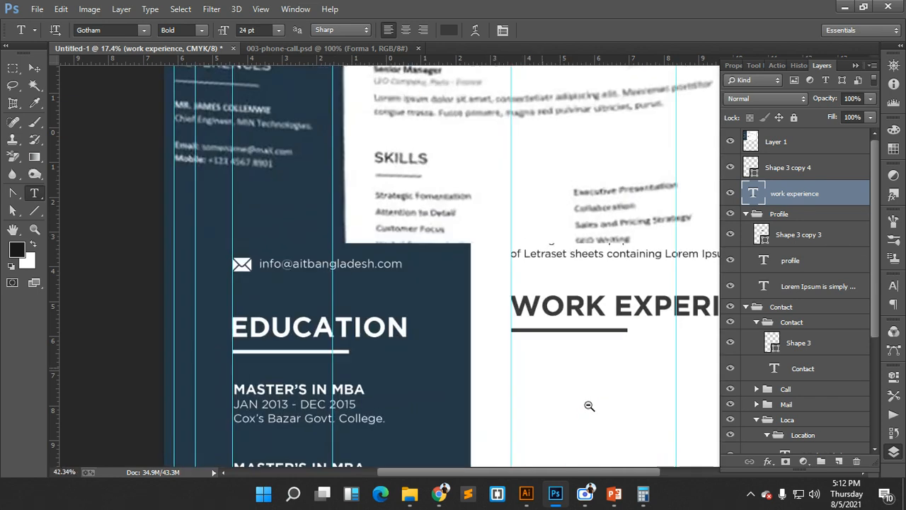
left_click(521, 347)
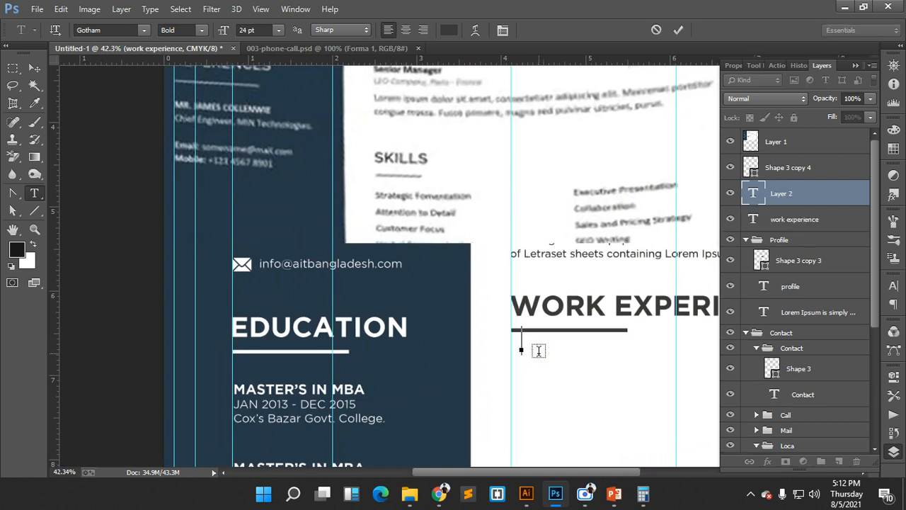
type("S")
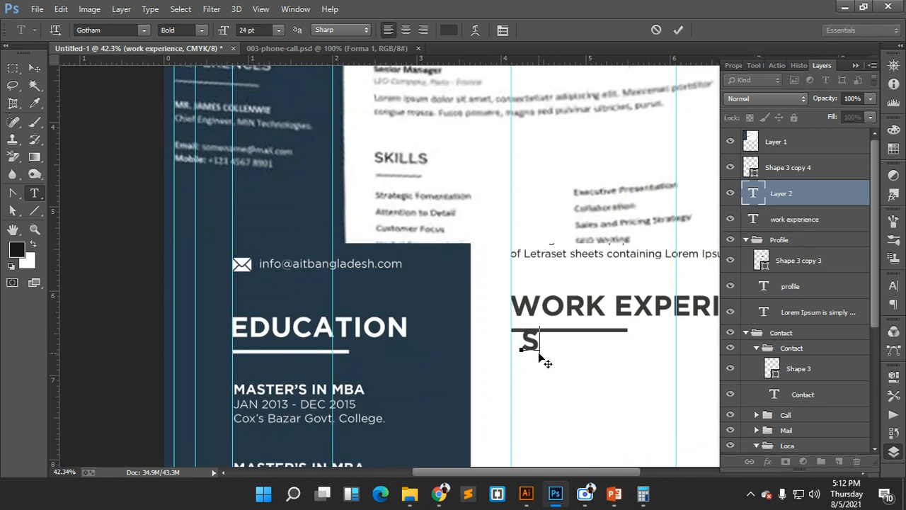
type("EN")
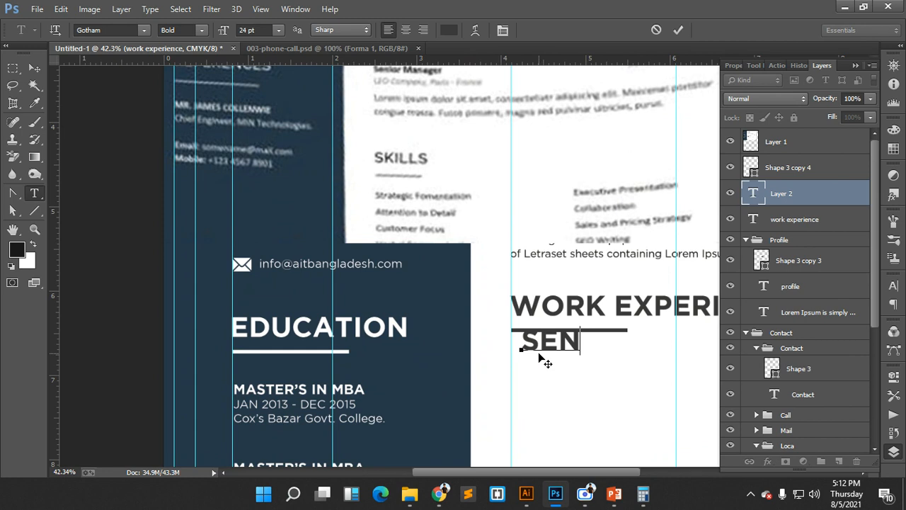
type("IOR ")
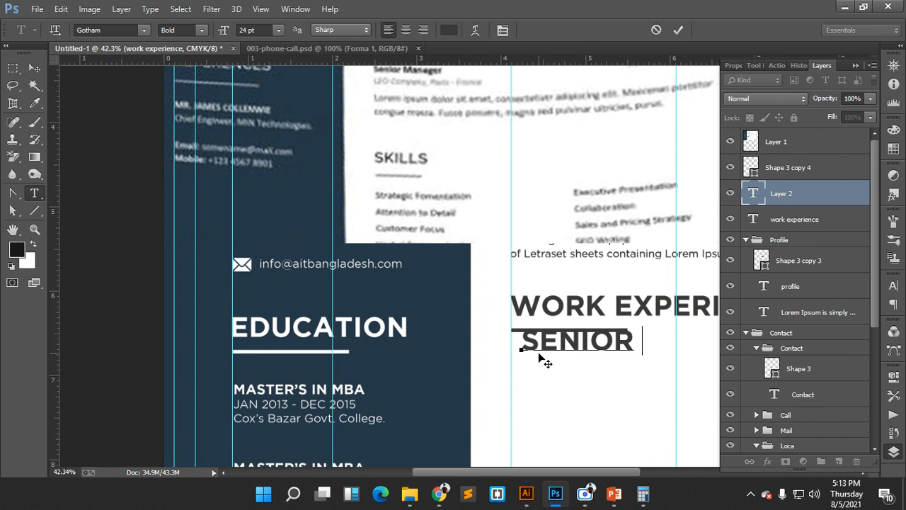
type("MA")
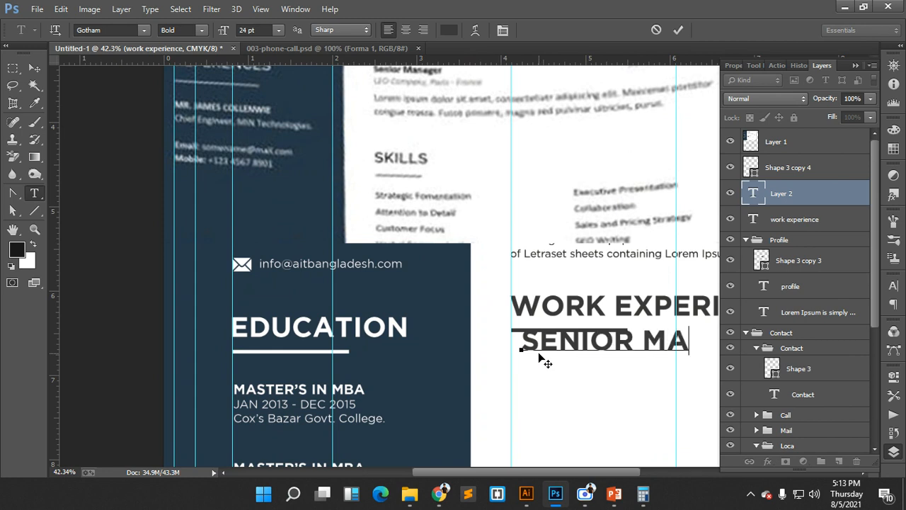
type("NE")
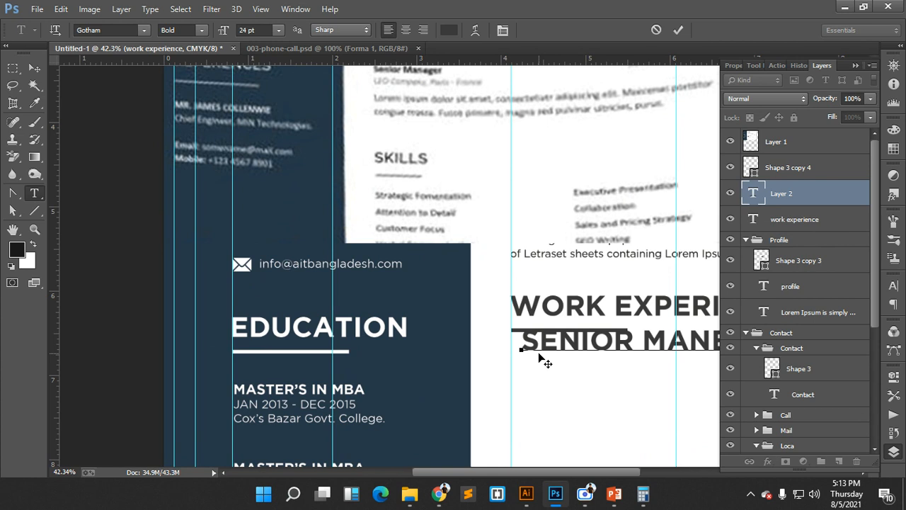
left_click(678, 30)
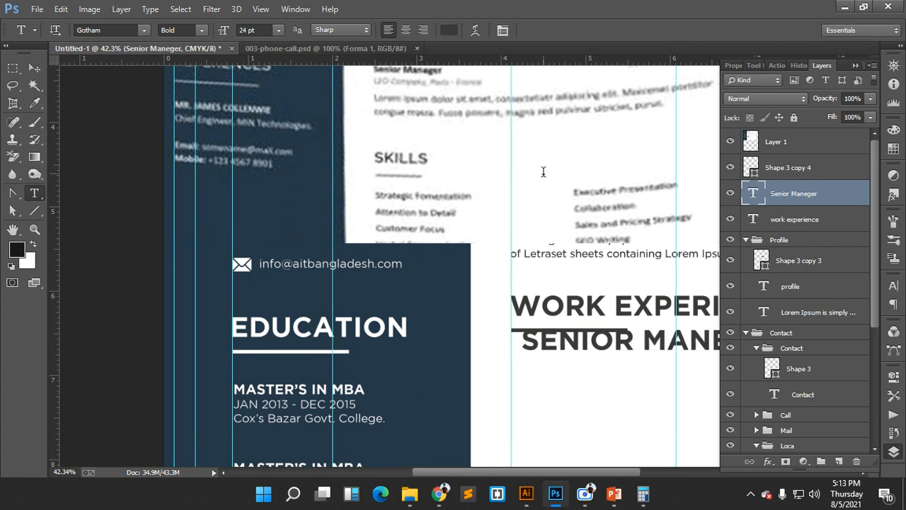
- Shift the reference screenshot up-left and place the job title just below the underline
left_click(34, 69)
left_click_drag(418, 153, 391, 114)
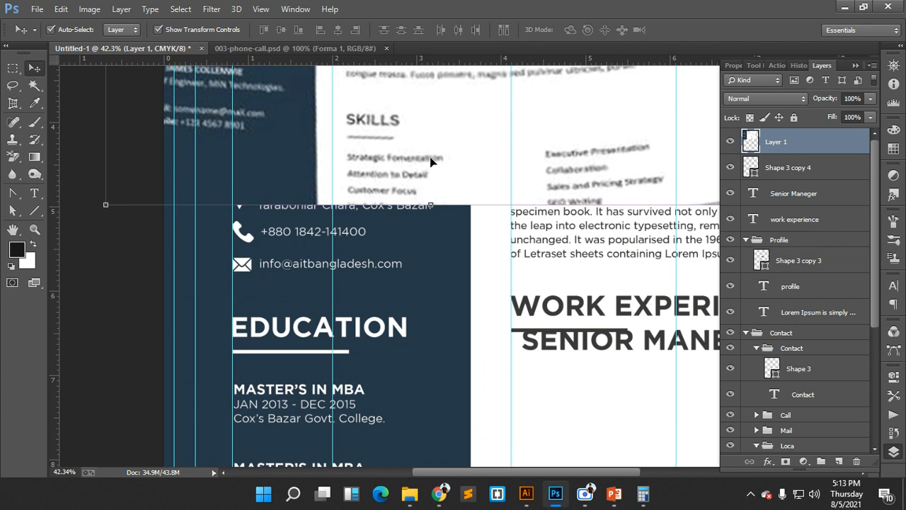
left_click_drag(516, 264, 457, 267)
left_click_drag(580, 314, 620, 312)
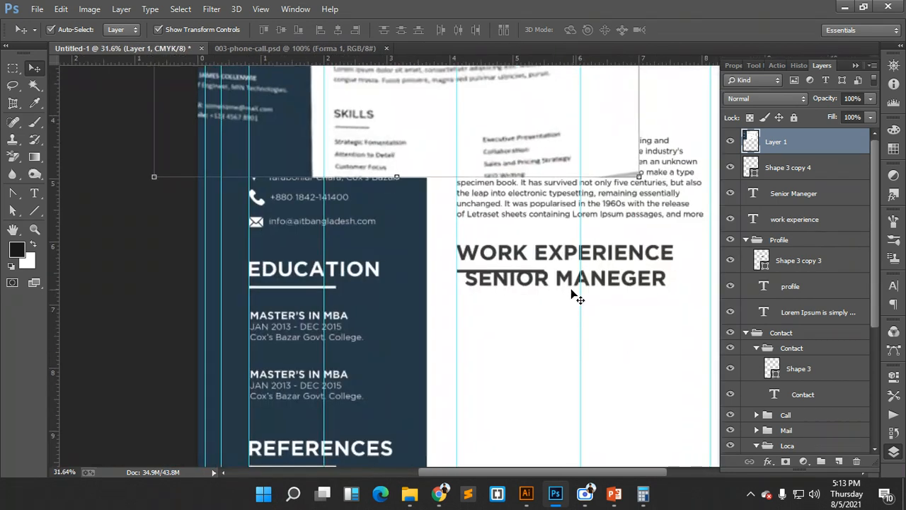
left_click(559, 284)
left_click_drag(559, 285, 551, 300)
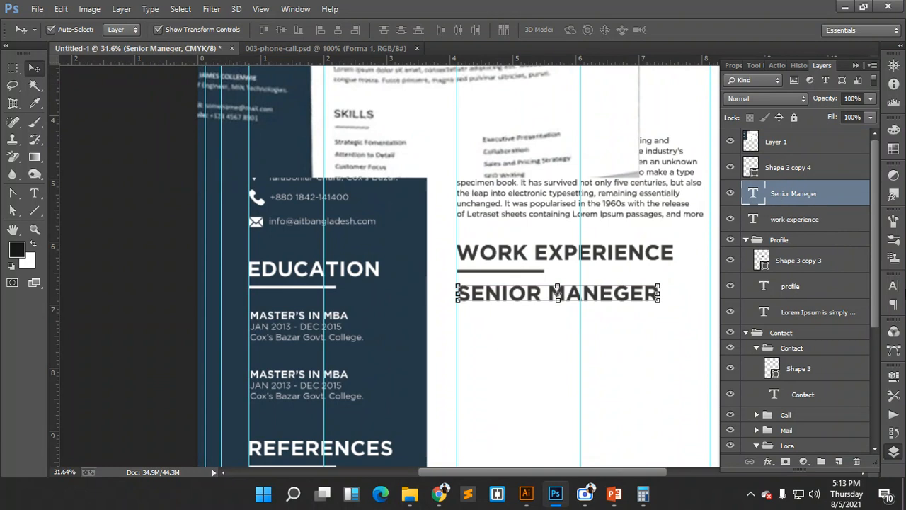
- Turn off All Caps and set the job title to Gotham Medium at 14 pt
left_click(894, 285)
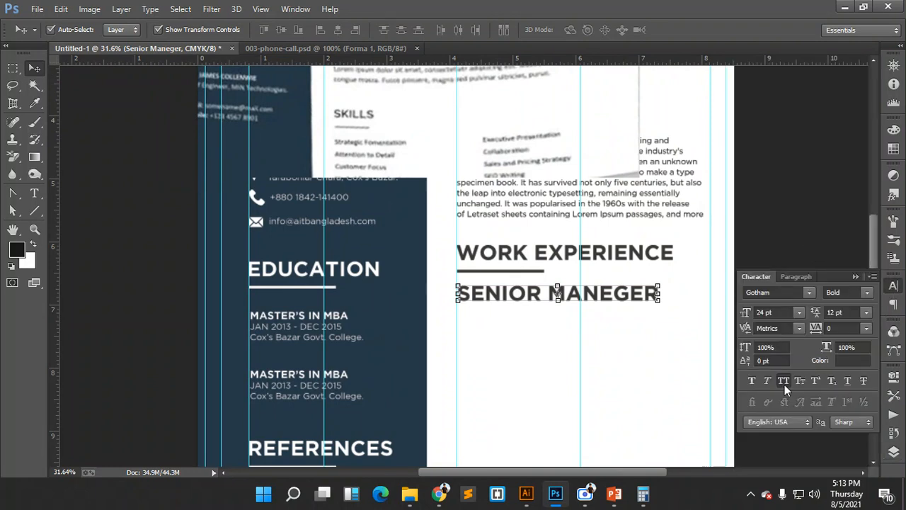
left_click(787, 380)
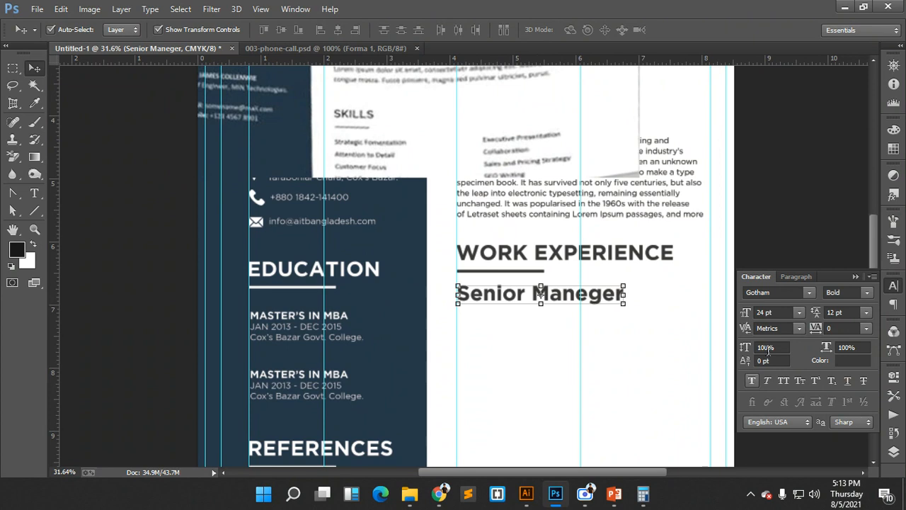
left_click(850, 291)
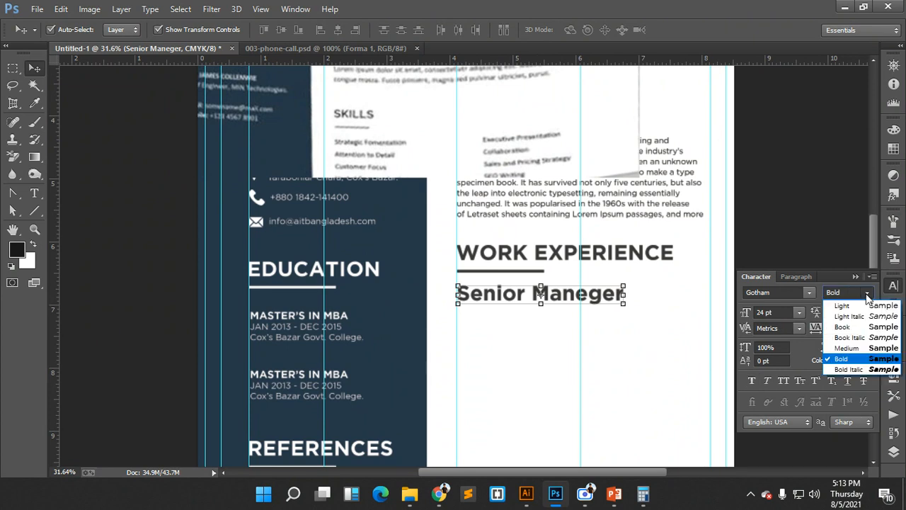
left_click(857, 329)
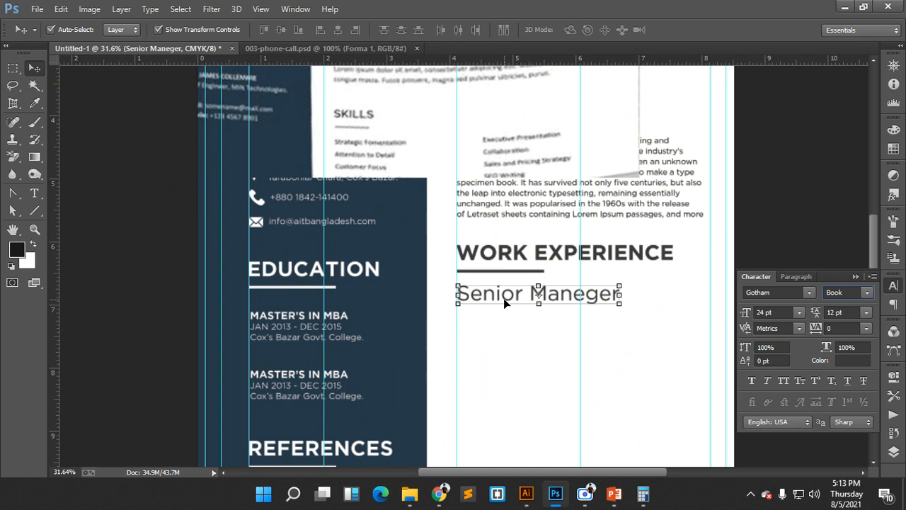
left_click(866, 293)
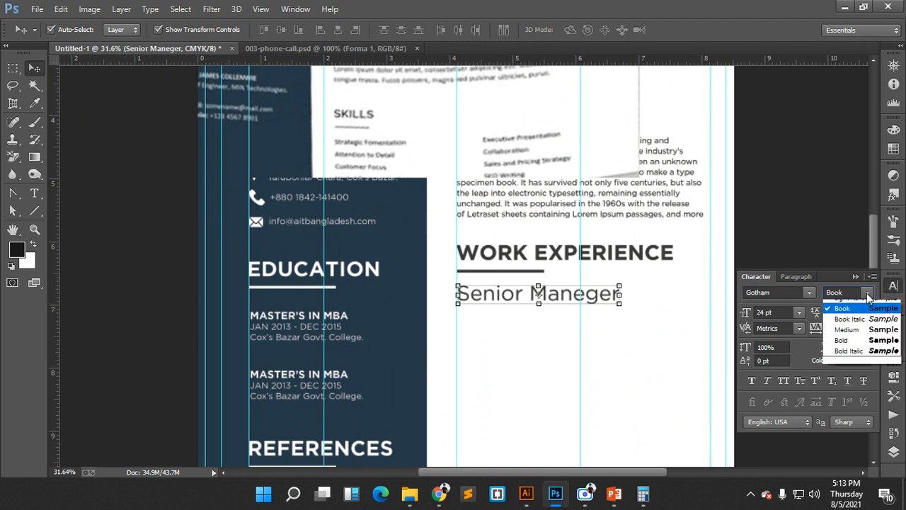
left_click(849, 348)
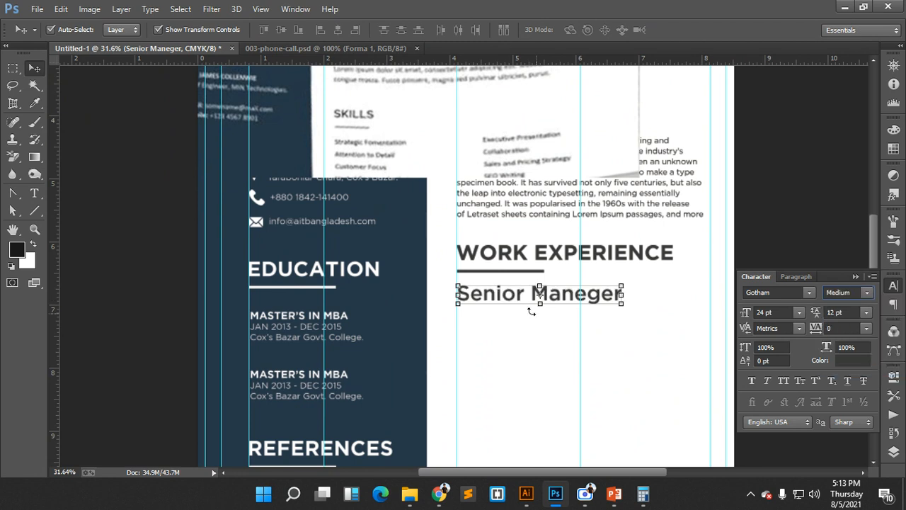
left_click(799, 312)
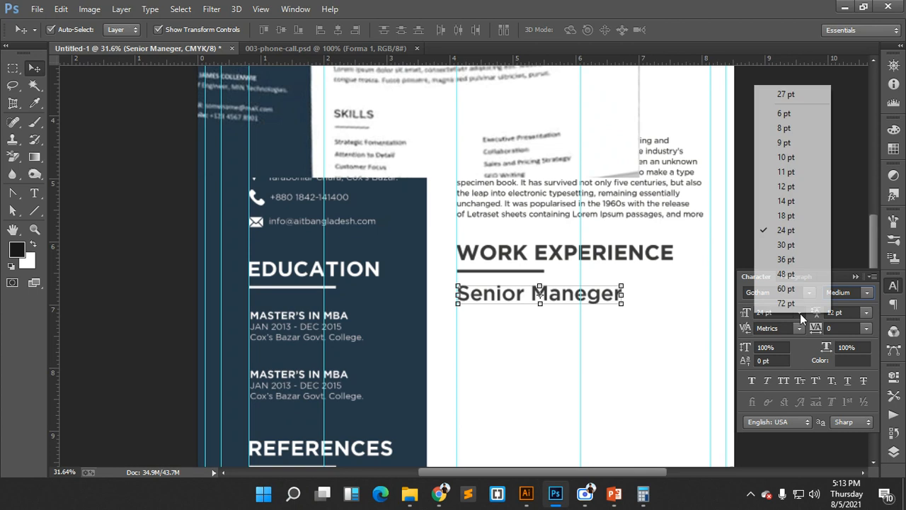
left_click(787, 202)
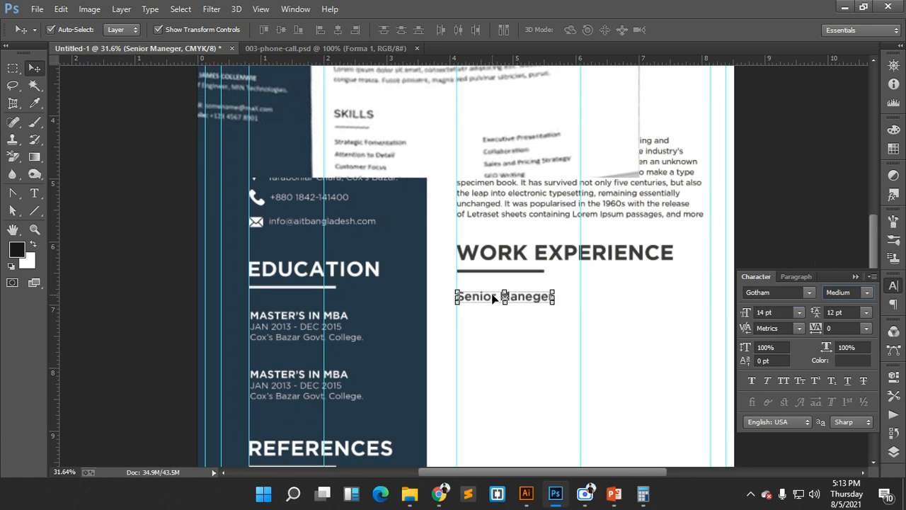
- Nudge the job title up under the underline and inspect the reference layout
left_click_drag(495, 299, 492, 292)
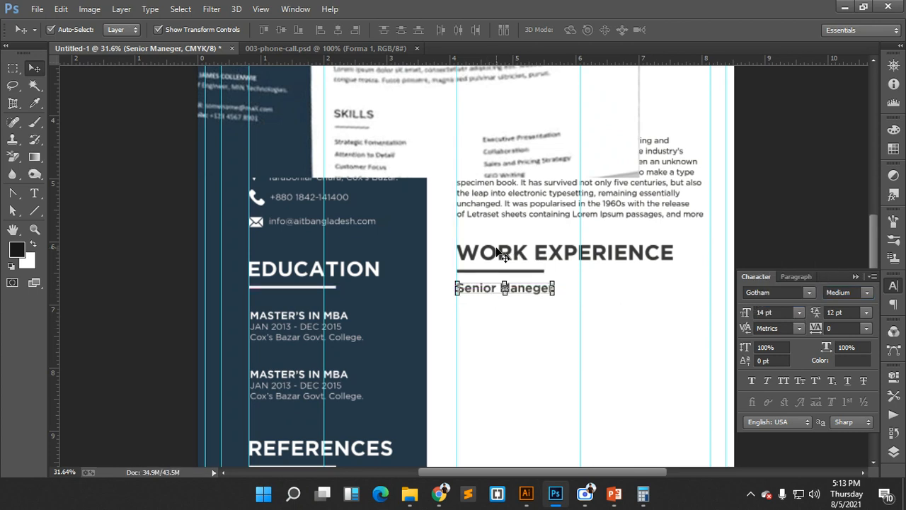
scroll(439, 181, "up", 2)
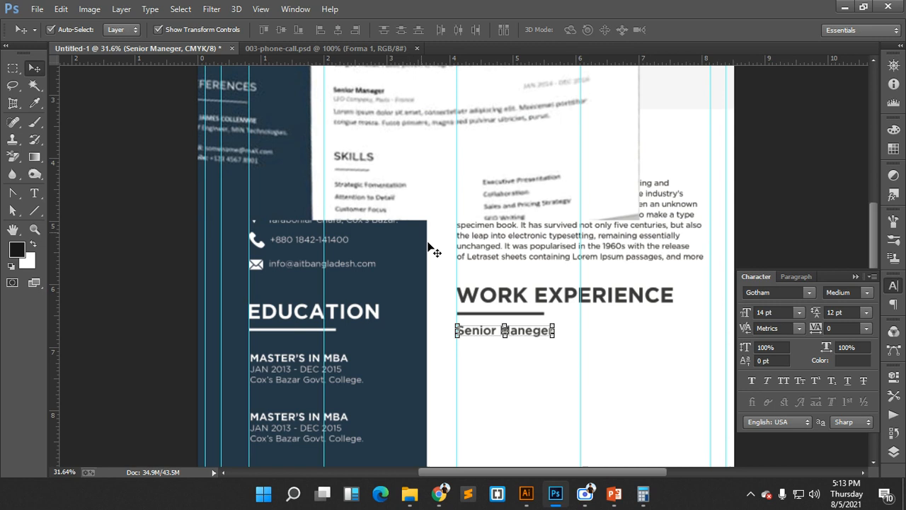
scroll(425, 259, "down", 1)
scroll(436, 230, "up", 4)
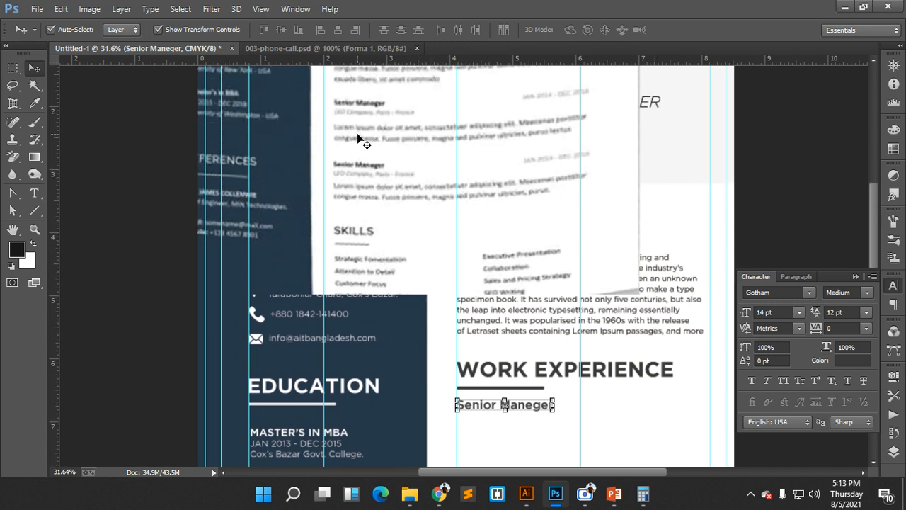
left_click_drag(357, 115, 394, 182)
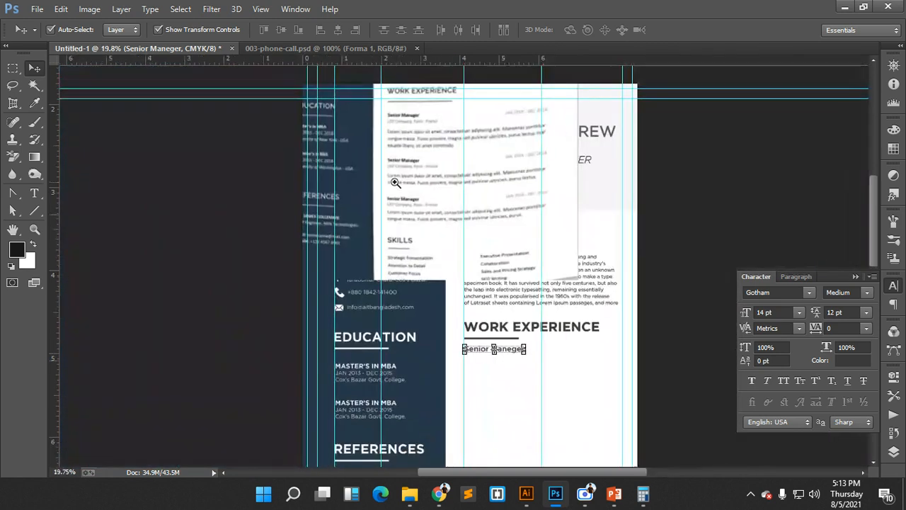
- Duplicate the Senior Maneger text to the right side of the same line
left_click_drag(543, 353, 588, 371)
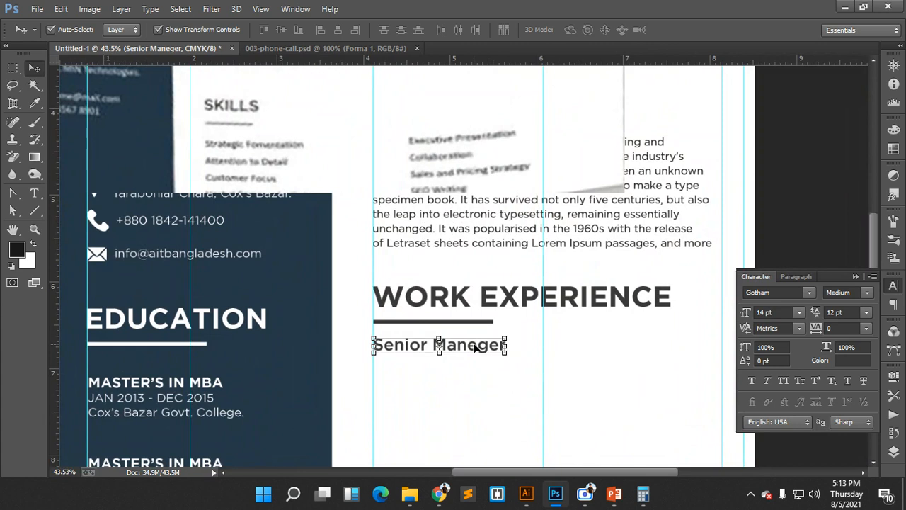
left_click_drag(469, 347, 678, 346)
left_click_drag(589, 366, 540, 356)
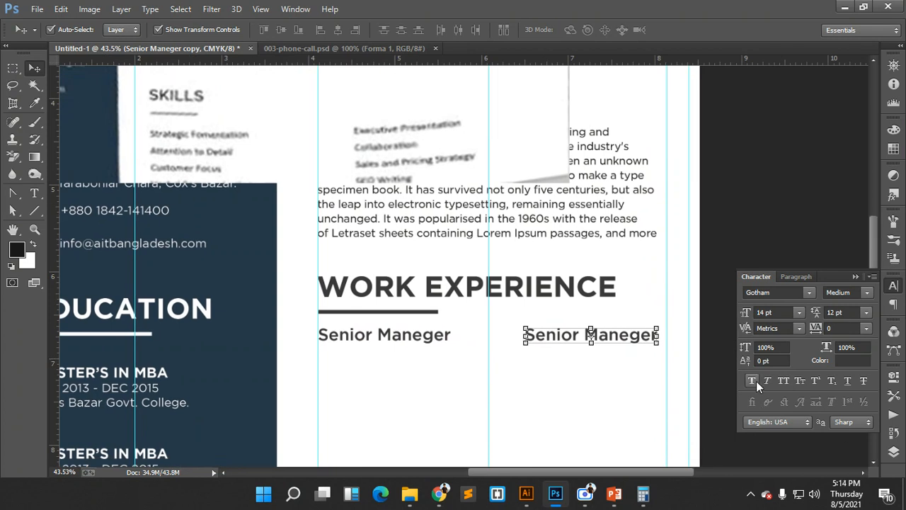
- Replace the copied text with the start date '01 Jan 2016 -'
left_click(34, 192)
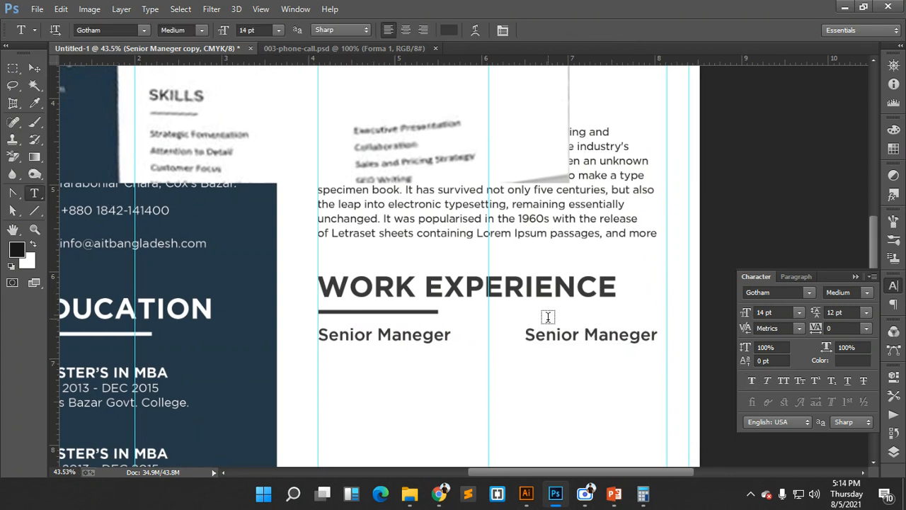
left_click_drag(524, 334, 659, 334)
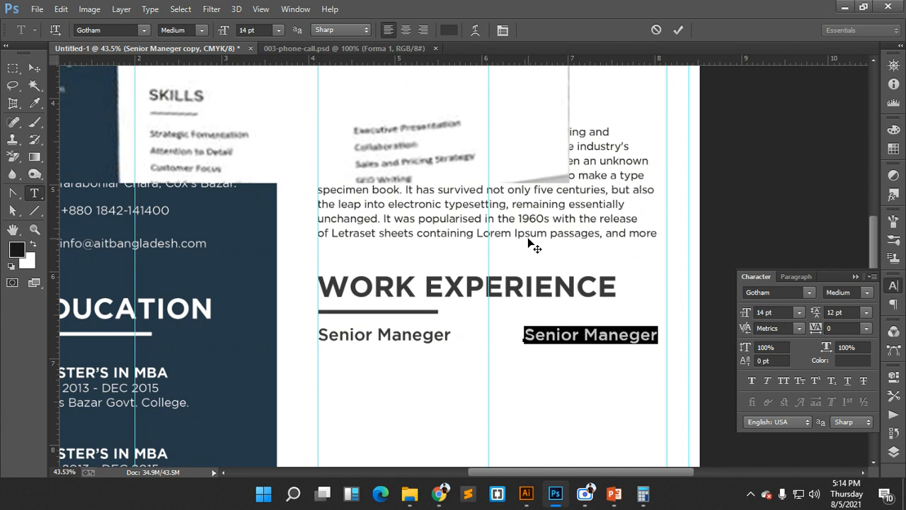
type("jan")
key("Delete")
key("Delete")
key("Delete")
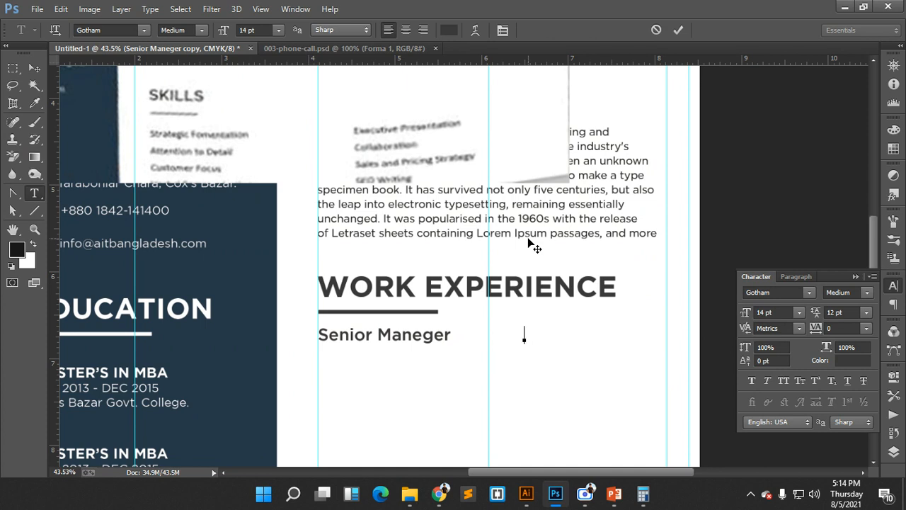
type("Jan 01")
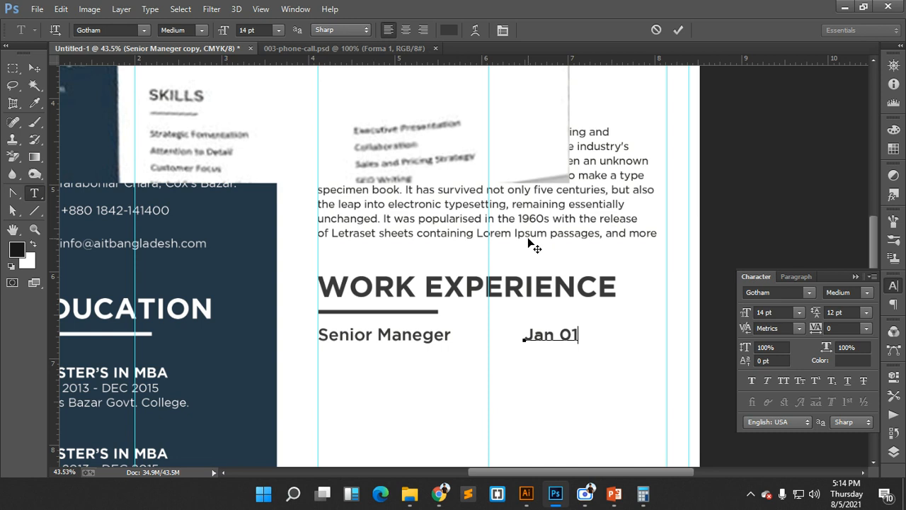
key("BackSpace")
key("BackSpace")
key("BackSpace")
key("BackSpace")
key("BackSpace")
key("BackSpace")
- Complete the date as '01 Jan 2016 - 01 Jan 2016' by pasting the start date over the end
type("01")
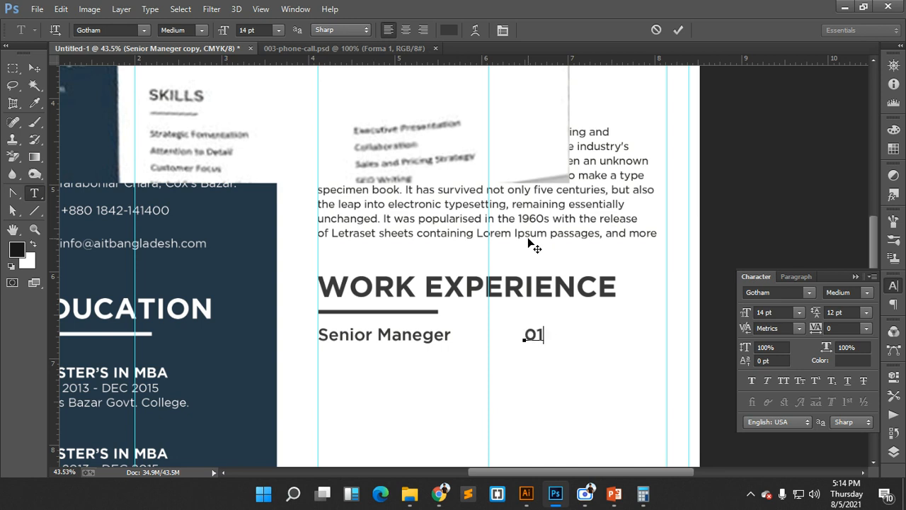
type(" Jan 20")
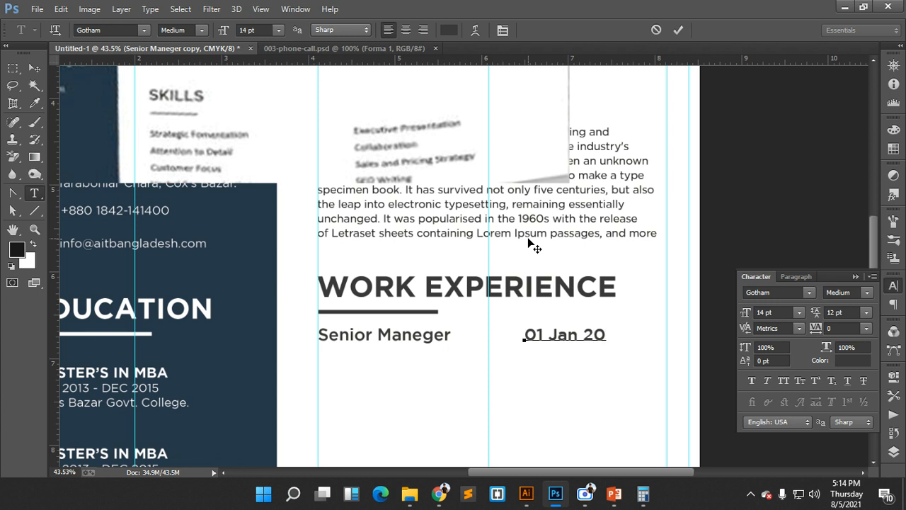
type("16 - ")
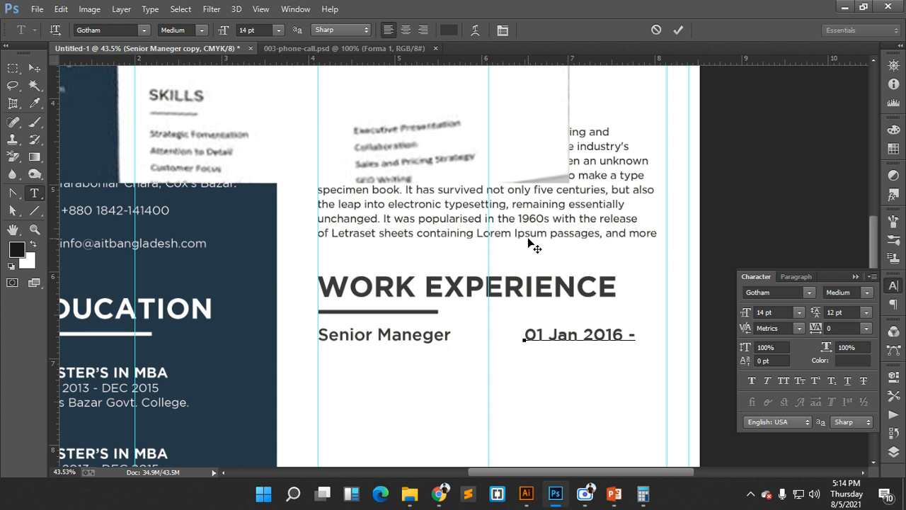
- Complete the date as '01 Jan 2016 - 01 Jan 2016' by pasting the start date over the end
type("01 ja")
key("BackSpace")
key("BackSpace")
key("BackSpace")
left_click_drag(622, 334, 524, 335)
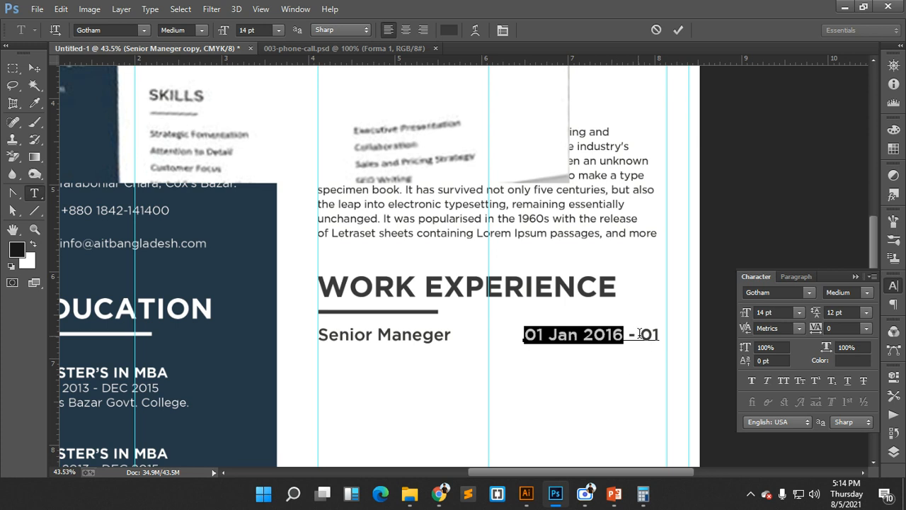
left_click_drag(640, 334, 677, 334)
key("ctrl+v")
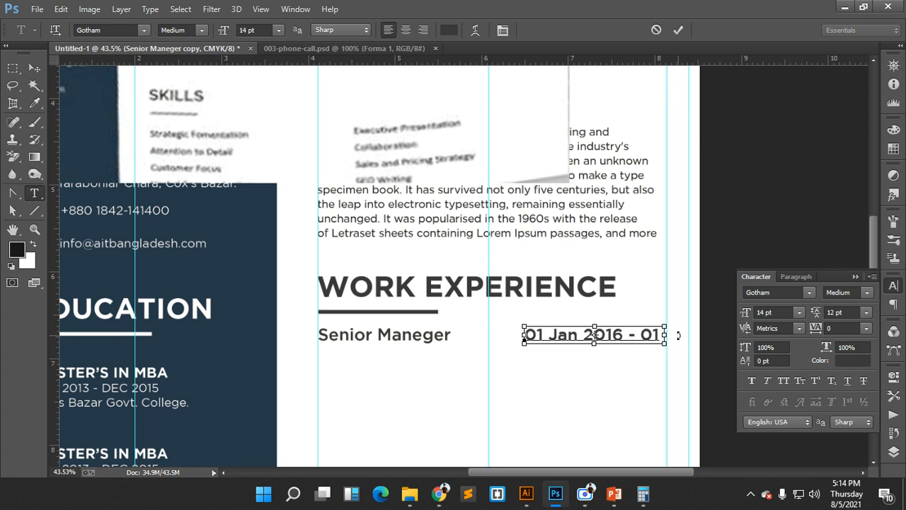
left_click(678, 30)
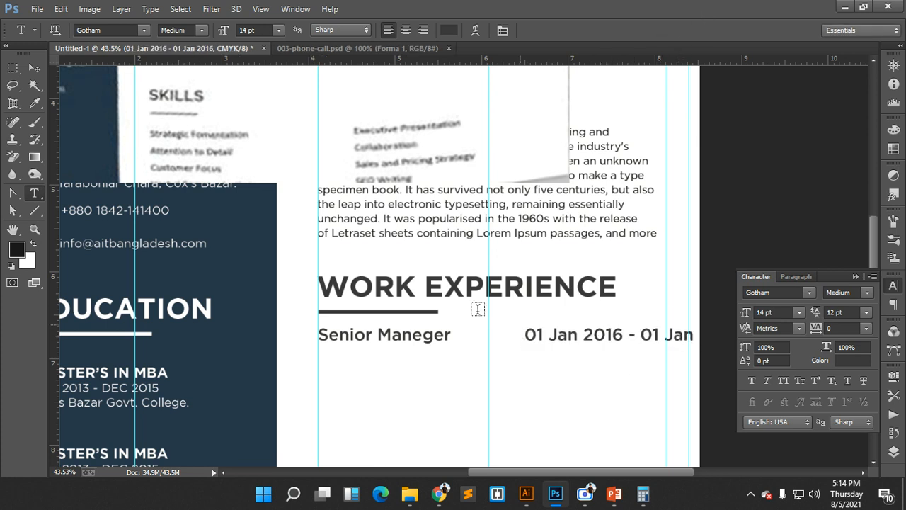
- Set the date to Gotham Light 10 pt and nudge it level with the job title
left_click(34, 69)
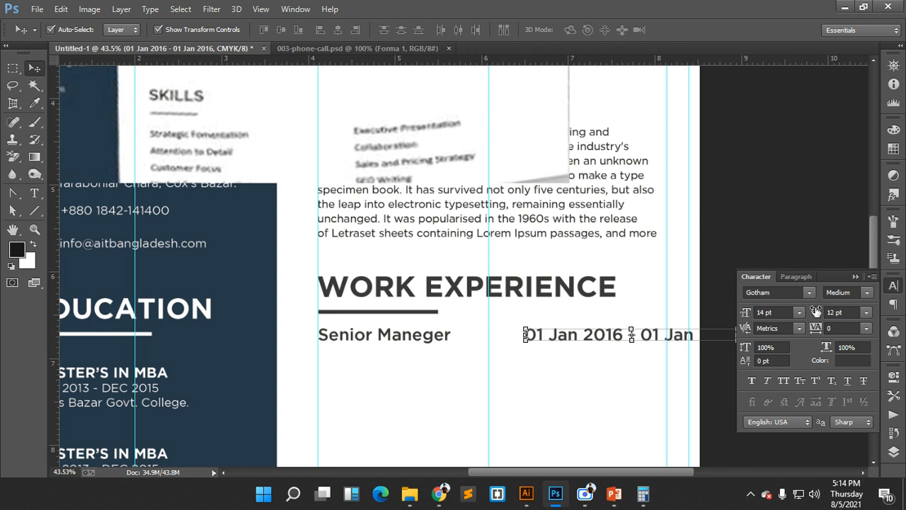
left_click(865, 293)
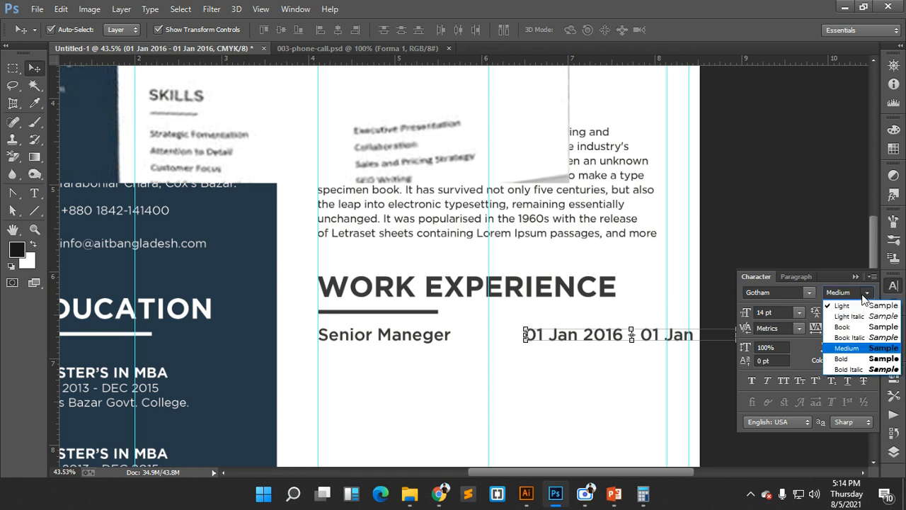
left_click(856, 308)
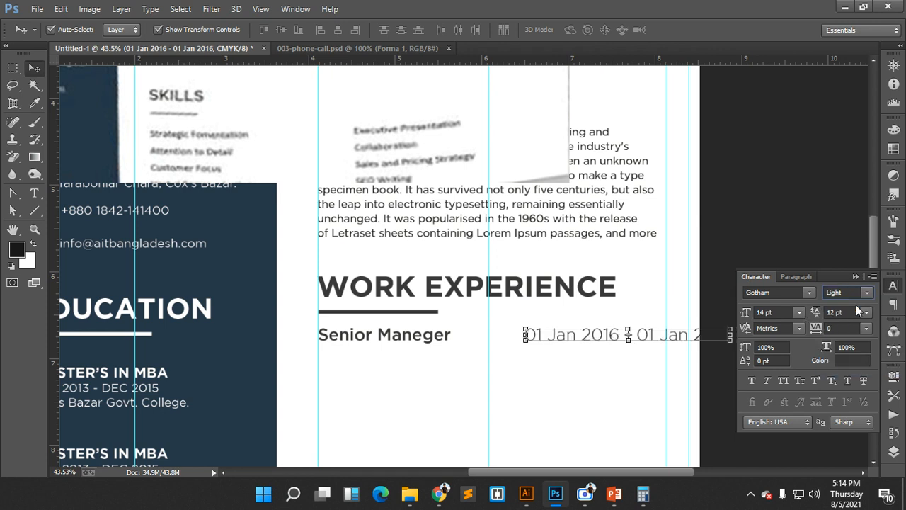
left_click(798, 312)
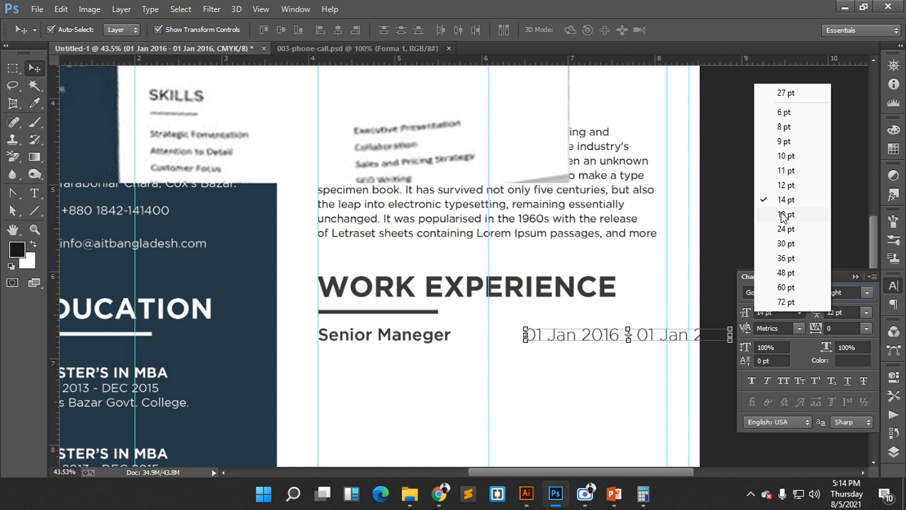
left_click(786, 156)
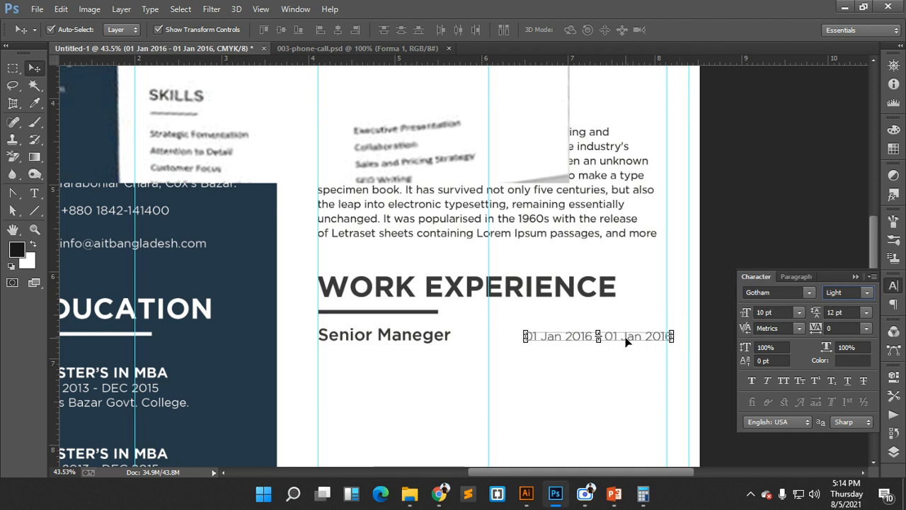
left_click_drag(627, 341, 619, 343)
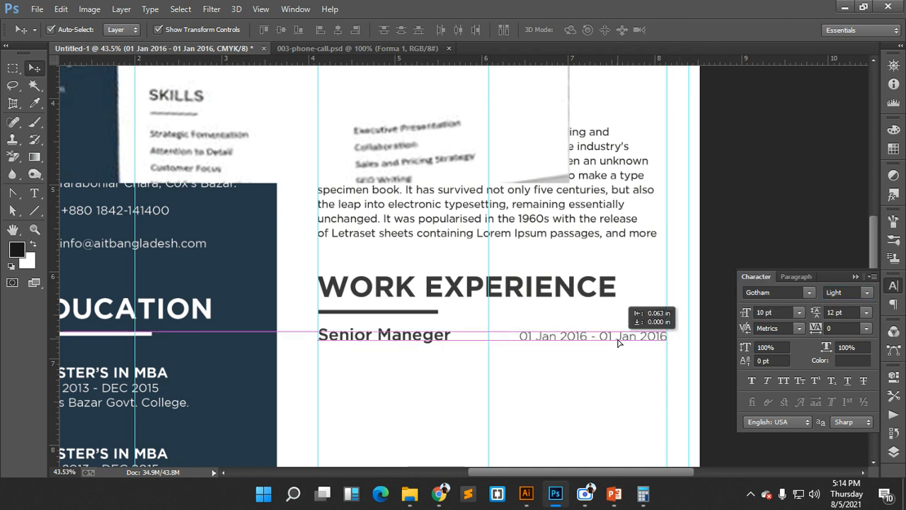
left_click_drag(618, 343, 618, 342)
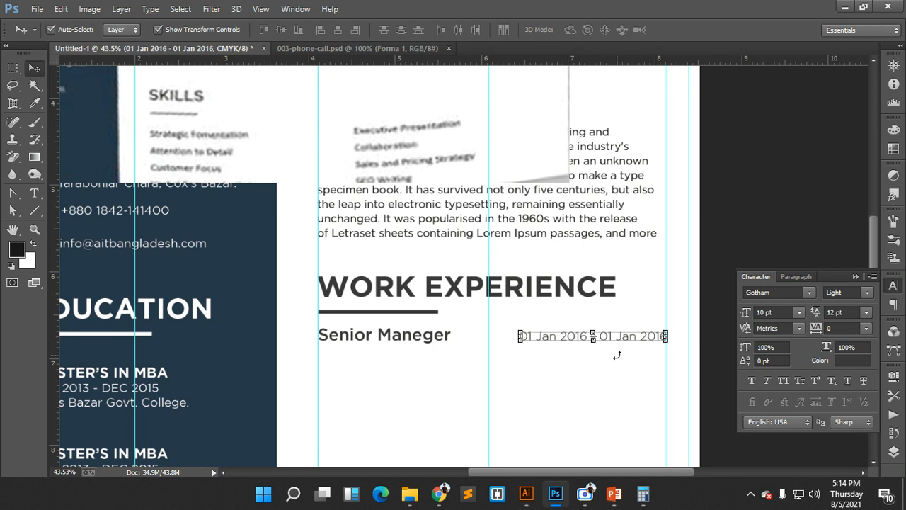
left_click(517, 366)
scroll(381, 320, "up", 1)
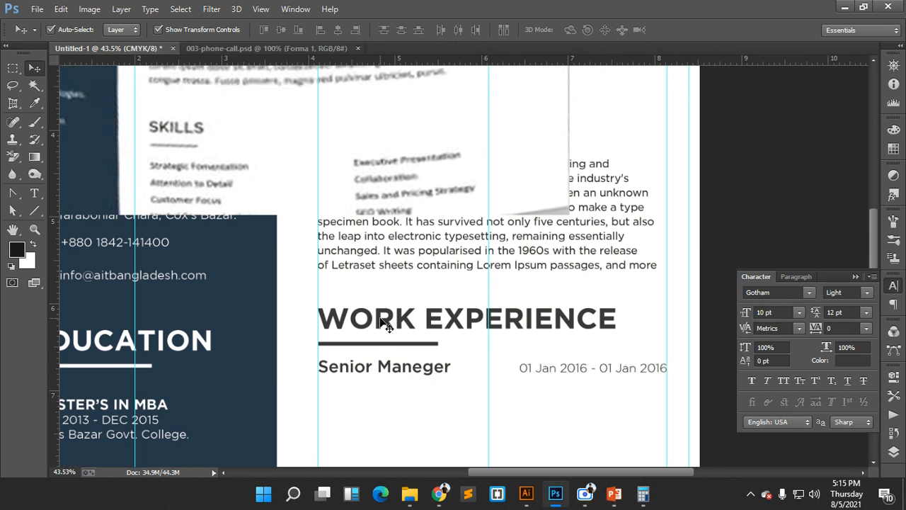
scroll(381, 320, "up", 2)
scroll(405, 373, "down", 2)
- Duplicate the Senior Maneger title just below itself and shrink the copy to 10 pt
left_click(401, 362)
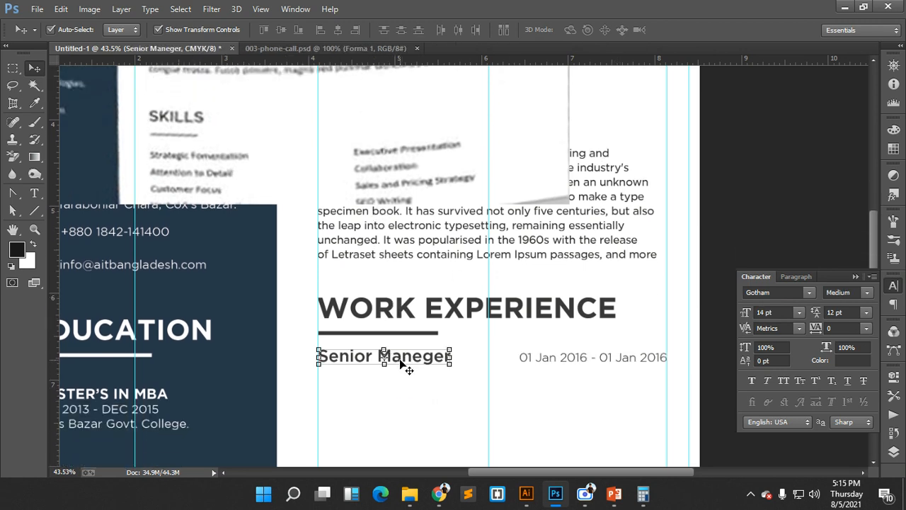
left_click_drag(400, 362, 401, 378)
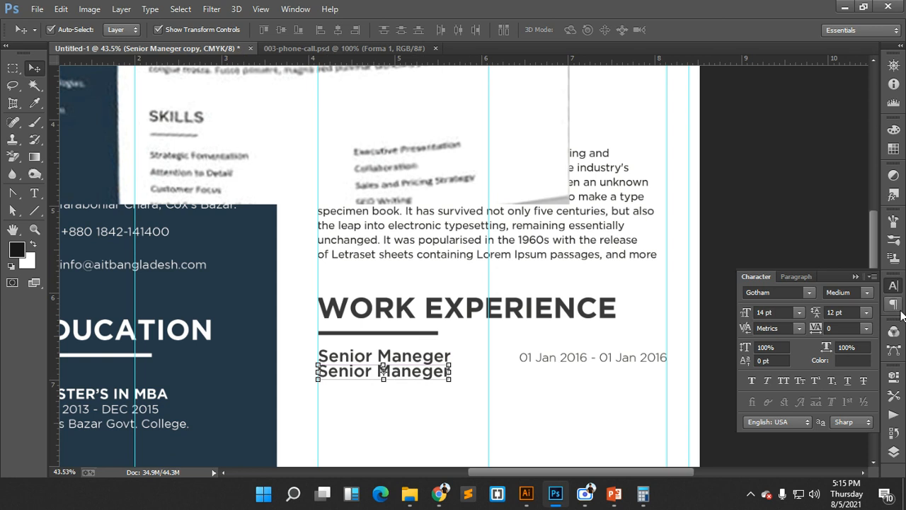
left_click(804, 316)
left_click(804, 316)
left_click(804, 316)
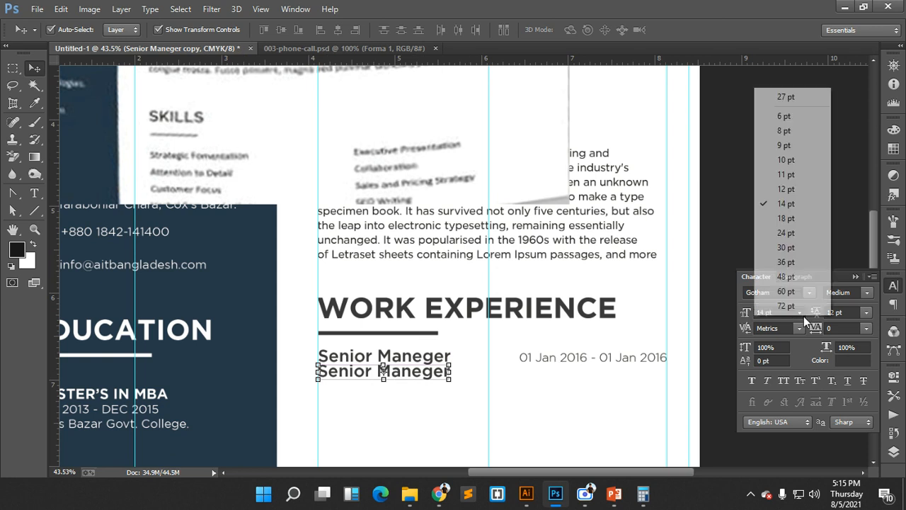
left_click(786, 160)
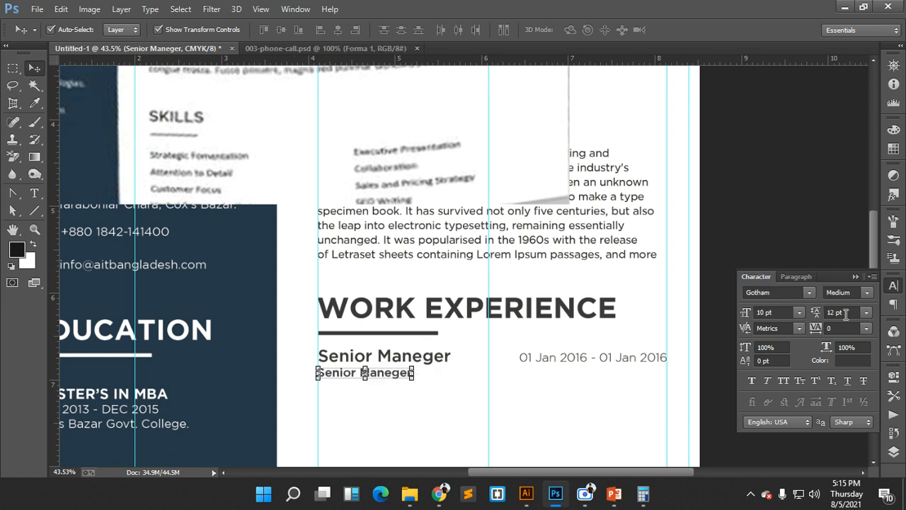
- Make the copied job title Light weight
left_click(868, 296)
left_click(839, 303)
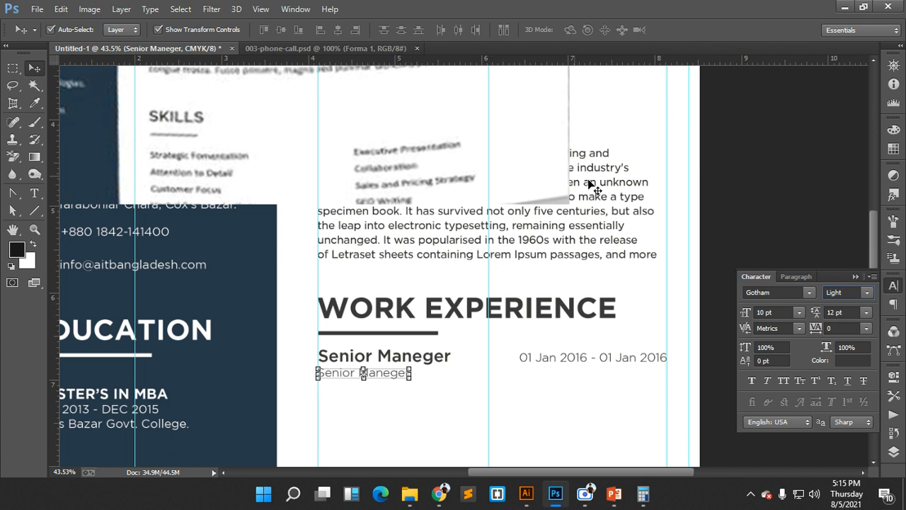
left_click(645, 188)
left_click(380, 374)
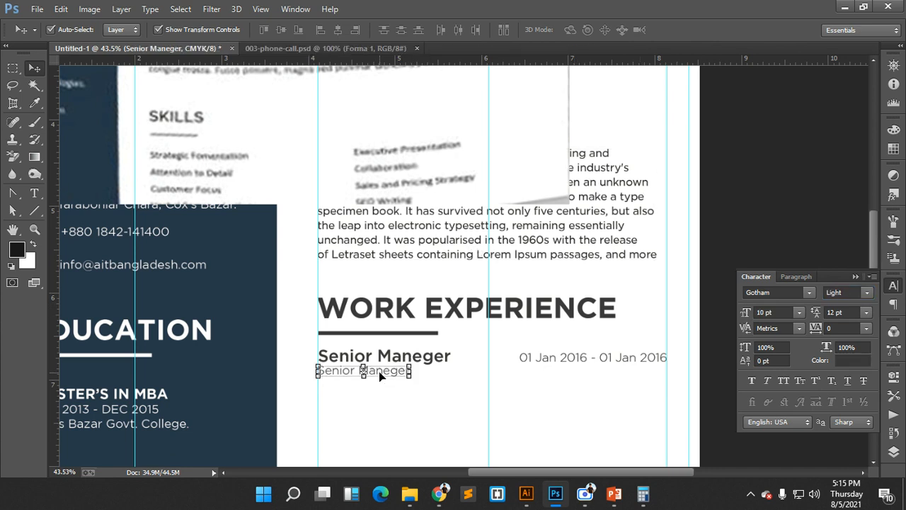
scroll(467, 180, "up", 4)
scroll(309, 214, "down", 1)
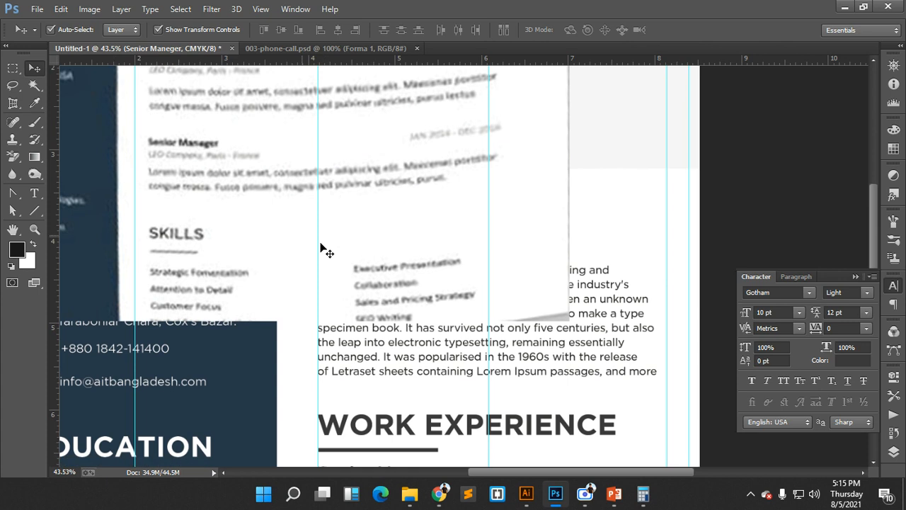
- Move the reference image higher and select the first lines of the Lorem Ipsum profile paragraph
left_click(432, 304)
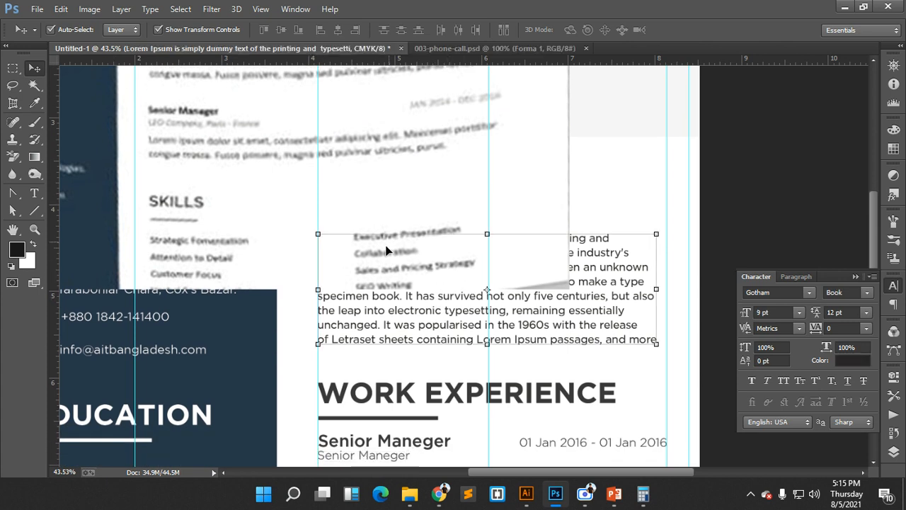
left_click_drag(357, 167, 360, 77)
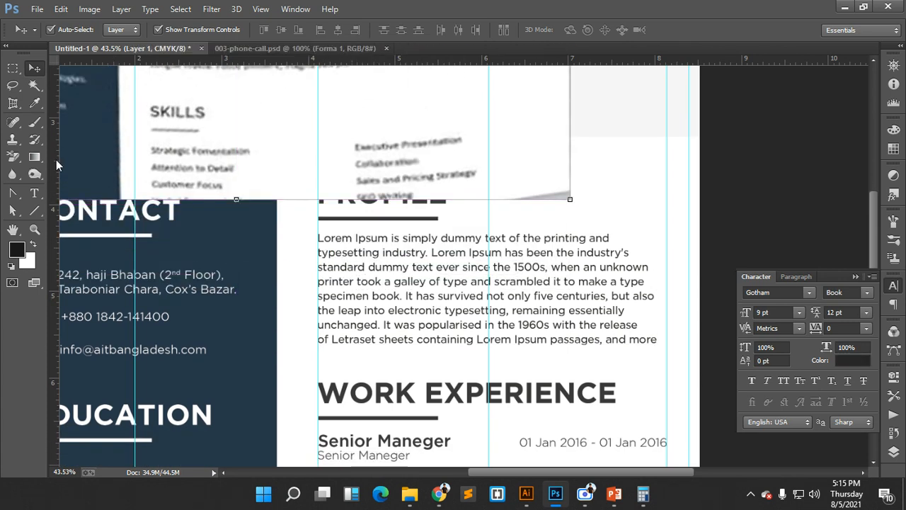
left_click(34, 193)
left_click_drag(329, 244, 498, 269)
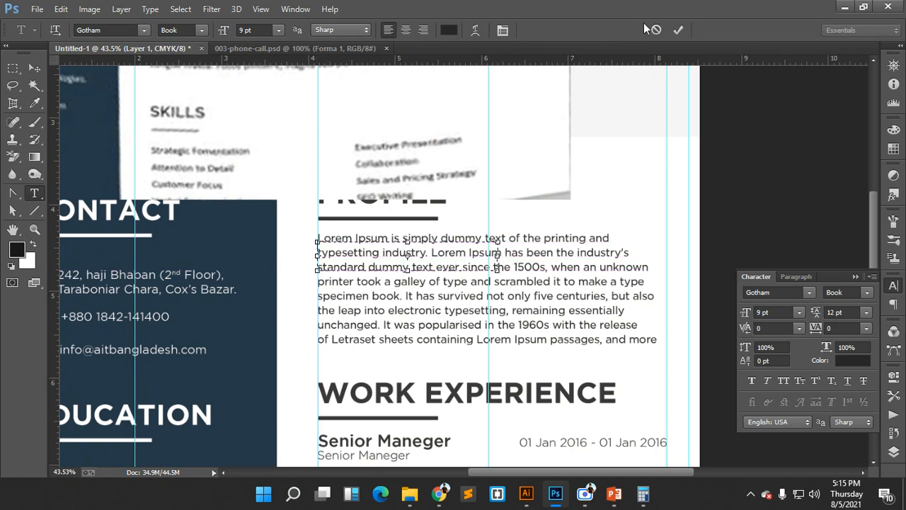
left_click(655, 29)
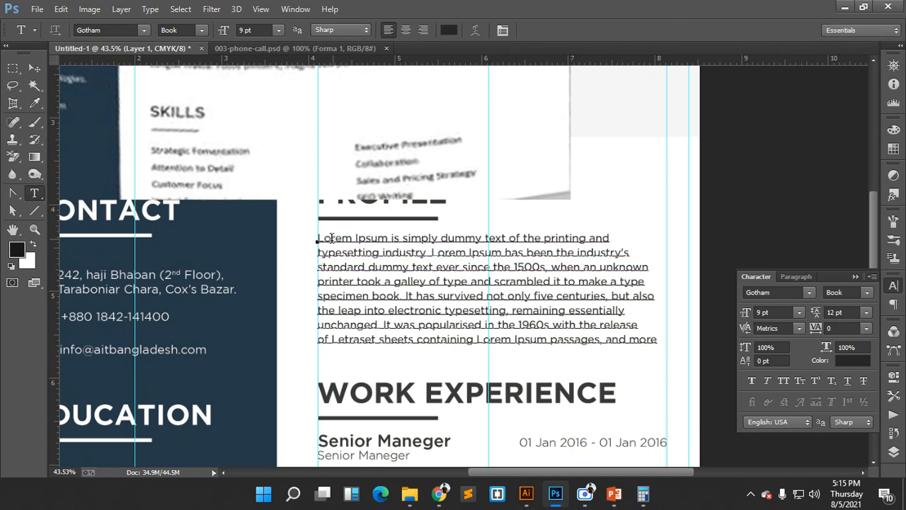
left_click(330, 238)
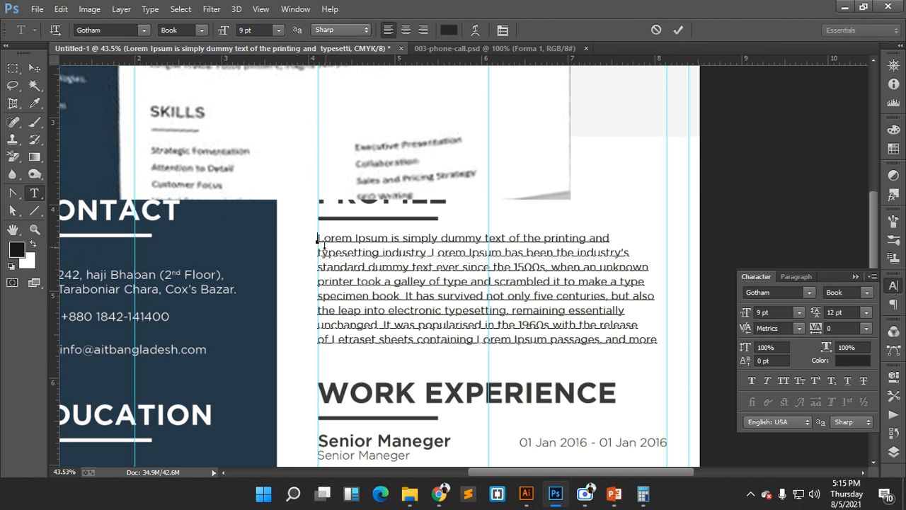
left_click_drag(318, 238, 645, 252)
key("ctrl+c")
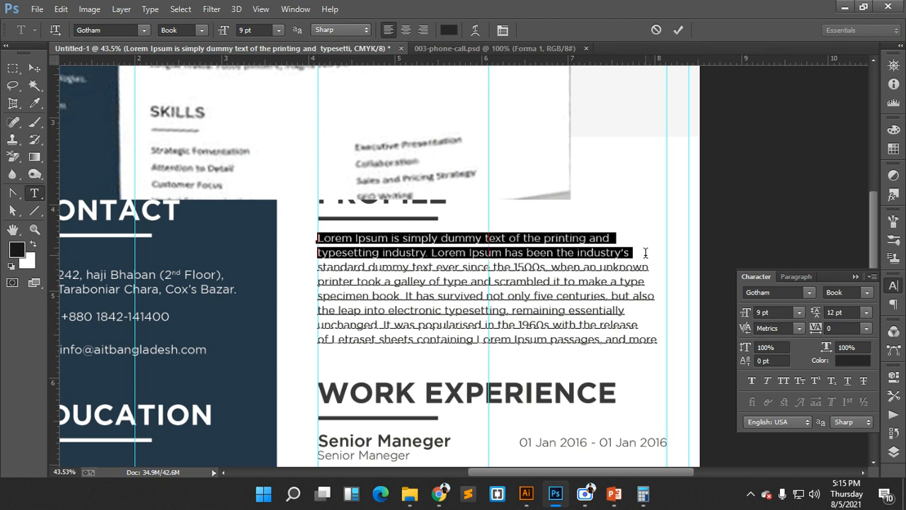
left_click(678, 30)
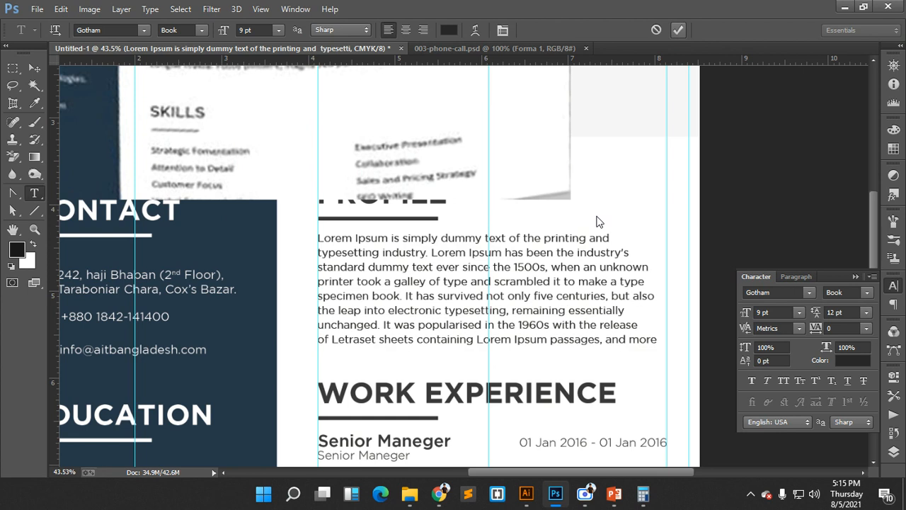
scroll(540, 331, "down", 3)
scroll(540, 331, "down", 1)
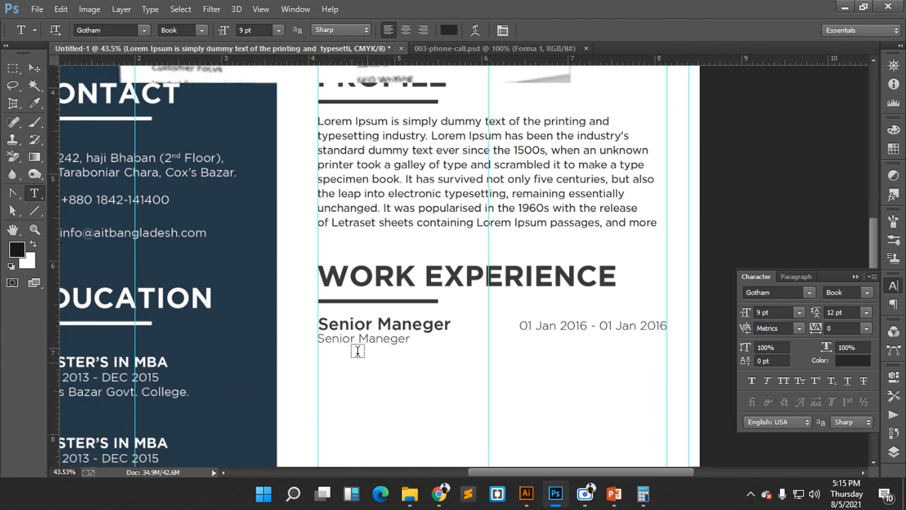
- Paste the Lorem Ipsum lines as a new description under Senior Maneger and commit it
left_click(320, 355)
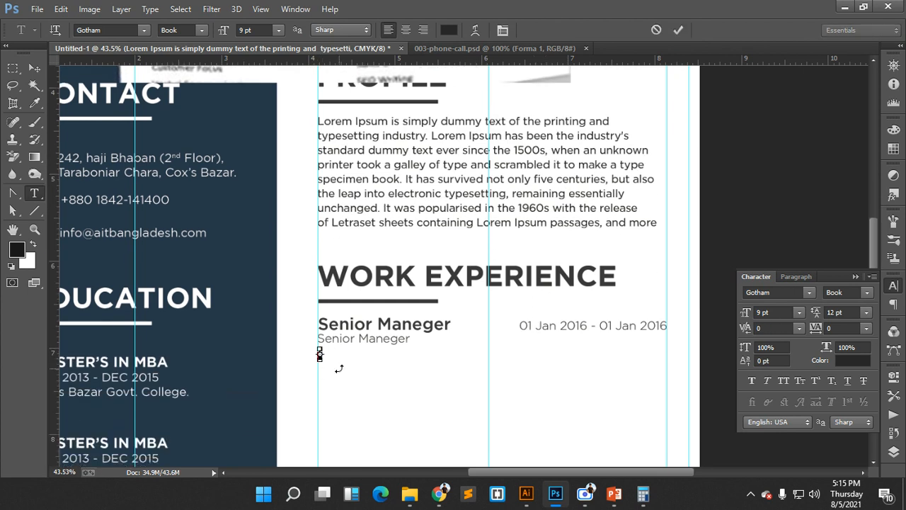
key("ctrl+v")
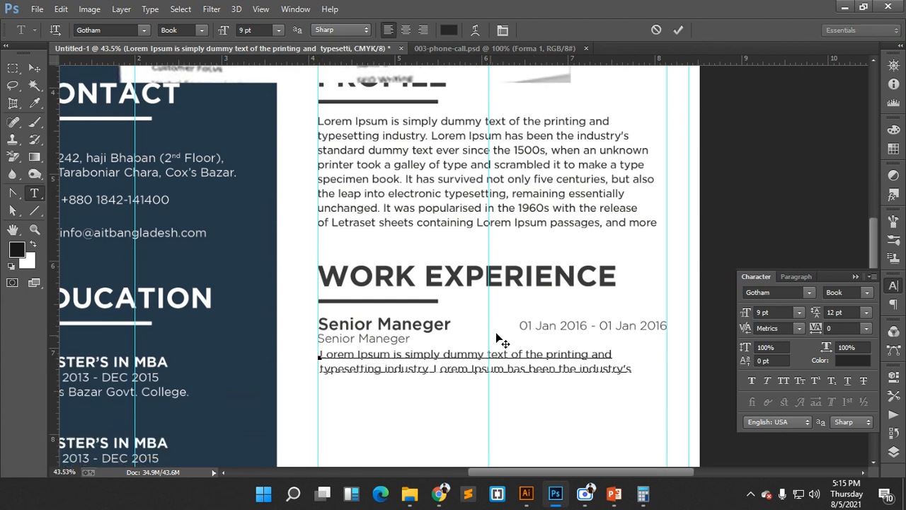
left_click(678, 32)
left_click(326, 368)
left_click(678, 30)
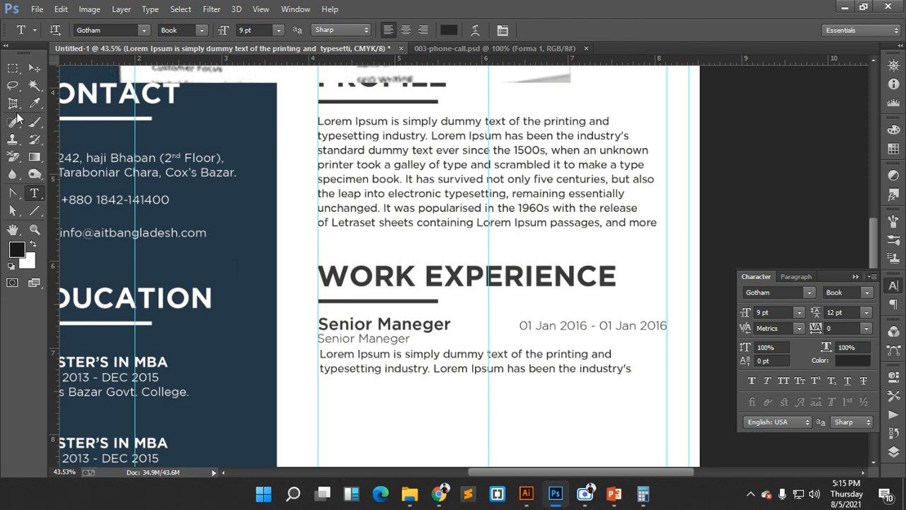
key("v")
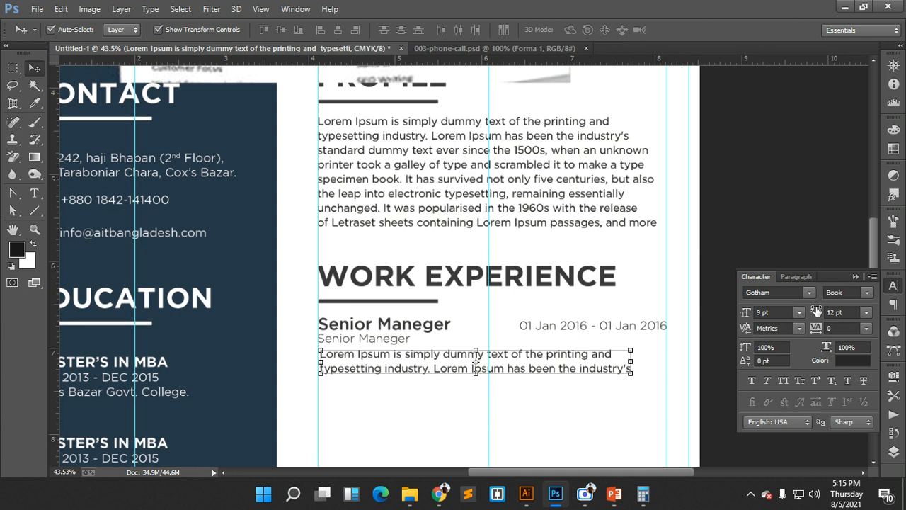
- Set the job description to Gotham Book Italic
scroll(507, 313, "up", 3)
scroll(507, 304, "up", 3)
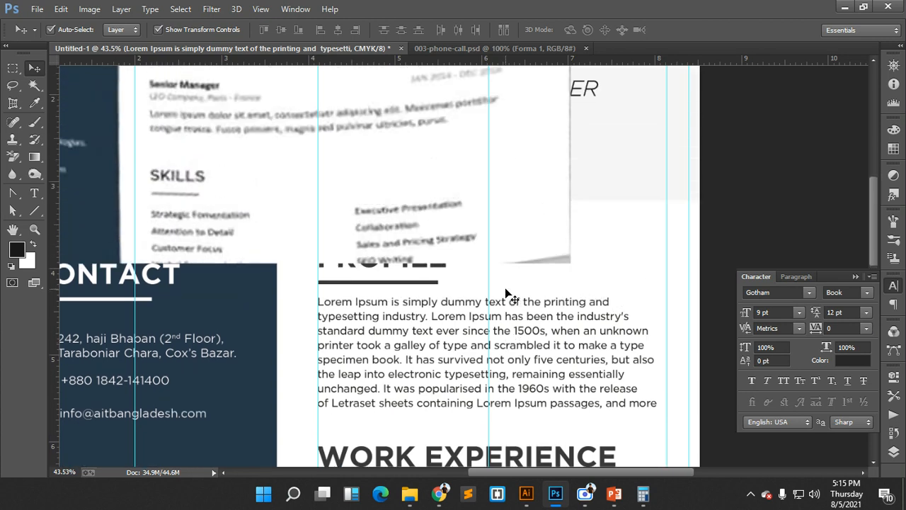
scroll(507, 293, "down", 5)
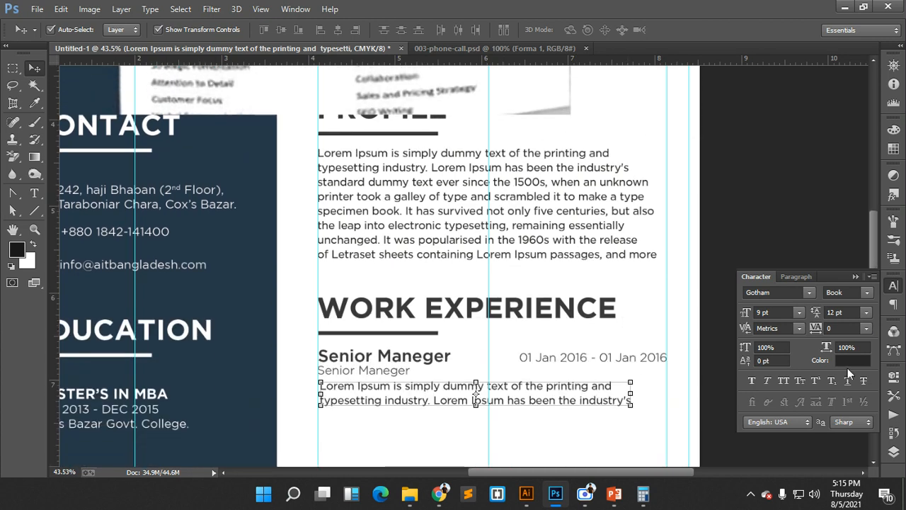
left_click(846, 292)
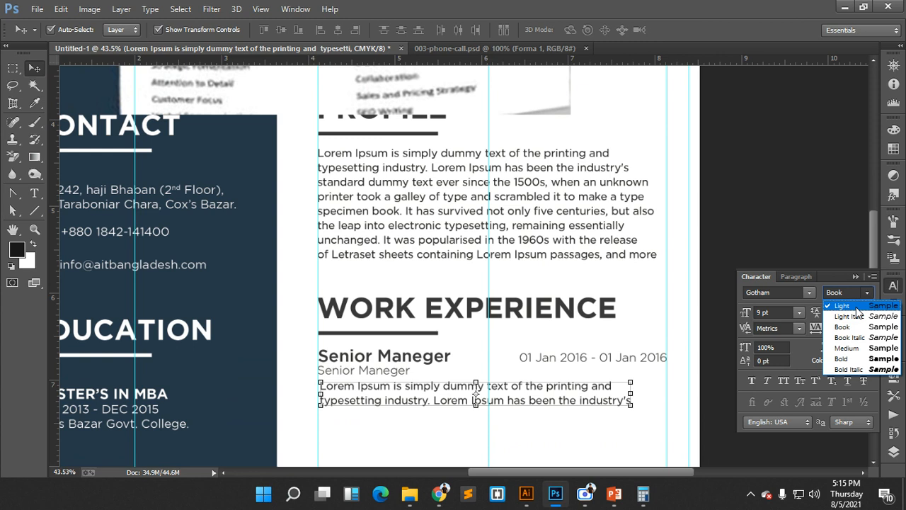
left_click(854, 349)
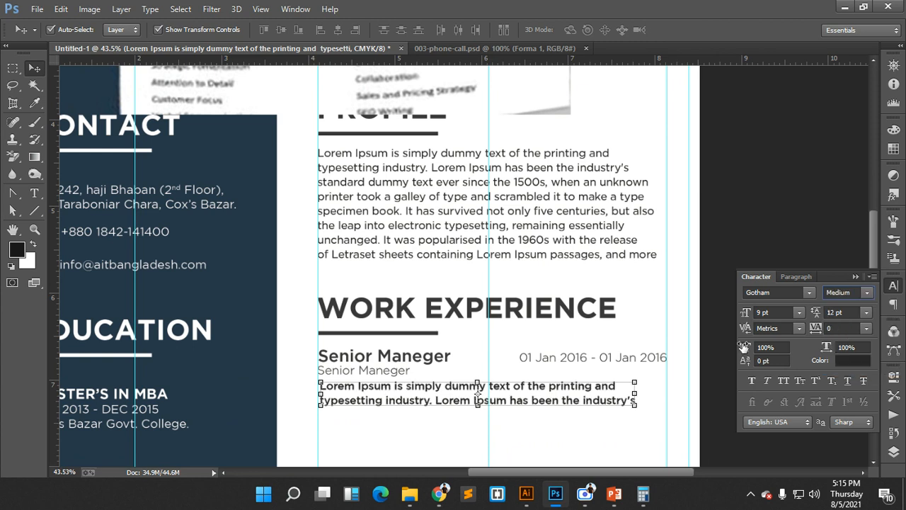
left_click(867, 293)
left_click(854, 335)
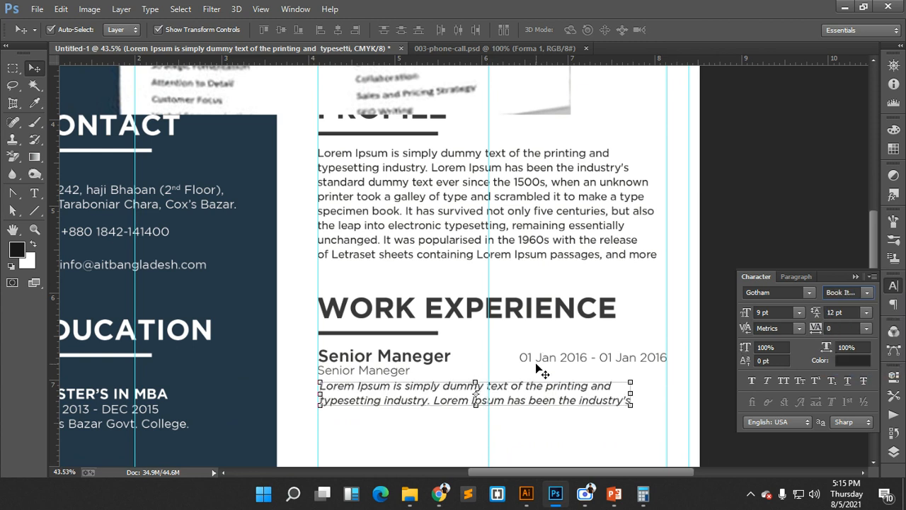
key("ctrl+t")
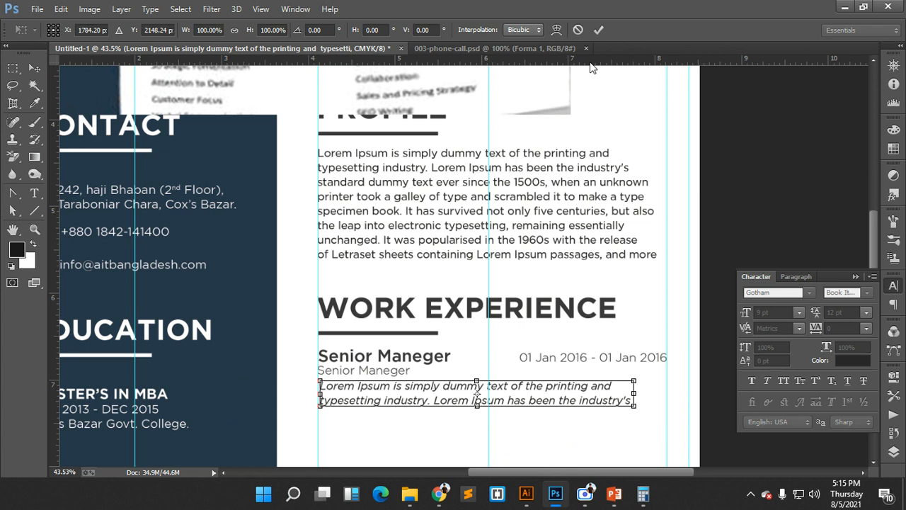
left_click(578, 30)
key("ctrl+t")
scroll(587, 407, "down", 2)
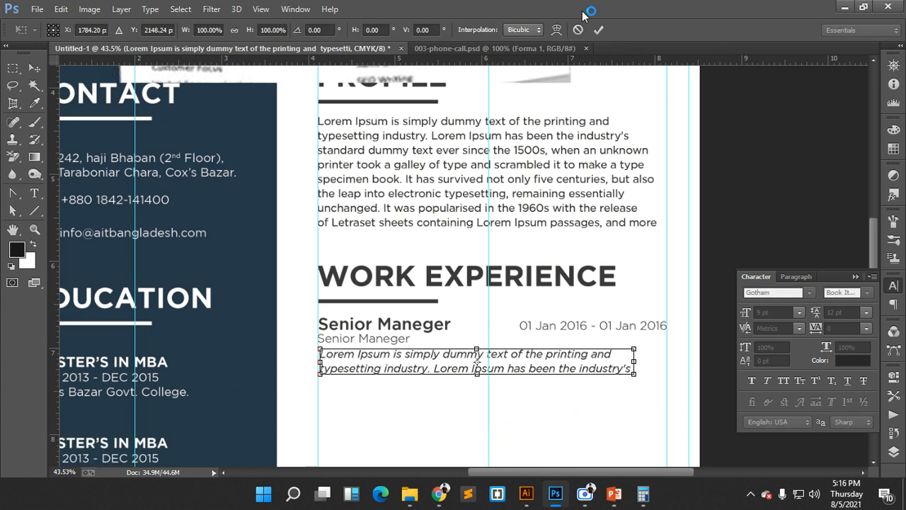
left_click(578, 30)
scroll(609, 297, "down", 2)
- Group the title, dates and description as W.E-01 and set Auto-Select to Group
left_click(582, 334)
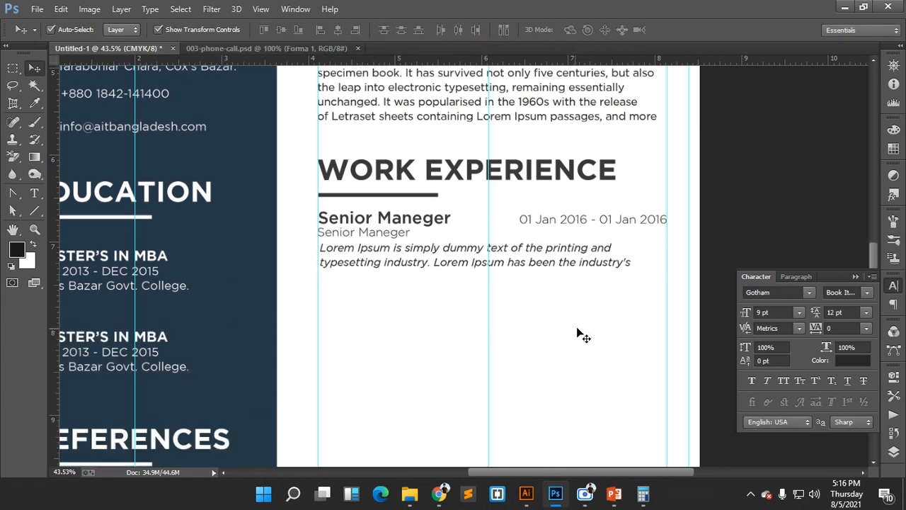
left_click_drag(627, 326, 334, 219)
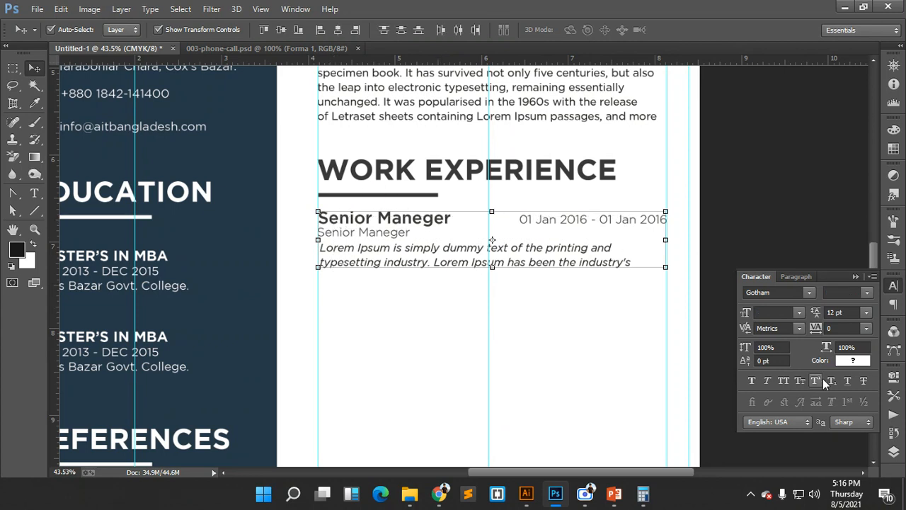
key("ctrl+g")
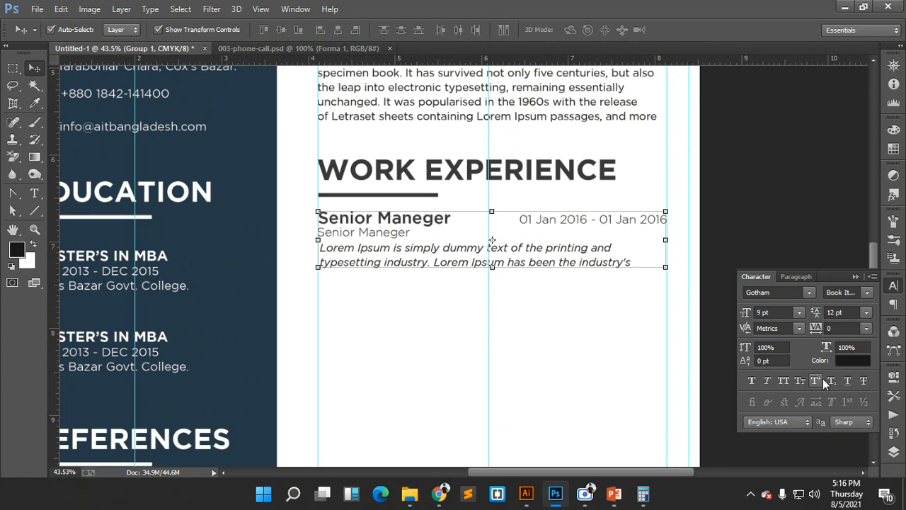
left_click(894, 451)
double_click(778, 189)
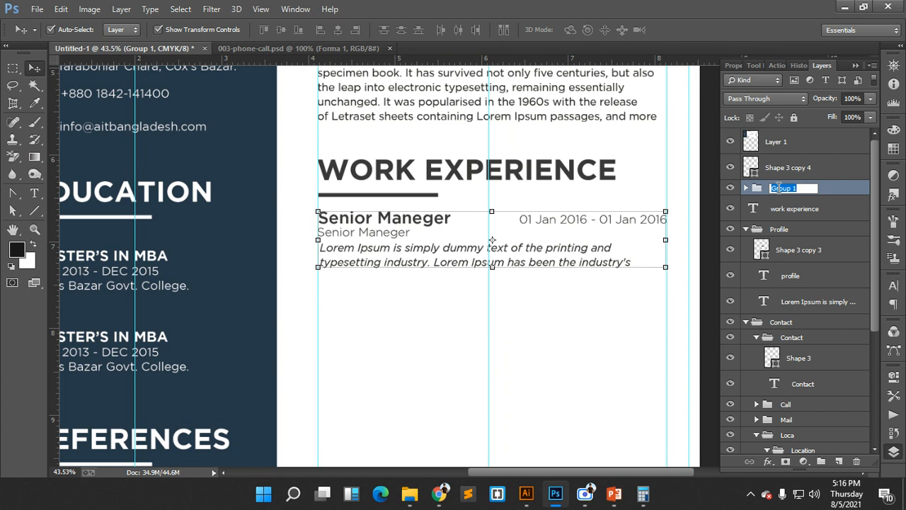
type("W.E-01")
key("Return")
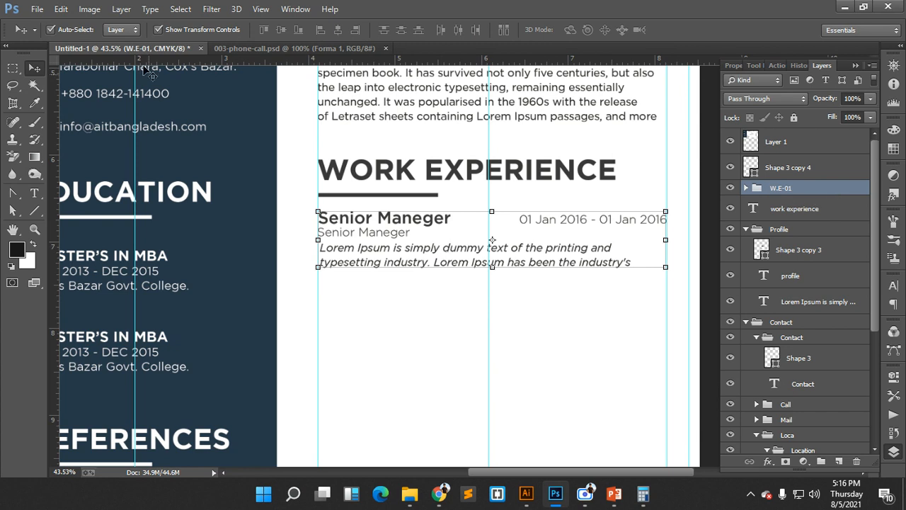
left_click(119, 30)
left_click(116, 44)
- Make two copies of the W.E-01 entry stacked below the original
left_click_drag(390, 236, 389, 315)
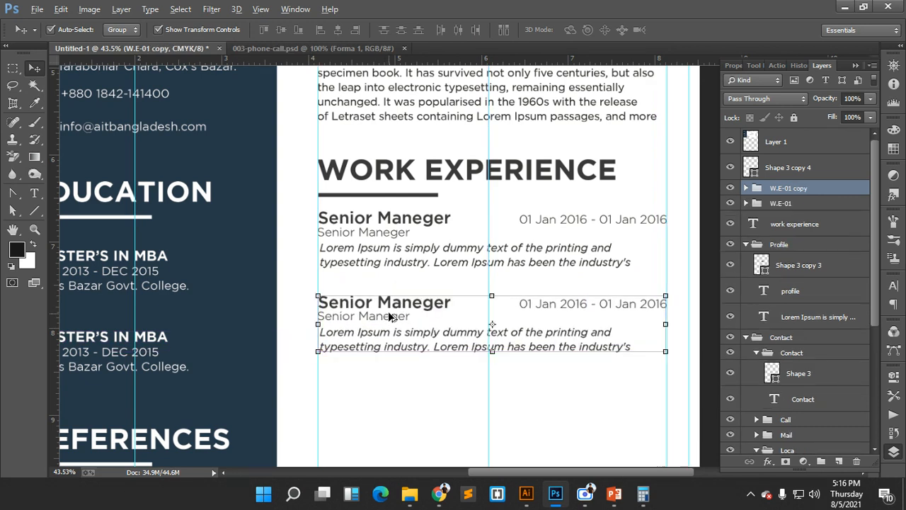
scroll(389, 317, "down", 5)
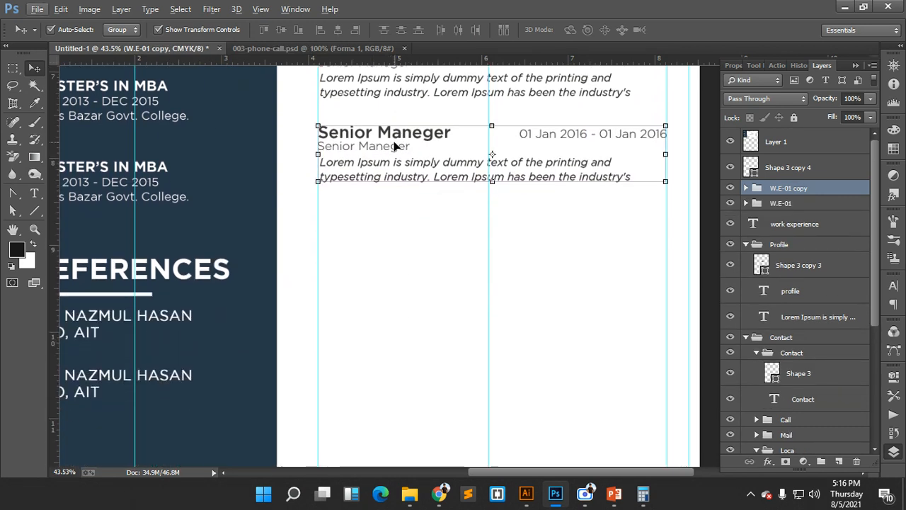
left_click_drag(395, 145, 394, 216)
scroll(411, 334, "up", 1)
- Align the three entries' left edges, distribute their vertical centers, and nudge them right
left_click(411, 334)
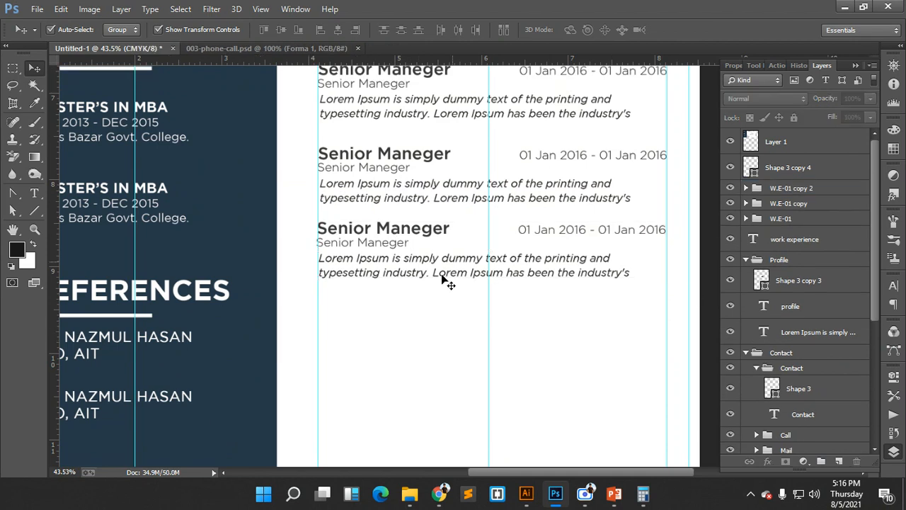
left_click_drag(422, 337, 344, 138)
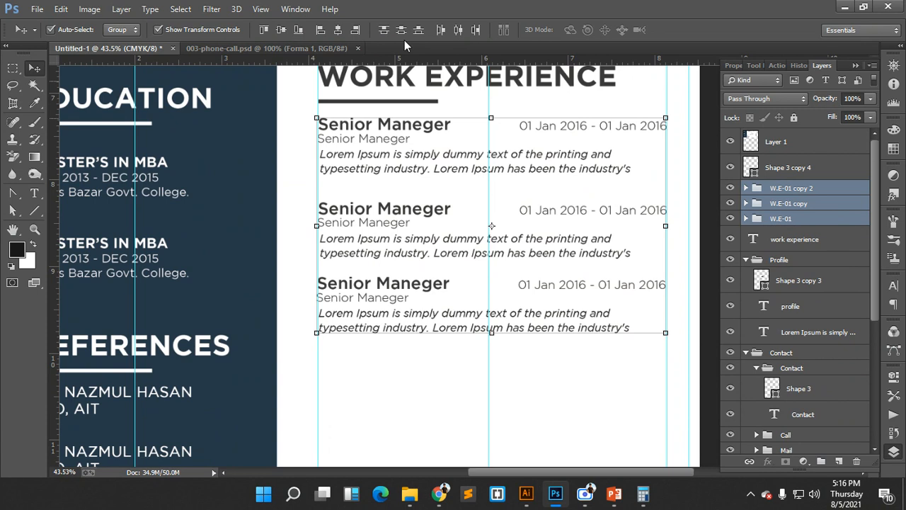
left_click(321, 30)
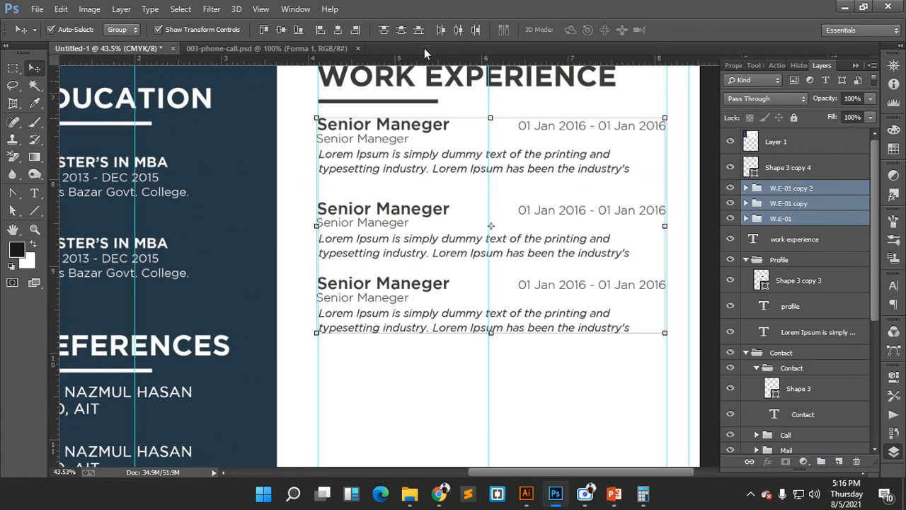
left_click(401, 31)
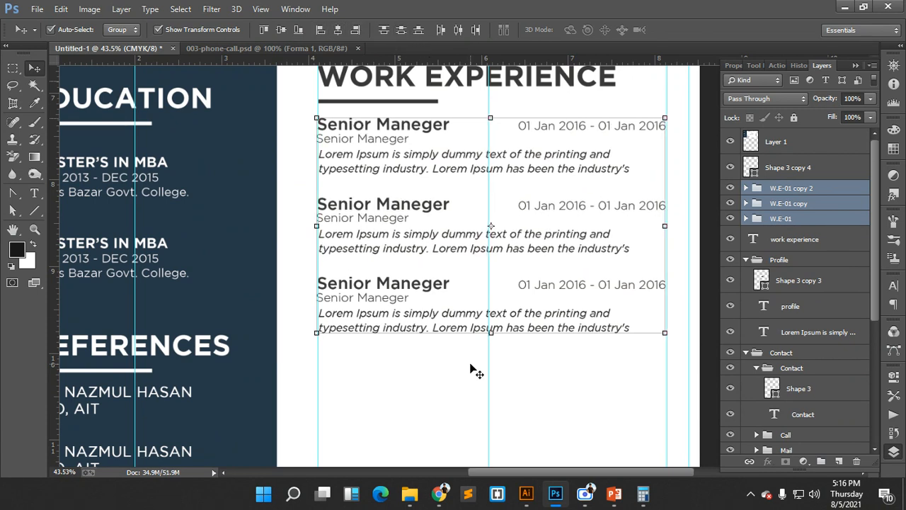
key("Right")
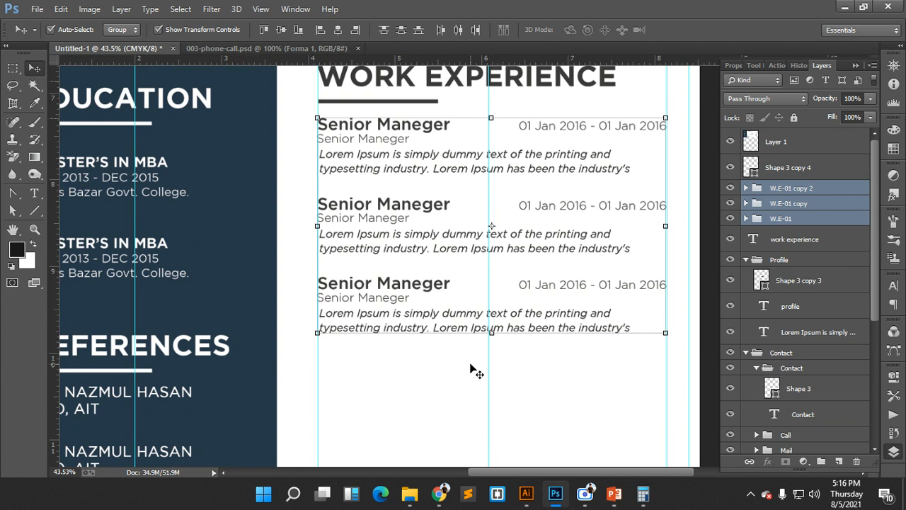
left_click(453, 369)
scroll(454, 369, "down", 3)
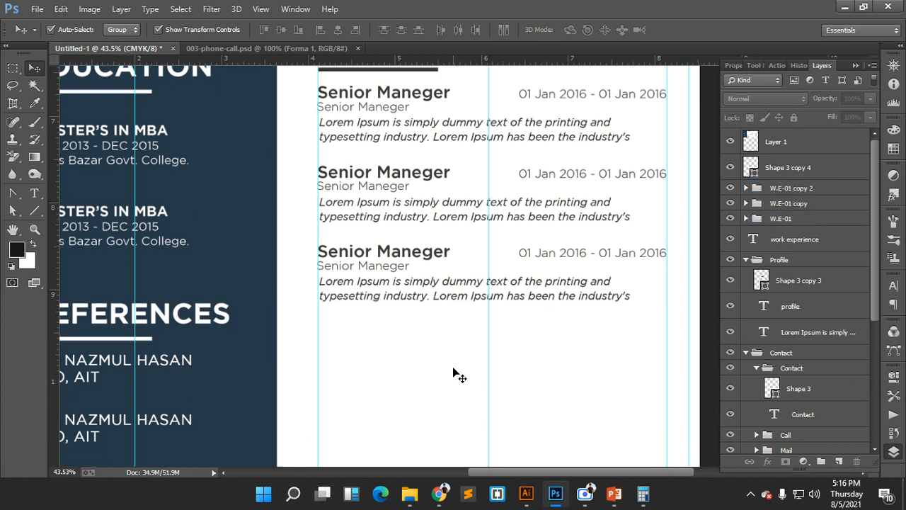
scroll(454, 369, "down", 3)
scroll(457, 375, "up", 3)
scroll(456, 373, "up", 5)
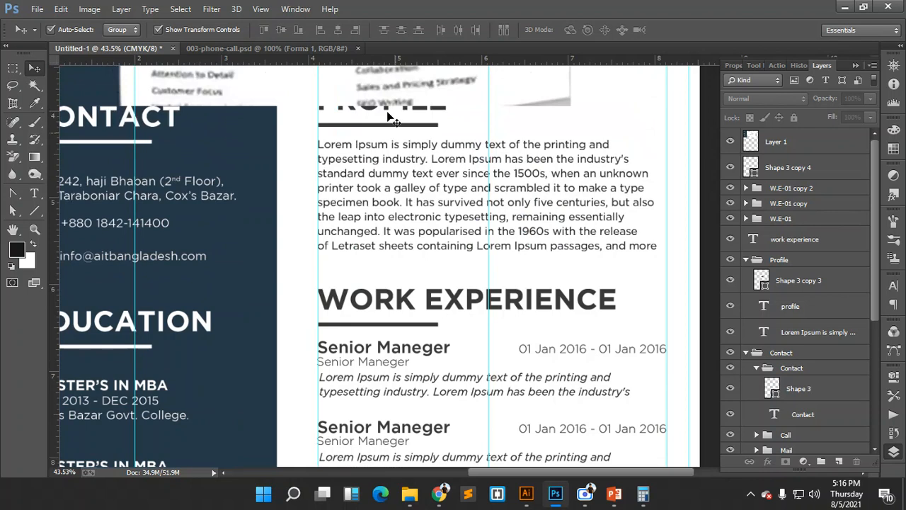
- Move the reference image off the heading and place the underline just below WORK EXPERIENCE
left_click_drag(387, 85, 441, 311)
scroll(446, 306, "down", 4)
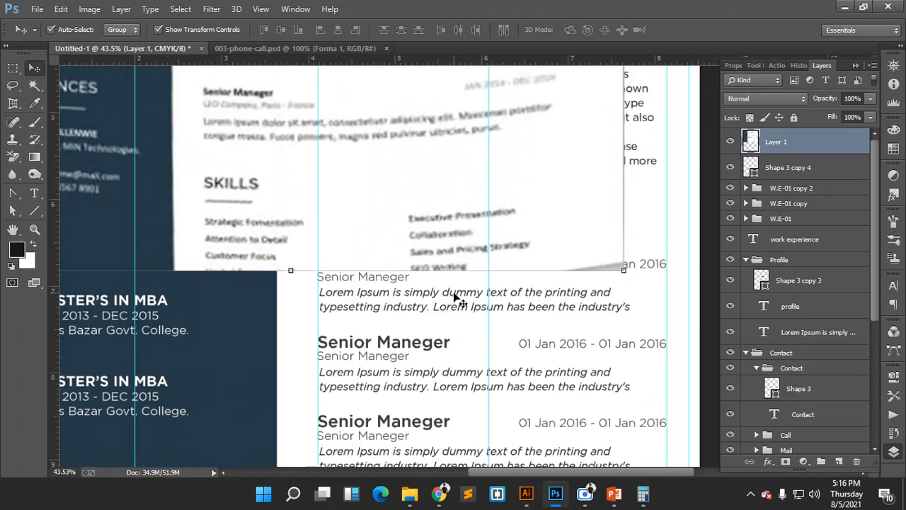
scroll(481, 276, "up", 1)
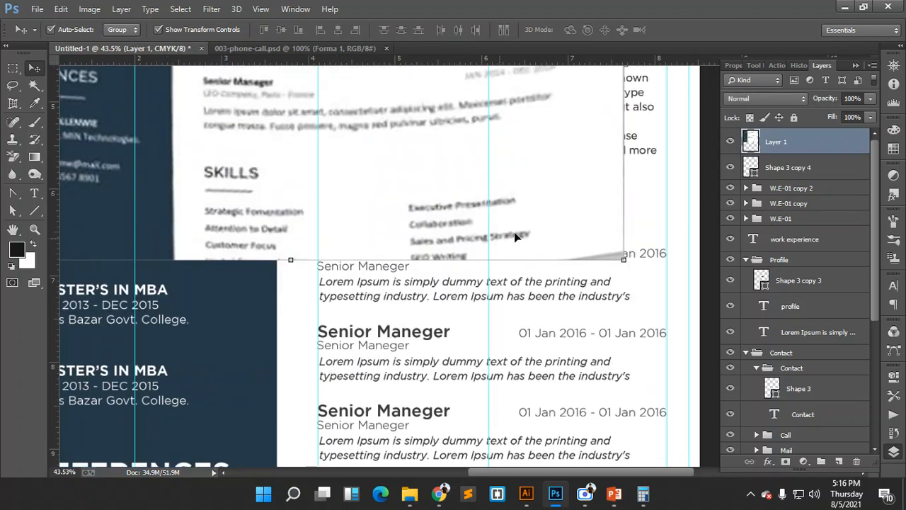
left_click(798, 220)
left_click(786, 246)
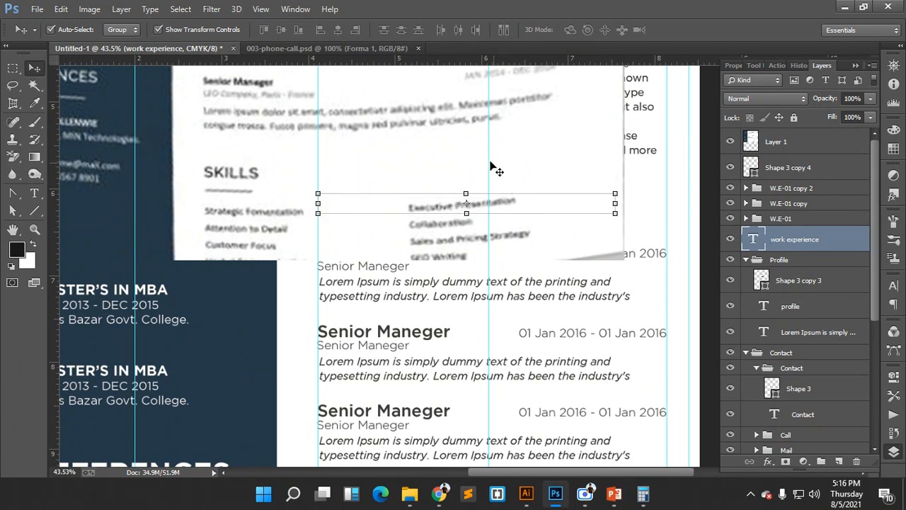
left_click_drag(492, 169, 461, 67)
left_click(429, 248)
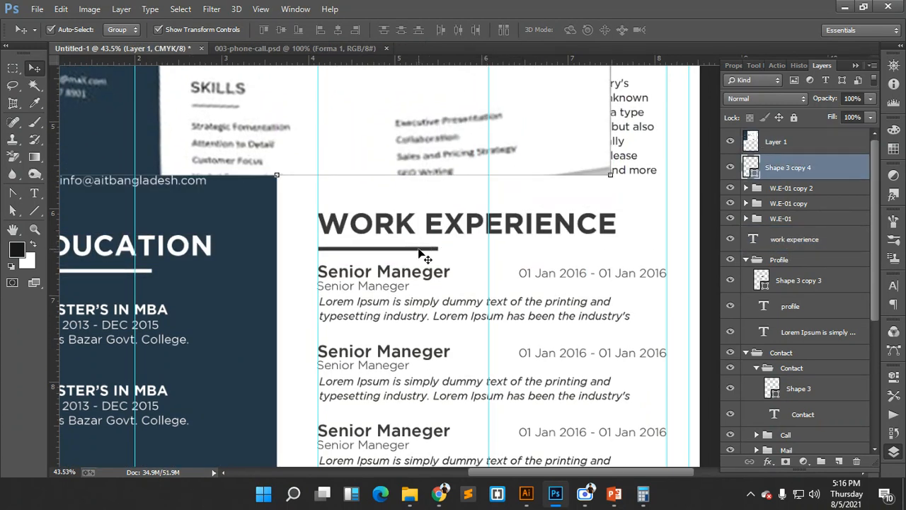
left_click_drag(780, 170, 780, 225)
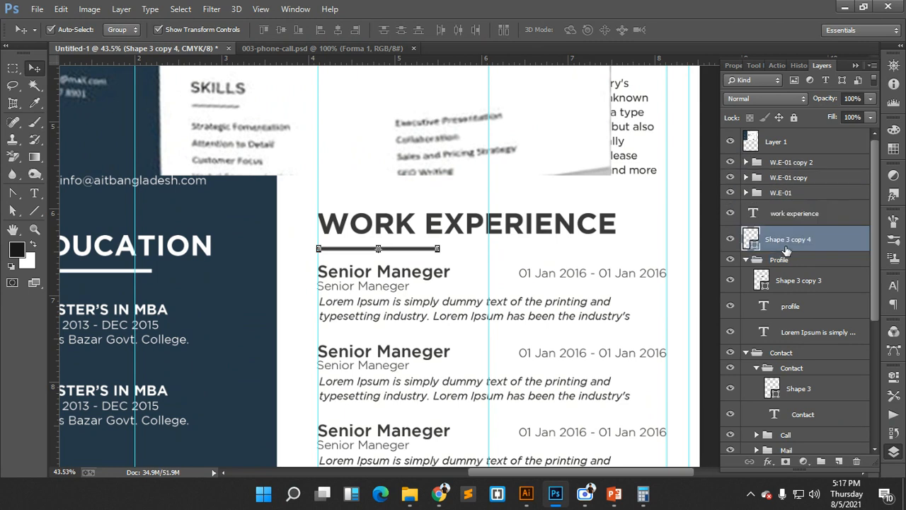
- Group the WORK EXPERIENCE heading and underline as w.e
left_click(782, 213, "shift")
key("ctrl+g")
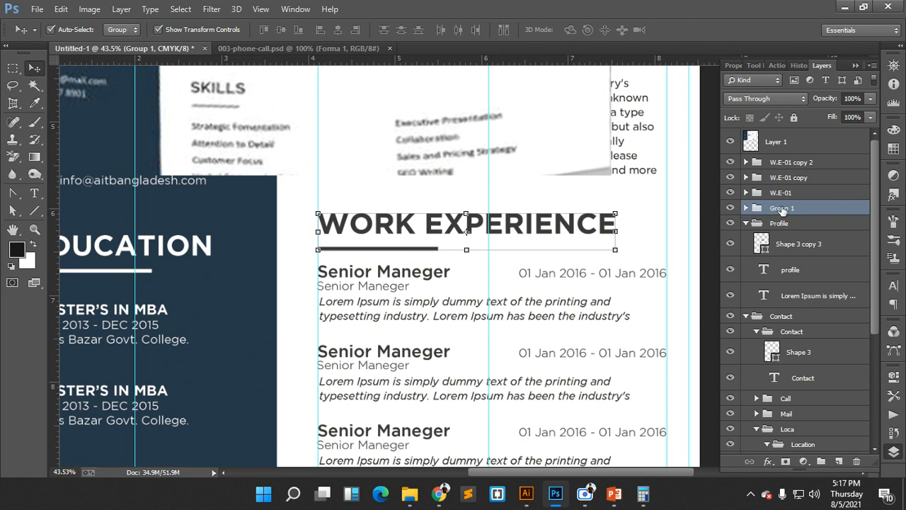
double_click(782, 208)
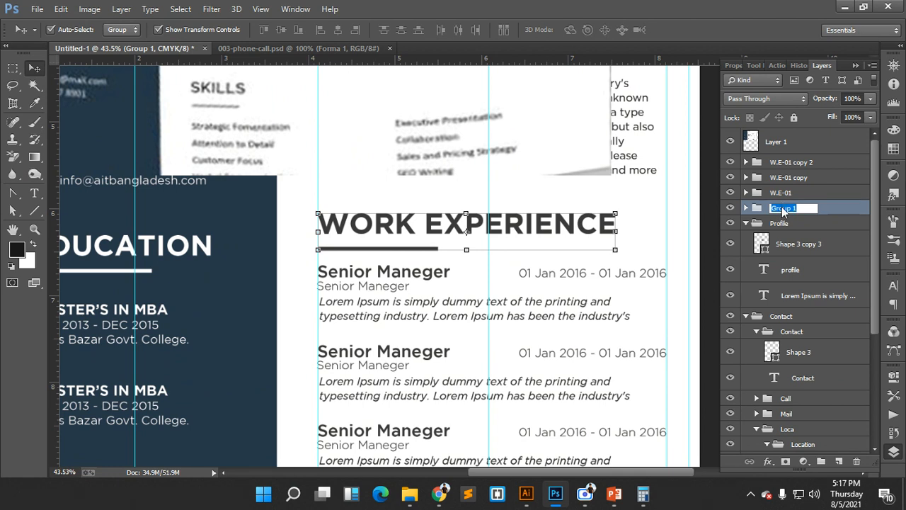
type("W.E")
key("Return")
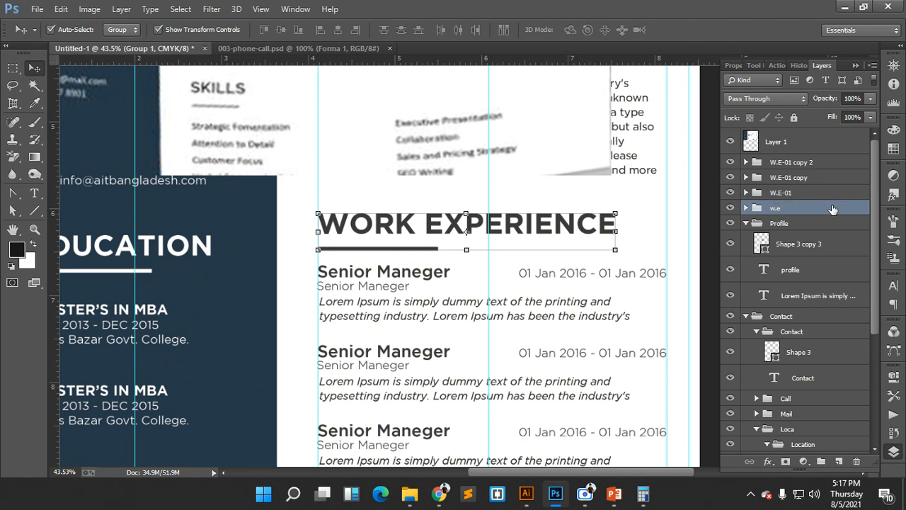
- Group all four work-experience groups into a new group named W.E and expand it
left_click(789, 165)
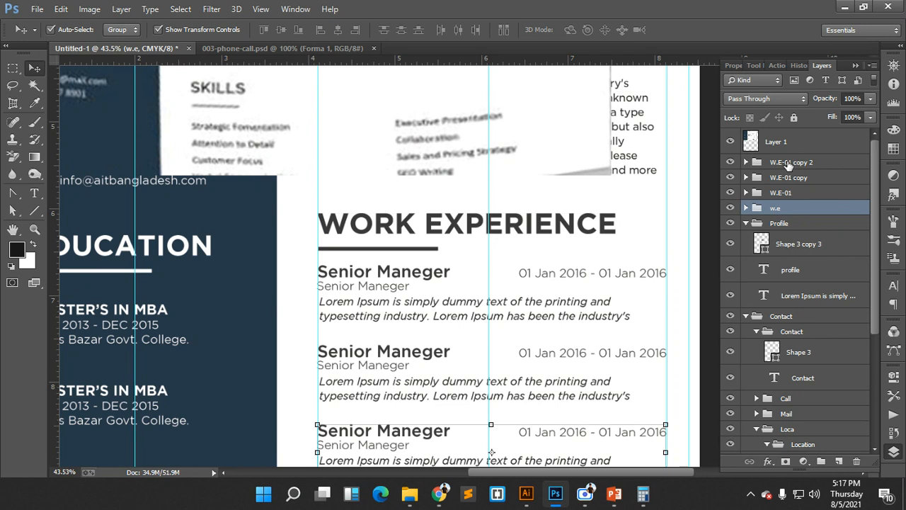
left_click(785, 208, "shift")
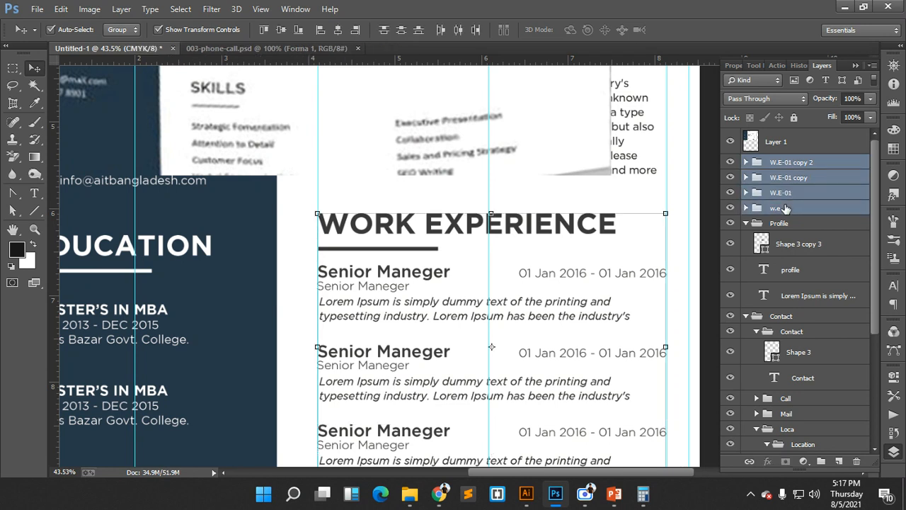
key("ctrl+g")
double_click(781, 162)
type("W.E")
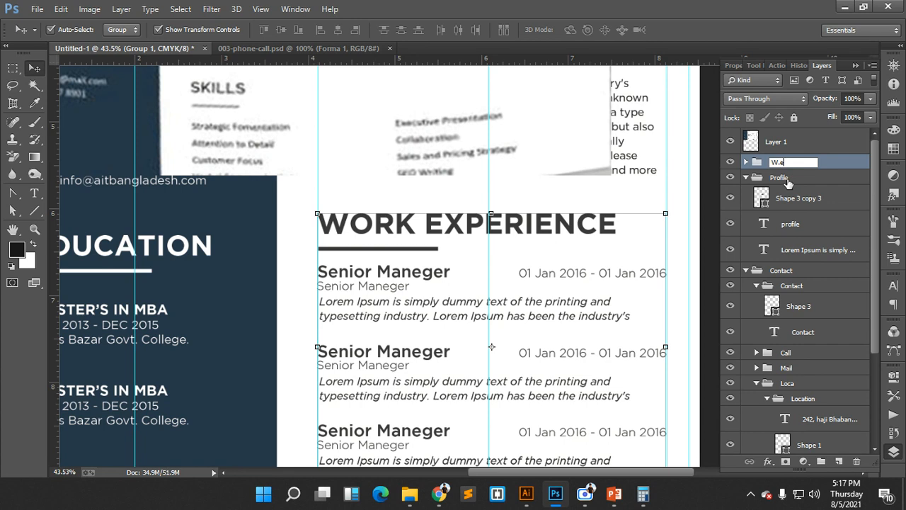
left_click(833, 165)
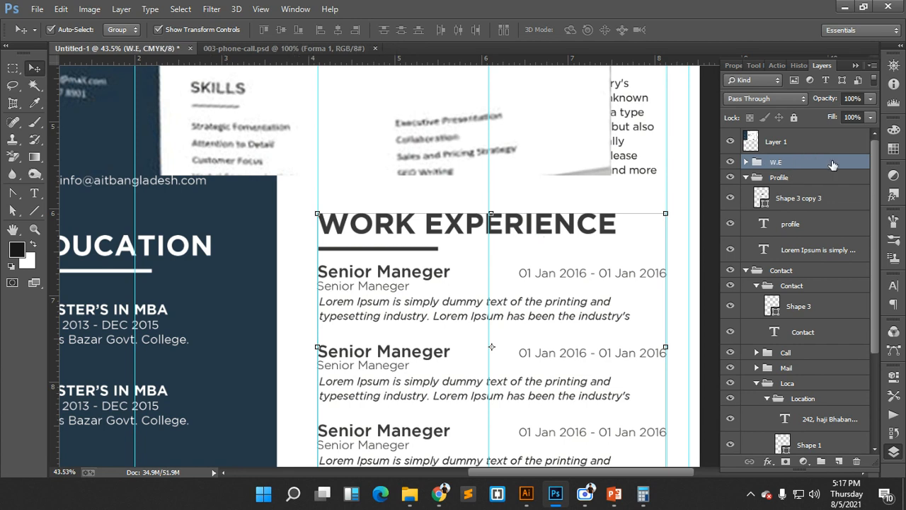
left_click(747, 162)
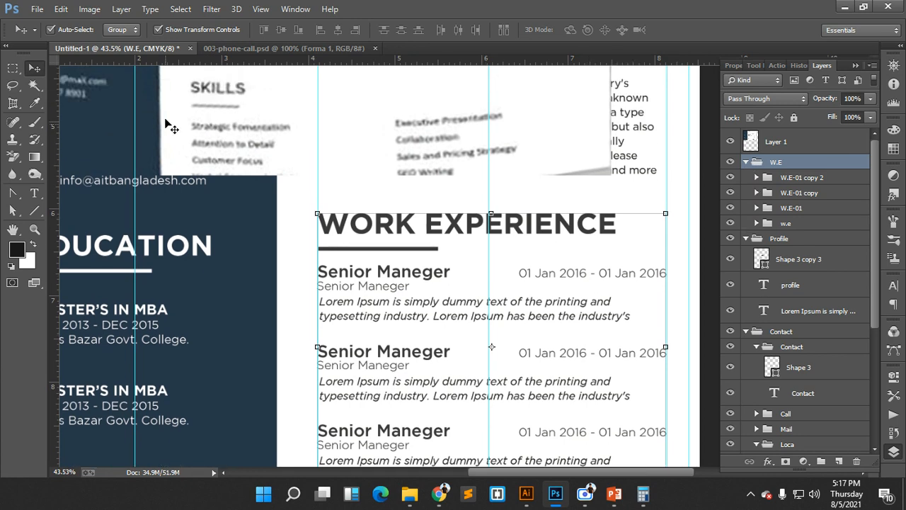
- Set Auto-Select to Layer and copy the WORK EXPERIENCE heading and underline below the third entry
left_click(122, 29)
left_click(121, 56)
left_click_drag(298, 214, 368, 357)
scroll(368, 358, "down", 1)
scroll(367, 359, "down", 3)
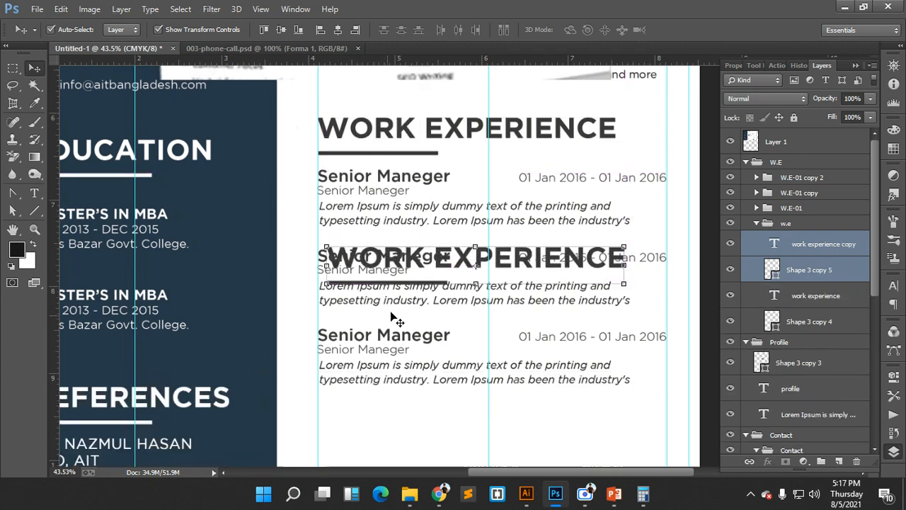
left_click_drag(376, 194, 369, 373)
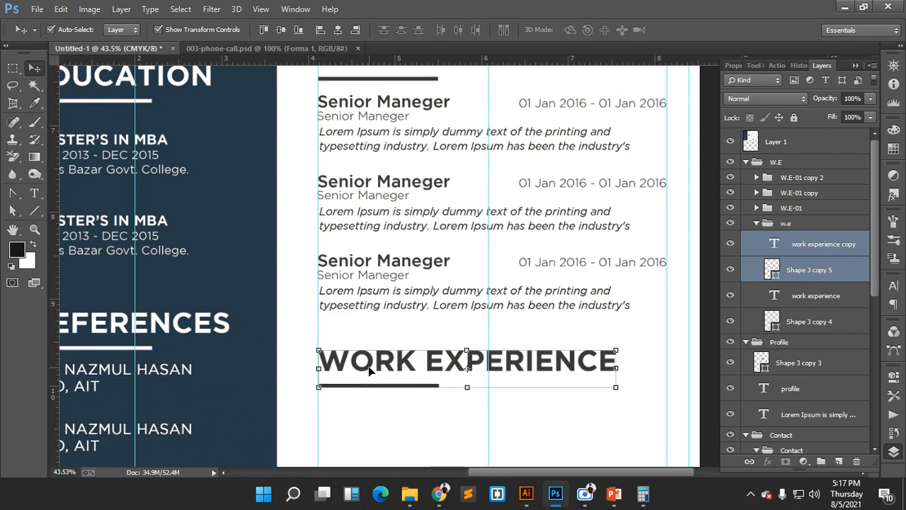
scroll(378, 358, "down", 1)
scroll(383, 353, "up", 2)
scroll(386, 351, "up", 3)
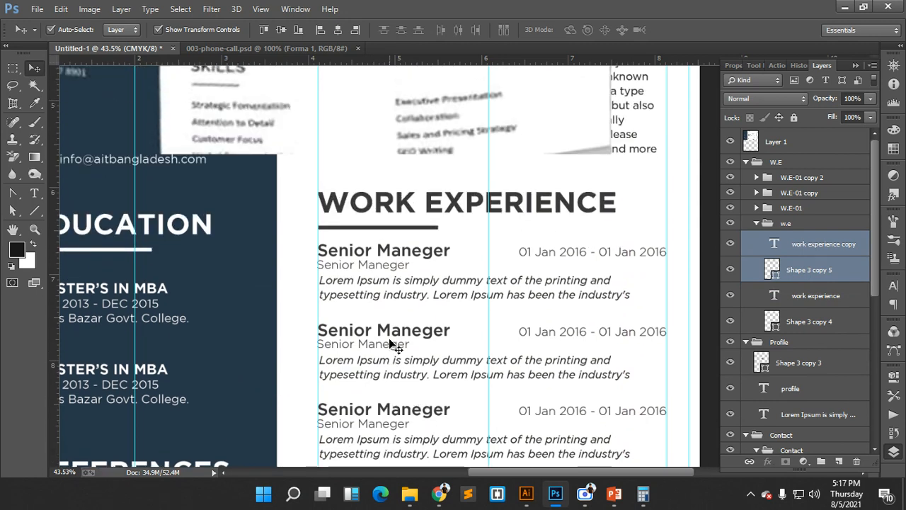
- Move the Skills reference image down and to the right
left_click(283, 134)
left_click_drag(283, 135, 382, 239)
scroll(381, 212, "down", 2)
left_click_drag(375, 142, 378, 178)
scroll(380, 181, "down", 3)
left_click_drag(361, 115, 375, 151)
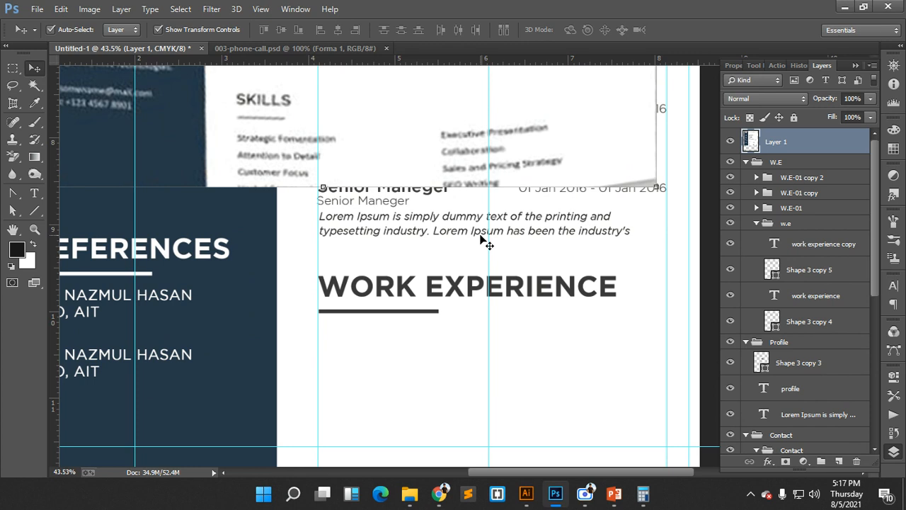
scroll(414, 252, "down", 1)
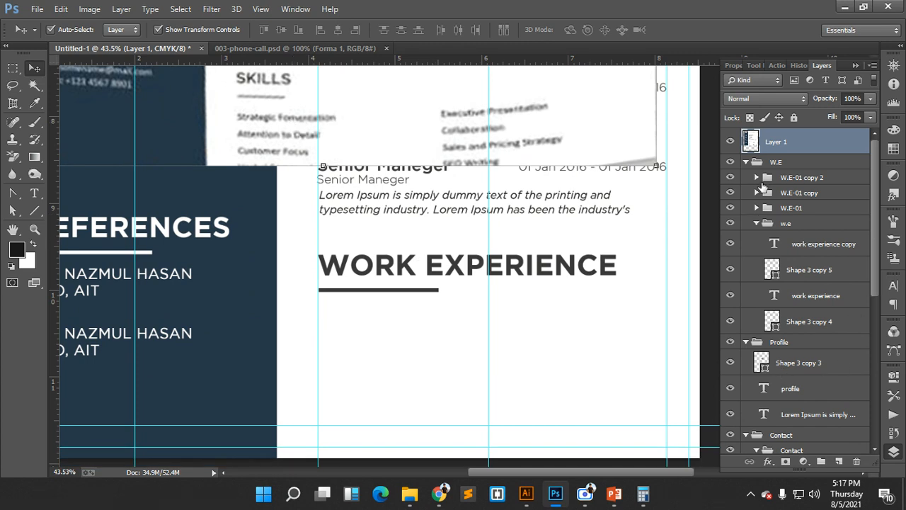
- Move the copied heading and underline layers out of the group, above W.E
left_click(799, 249)
left_click(799, 270)
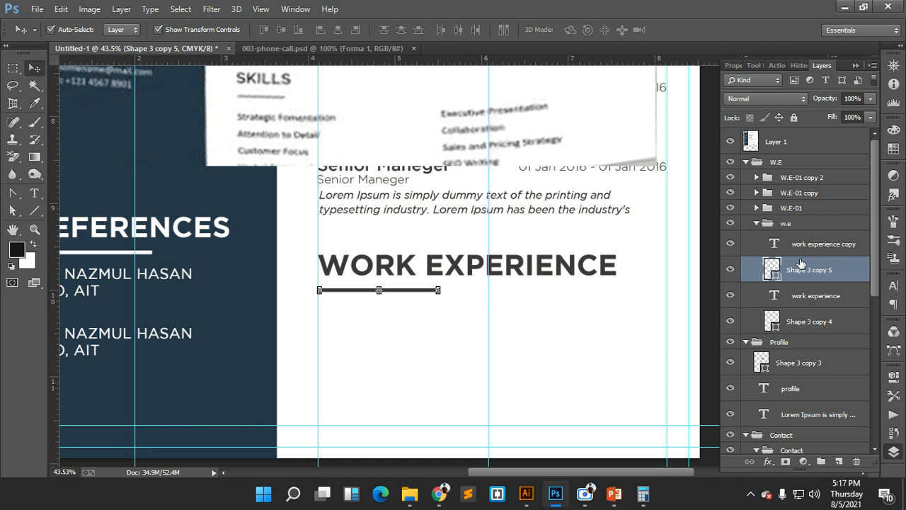
left_click(771, 227)
left_click(757, 223)
left_click(757, 223)
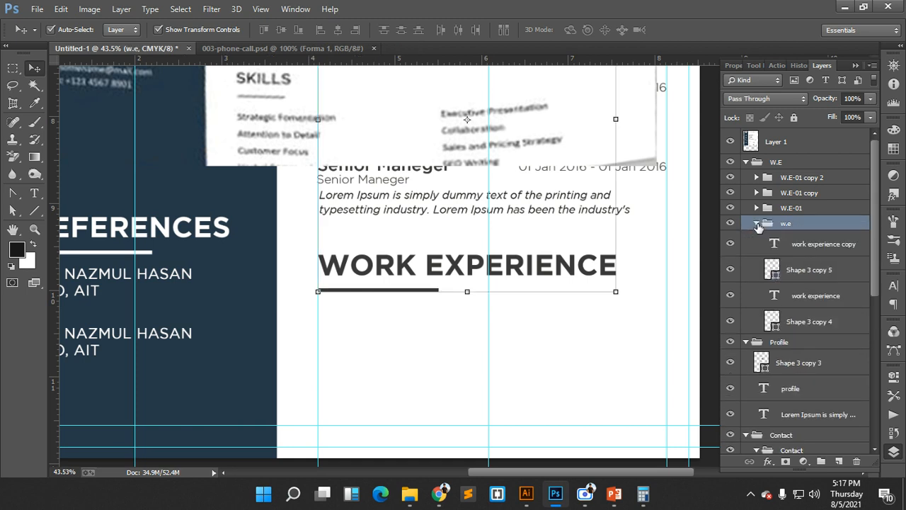
left_click(804, 280)
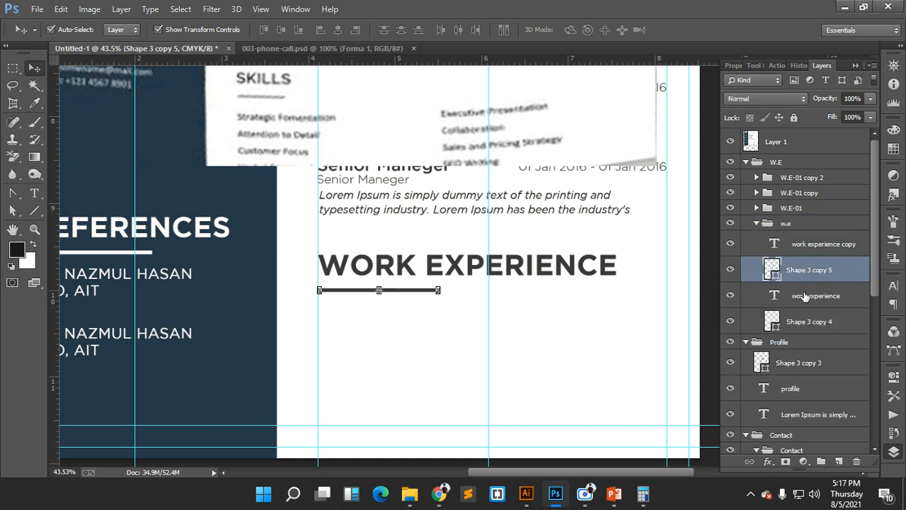
left_click(798, 245, "ctrl")
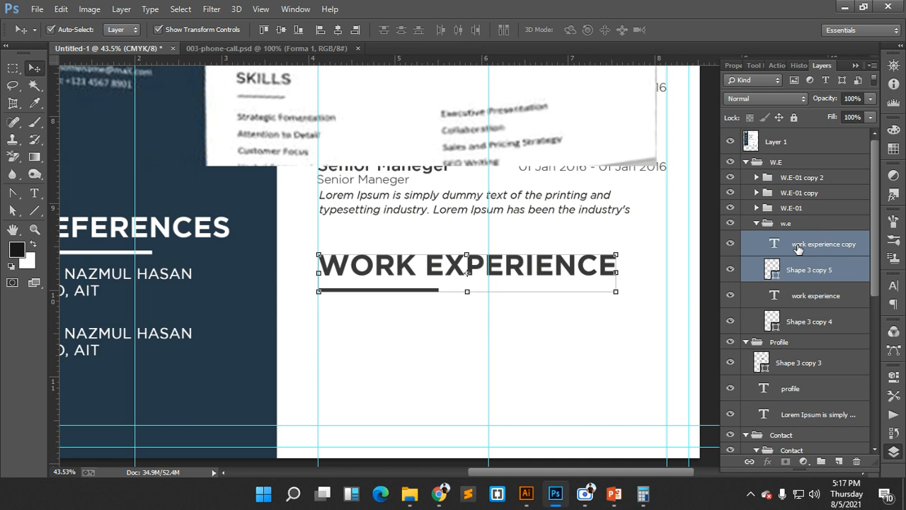
left_click_drag(798, 245, 791, 157)
left_click(746, 214)
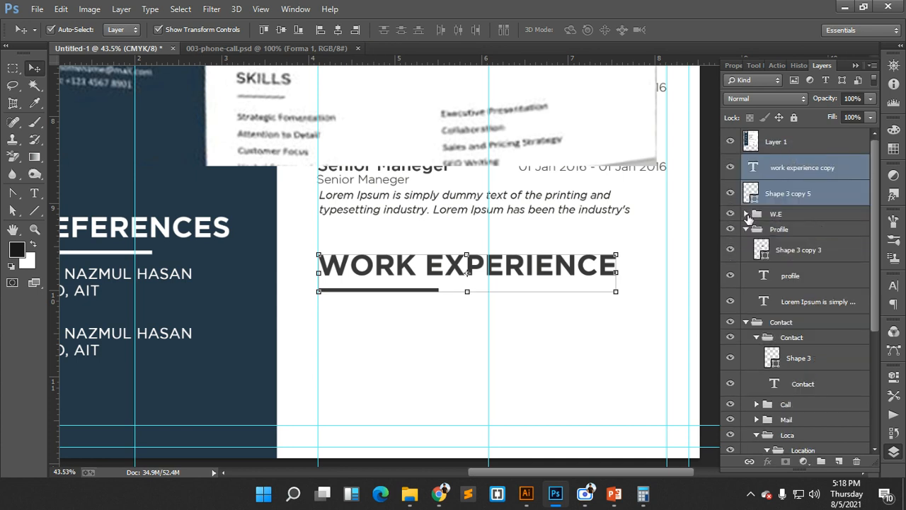
- Change the copied heading's text from WORK EXPERIENCE to SKILLS
left_click(775, 177)
double_click(753, 167)
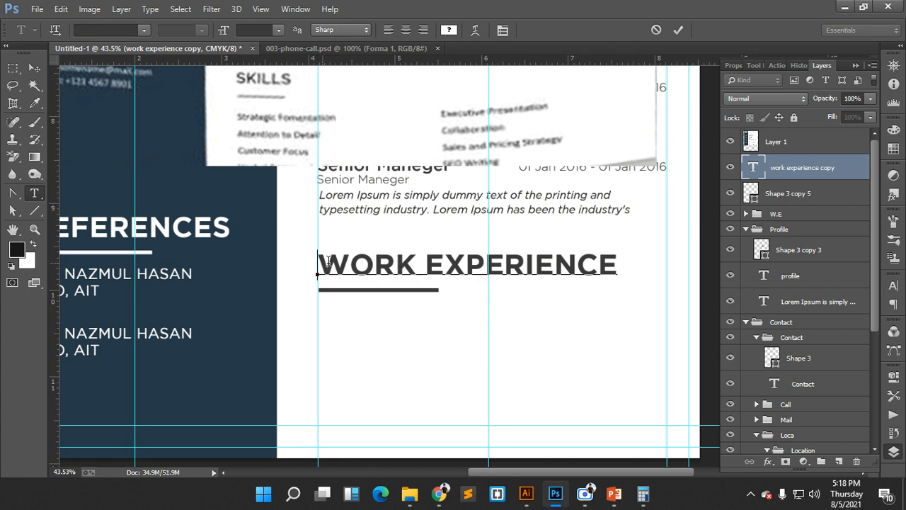
left_click_drag(328, 260, 619, 266)
type("SK")
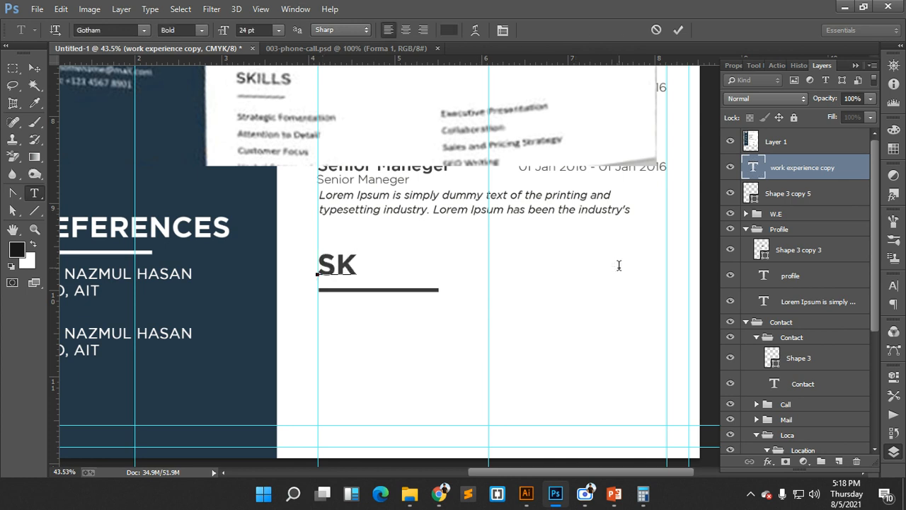
type("ILLS")
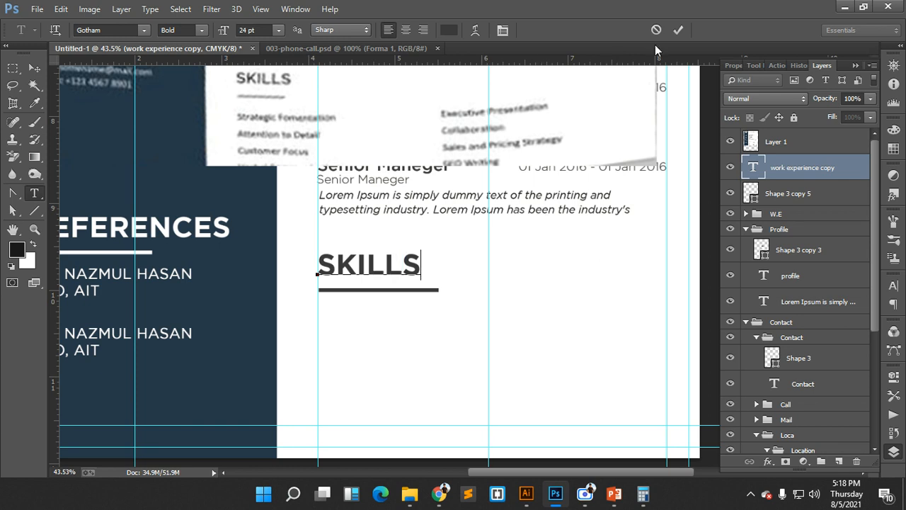
left_click(678, 29)
key("v")
- Shorten the underline beneath SKILLS from its right end to suit the shorter heading
left_click(429, 292)
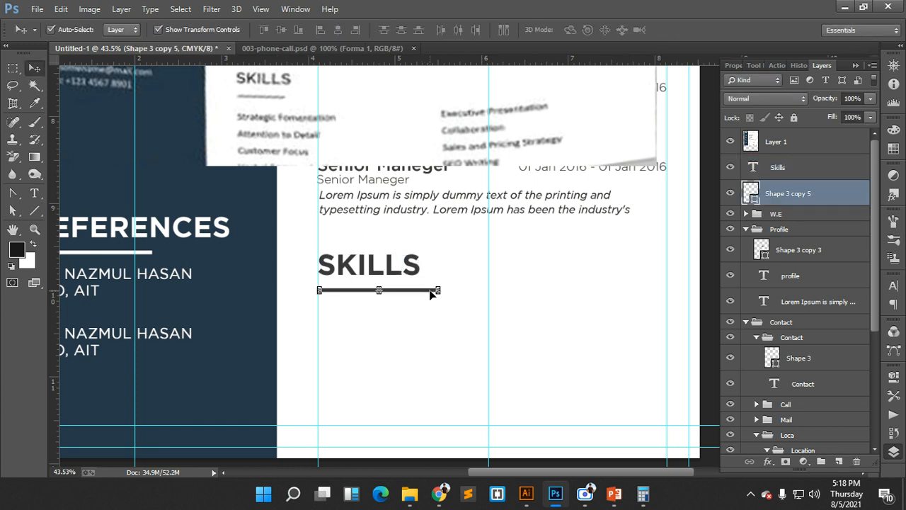
left_click_drag(434, 286, 507, 346)
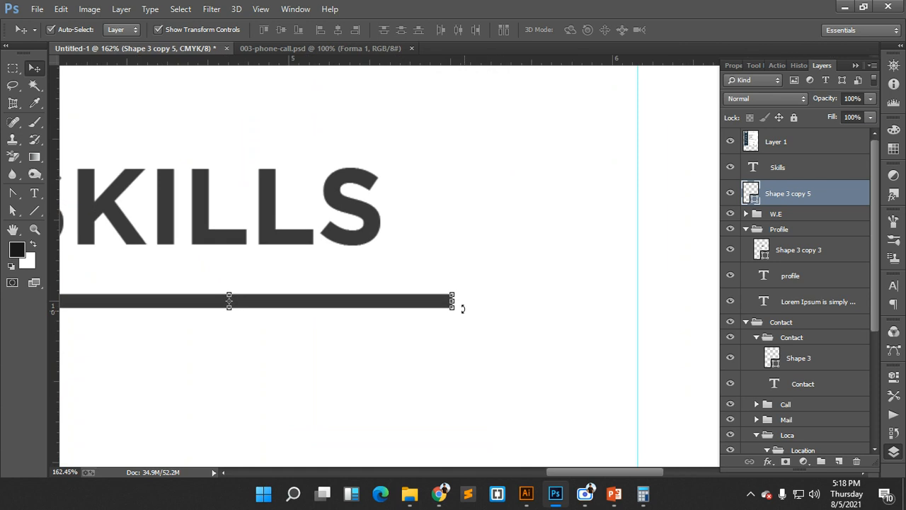
left_click_drag(453, 302, 298, 299)
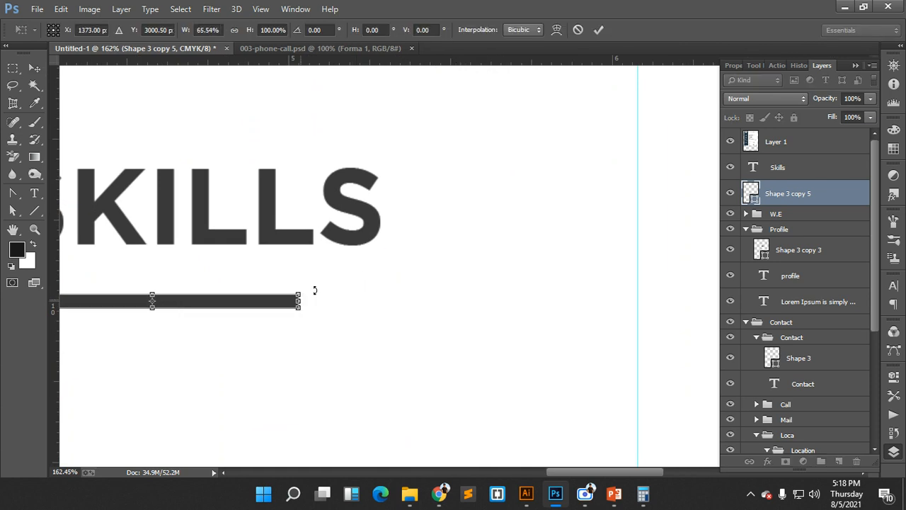
left_click(599, 29)
left_click_drag(572, 219, 496, 188)
scroll(545, 221, "up", 3)
left_click(501, 147)
scroll(563, 363, "down", 1)
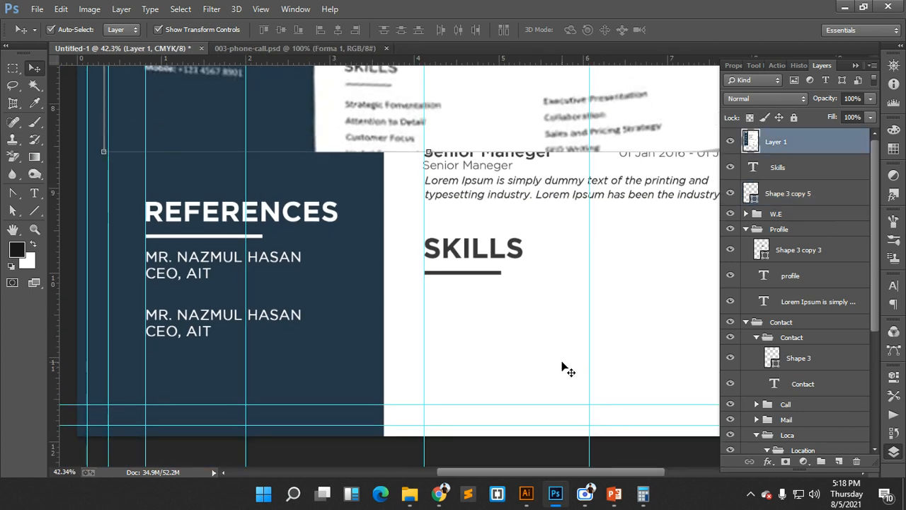
scroll(563, 362, "up", 1)
scroll(563, 363, "down", 1)
- Copy the last Lorem Ipsum paragraph below SKILLS, move its layer above W.E, and change the text to 'Logo'
scroll(269, 318, "up", 1)
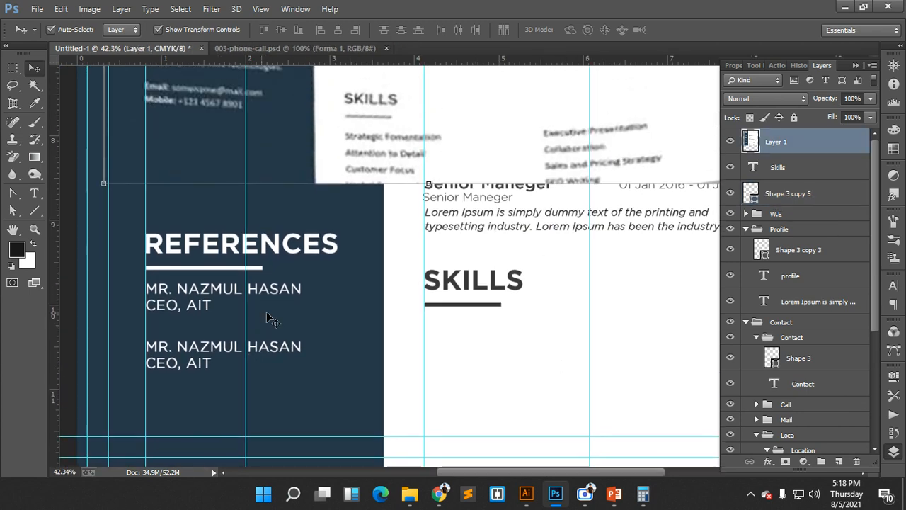
left_click(513, 238)
left_click(515, 220)
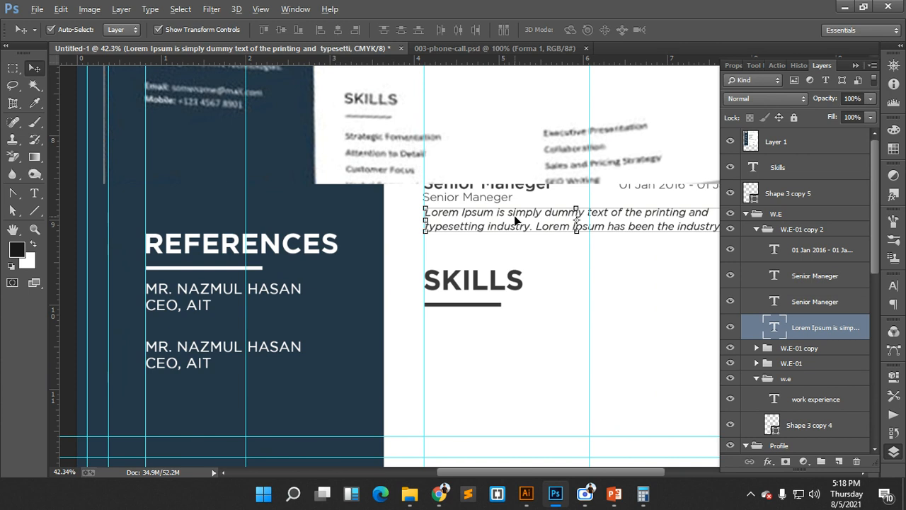
left_click_drag(516, 221, 520, 368)
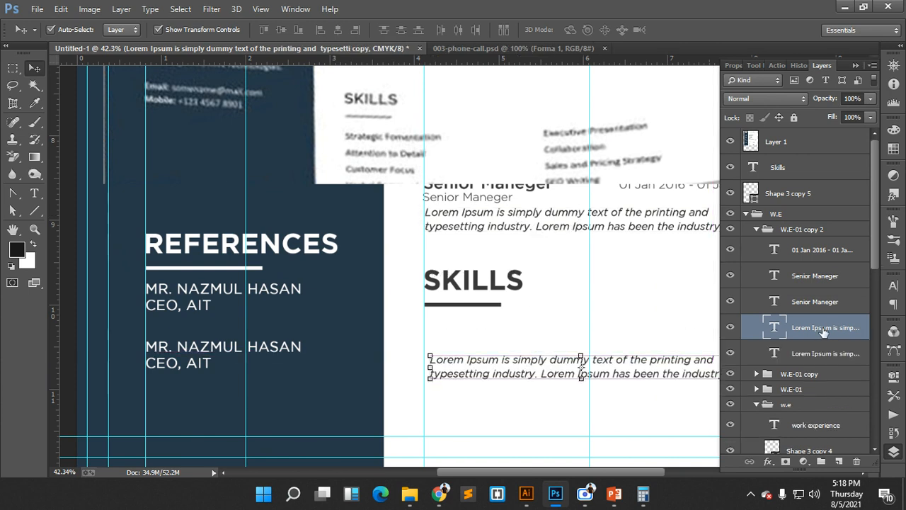
left_click_drag(824, 332, 770, 205)
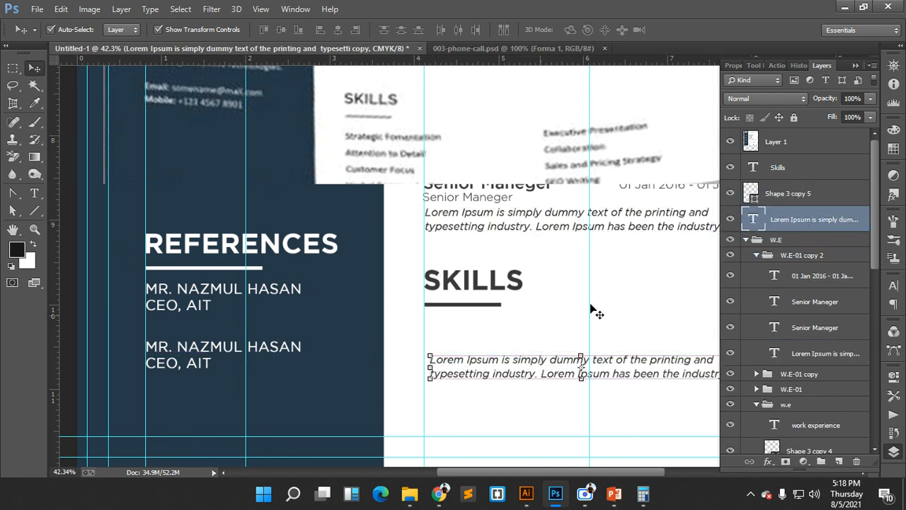
double_click(427, 363)
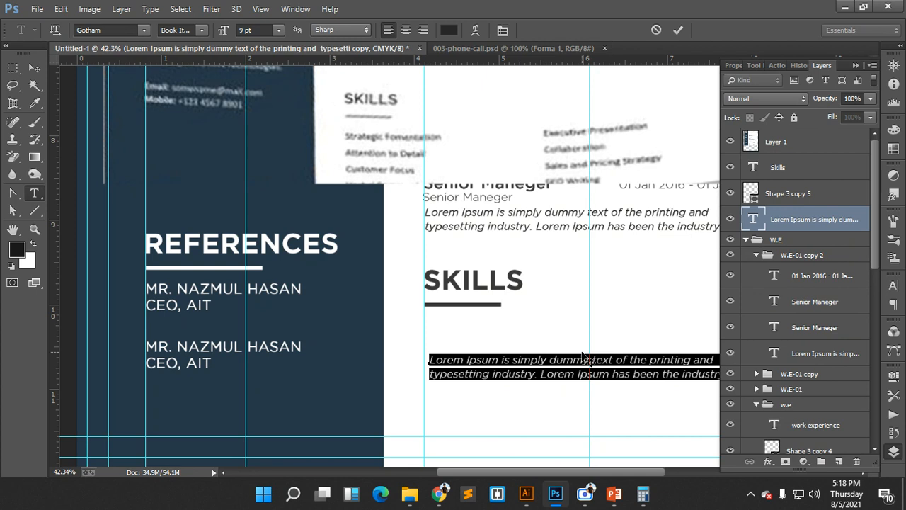
type("Logo")
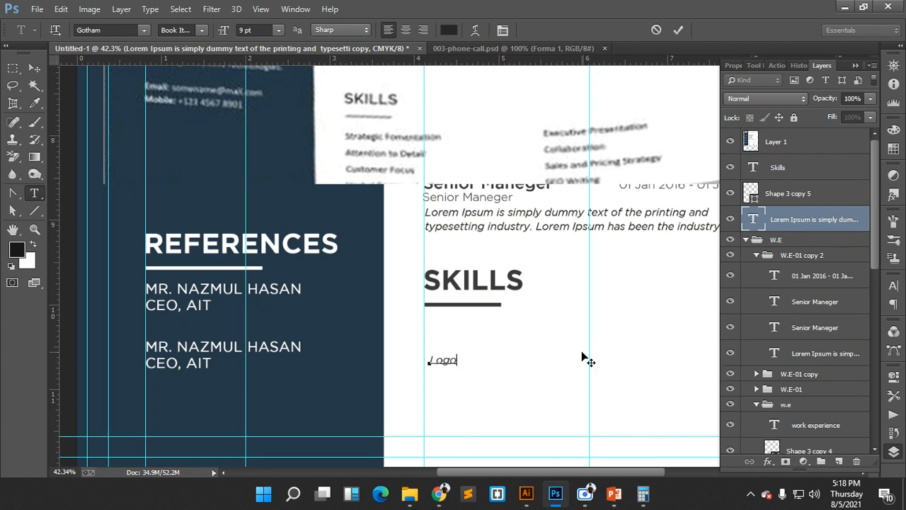
left_click(34, 67)
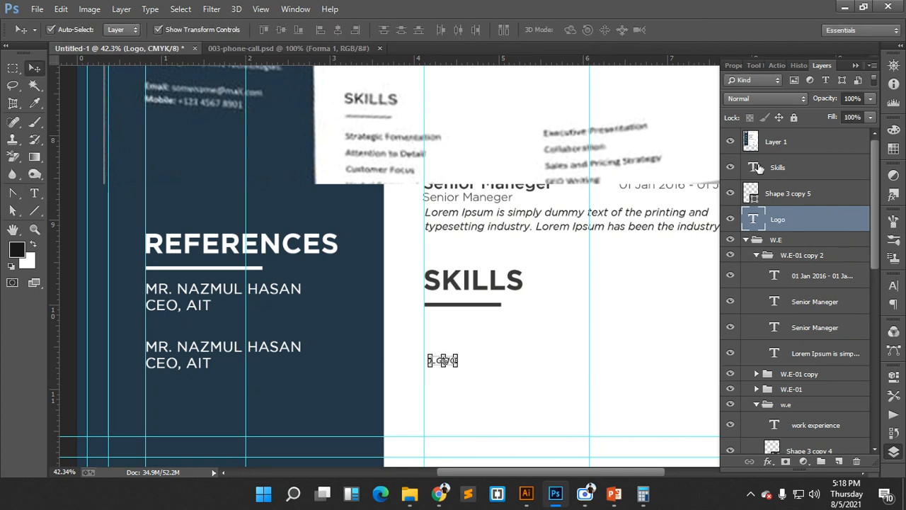
scroll(457, 329, "up", 2)
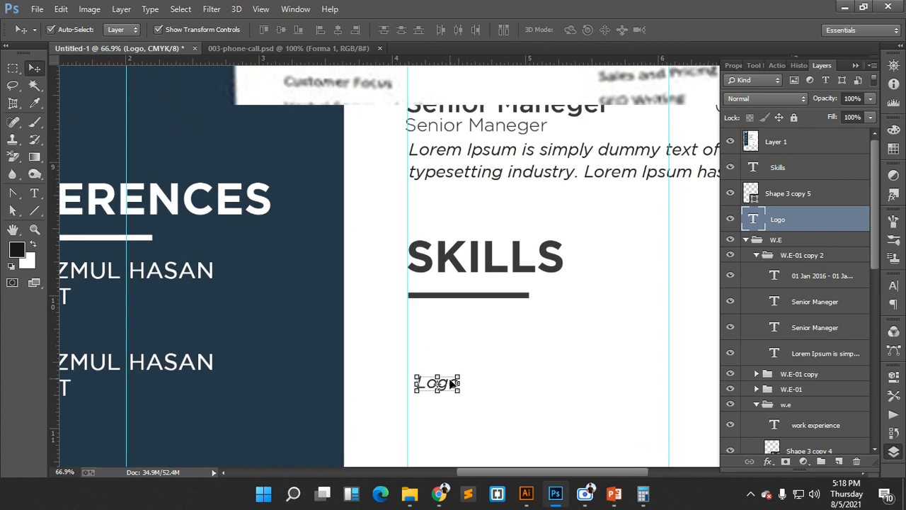
- Place the Logo line on the left guide under SKILLS
key("ctrl+t")
left_click_drag(445, 350, 438, 349)
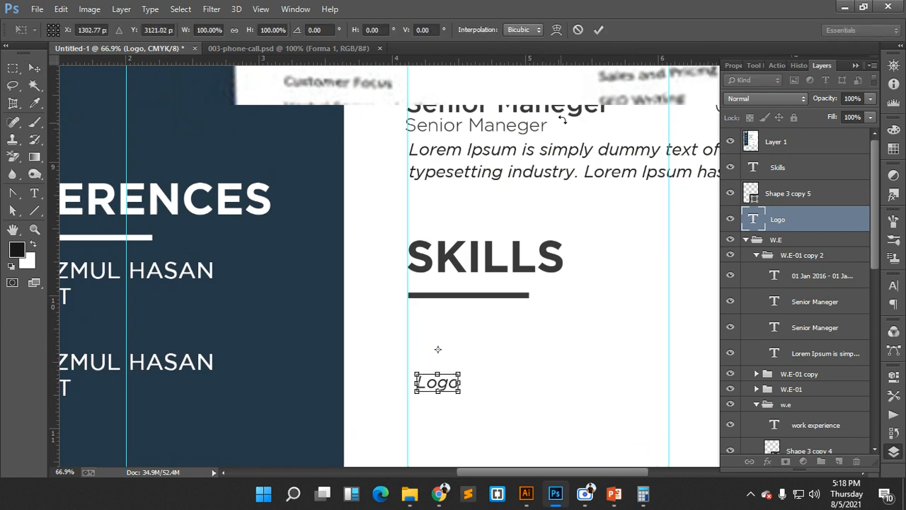
left_click(598, 29)
scroll(442, 381, "up", 2)
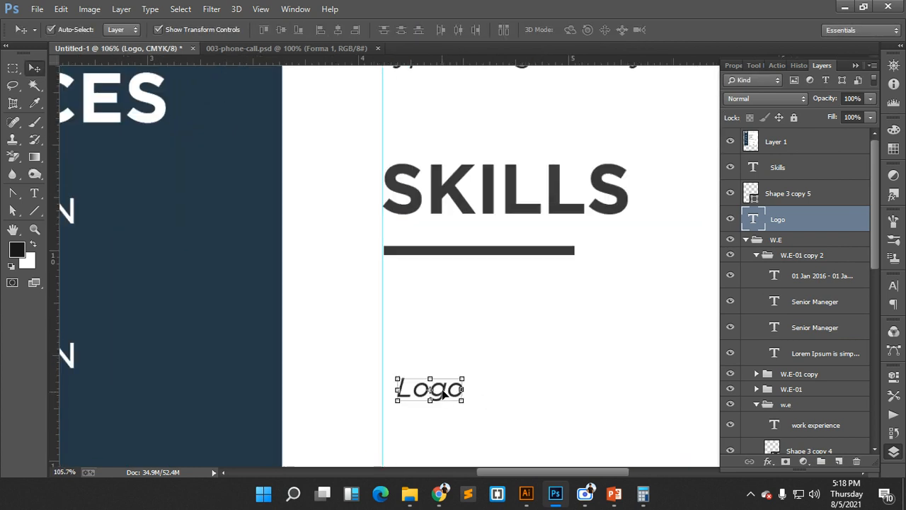
mouse_move(439, 388)
left_mouse_down()
mouse_move(449, 362)
mouse_move(431, 323)
mouse_move(426, 401)
mouse_move(422, 382)
left_mouse_up()
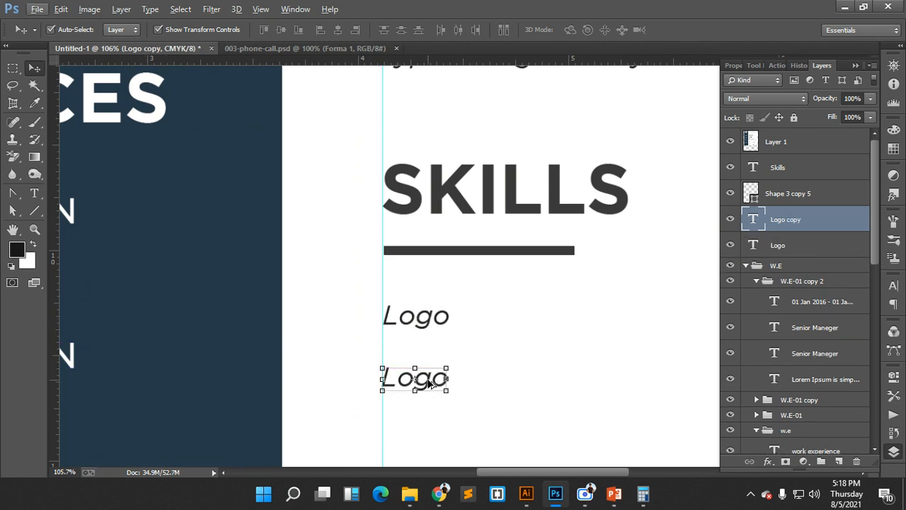
scroll(452, 368, "down", 4)
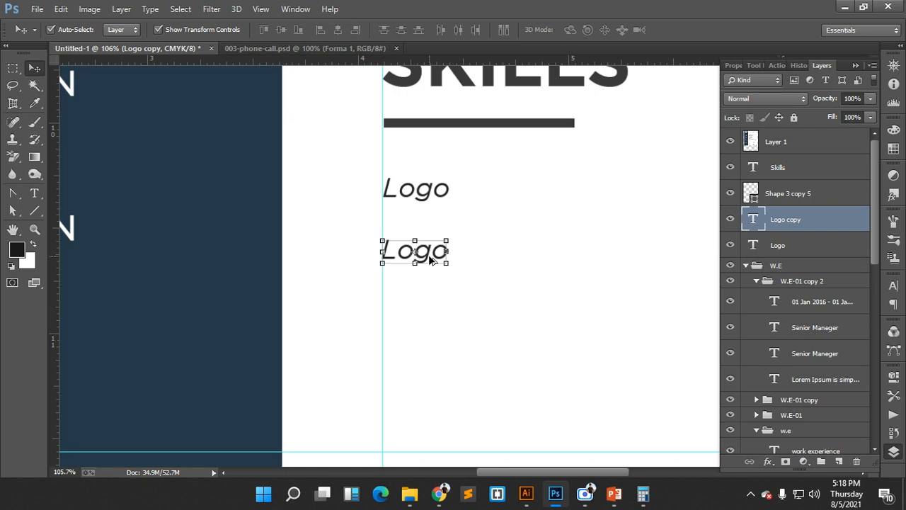
- Make six Logo lines in total, align their left edges and space them evenly vertically
left_click_drag(429, 255, 428, 424)
left_click(481, 278)
left_click_drag(487, 178, 415, 429)
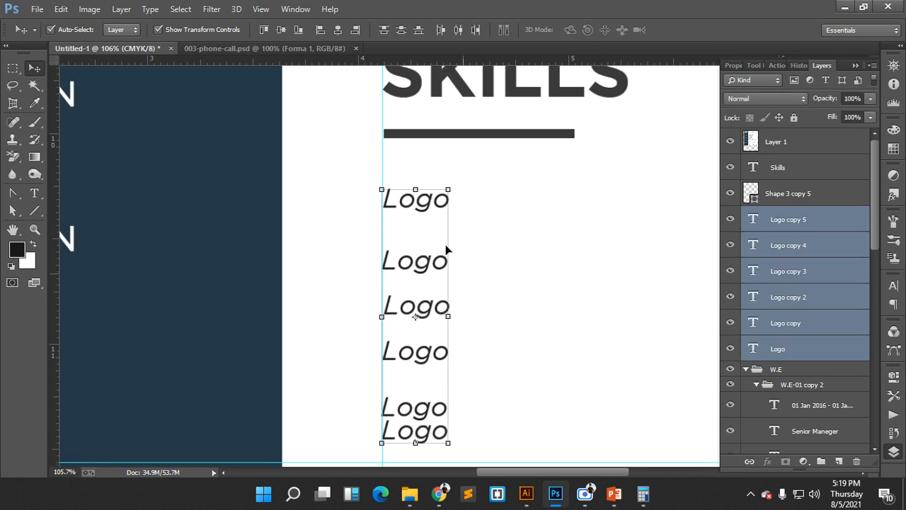
left_click(321, 30)
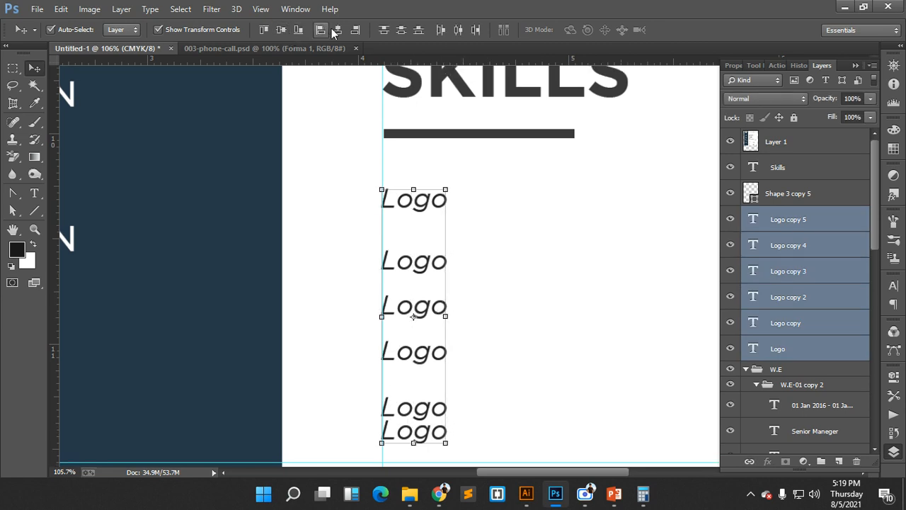
left_click(402, 29)
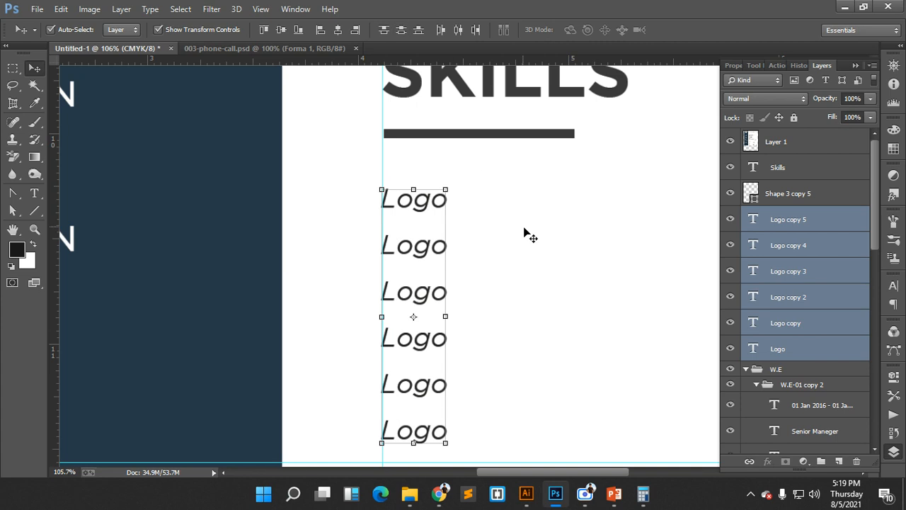
scroll(526, 235, "down", 2)
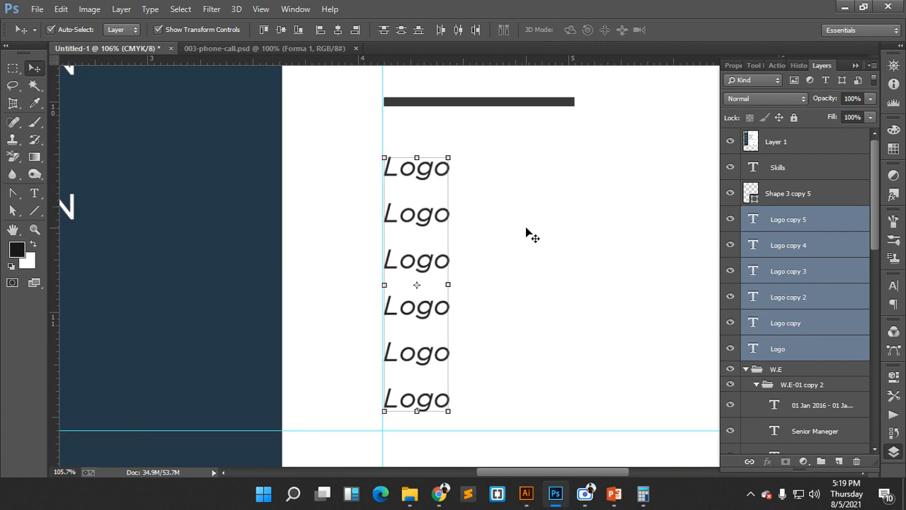
scroll(546, 255, "down", 5)
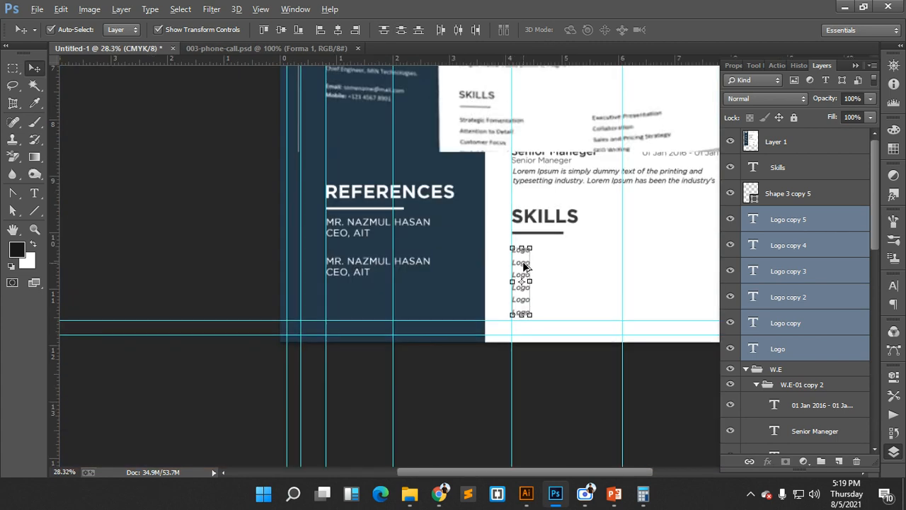
- Duplicate the six-line Logo column onto the next guide to the right
left_click_drag(522, 263, 635, 267)
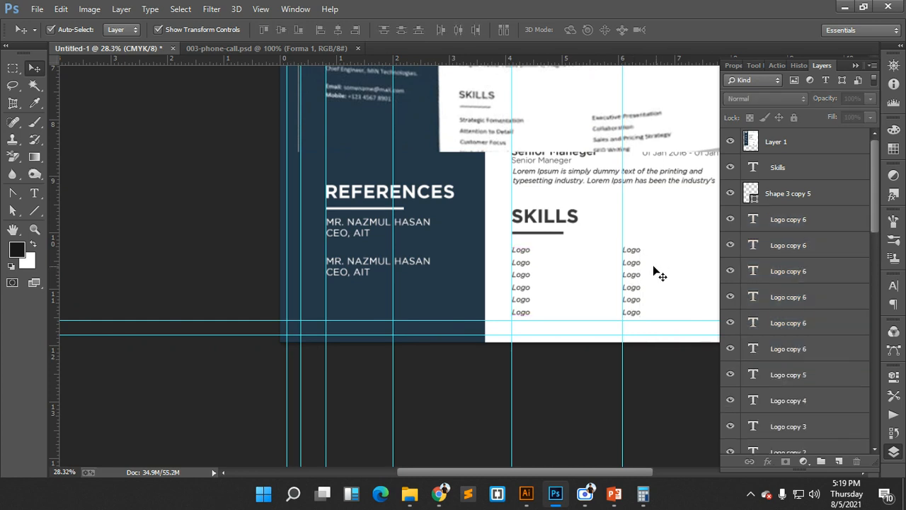
scroll(588, 268, "up", 4)
scroll(499, 289, "down", 1)
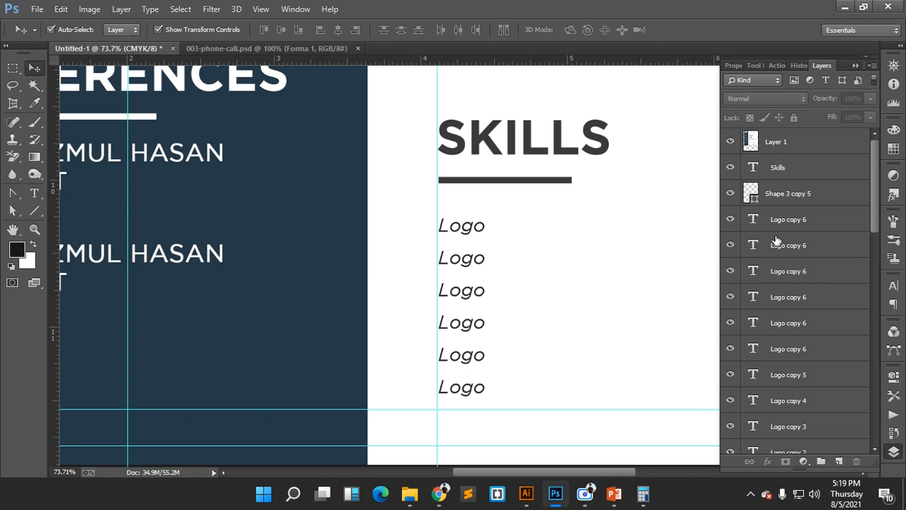
scroll(776, 242, "down", 1)
left_click(764, 203)
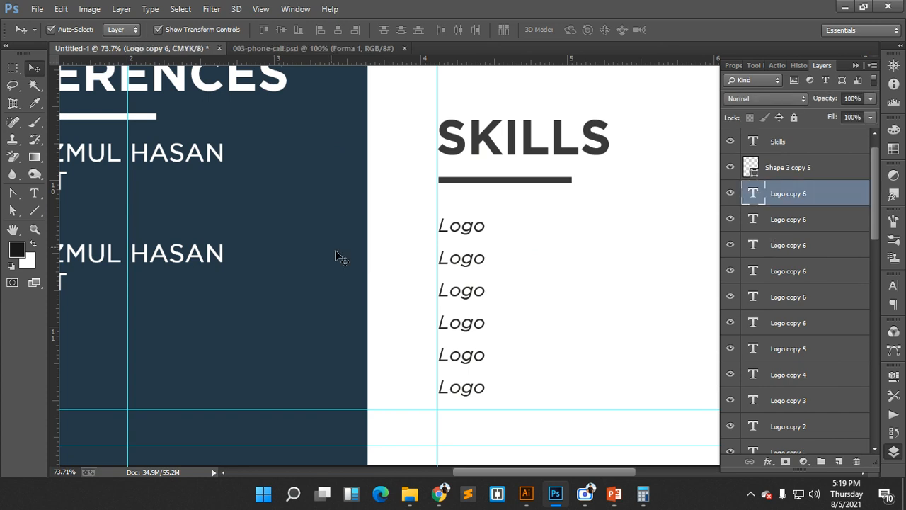
left_click(34, 193)
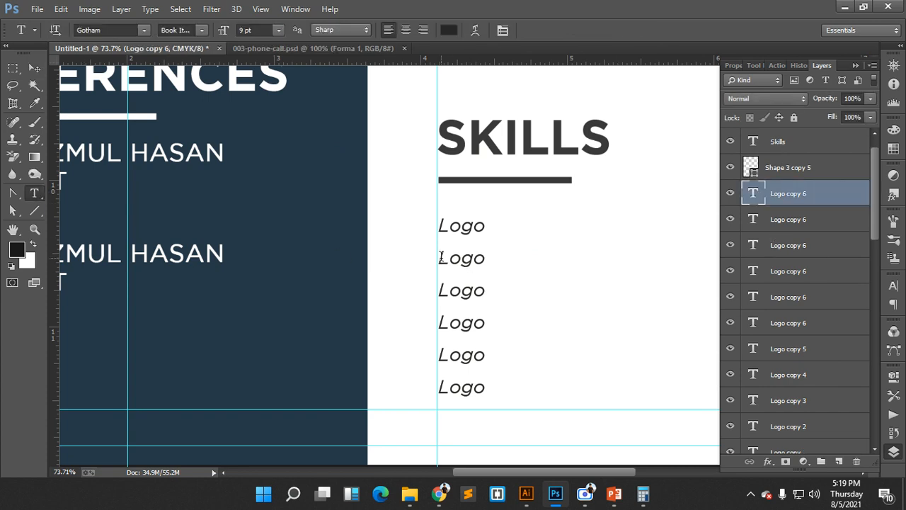
- Change the second and third Logo lines to 'Banner Desing' and 'UI Desing'
left_click_drag(440, 257, 493, 257)
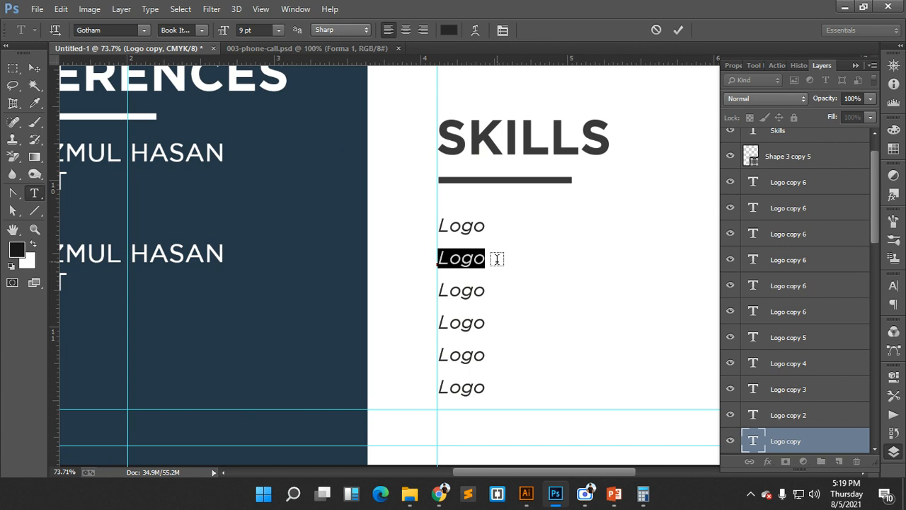
type("Banner")
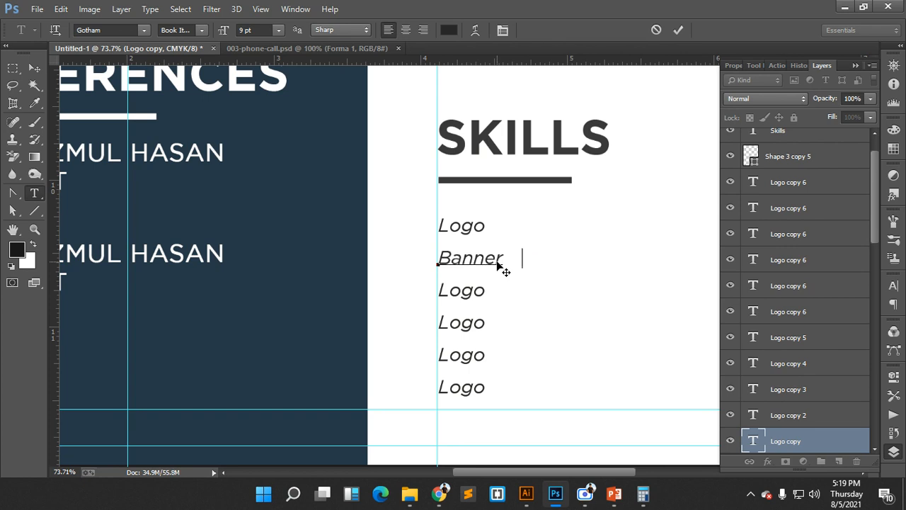
type(" Desing")
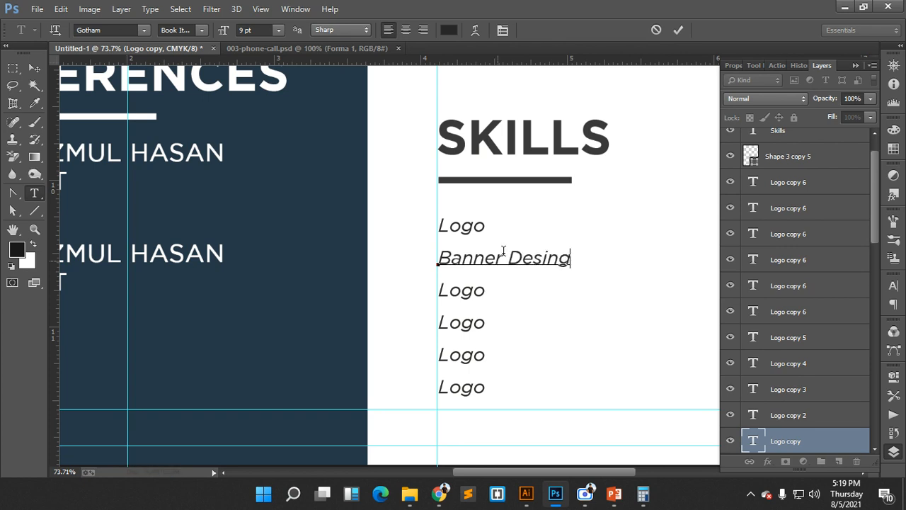
left_click(681, 30)
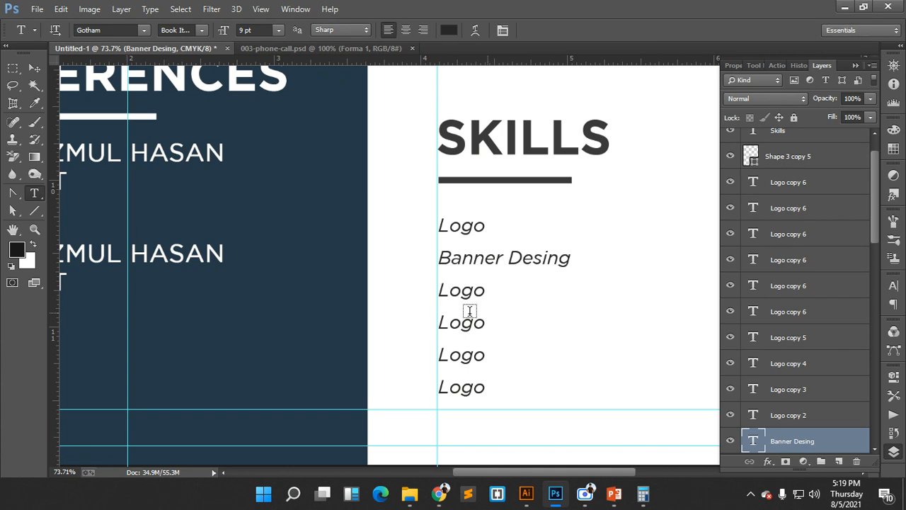
left_click_drag(439, 290, 486, 291)
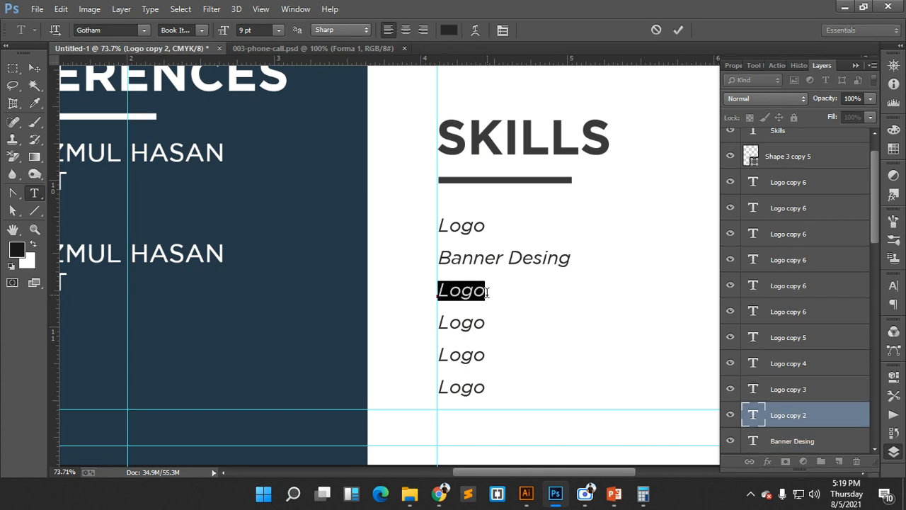
type("UI Des")
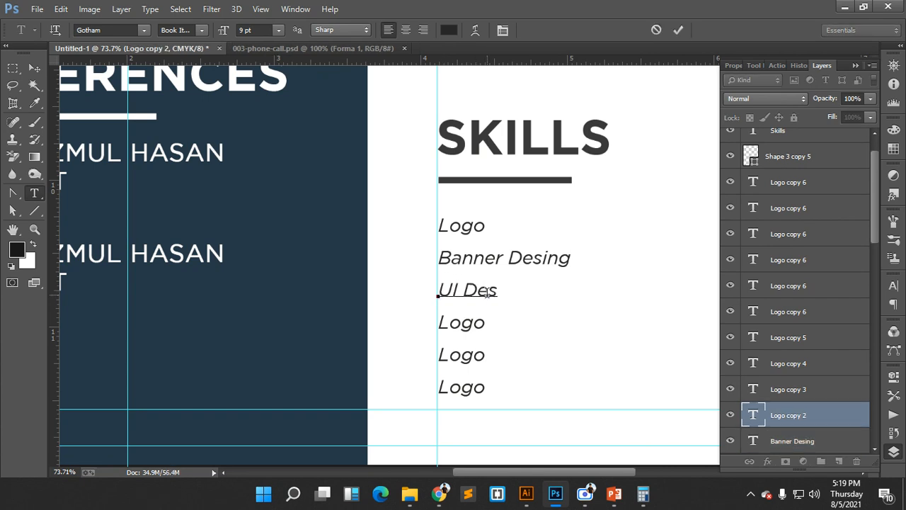
type("ing")
left_click(671, 31)
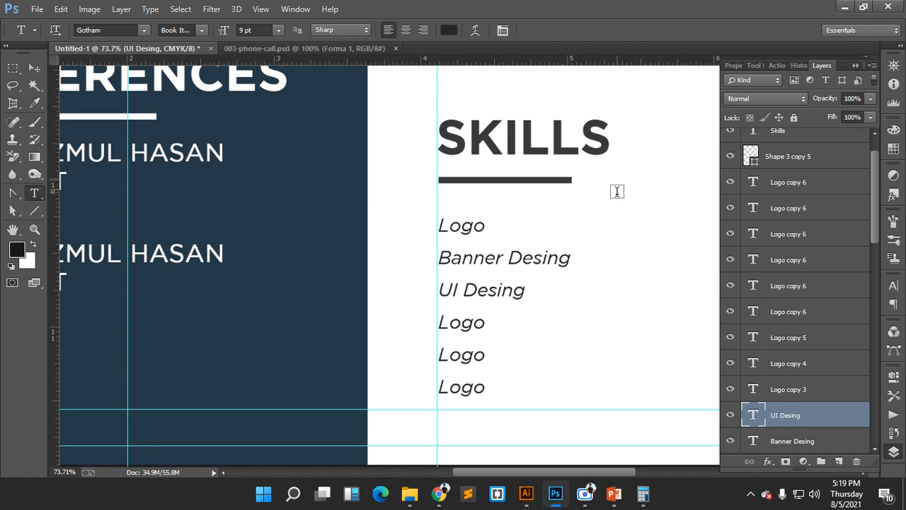
- Change the fourth Logo line to 'Facebook Banner Design'
scroll(615, 192, "down", 1)
left_click(440, 289)
left_click_drag(440, 289, 508, 285)
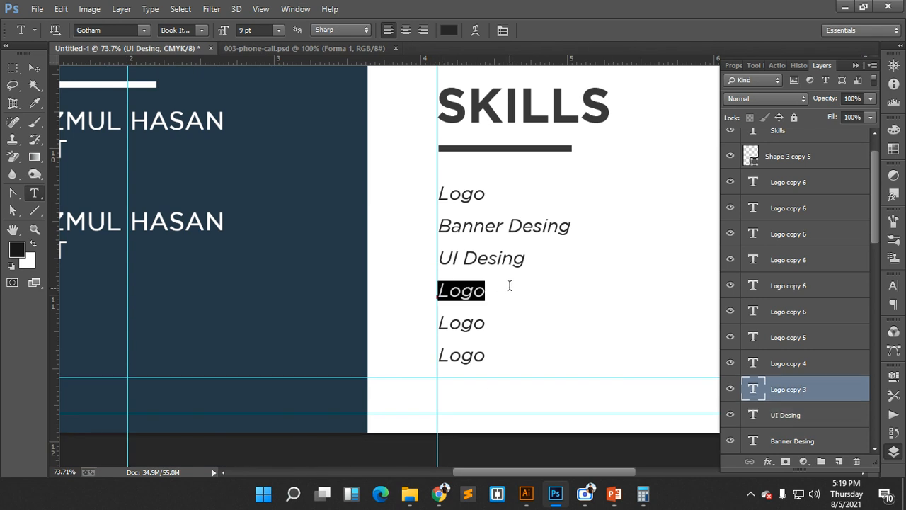
type("Soci")
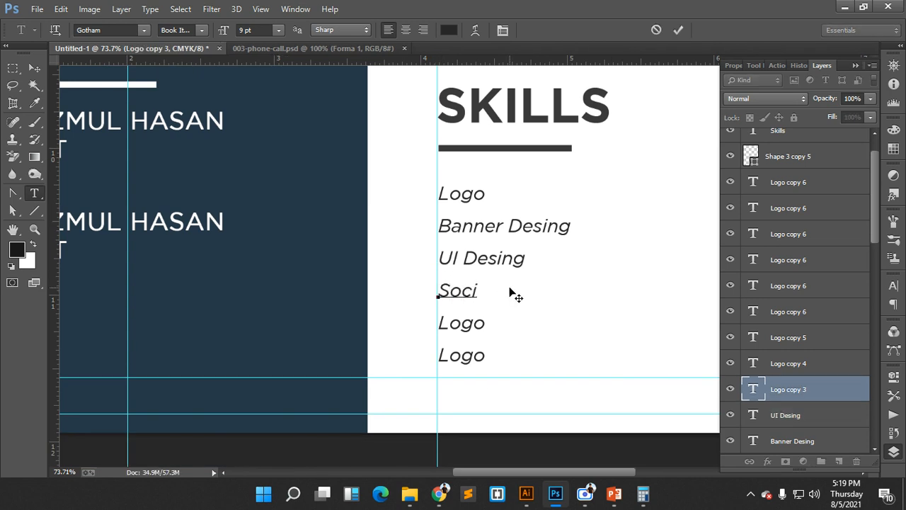
type("al")
key("BackSpace")
key("BackSpace")
key("BackSpace")
key("BackSpace")
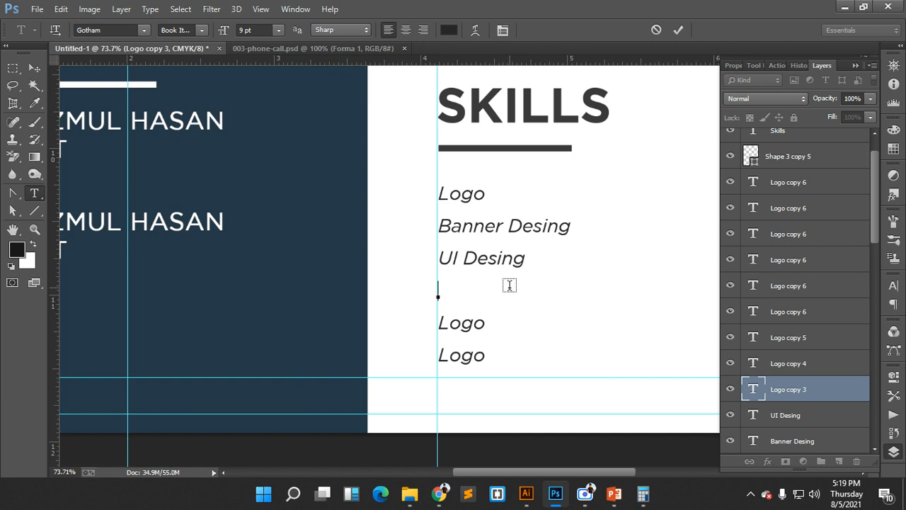
type("Ban")
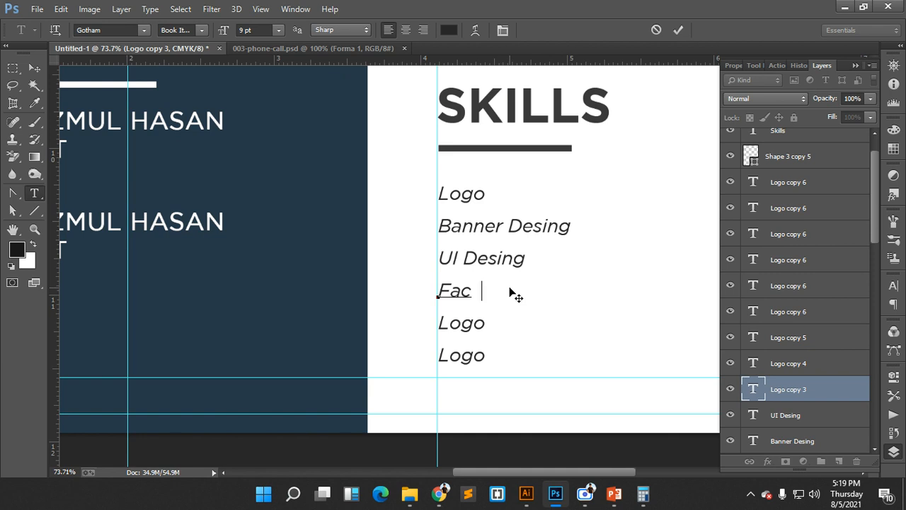
type("ok B")
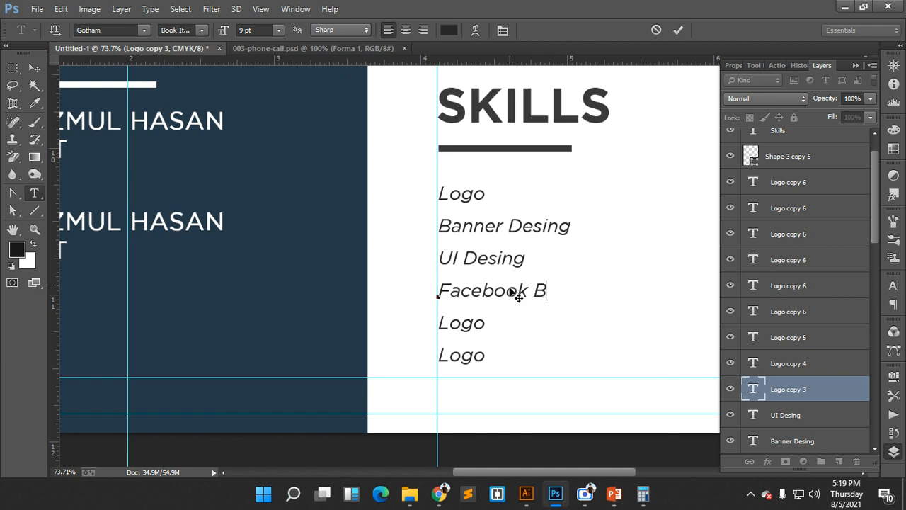
type("anner Desin")
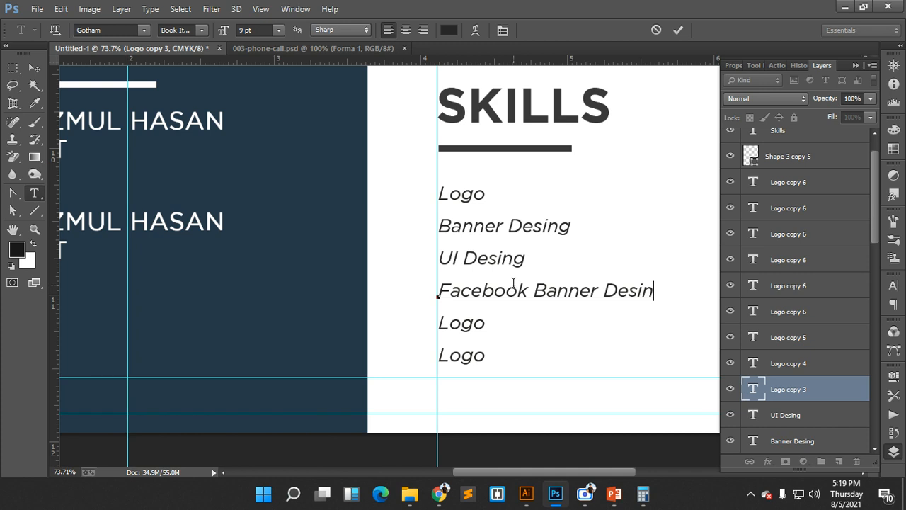
key("BackSpace")
type("g")
left_click(678, 30)
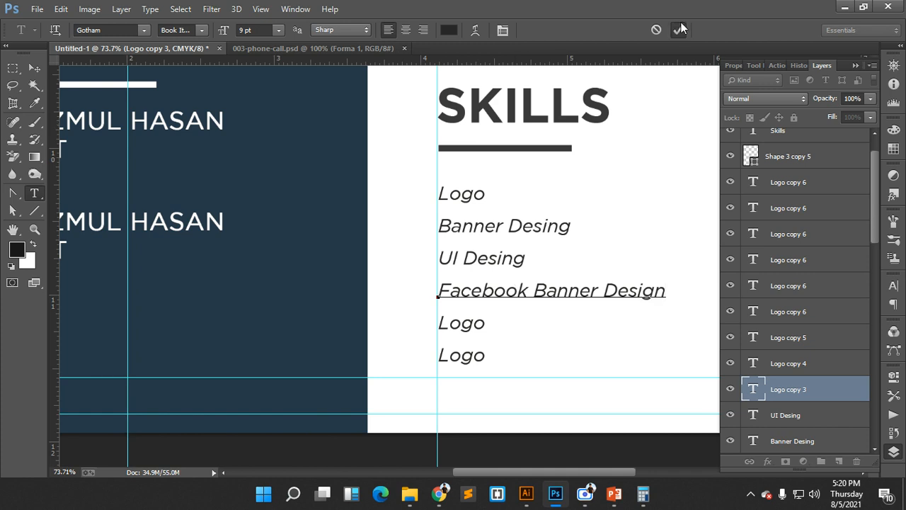
scroll(603, 238, "down", 2)
- Change the fifth Logo line to 'Business Card Design'
double_click(440, 269)
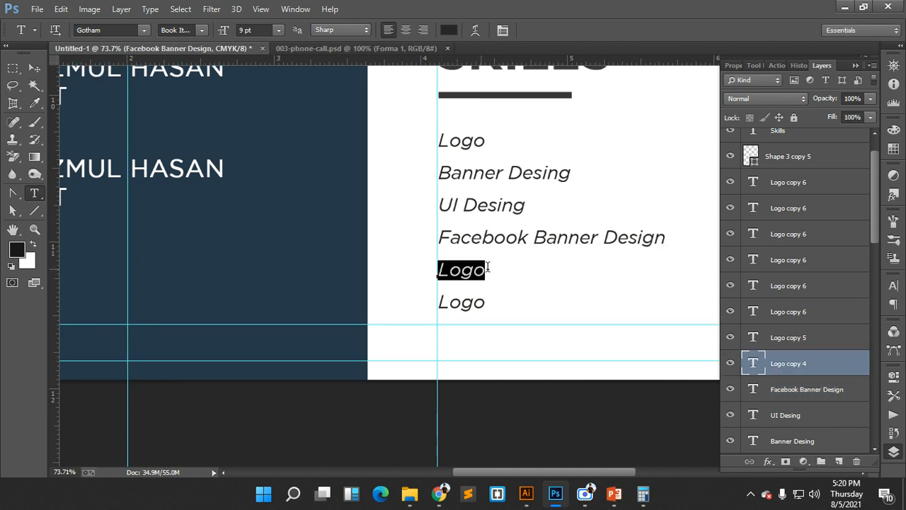
type("Bu")
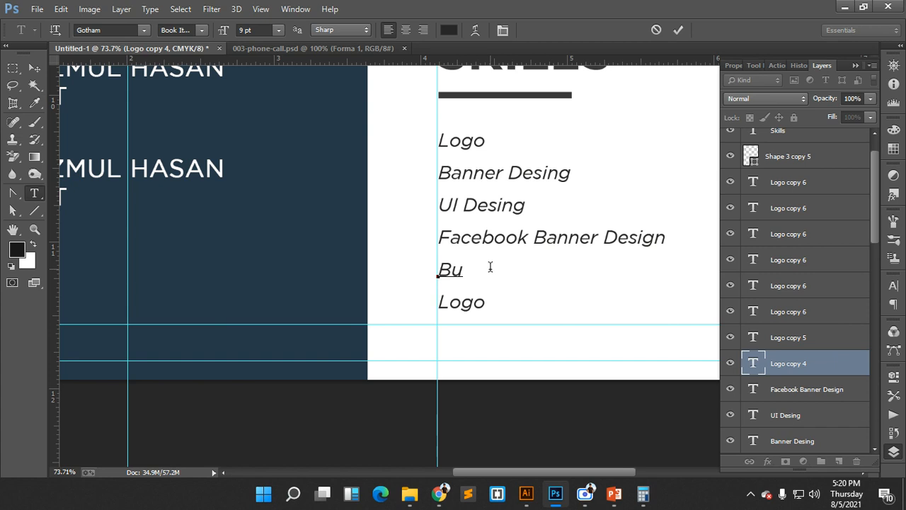
type("sinee")
key("BackSpace")
key("BackSpace")
type("ss Car")
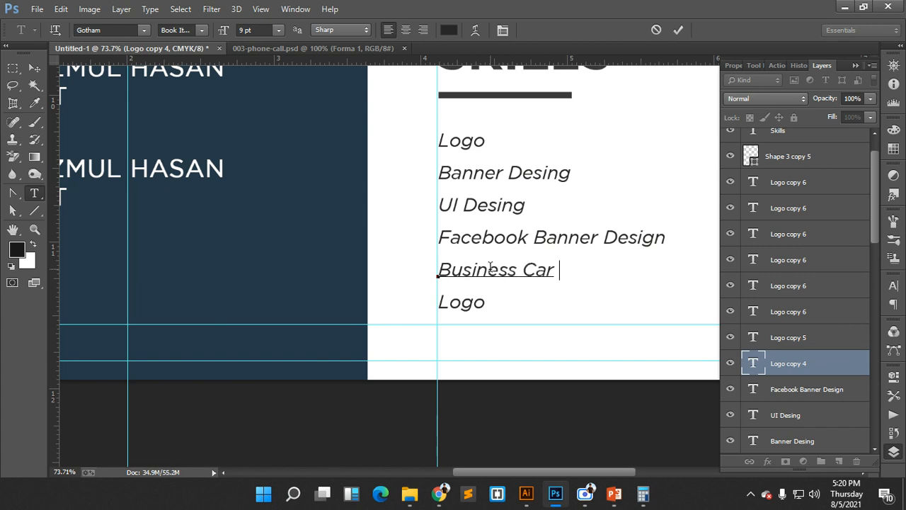
type("d Des")
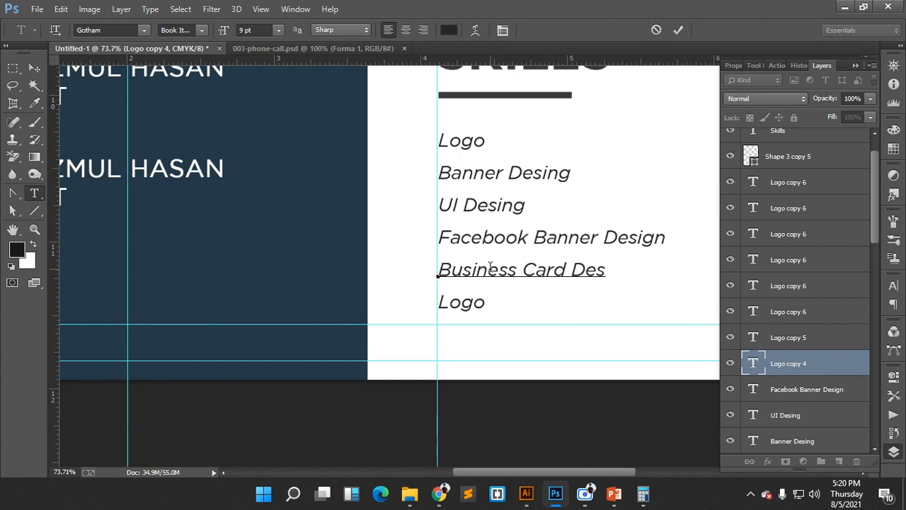
type("ing")
key("BackSpace")
key("BackSpace")
type("gn")
left_click(680, 31)
- Change the last left-column Logo line to 'Creative CV Design'
scroll(585, 225, "down", 1)
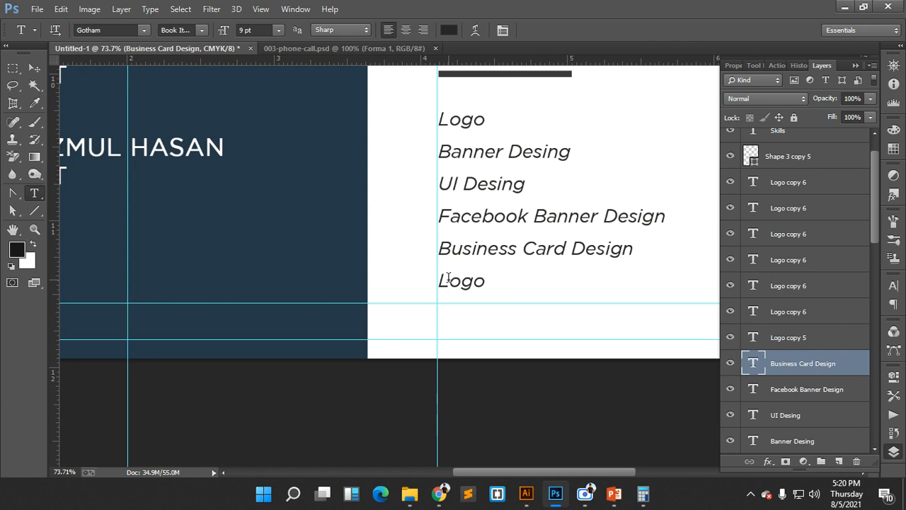
left_click_drag(438, 281, 495, 281)
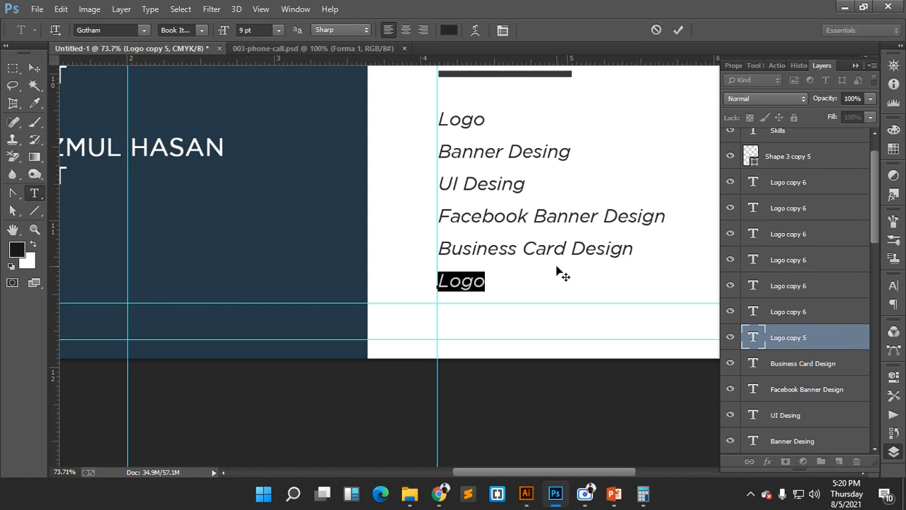
type("Cre")
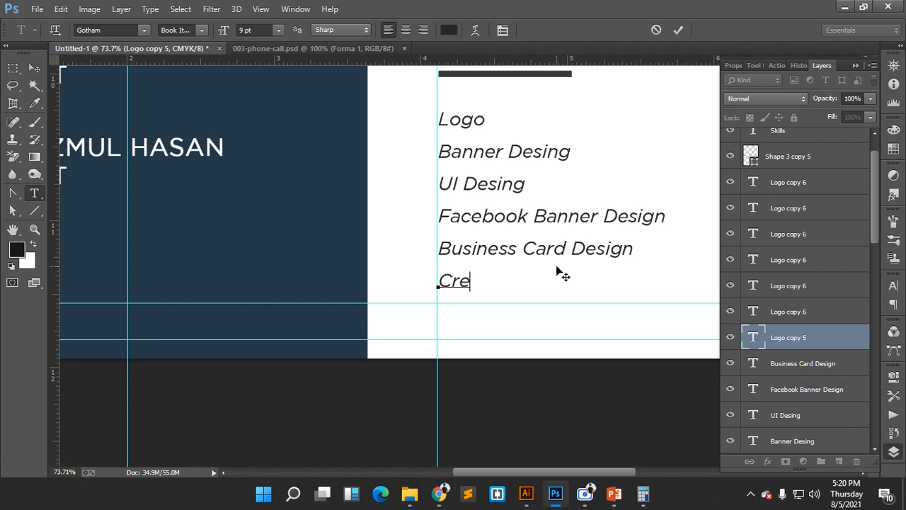
type("ative")
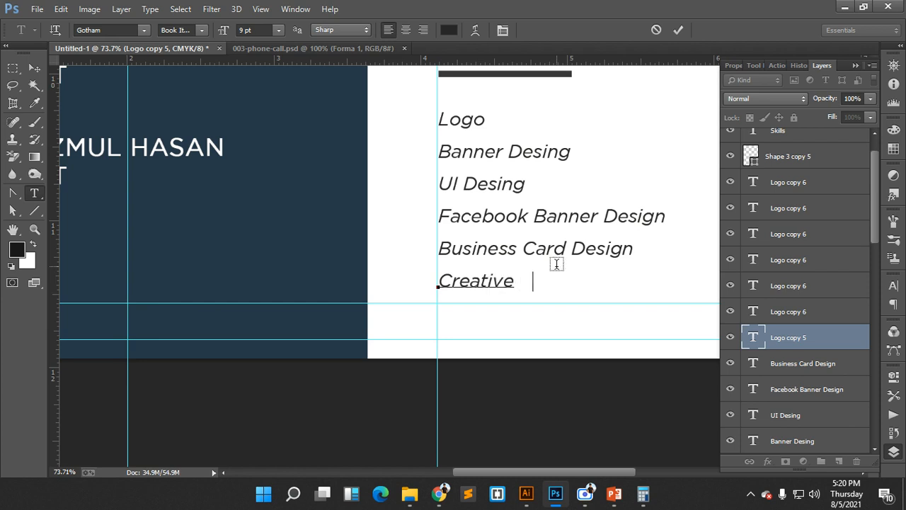
type(" CV Design")
left_click(679, 30)
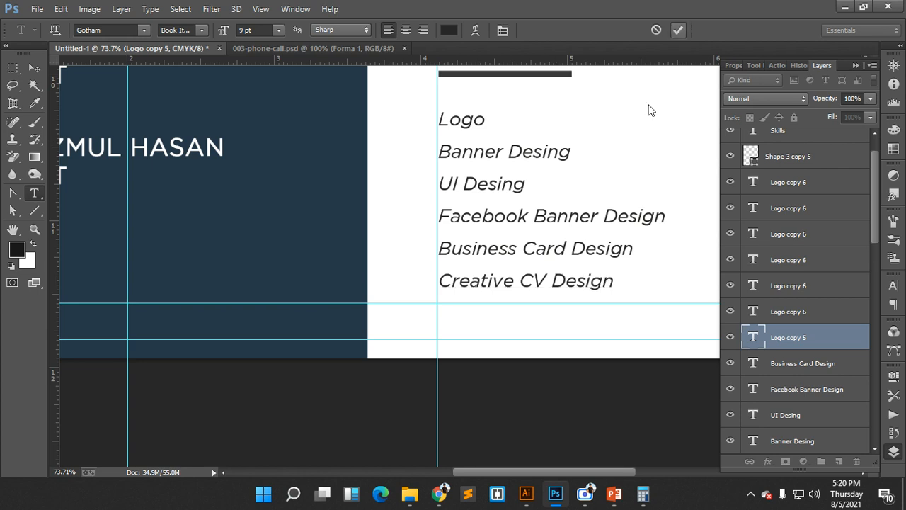
left_click(39, 68)
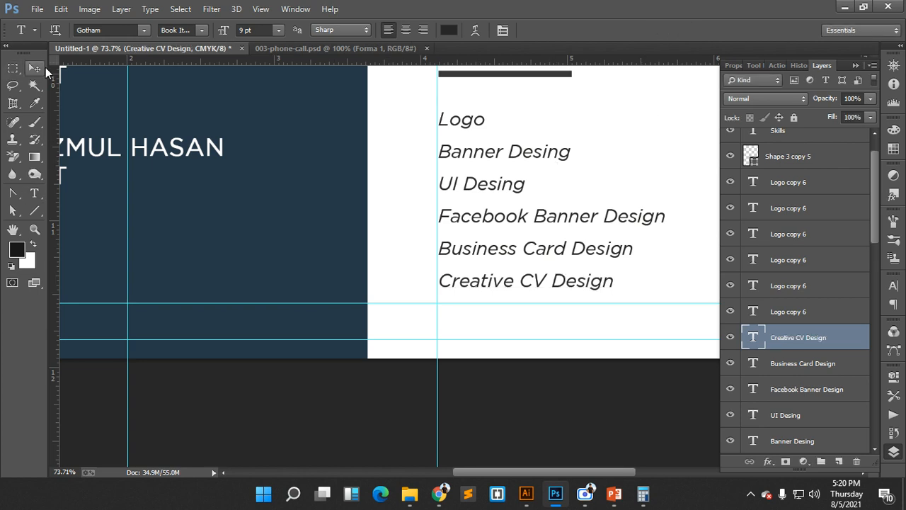
left_click_drag(592, 174, 353, 204)
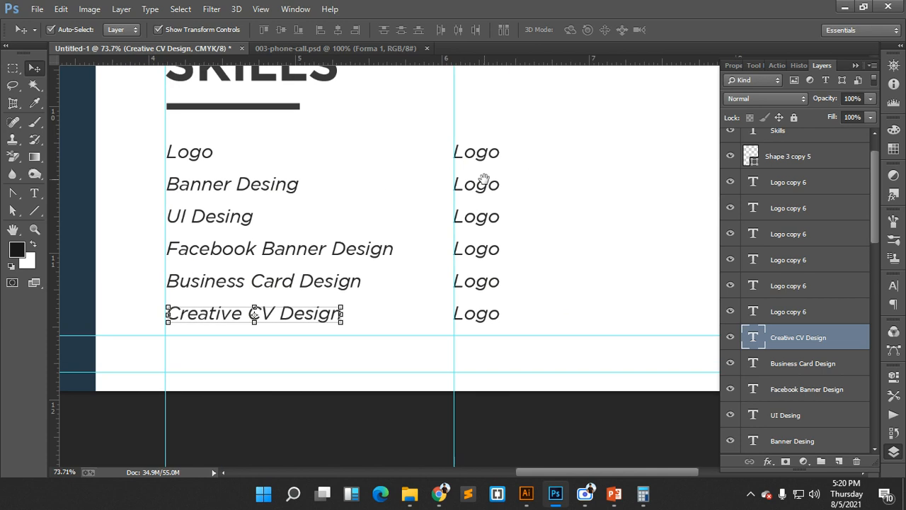
- Rename the first three right-column Logo lines to Web Template Design, Flyer Design and Paket Design
left_click(34, 194)
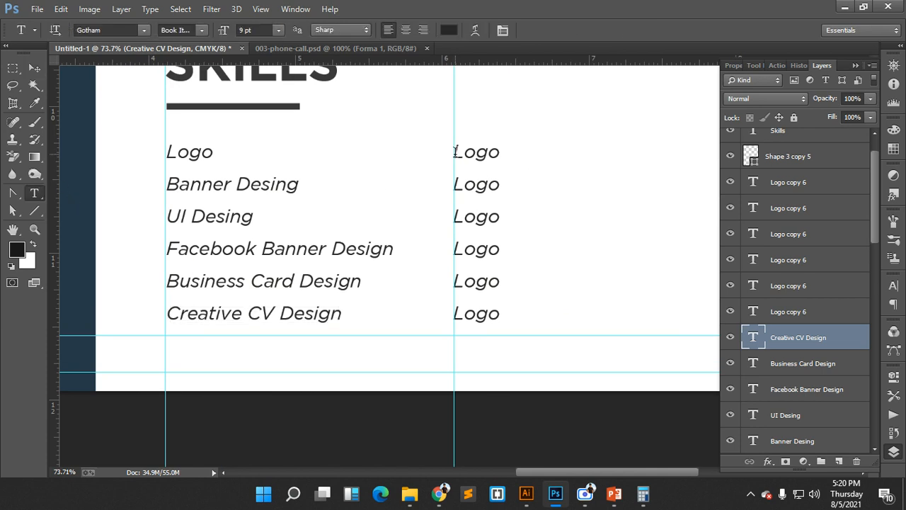
left_click_drag(455, 150, 506, 148)
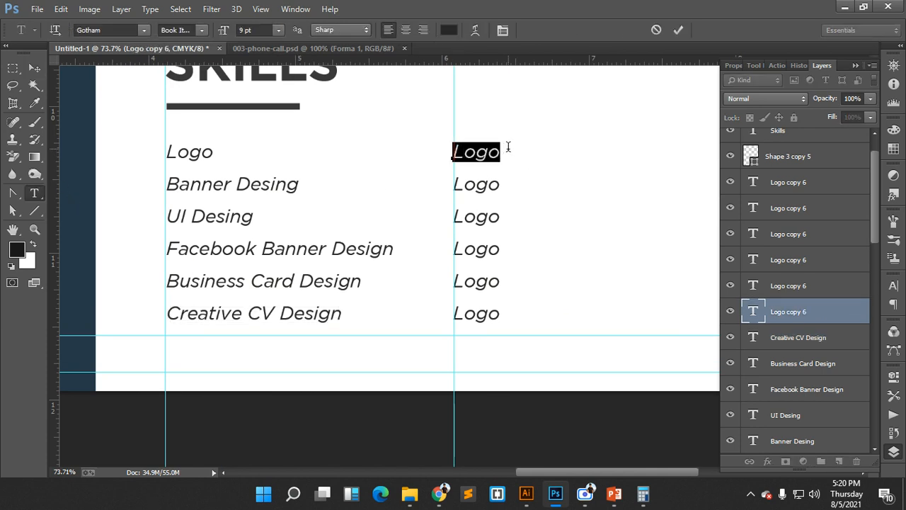
type("Web Te")
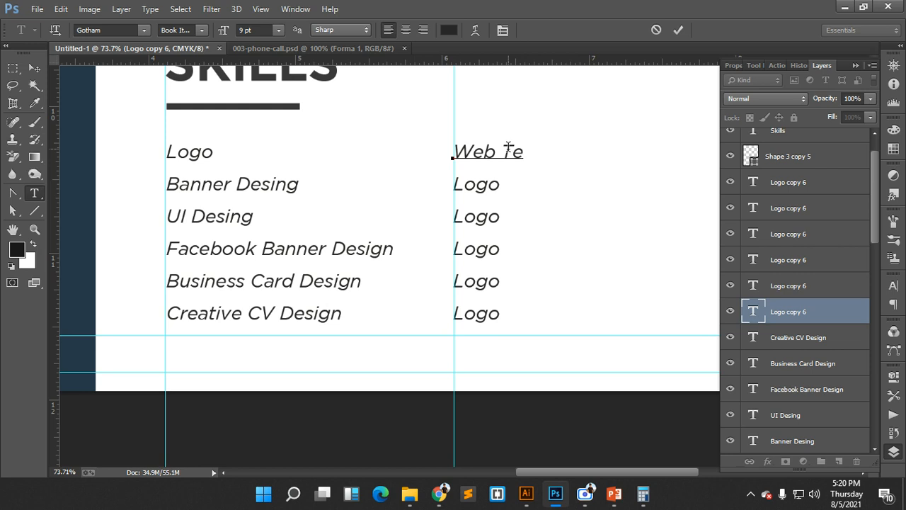
type("mplate ")
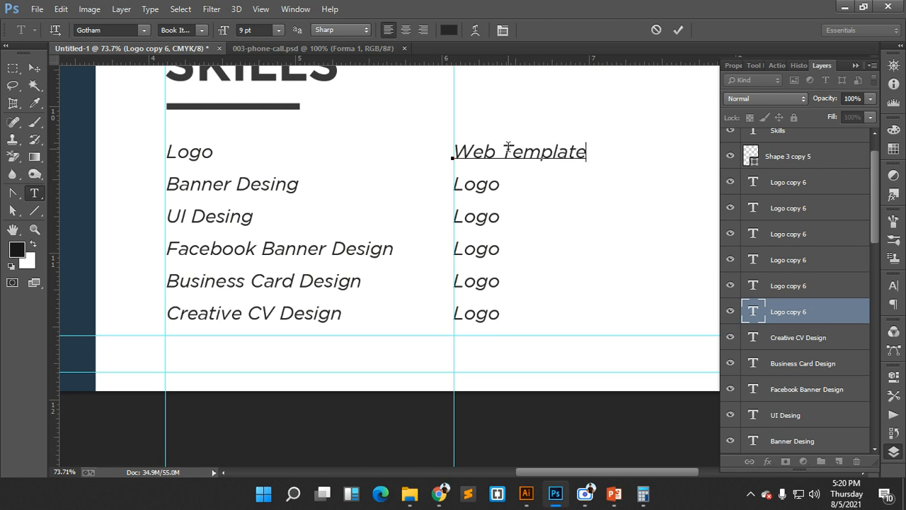
type("Design")
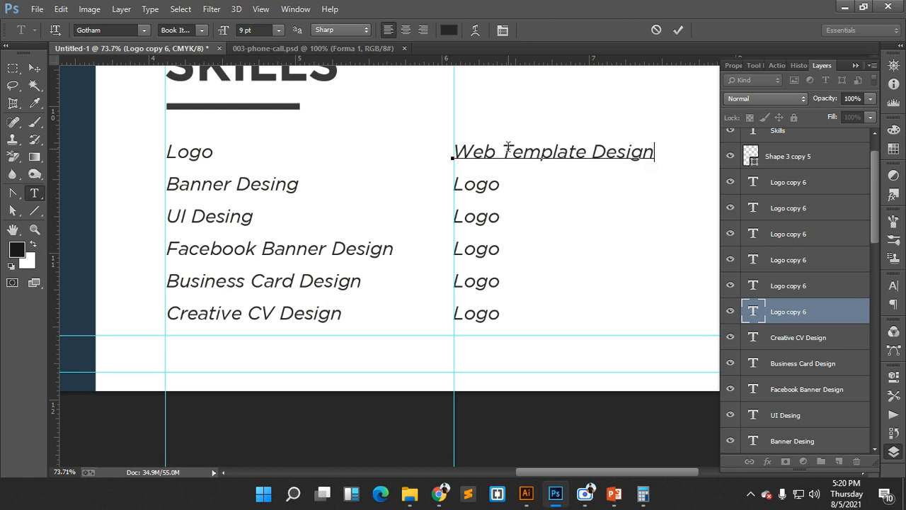
left_click(684, 29)
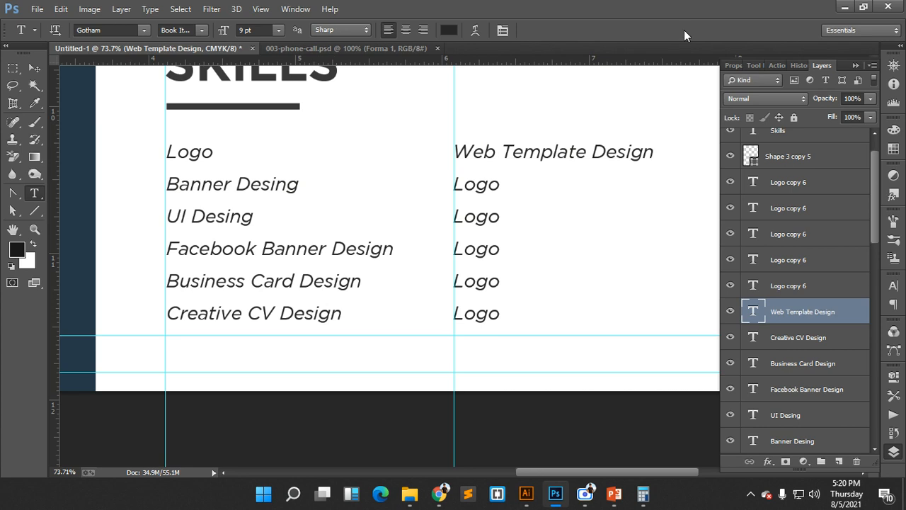
left_click_drag(453, 184, 504, 184)
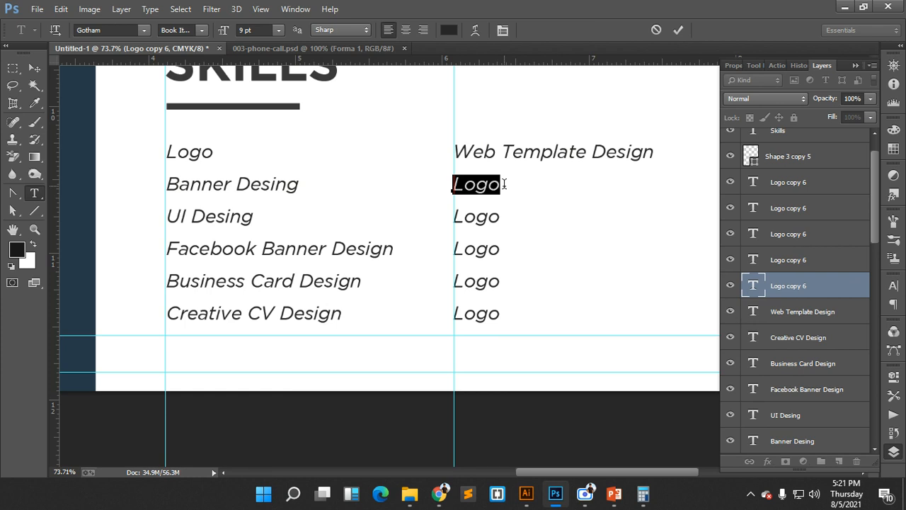
scroll(517, 173, "down", 1)
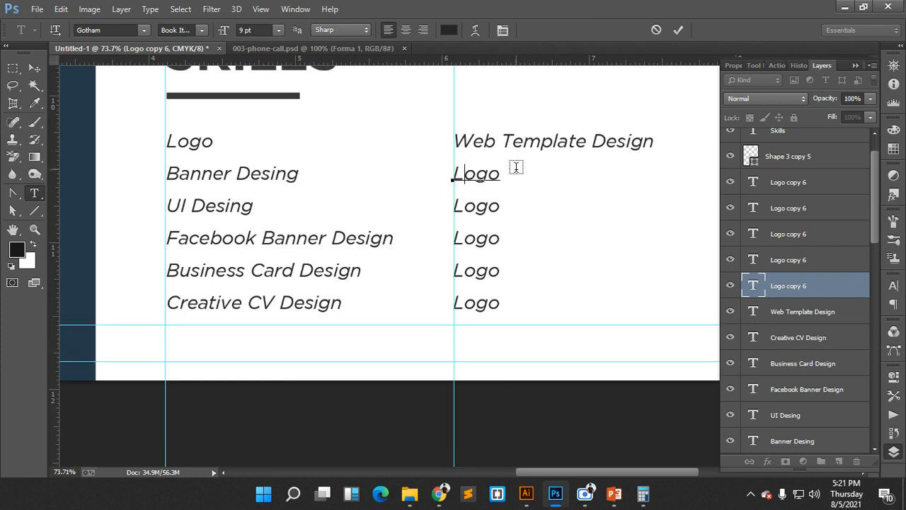
type("Flyer D")
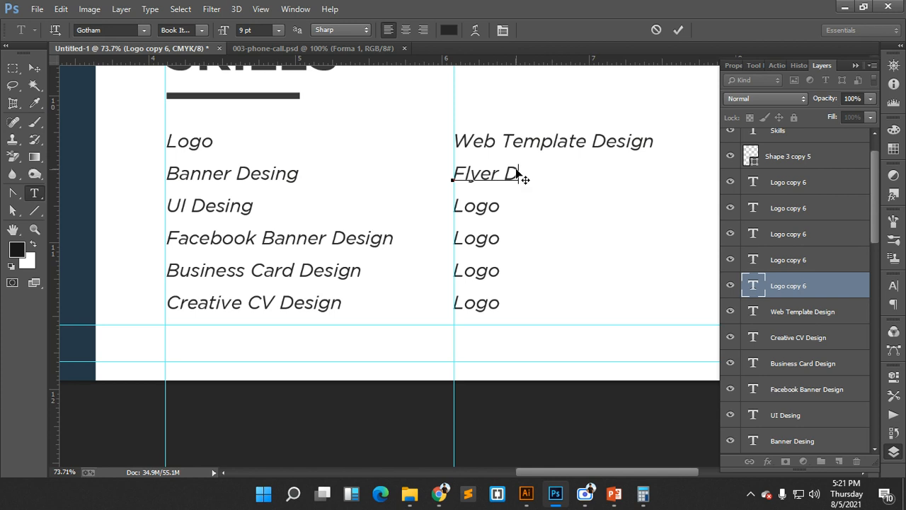
type("esig")
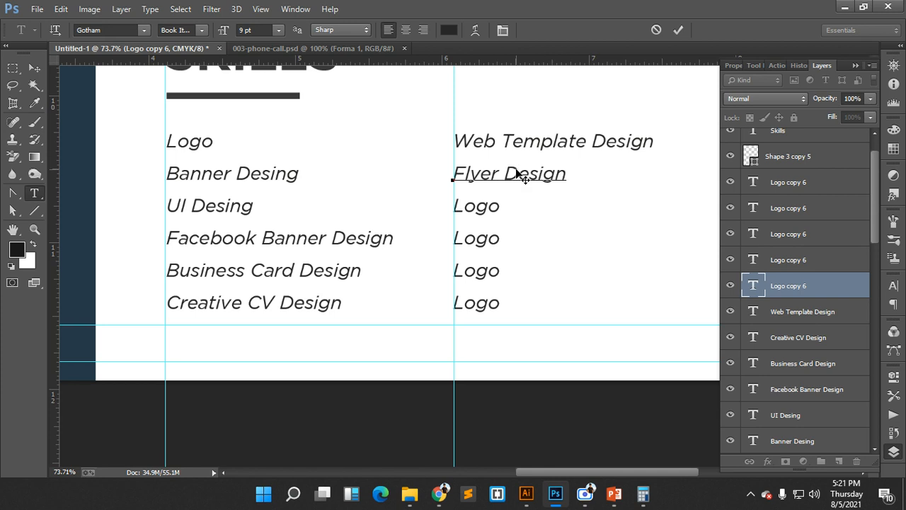
left_click(678, 30)
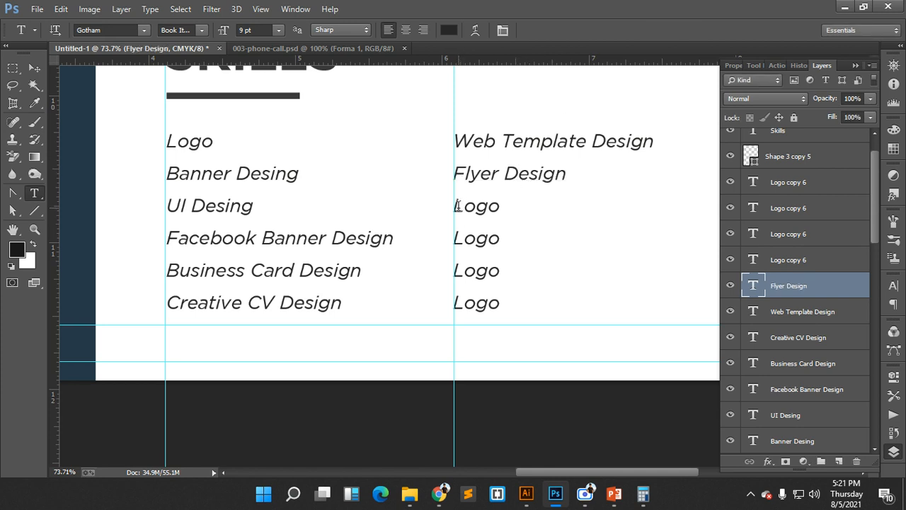
left_click_drag(458, 205, 500, 204)
type("Pa")
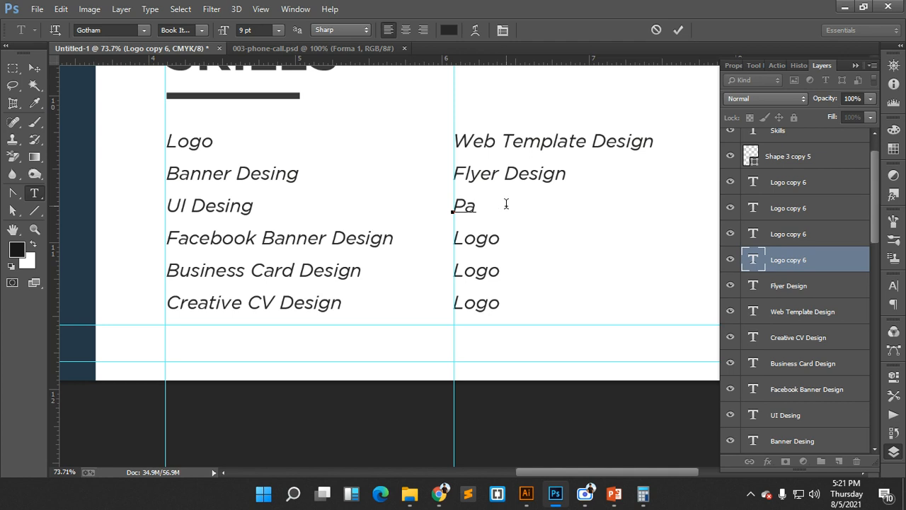
type("ket Desin")
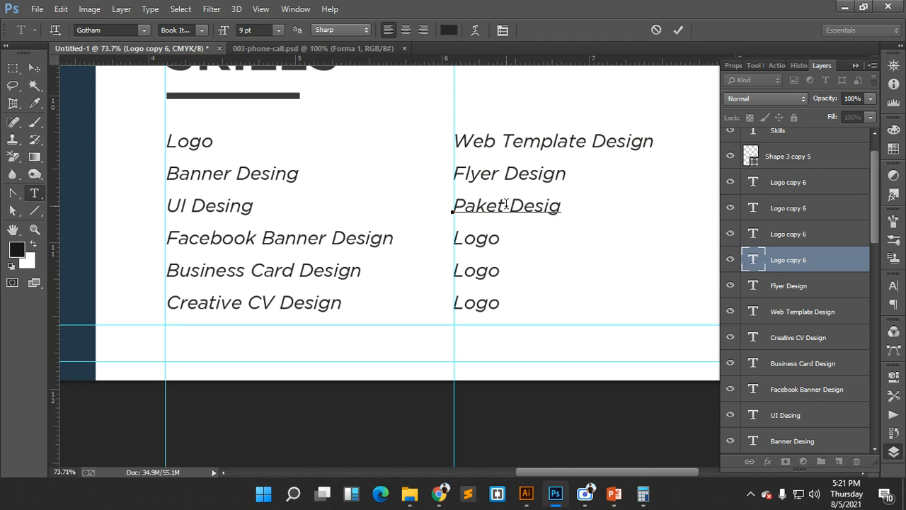
left_click(679, 30)
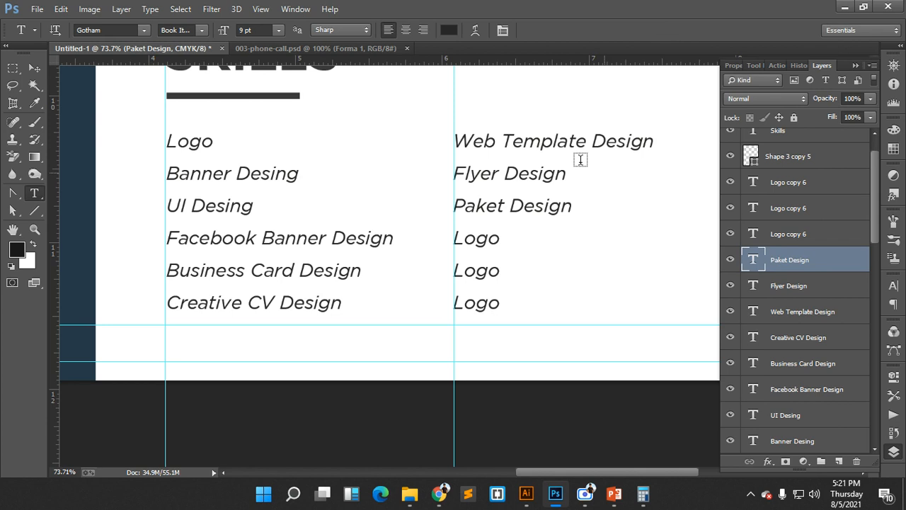
left_click(34, 67)
- Delete the overlaid Skills reference CV image
scroll(594, 267, "down", 5)
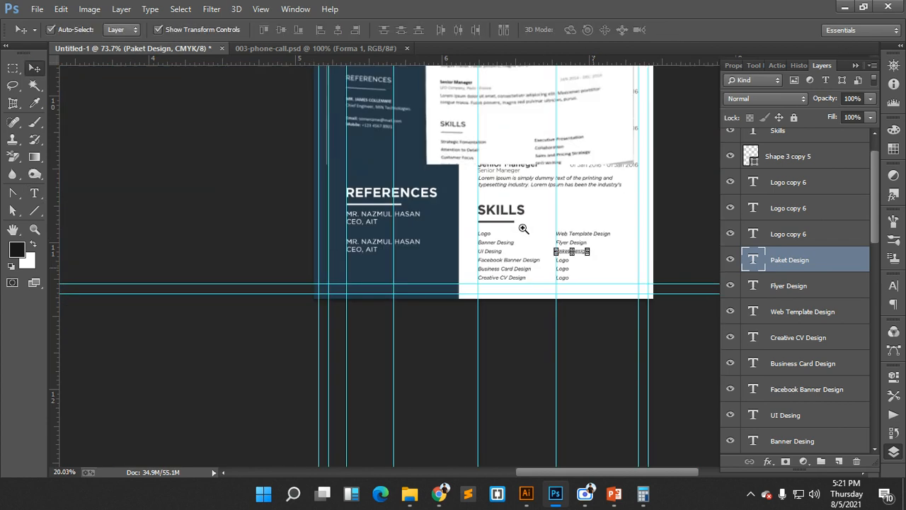
left_click(604, 317)
scroll(597, 312, "up", 7)
left_click(537, 172)
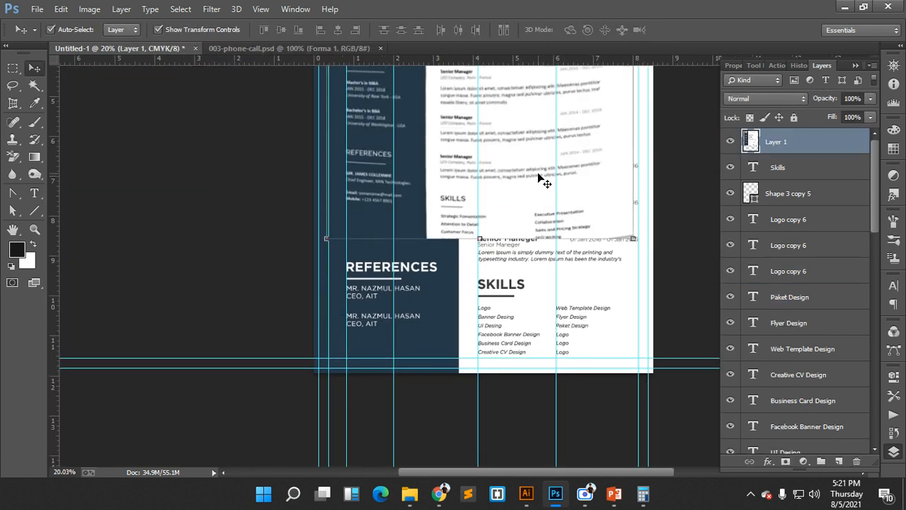
scroll(555, 240, "up", 1)
scroll(555, 240, "up", 1)
key("Delete")
scroll(623, 241, "up", 4)
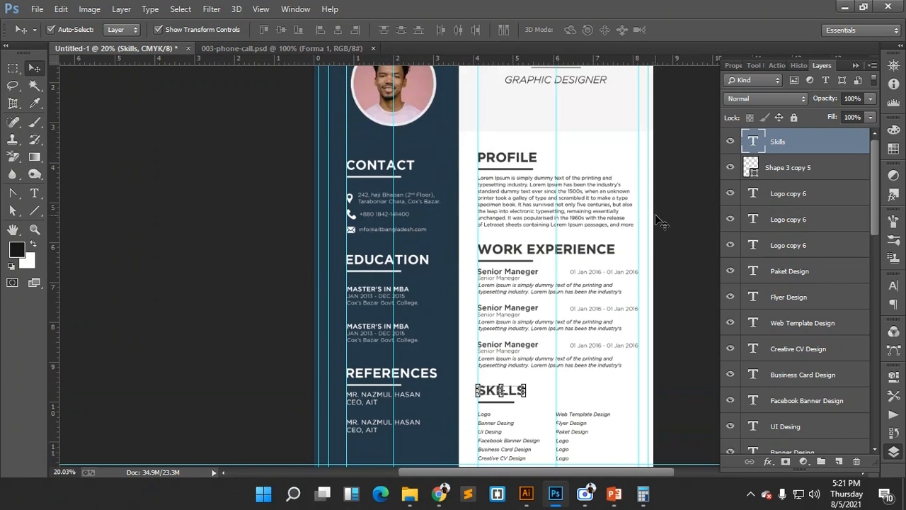
scroll(673, 214, "down", 3)
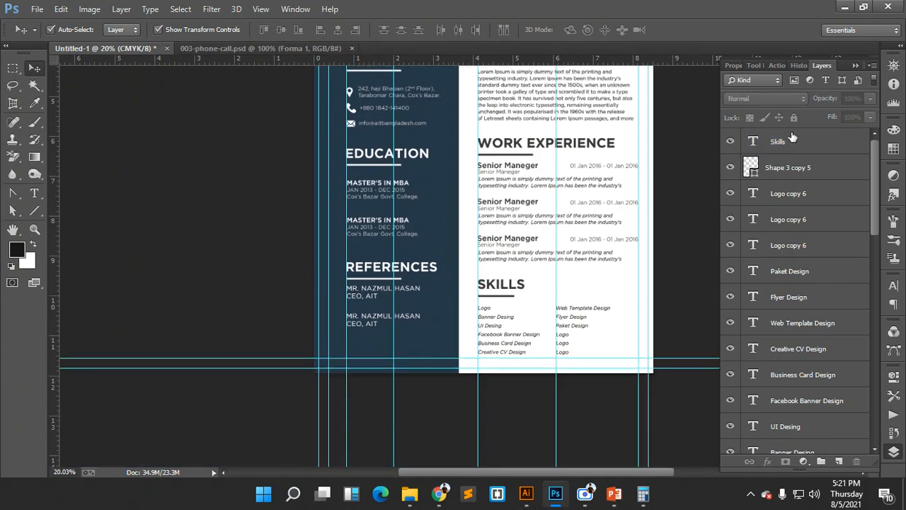
- Group the SKILLS heading and all skill line layers into a group named 'Skill'
left_click(789, 140)
scroll(786, 212, "down", 5)
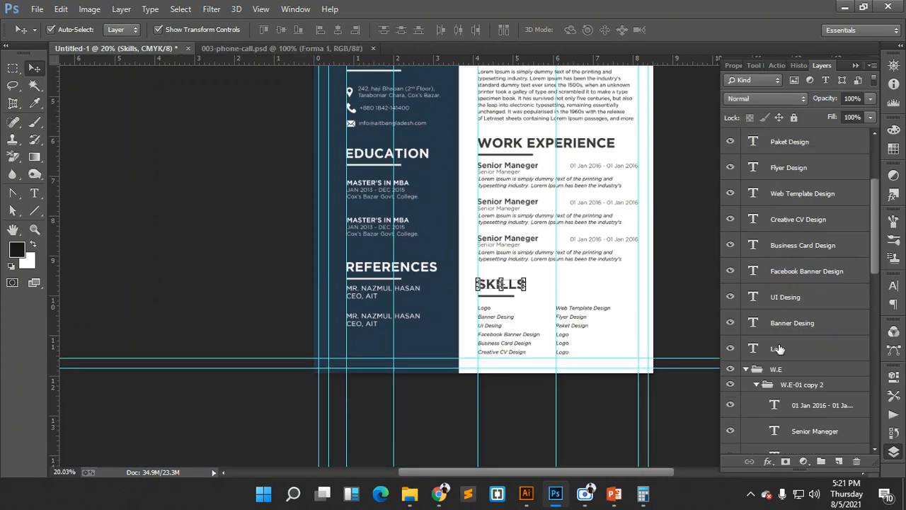
left_click(778, 348, "shift")
key("ctrl+g")
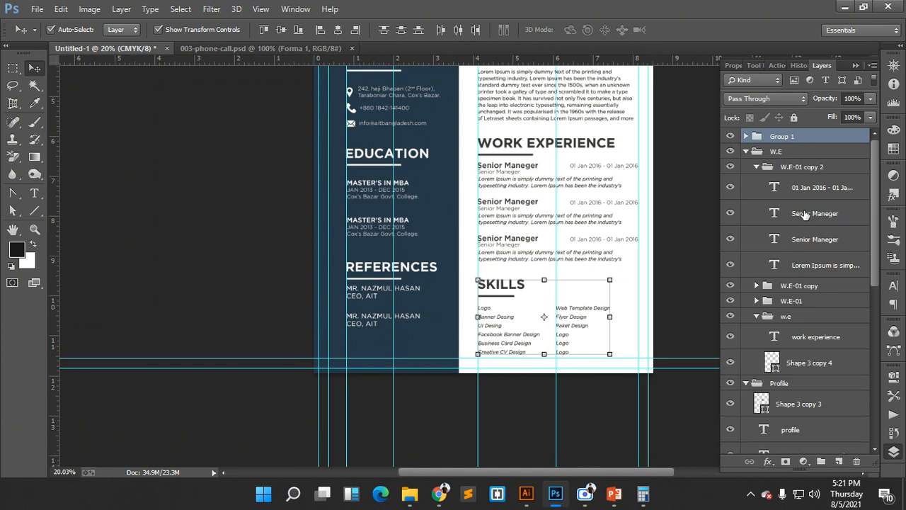
double_click(788, 135)
type("Sk")
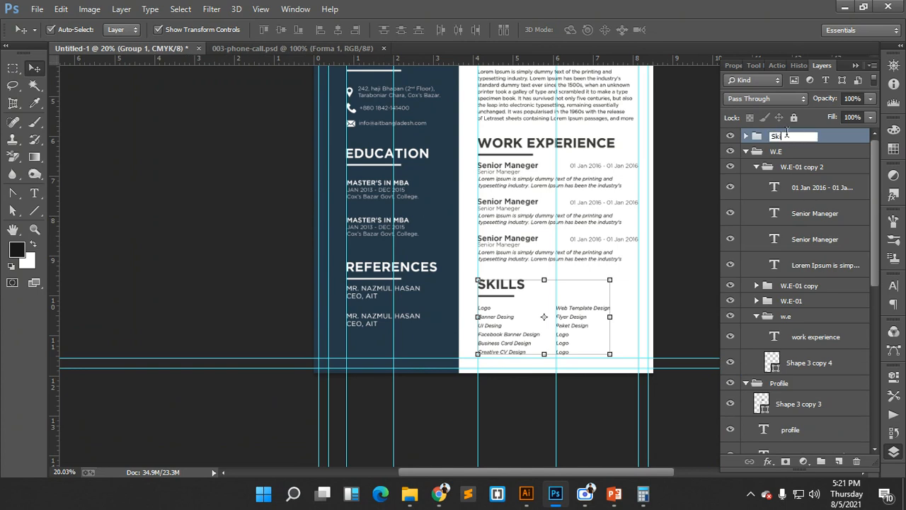
type("ill")
key("Return")
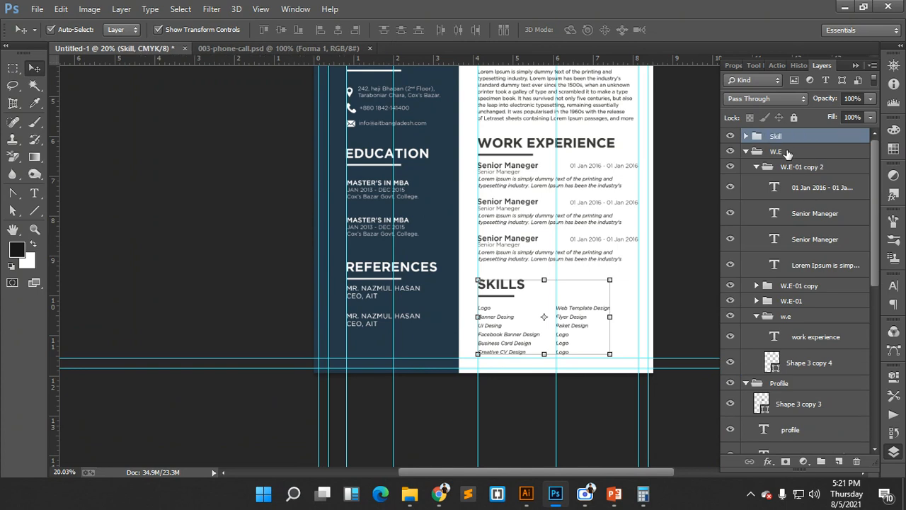
left_click(740, 151)
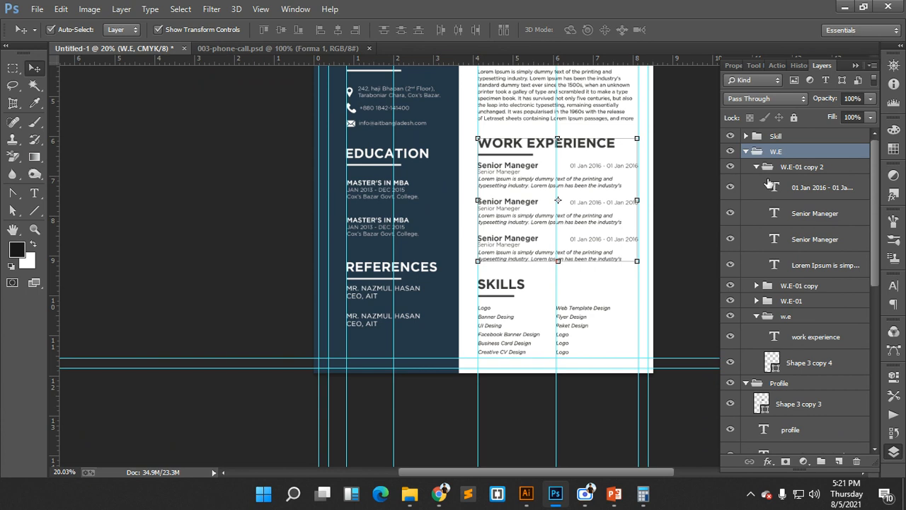
- Collapse the W.E and Profile groups and set the Move tool's Auto-Select to Group
left_click(757, 167)
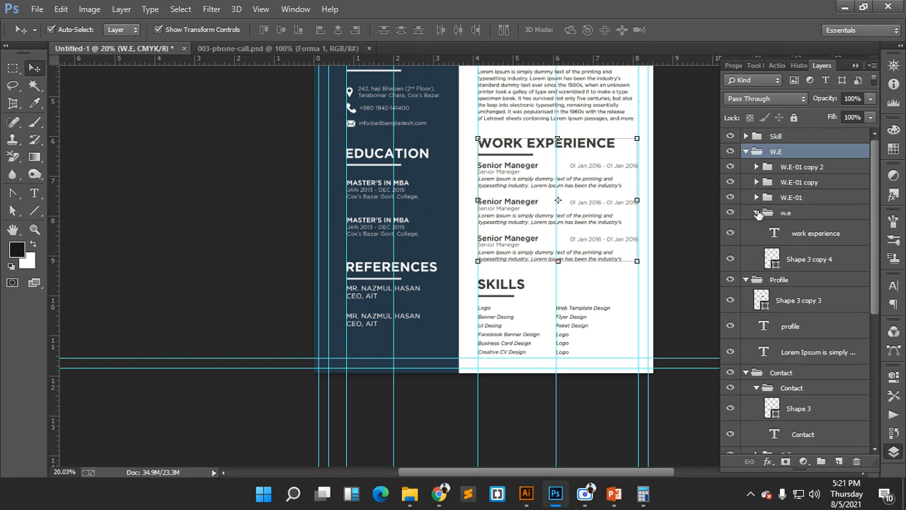
left_click(746, 151)
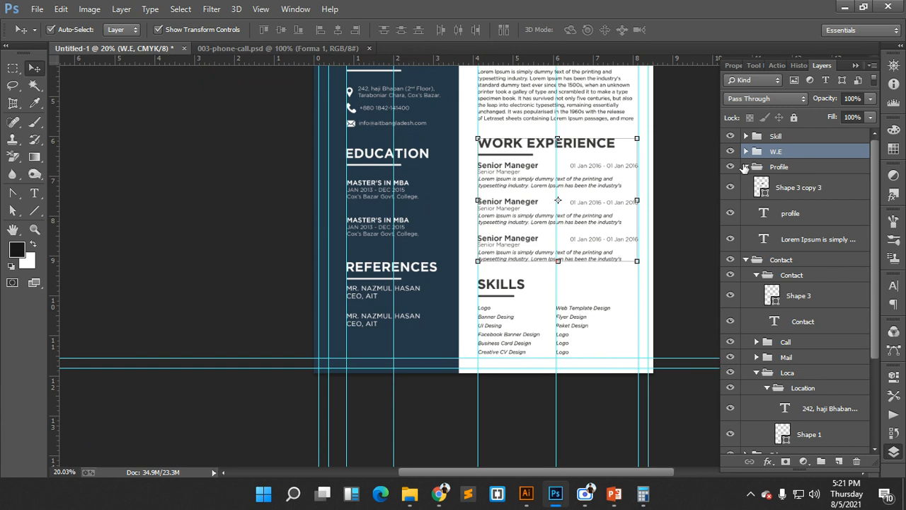
left_click(746, 167)
left_click(758, 172)
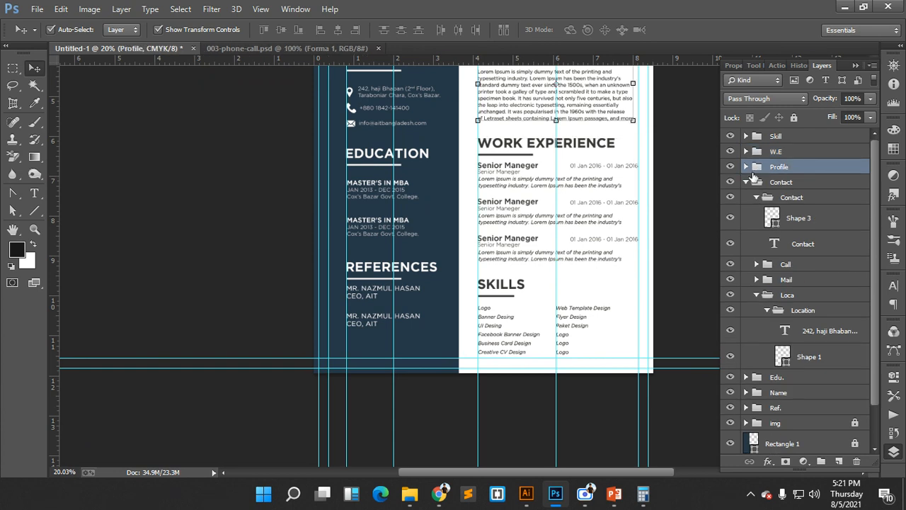
left_click(119, 29)
left_click(118, 32)
left_click(665, 156)
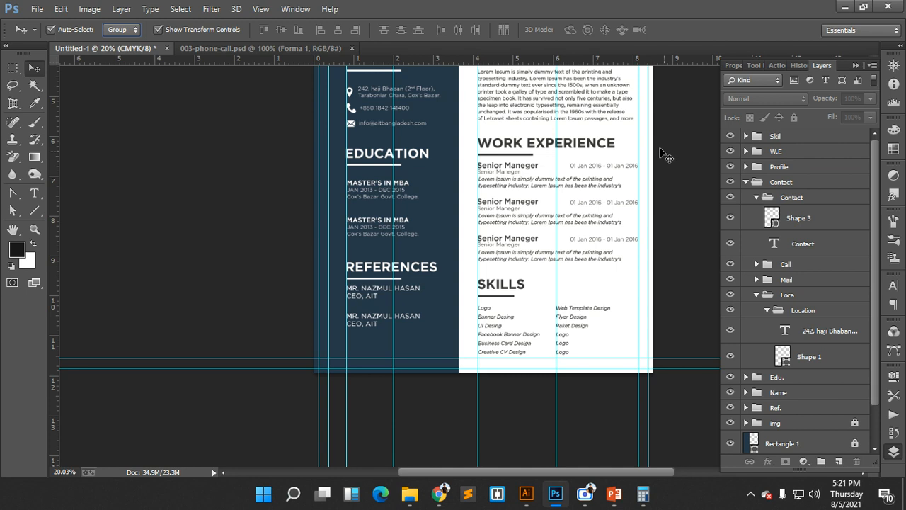
- Evenly distribute the Profile, Work Experience and Skills sections in the right column
scroll(627, 177, "up", 3)
scroll(627, 177, "right", 1)
scroll(613, 192, "down", 1)
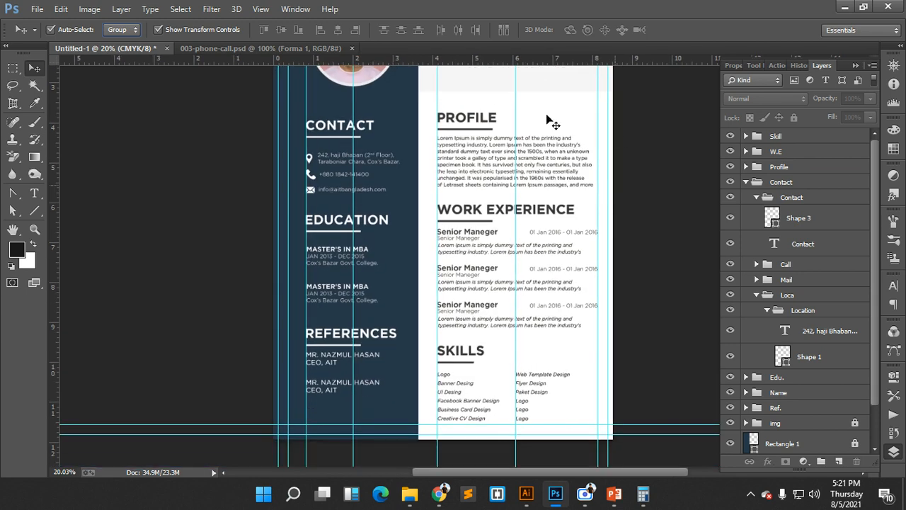
left_click_drag(425, 106, 570, 425)
left_click(401, 30)
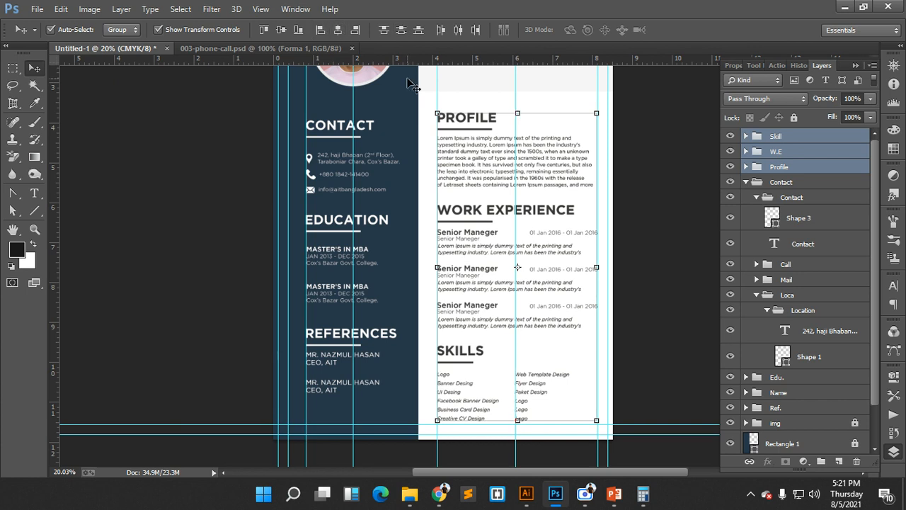
left_click(640, 151)
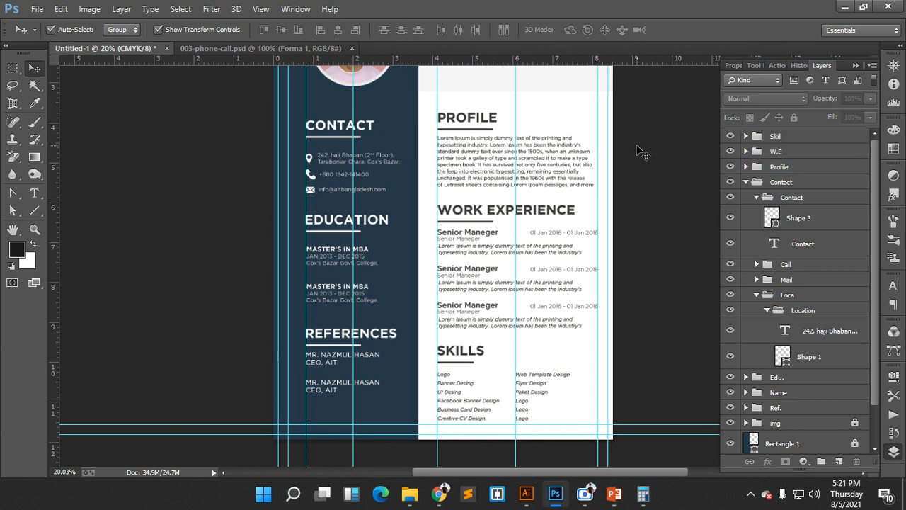
scroll(630, 197, "down", 1)
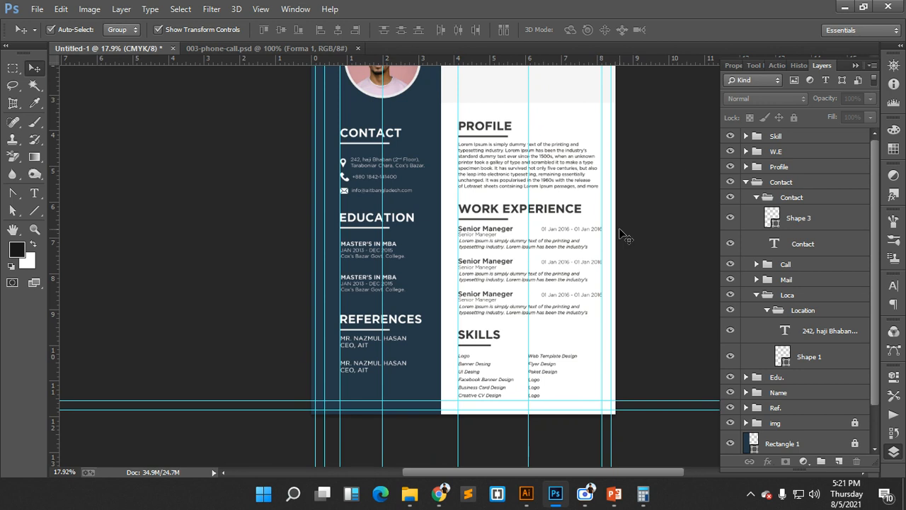
scroll(626, 237, "up", 2)
- Collapse the Contact group and check each section group: img, Ref., Name, Edu., Contact, Profile, W.E, Skill
left_click(759, 196)
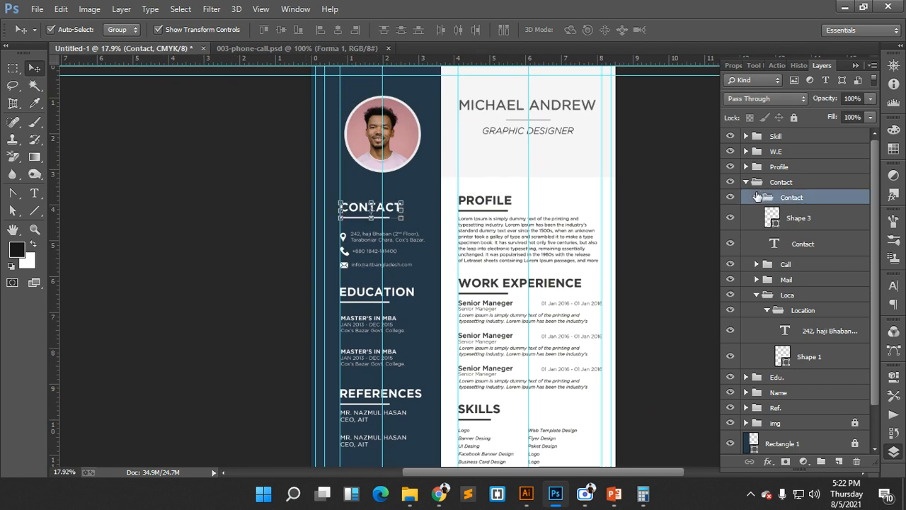
left_click(746, 183)
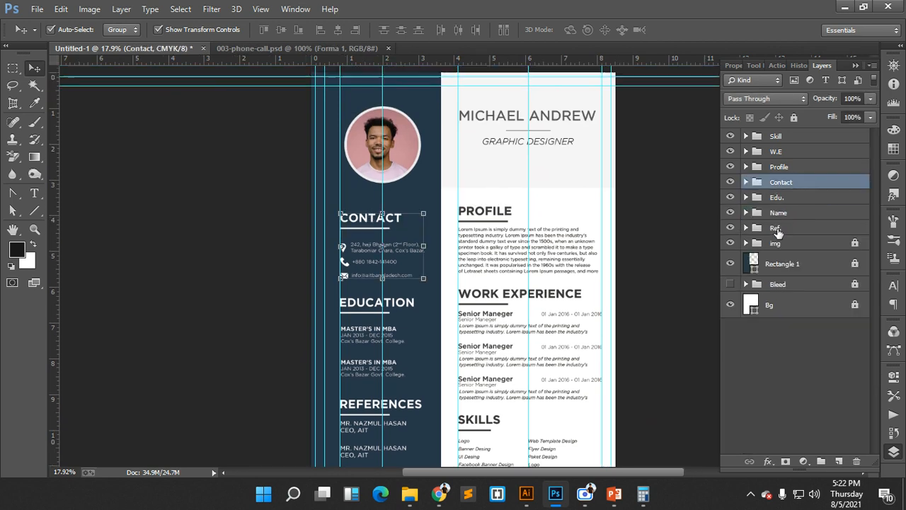
left_click(782, 244)
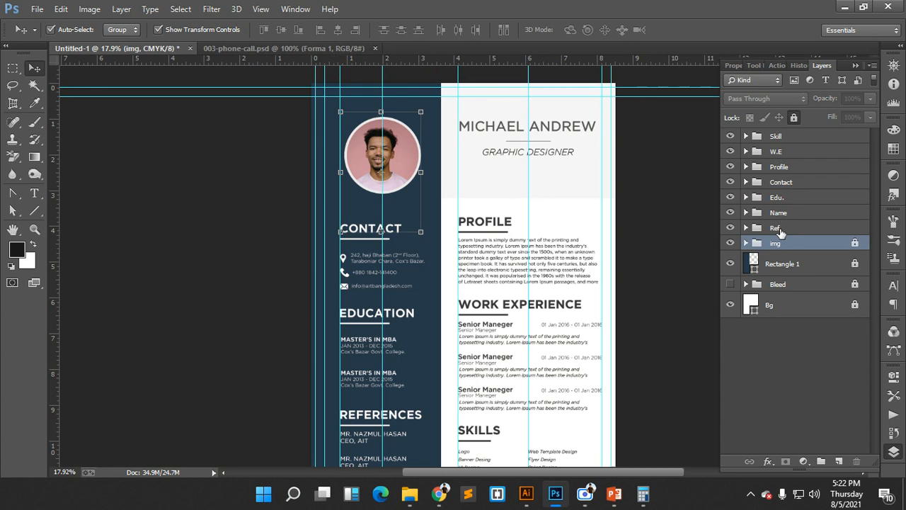
left_click(786, 227)
left_click(779, 213)
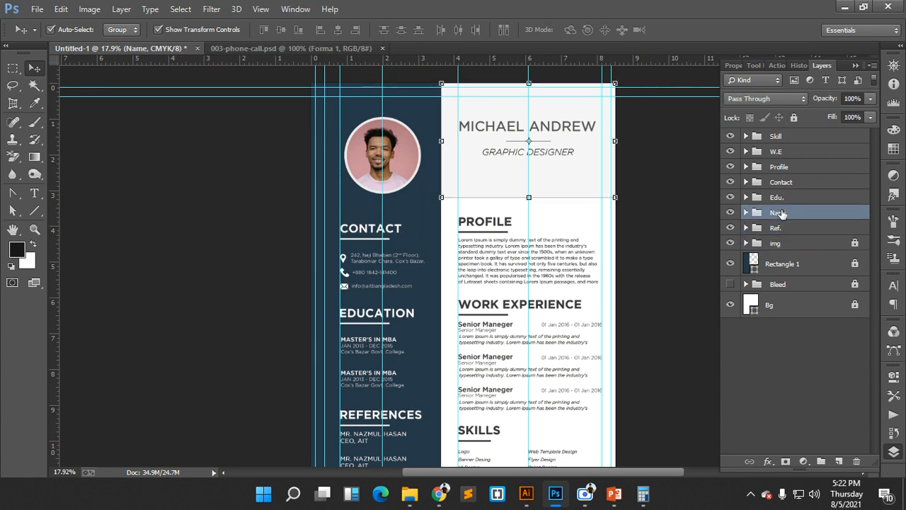
left_click(783, 199)
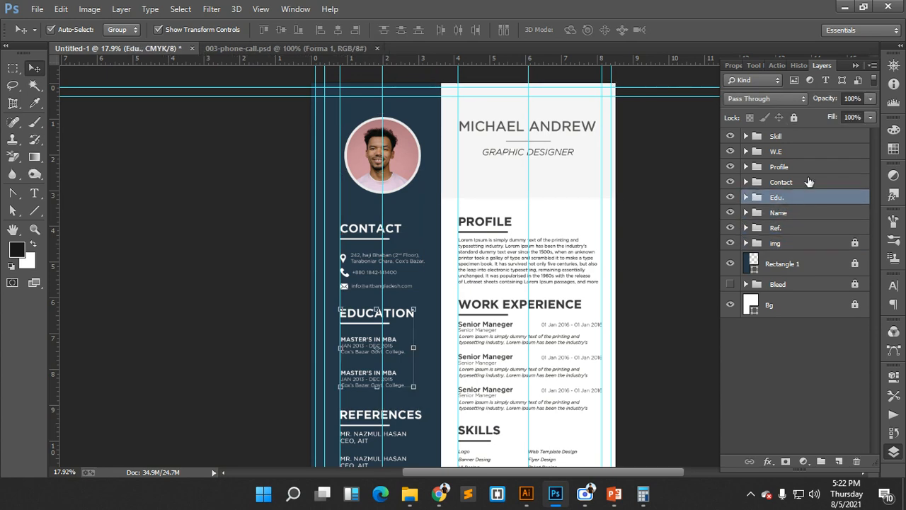
left_click(807, 182)
left_click(796, 167)
left_click(797, 152)
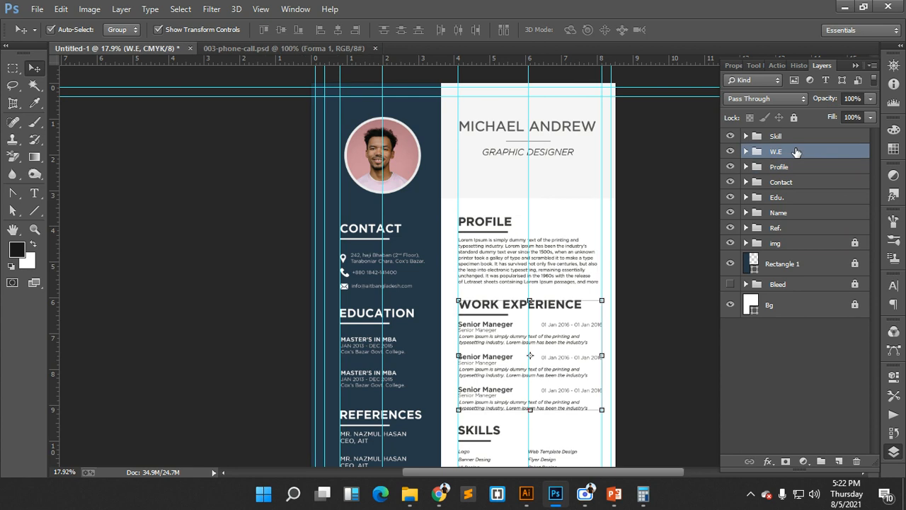
left_click(797, 137)
- Deselect the Skill group and bring the Lorem Ipsum browser page to the front
scroll(647, 205, "down", 2)
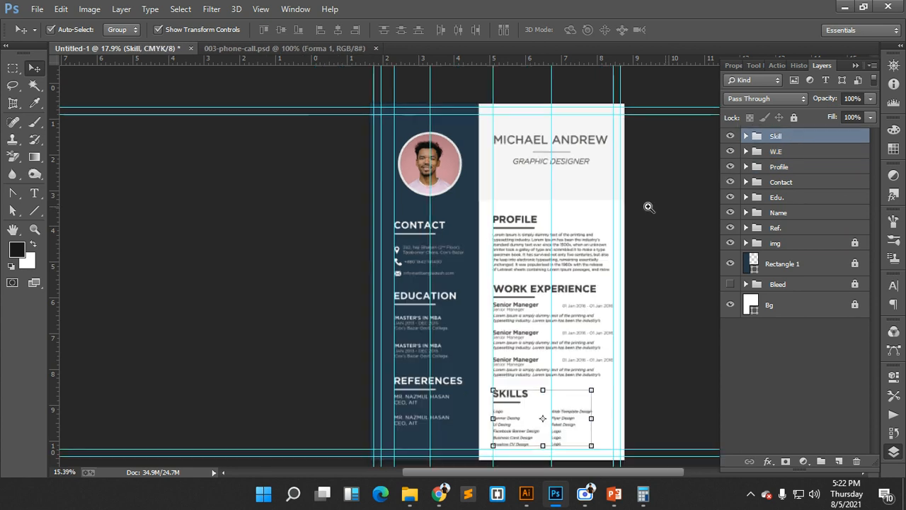
left_click(606, 385)
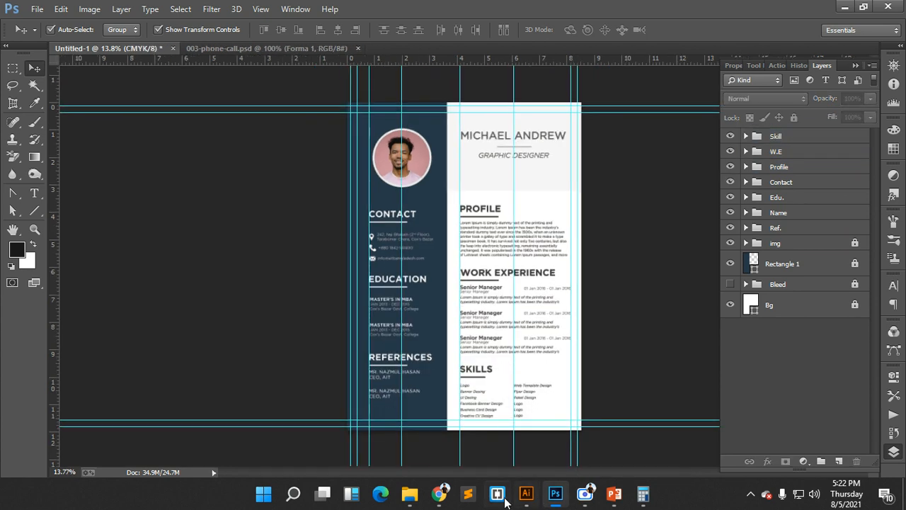
mouse_move(439, 493)
left_click(322, 453)
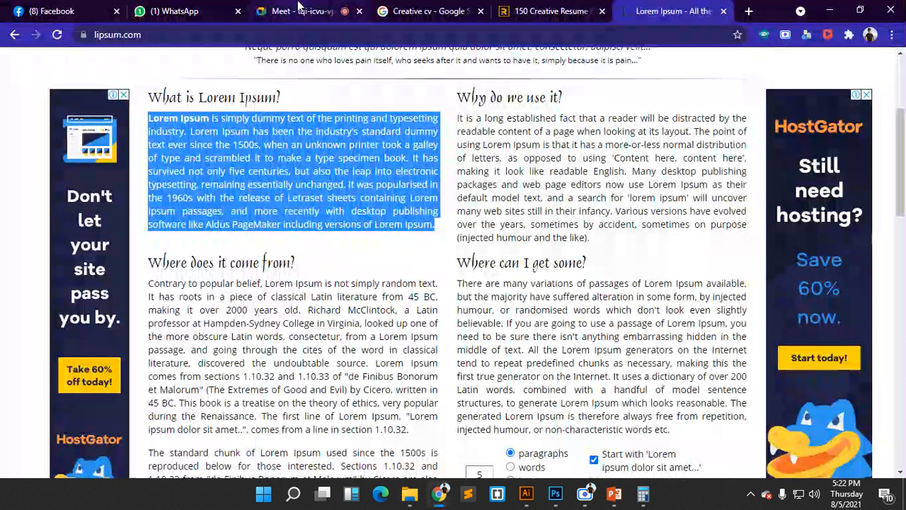
- Check the Google Meet call, viewing the chat and the participants panel before closing it
left_click(299, 10)
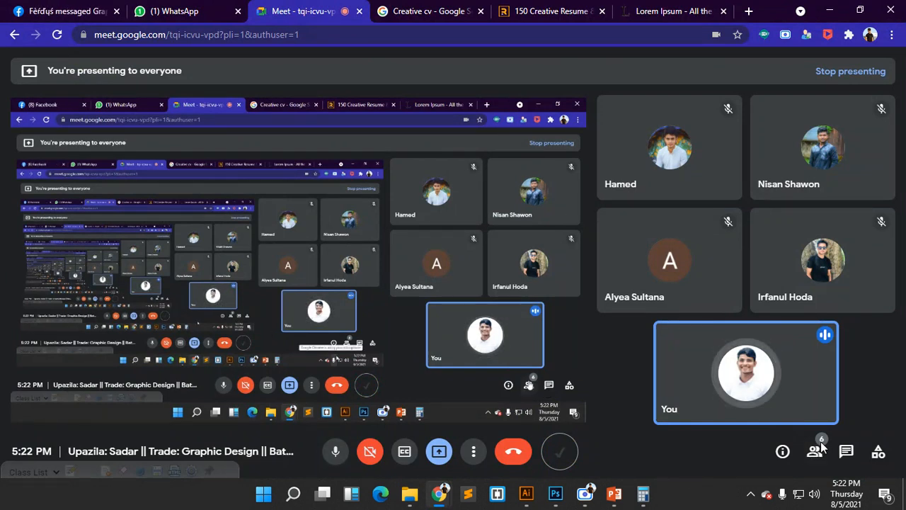
left_click(842, 454)
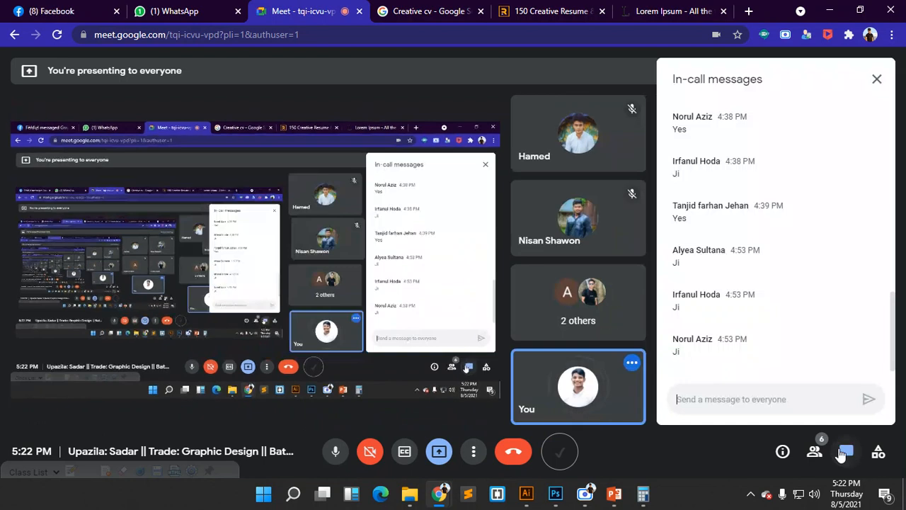
left_click(815, 451)
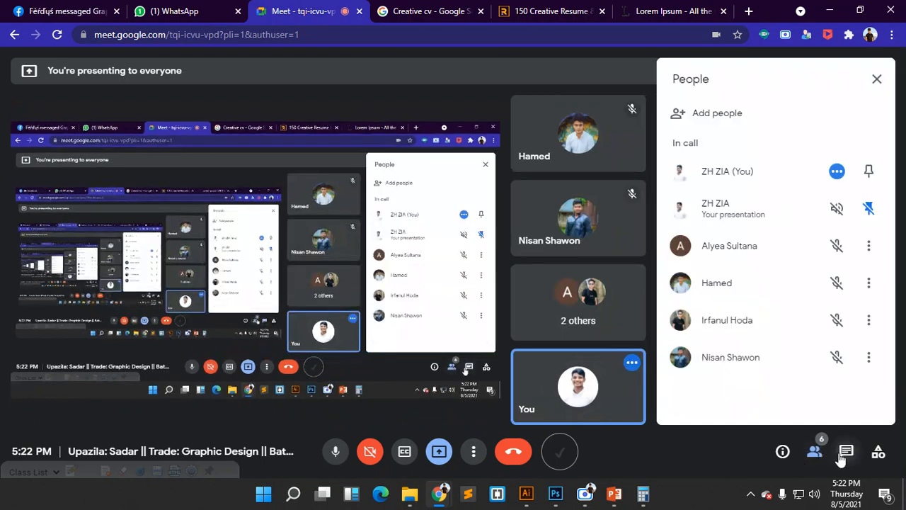
left_click(845, 452)
left_click(814, 453)
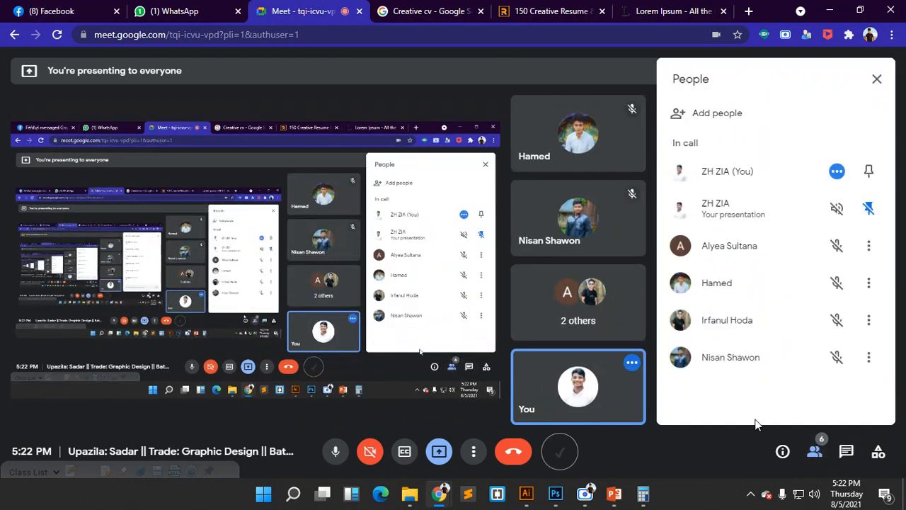
left_click(814, 455)
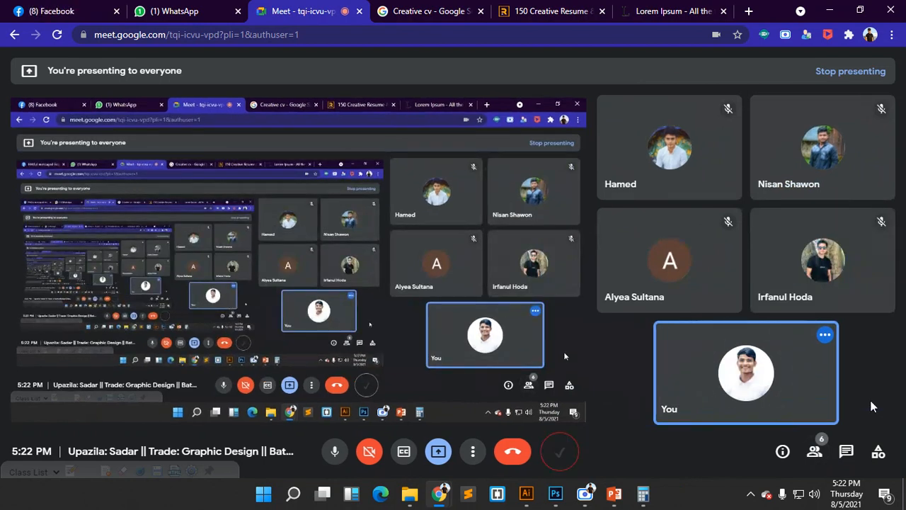
- Minimize the screen recorder and bring the Photoshop resume window back to the front
left_click(585, 493)
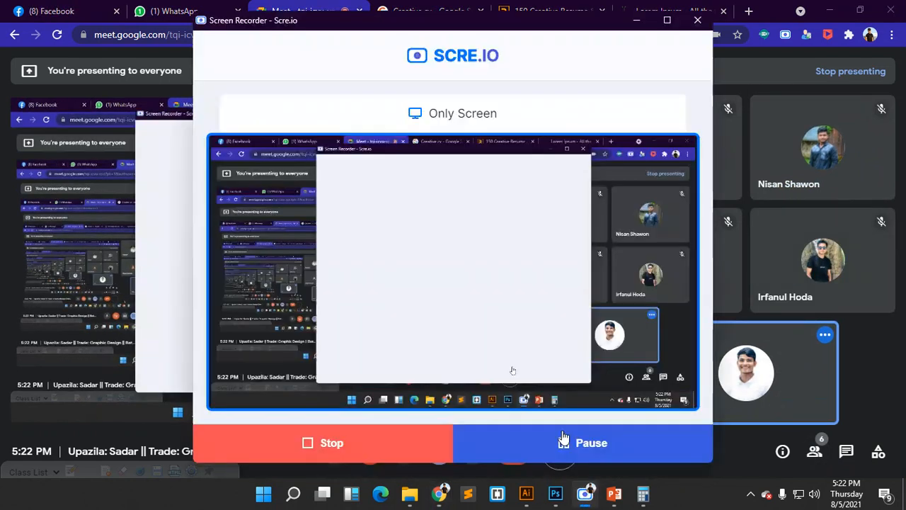
left_click(636, 19)
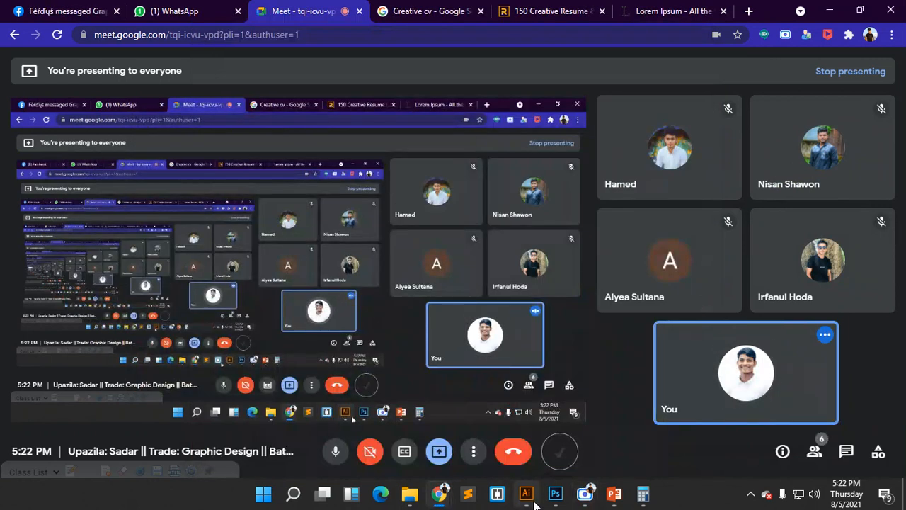
mouse_move(448, 498)
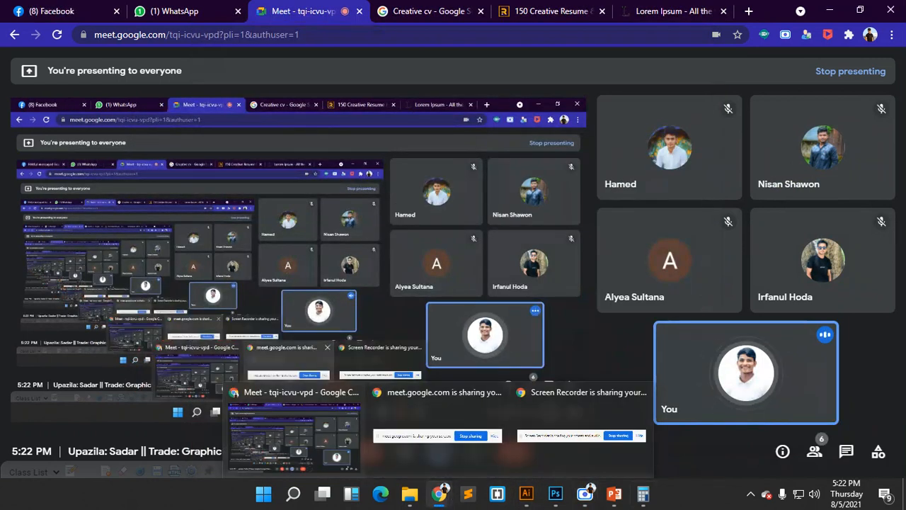
left_click(555, 493)
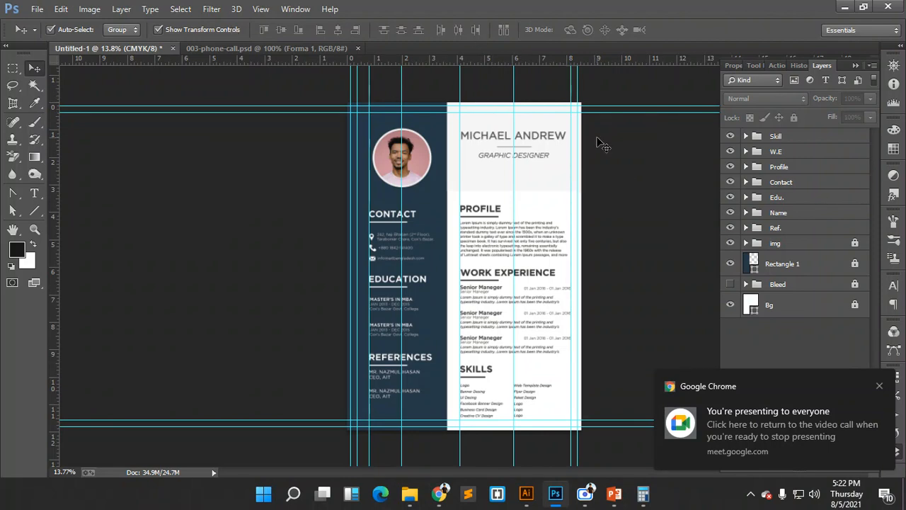
- Hide the guides with Ctrl+; and zoom in, then back out over the resume
key("ctrl+semicolon")
key("ctrl+semicolon")
key("ctrl+semicolon")
key("ctrl+semicolon")
key("ctrl+semicolon")
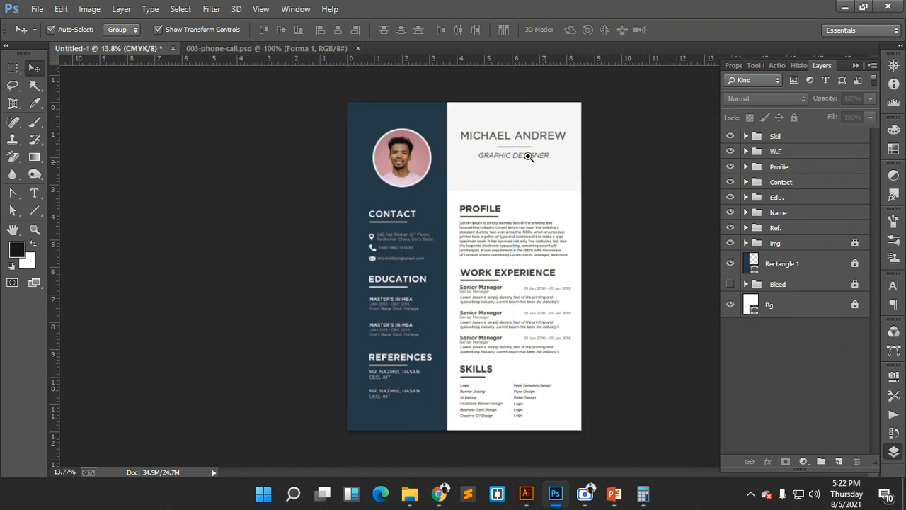
left_click_drag(506, 140, 521, 181)
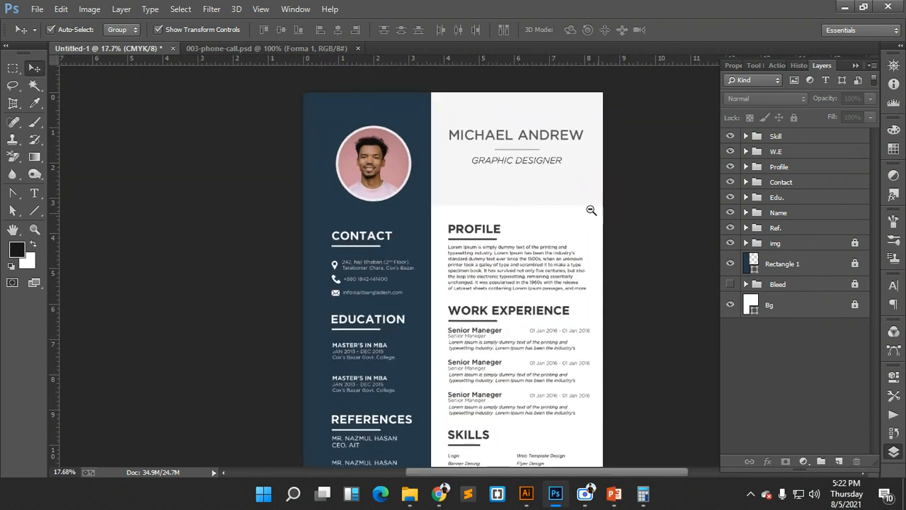
left_click_drag(591, 209, 583, 207)
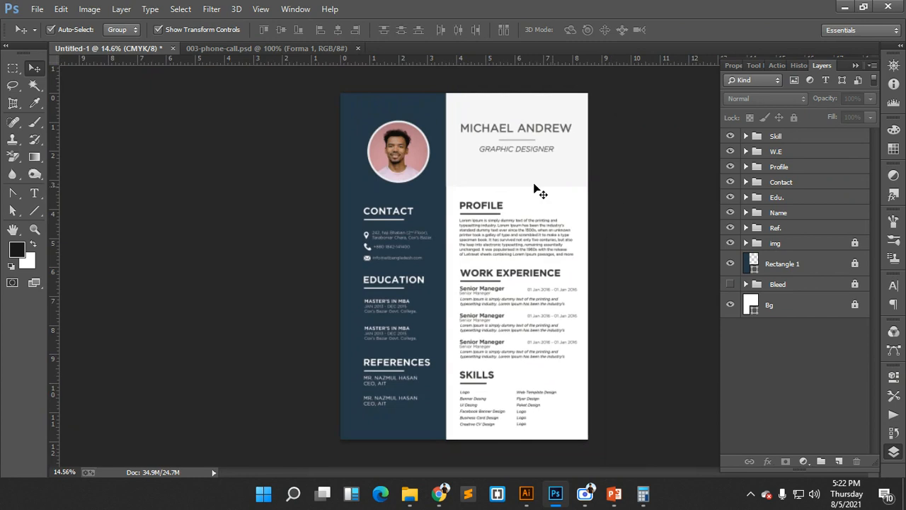
- Minimize the screen recorder window
left_click(586, 493)
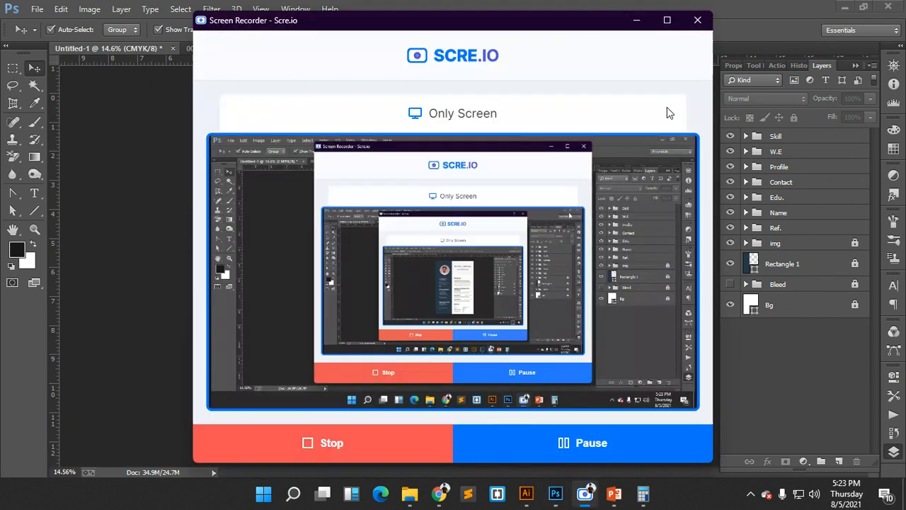
left_click(635, 19)
left_click(45, 9)
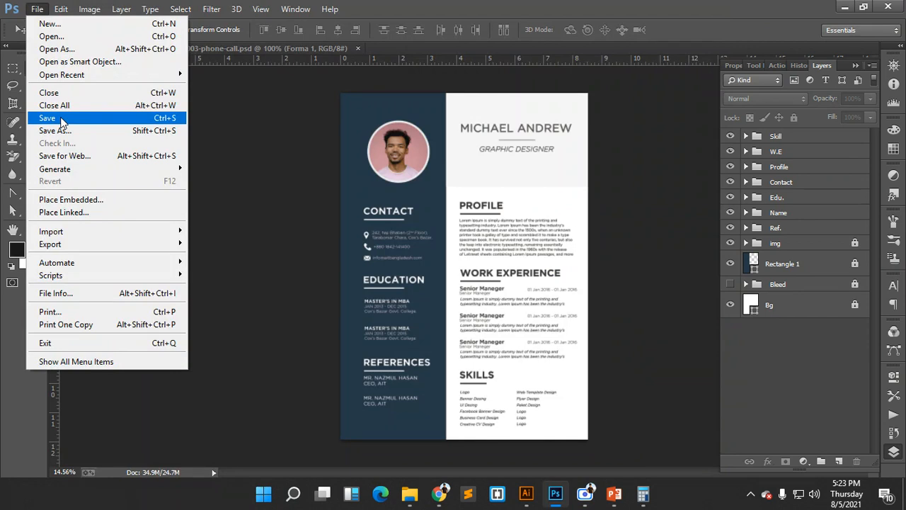
- Save the resume, browsing to the D:\Live Class\Project\Creative CV folder
left_click(62, 121)
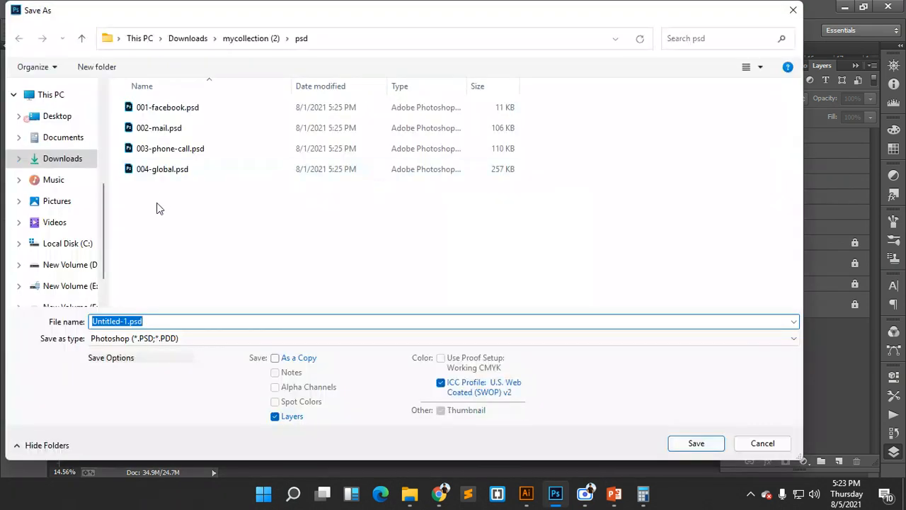
left_click(67, 264)
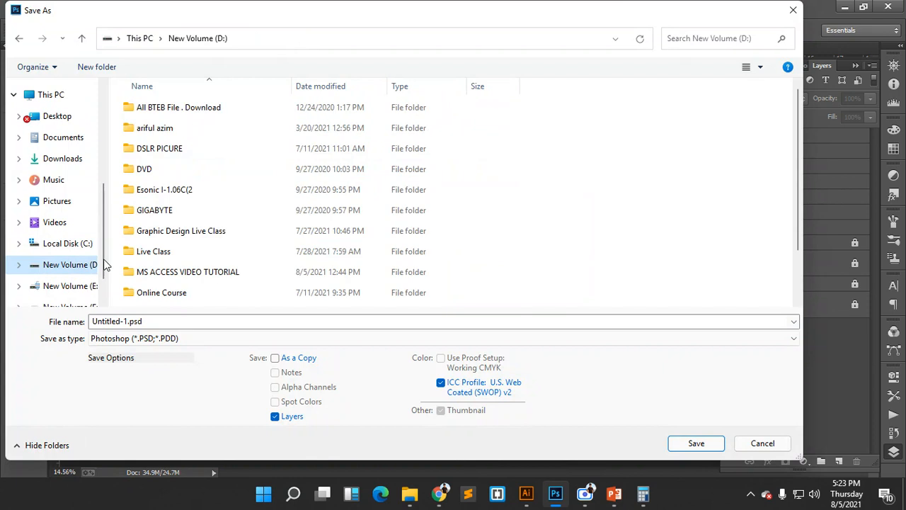
scroll(229, 229, "down", 1)
left_click(216, 178)
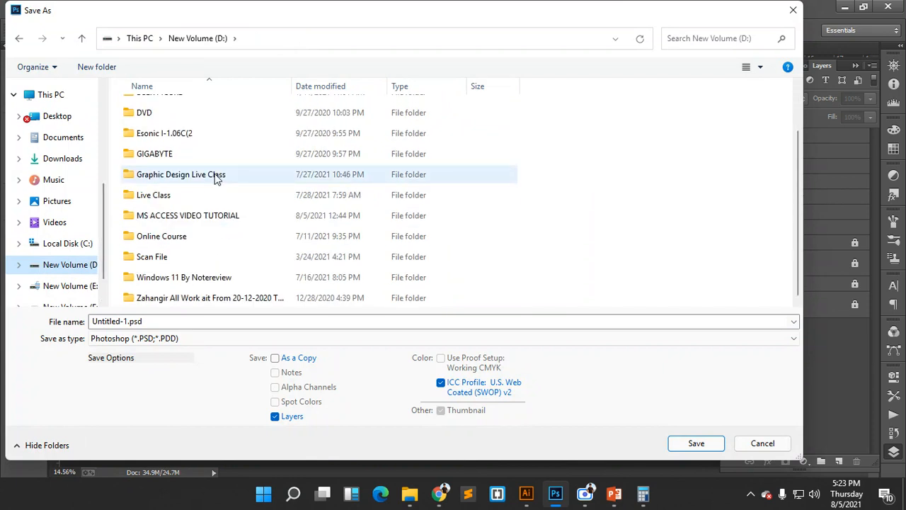
left_click(198, 203)
double_click(199, 203)
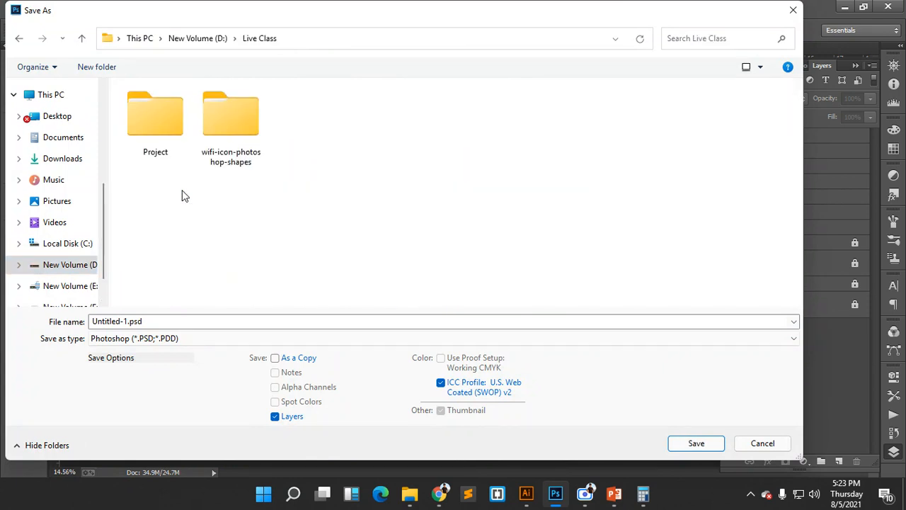
double_click(166, 135)
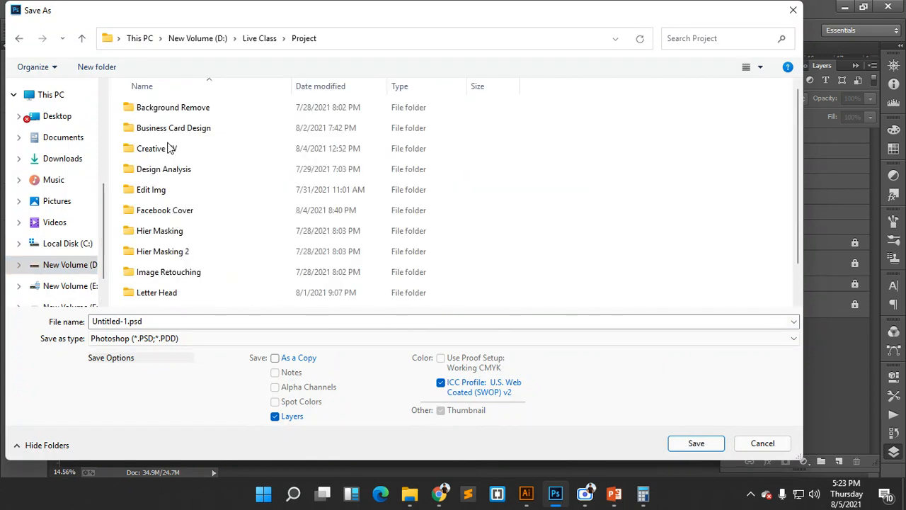
double_click(228, 151)
- Name the file Creative Design and save it as a PSD, accepting the compatibility options
left_click(176, 322)
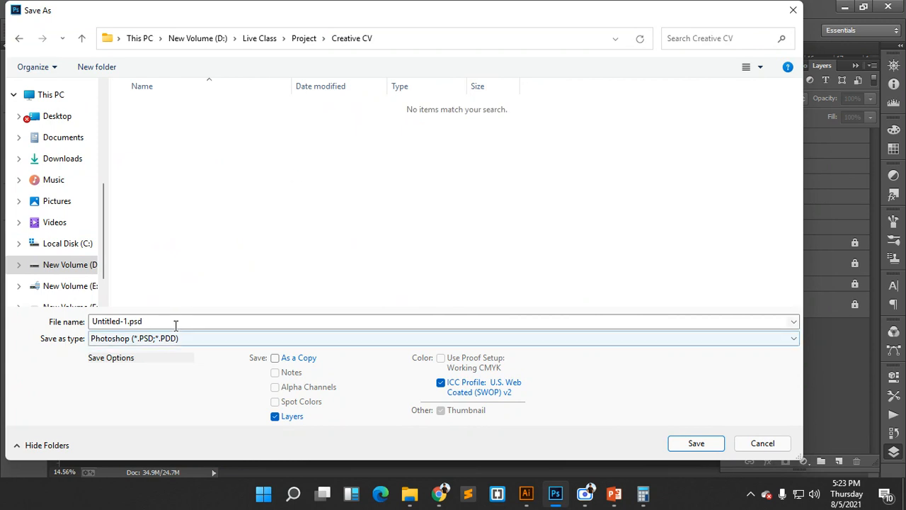
key("ctrl+a")
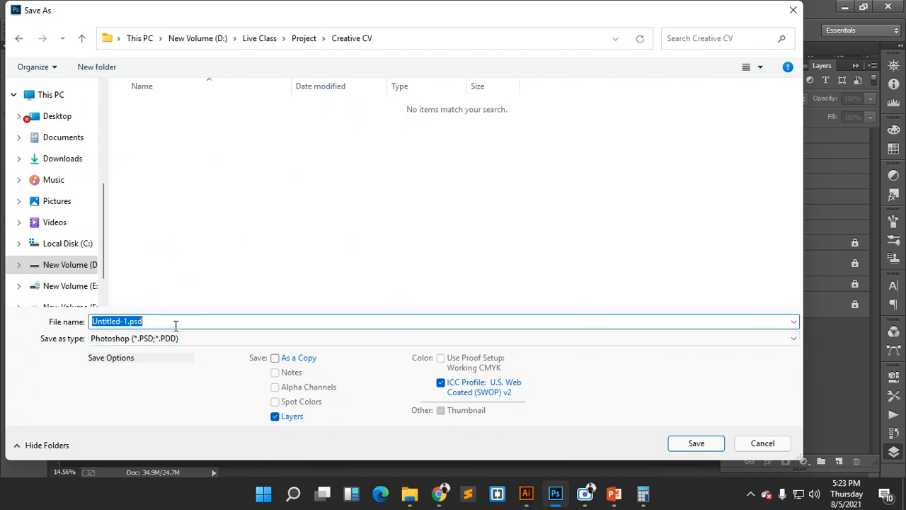
type("Creative Design")
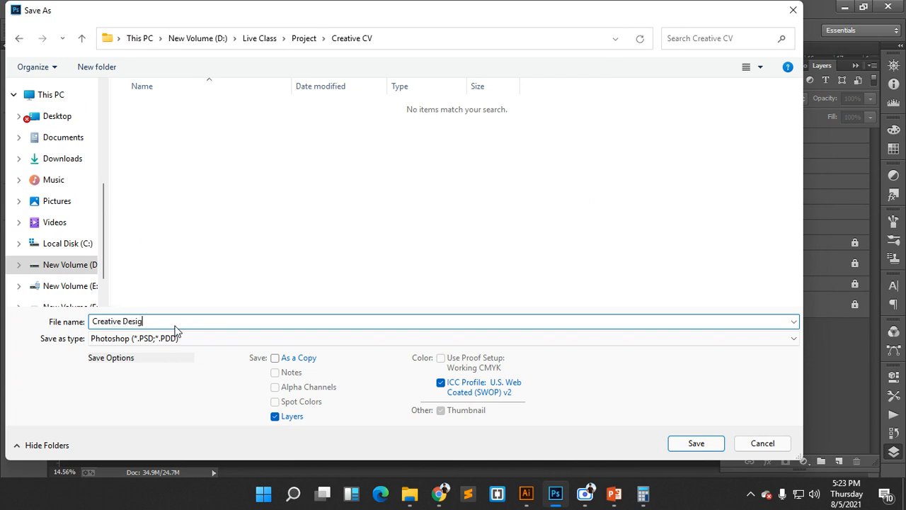
left_click(709, 449)
left_click(600, 148)
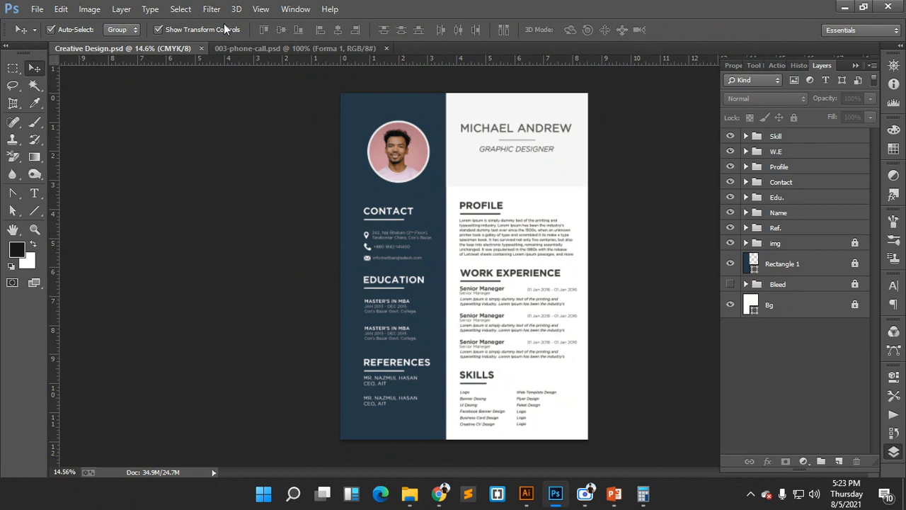
- Open Save for Web with JPEG at maximum quality, panning the preview to the portrait
left_click(36, 9)
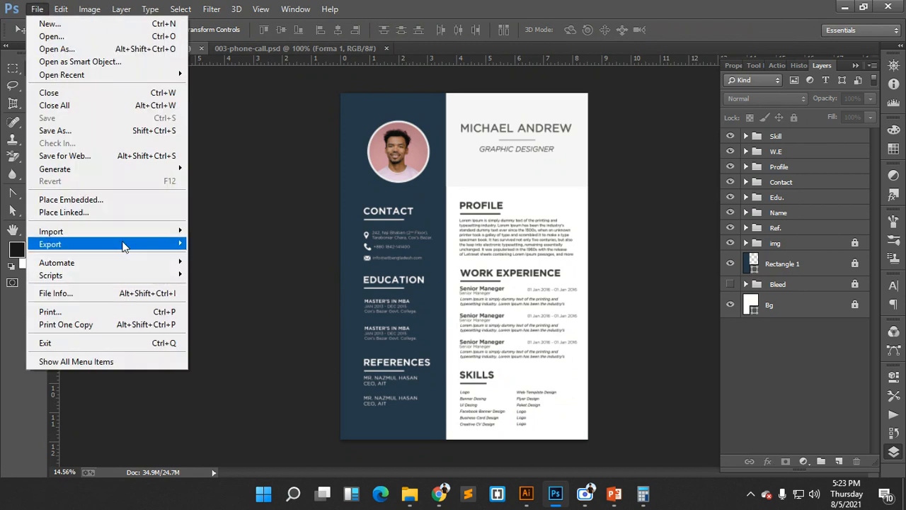
mouse_move(123, 245)
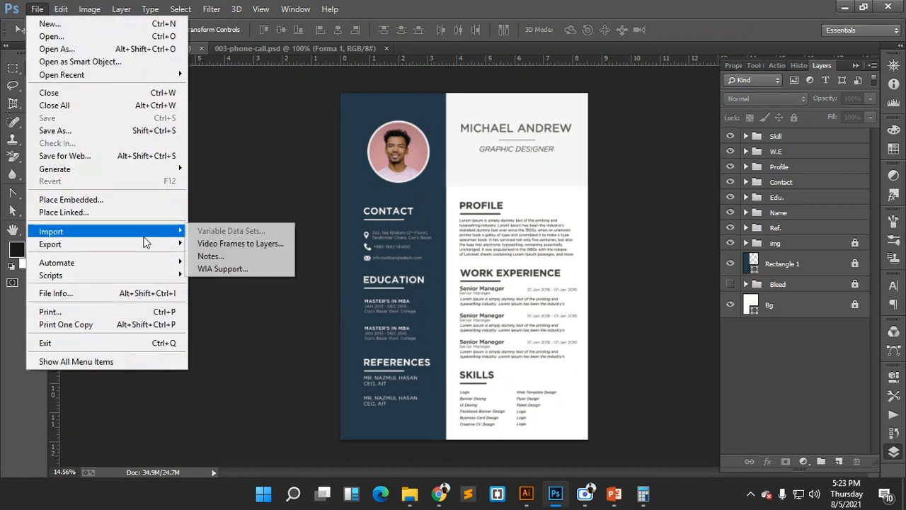
left_click(126, 158)
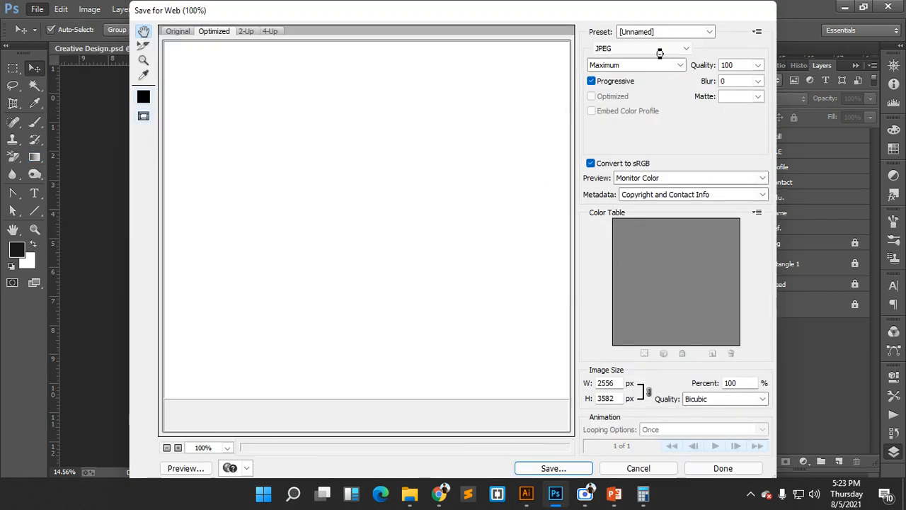
left_click(659, 49)
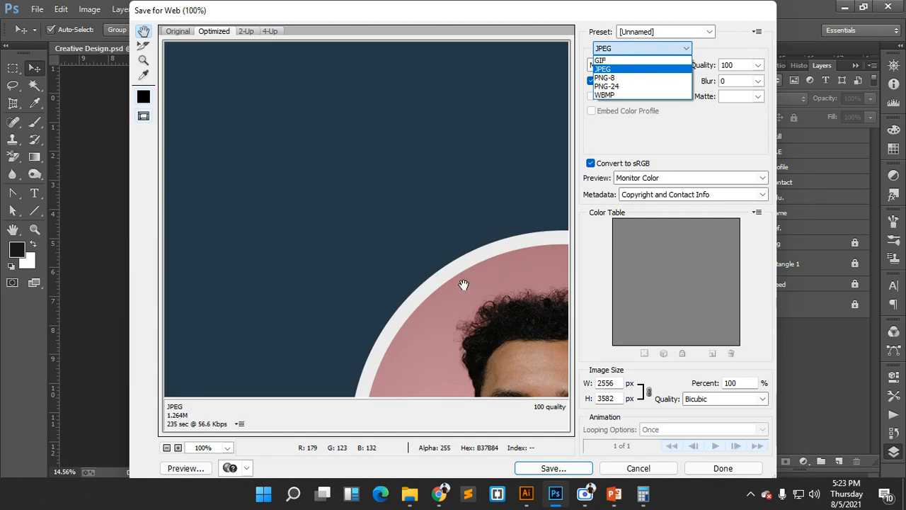
left_click(464, 284)
left_click_drag(503, 266, 424, 204)
left_click_drag(494, 296, 377, 107)
- Save the export as Creative-Design.jpg in the Creative CV folder
left_click(568, 469)
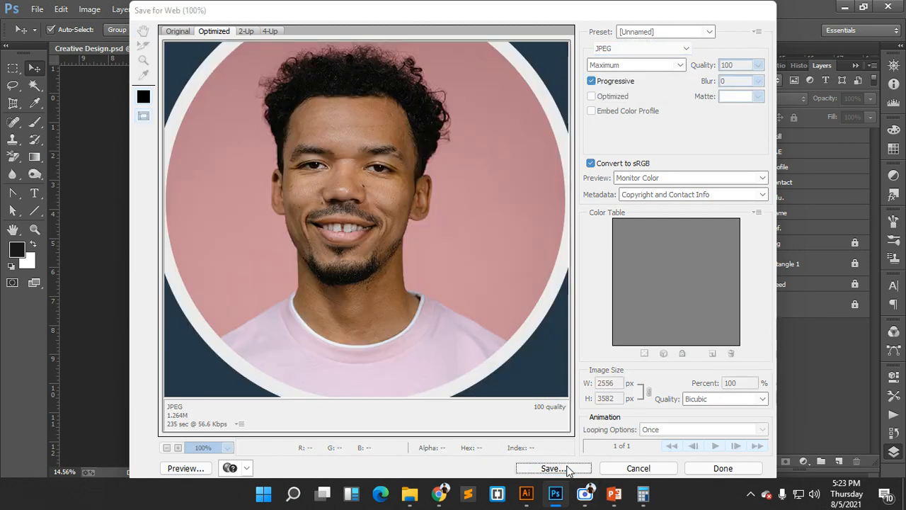
left_click(308, 176)
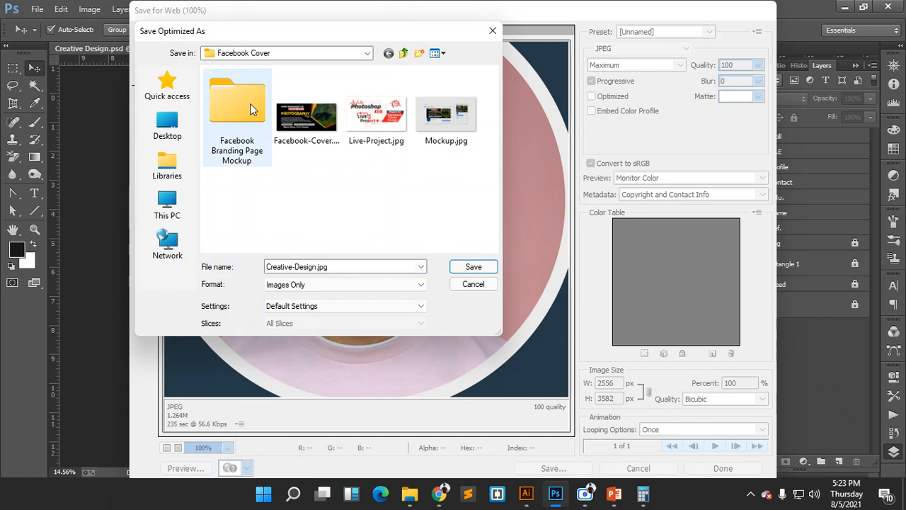
key("BackSpace")
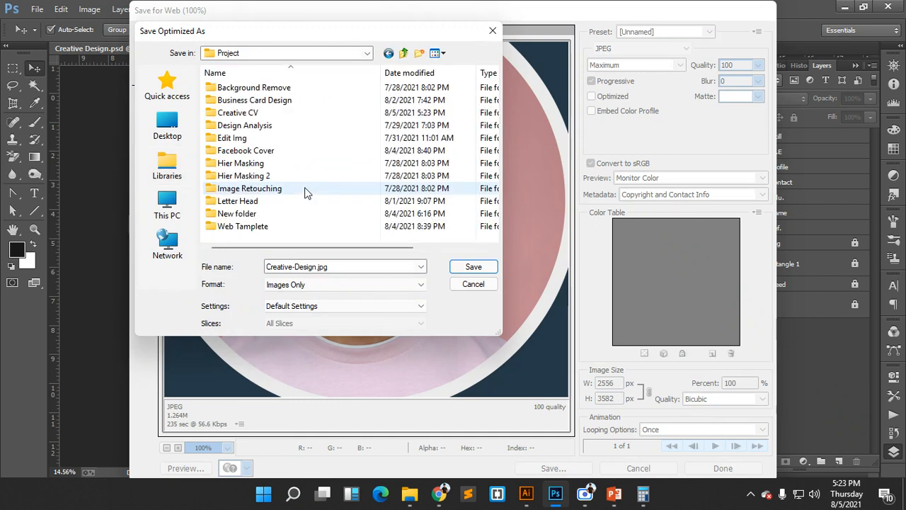
double_click(276, 114)
left_click(331, 268)
left_click(331, 268)
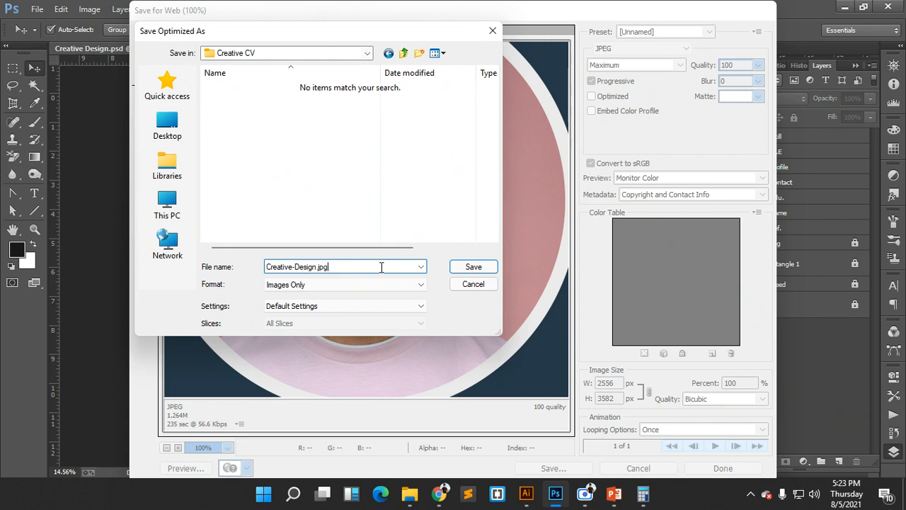
left_click(472, 266)
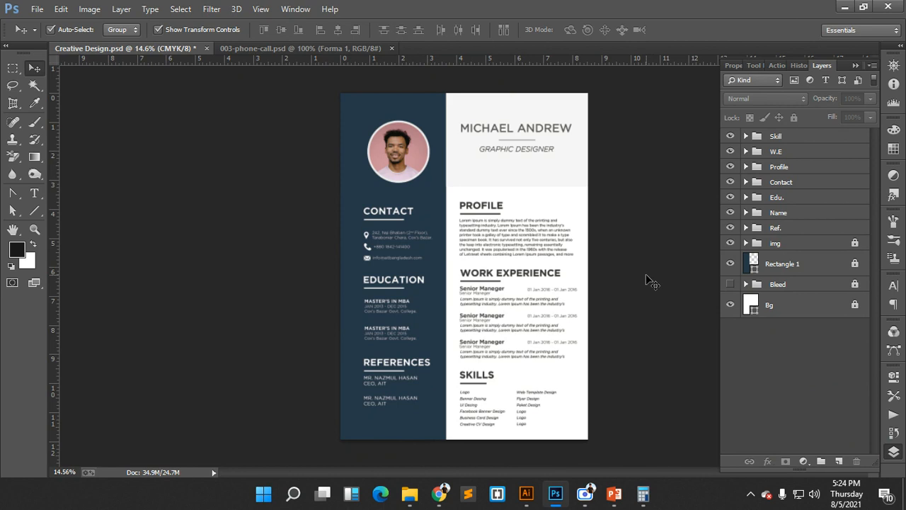
- Bring the Google Meet call back to the front
mouse_move(526, 493)
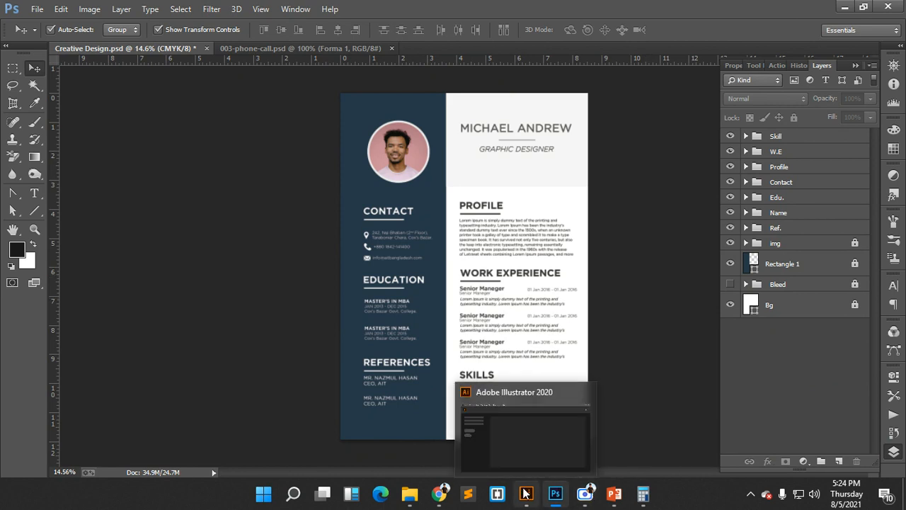
mouse_move(439, 494)
left_click(345, 438)
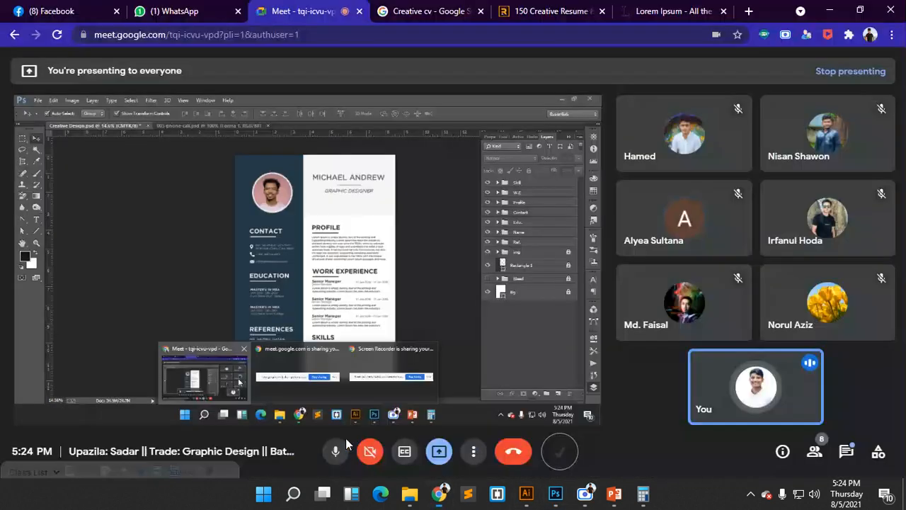